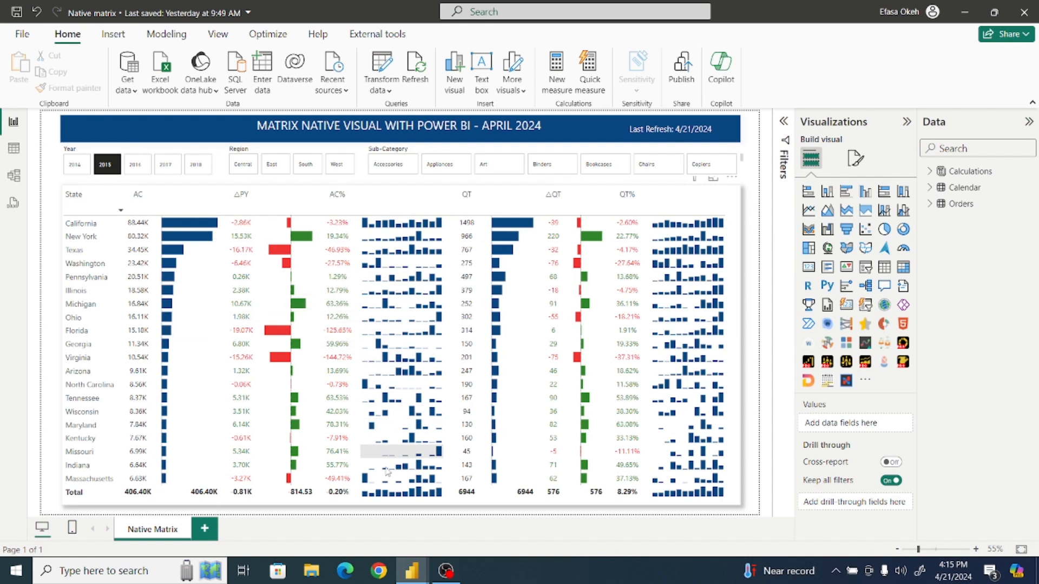
# Step: Examine the Maven Sales QTD Summary report in the maven sales window, and return to the Native matrix report
pyautogui.moveTo(406, 571)
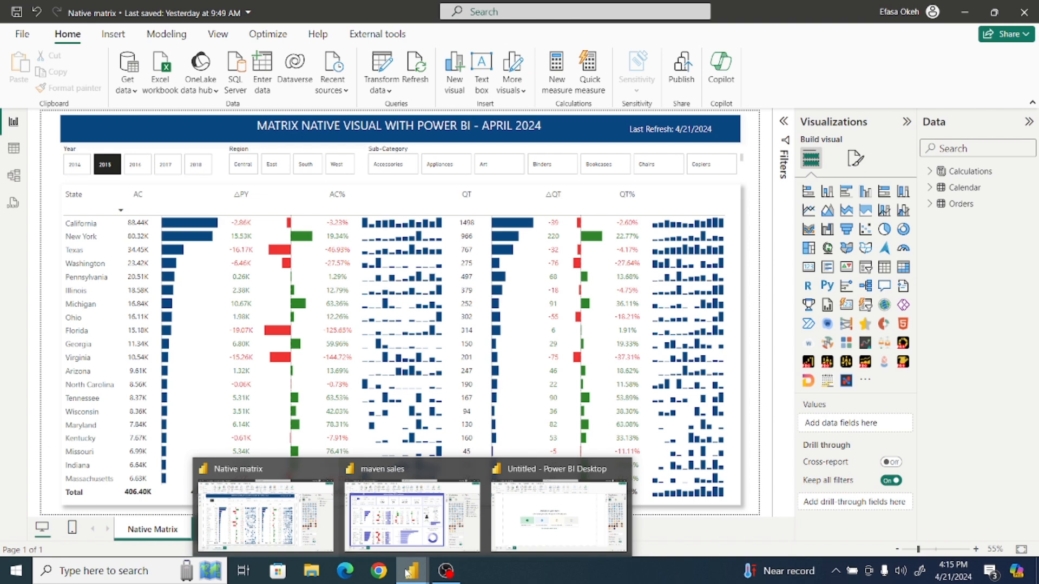
pyautogui.click(394, 510)
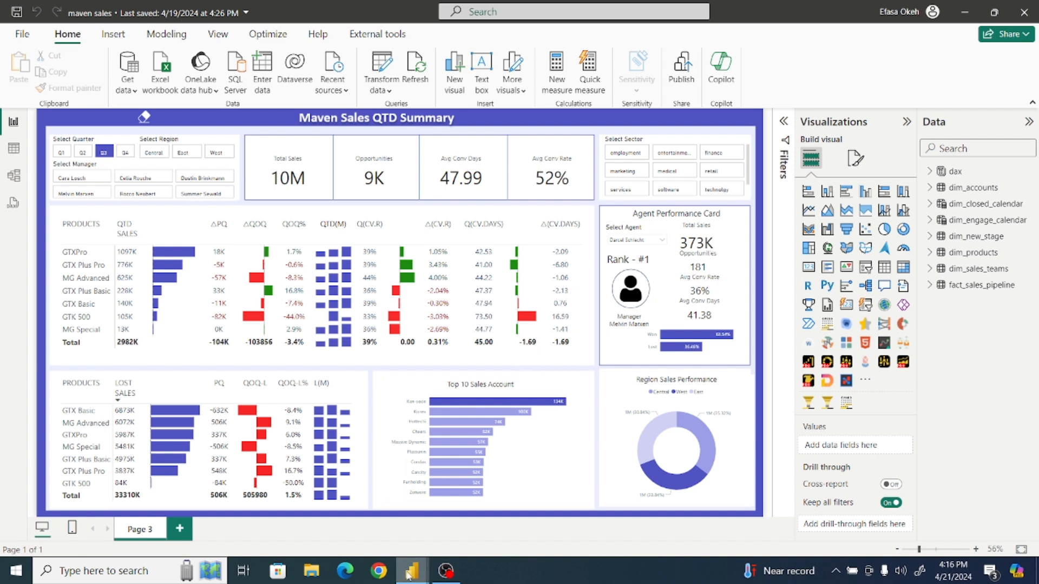
pyautogui.moveTo(412, 570)
pyautogui.click(281, 535)
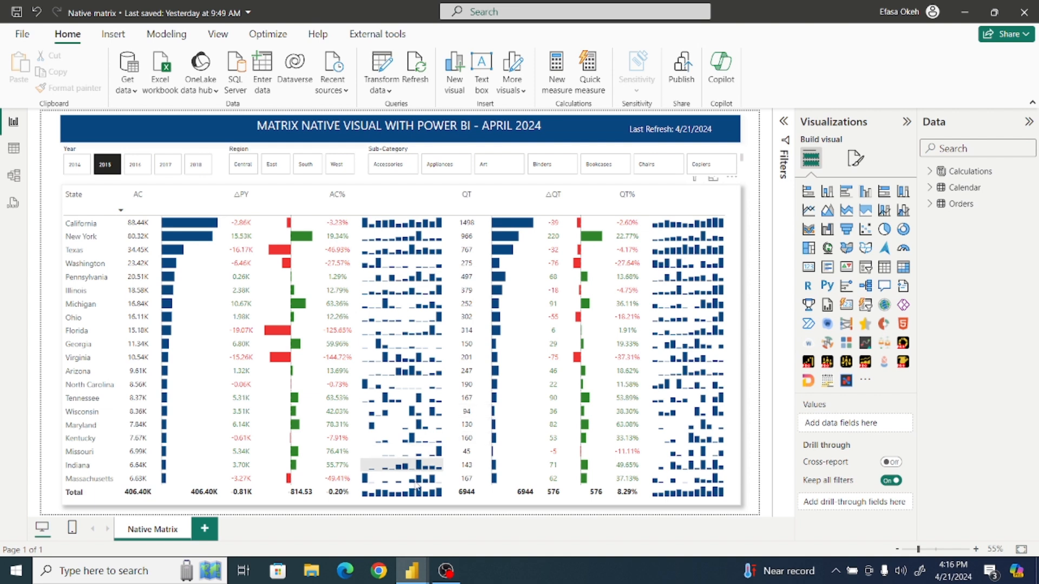
# Step: Switch to Chrome and open the north-america-retail-supply-chain-sales-analysis spreadsheet in Google Sheets
pyautogui.click(378, 577)
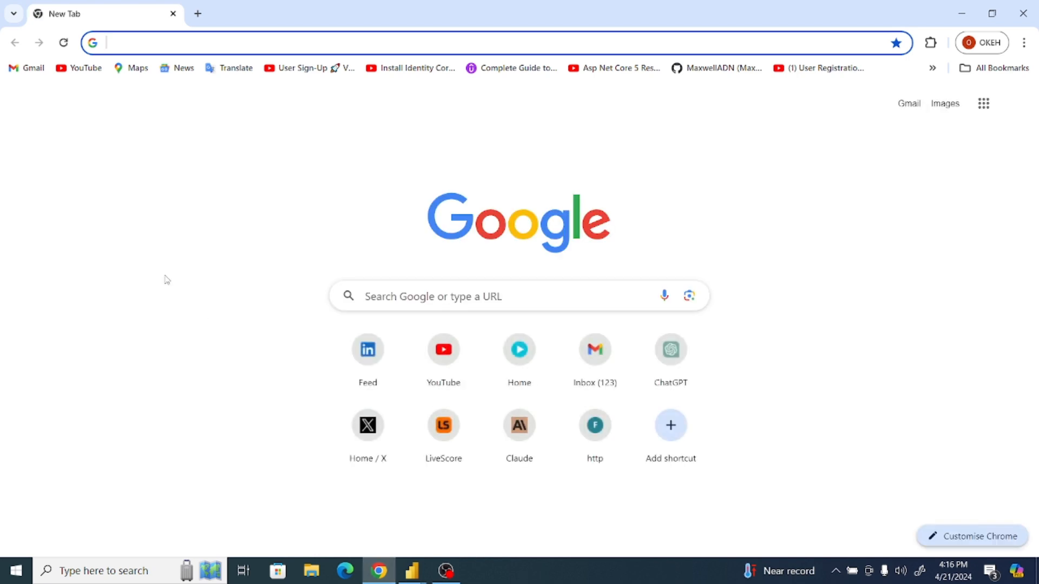
pyautogui.write('nor')
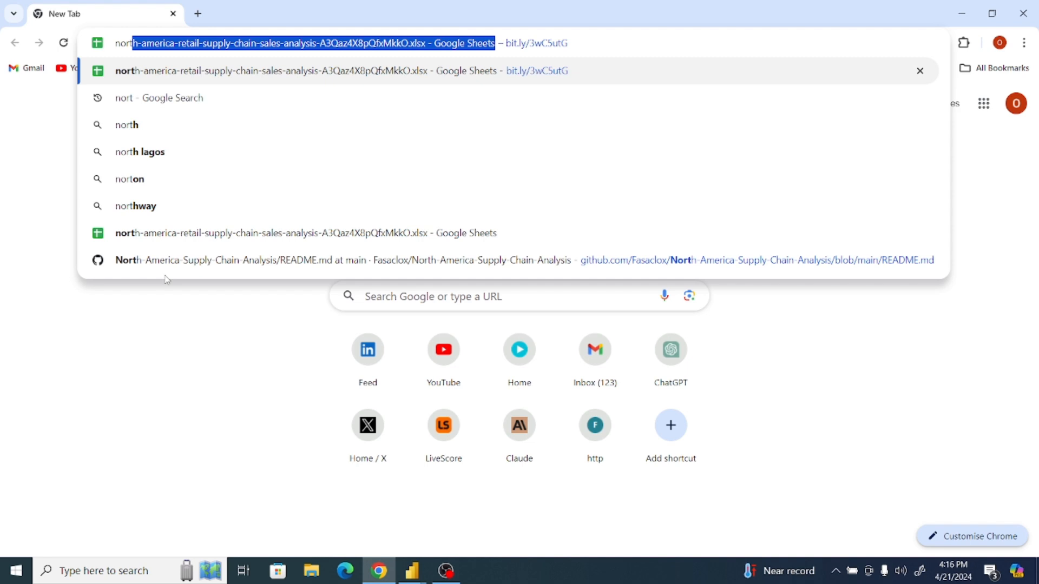
pyautogui.press('Return')
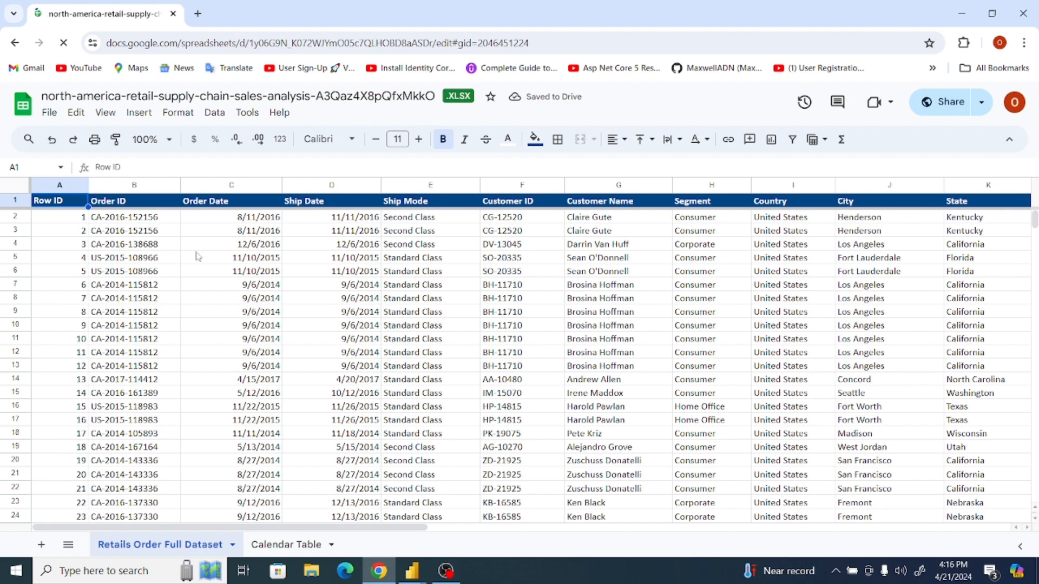
# Step: Download the retail supply chain spreadsheet as a Microsoft Excel (.xlsx) file
pyautogui.click(50, 112)
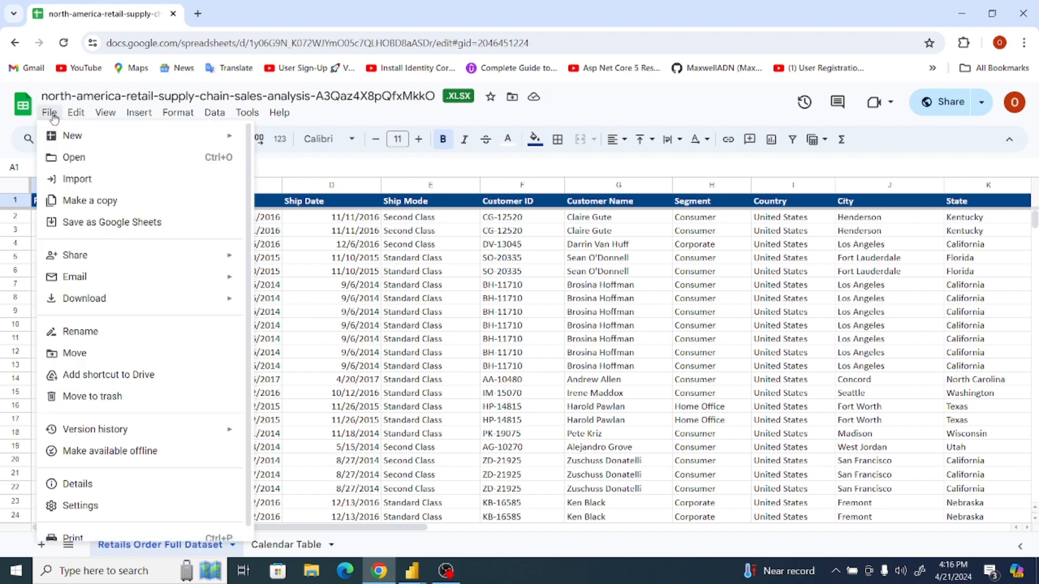
pyautogui.moveTo(104, 298)
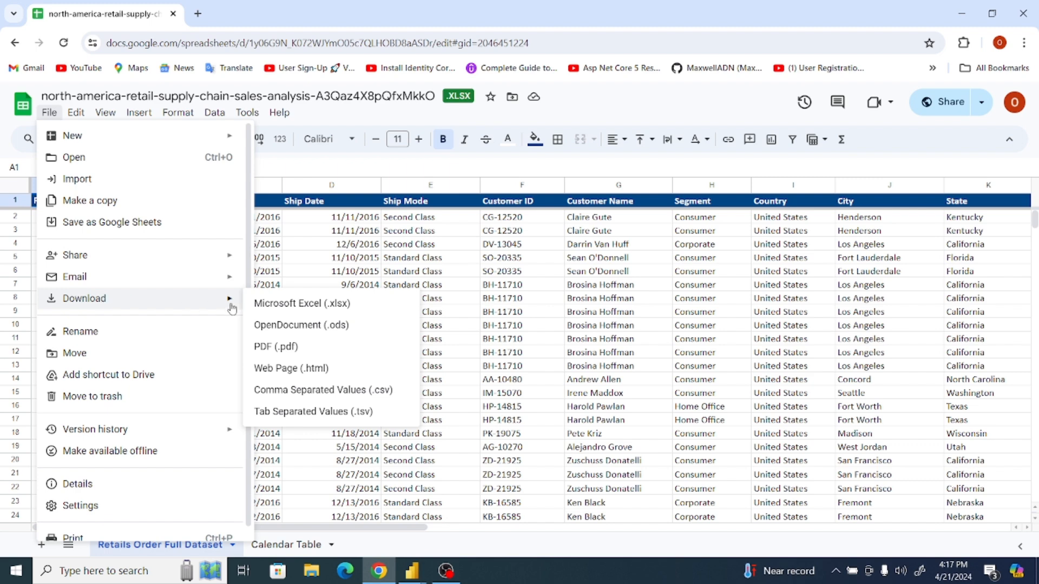
pyautogui.click(288, 306)
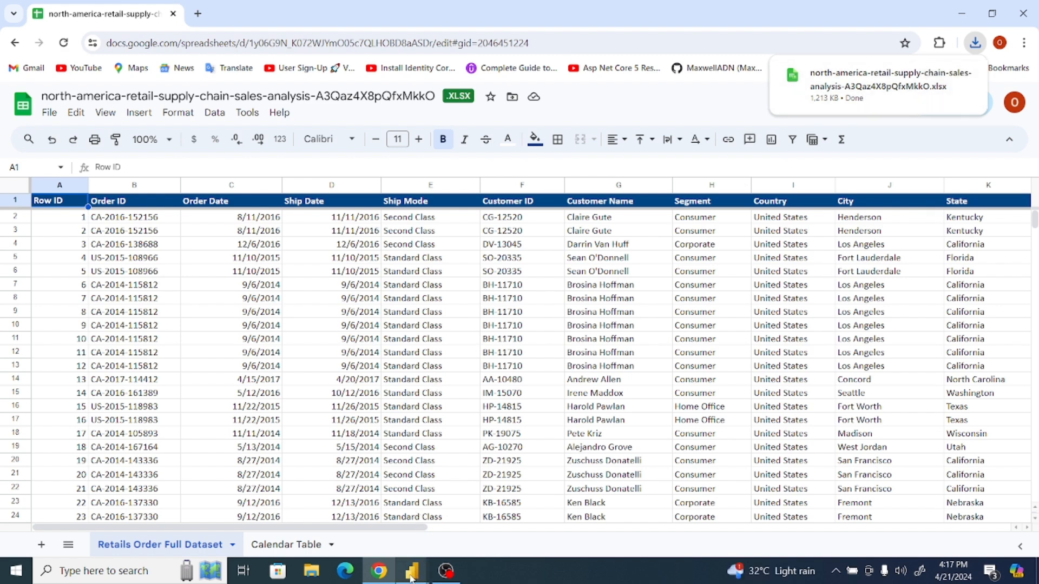
# Step: Switch to the untitled Power BI Desktop report and connect to the north-america-retail-supply-chain-sales-analysis Excel workbook in Downloads
pyautogui.moveTo(410, 578)
pyautogui.click(573, 511)
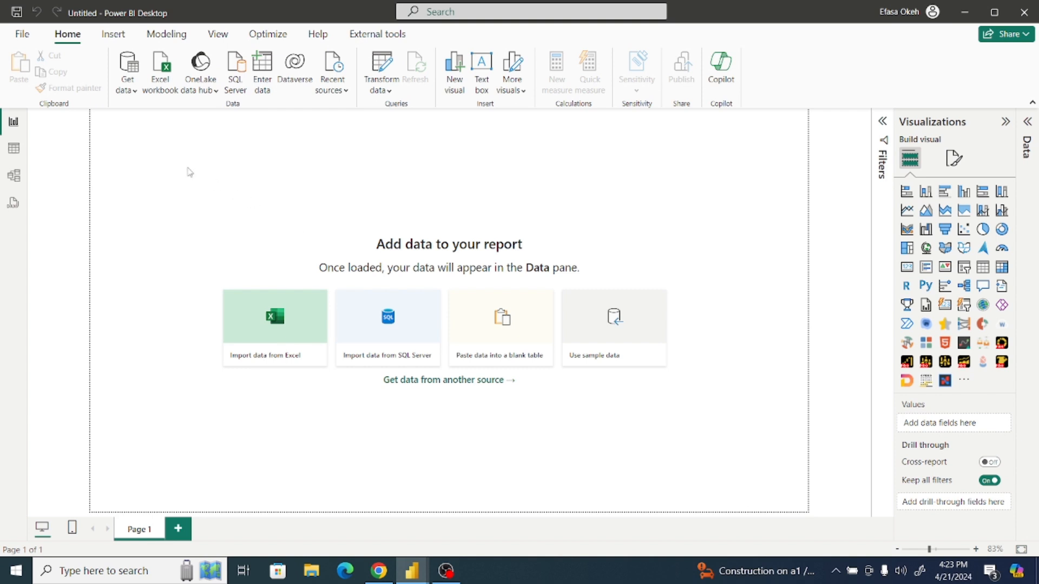
pyautogui.click(137, 93)
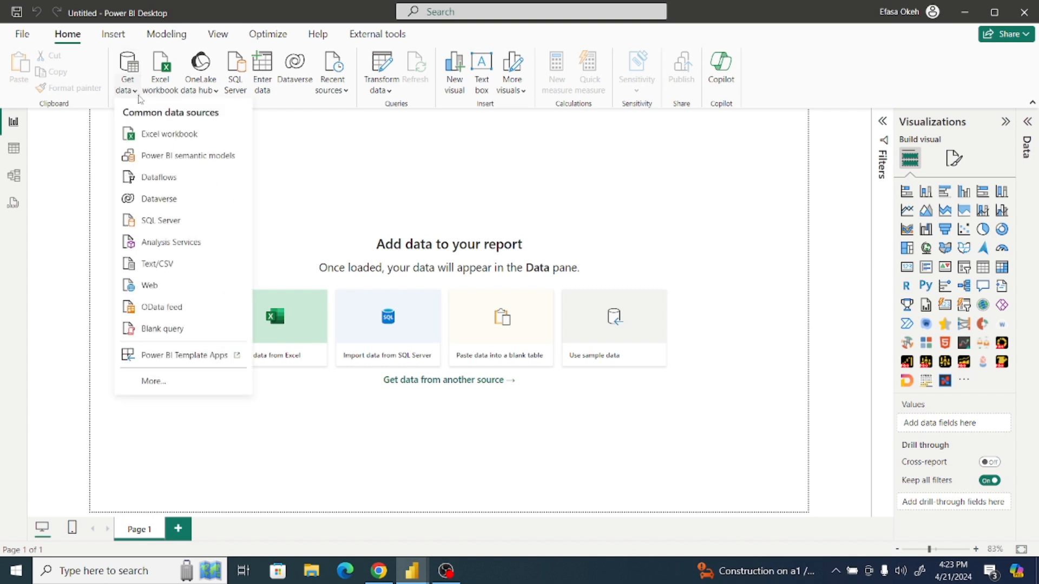
pyautogui.click(157, 134)
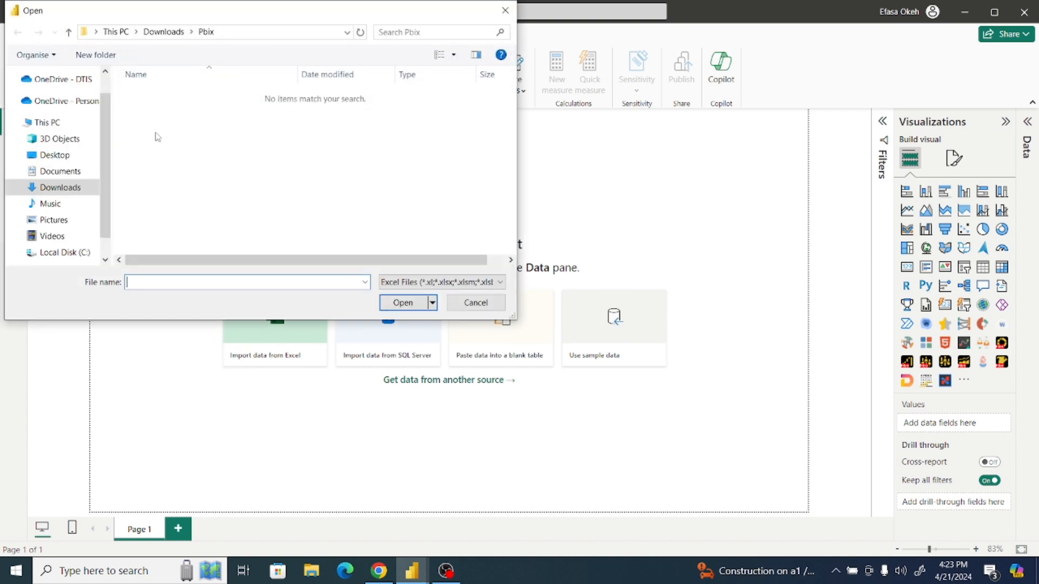
pyautogui.click(68, 192)
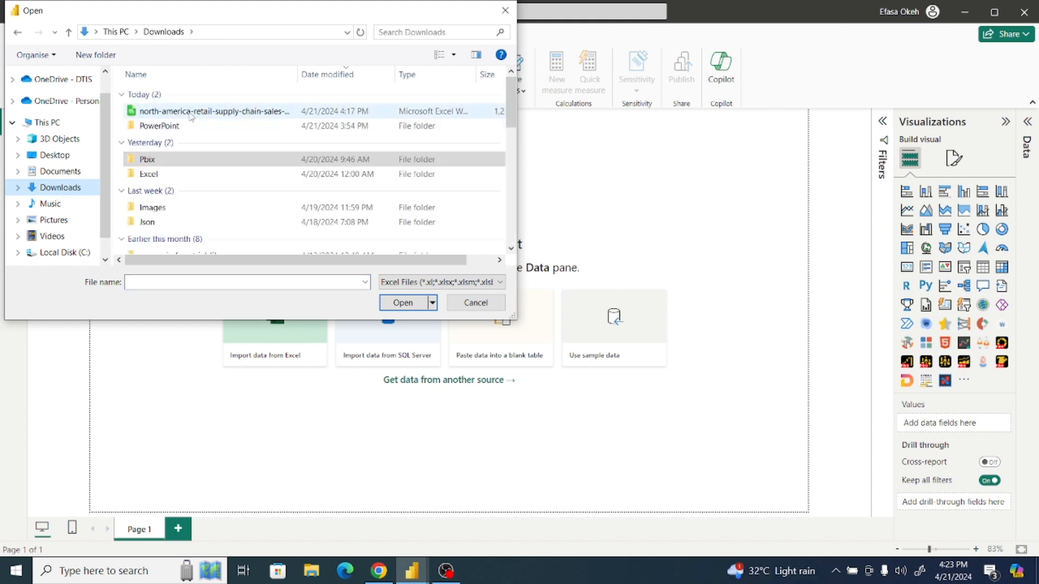
pyautogui.click(265, 109)
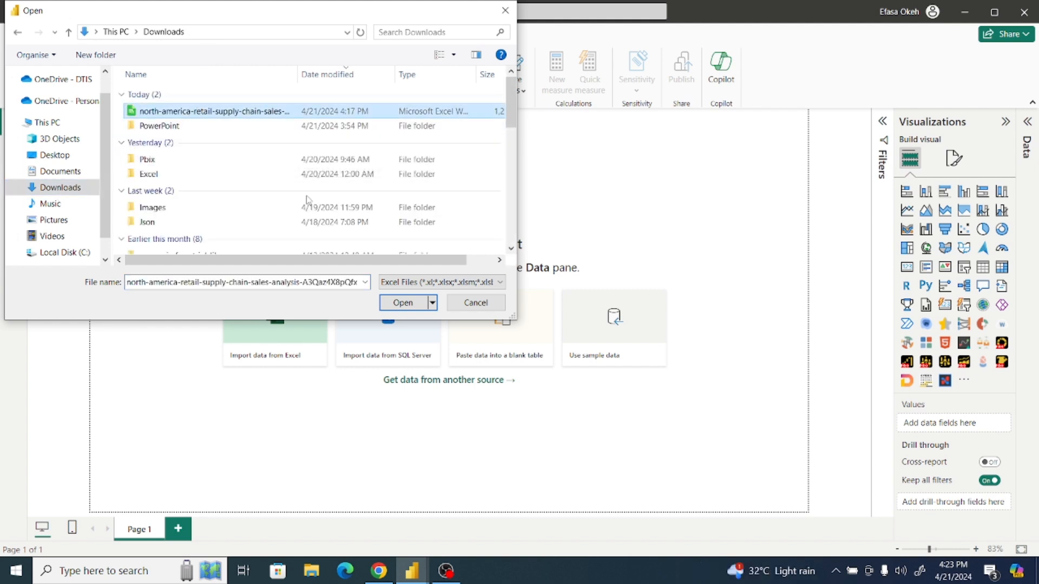
pyautogui.click(402, 304)
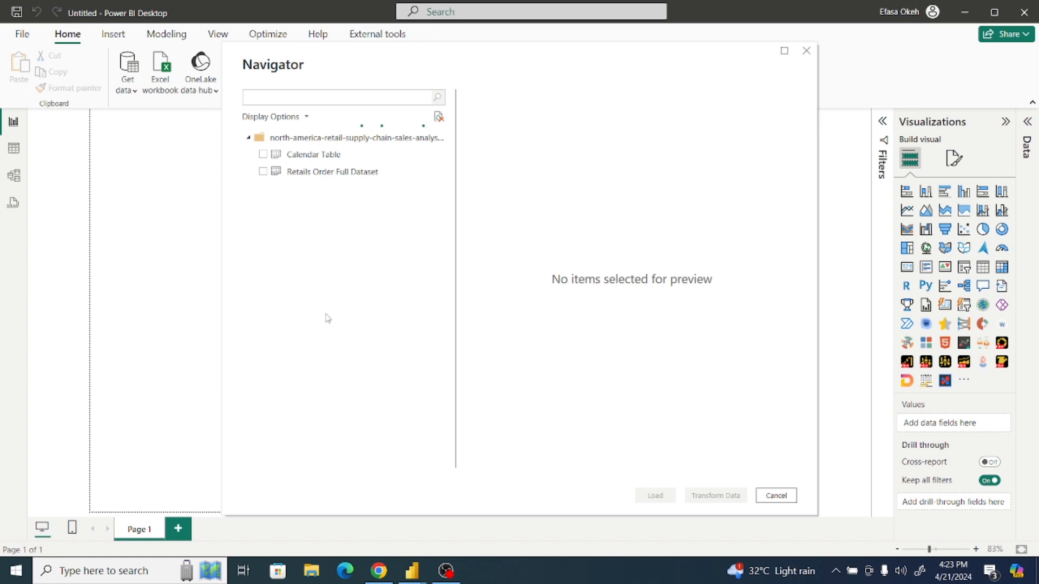
# Step: Choose the Calendar Table and Retails Order Full Dataset sheets and load them into Power Query Editor for transformation
pyautogui.click(263, 156)
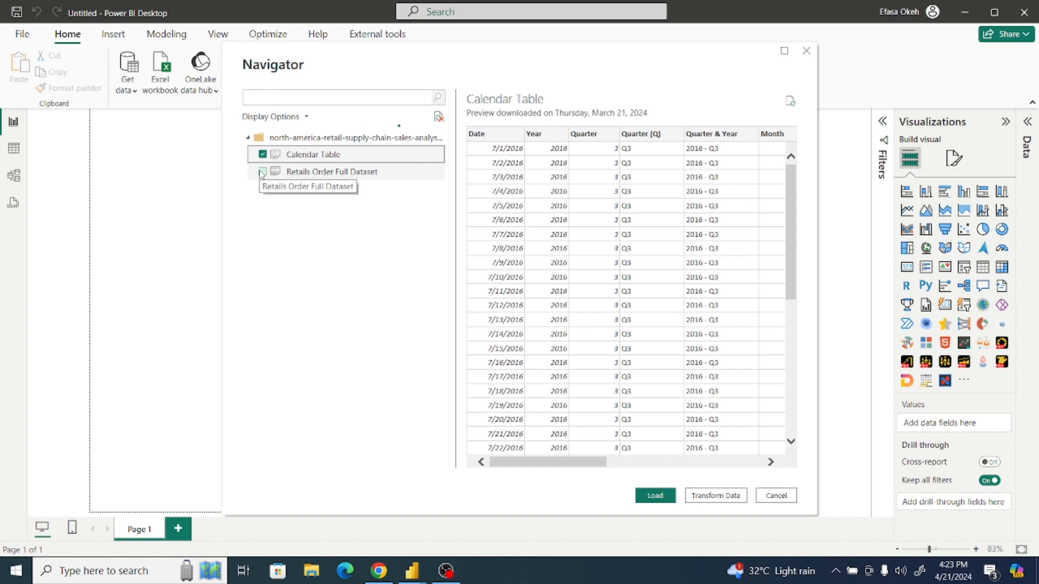
pyautogui.click(263, 172)
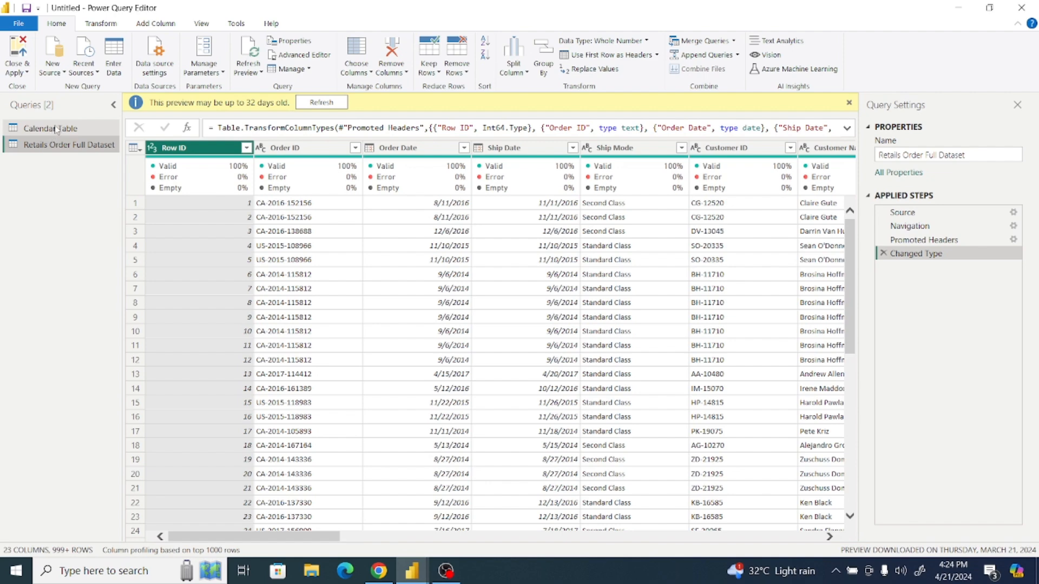
# Step: Rename the Calendar Table query as Calendar
pyautogui.click(51, 128)
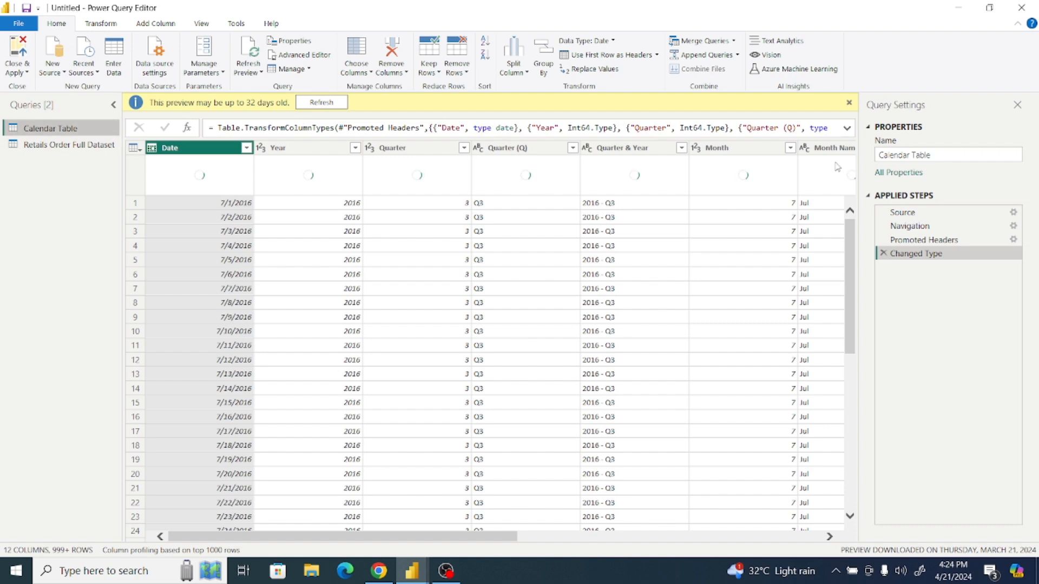
pyautogui.click(958, 156)
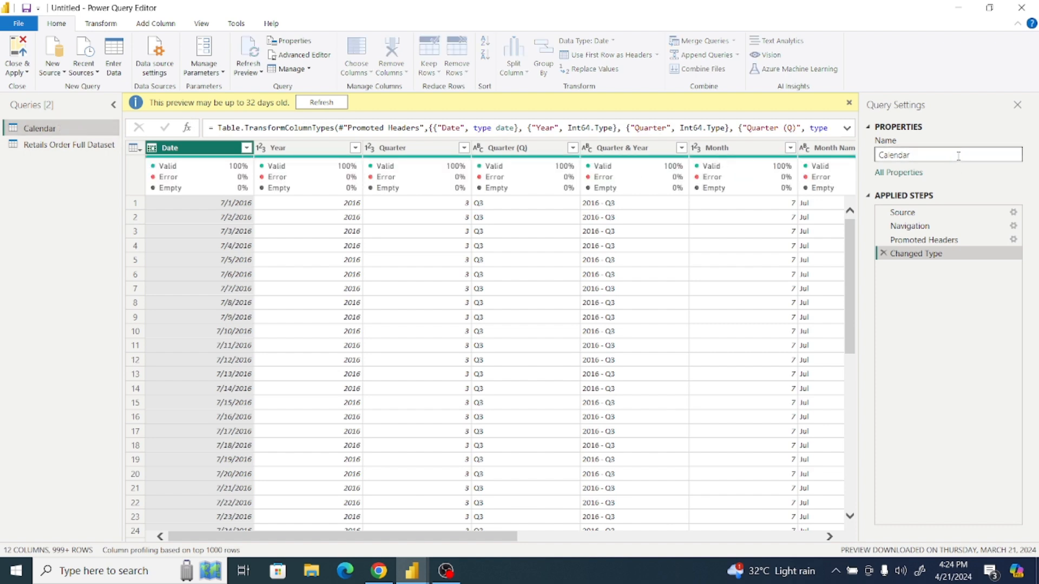
pyautogui.press('Return')
# Step: Rename the Retails Order Full Dataset query as Orders
pyautogui.click(102, 145)
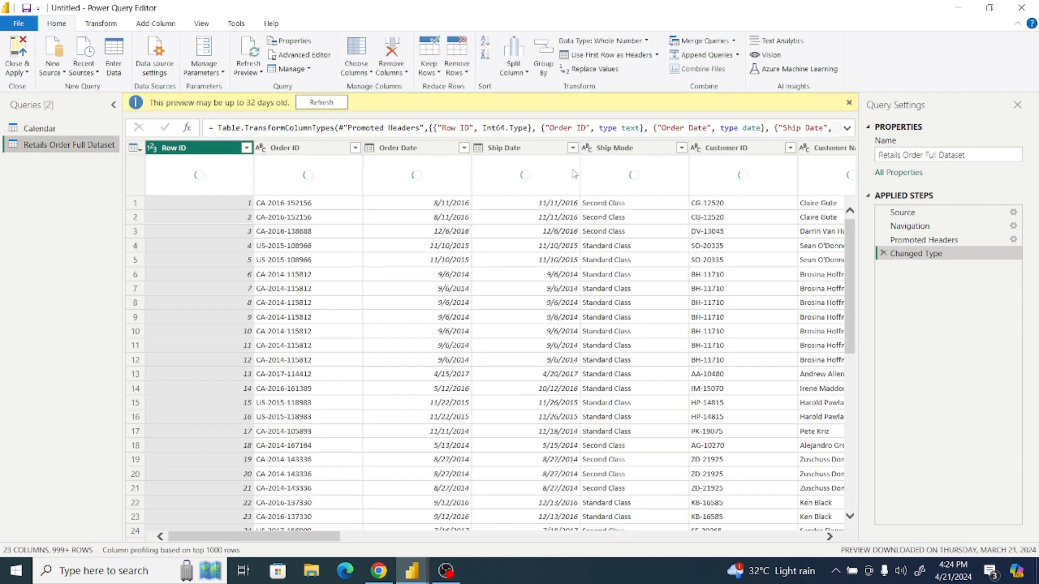
pyautogui.click(991, 155)
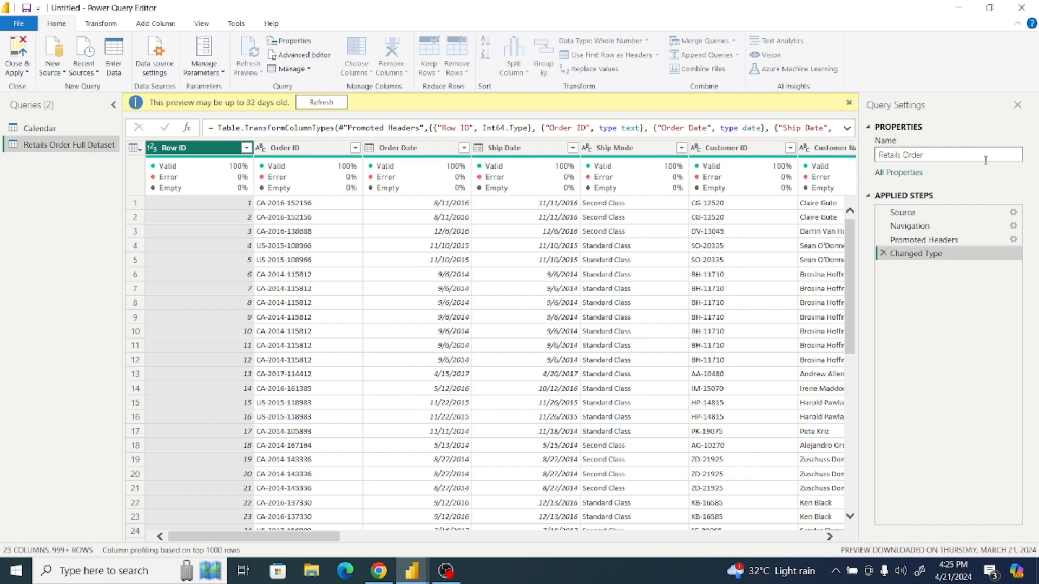
pyautogui.press('BackSpace')
pyautogui.press('BackSpace')
pyautogui.press('BackSpace')
pyautogui.press('BackSpace')
pyautogui.press('BackSpace')
pyautogui.press('BackSpace')
pyautogui.press('BackSpace')
pyautogui.press('BackSpace')
pyautogui.press('Return')
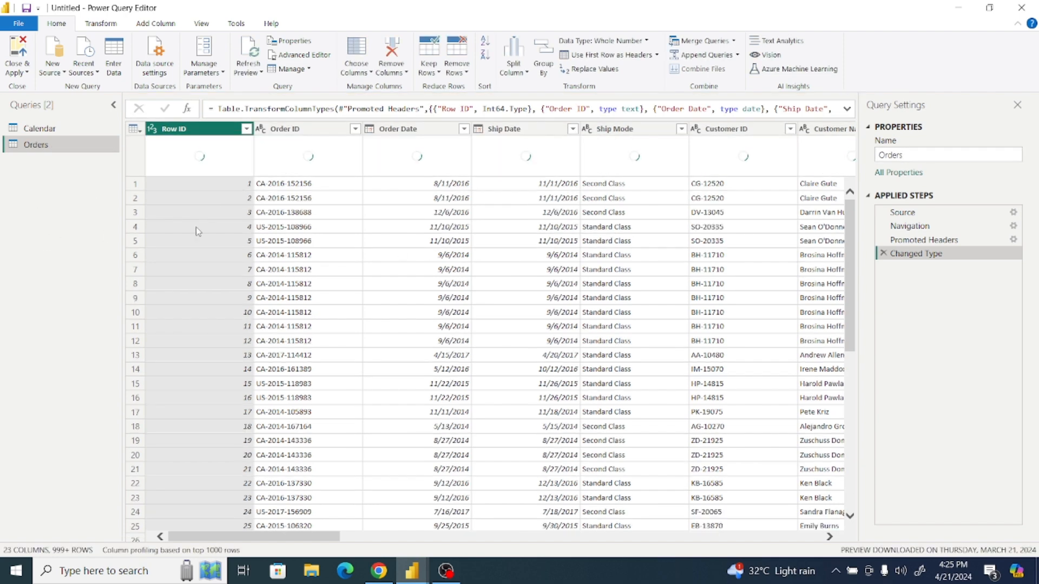
# Step: Check the Calendar and Orders queries, then close Power Query Editor and apply the changes to the report
pyautogui.click(48, 128)
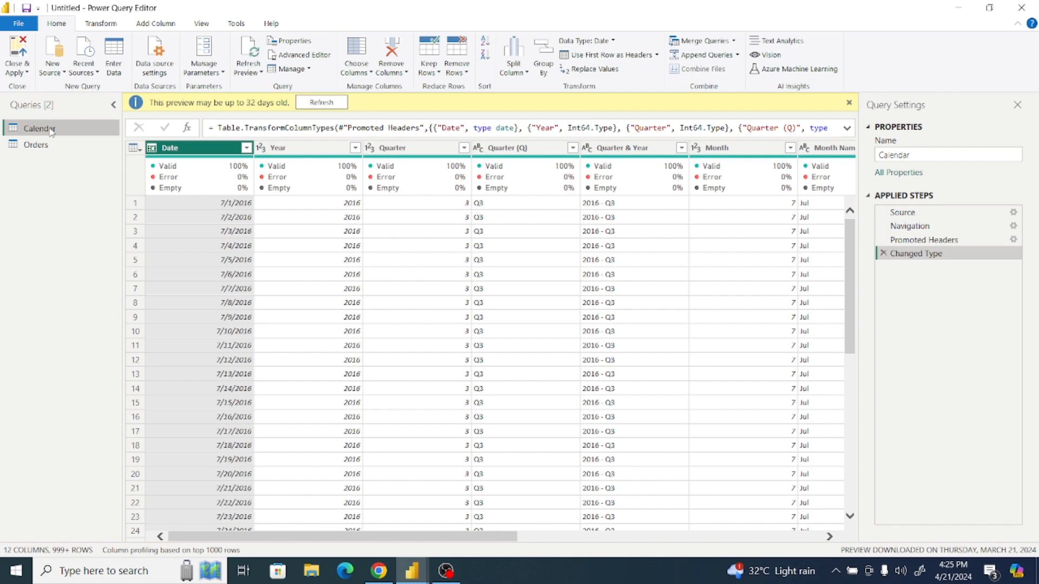
pyautogui.click(50, 145)
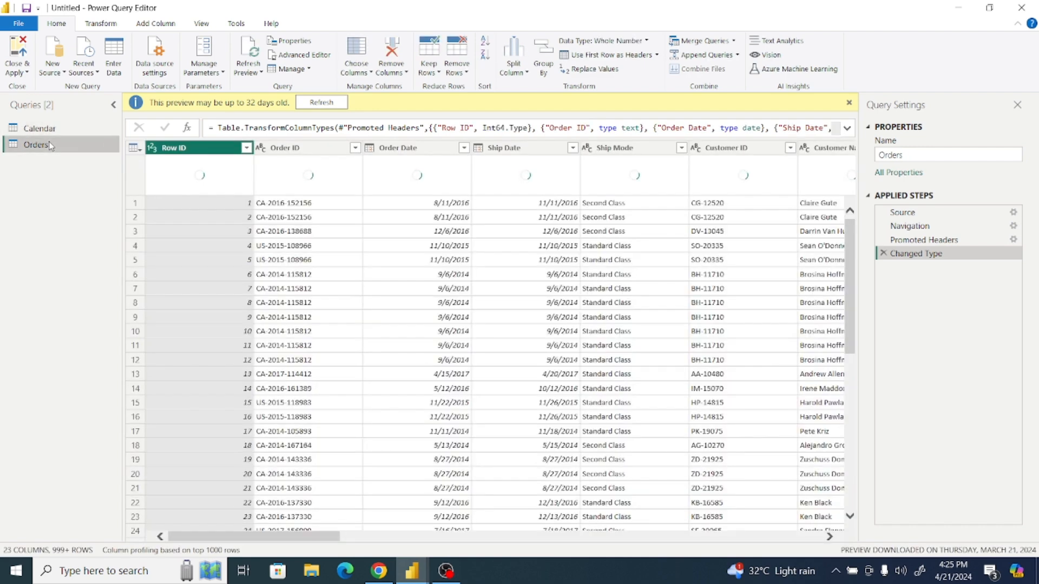
pyautogui.click(20, 75)
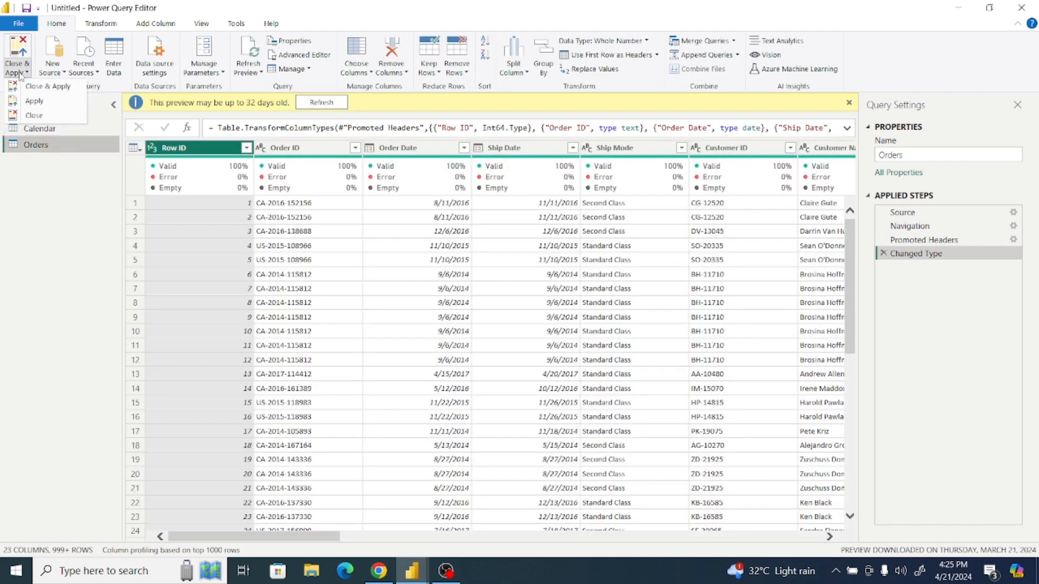
pyautogui.click(46, 90)
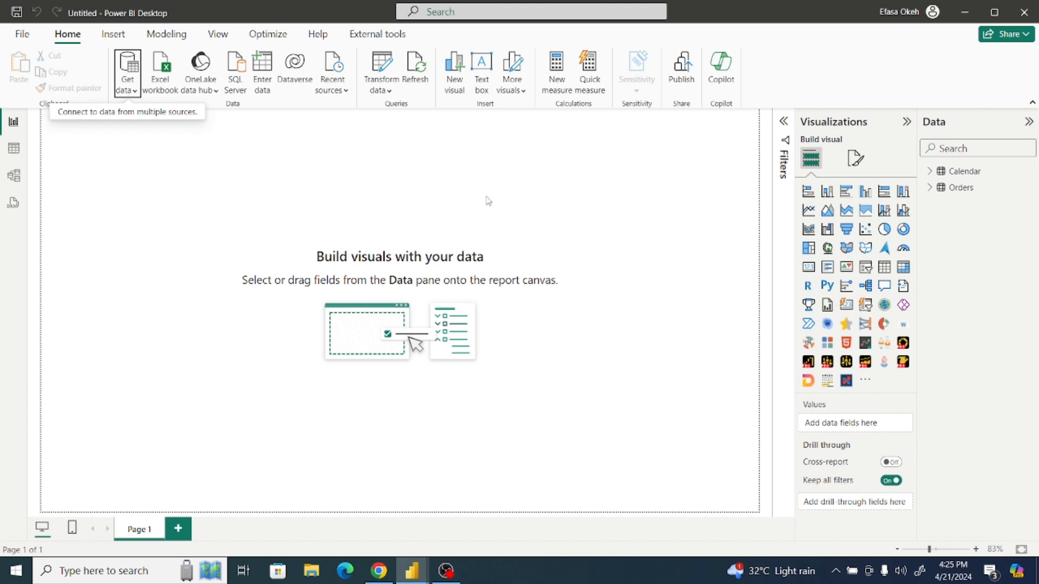
# Step: In the data model, move the Orders table away from Calendar and relate Calendar's Date to Orders' Order Date
pyautogui.click(15, 182)
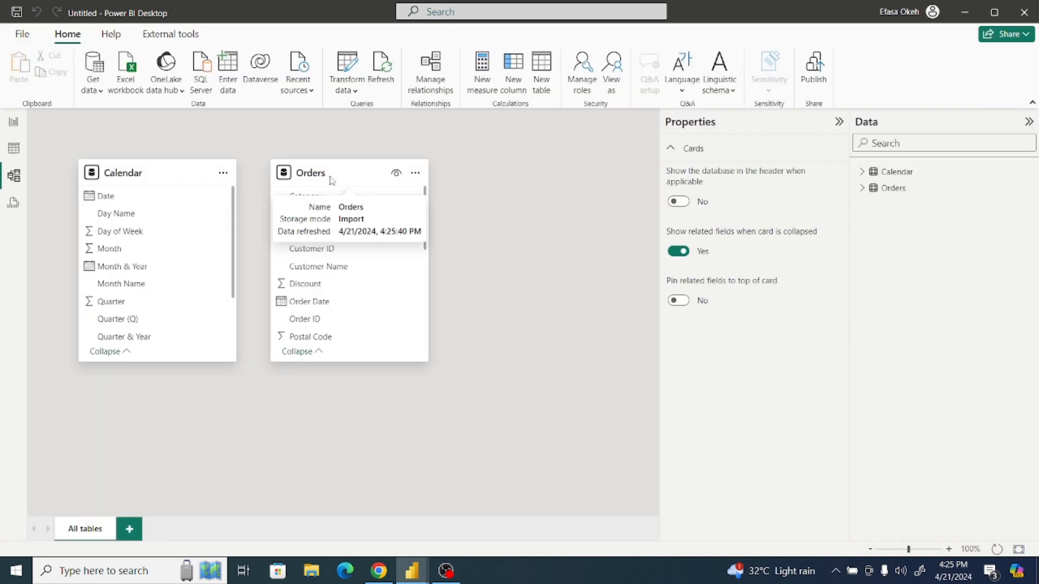
pyautogui.moveTo(331, 181); pyautogui.dragTo(366, 181)
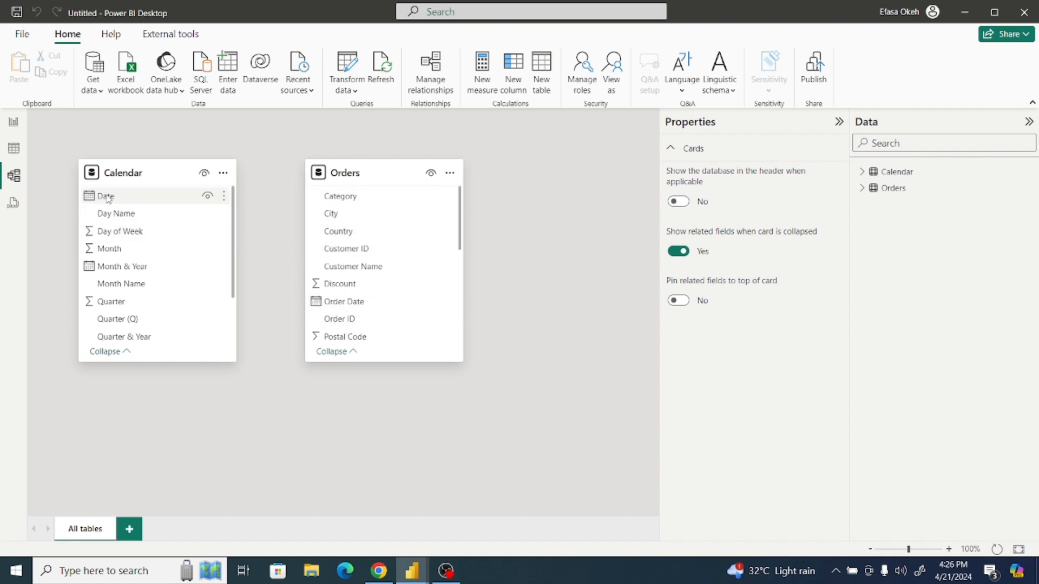
pyautogui.moveTo(107, 198); pyautogui.dragTo(335, 307)
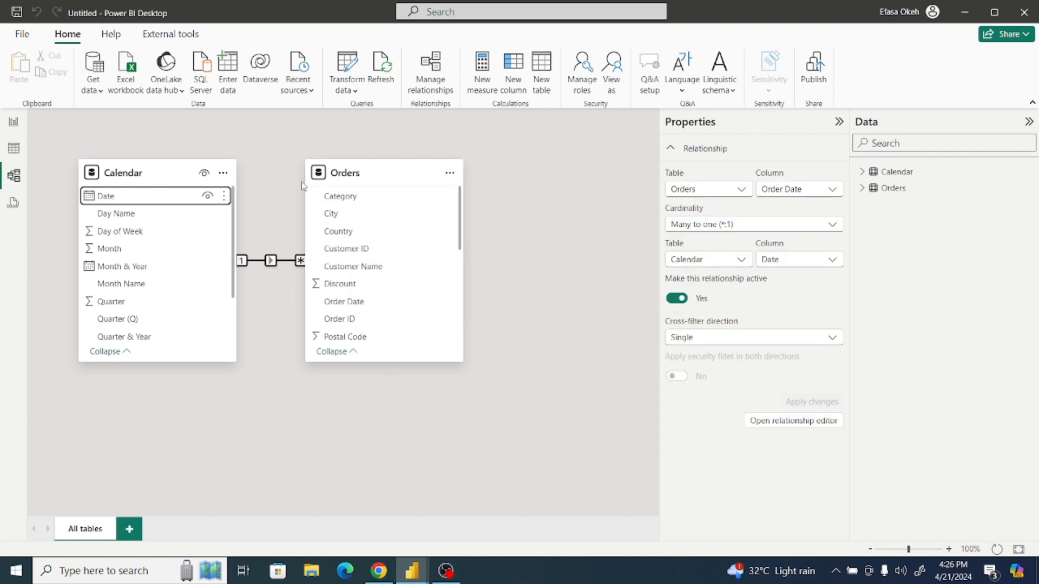
# Step: Return to the report page and set its canvas to the Custom type with a height of 1080 px
pyautogui.click(13, 123)
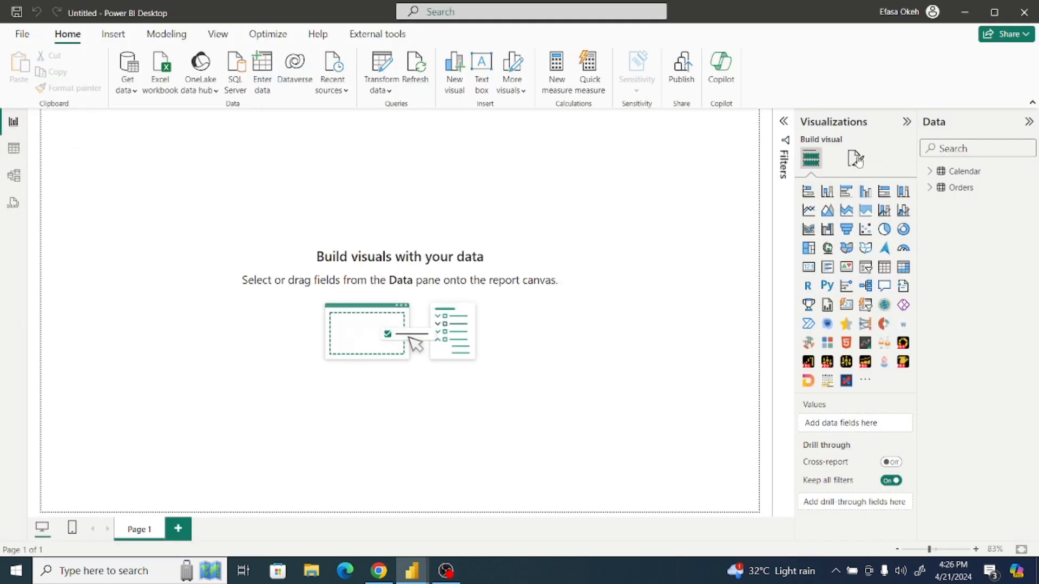
pyautogui.click(853, 159)
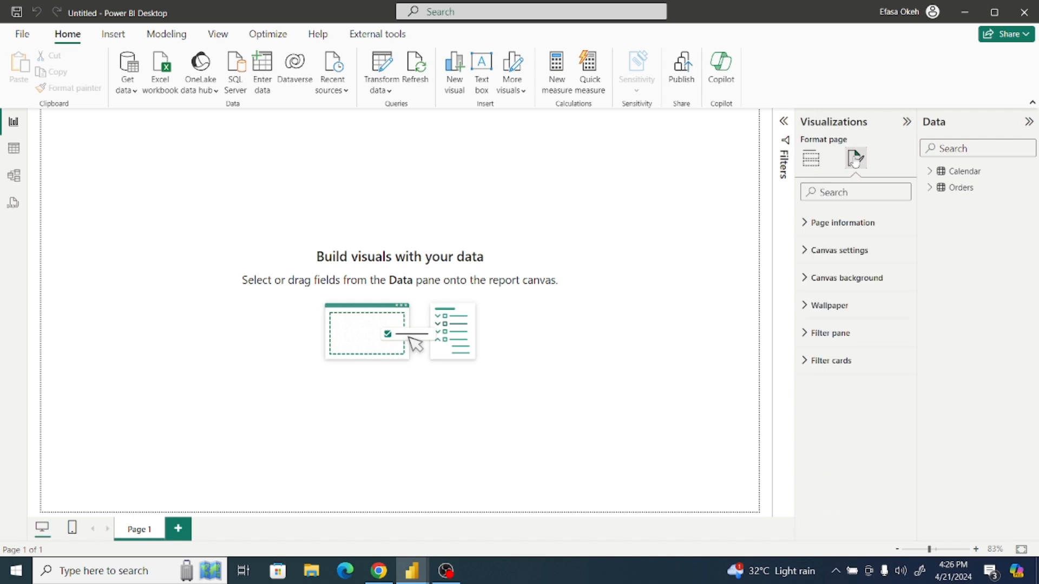
pyautogui.click(824, 257)
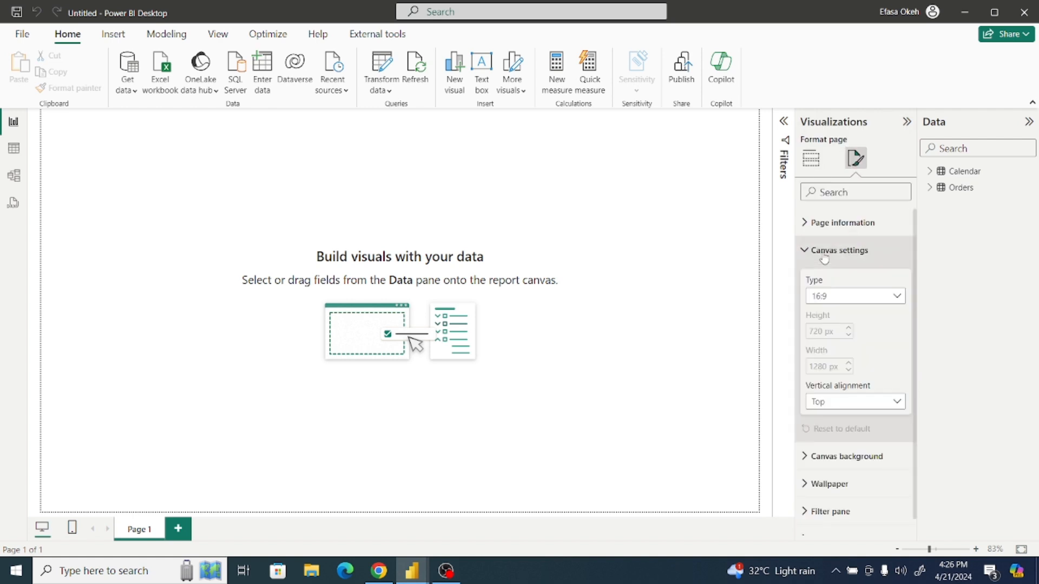
pyautogui.click(847, 303)
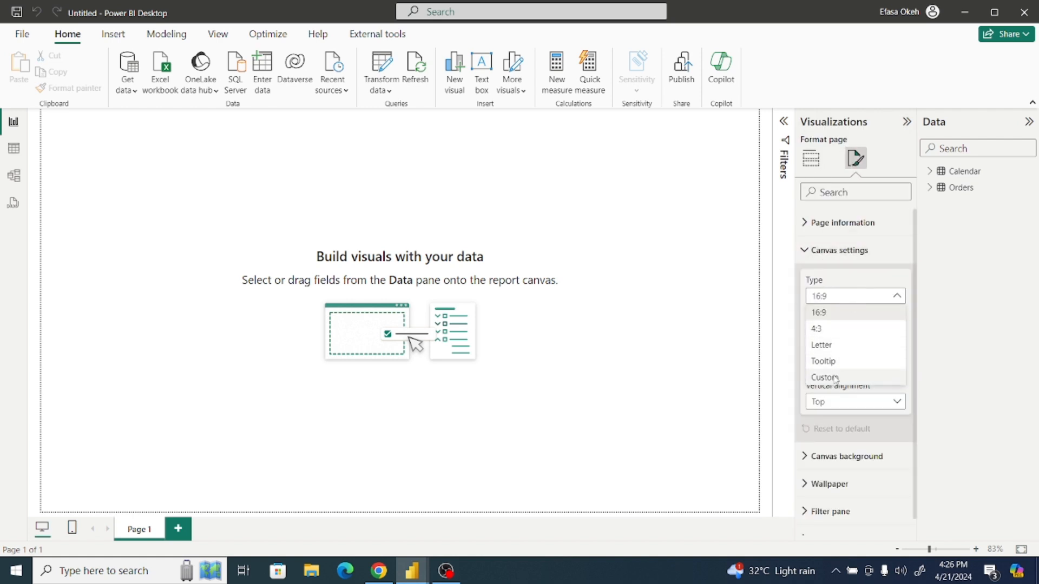
pyautogui.click(834, 379)
pyautogui.doubleClick(815, 331)
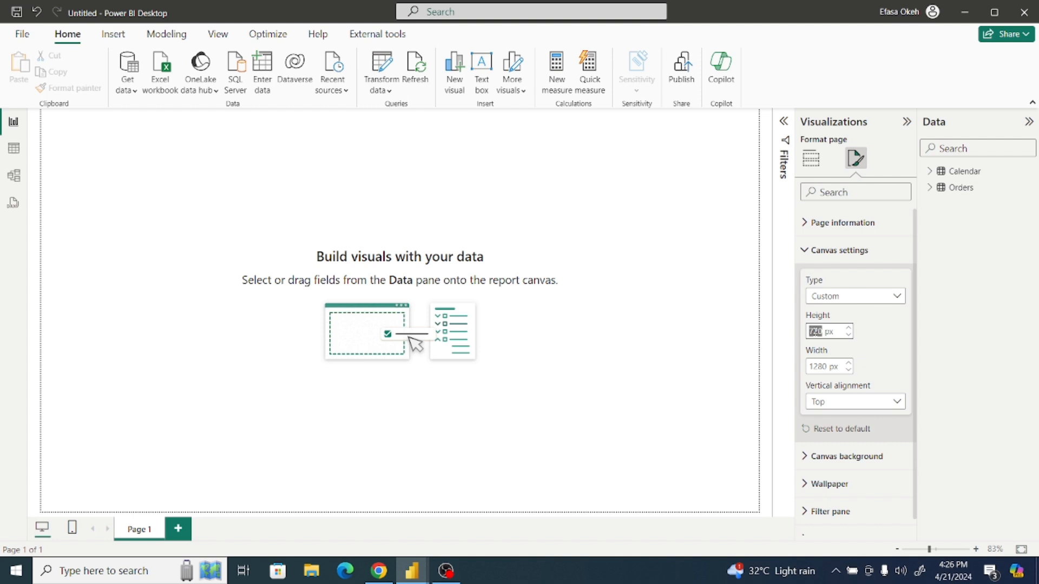
pyautogui.write('1080')
pyautogui.press('Return')
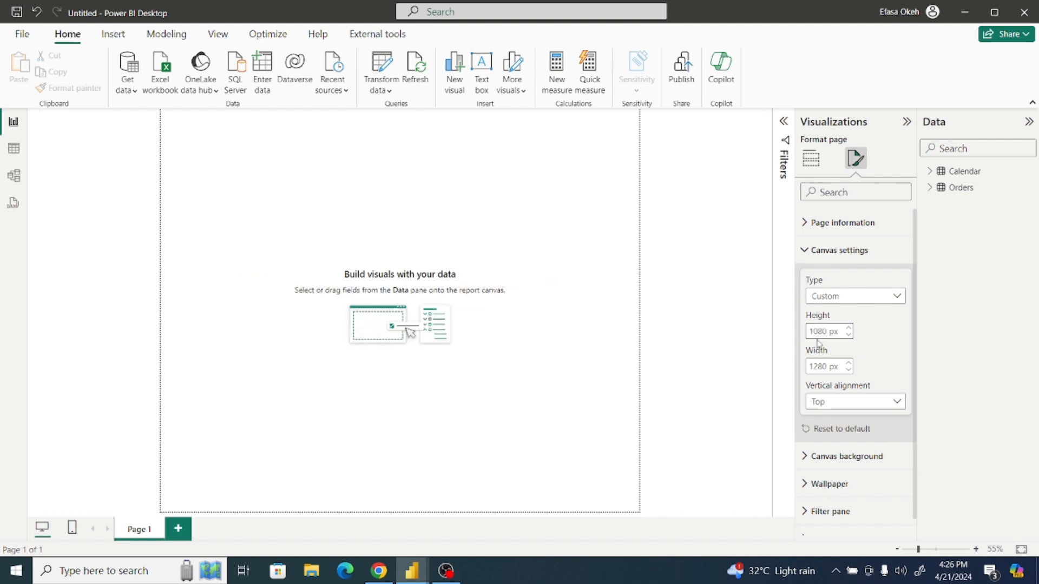
# Step: Set the custom report canvas width to 1920 px
pyautogui.doubleClick(812, 366)
pyautogui.write('19')
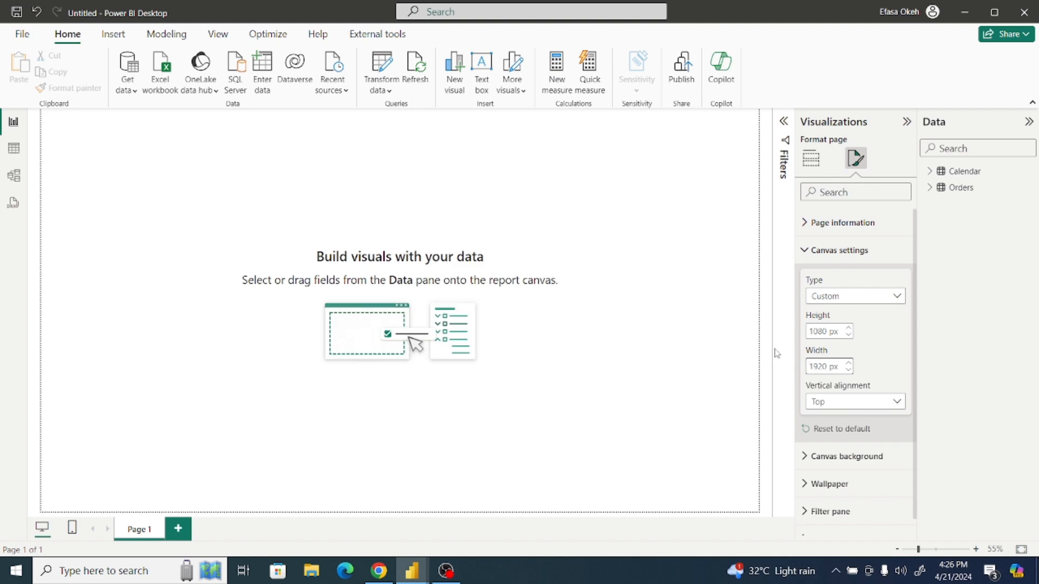
pyautogui.click(720, 329)
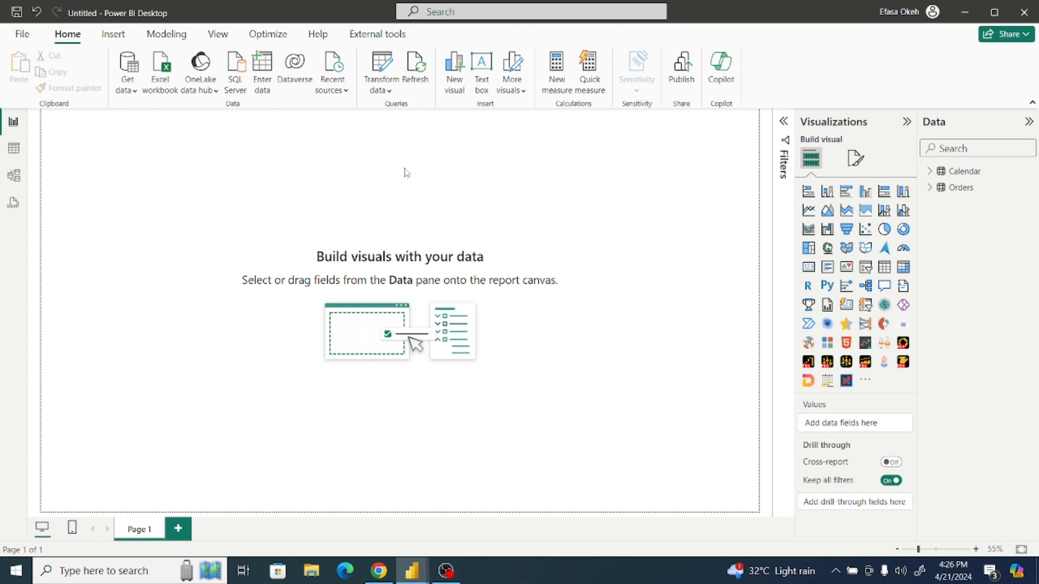
# Step: Create an empty table named Calculations and load it into the model
pyautogui.click(262, 69)
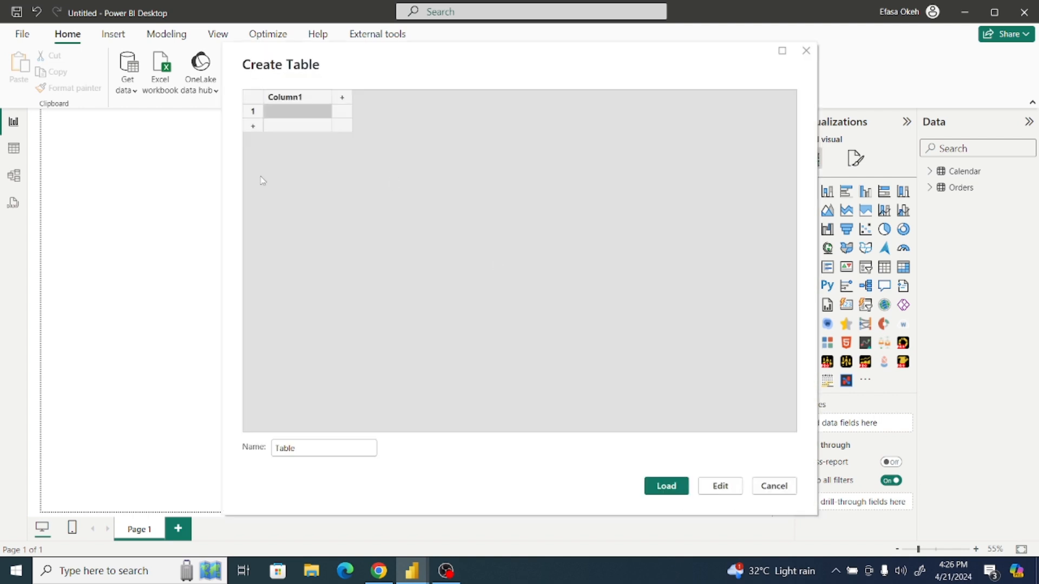
pyautogui.doubleClick(314, 452)
pyautogui.write('Calculations')
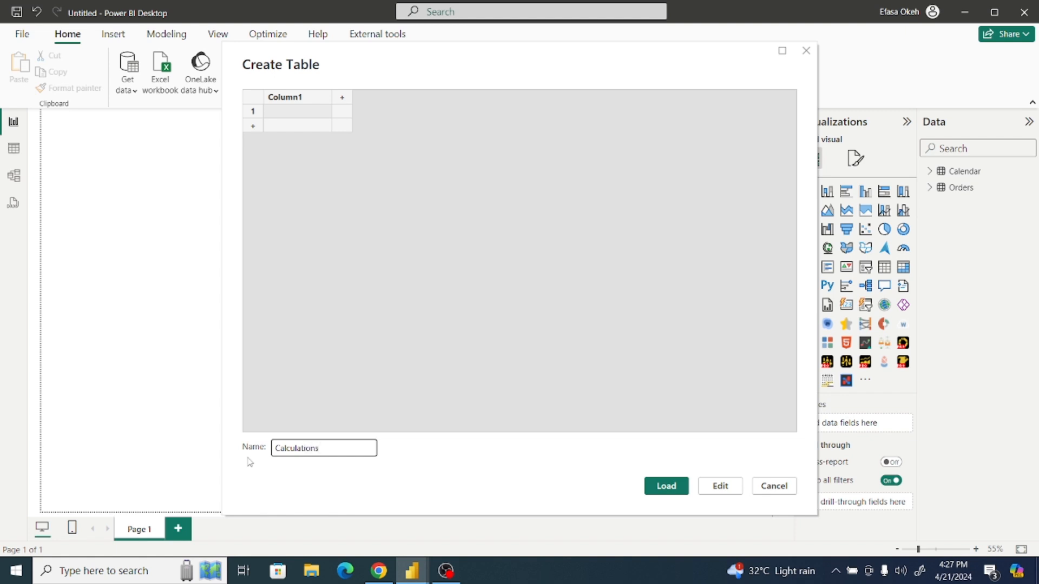
pyautogui.click(653, 492)
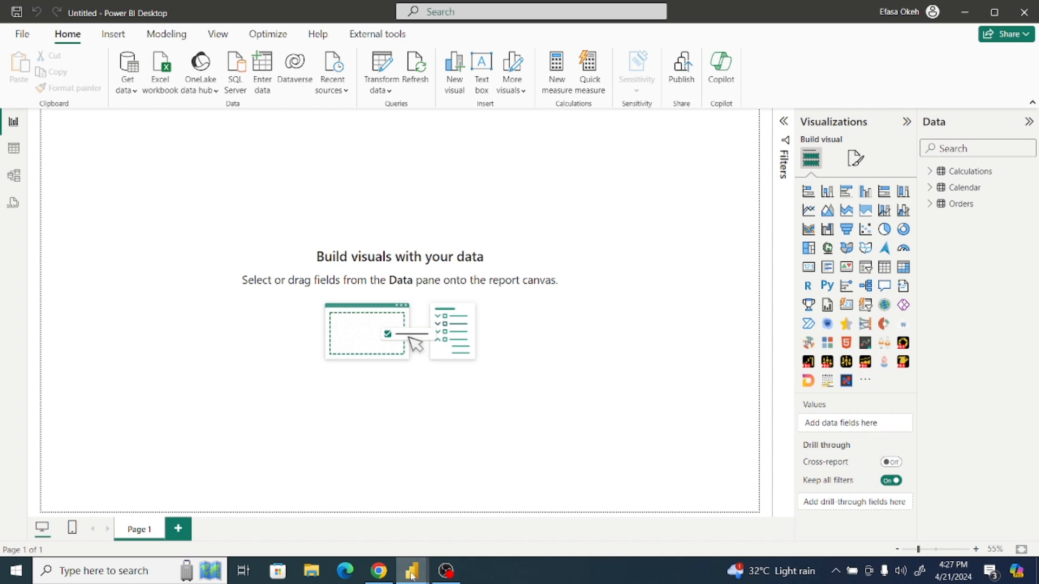
# Step: Examine the finished Native matrix report as a reference and return to the untitled report
pyautogui.moveTo(420, 566)
pyautogui.click(358, 517)
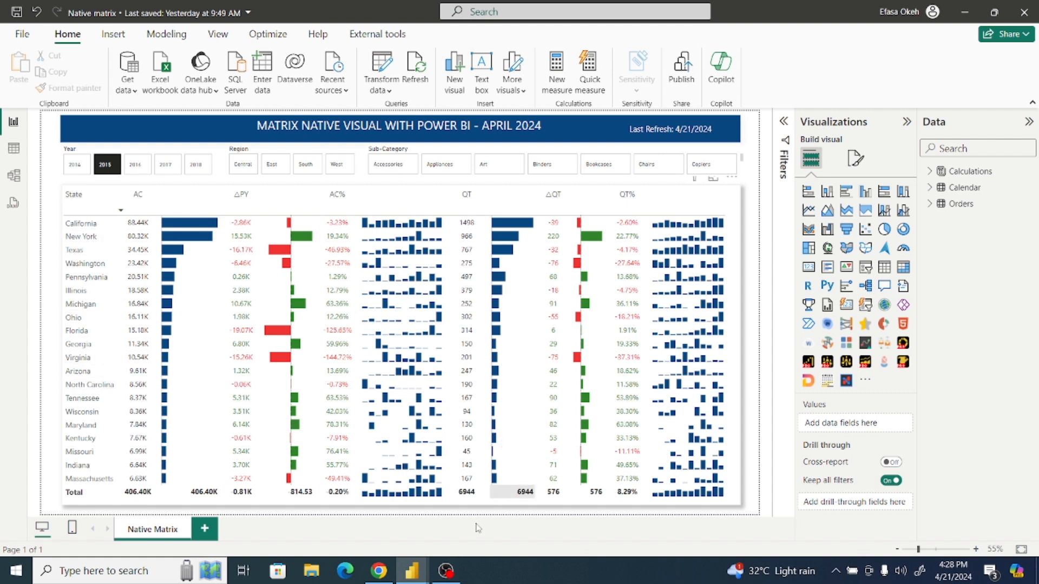
pyautogui.moveTo(412, 570)
pyautogui.click(483, 502)
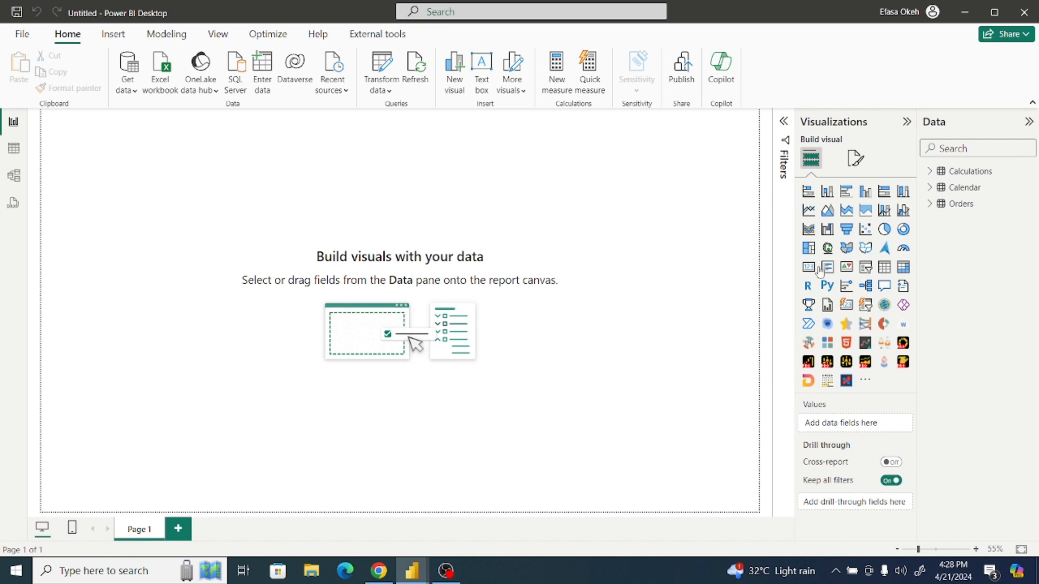
# Step: Add a matrix visual enlarged across most of the page, with State from the Orders table as its rows
pyautogui.click(902, 267)
pyautogui.moveTo(124, 200); pyautogui.dragTo(621, 449)
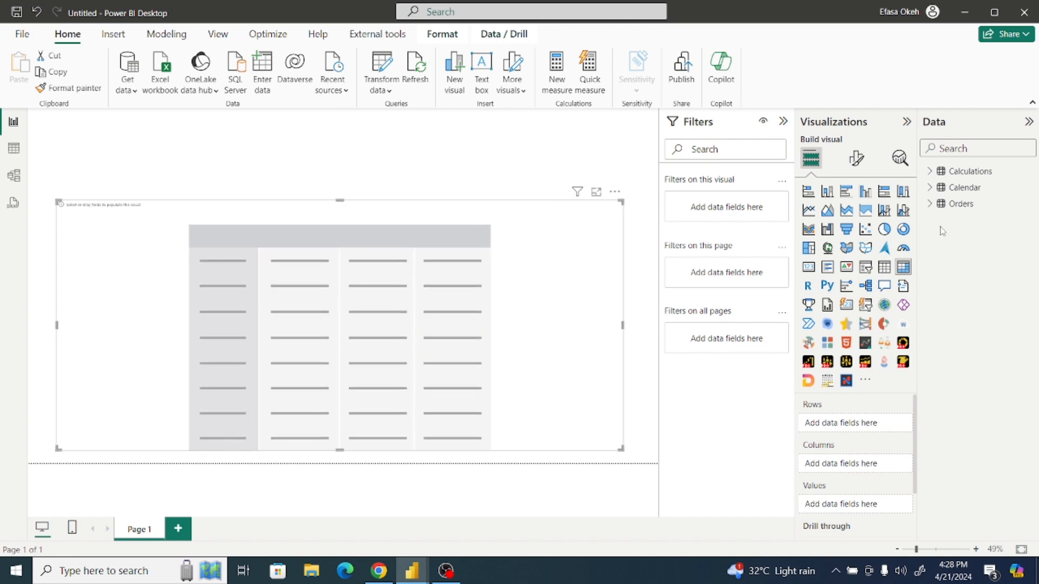
pyautogui.click(930, 204)
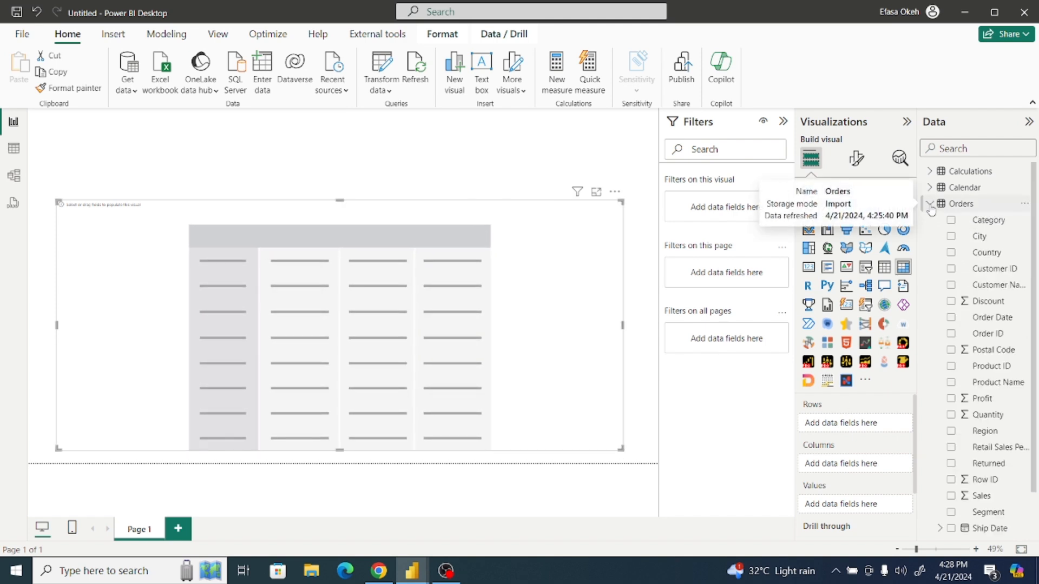
pyautogui.scroll(-3, 1033, 248)
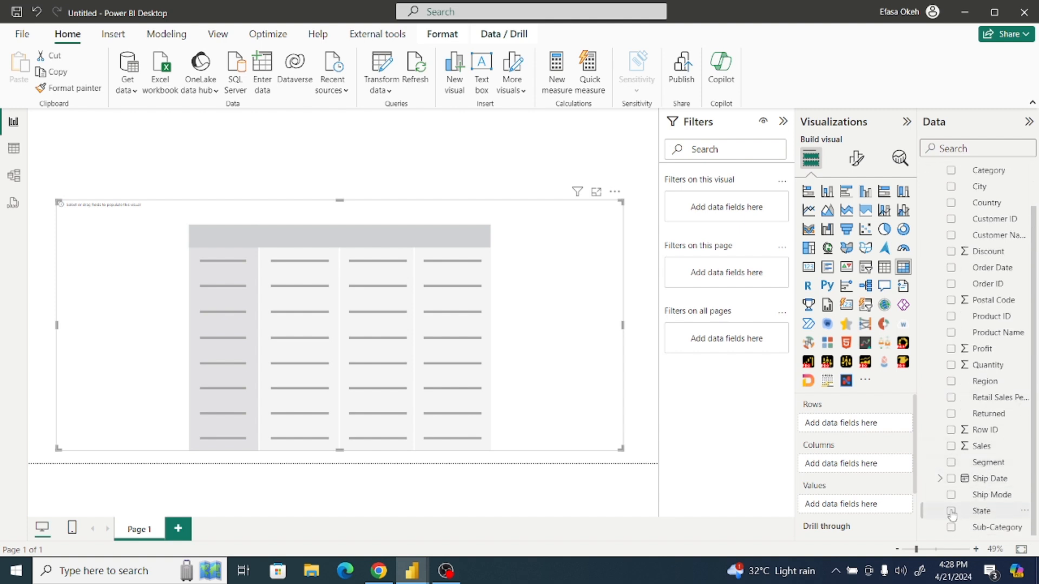
pyautogui.click(951, 512)
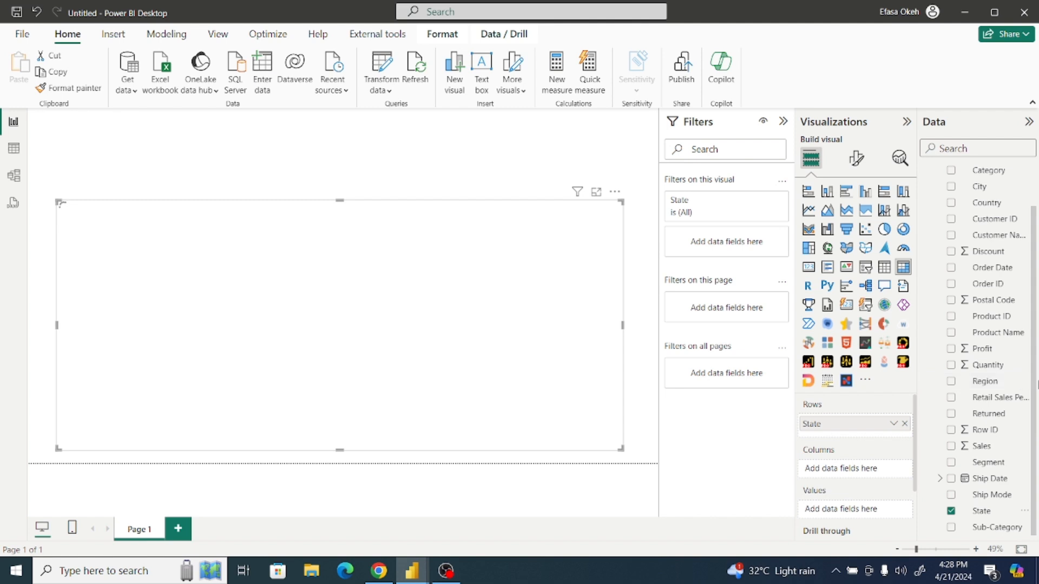
pyautogui.scroll(3, 1035, 324)
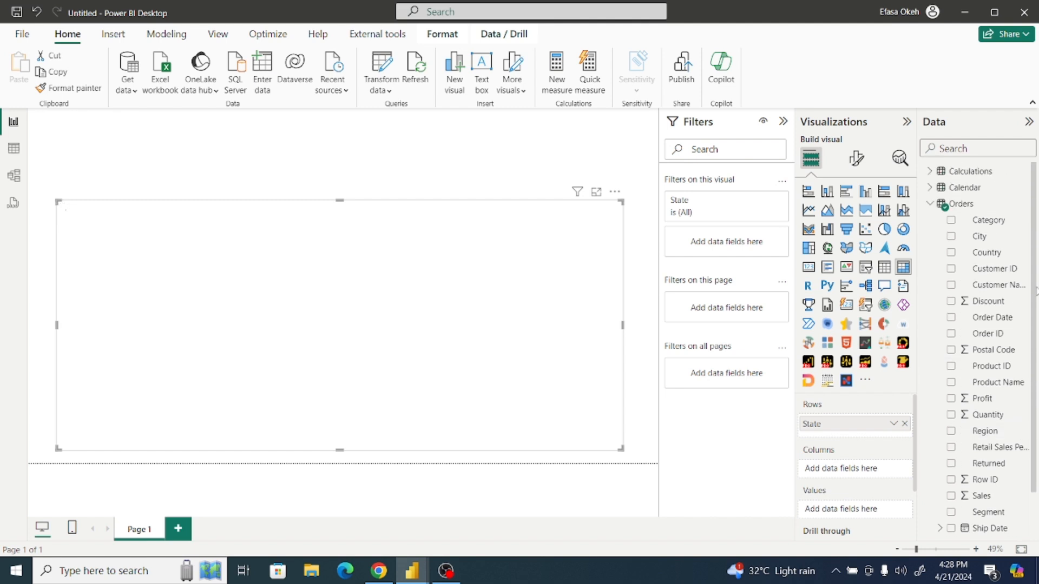
pyautogui.click(931, 204)
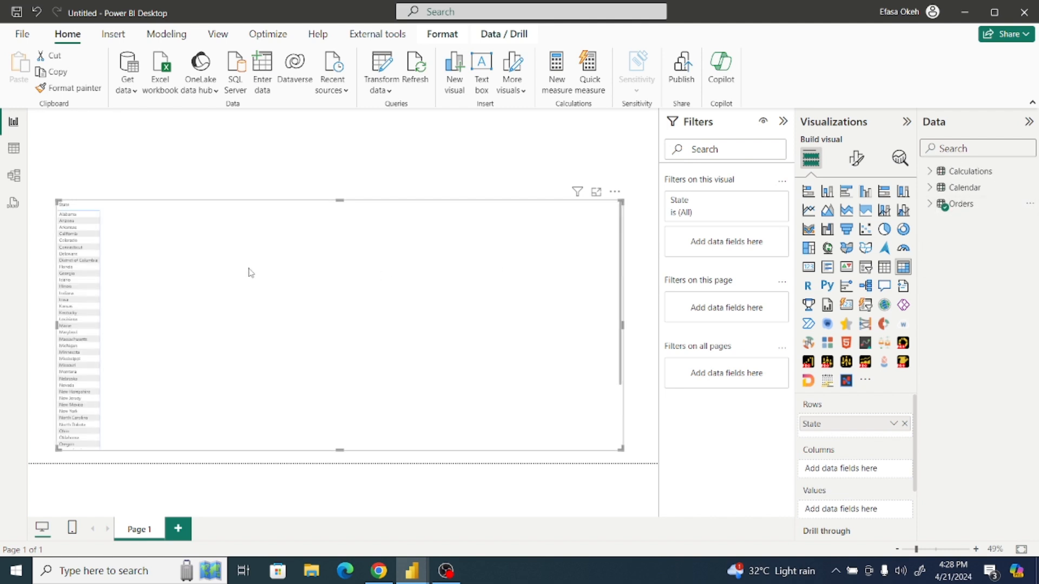
# Step: Examine the Orders table's data through its Sales, Quantity and Profit columns and return to the report page
pyautogui.click(14, 148)
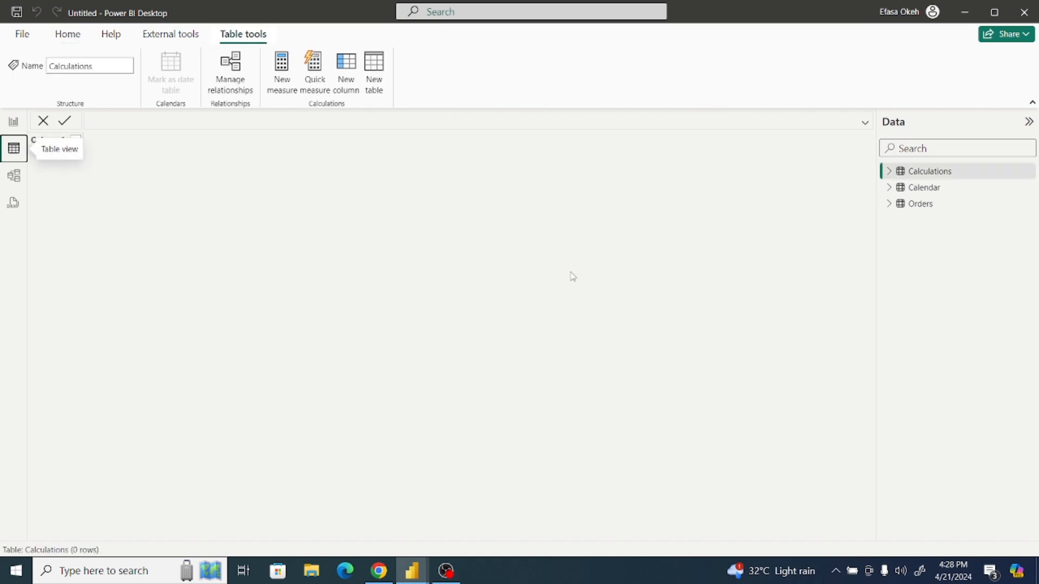
pyautogui.click(944, 207)
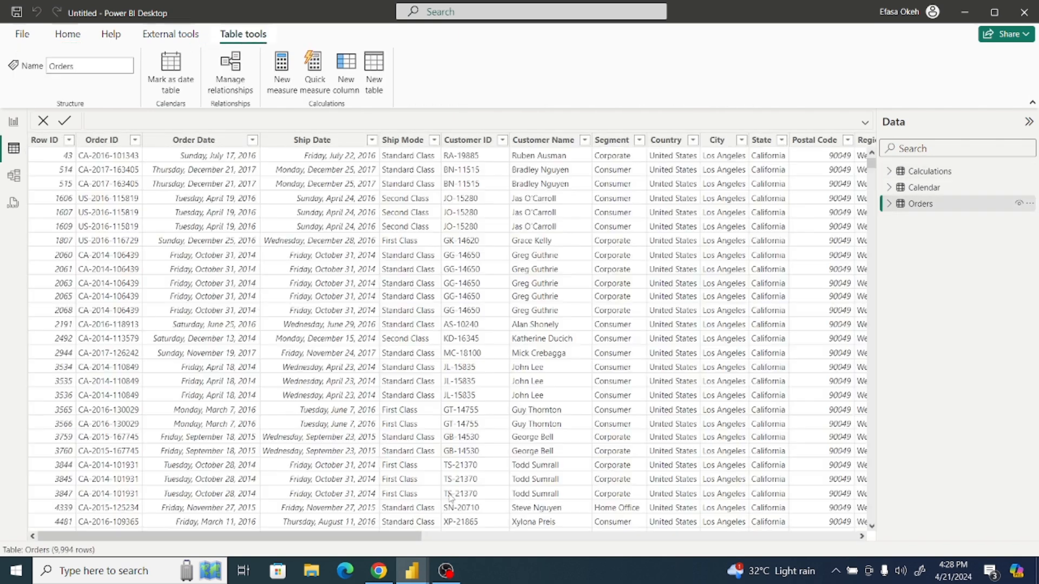
pyautogui.moveTo(419, 535); pyautogui.dragTo(862, 535)
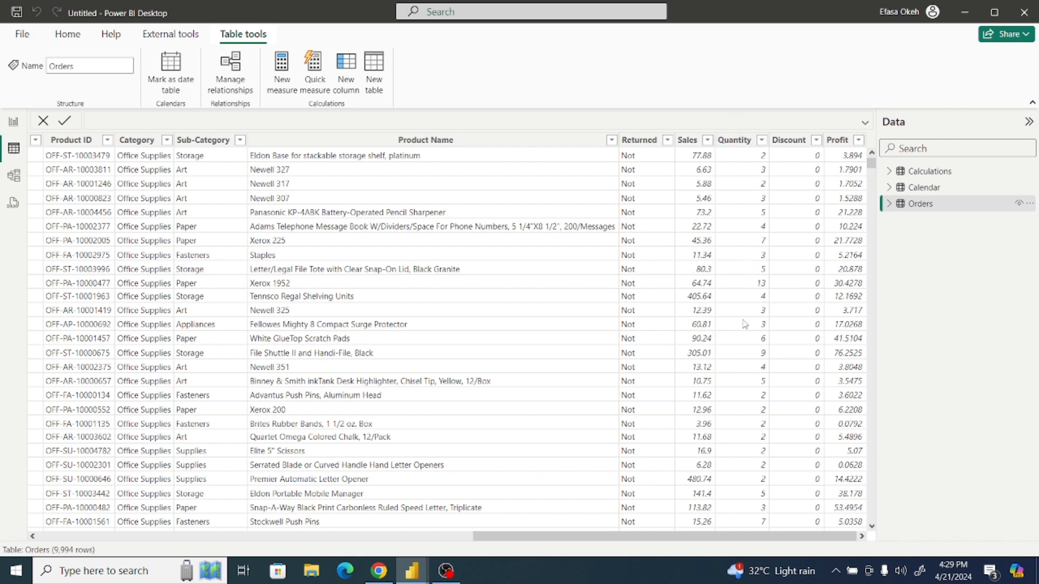
pyautogui.click(12, 128)
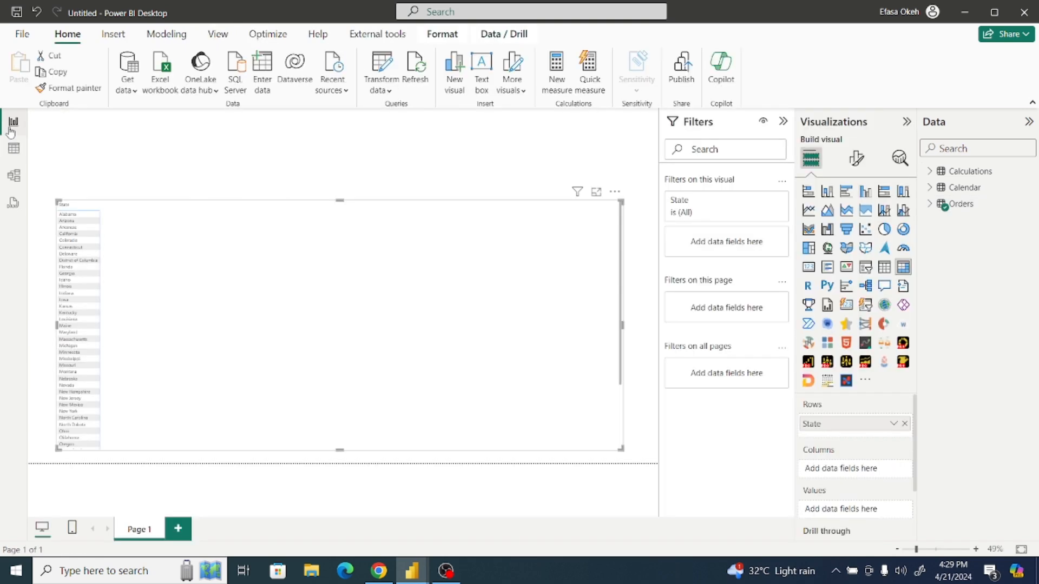
# Step: Create a measure in the Calculations table defined as AC = SUM(Orders[Sales])
pyautogui.click(969, 174)
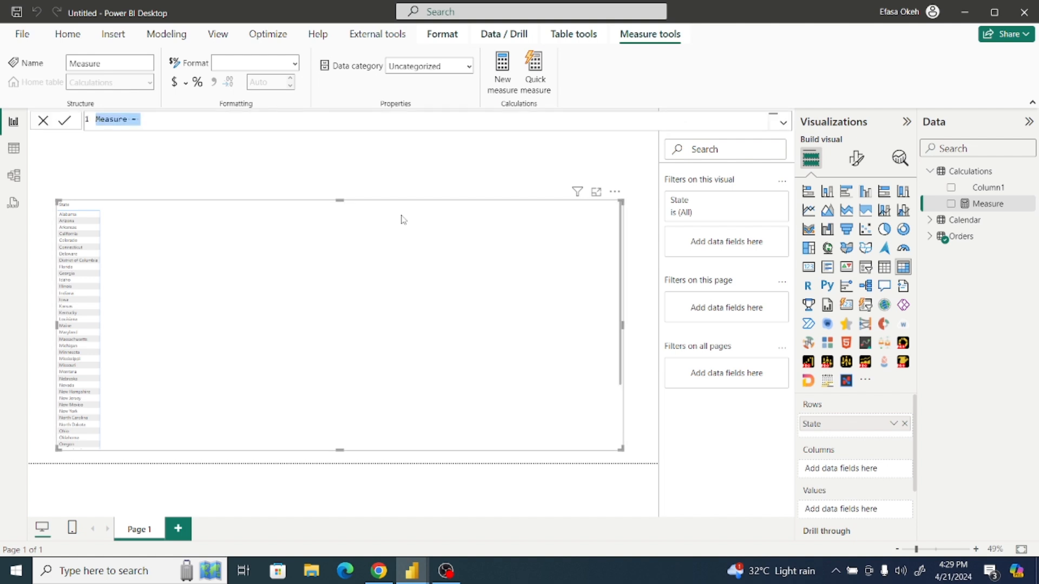
pyautogui.write('A')
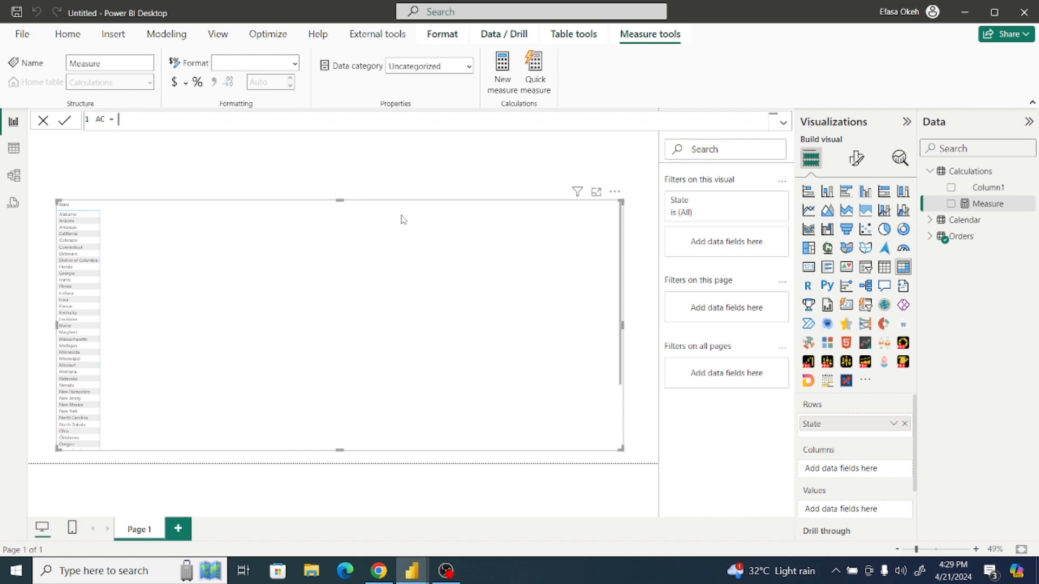
pyautogui.write('C = Sum')
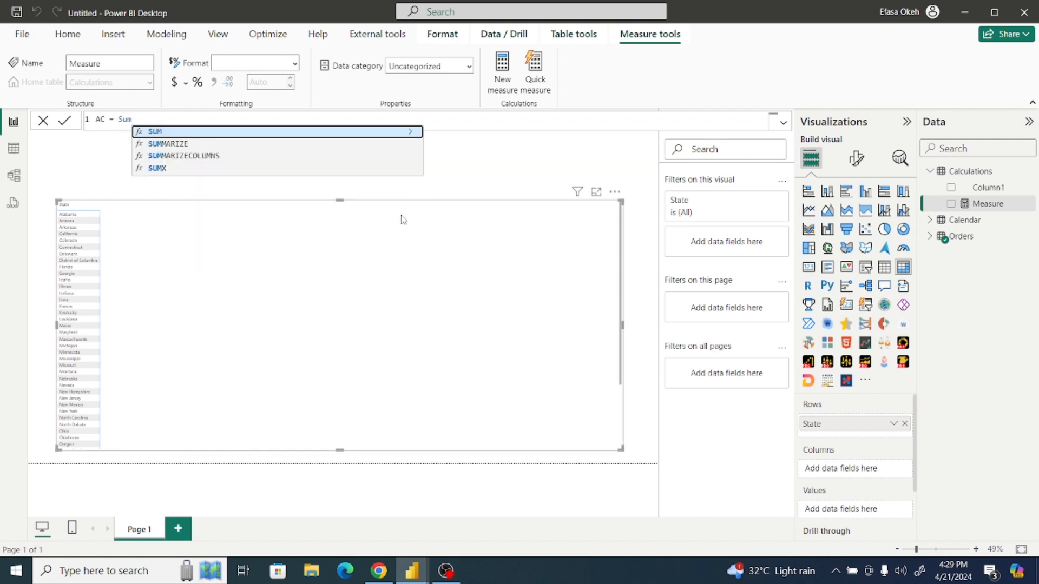
pyautogui.click(297, 135)
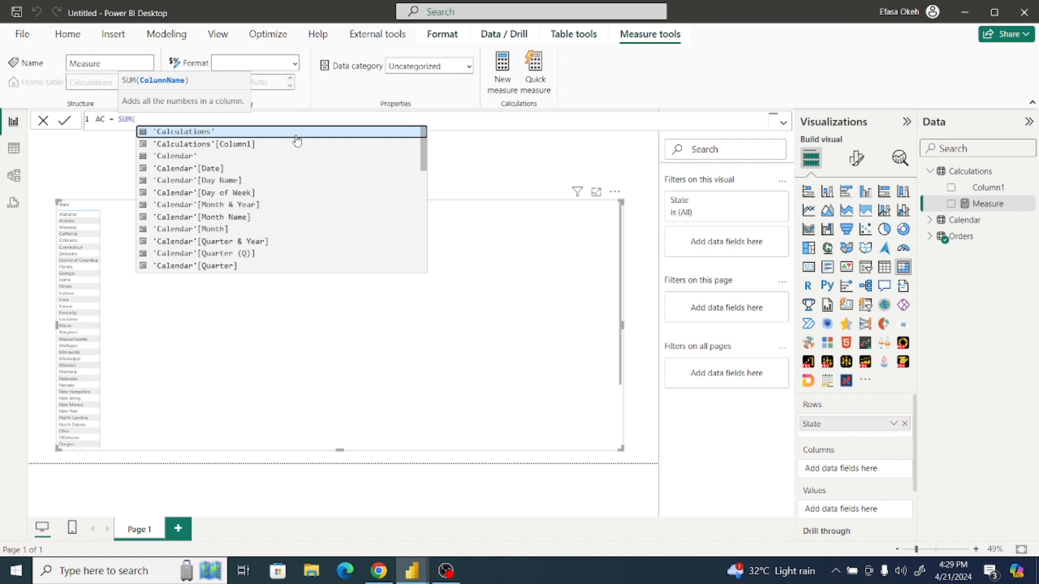
pyautogui.write('Or')
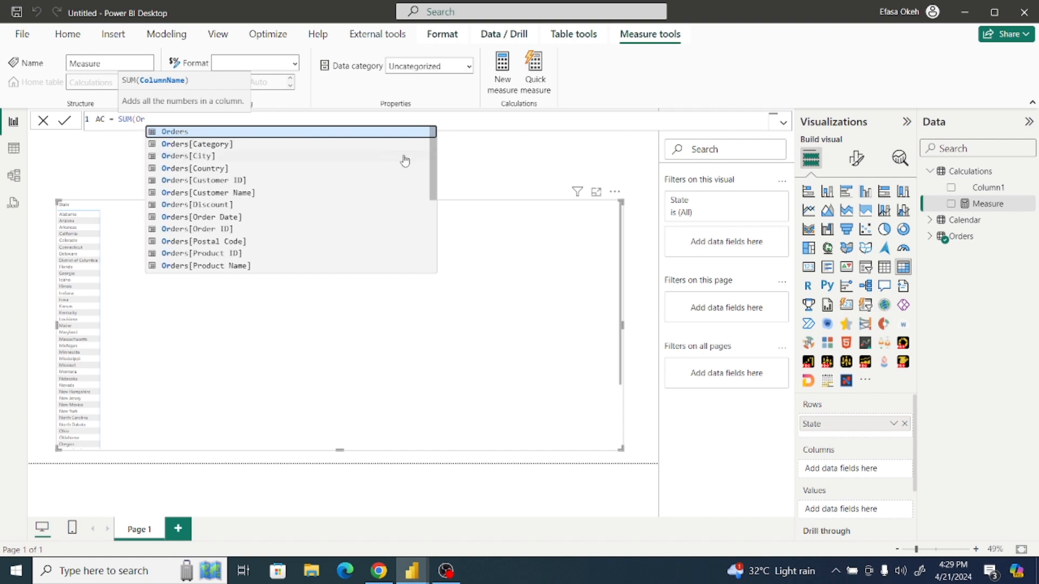
pyautogui.moveTo(441, 165); pyautogui.dragTo(441, 246)
pyautogui.click(204, 207)
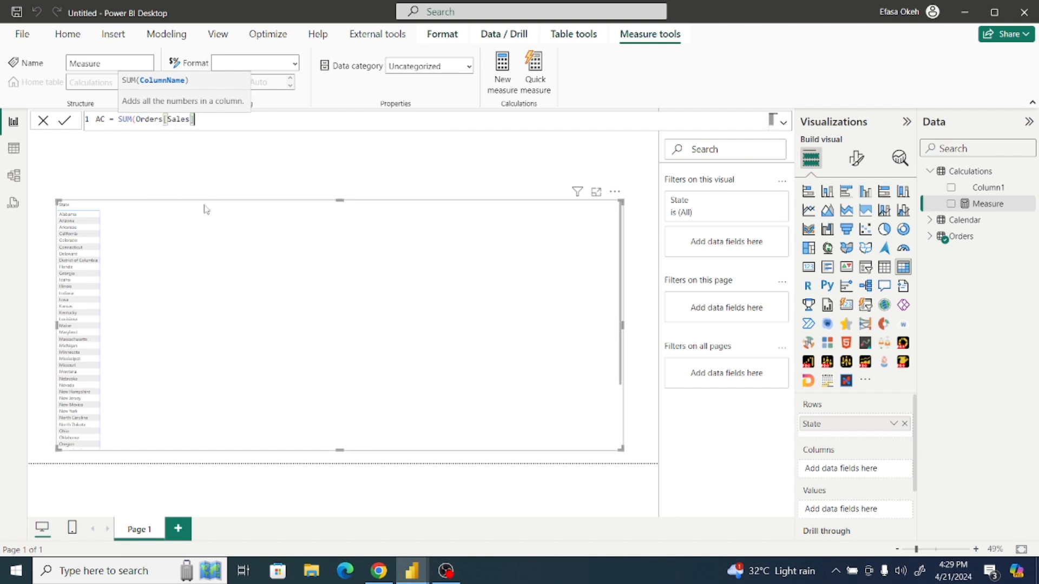
pyautogui.write(')')
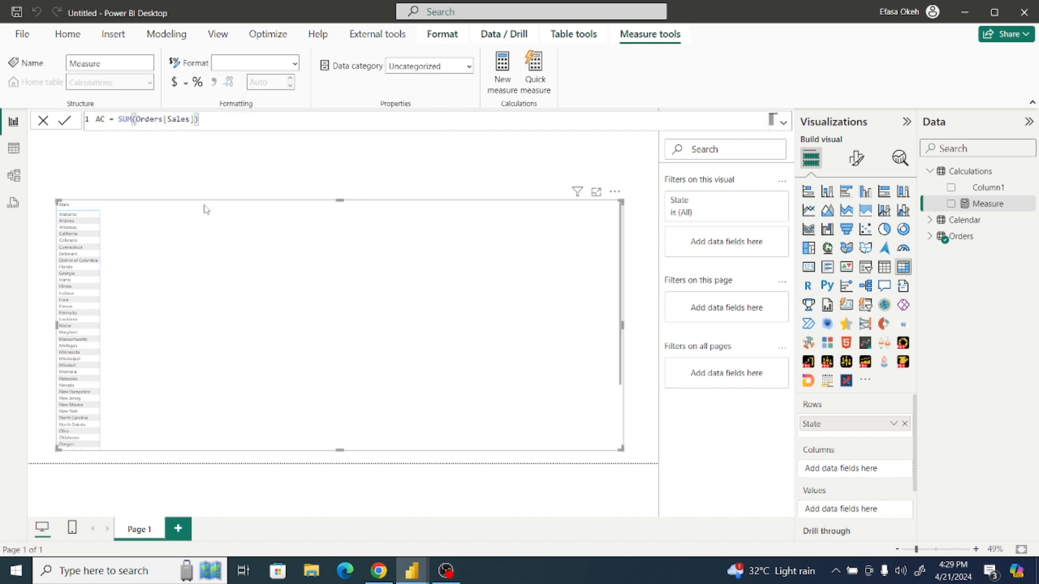
pyautogui.click(65, 121)
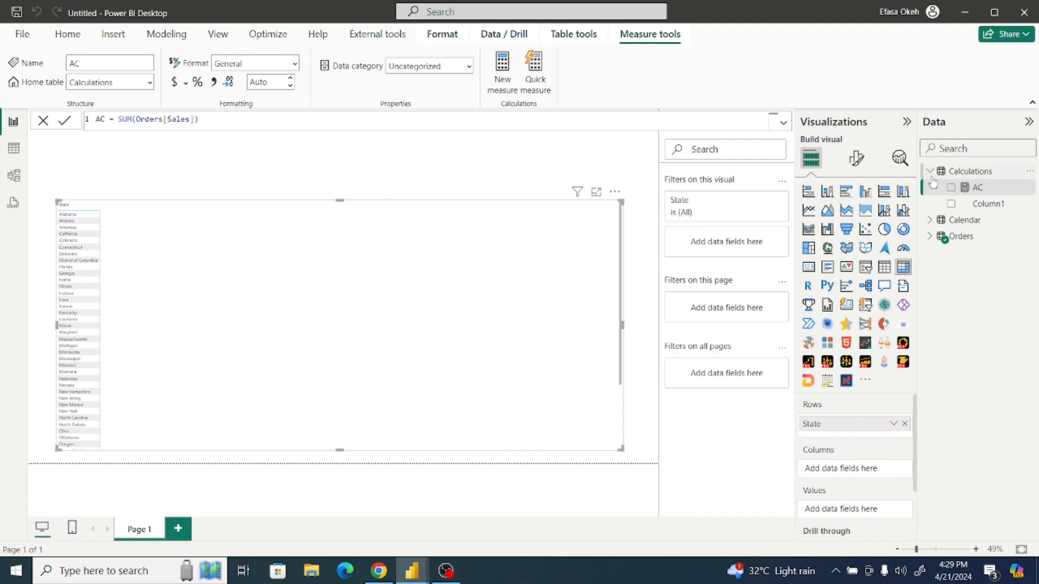
# Step: Delete the empty Column1 from the Calculations table
pyautogui.click(1017, 207)
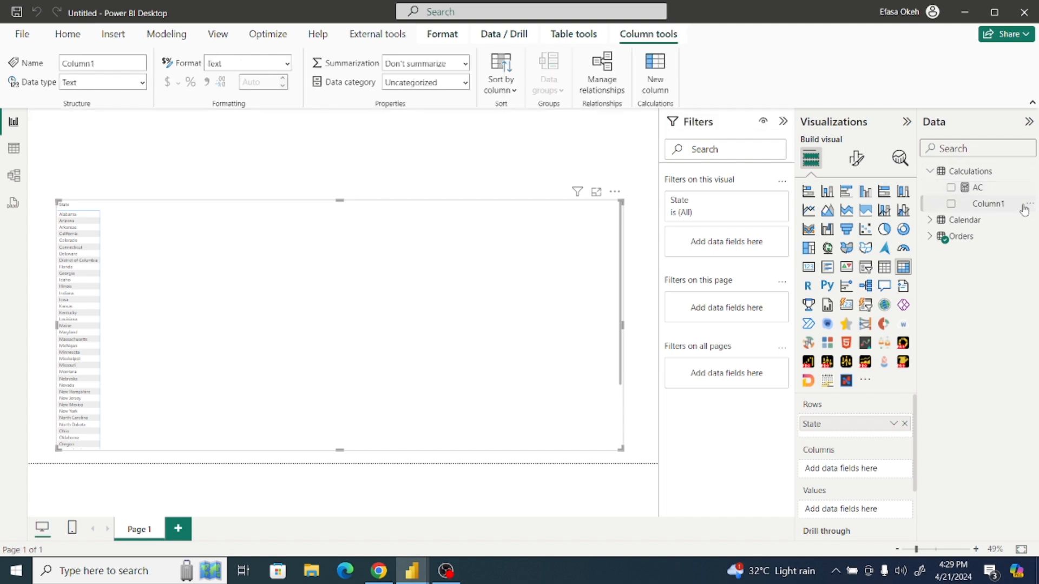
pyautogui.click(1026, 206)
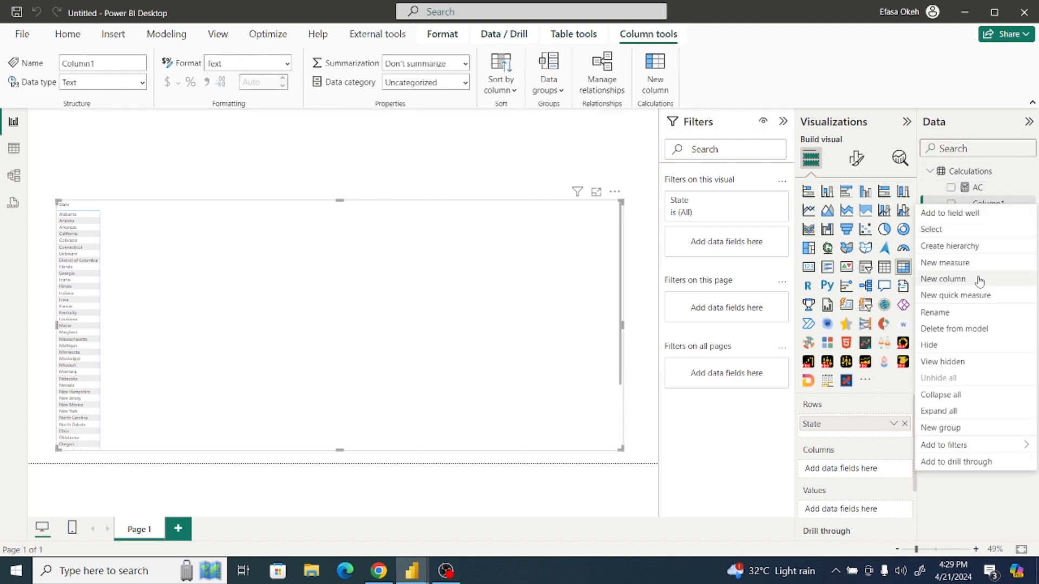
pyautogui.click(970, 330)
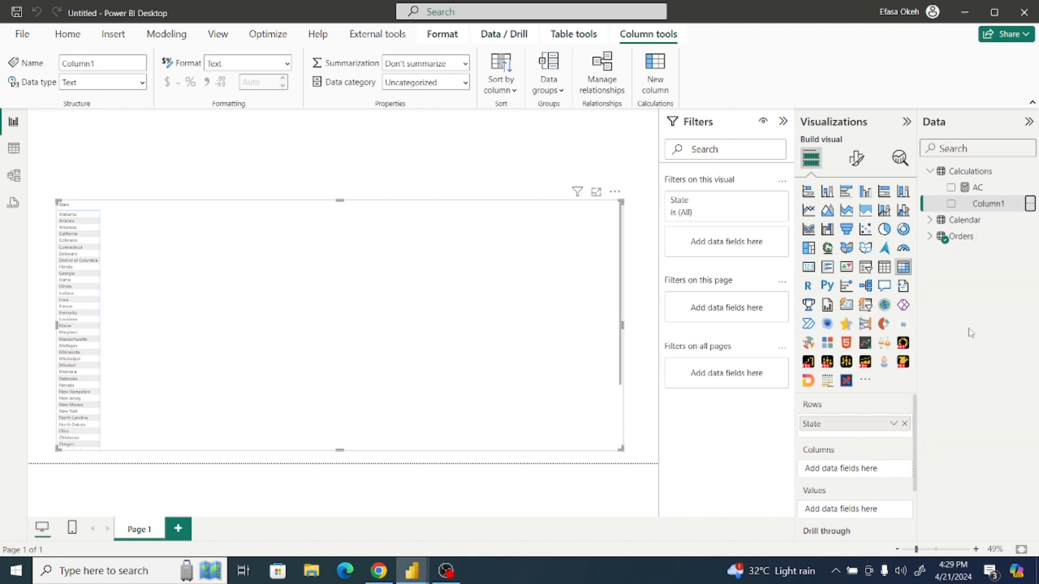
pyautogui.click(598, 315)
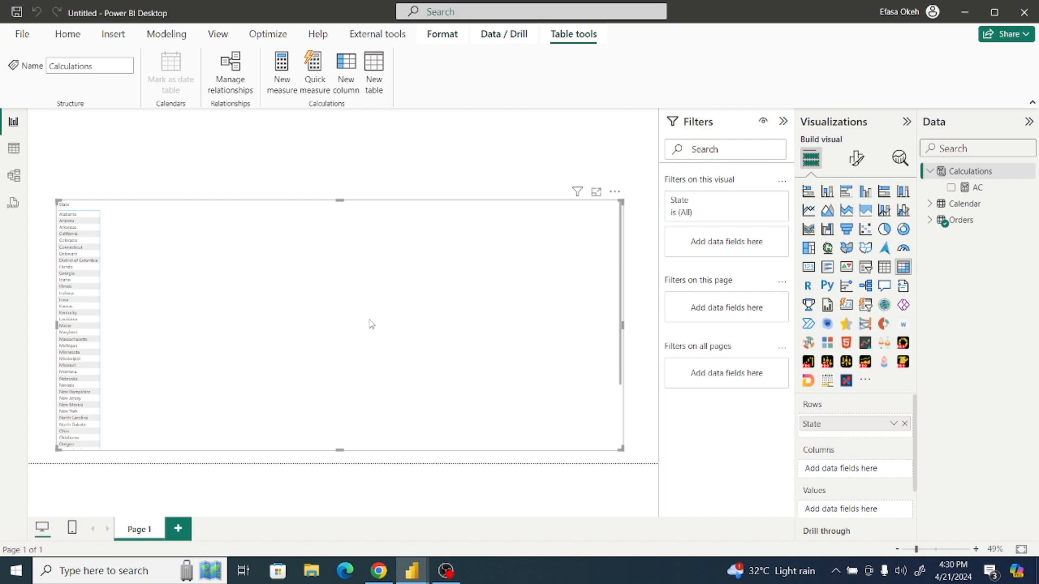
# Step: Add the AC measure to the matrix's values and move the matrix slightly higher on the page
pyautogui.click(951, 188)
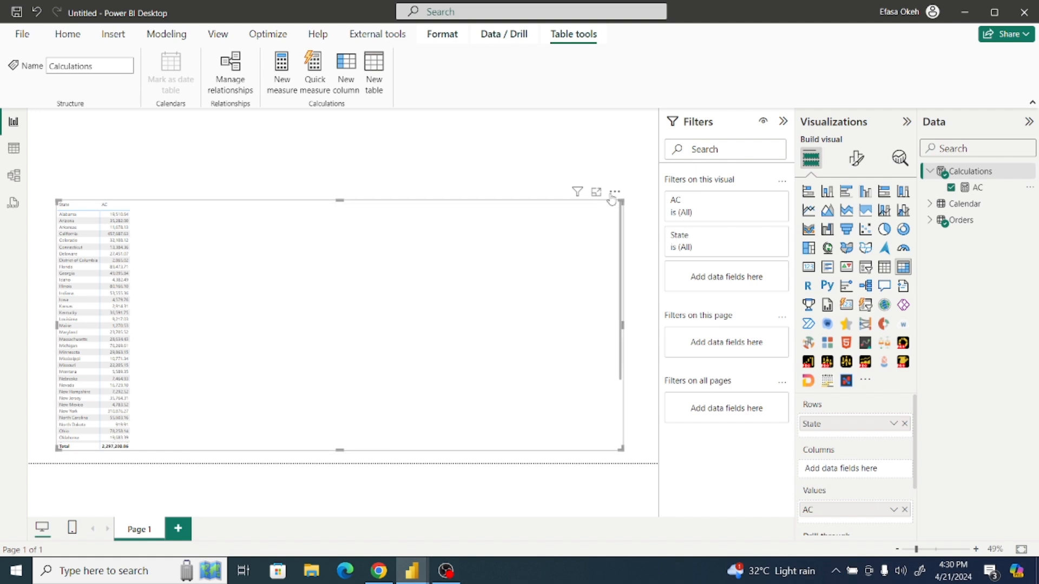
pyautogui.moveTo(612, 200); pyautogui.dragTo(608, 159)
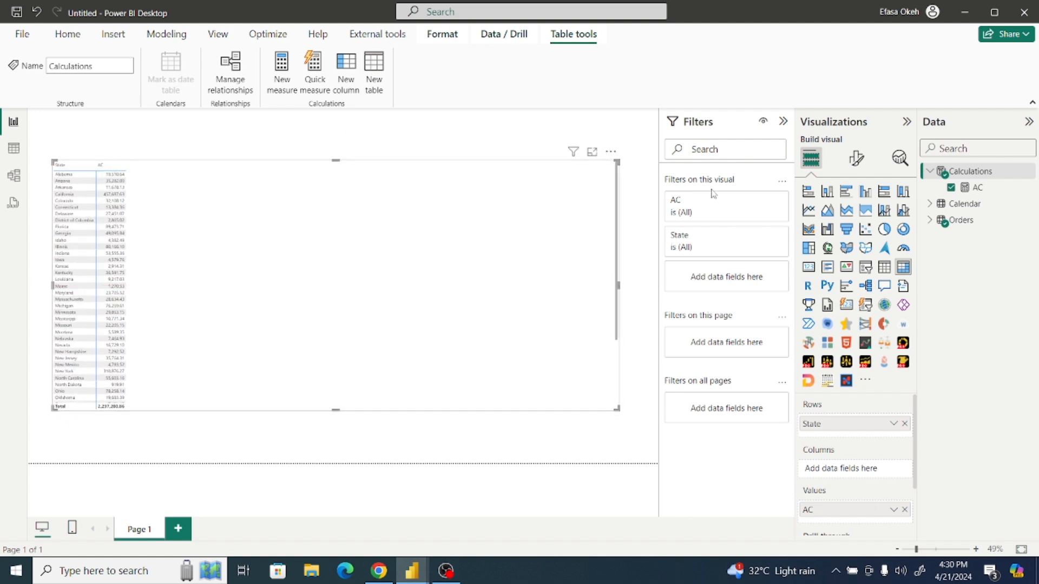
# Step: Filter the matrix's State field with a Top N filter showing the top 15 items by AC
pyautogui.click(760, 237)
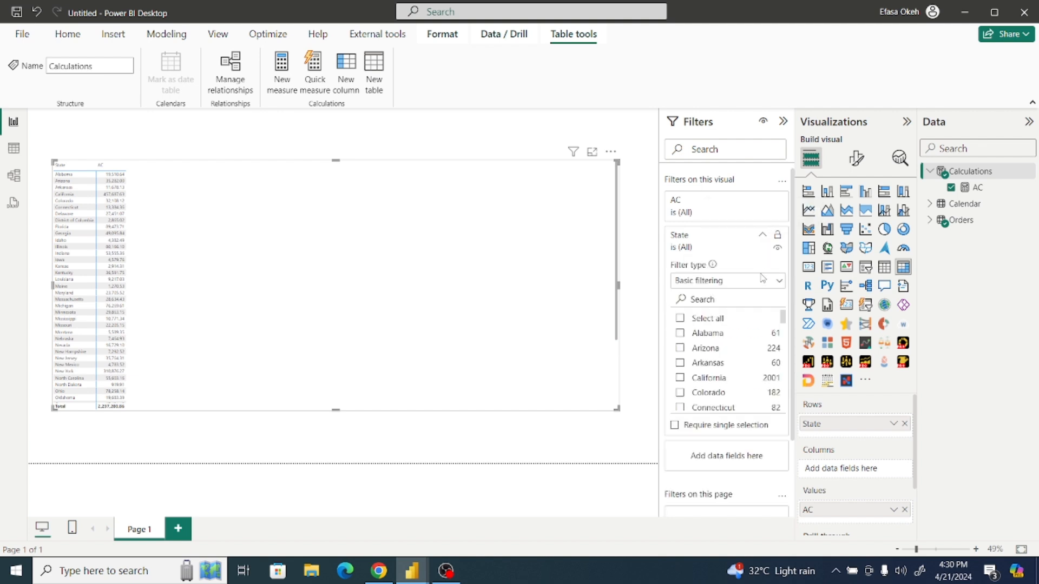
pyautogui.click(725, 281)
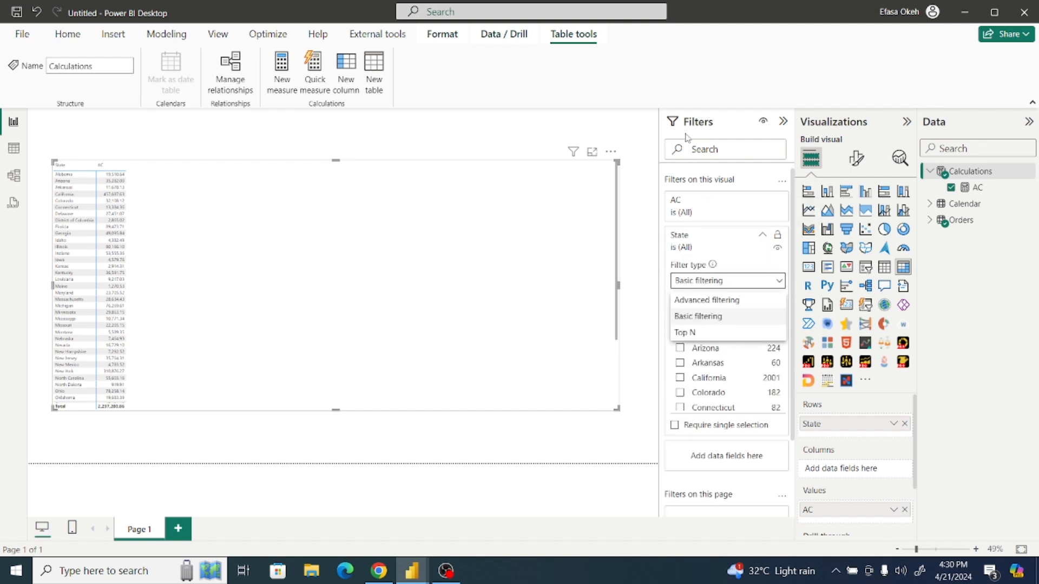
pyautogui.click(701, 334)
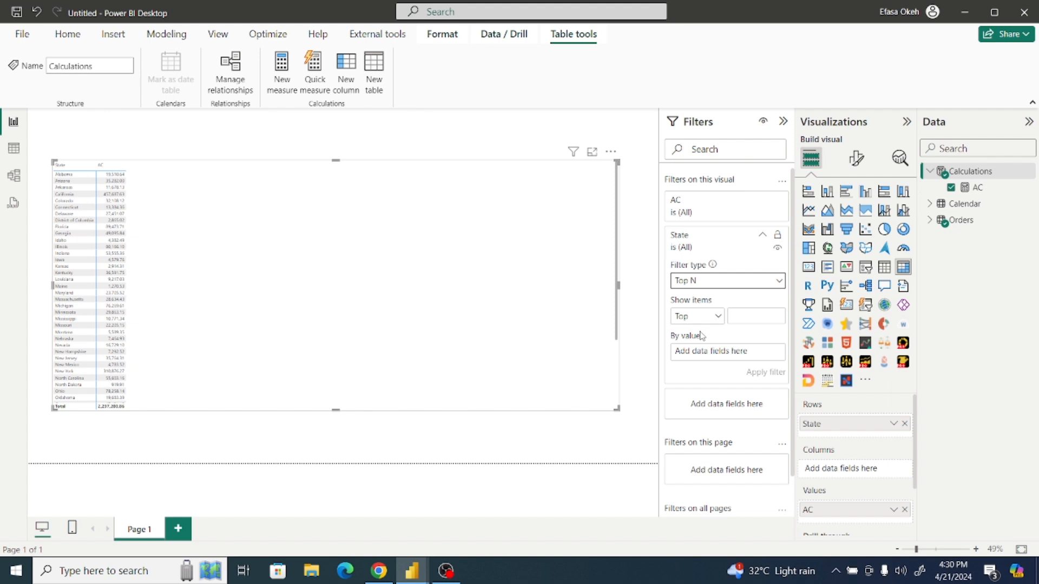
pyautogui.click(751, 314)
pyautogui.moveTo(977, 187); pyautogui.dragTo(730, 353)
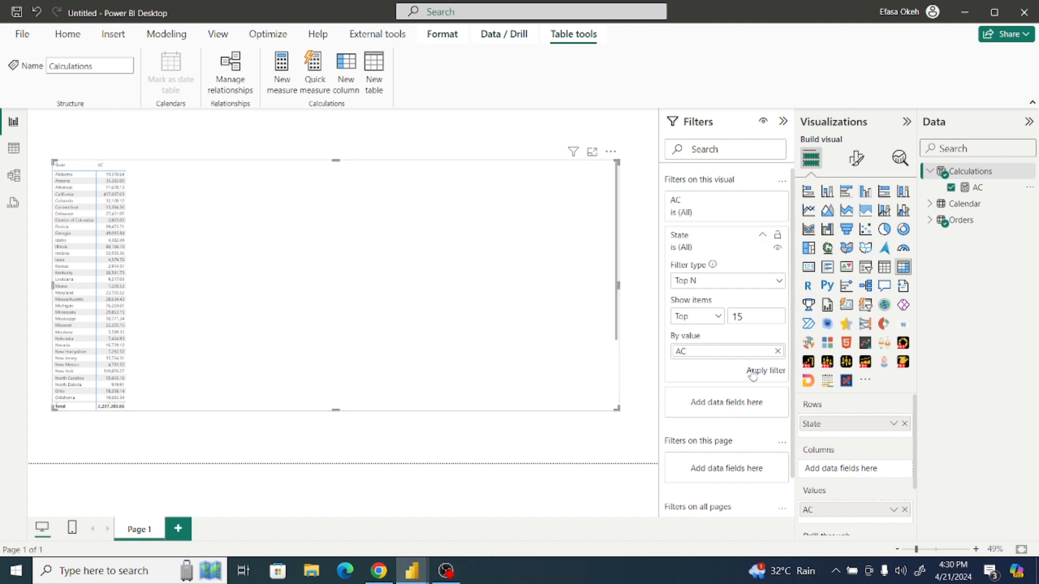
pyautogui.click(768, 374)
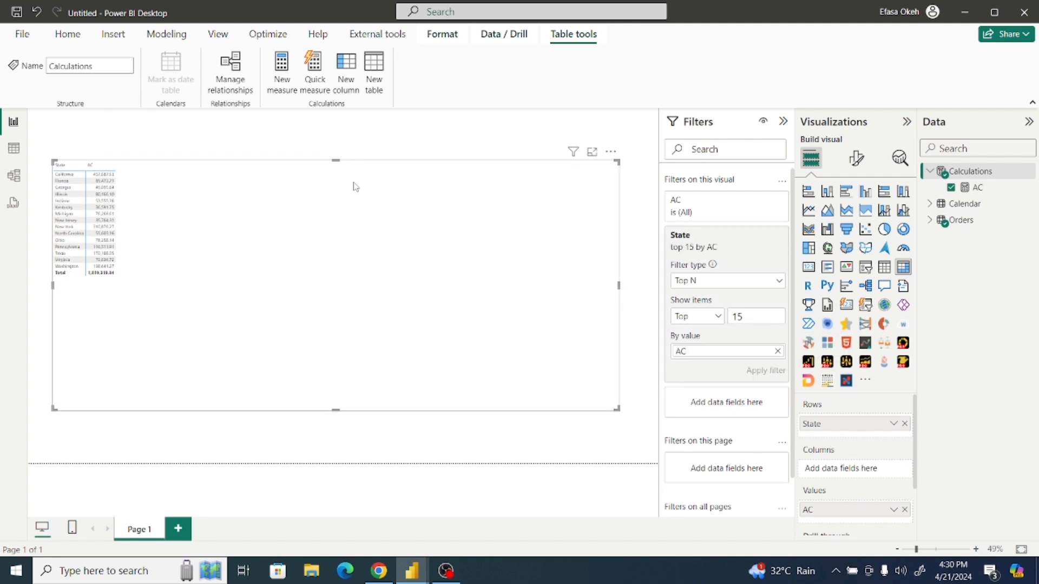
# Step: Set the State Top N filter to show the top 20 items by AC, and collapse the Filters pane
pyautogui.doubleClick(749, 313)
pyautogui.press('BackSpace')
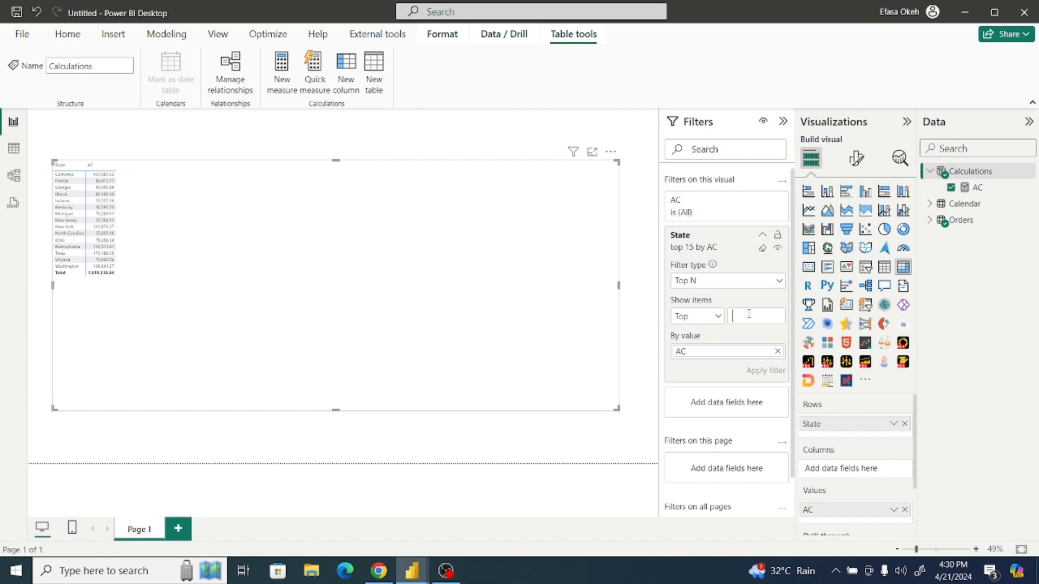
pyautogui.write('20')
pyautogui.click(770, 373)
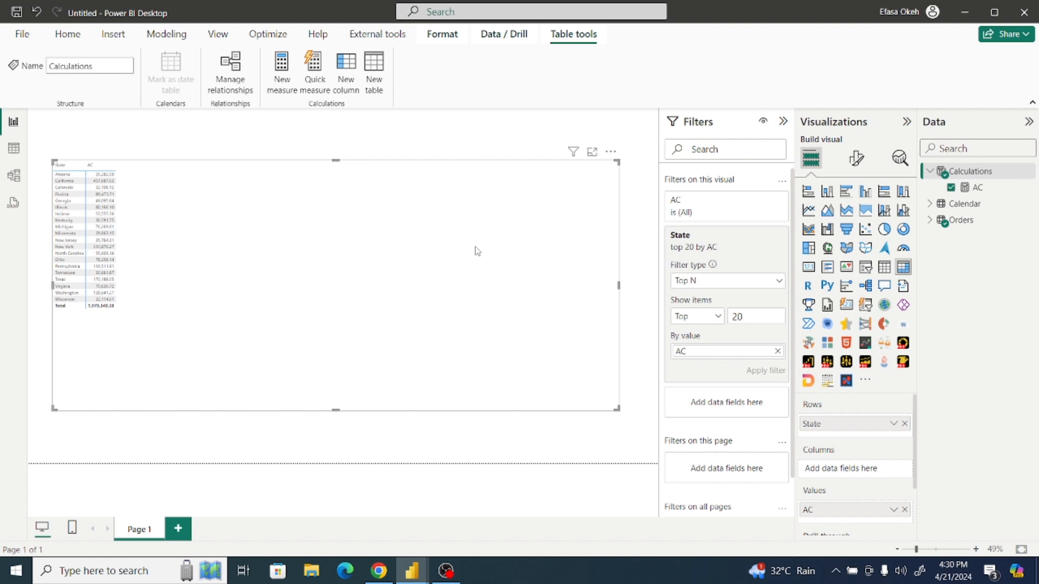
pyautogui.click(783, 122)
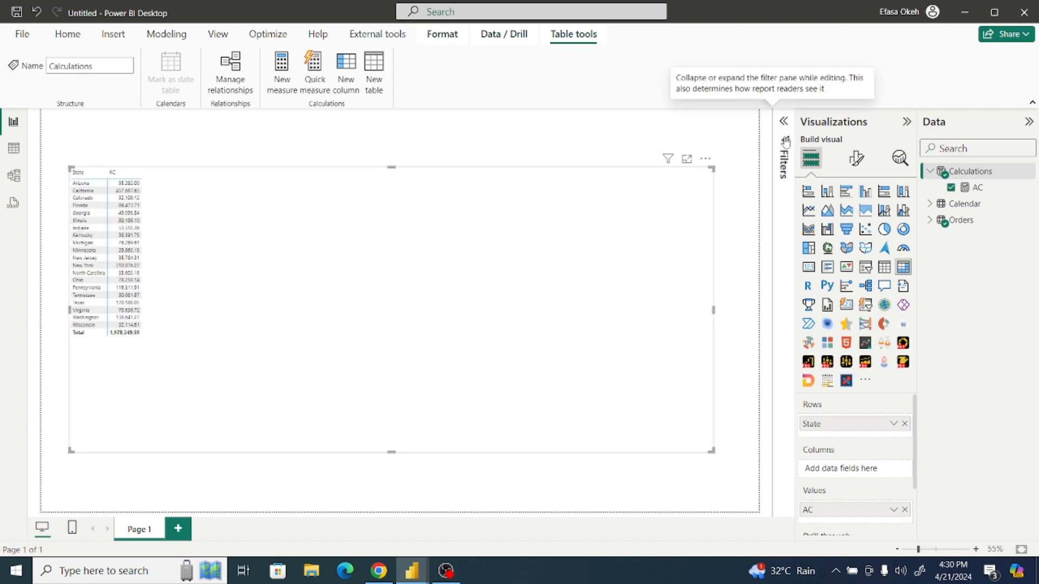
# Step: Try hiding the Filters pane and showing it again, and check its expand and collapse control
pyautogui.click(218, 36)
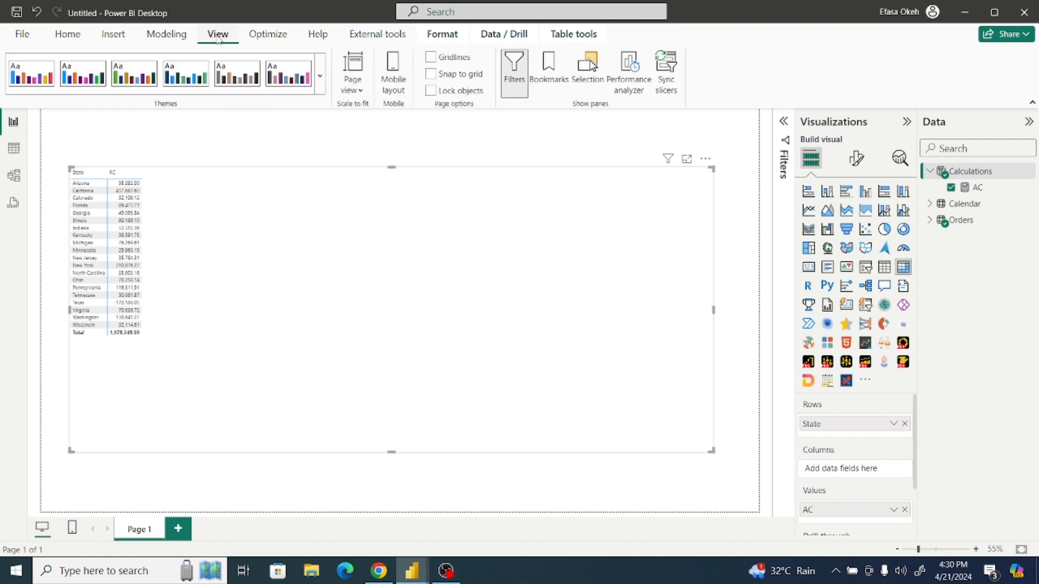
pyautogui.click(514, 67)
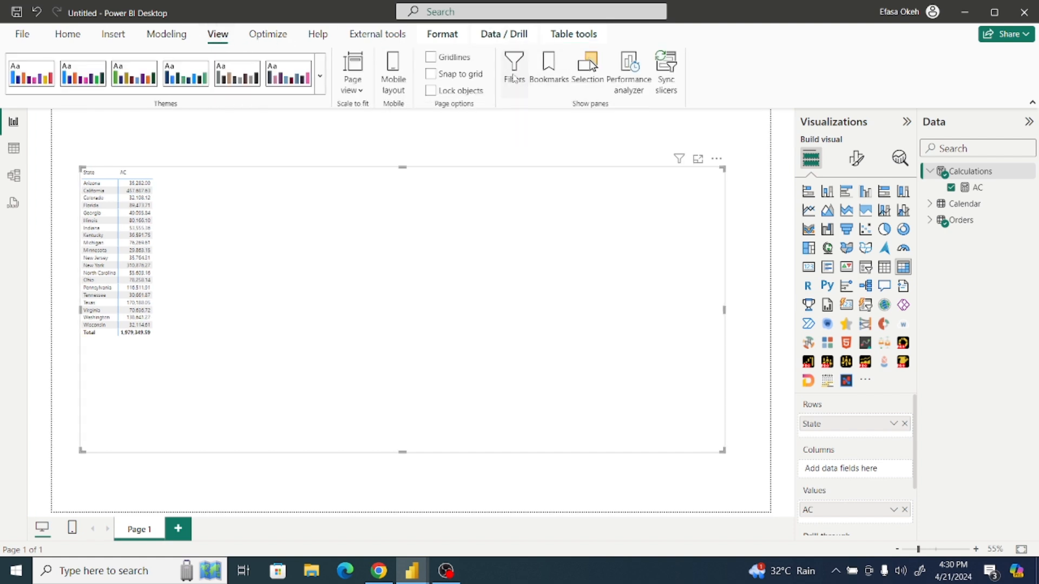
pyautogui.click(514, 76)
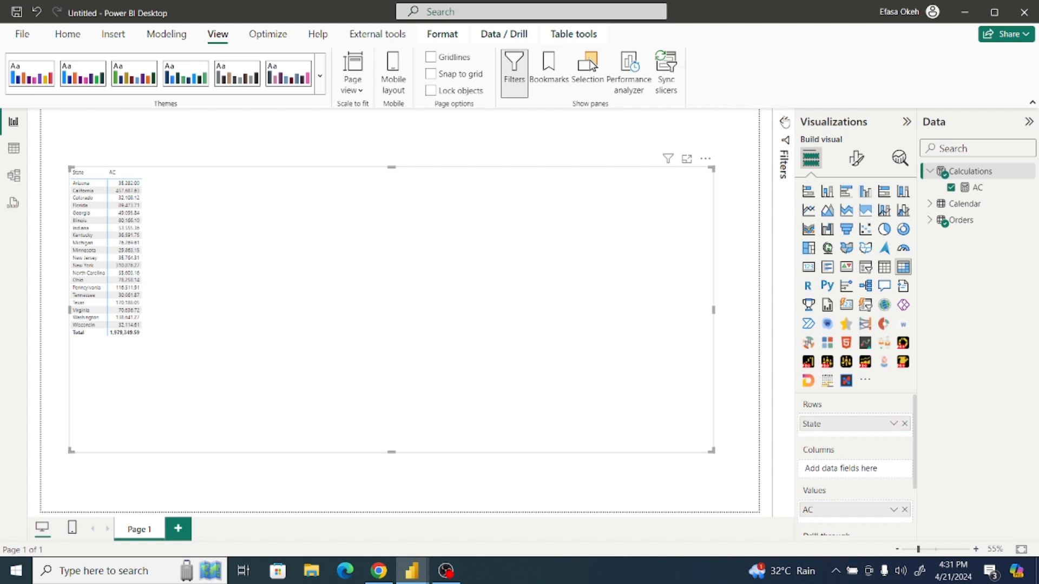
pyautogui.click(784, 123)
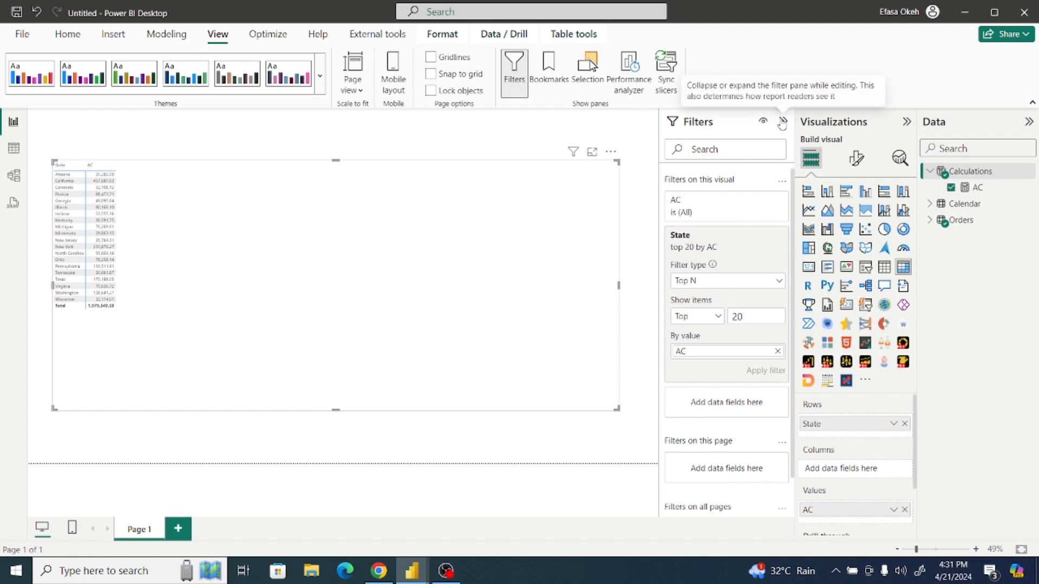
pyautogui.click(761, 121)
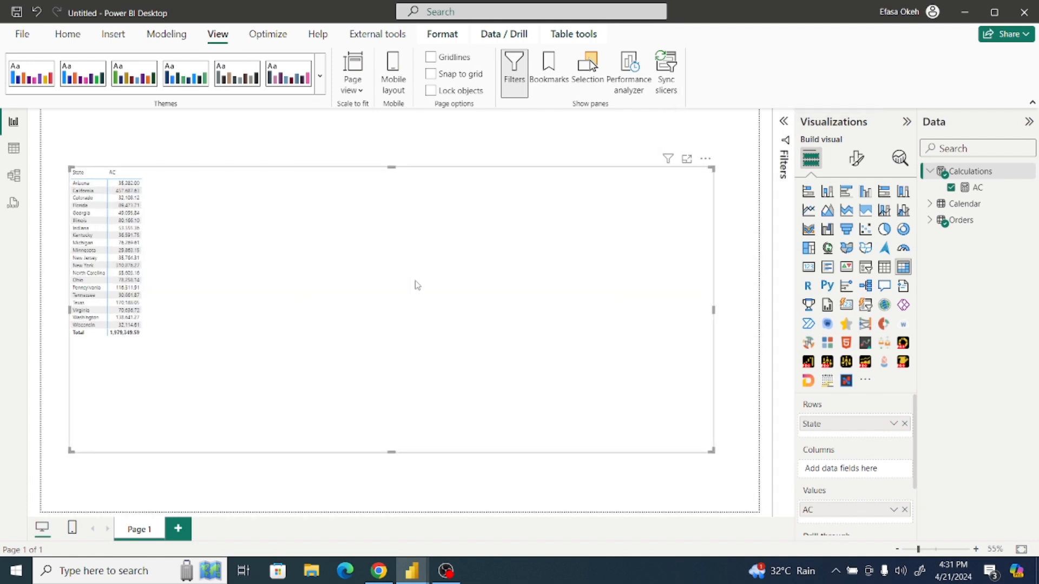
# Step: Set the matrix's style preset to None
pyautogui.click(940, 170)
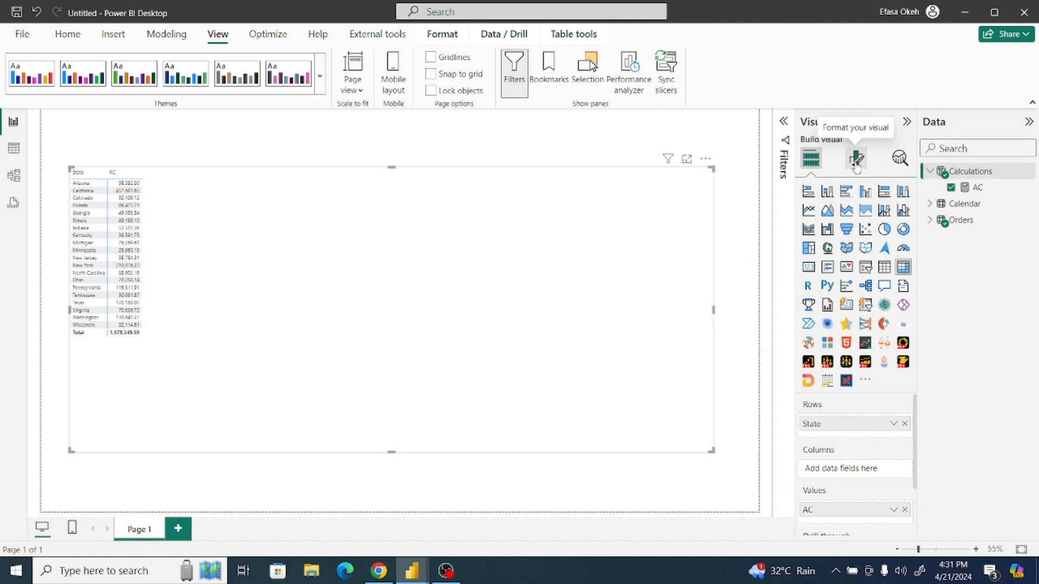
pyautogui.click(856, 162)
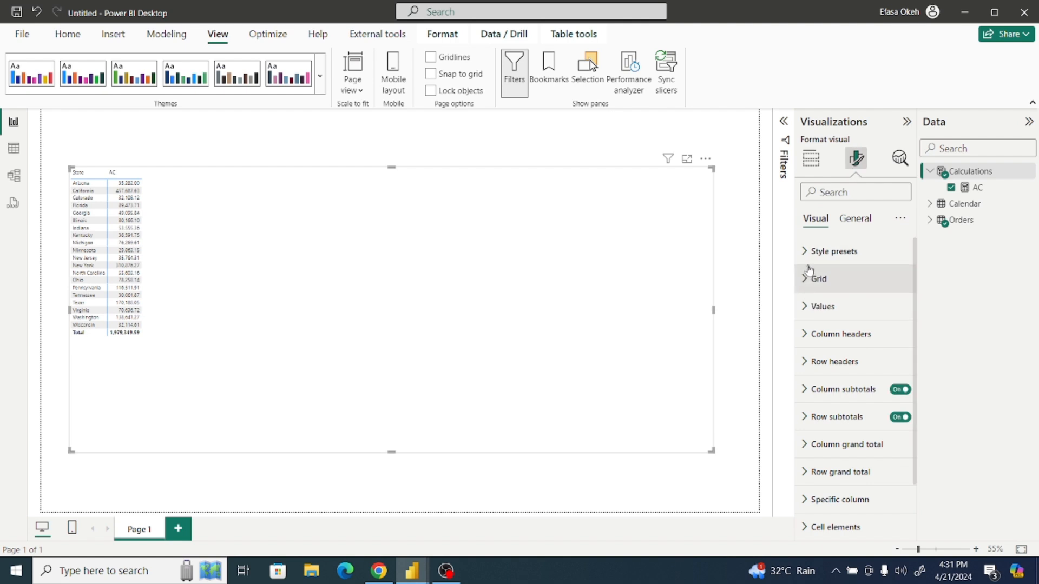
pyautogui.click(805, 253)
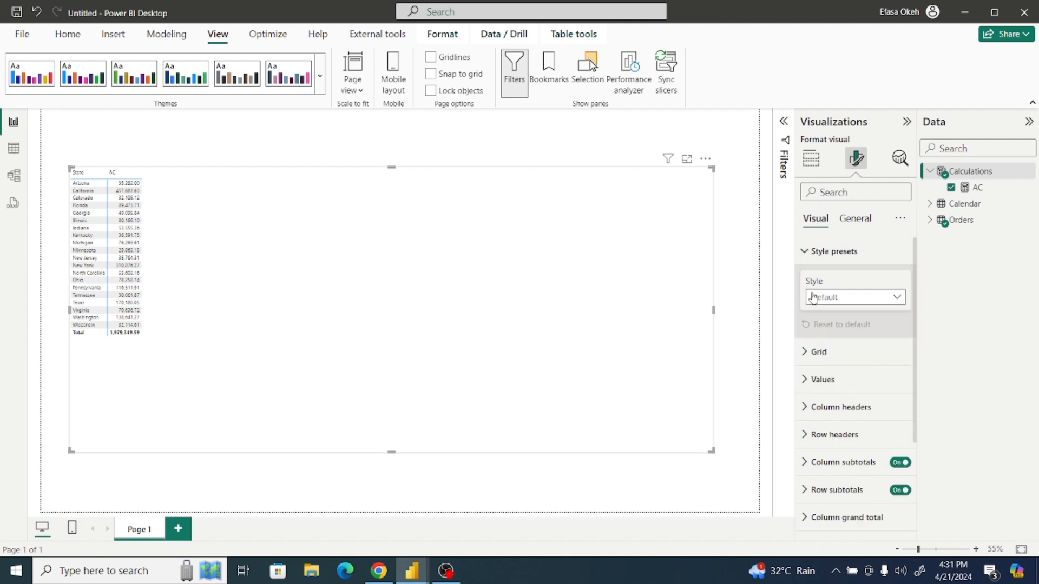
pyautogui.click(813, 299)
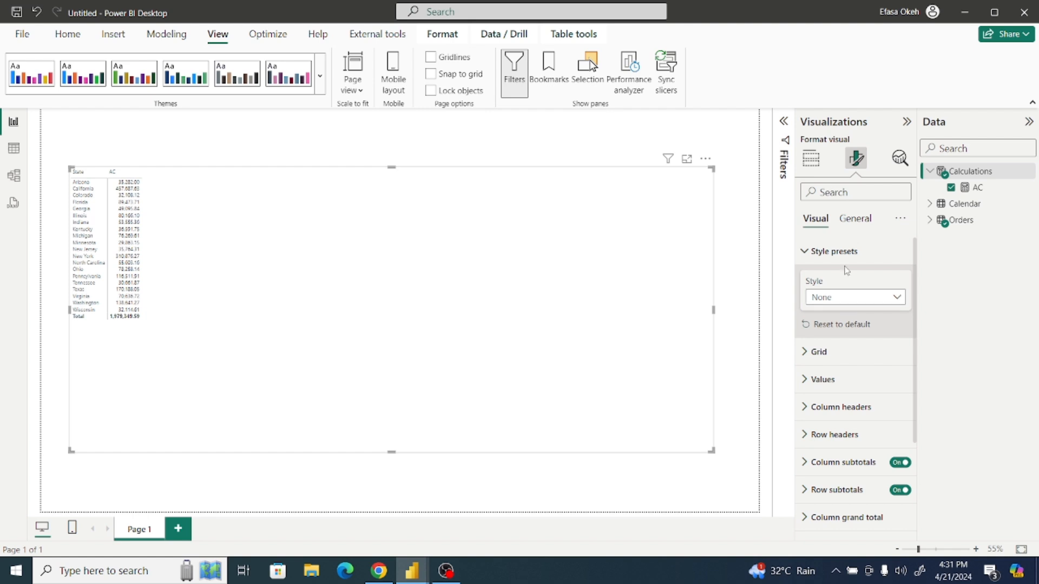
pyautogui.click(811, 252)
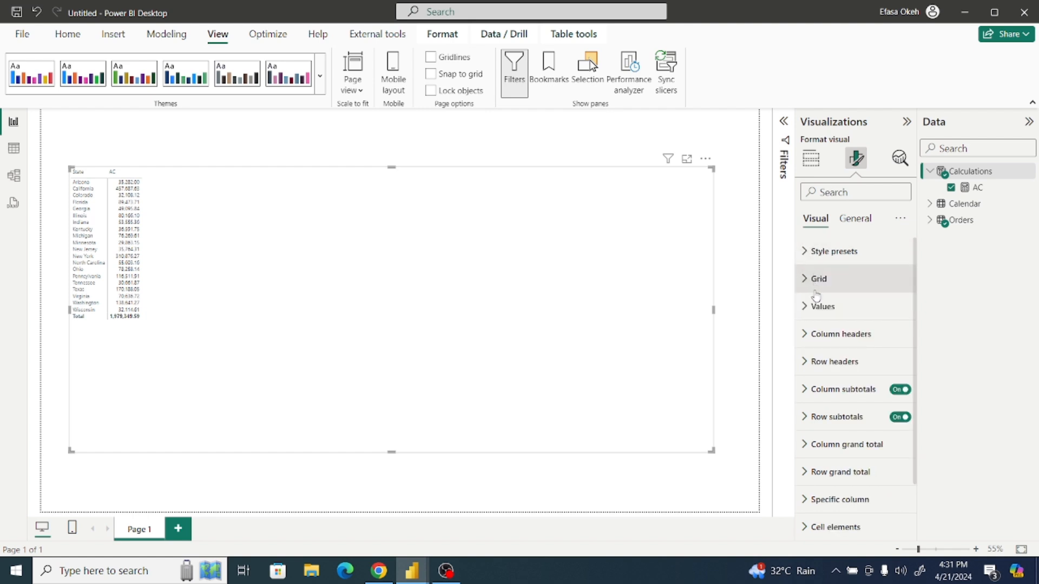
# Step: Set the font size of the matrix's column headers and row headers to 14
pyautogui.click(808, 335)
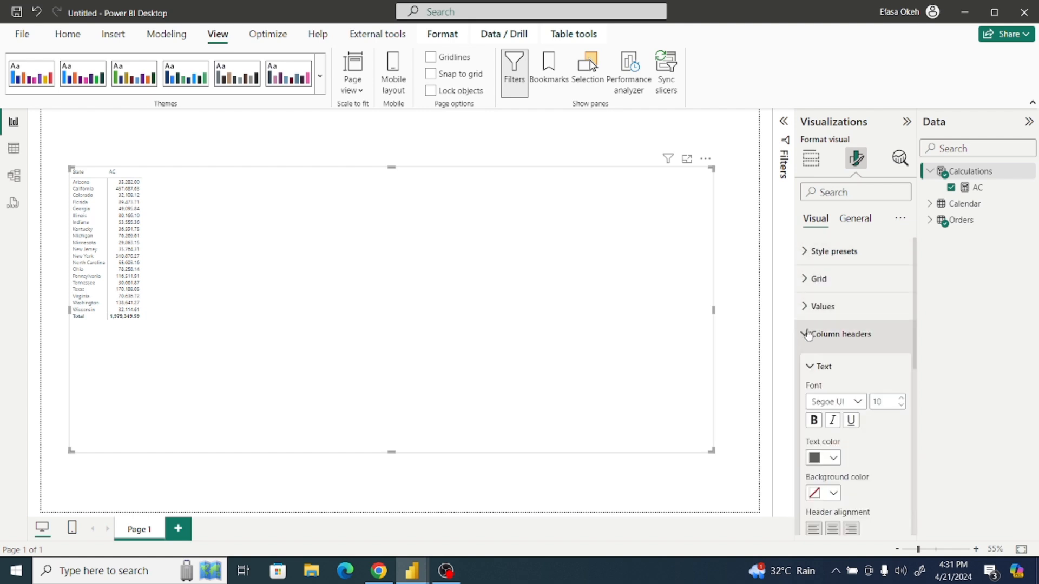
pyautogui.click(902, 401)
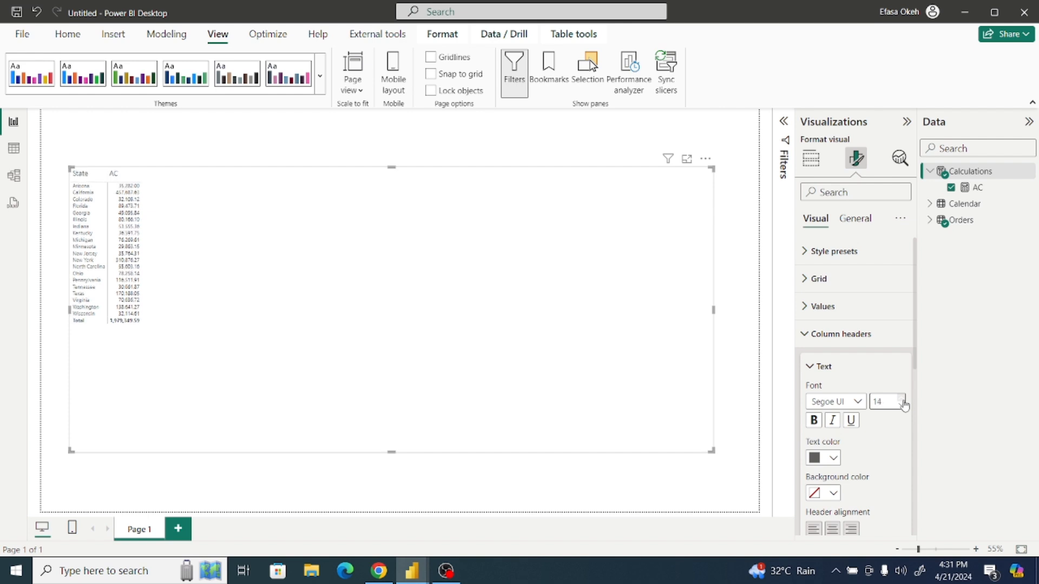
pyautogui.click(810, 334)
pyautogui.click(822, 360)
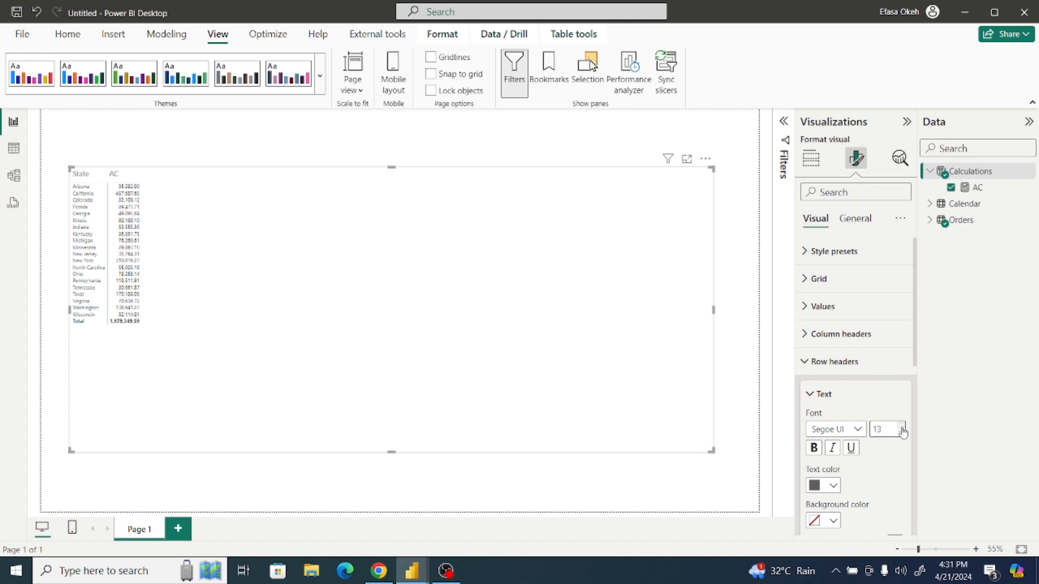
pyautogui.click(902, 428)
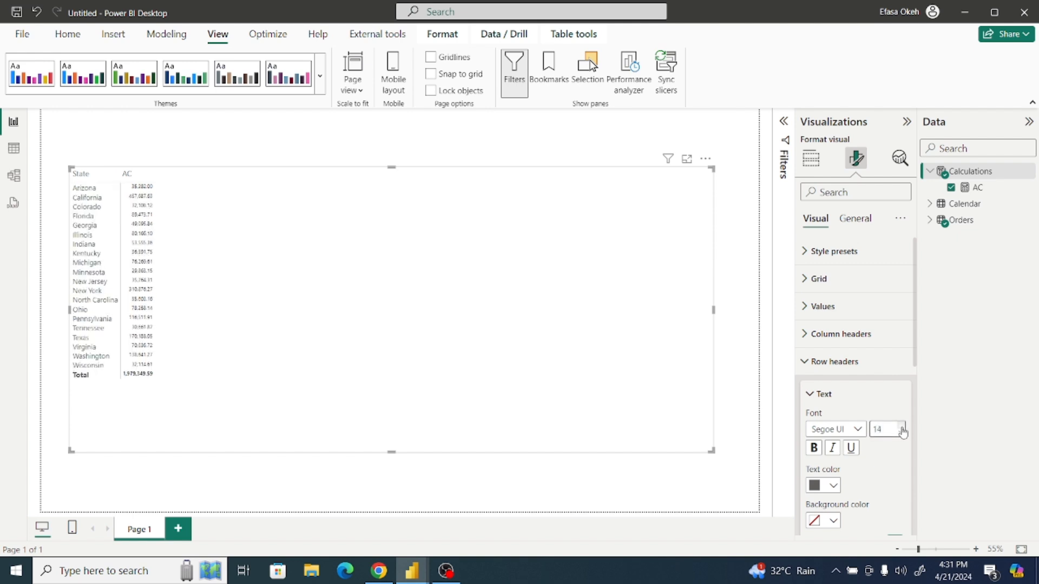
pyautogui.click(806, 362)
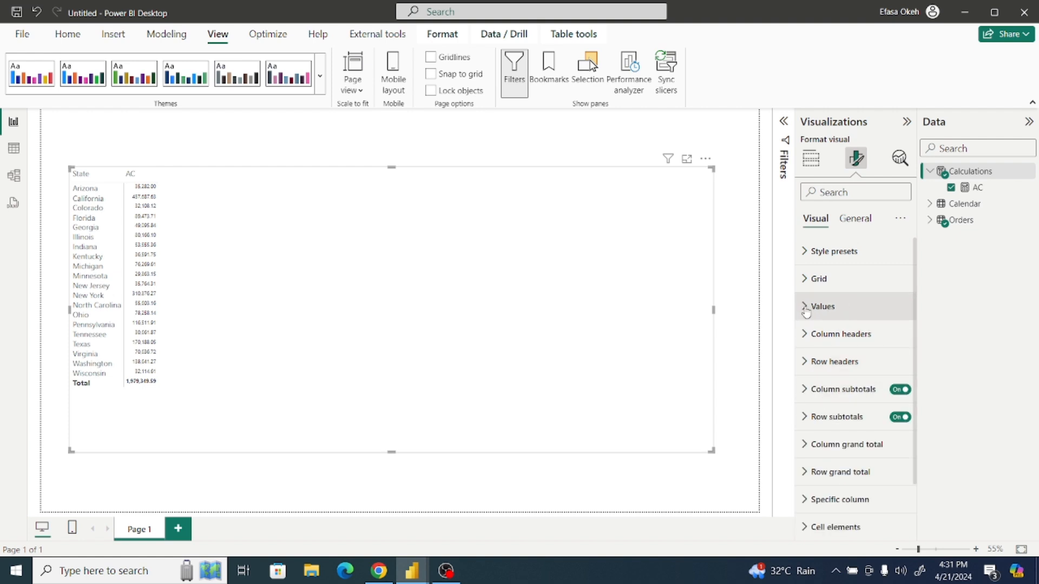
# Step: Increase the font size of the matrix's values to match the headers
pyautogui.click(806, 307)
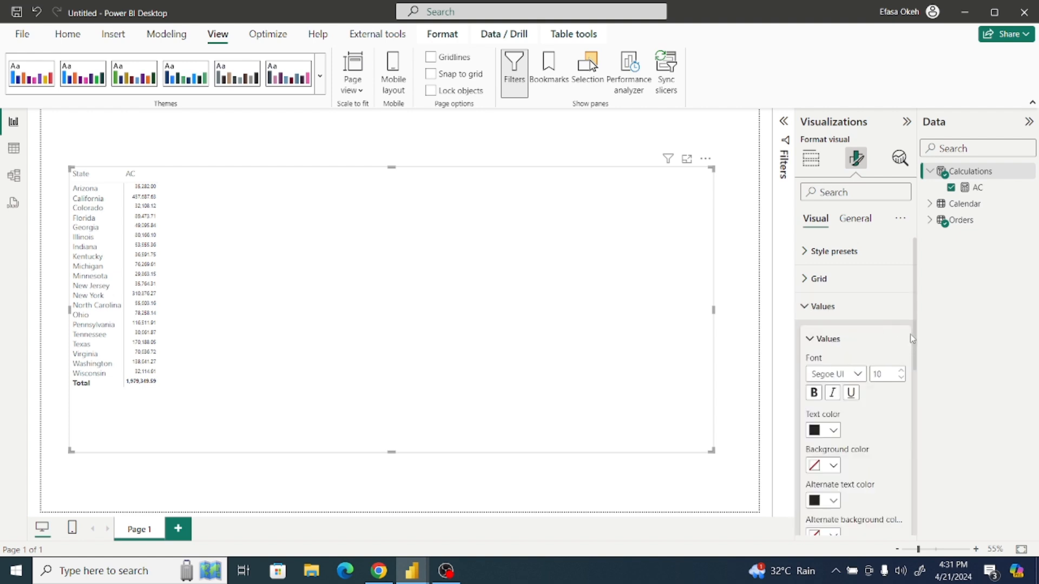
pyautogui.scroll(-1, 914, 337)
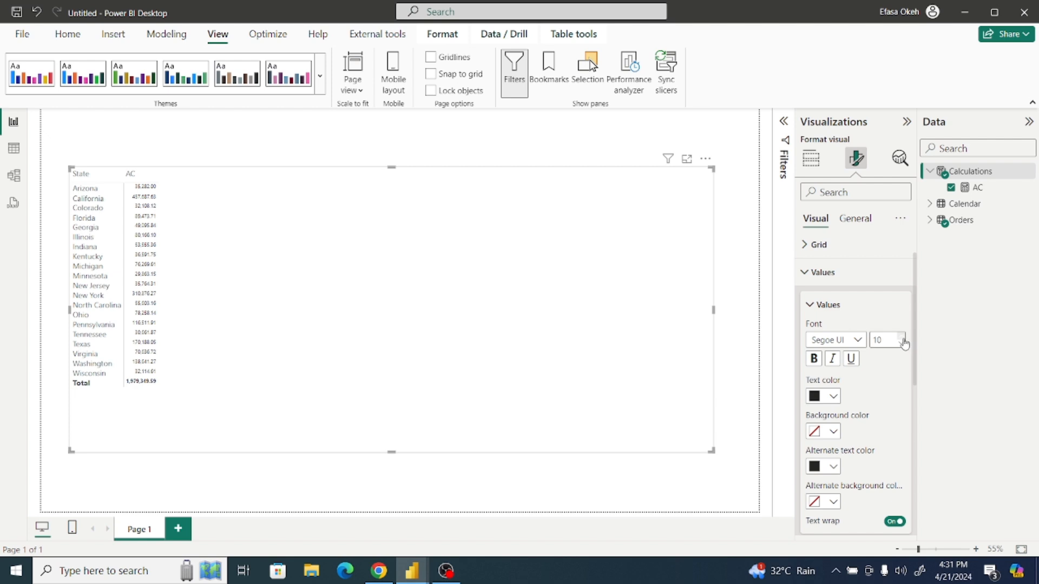
pyautogui.click(903, 338)
pyautogui.click(807, 273)
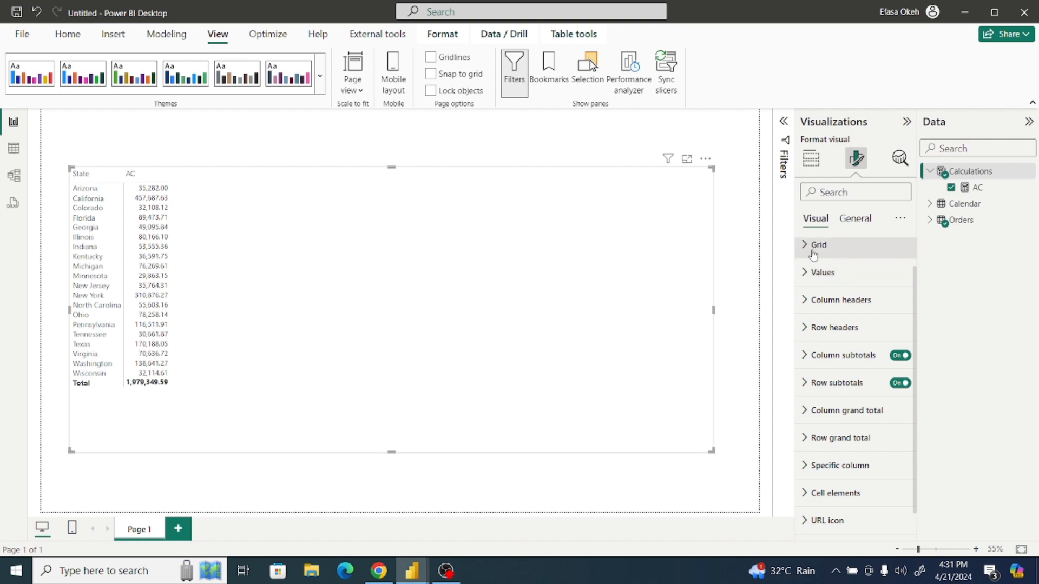
# Step: Set the matrix grid's row padding to 5 and its global font size to 14
pyautogui.click(805, 246)
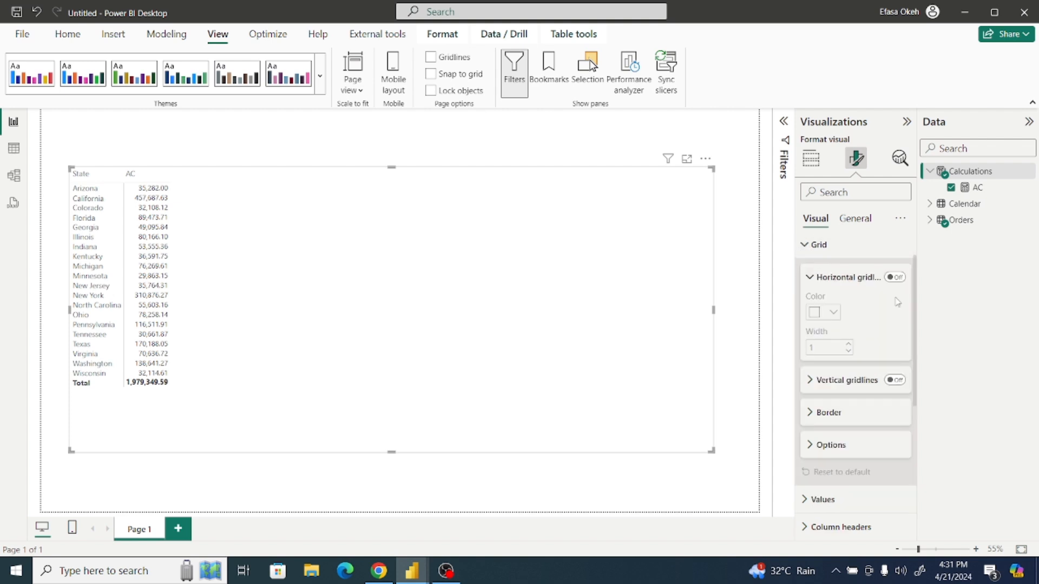
pyautogui.moveTo(916, 304); pyautogui.dragTo(919, 349)
pyautogui.click(808, 358)
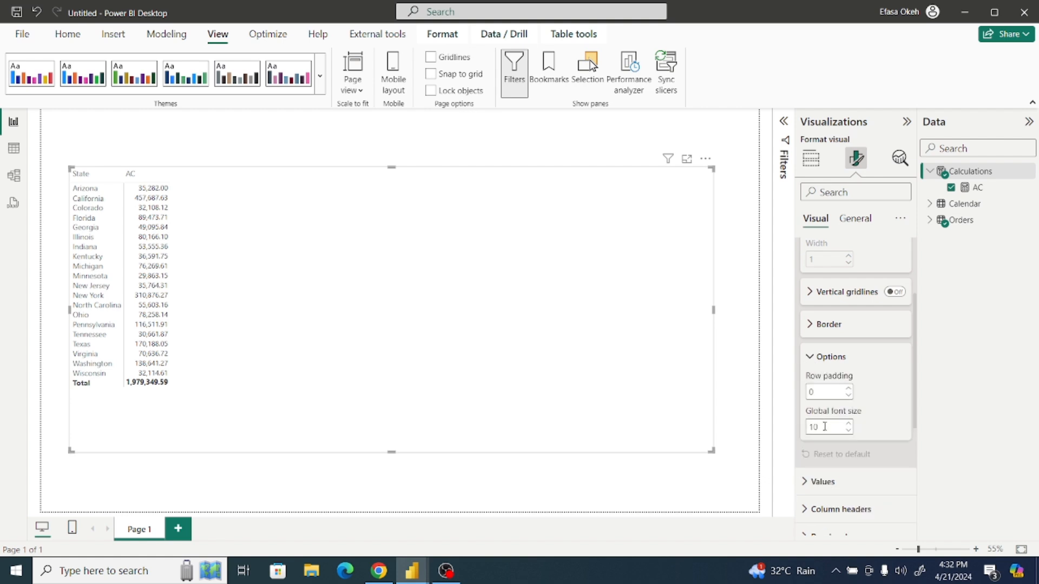
pyautogui.click(848, 425)
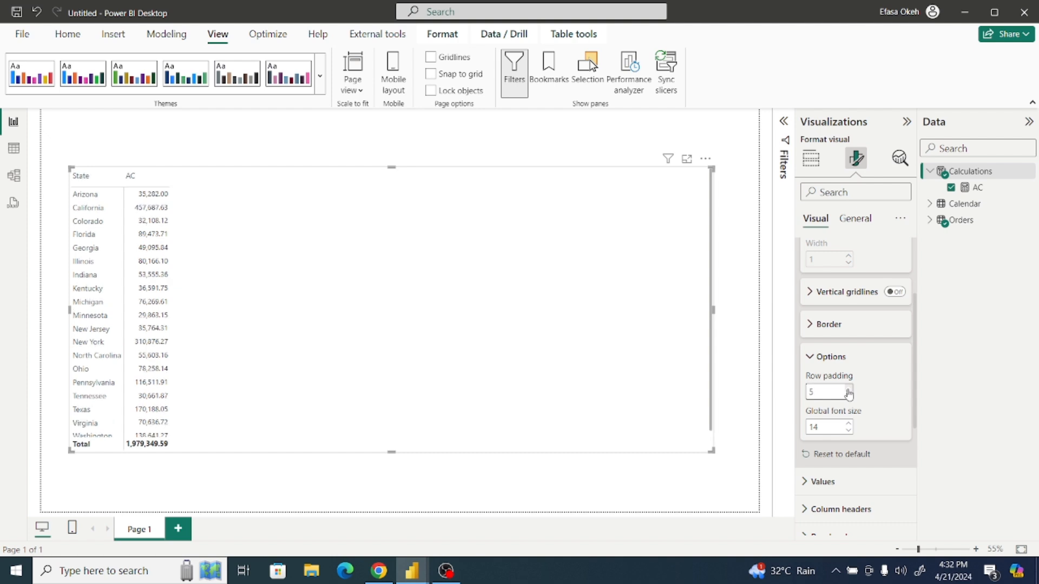
# Step: Enlarge the matrix so all its rows fit, shift it slightly left on the page, and return to its field setup
pyautogui.moveTo(712, 453); pyautogui.dragTo(722, 487)
pyautogui.moveTo(691, 452)
pyautogui.mouseDown()
pyautogui.moveTo(674, 445)
pyautogui.moveTo(675, 457)
pyautogui.mouseUp()
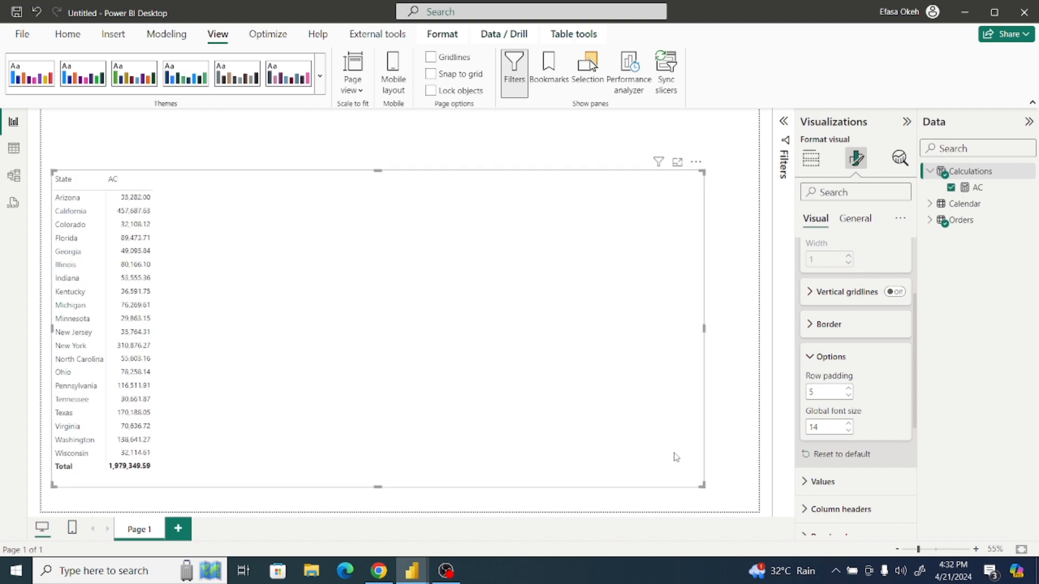
pyautogui.click(811, 360)
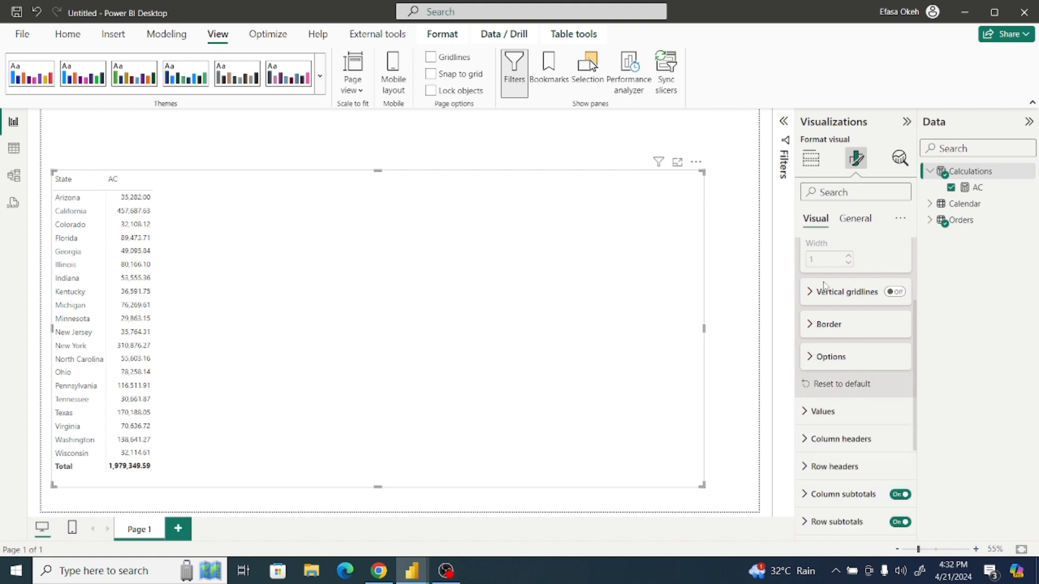
pyautogui.click(812, 159)
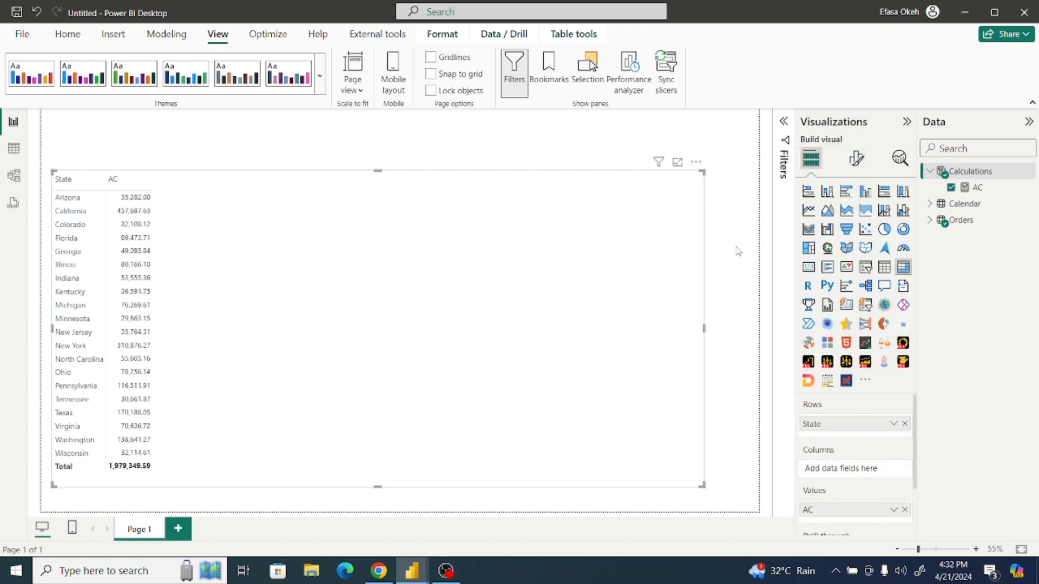
# Step: Sort the matrix by AC
pyautogui.click(739, 250)
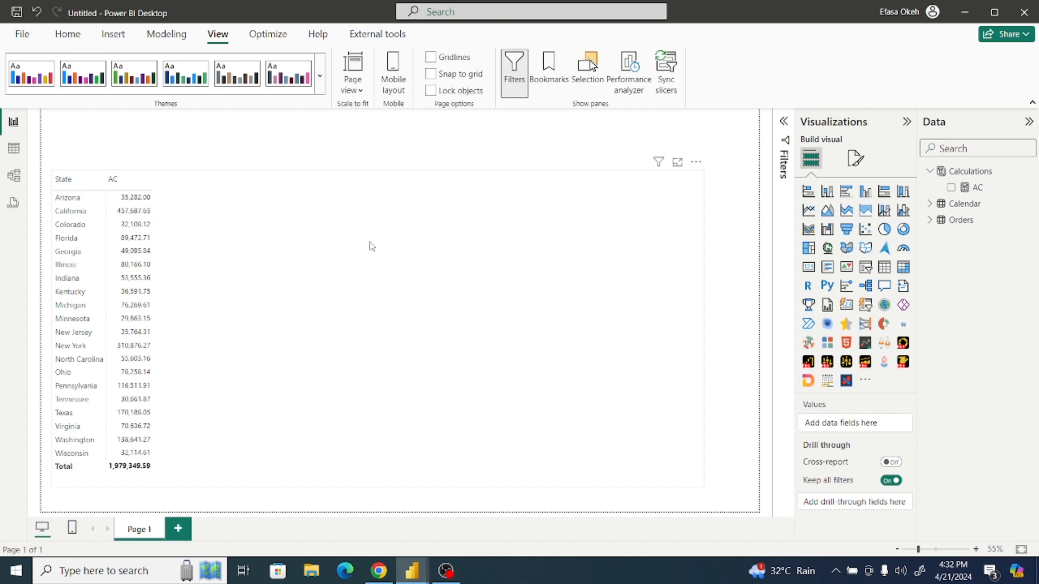
pyautogui.click(696, 163)
pyautogui.moveTo(744, 277)
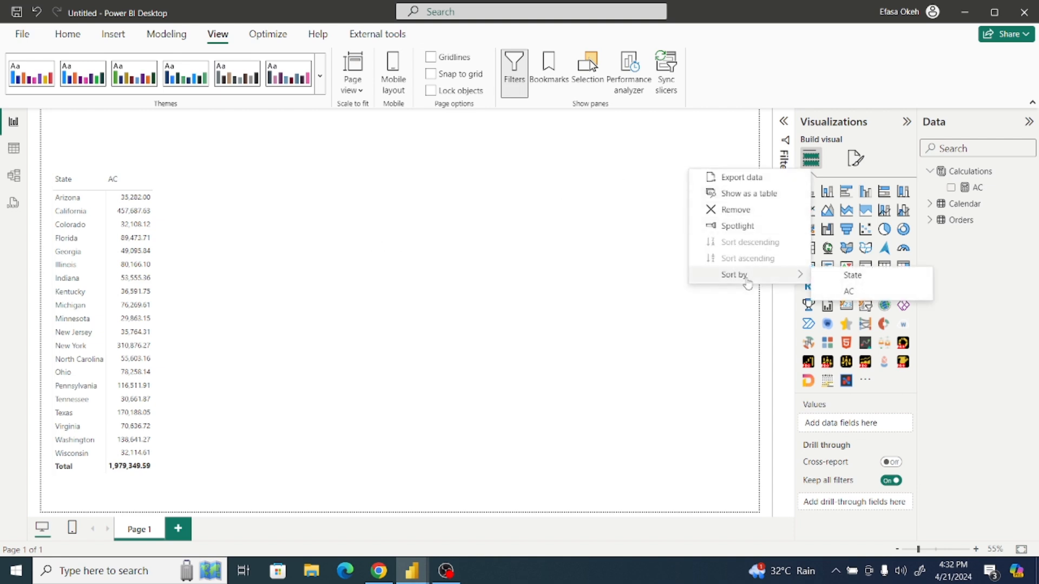
pyautogui.click(849, 292)
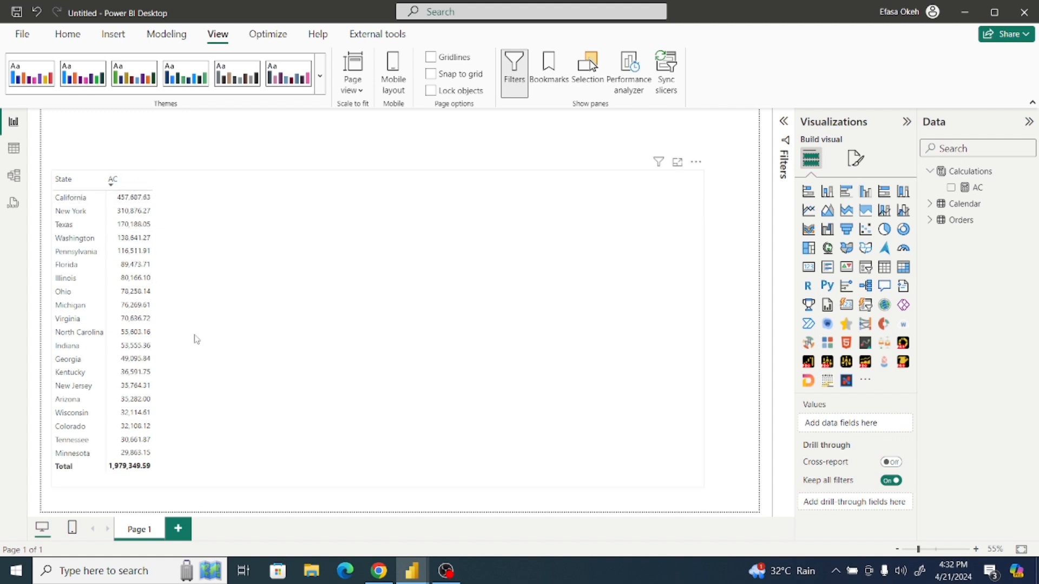
# Step: Center the matrix's AC column, applying its column-specific formatting to the header and total as well
pyautogui.click(518, 174)
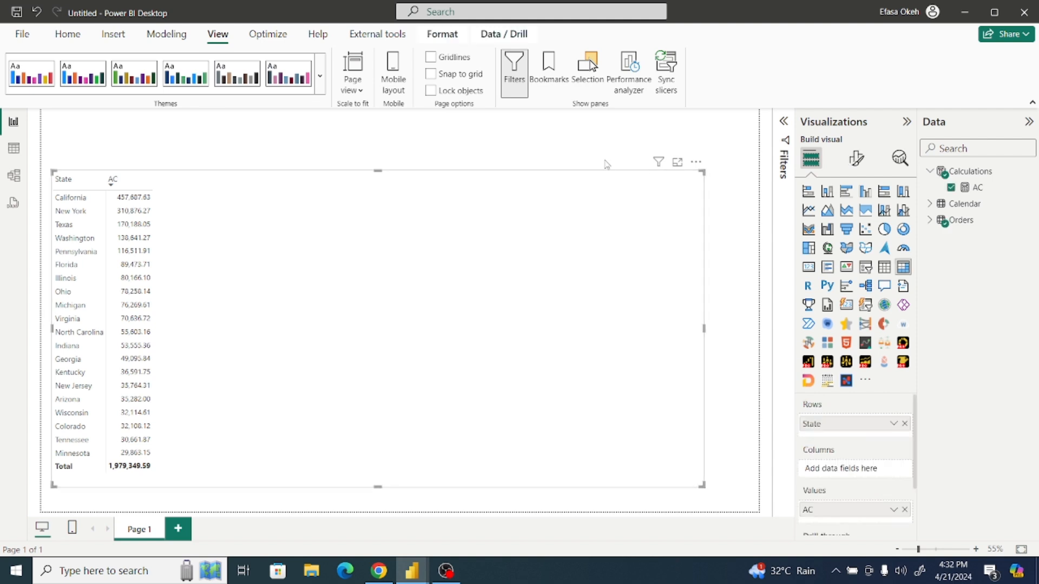
pyautogui.click(857, 159)
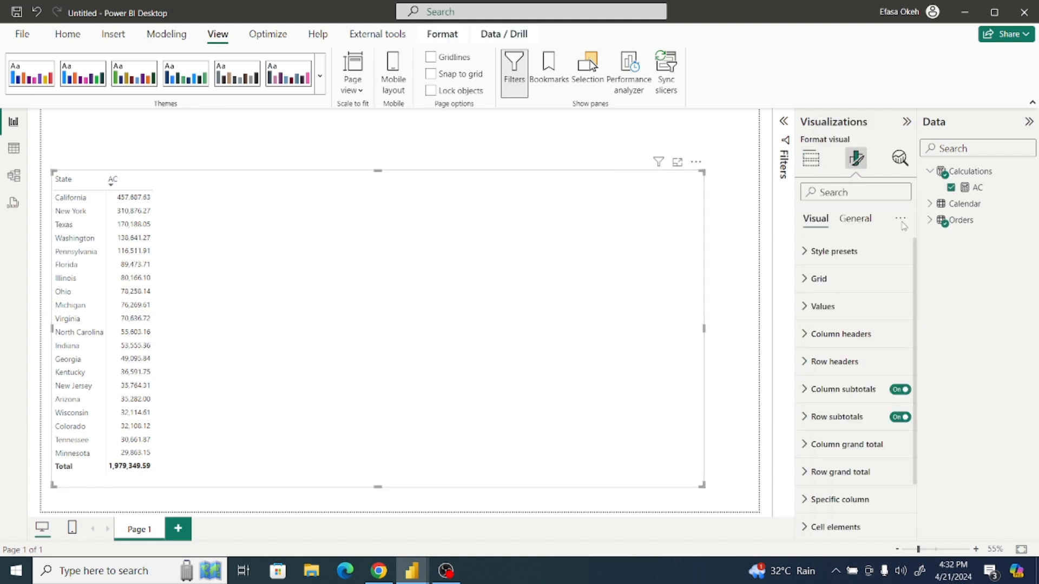
pyautogui.scroll(-3, 916, 251)
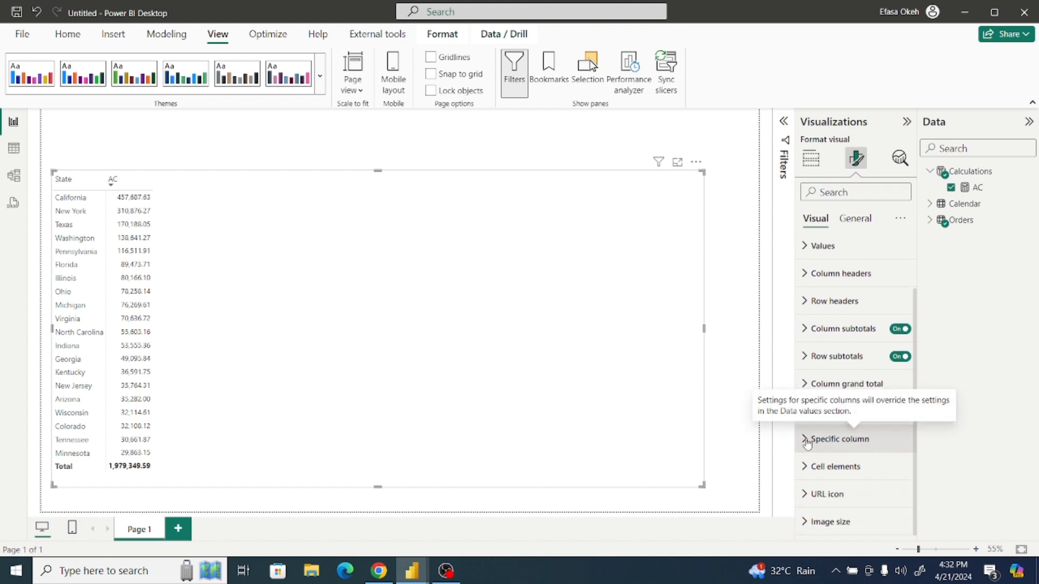
pyautogui.click(805, 443)
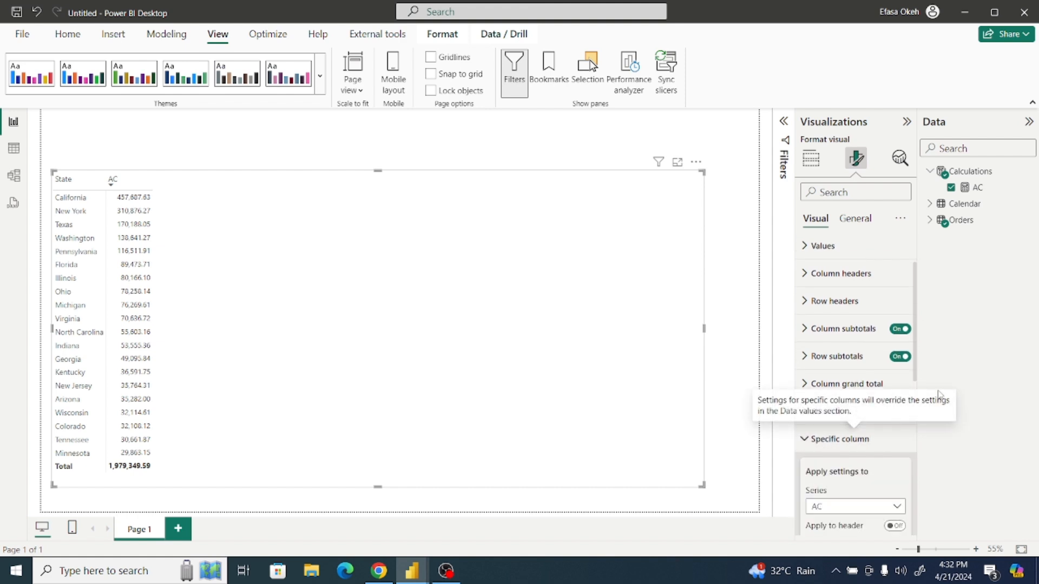
pyautogui.moveTo(915, 330); pyautogui.dragTo(931, 424)
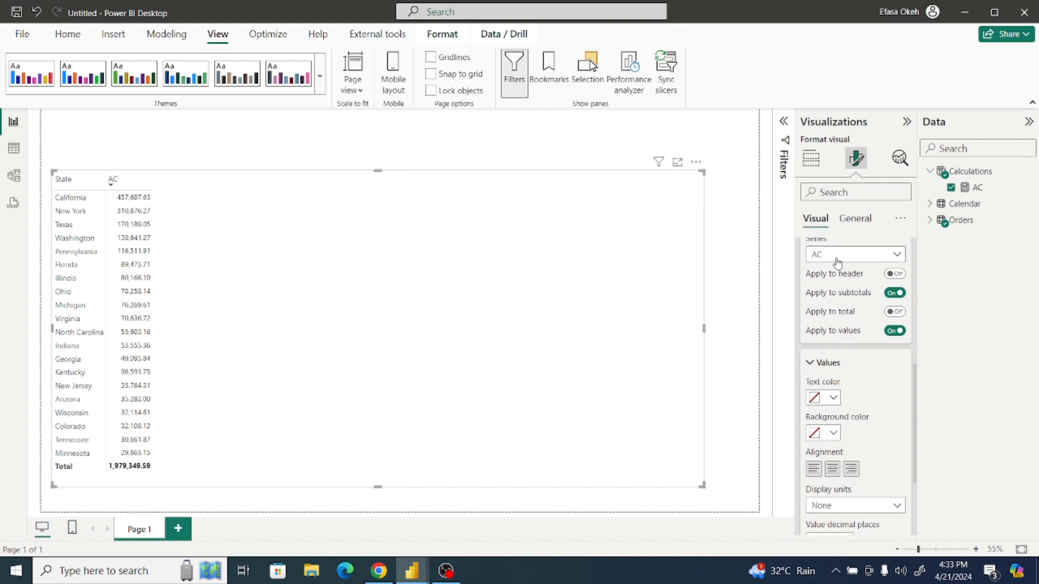
pyautogui.click(896, 274)
pyautogui.click(895, 312)
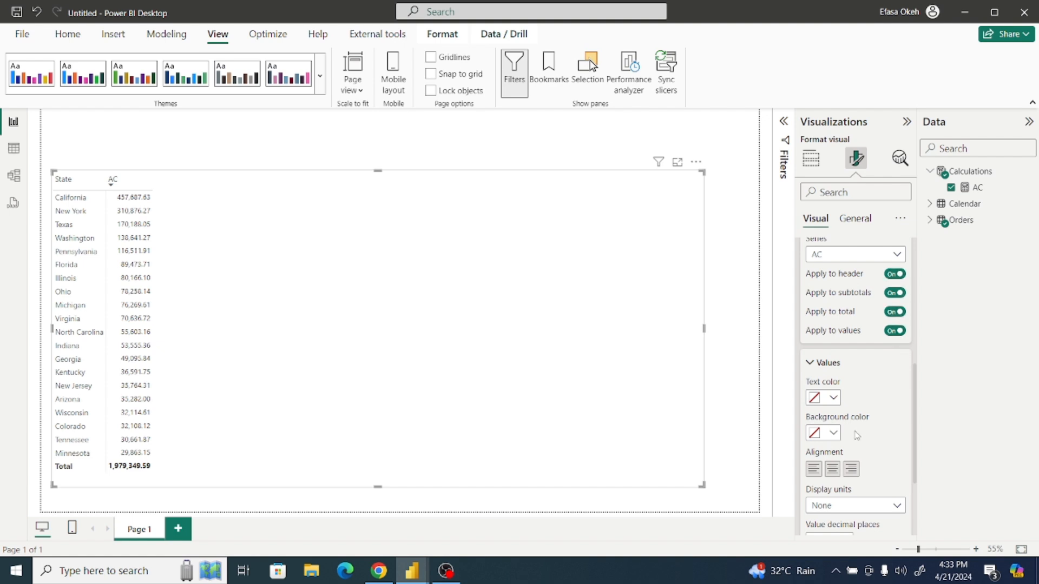
pyautogui.click(833, 471)
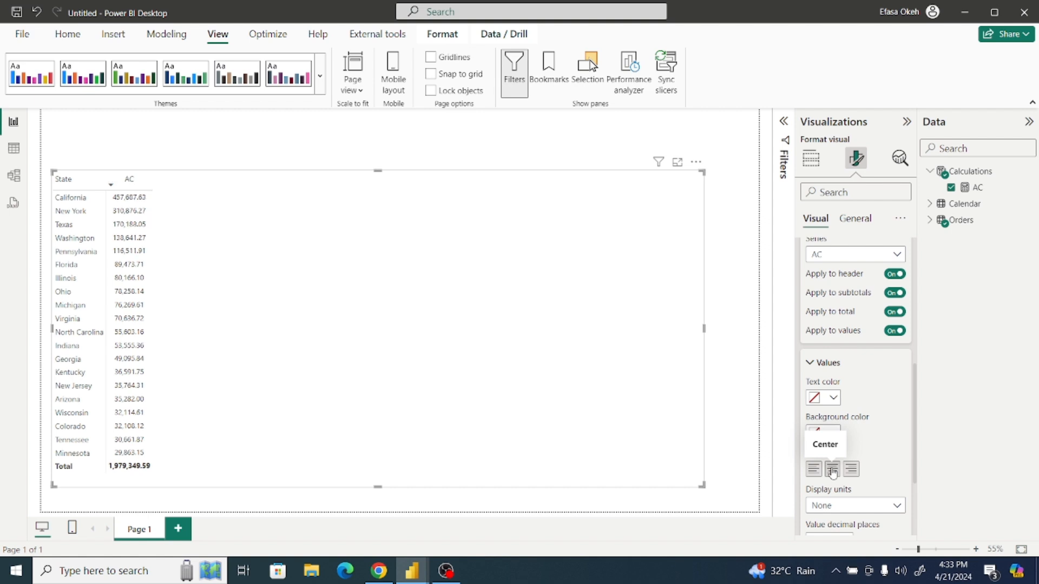
# Step: Set the AC column's display units to Thousands and deselect the matrix
pyautogui.moveTo(916, 464); pyautogui.dragTo(918, 500)
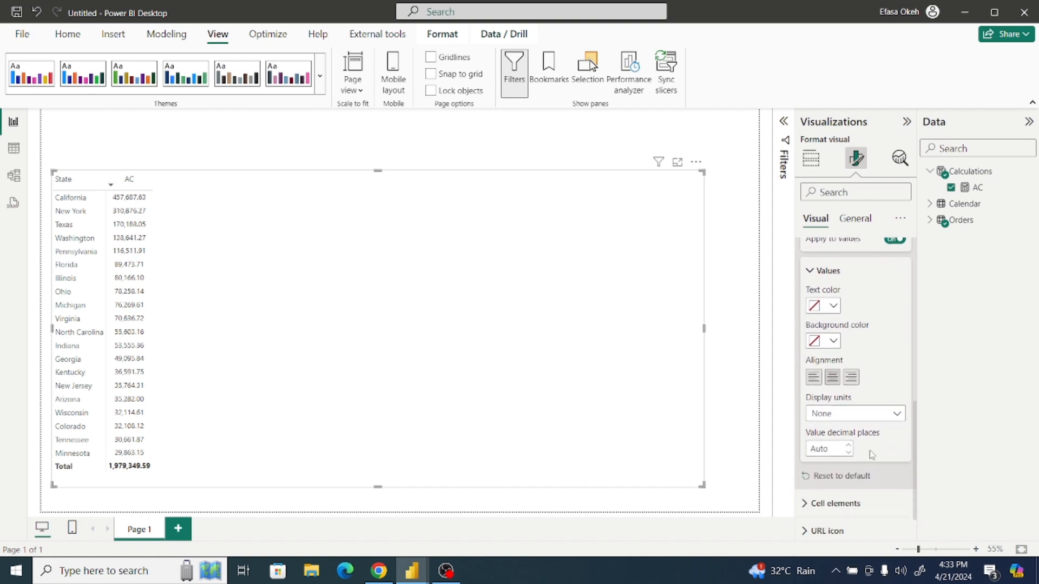
pyautogui.click(846, 420)
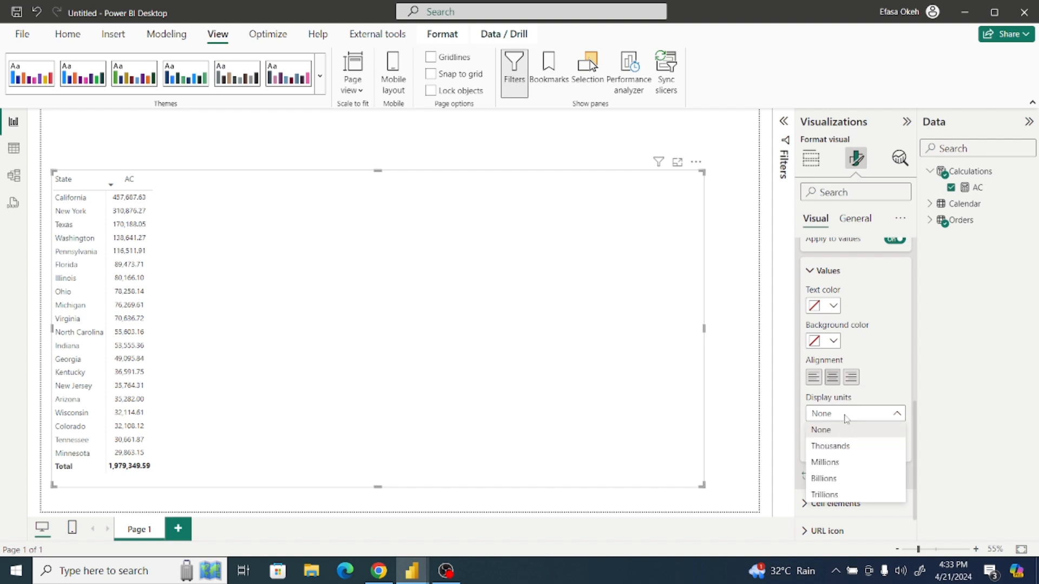
pyautogui.click(831, 446)
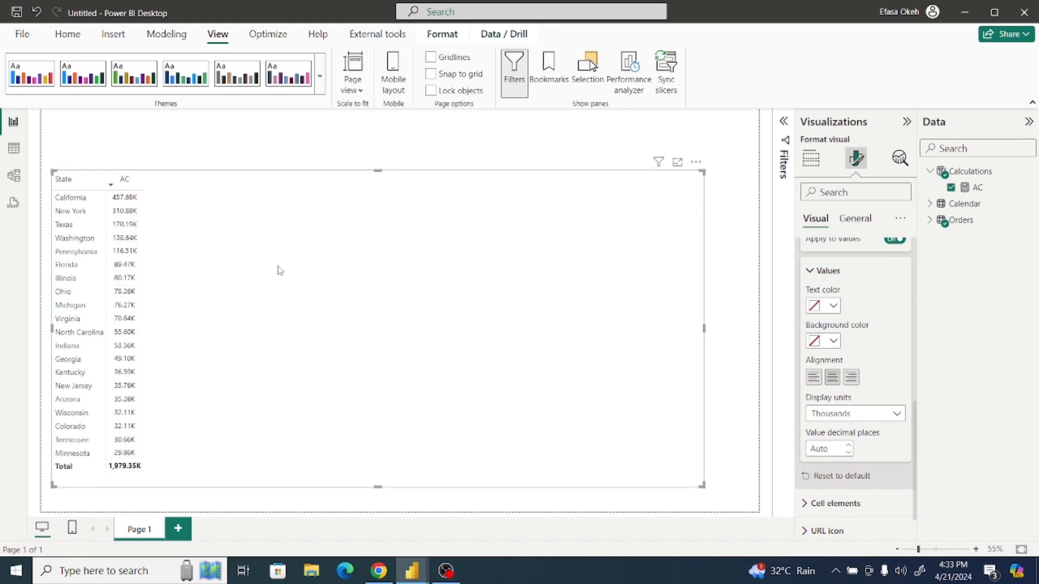
pyautogui.click(751, 292)
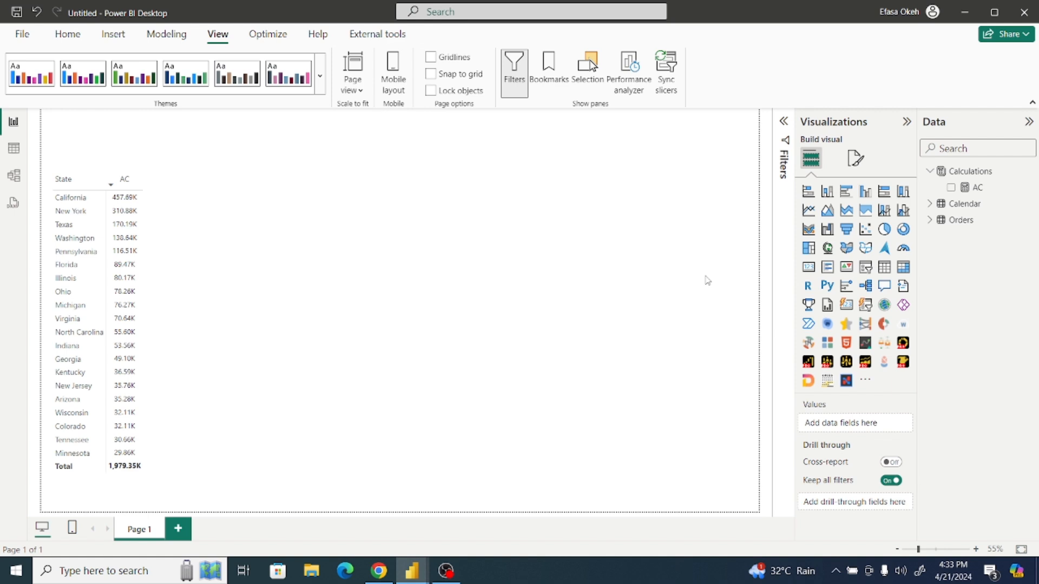
# Step: Switch to the Native matrix report to examine its finished matrix columns, and return to the untitled report
pyautogui.moveTo(415, 573)
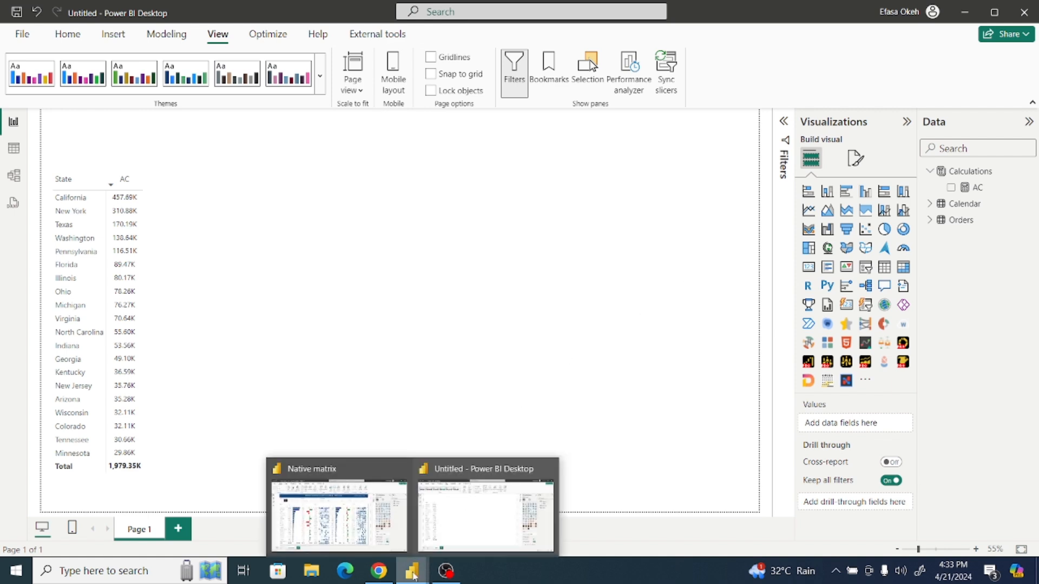
pyautogui.click(352, 535)
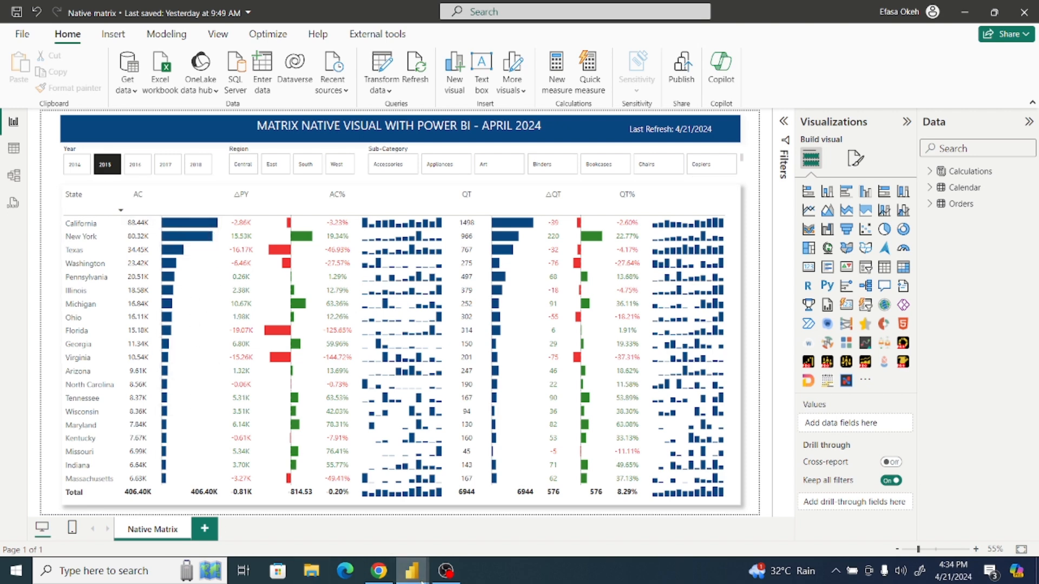
pyautogui.moveTo(421, 582)
pyautogui.click(495, 536)
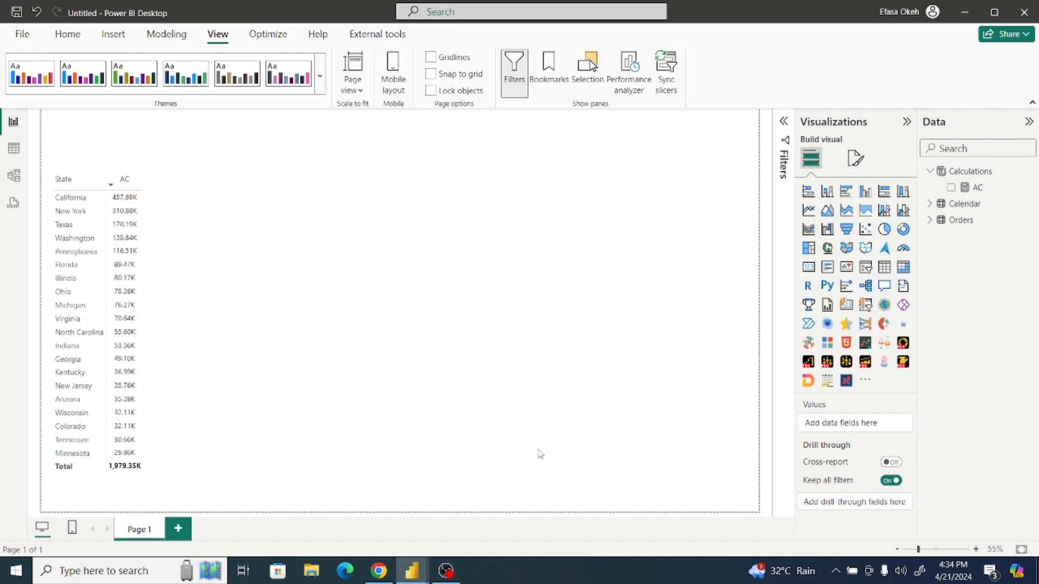
# Step: Duplicate the AC measure in the Calculations table as AC2 = SUM(Orders[Sales]) and add it to the matrix values
pyautogui.click(429, 356)
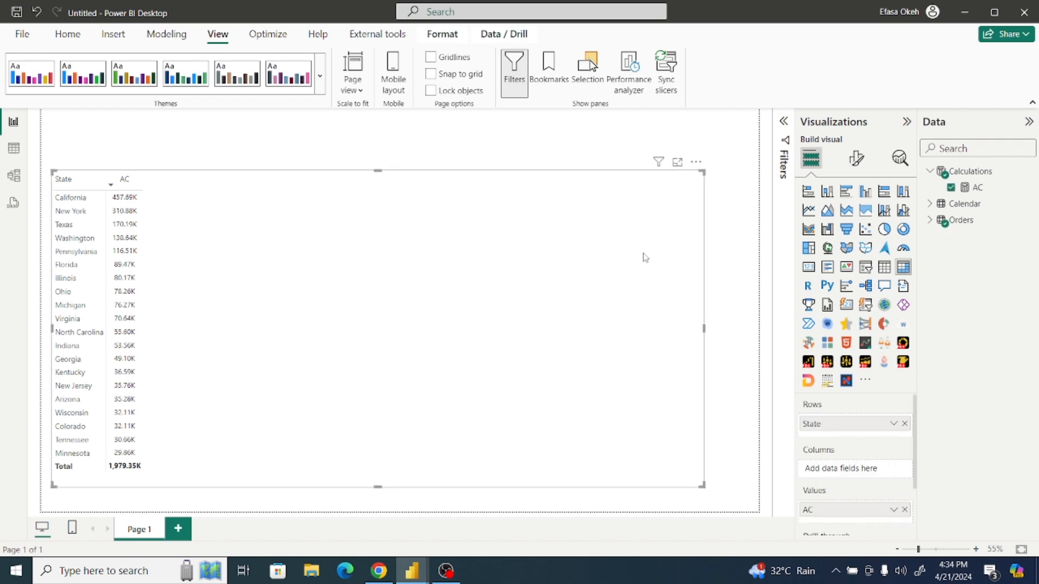
pyautogui.click(989, 194)
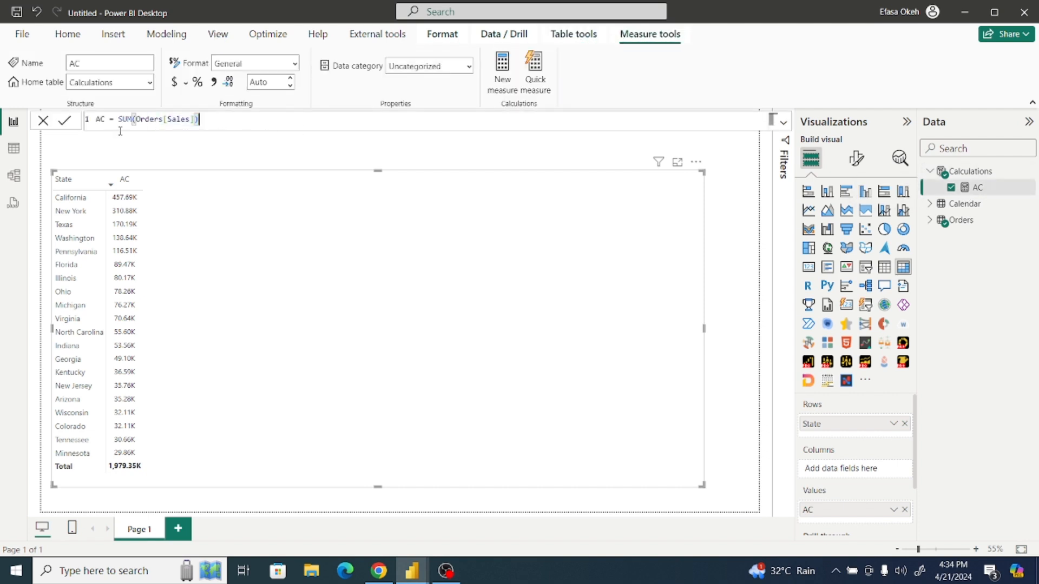
pyautogui.moveTo(199, 121); pyautogui.dragTo(86, 125)
pyautogui.hotkey('ctrl', 'c')
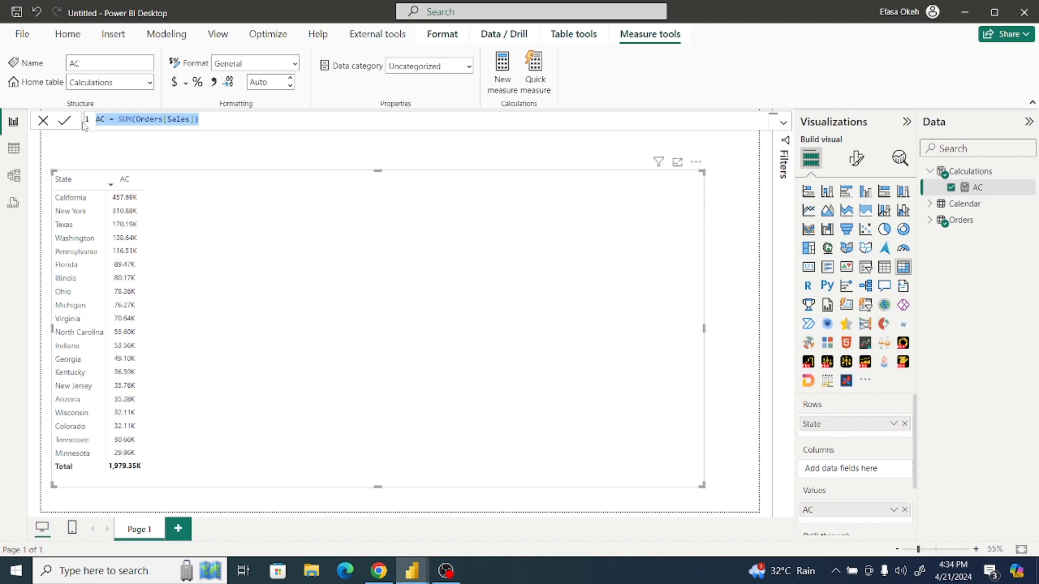
pyautogui.rightClick(989, 174)
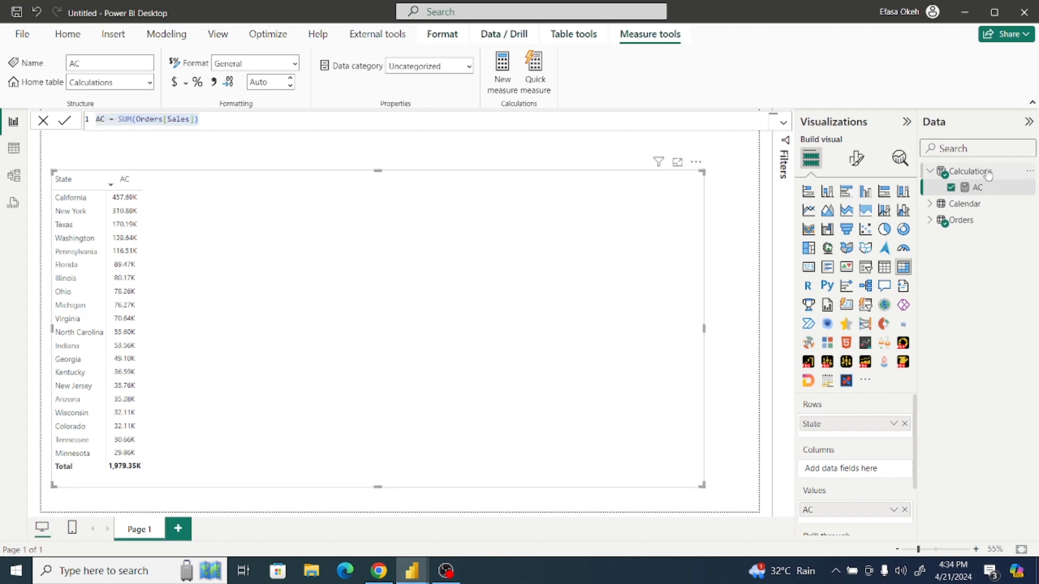
pyautogui.click(989, 173)
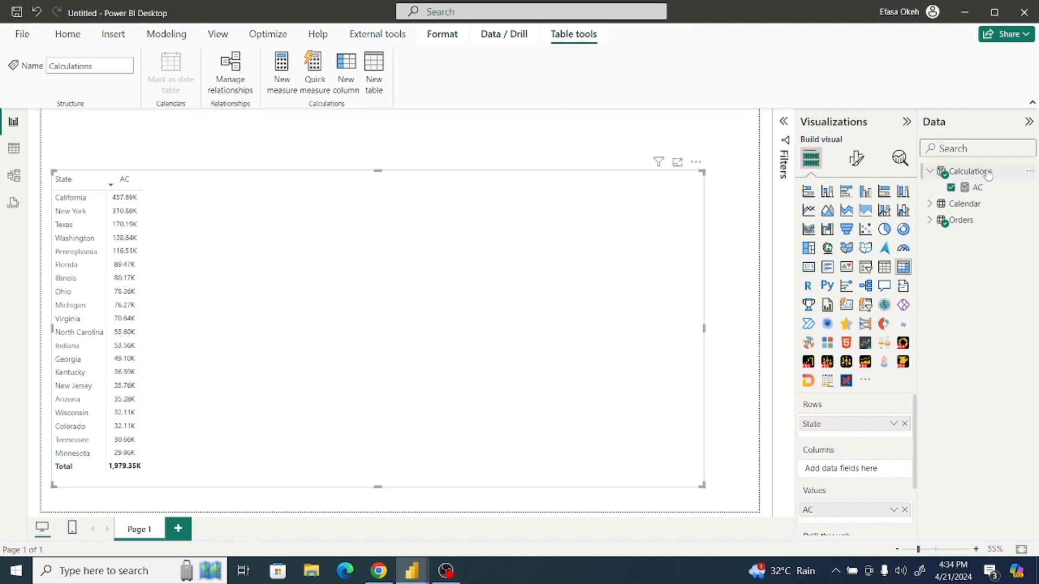
pyautogui.click(282, 71)
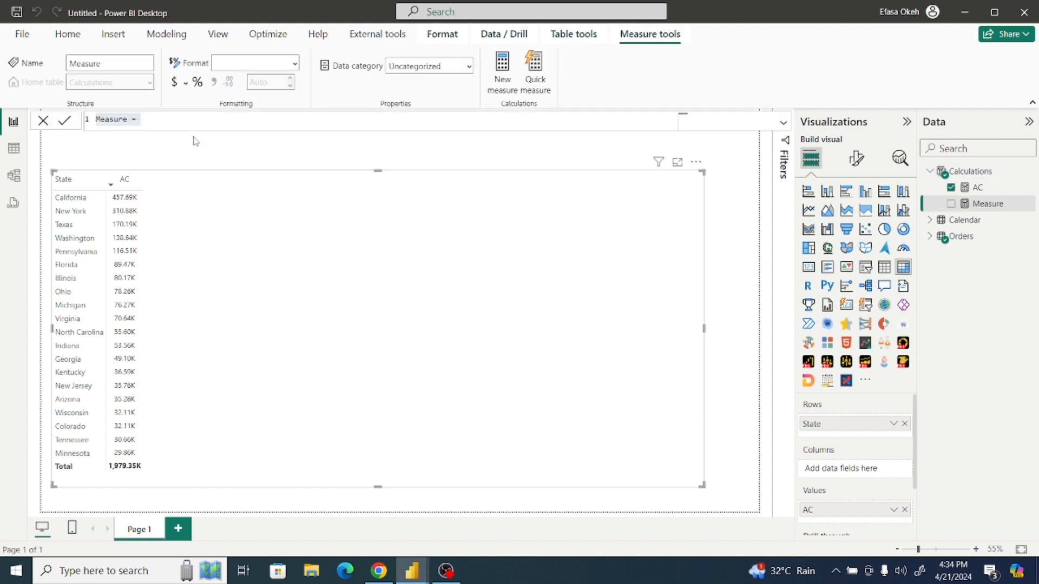
pyautogui.hotkey('ctrl', 'v')
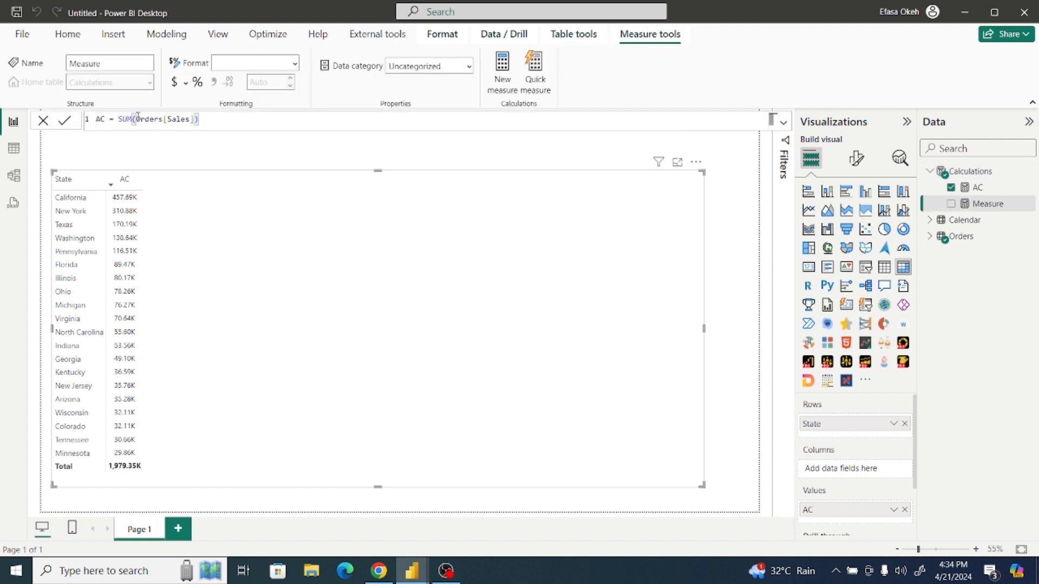
pyautogui.doubleClick(99, 119)
pyautogui.write('AC2')
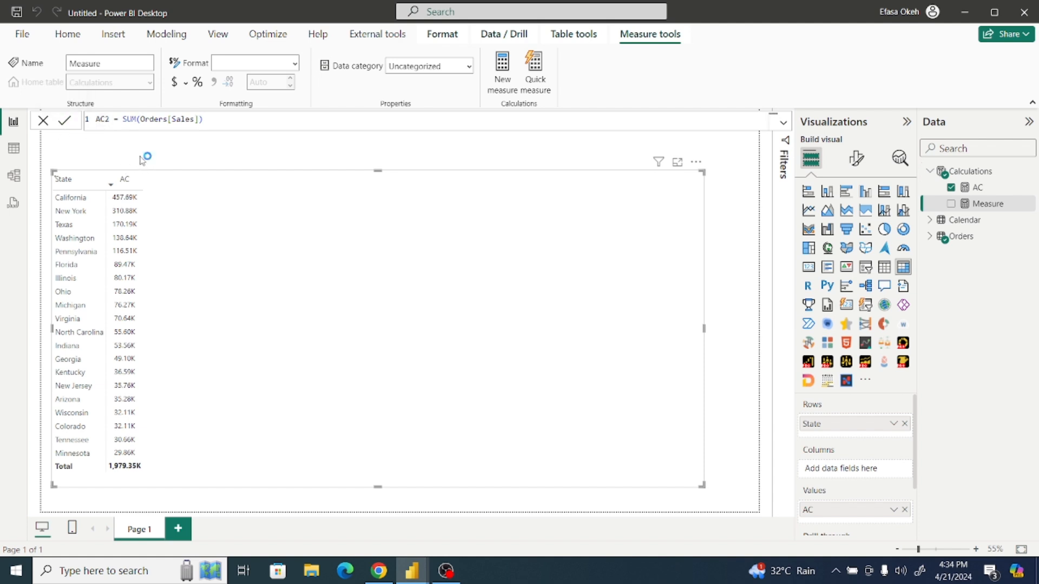
pyautogui.press('Return')
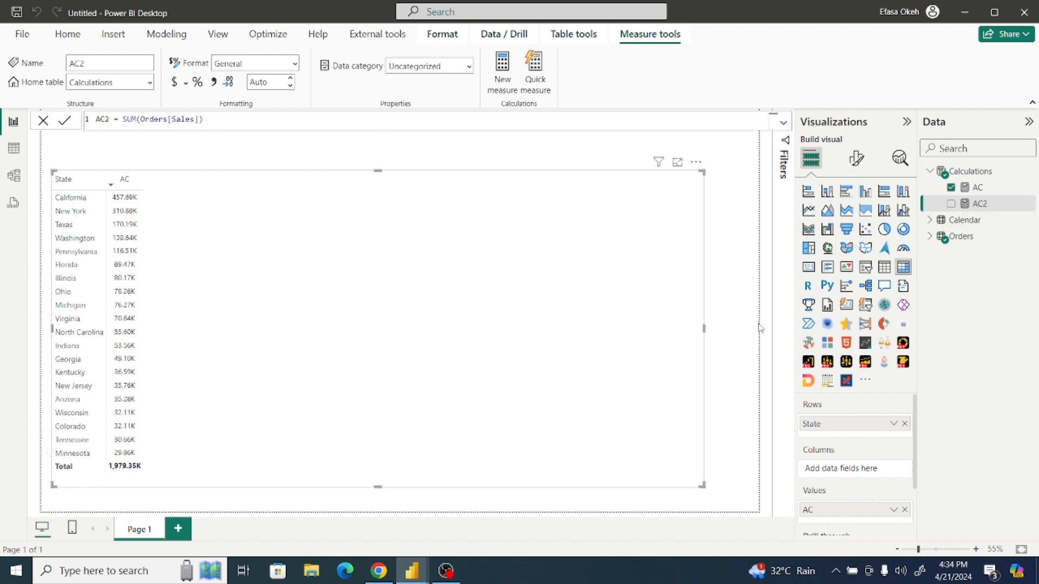
pyautogui.click(951, 205)
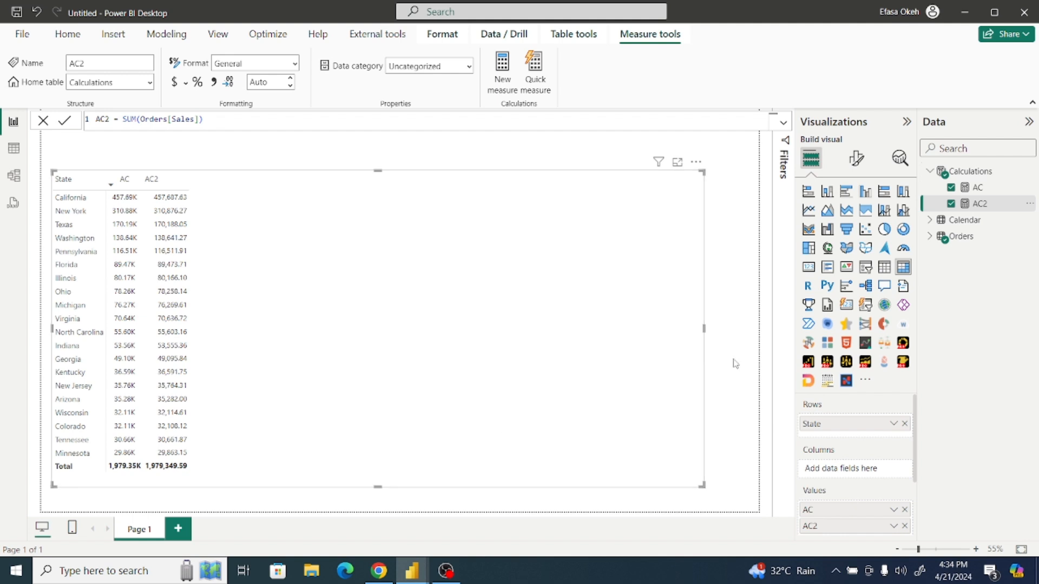
# Step: Center the matrix's AC2 column, with its column-specific formatting also applied to the header and total
pyautogui.click(857, 161)
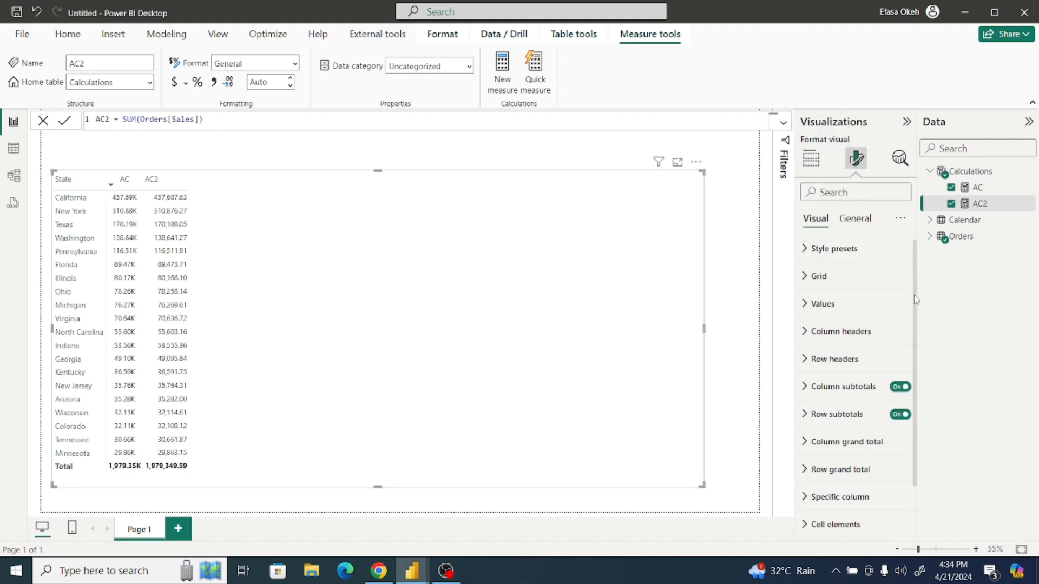
pyautogui.scroll(-2, 915, 314)
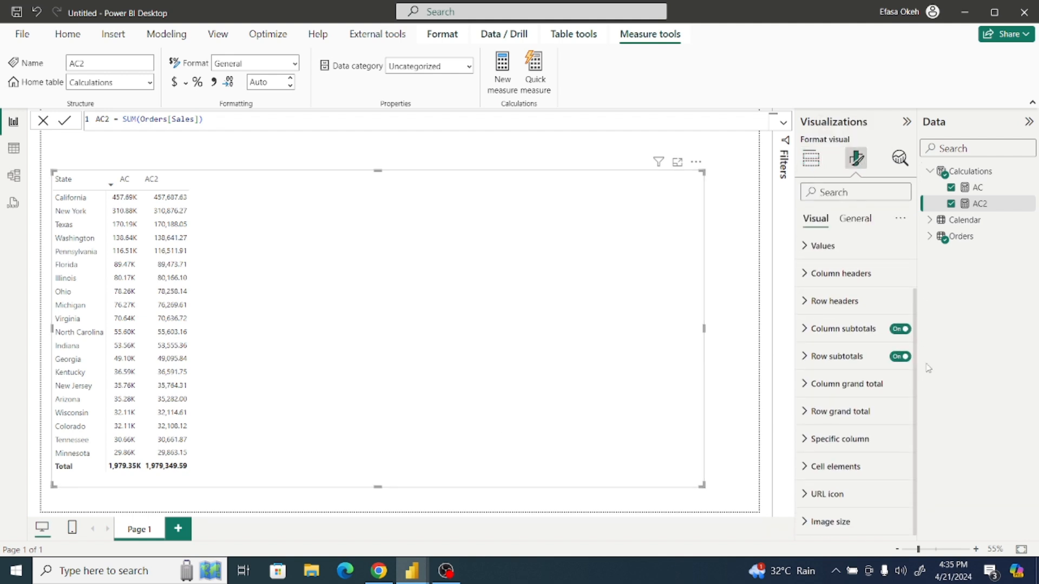
pyautogui.click(805, 438)
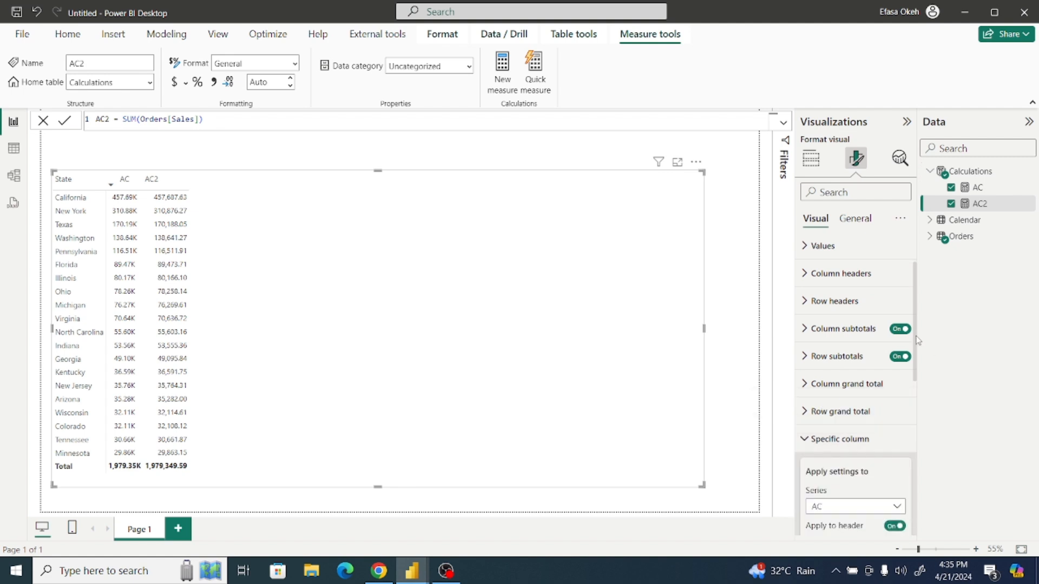
pyautogui.moveTo(918, 339); pyautogui.dragTo(929, 441)
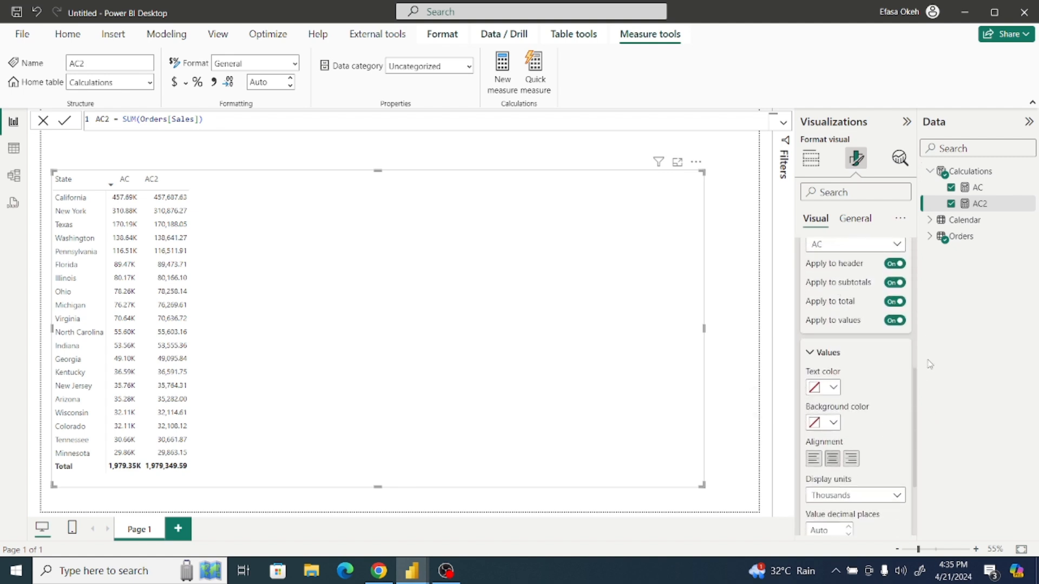
pyautogui.scroll(1, 844, 324)
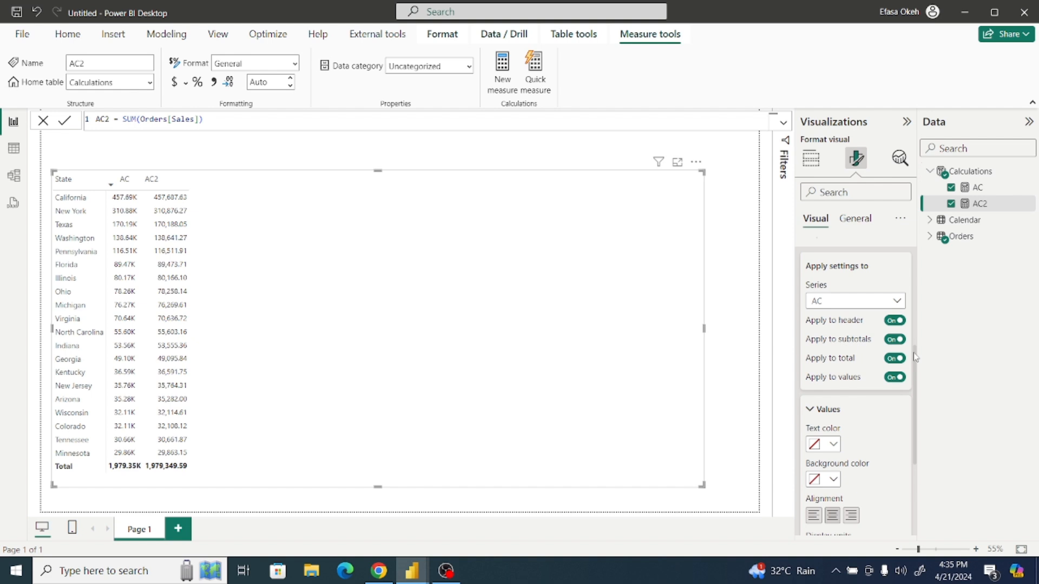
pyautogui.click(821, 306)
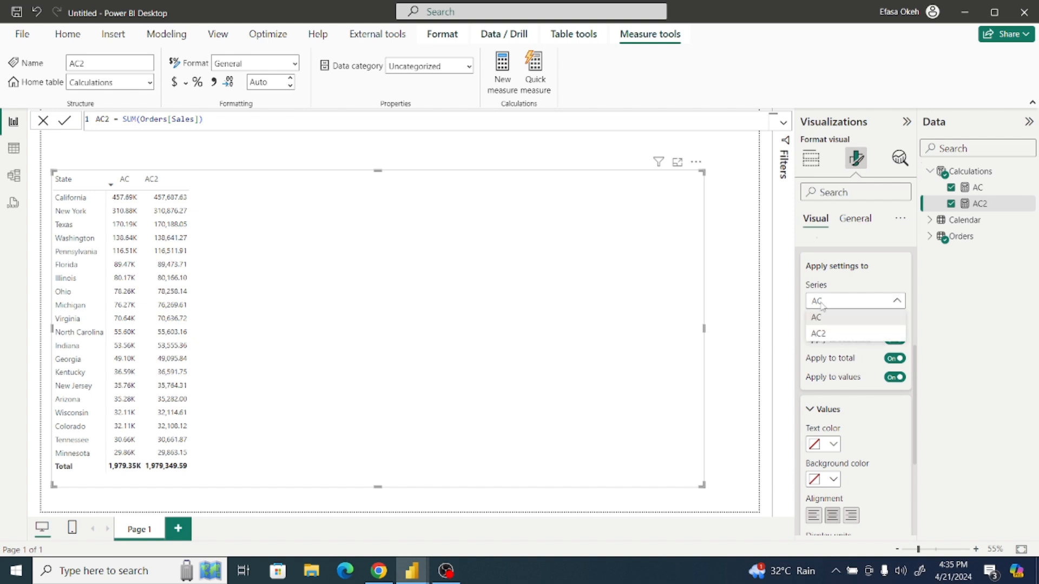
pyautogui.click(824, 332)
pyautogui.click(894, 320)
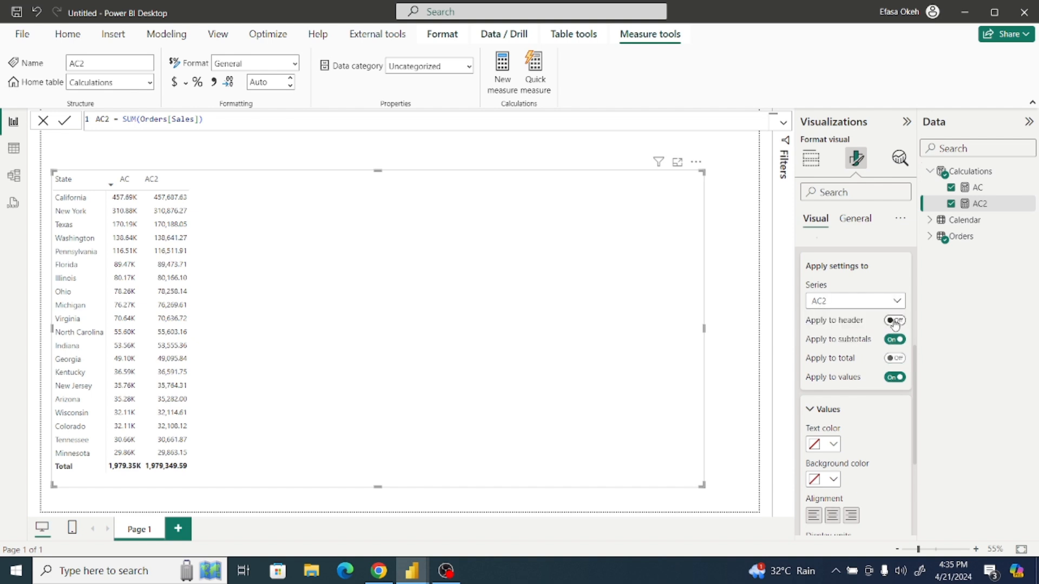
pyautogui.click(896, 359)
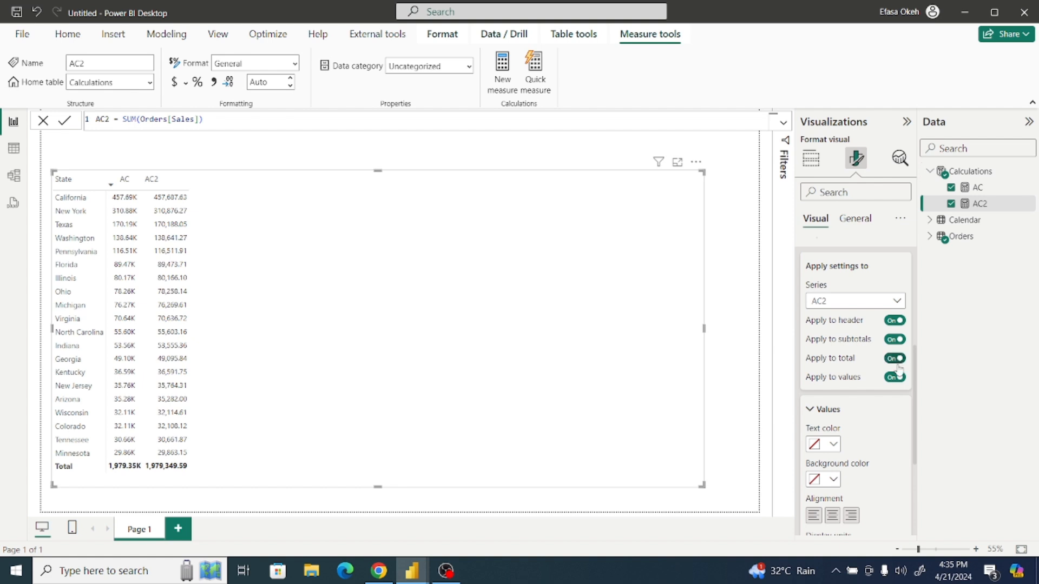
pyautogui.click(832, 519)
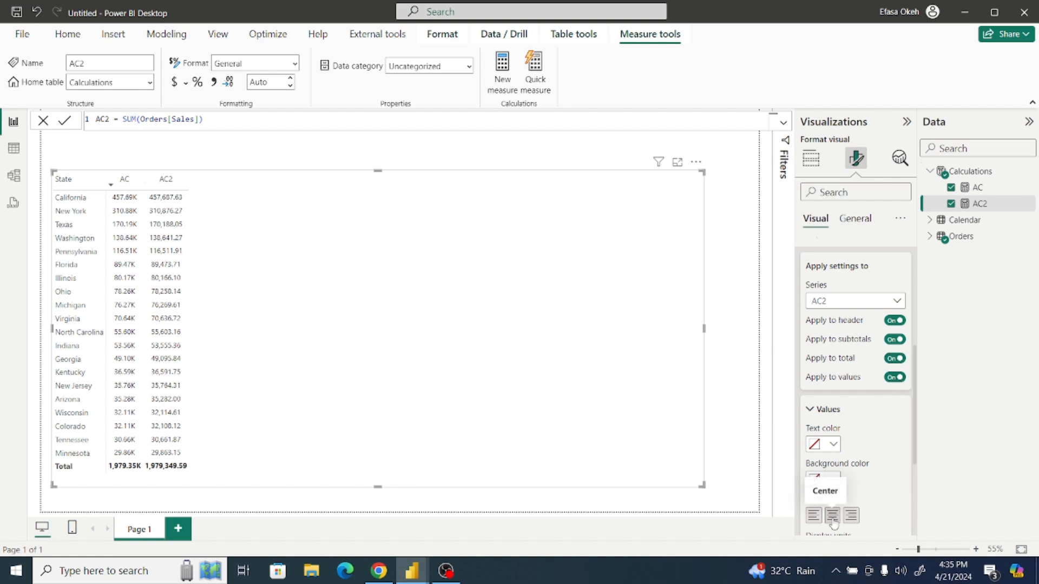
# Step: Set the AC2 column's display units to Thousands
pyautogui.moveTo(914, 451); pyautogui.dragTo(917, 501)
pyautogui.click(843, 436)
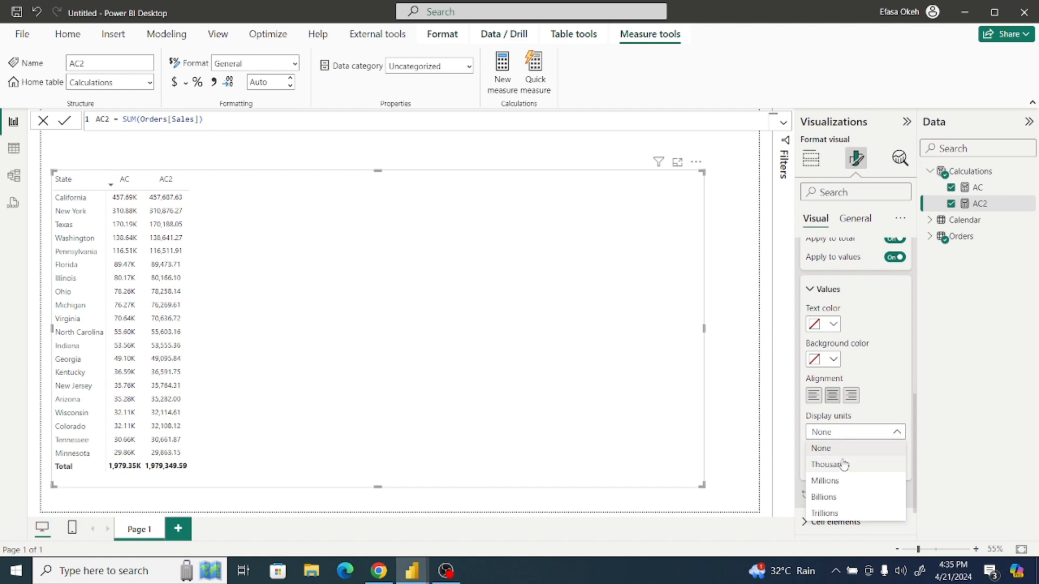
pyautogui.click(832, 465)
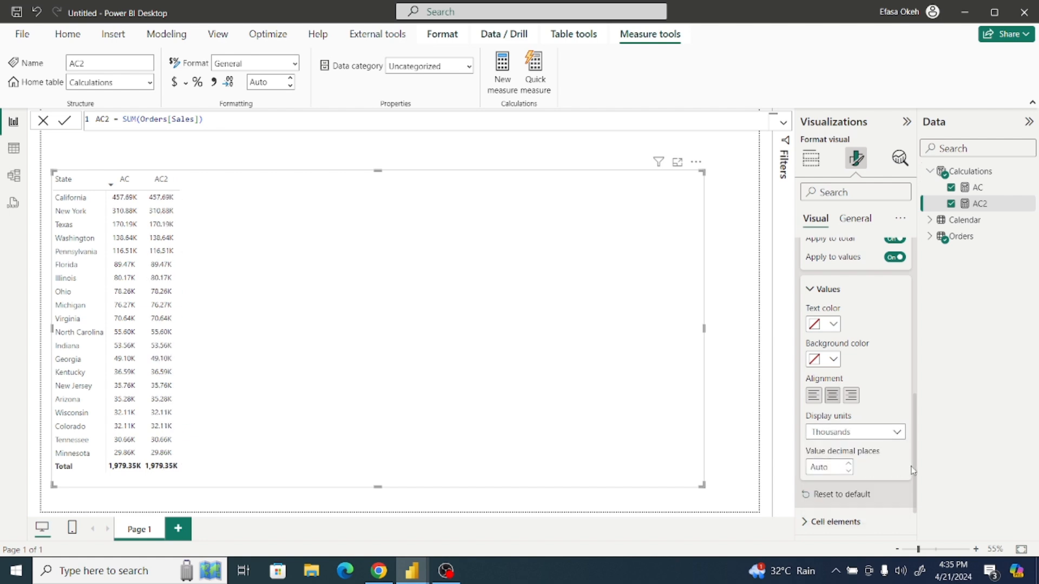
# Step: Turn on data bars for the AC2 series in the matrix's cell elements
pyautogui.moveTo(916, 470); pyautogui.dragTo(925, 384)
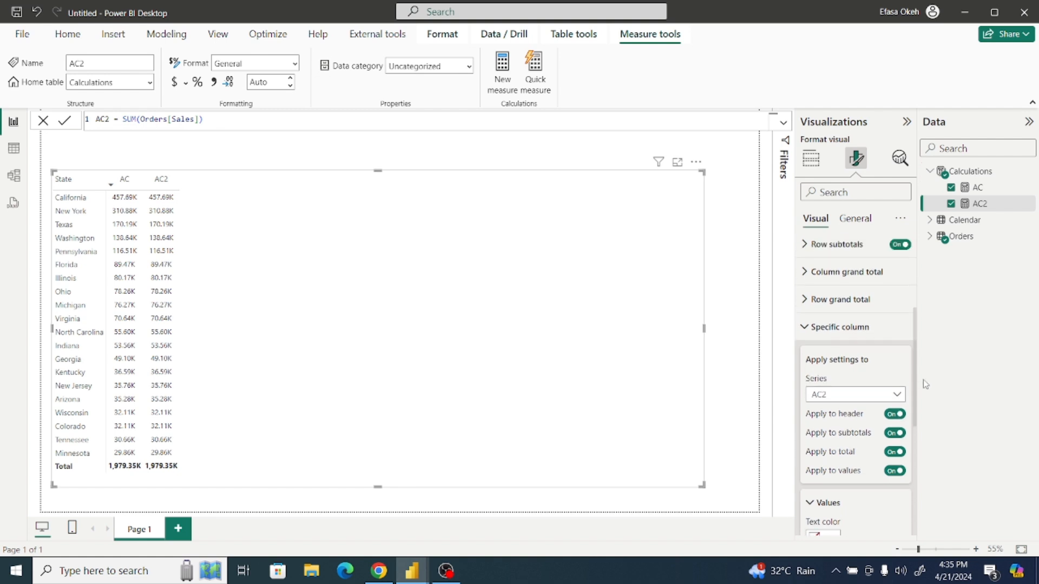
pyautogui.click(806, 328)
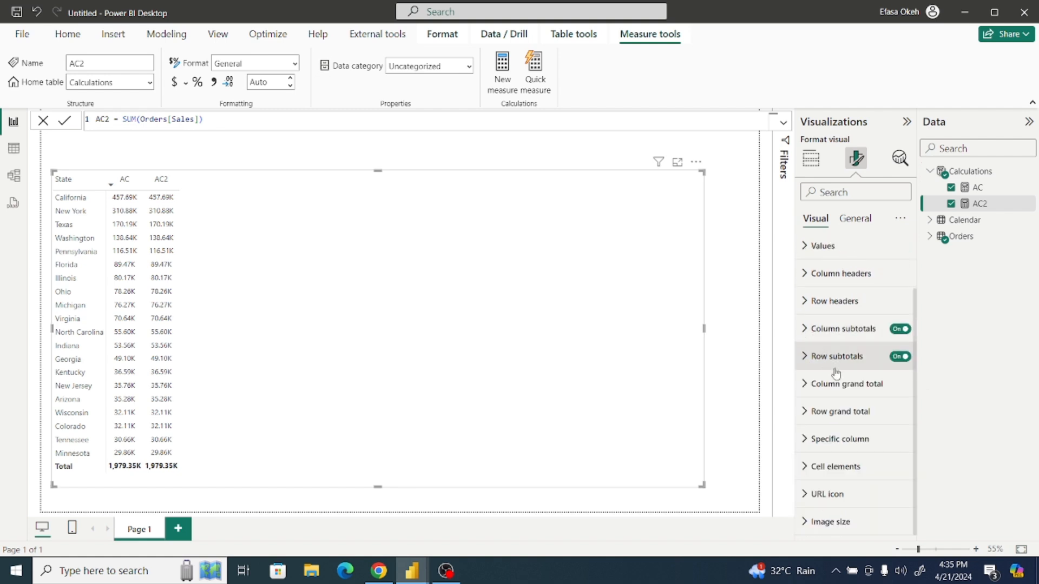
pyautogui.click(805, 471)
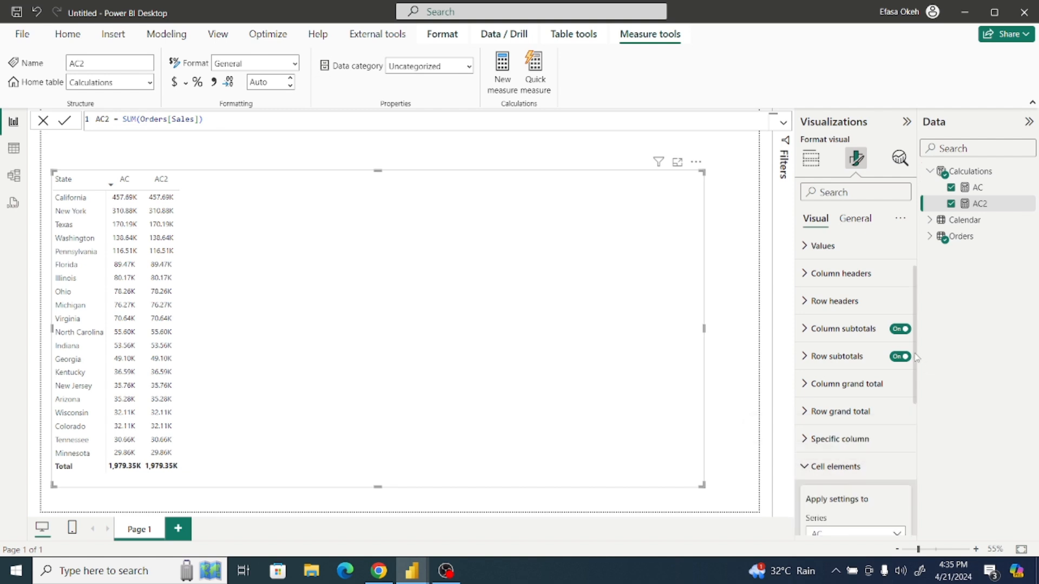
pyautogui.moveTo(916, 357); pyautogui.dragTo(925, 463)
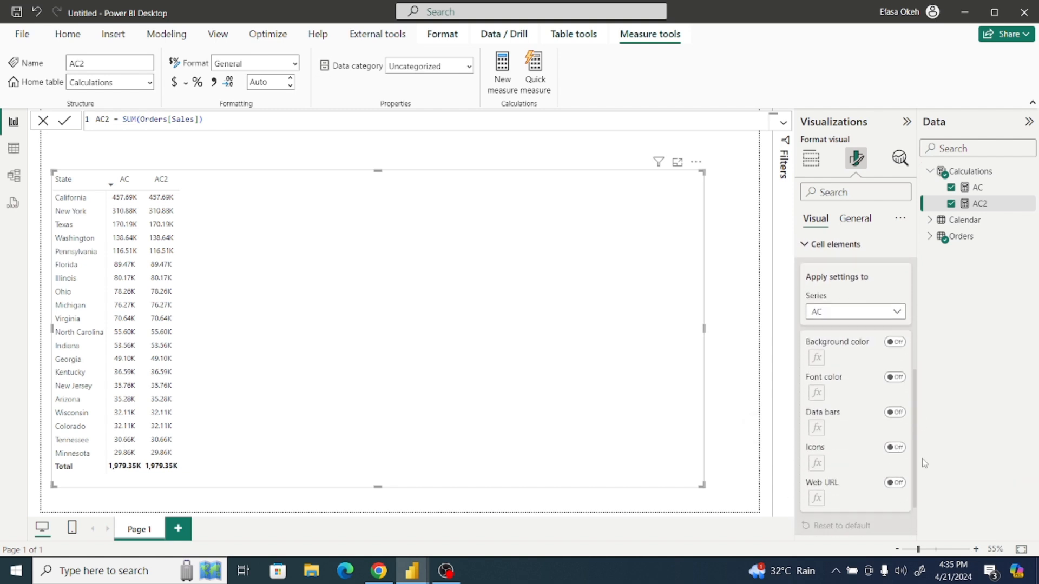
pyautogui.click(836, 312)
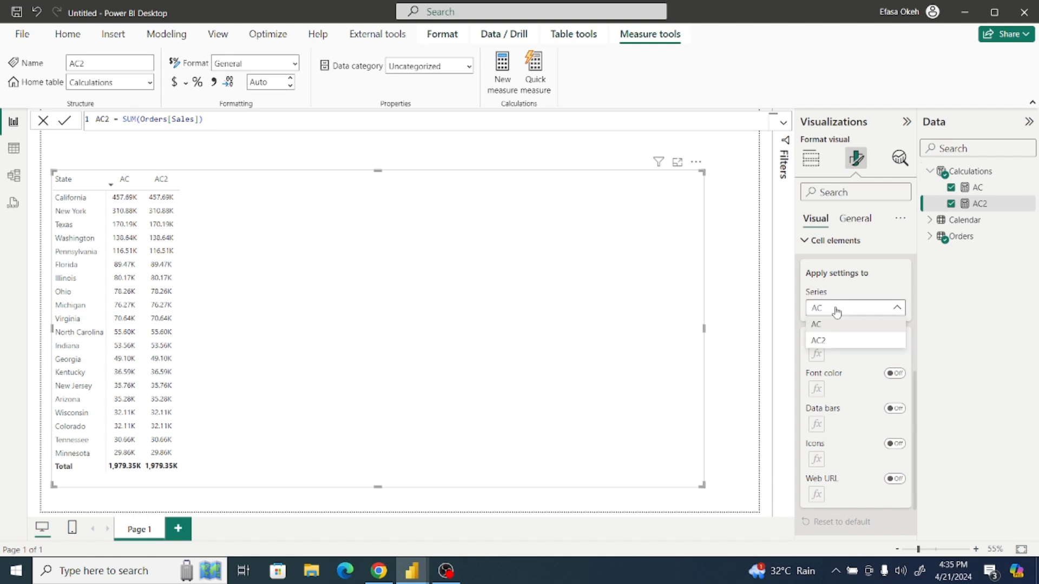
pyautogui.click(837, 342)
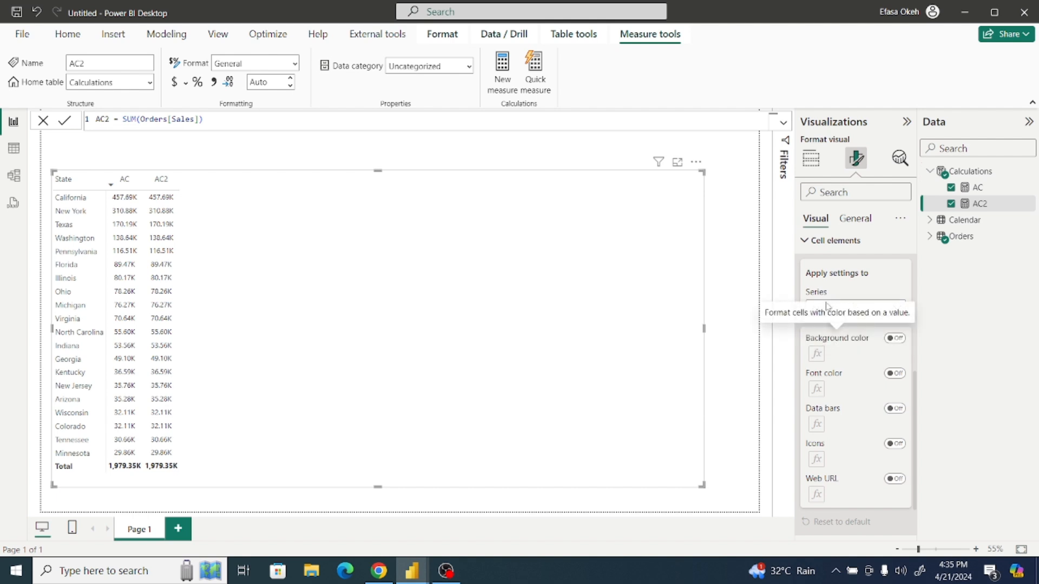
pyautogui.click(895, 409)
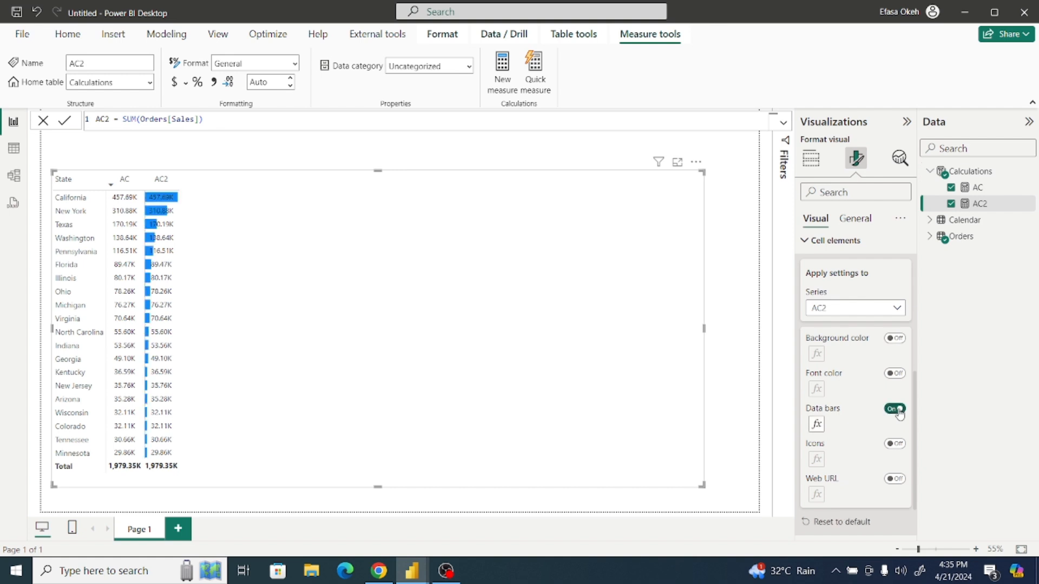
# Step: Set AC2's data bars to show the bar only with a dark blue positive bar, and widen the AC2 column
pyautogui.click(817, 425)
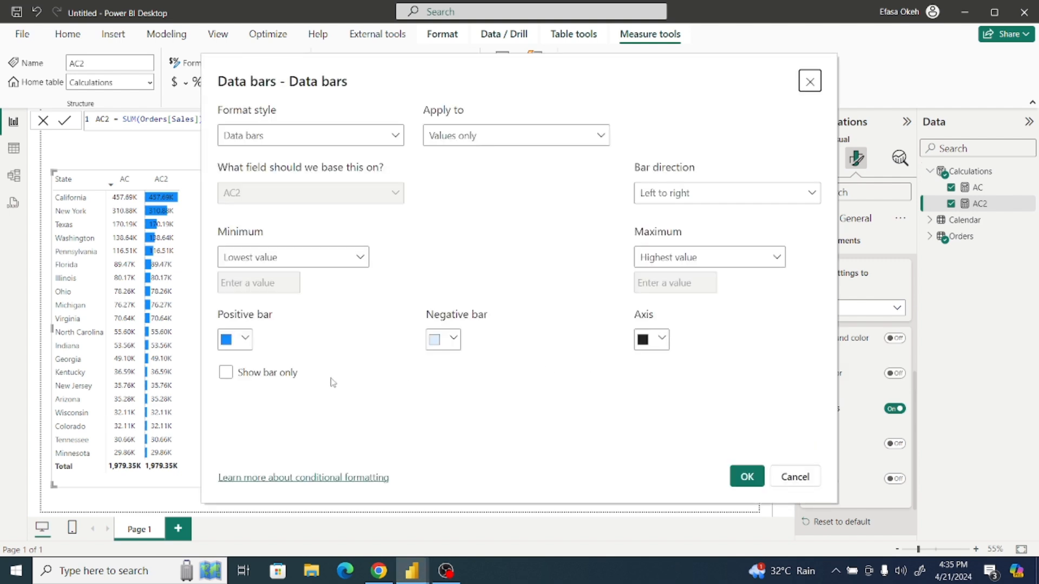
pyautogui.click(226, 373)
pyautogui.click(245, 339)
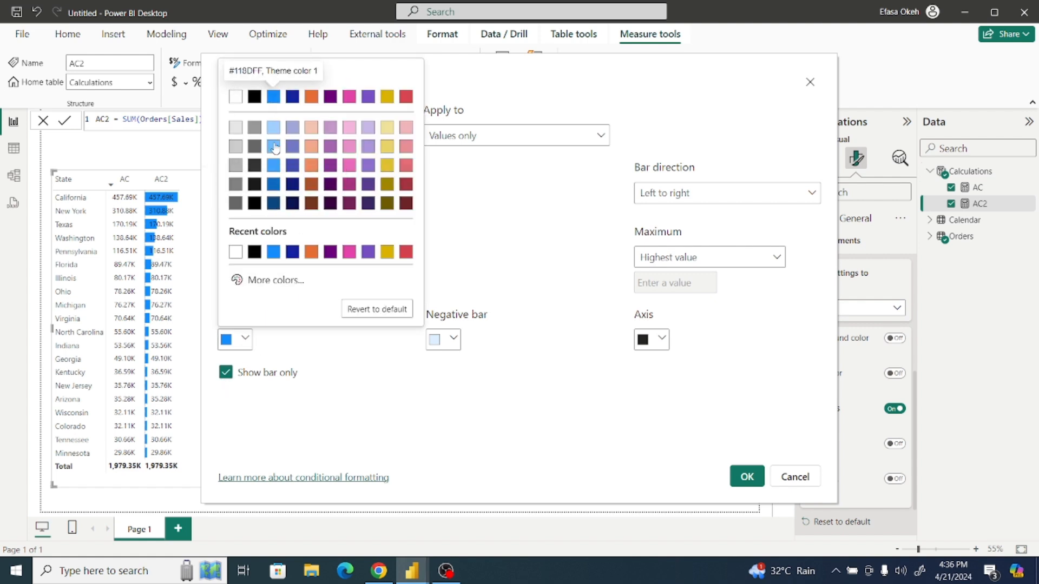
pyautogui.click(273, 204)
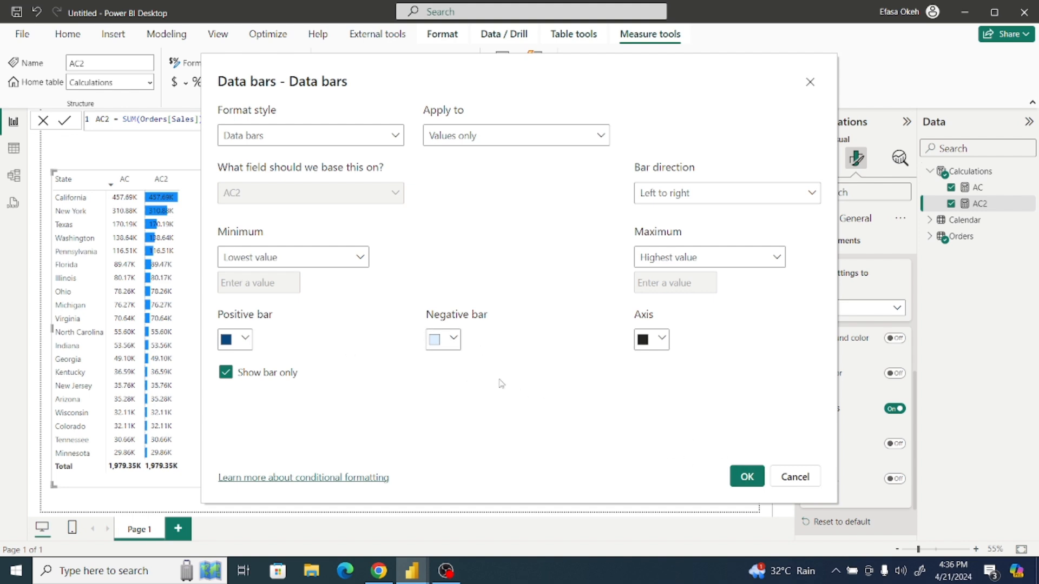
pyautogui.click(747, 477)
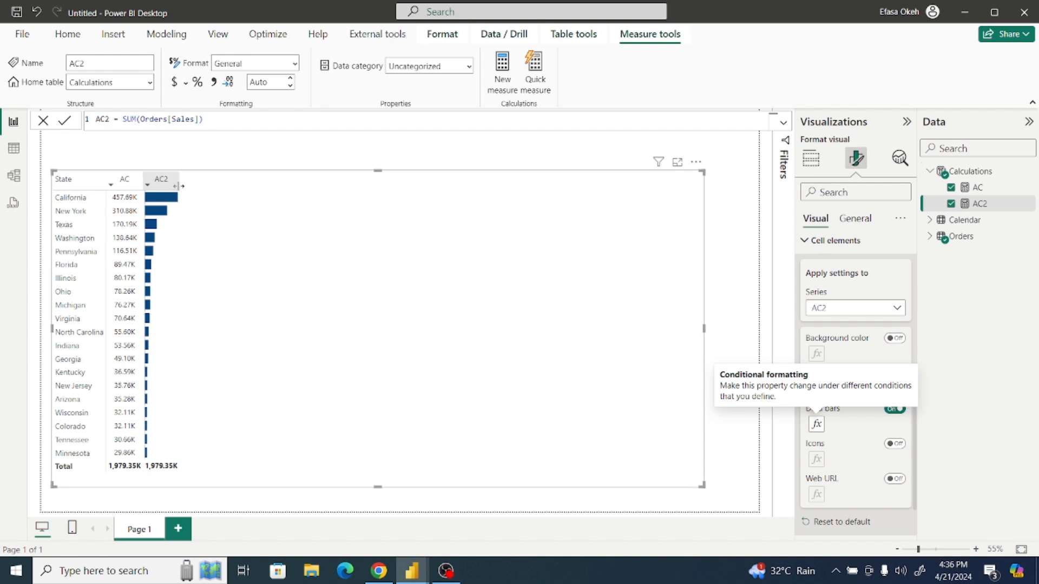
pyautogui.moveTo(177, 186); pyautogui.dragTo(201, 185)
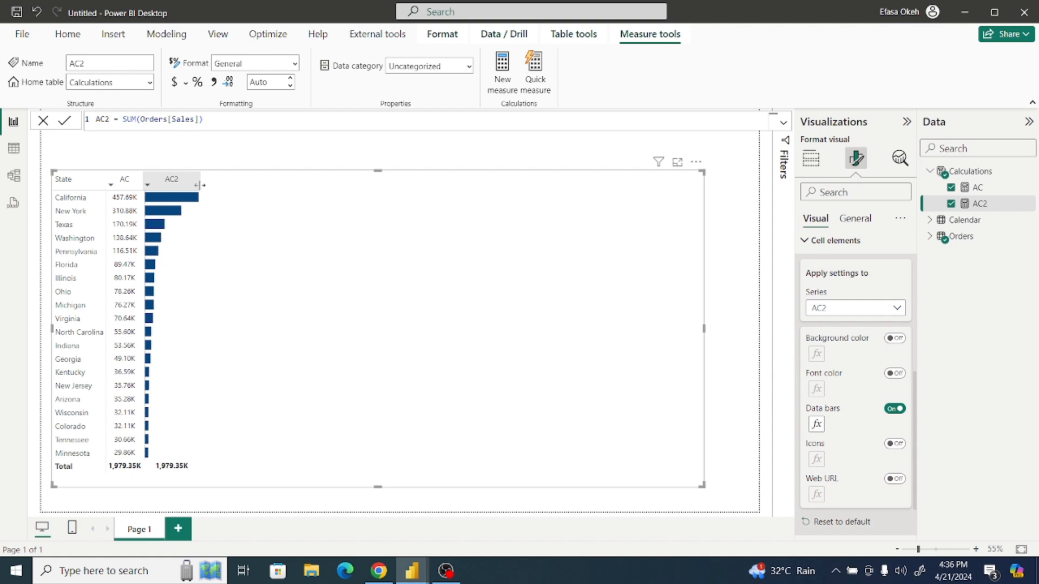
pyautogui.click(251, 162)
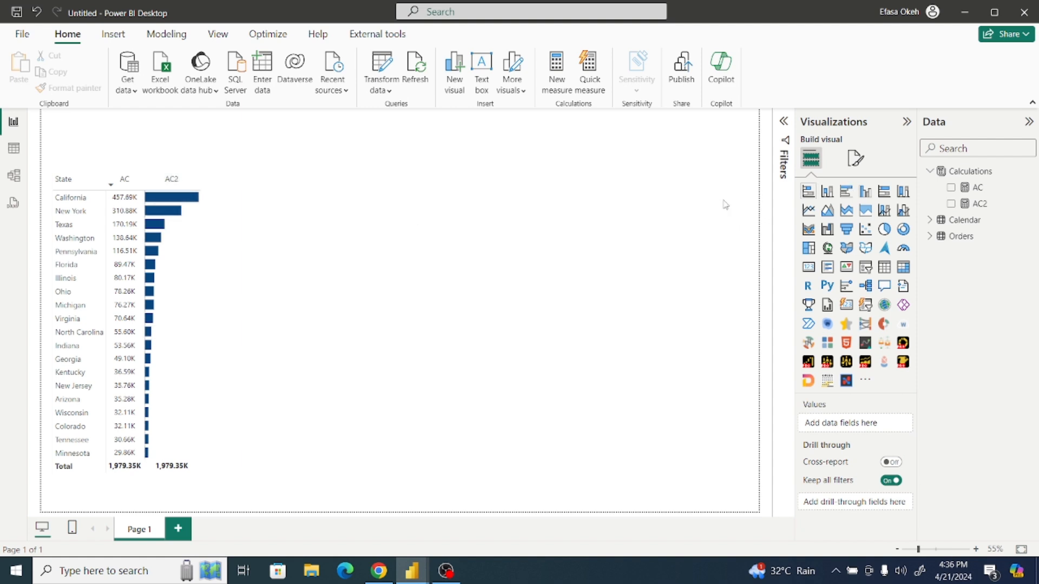
# Step: Limit the AC2 column-specific formatting to the header by turning it off for subtotals, total and values
pyautogui.click(627, 247)
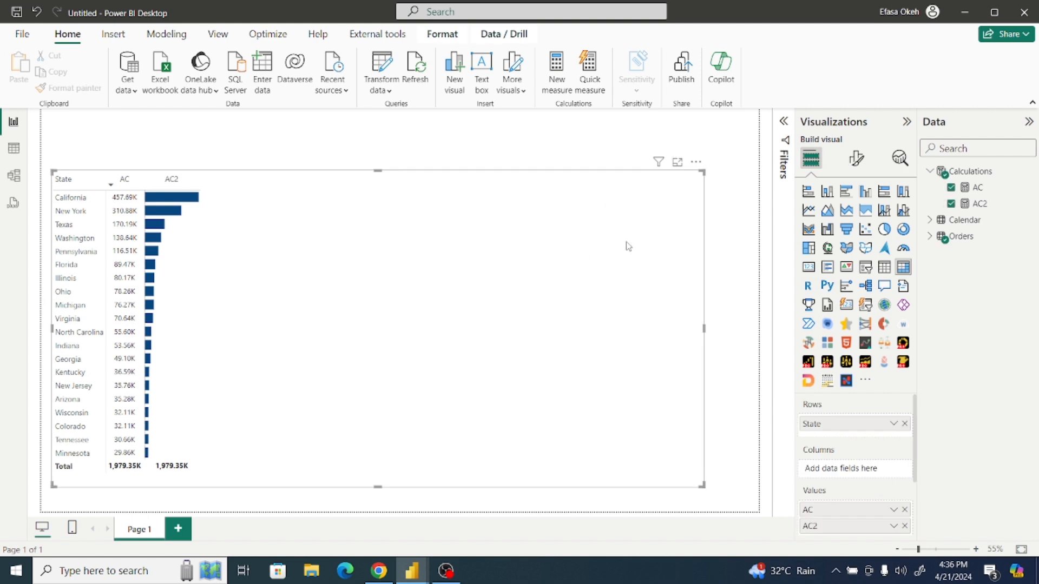
pyautogui.click(856, 158)
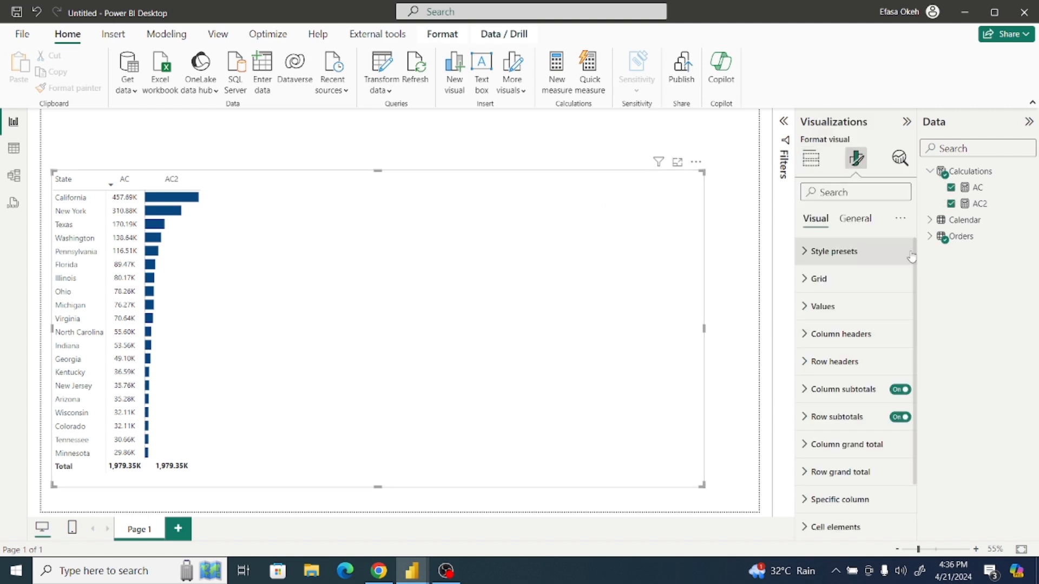
pyautogui.scroll(-2, 898, 303)
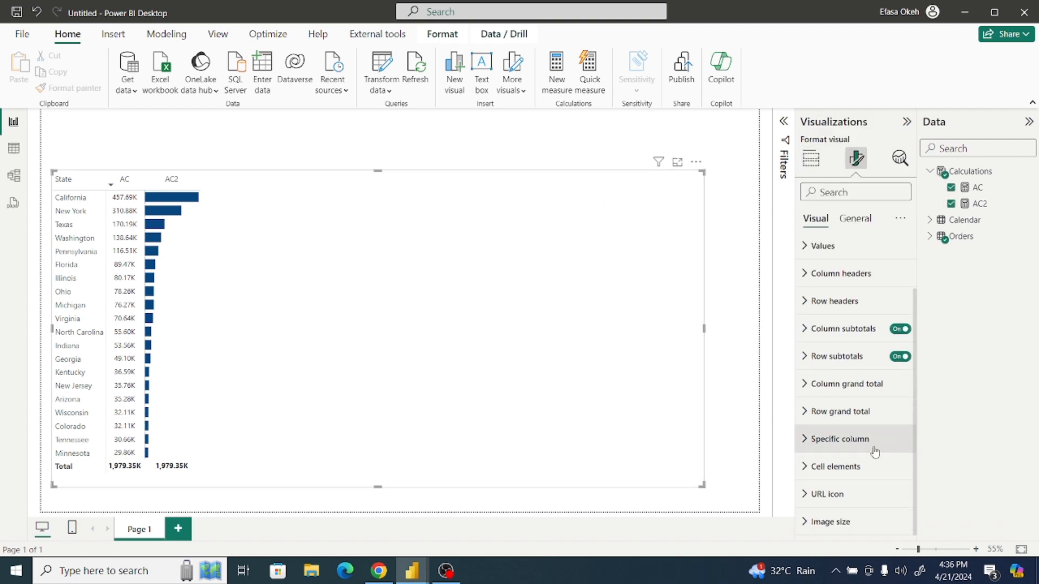
pyautogui.click(805, 439)
pyautogui.scroll(-2, 919, 381)
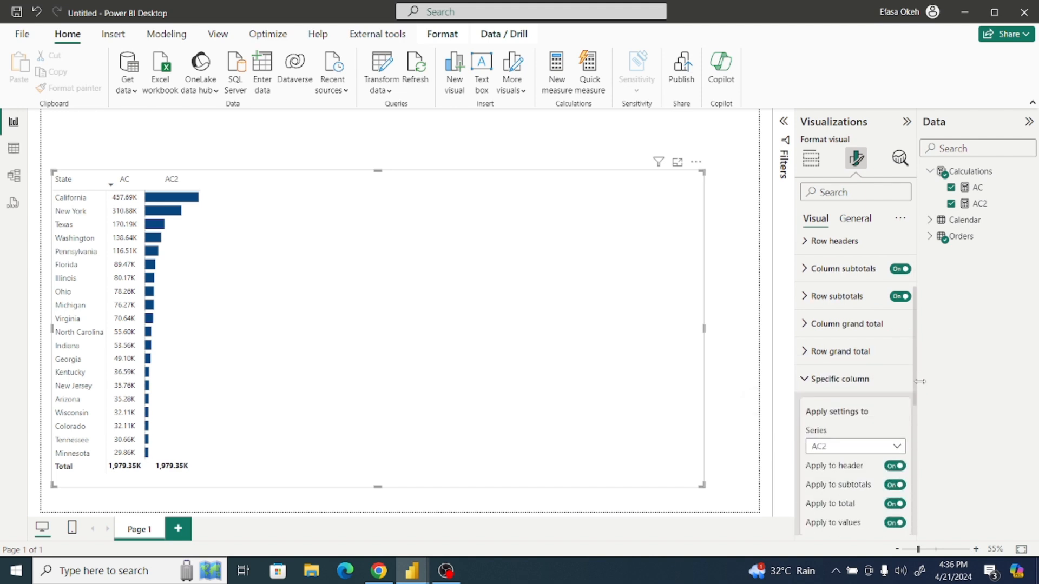
pyautogui.scroll(-4, 922, 406)
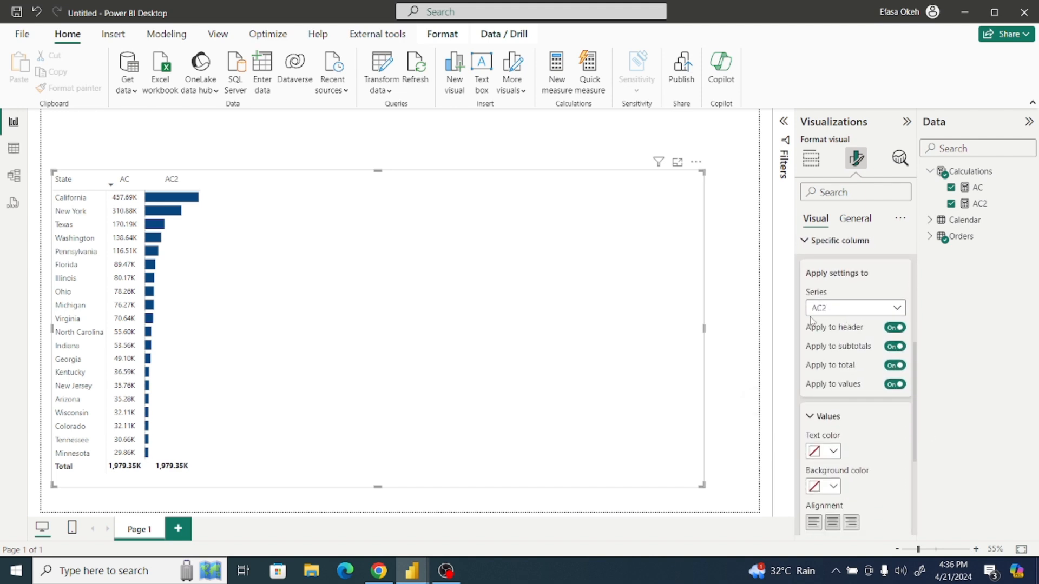
pyautogui.click(894, 347)
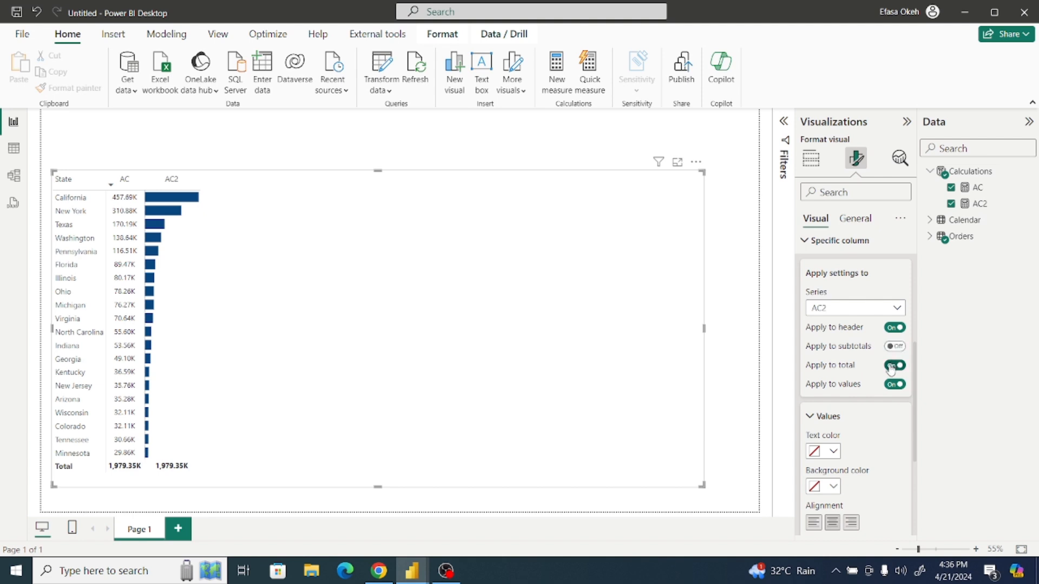
pyautogui.click(892, 366)
pyautogui.click(890, 385)
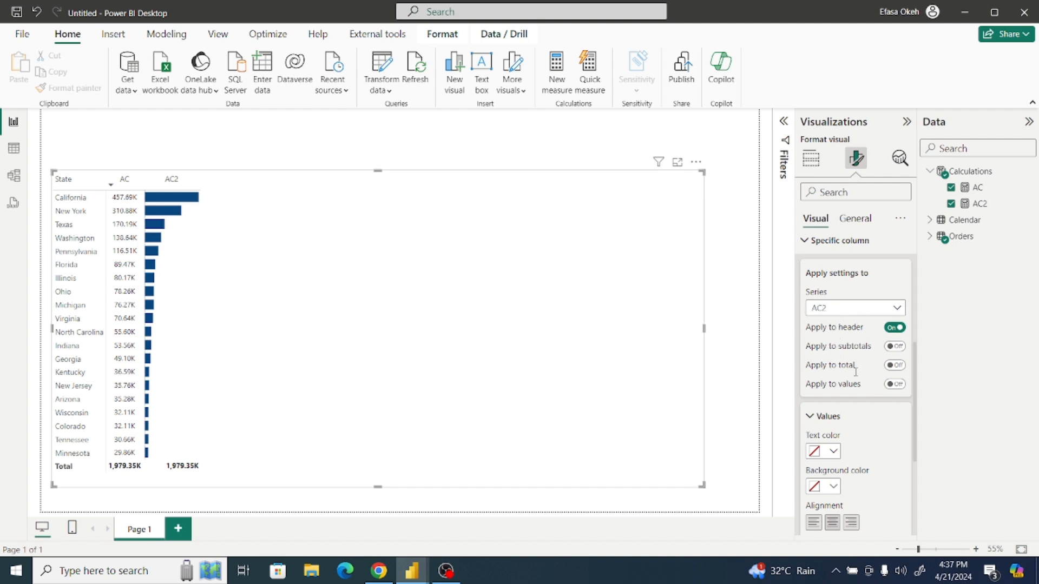
# Step: Set the text color of the AC2 column header to white
pyautogui.click(833, 454)
pyautogui.click(831, 392)
pyautogui.click(835, 242)
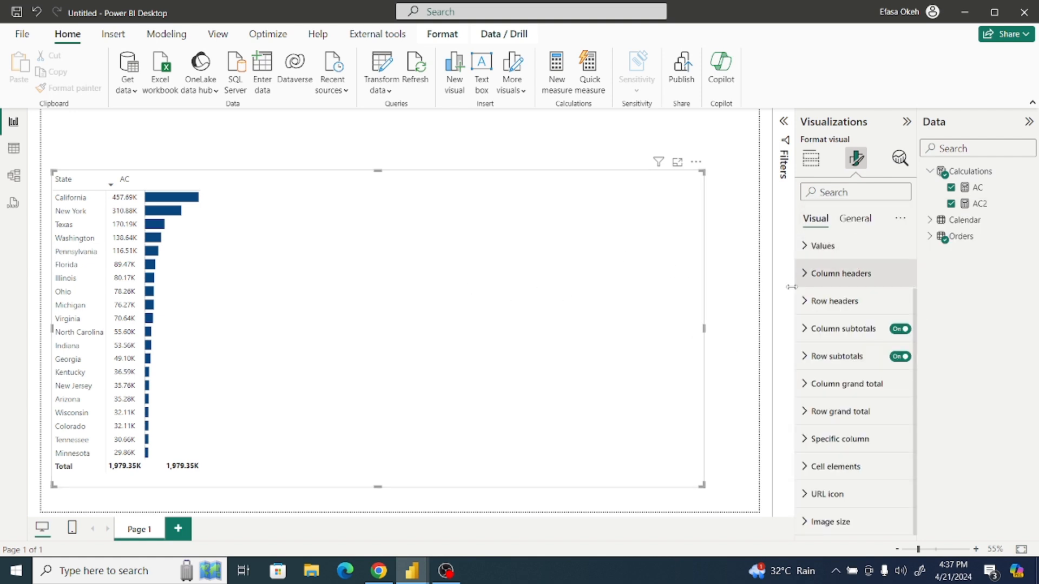
pyautogui.click(746, 313)
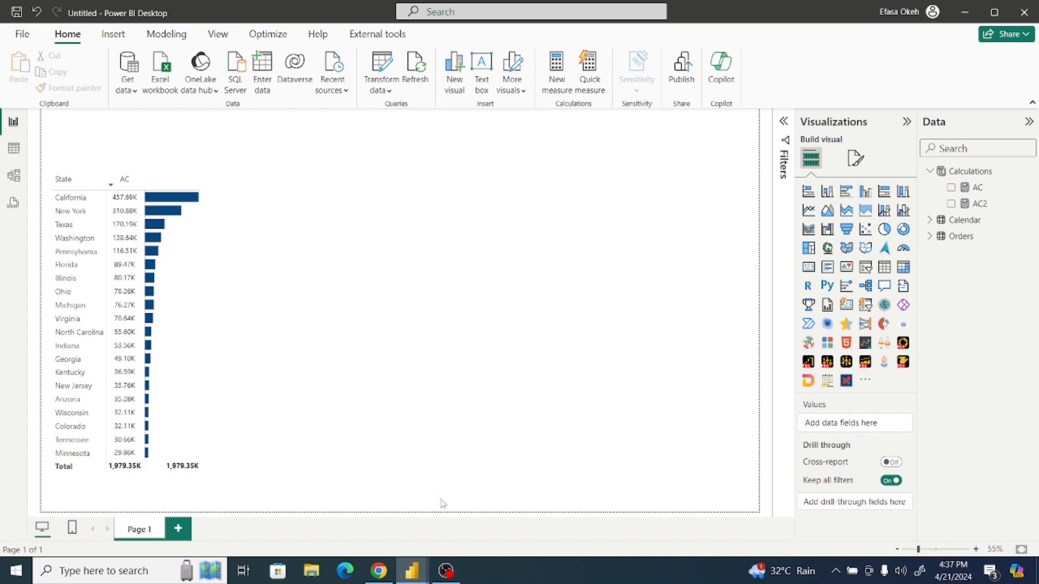
# Step: Switch to the Native matrix report to examine the AC PY and AC-AC PY measure formulas, and return to the untitled report
pyautogui.moveTo(412, 569)
pyautogui.click(326, 520)
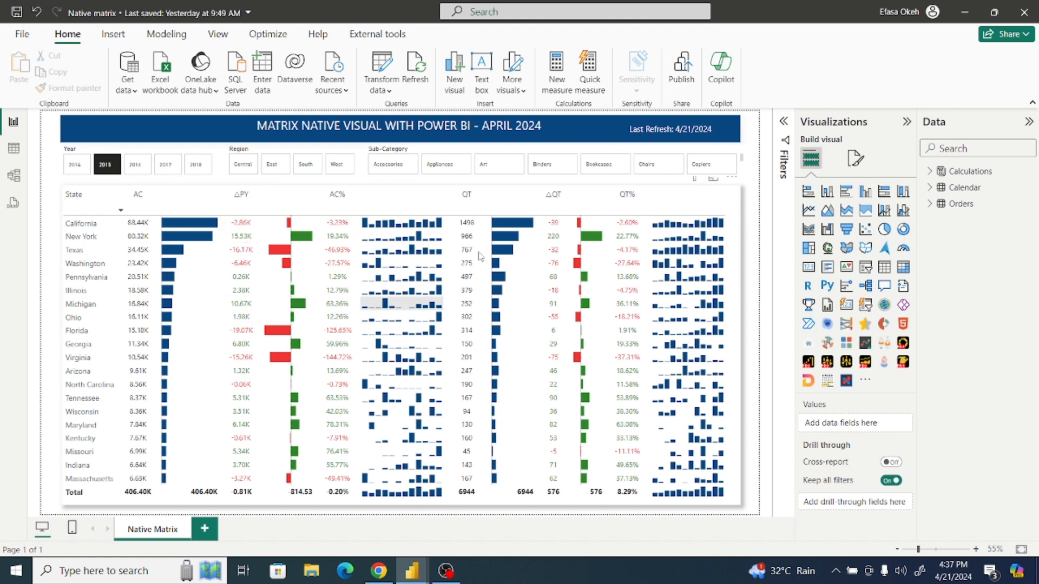
pyautogui.click(930, 172)
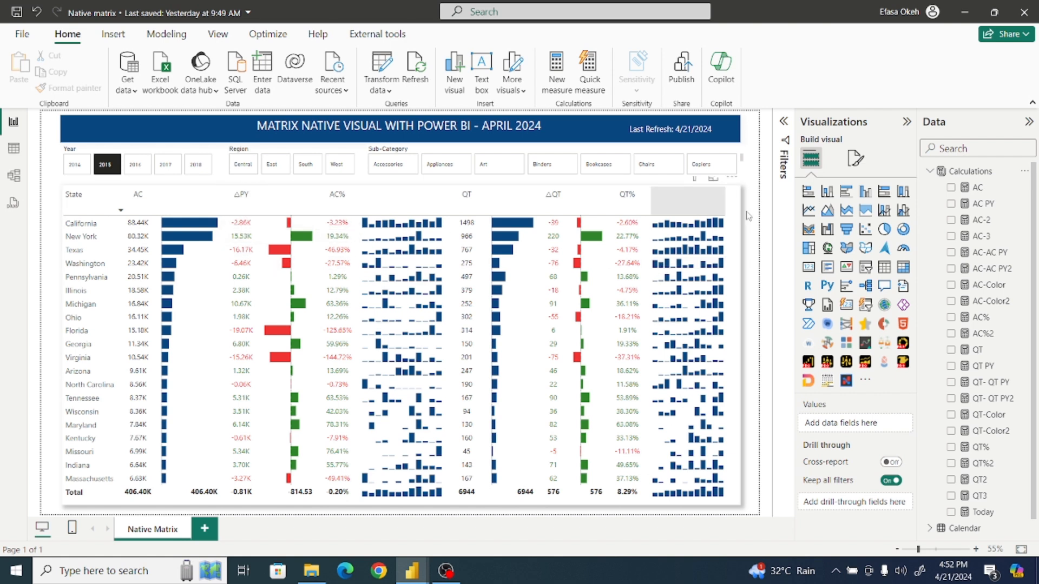
pyautogui.click(985, 206)
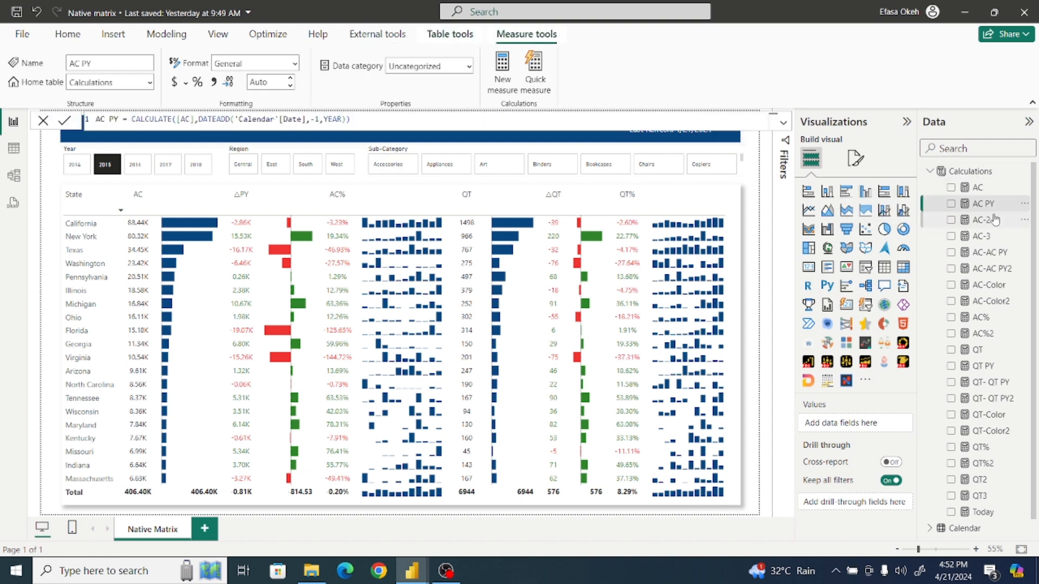
pyautogui.click(997, 257)
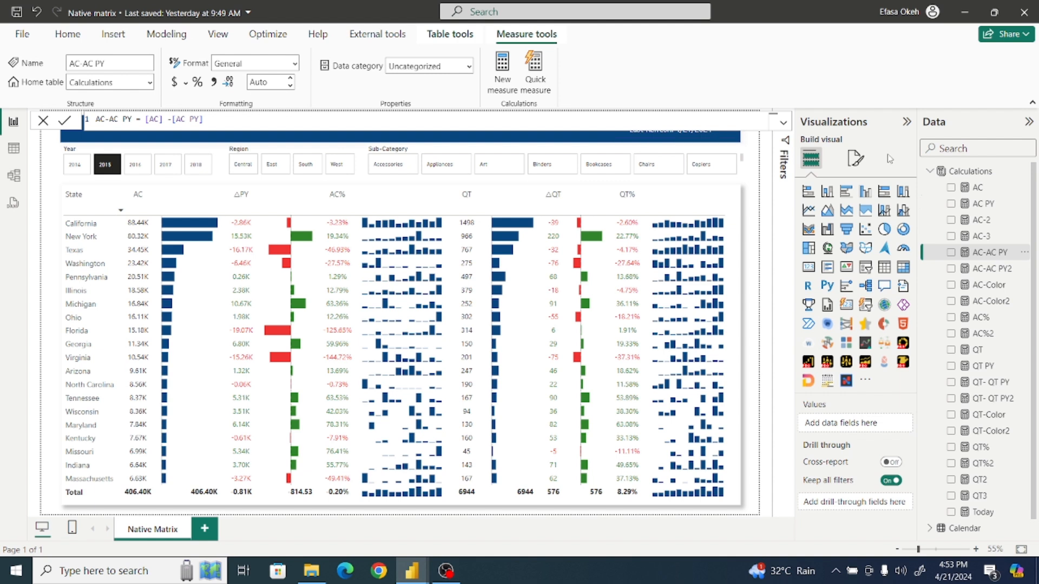
pyautogui.click(757, 180)
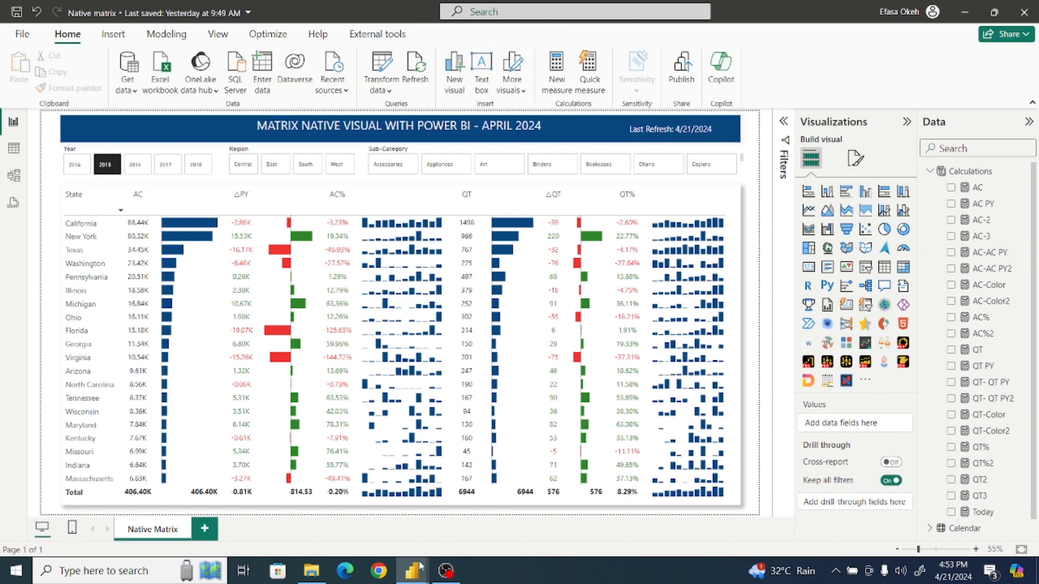
pyautogui.moveTo(420, 567)
pyautogui.click(487, 522)
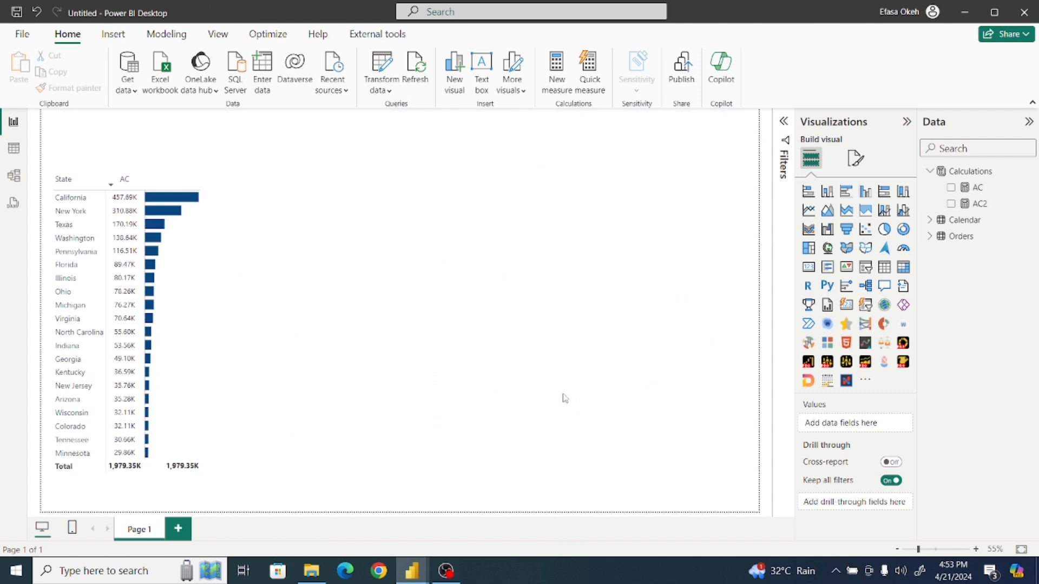
# Step: Start a new measure named AC PY in the Calculations table, with CALCULATE and [AC] as its expression
pyautogui.click(702, 342)
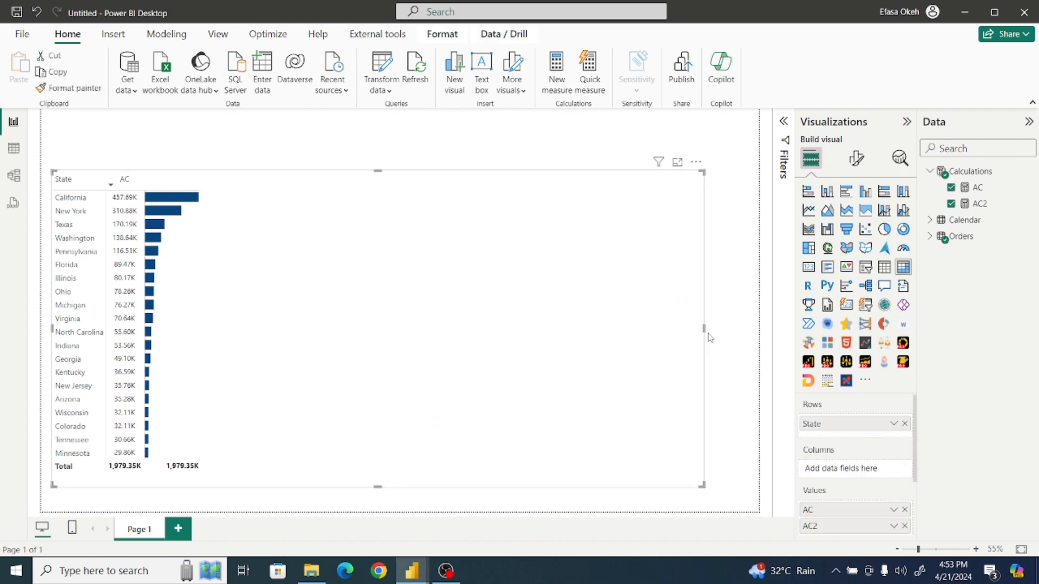
pyautogui.click(713, 336)
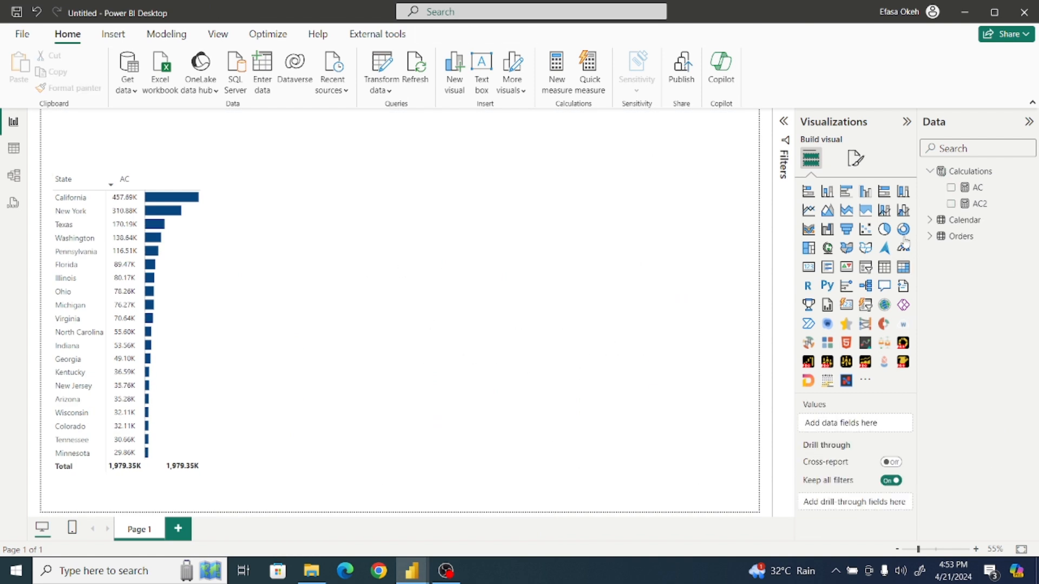
pyautogui.click(941, 172)
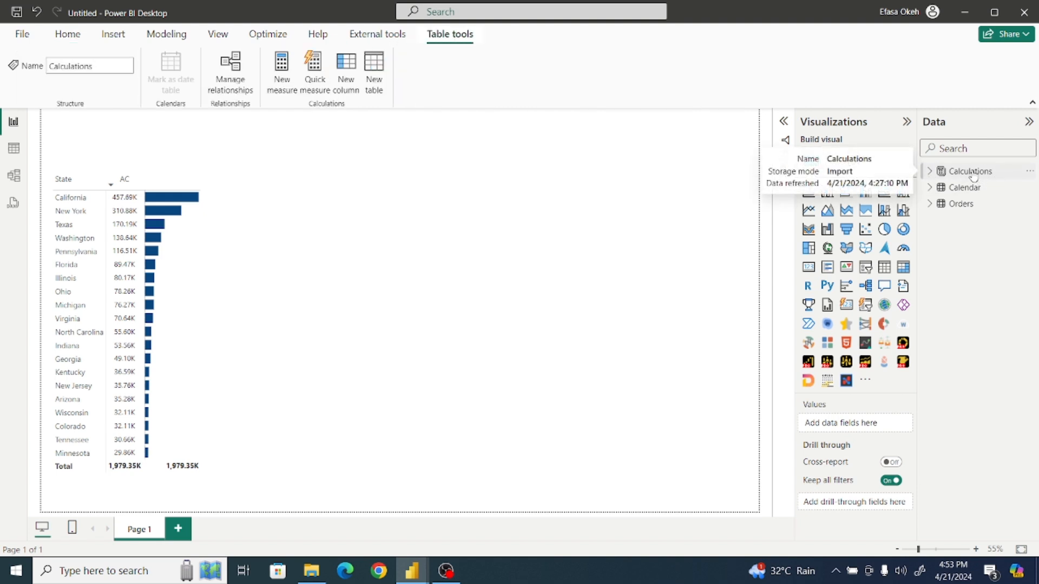
pyautogui.click(970, 174)
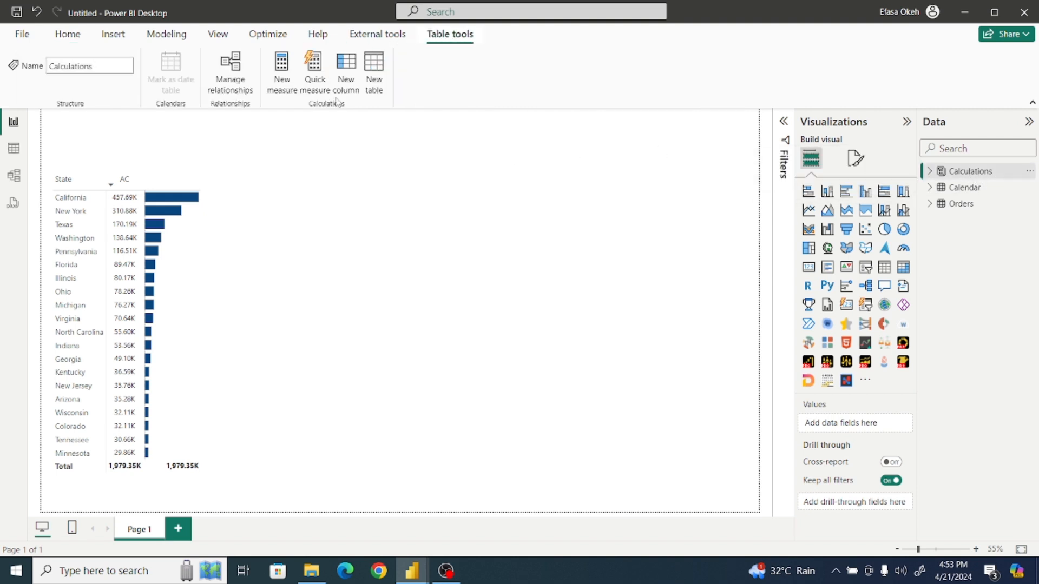
pyautogui.click(282, 68)
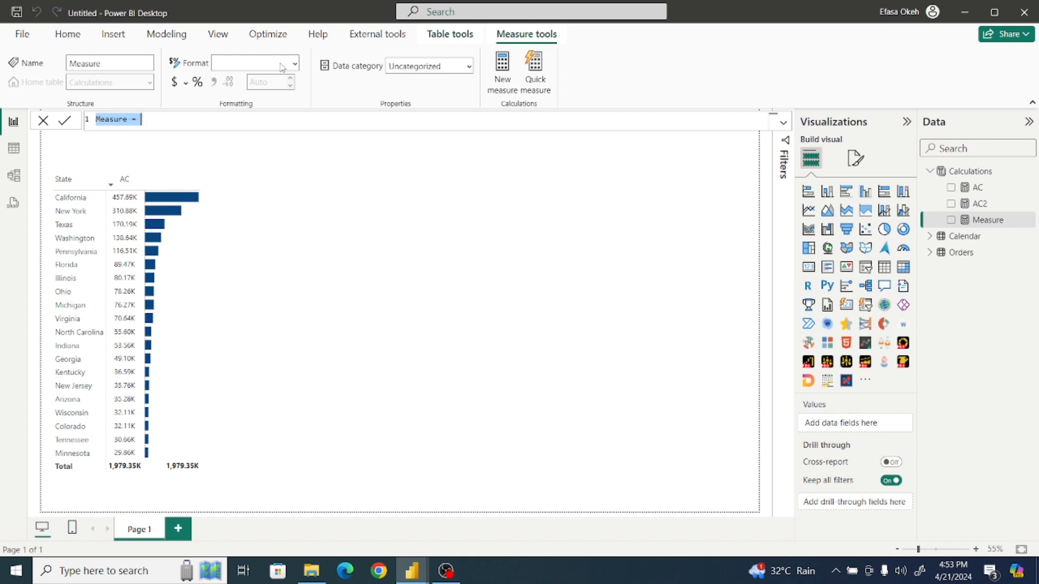
pyautogui.write('AC')
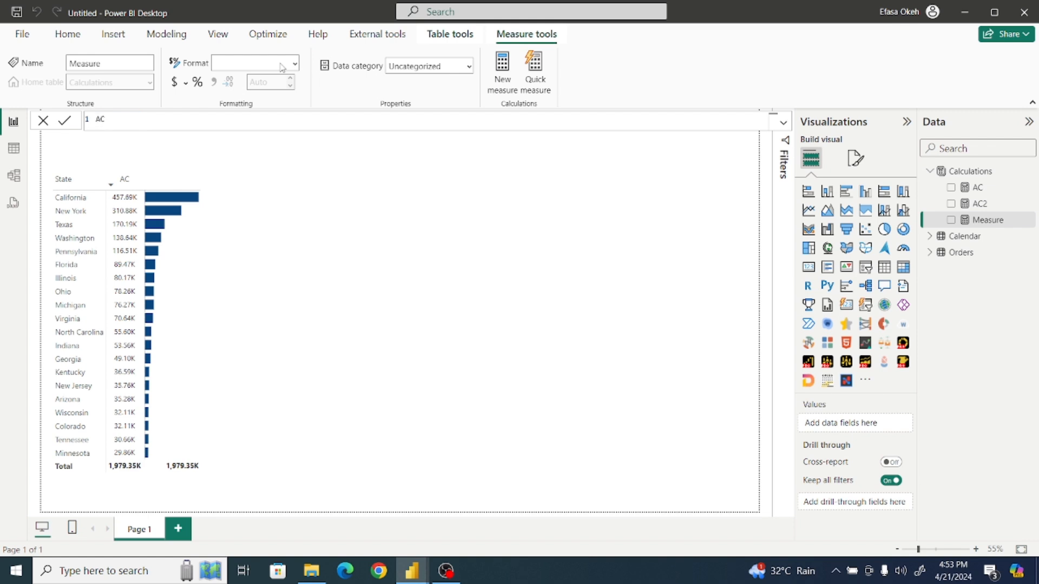
pyautogui.write(' PY = Cal')
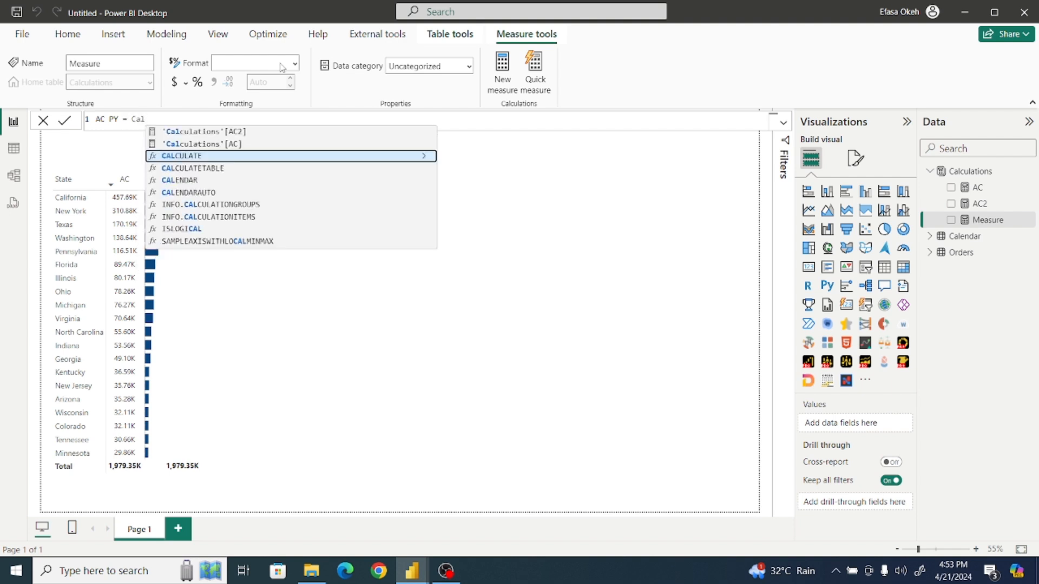
pyautogui.click(200, 156)
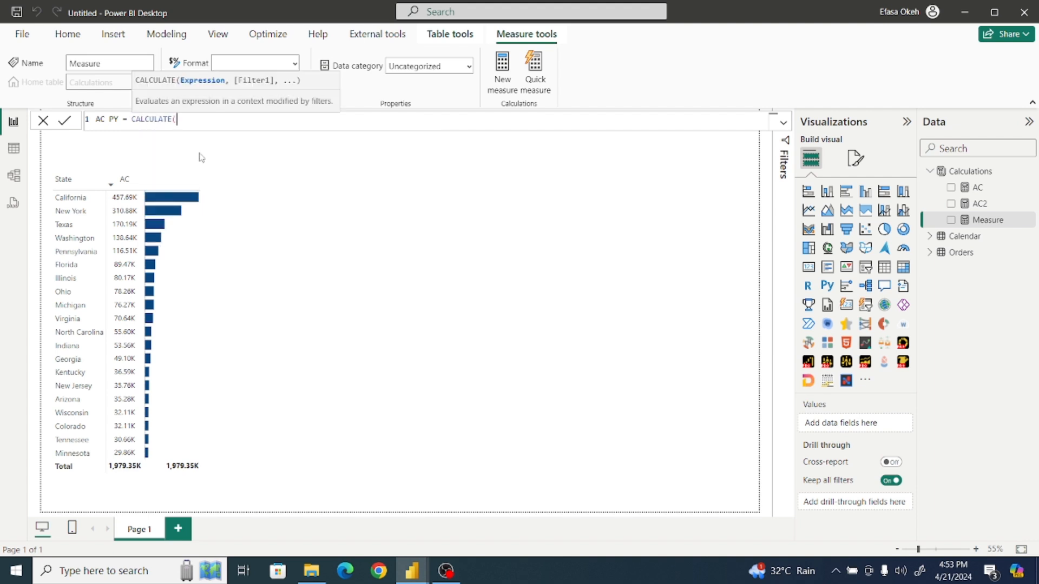
pyautogui.write('AC')
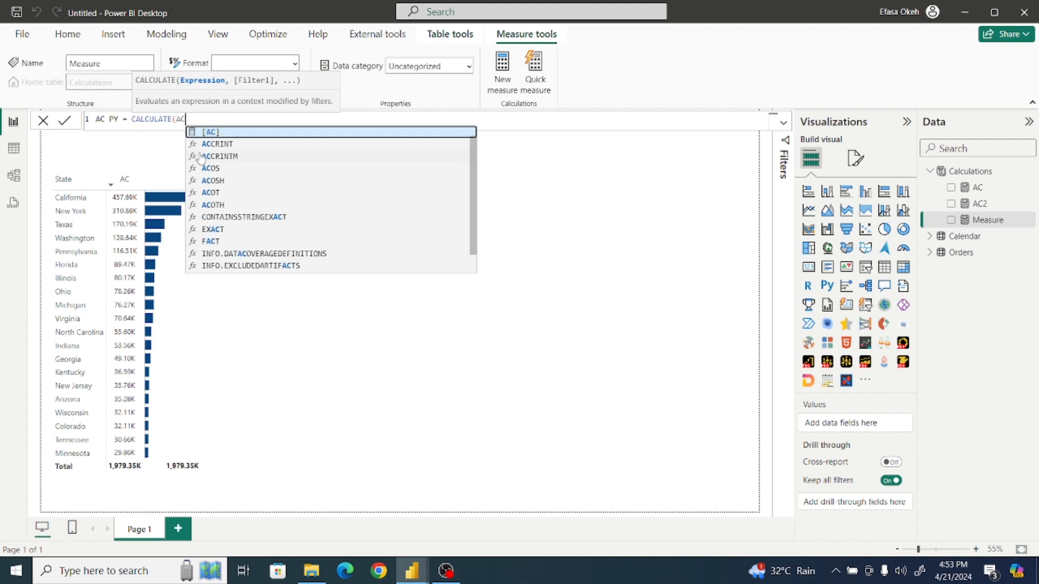
pyautogui.click(242, 132)
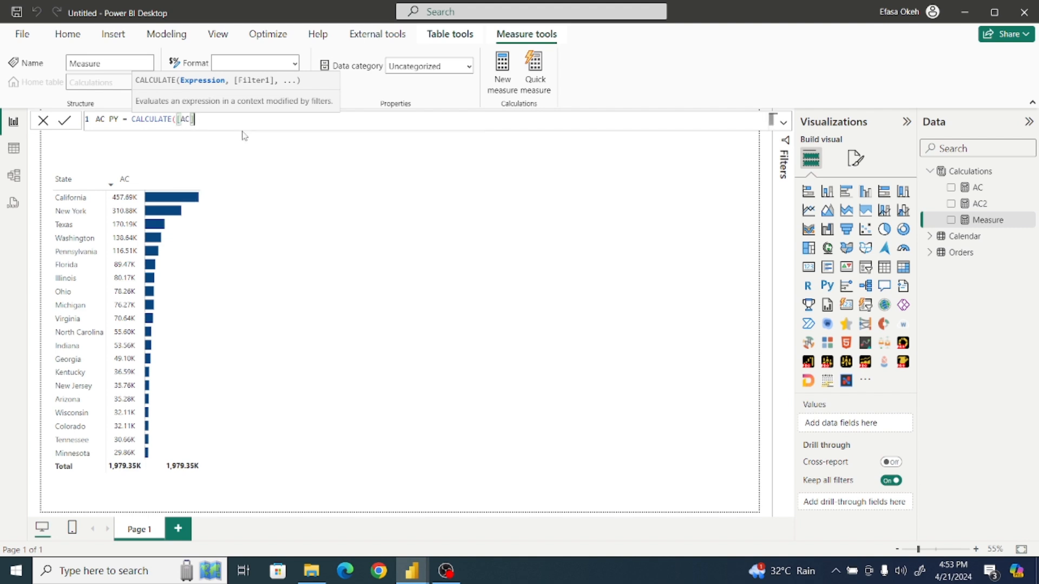
pyautogui.write(',')
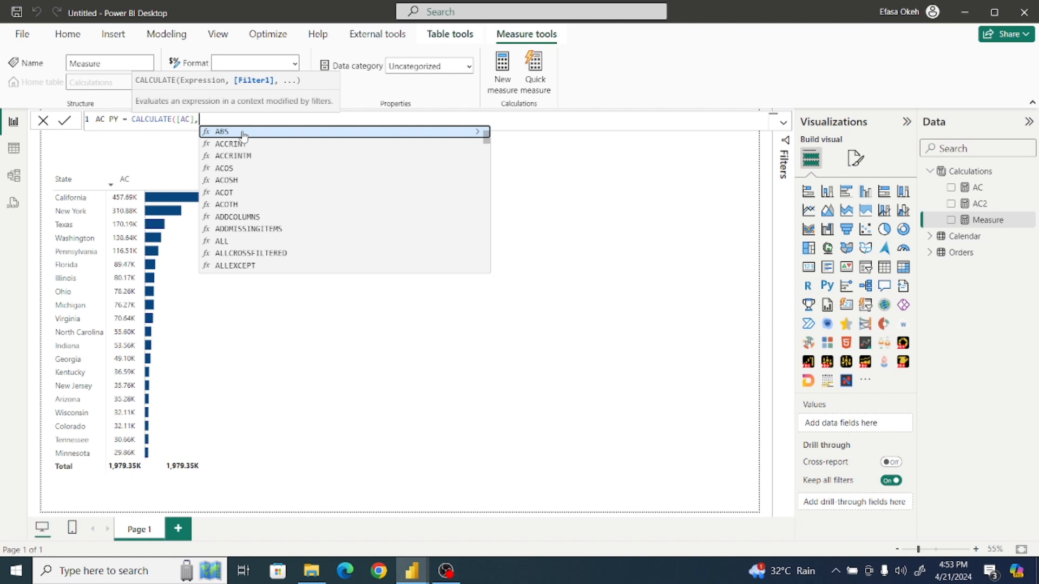
# Step: Complete the AC PY formula with the filter DATEADD('Calendar'[Date],-1,YEAR) and commit the measure
pyautogui.write('DATEWD')
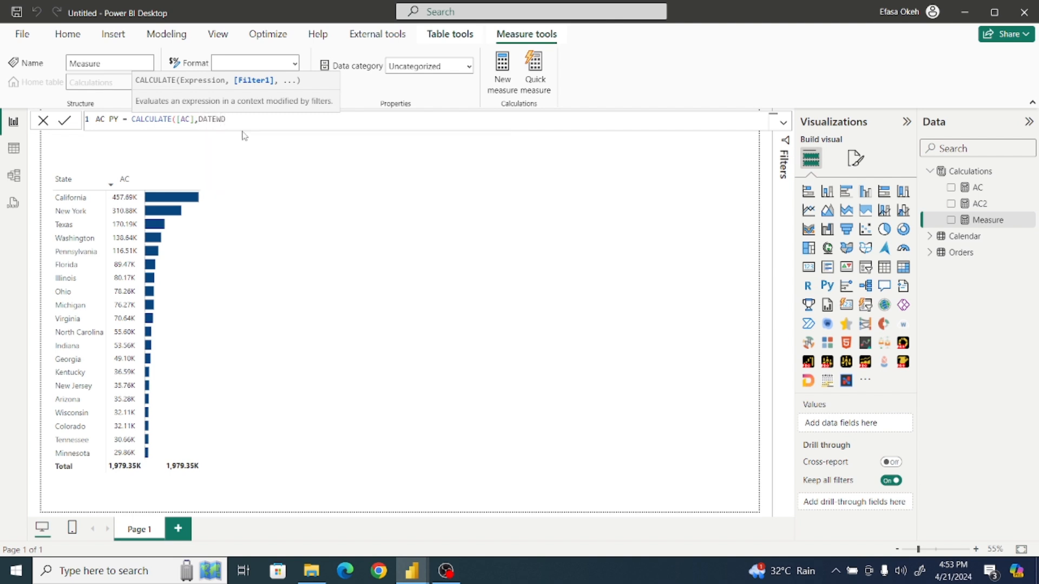
pyautogui.press('BackSpace')
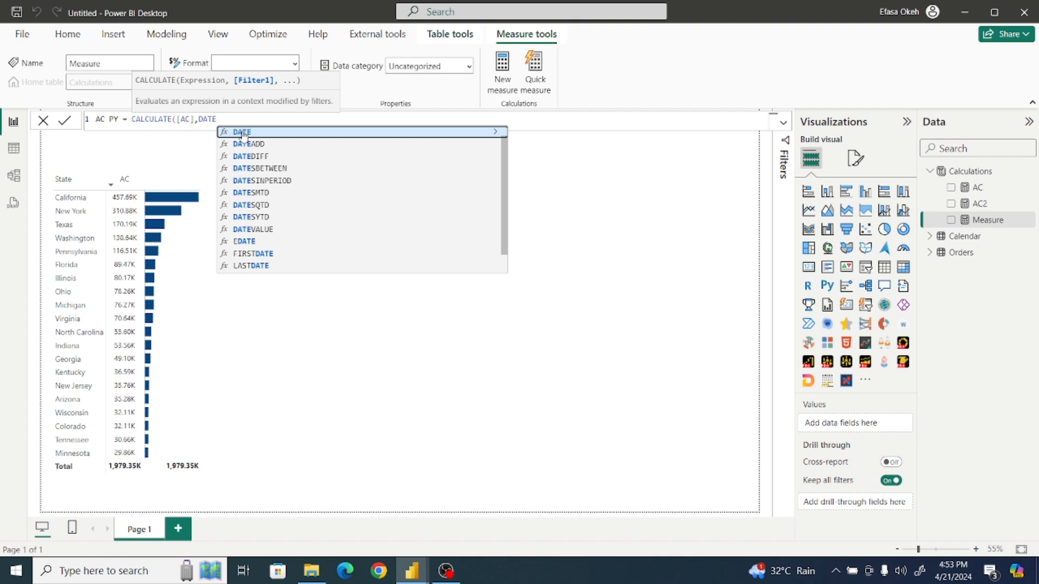
pyautogui.click(273, 145)
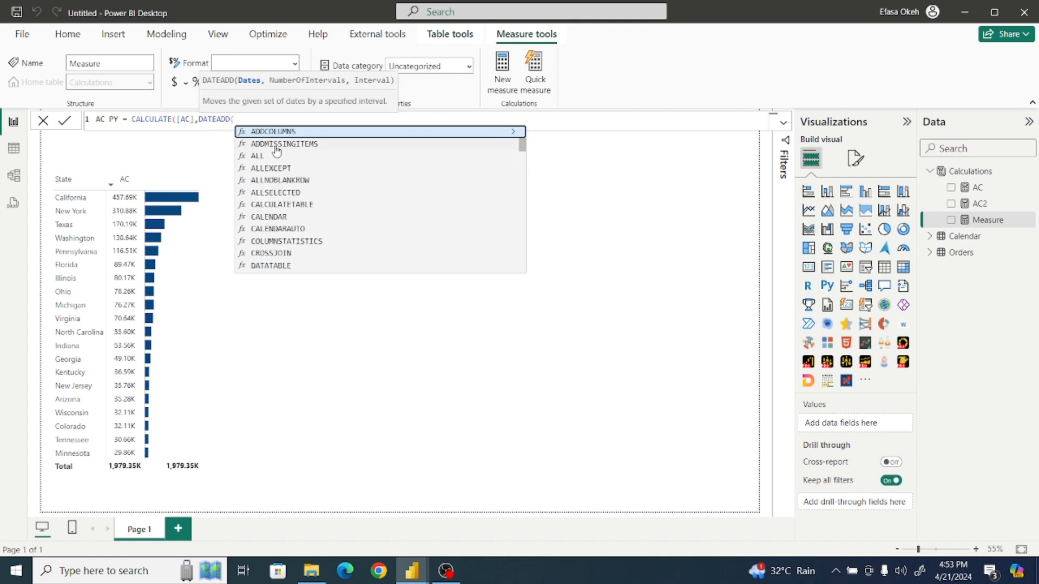
pyautogui.write('Ca')
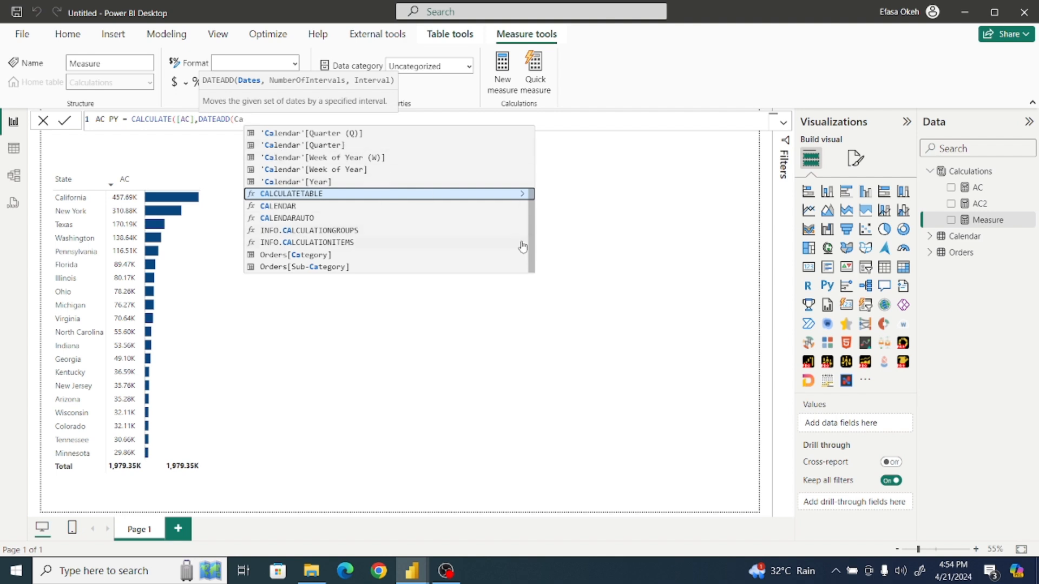
pyautogui.moveTo(529, 247); pyautogui.dragTo(525, 169)
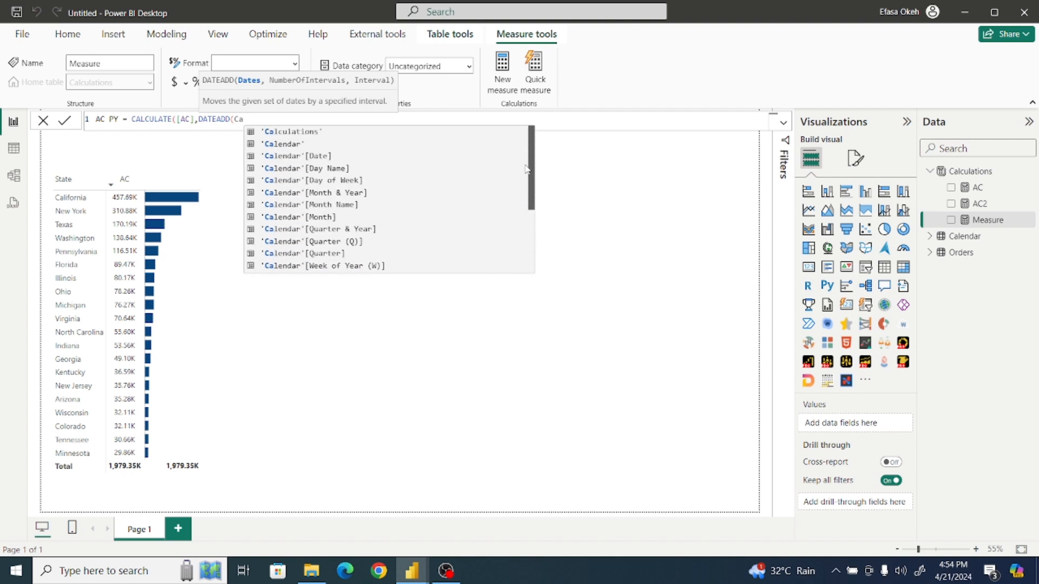
pyautogui.click(331, 156)
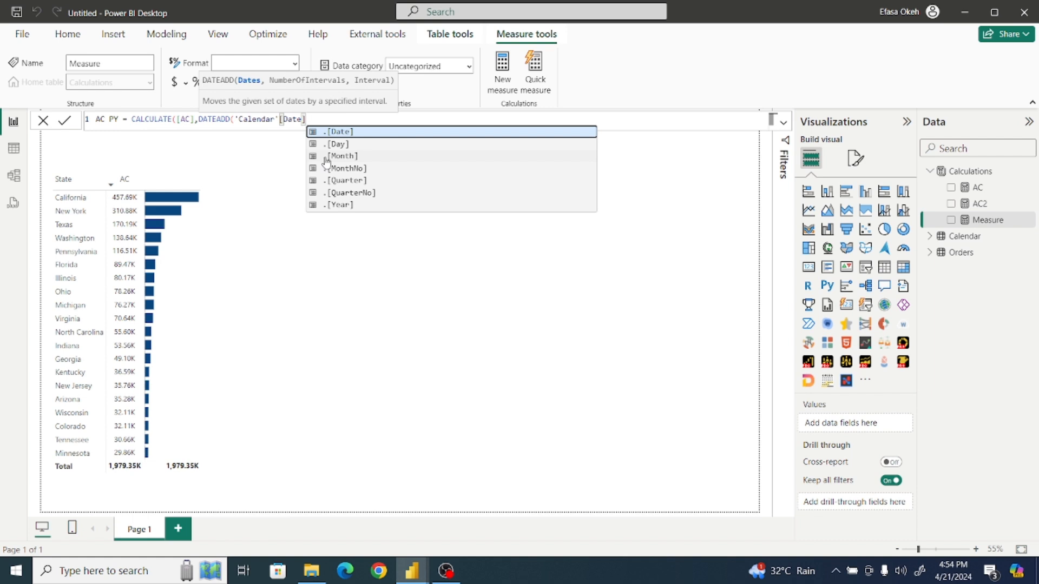
pyautogui.write(',')
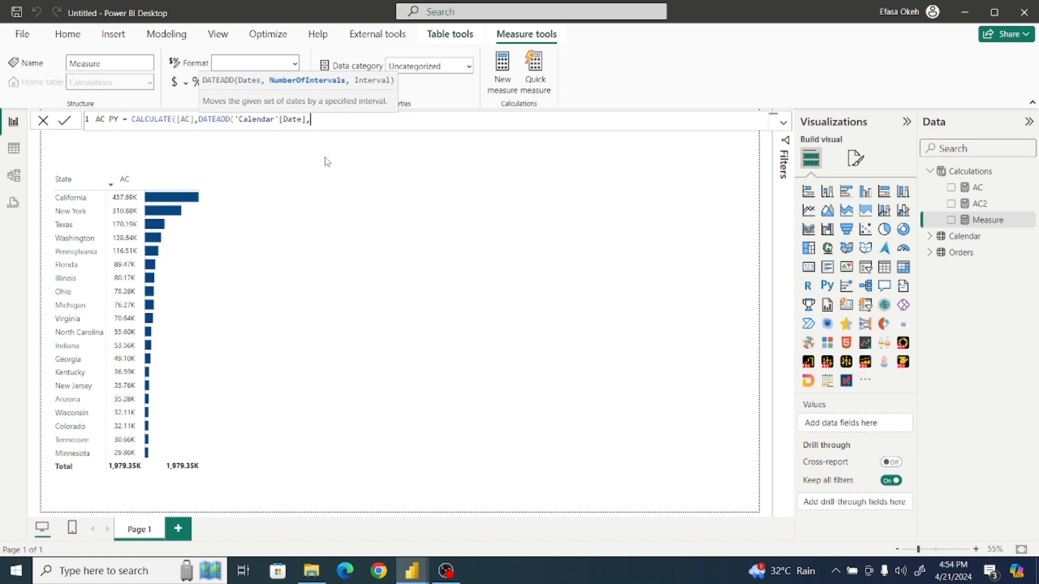
pyautogui.write('-1,')
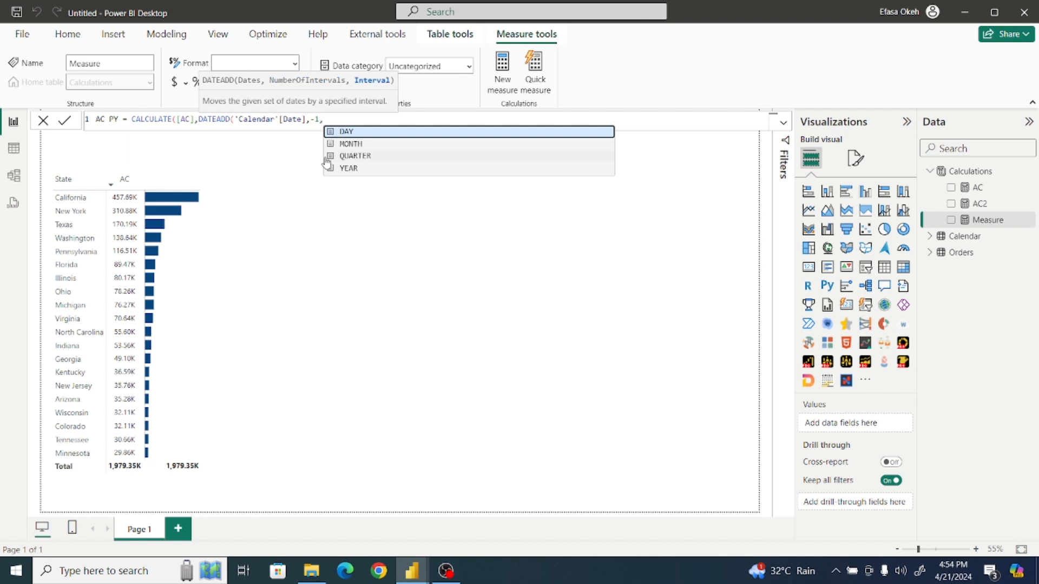
pyautogui.click(348, 168)
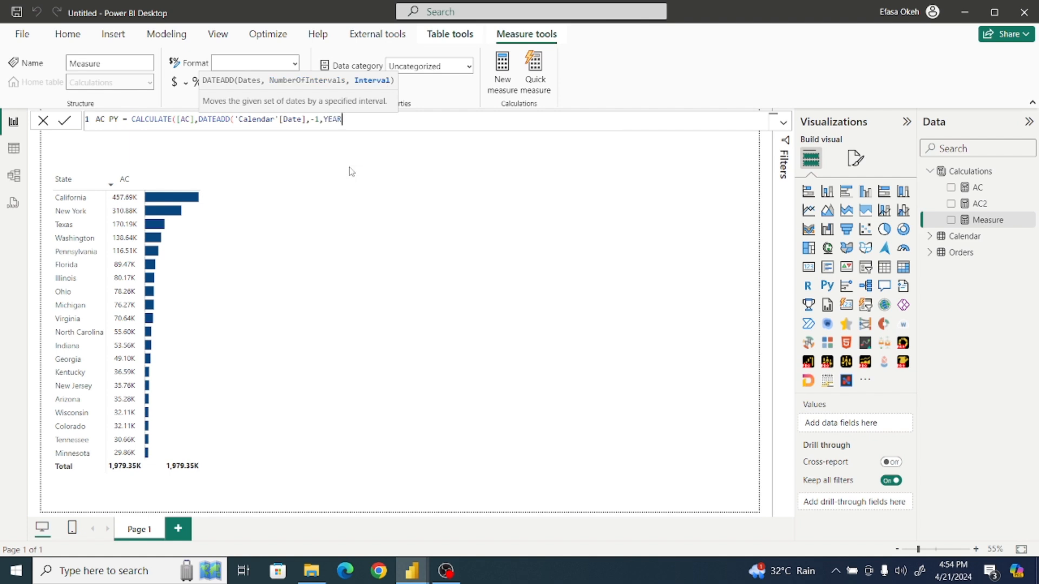
pyautogui.write(')')
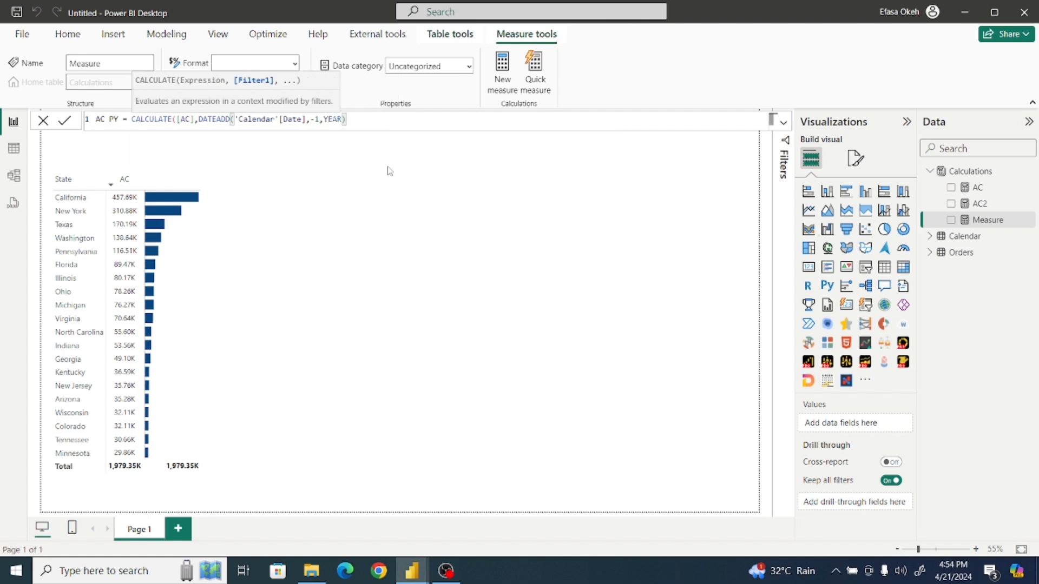
pyautogui.write(')')
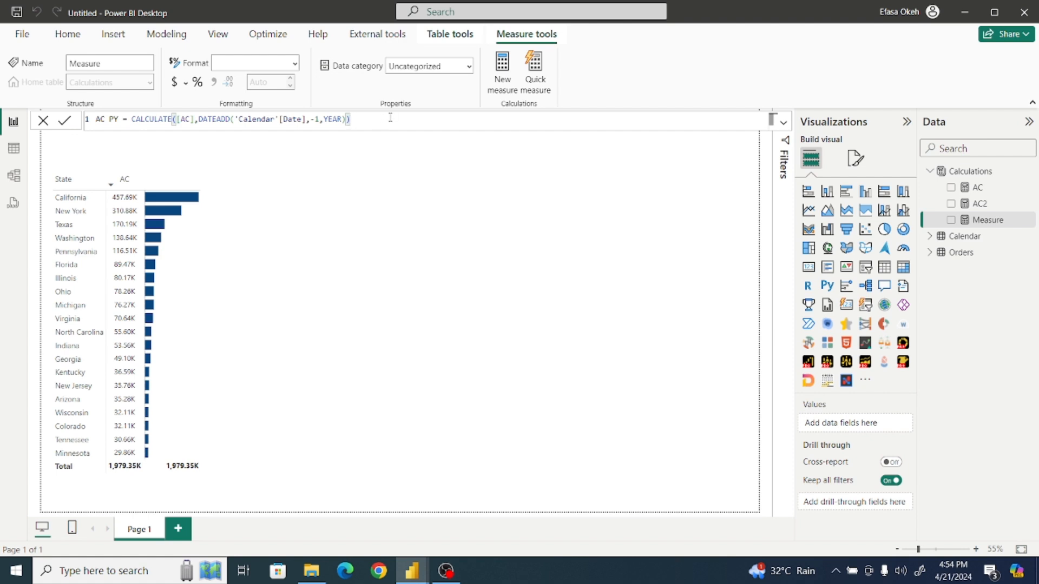
pyautogui.click(67, 123)
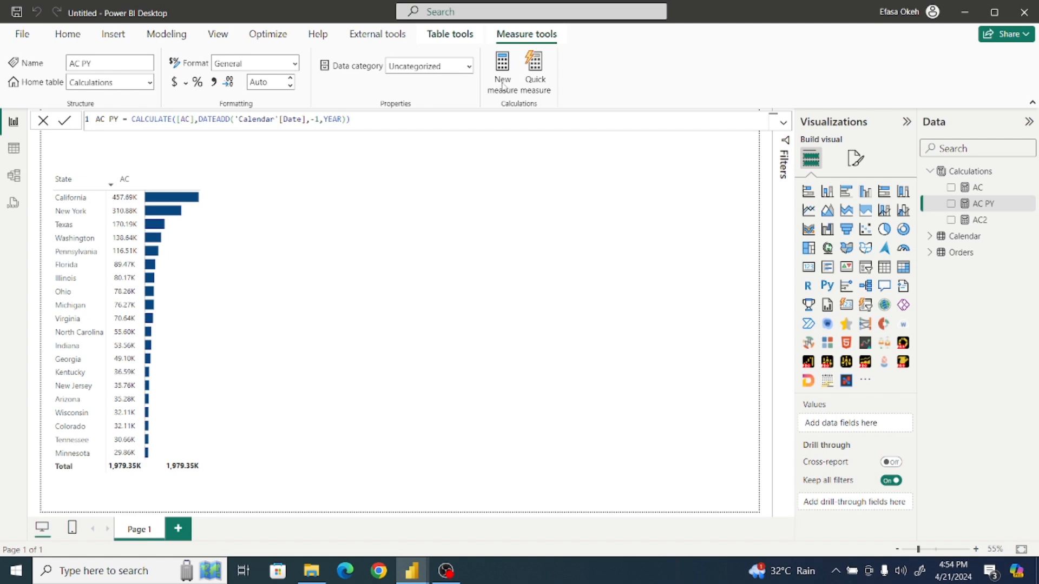
# Step: Create a measure in the Calculations table named AC - AC PY with the formula [AC] - [AC PY]
pyautogui.click(971, 171)
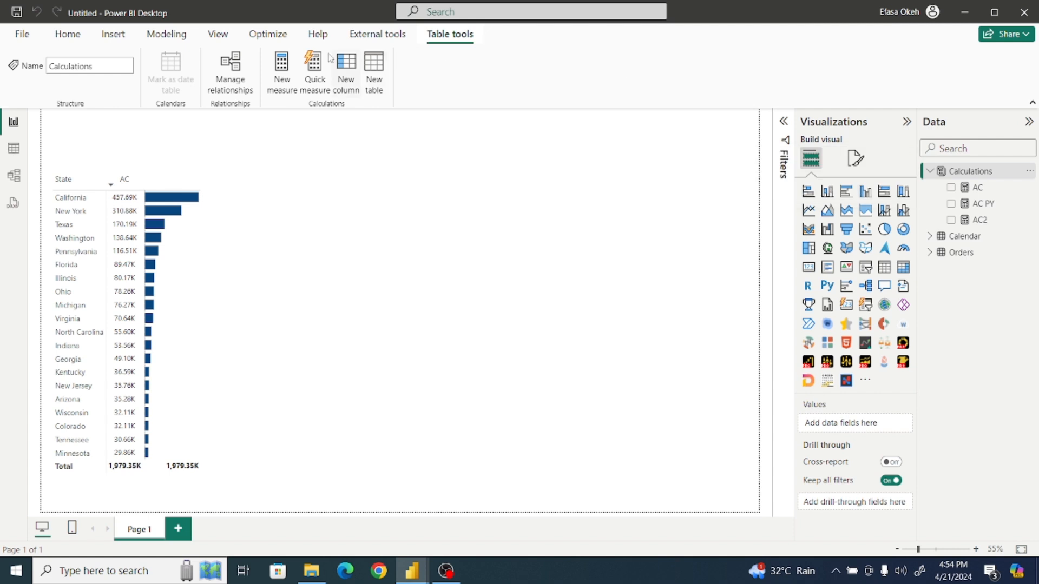
pyautogui.click(281, 67)
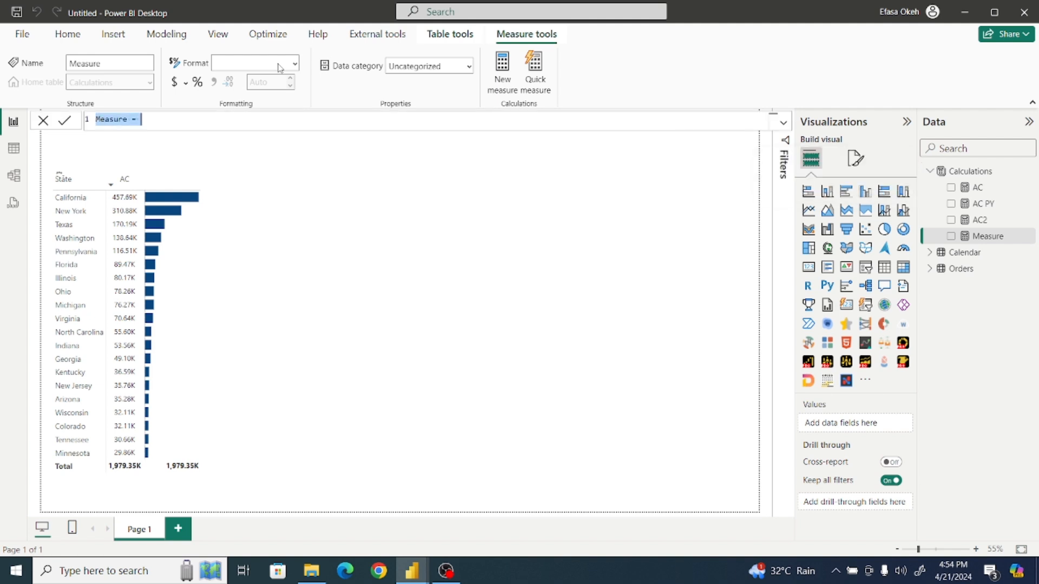
pyautogui.write('AC')
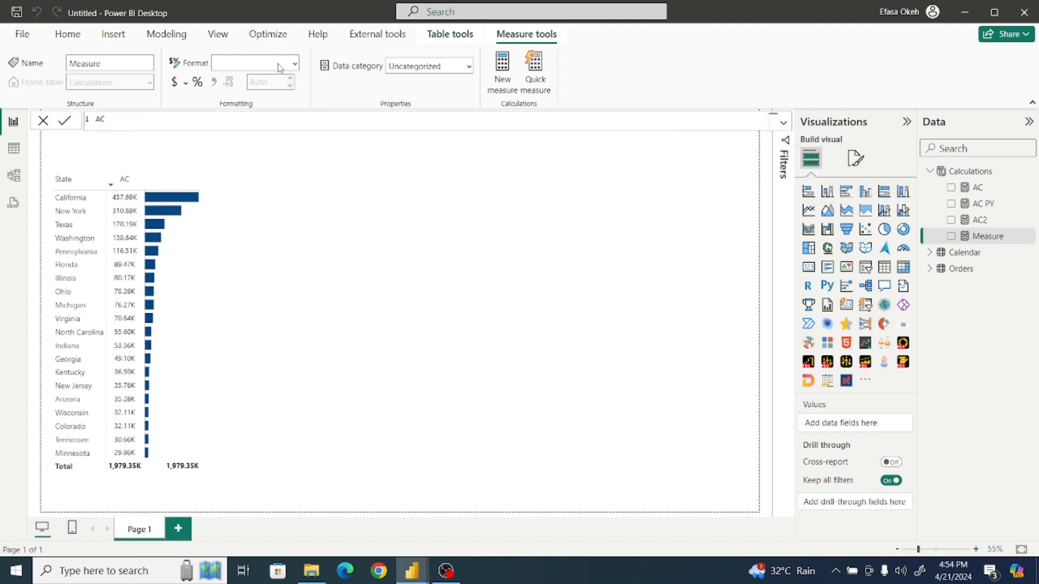
pyautogui.write(' - AC PY = AC')
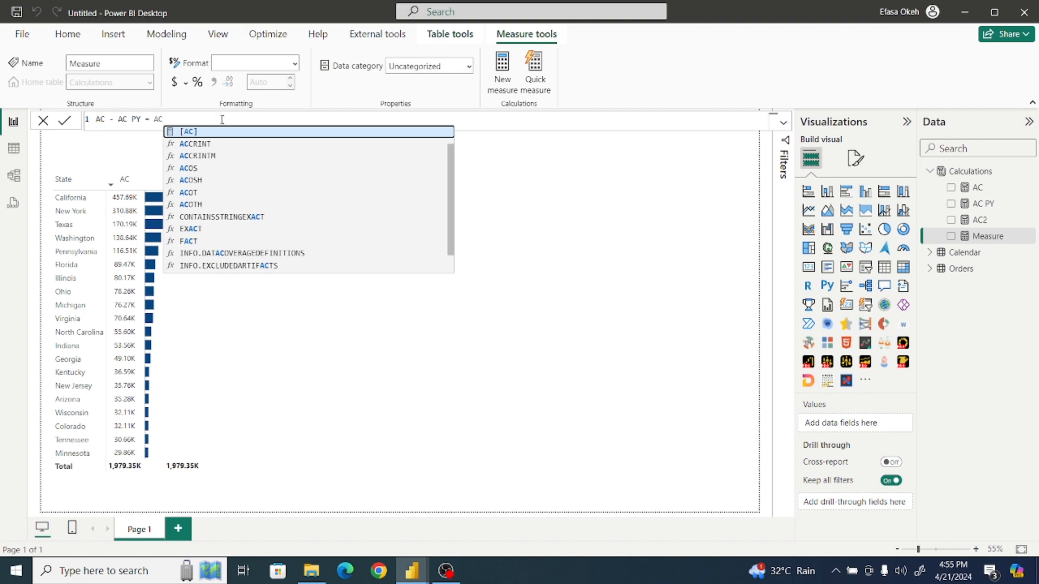
pyautogui.click(213, 134)
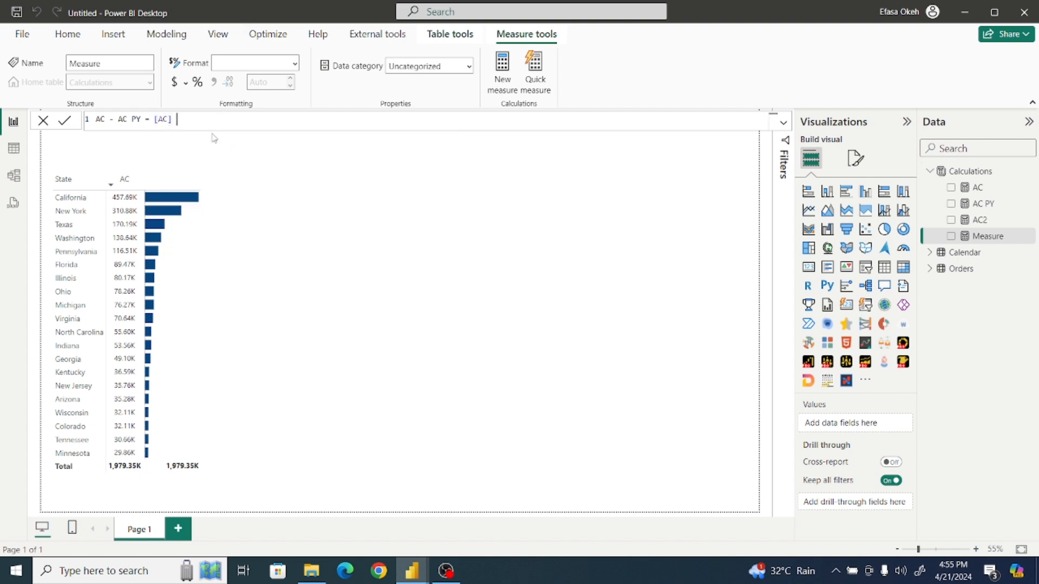
pyautogui.write('- AC')
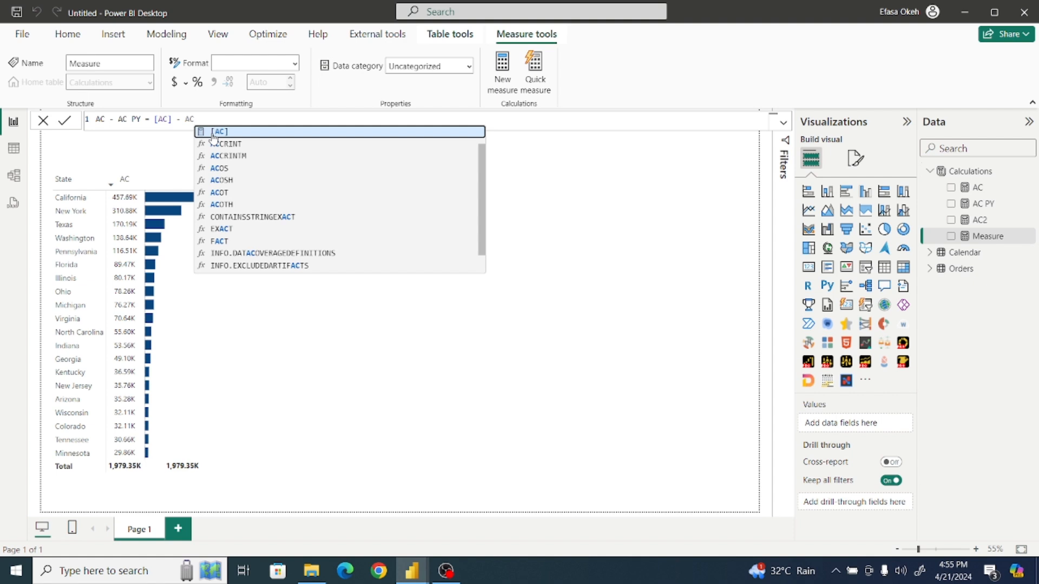
pyautogui.write(' P')
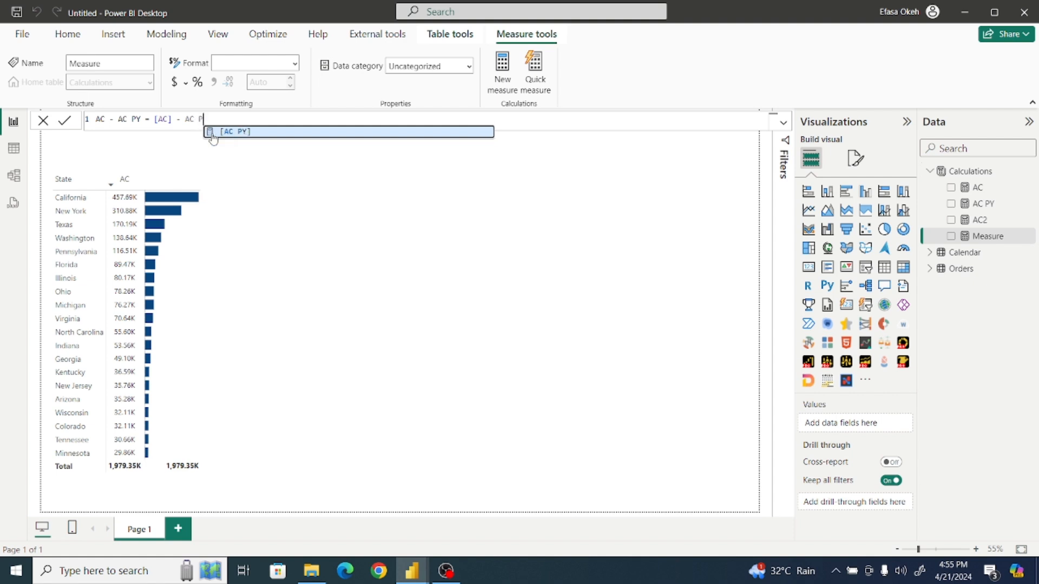
pyautogui.click(252, 133)
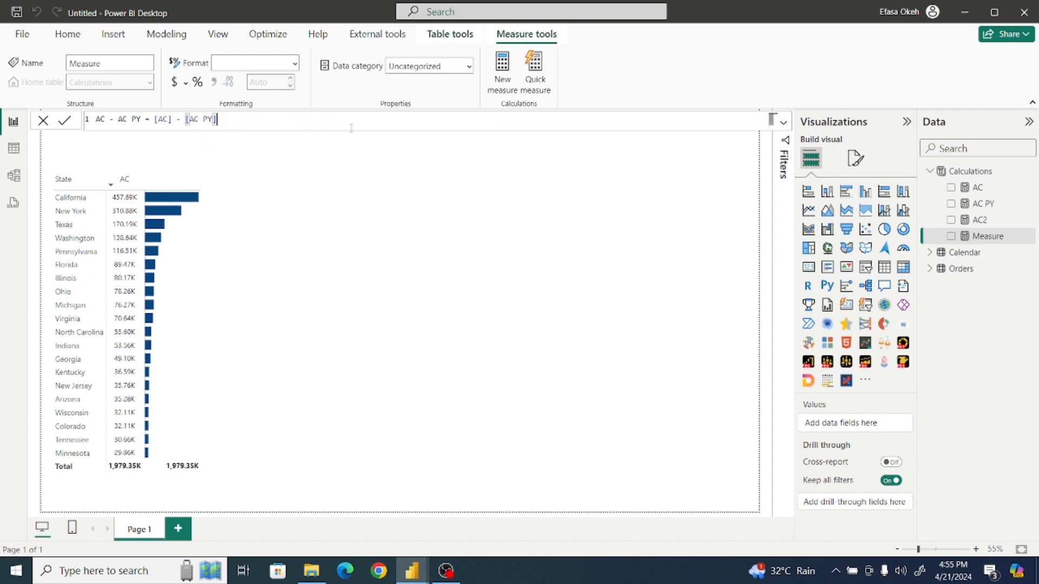
pyautogui.click(63, 121)
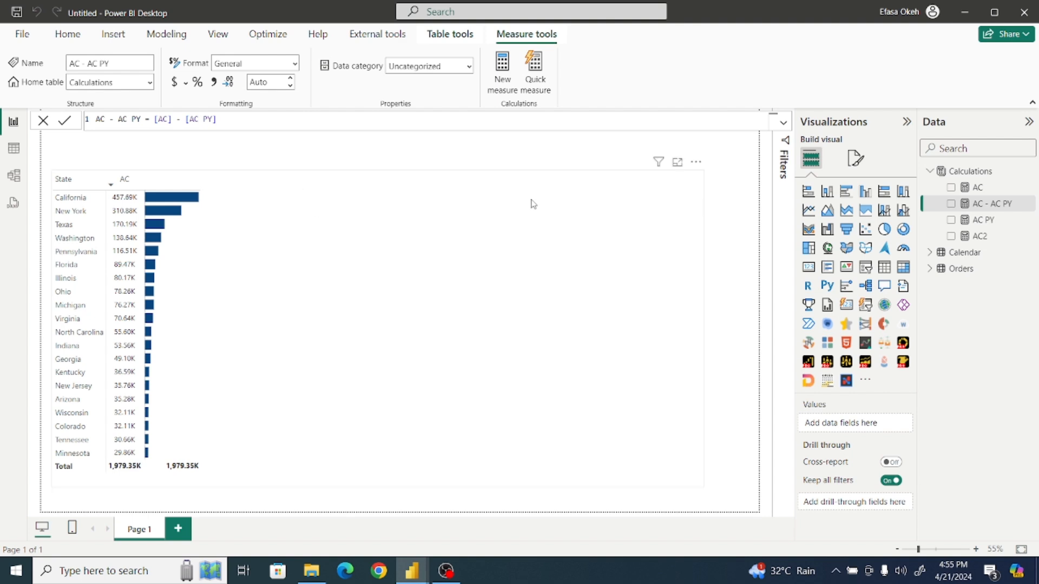
# Step: Add the AC - AC PY measure to the state matrix as a value column
pyautogui.click(730, 217)
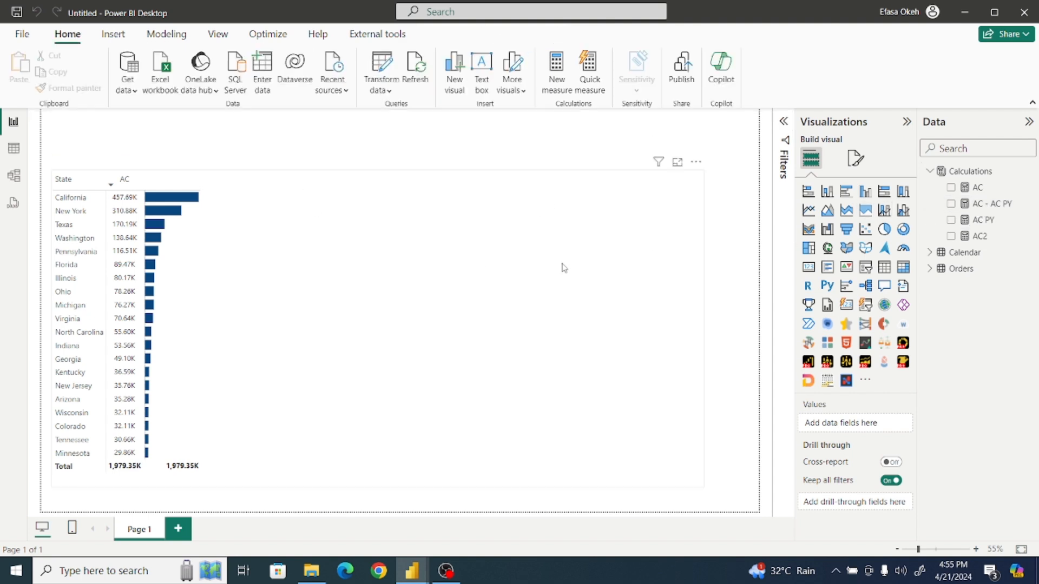
pyautogui.click(656, 257)
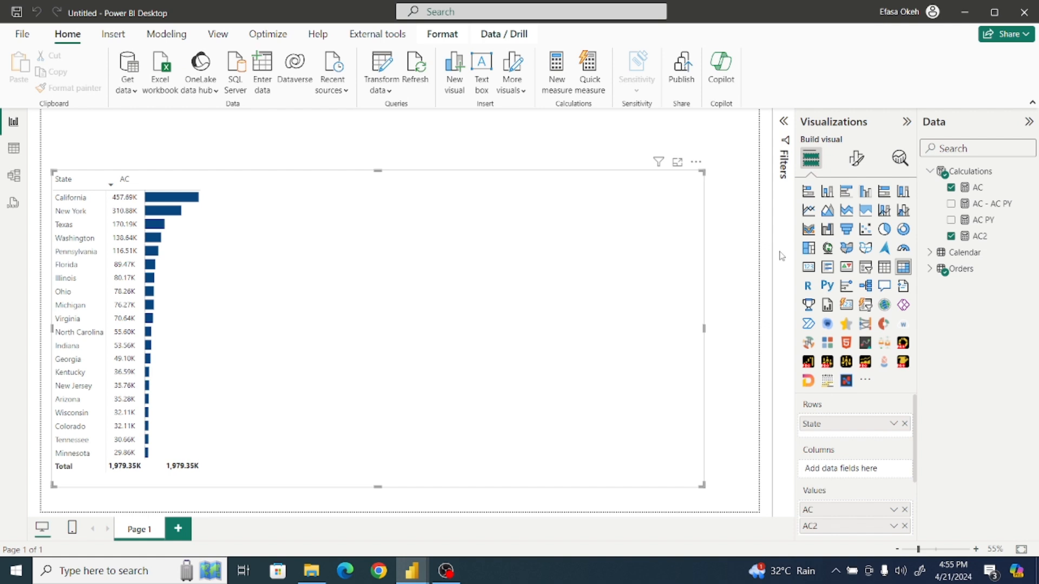
pyautogui.click(951, 204)
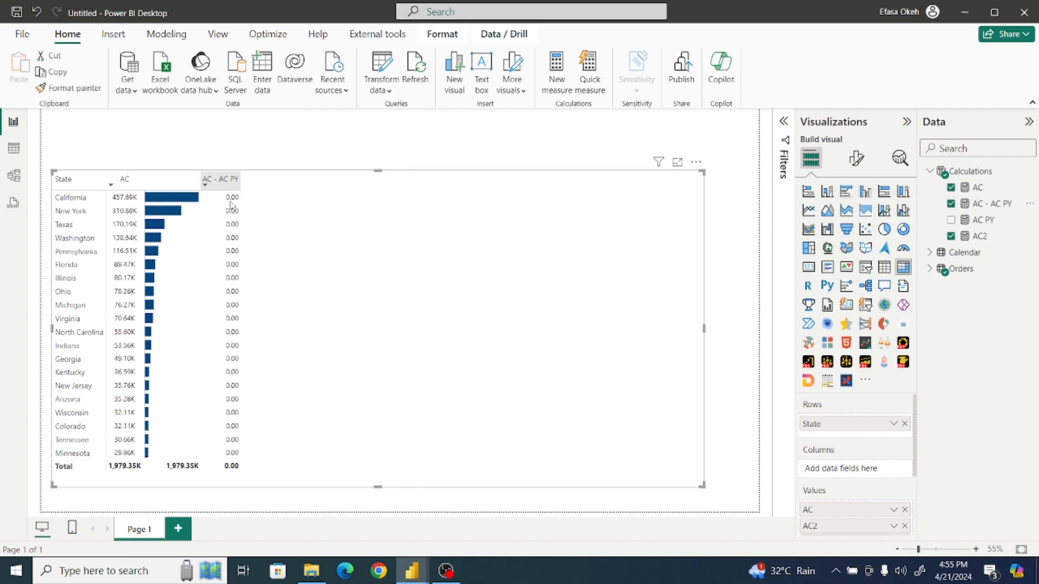
# Step: Add a slicer to the report page using the Year field from the Calendar table
pyautogui.click(346, 141)
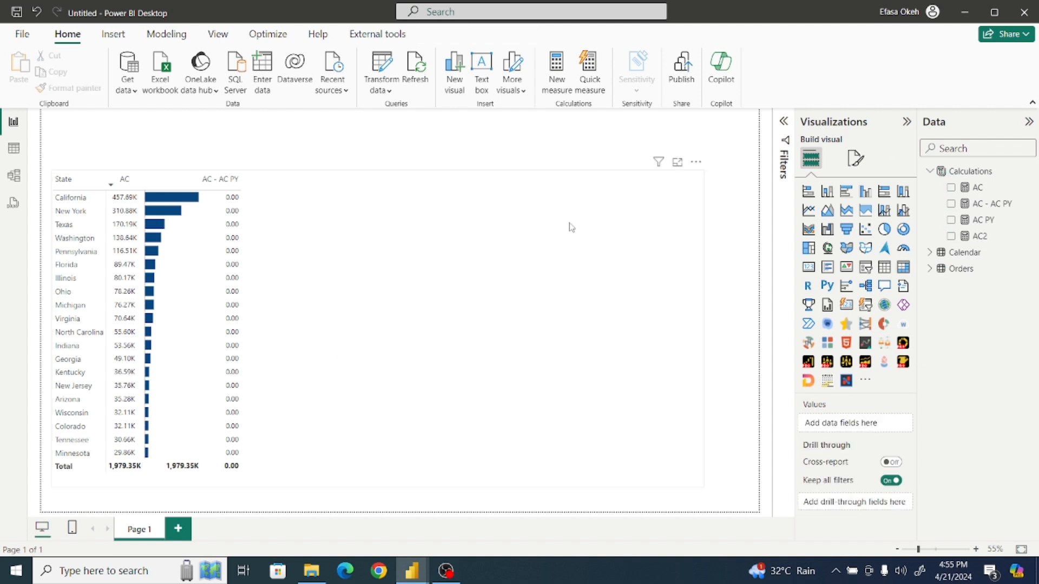
pyautogui.click(938, 172)
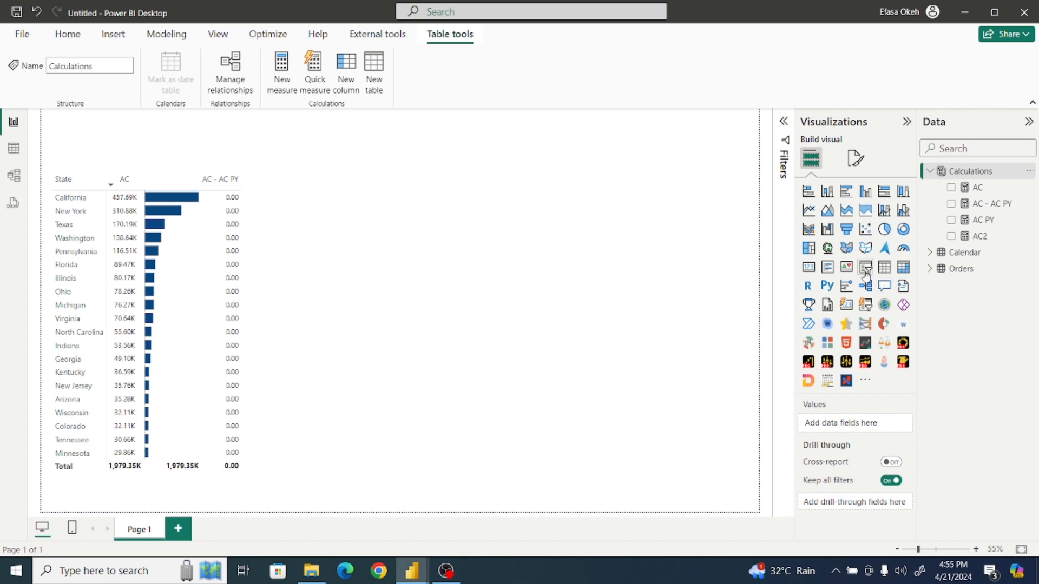
pyautogui.click(865, 267)
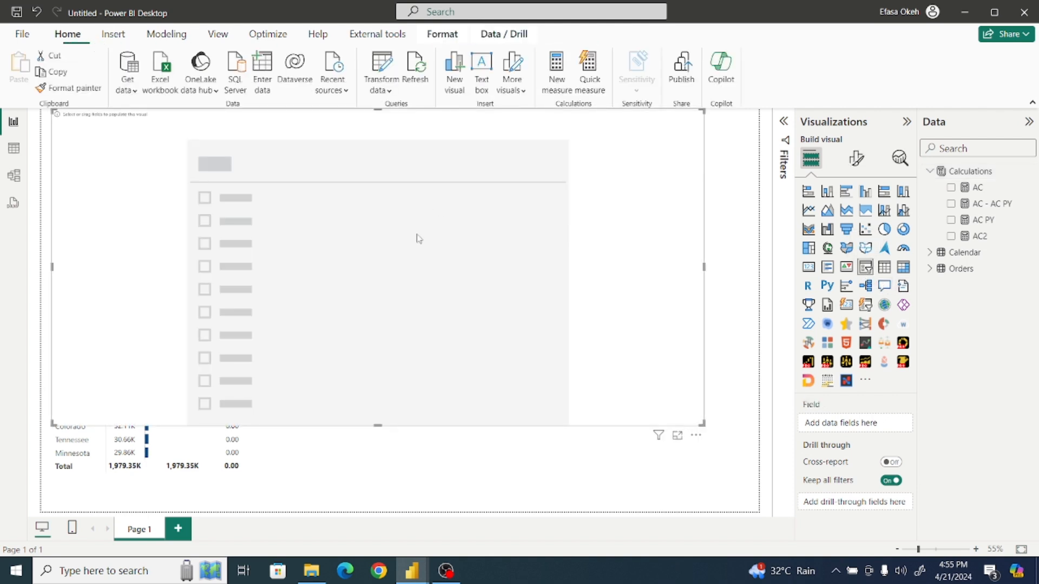
pyautogui.click(930, 171)
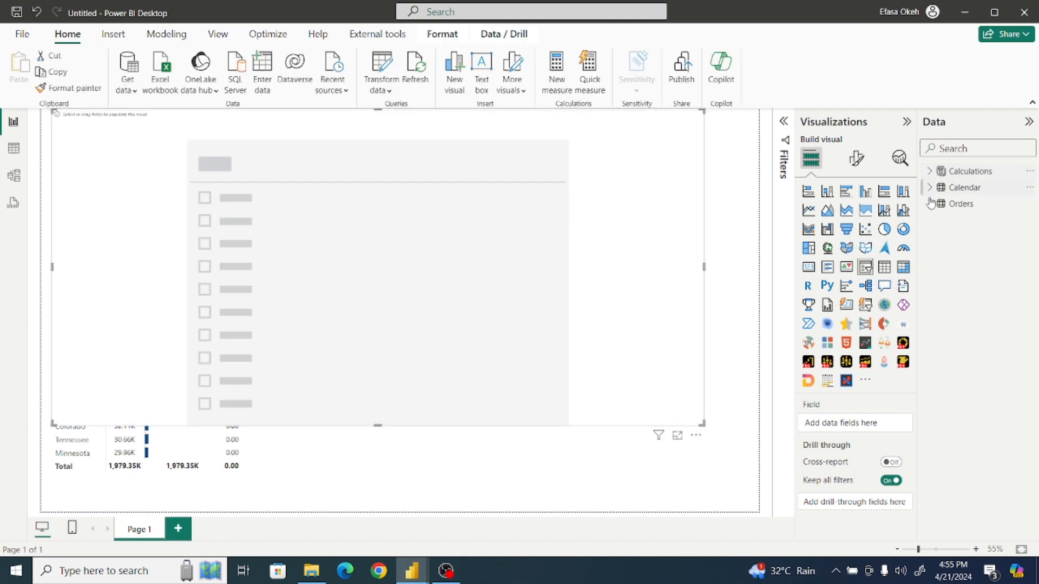
pyautogui.click(930, 188)
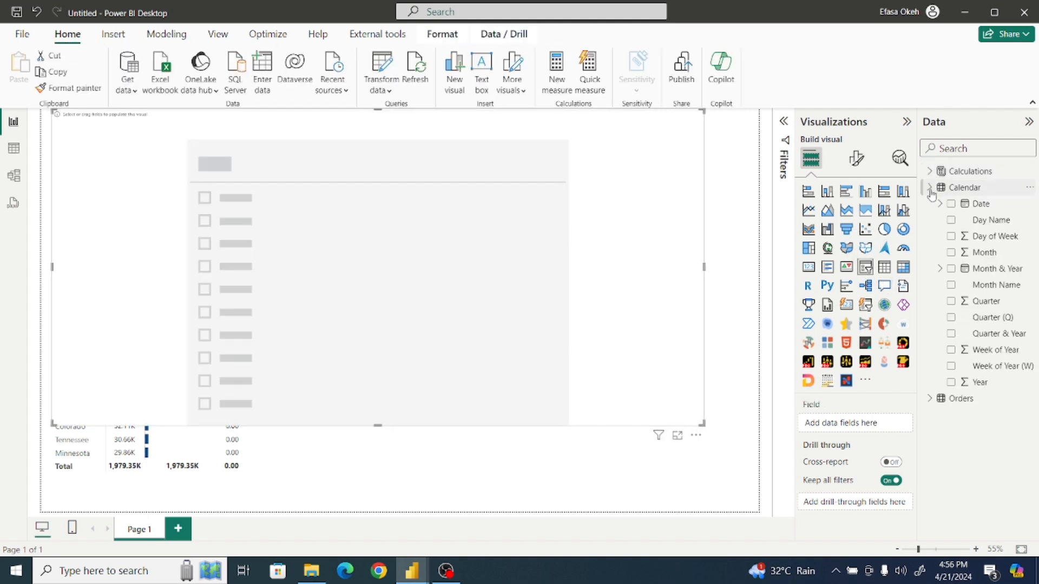
pyautogui.click(951, 382)
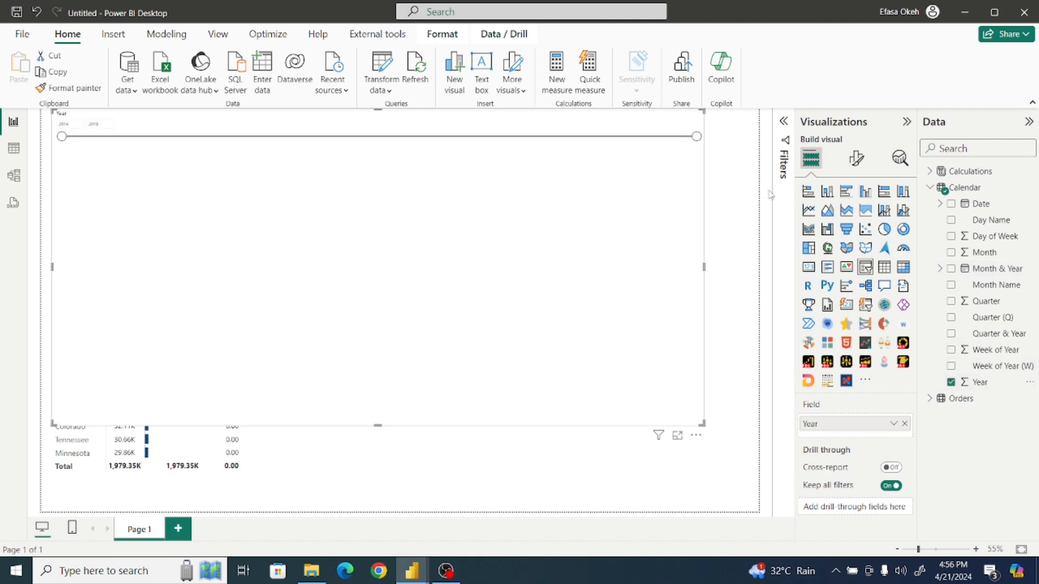
# Step: Set the Year slicer's style to Vertical list and shrink the slicer to fit above the state matrix
pyautogui.click(854, 160)
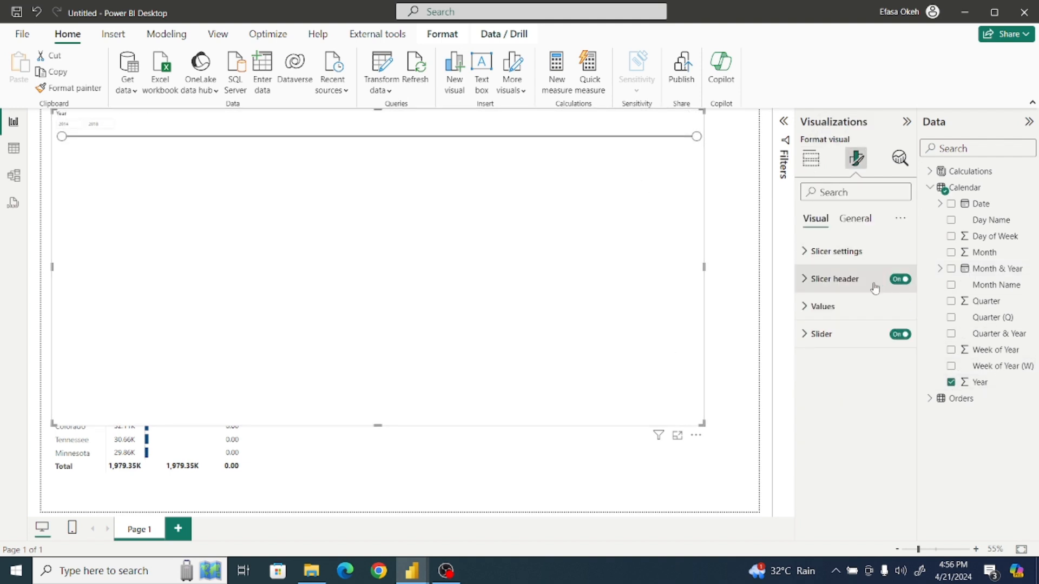
pyautogui.click(827, 252)
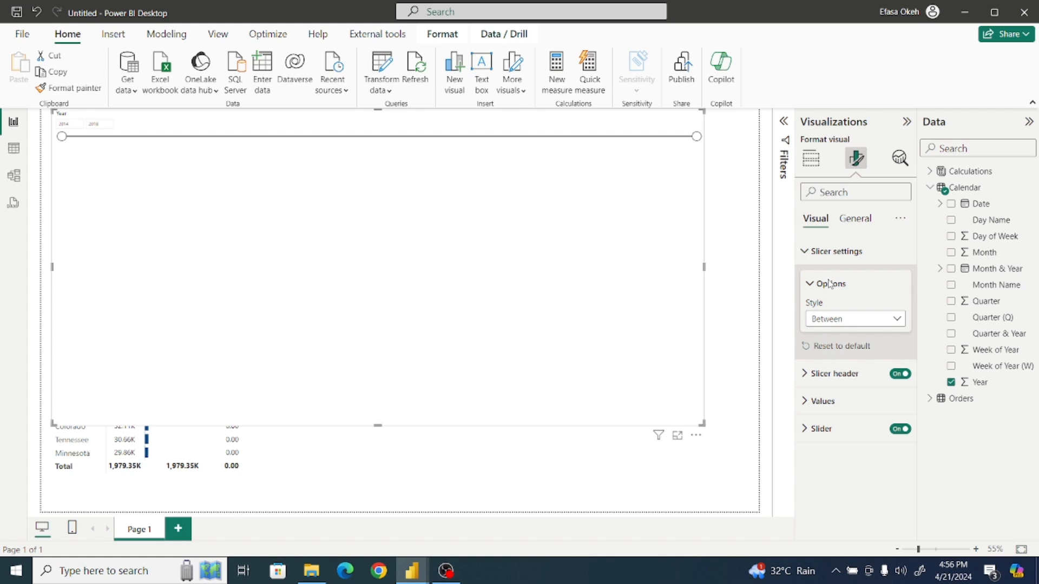
pyautogui.click(828, 319)
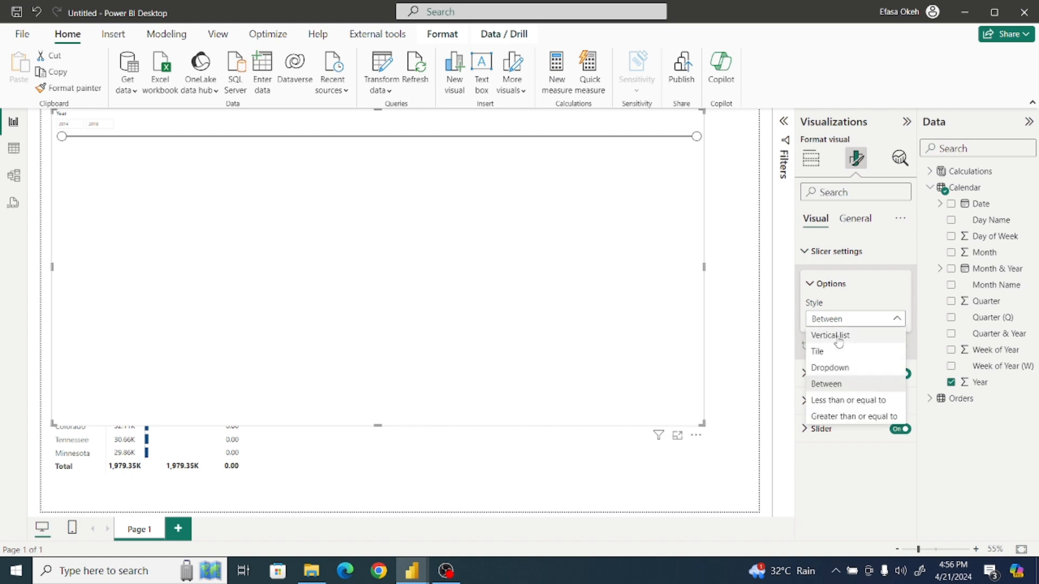
pyautogui.click(832, 335)
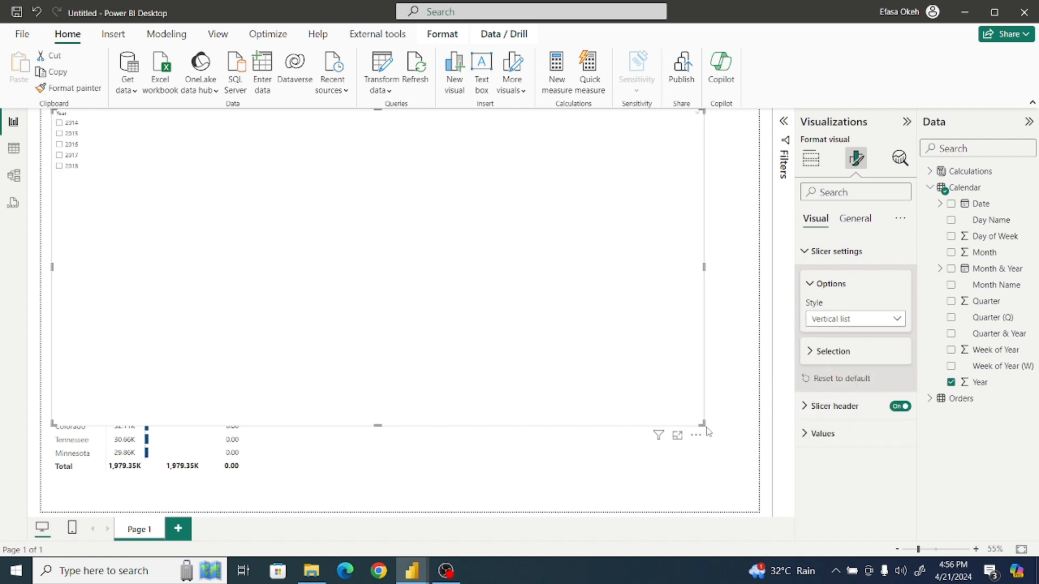
pyautogui.moveTo(703, 425); pyautogui.dragTo(678, 354)
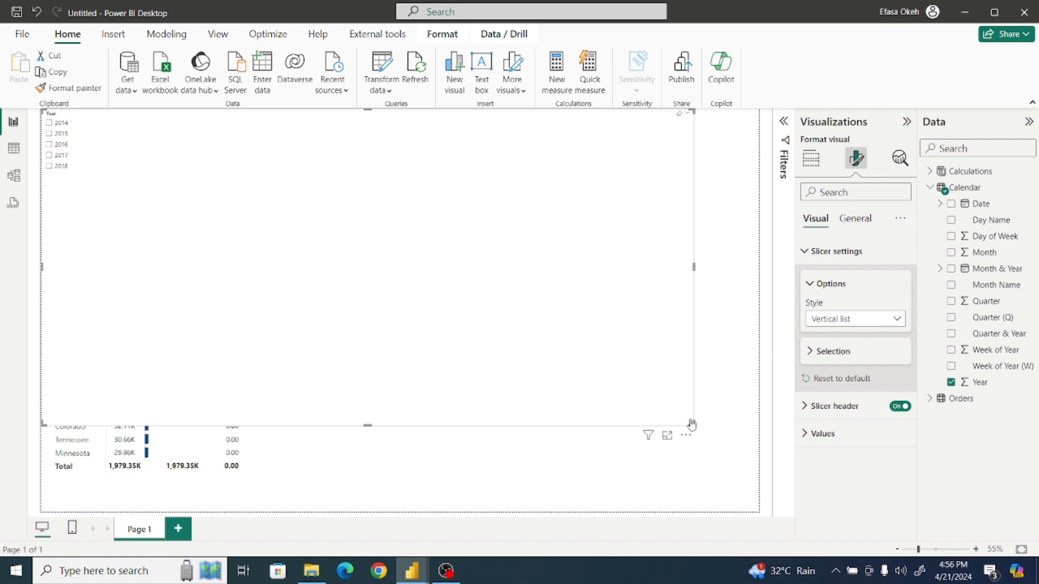
pyautogui.moveTo(687, 422); pyautogui.dragTo(299, 168)
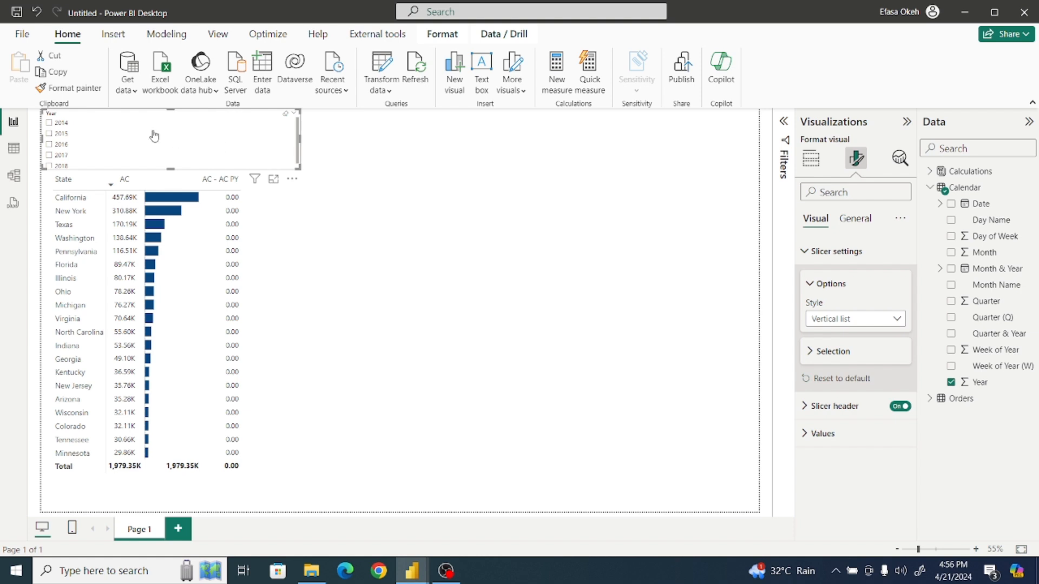
# Step: Filter the matrix by 2014 and switch to 2015 in the Year slicer, and make the slicer slightly smaller
pyautogui.click(49, 123)
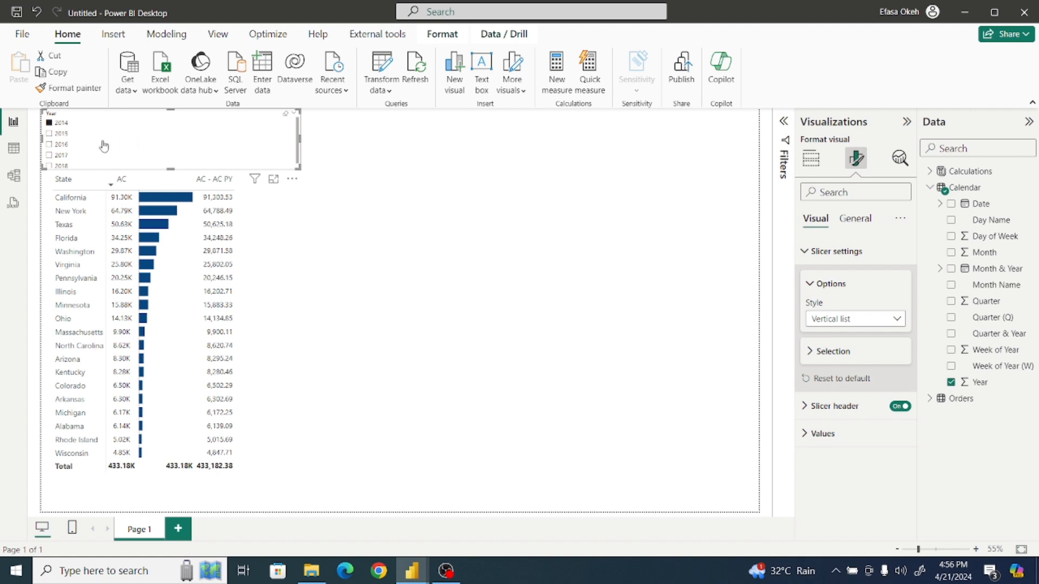
pyautogui.click(50, 134)
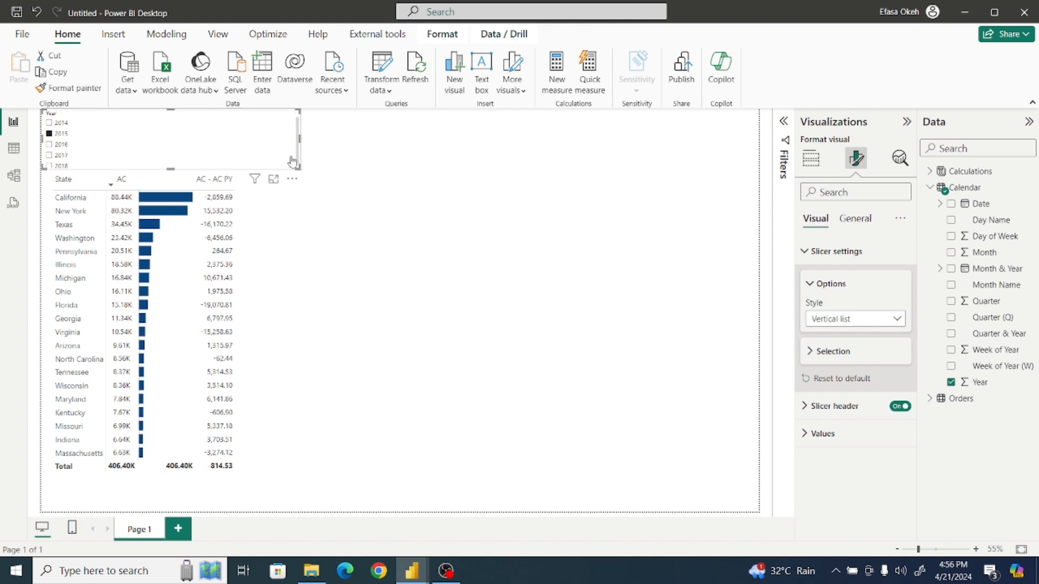
pyautogui.moveTo(298, 169); pyautogui.dragTo(276, 162)
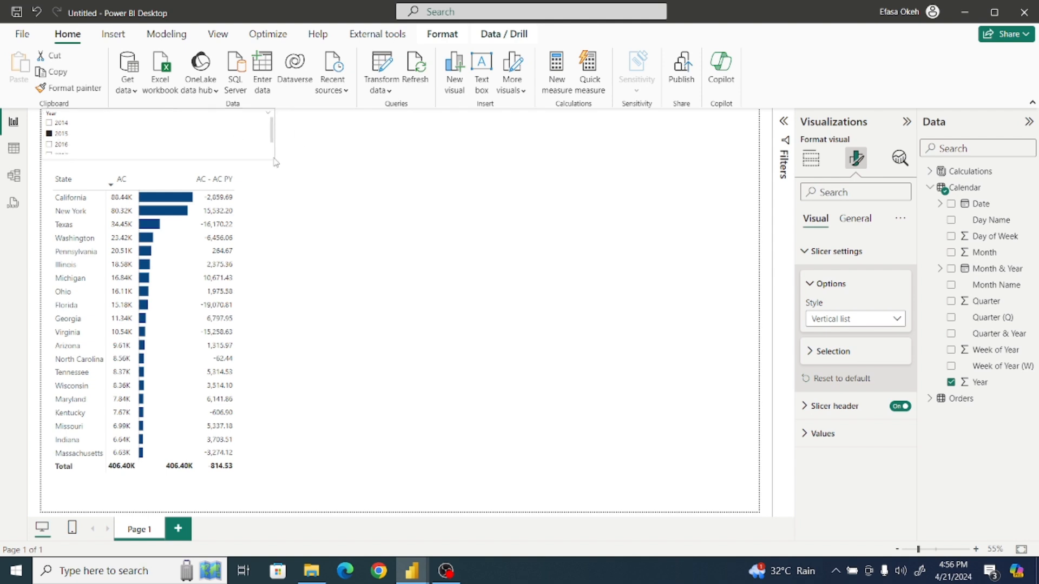
pyautogui.click(481, 138)
# Step: Rename the AC - AC PY value in the state matrix to △PY, using the triangle symbol, and widen its column slightly
pyautogui.click(415, 225)
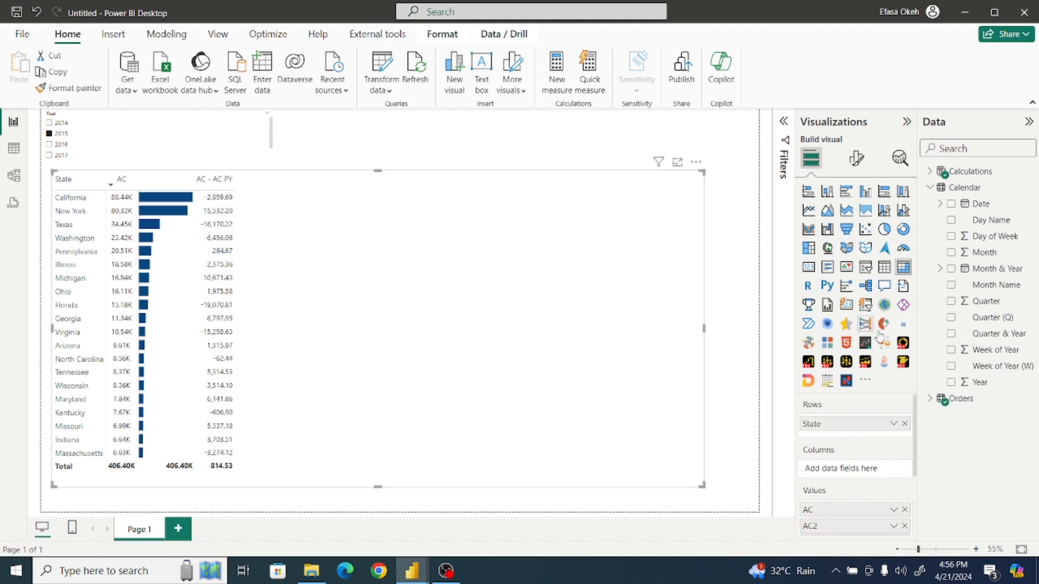
pyautogui.moveTo(915, 409); pyautogui.dragTo(918, 448)
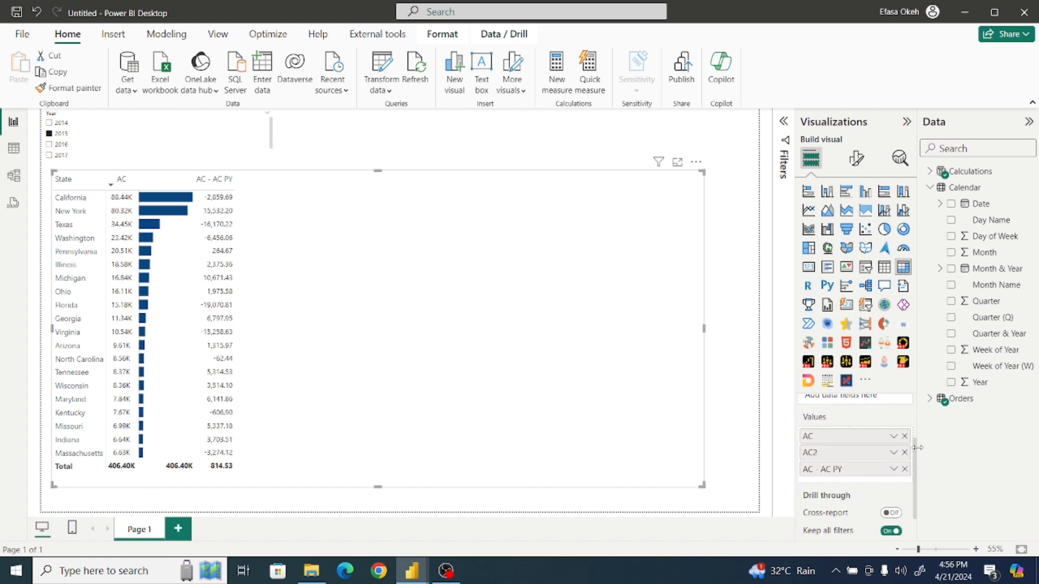
pyautogui.doubleClick(828, 470)
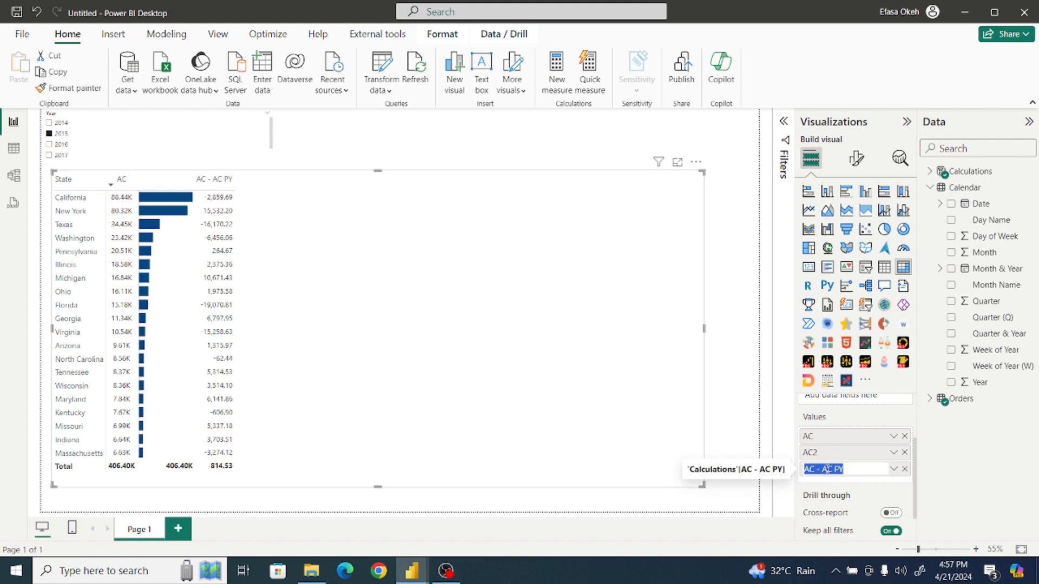
pyautogui.press('BackSpace')
pyautogui.press('super+period')
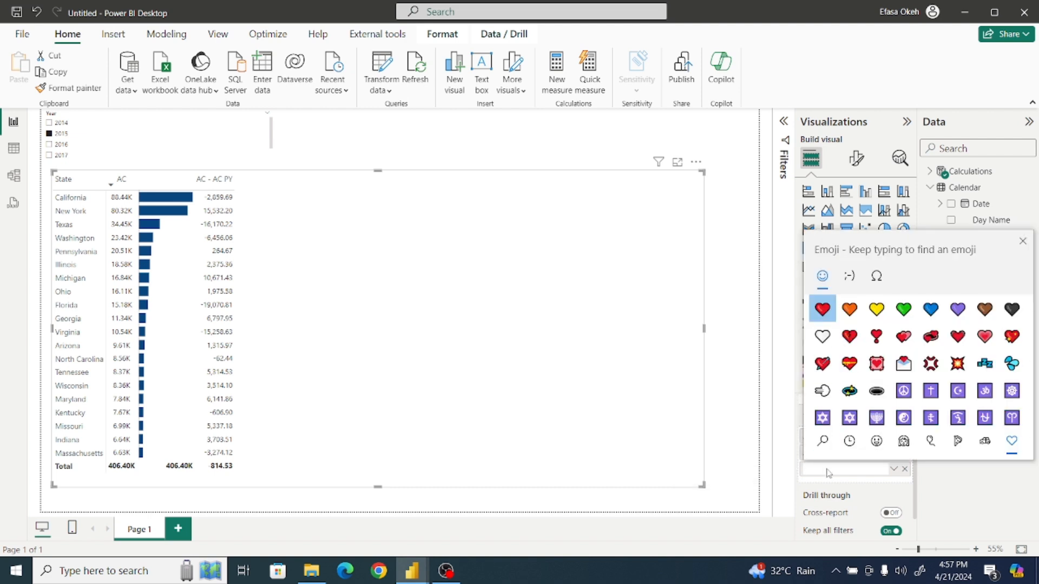
pyautogui.click(875, 282)
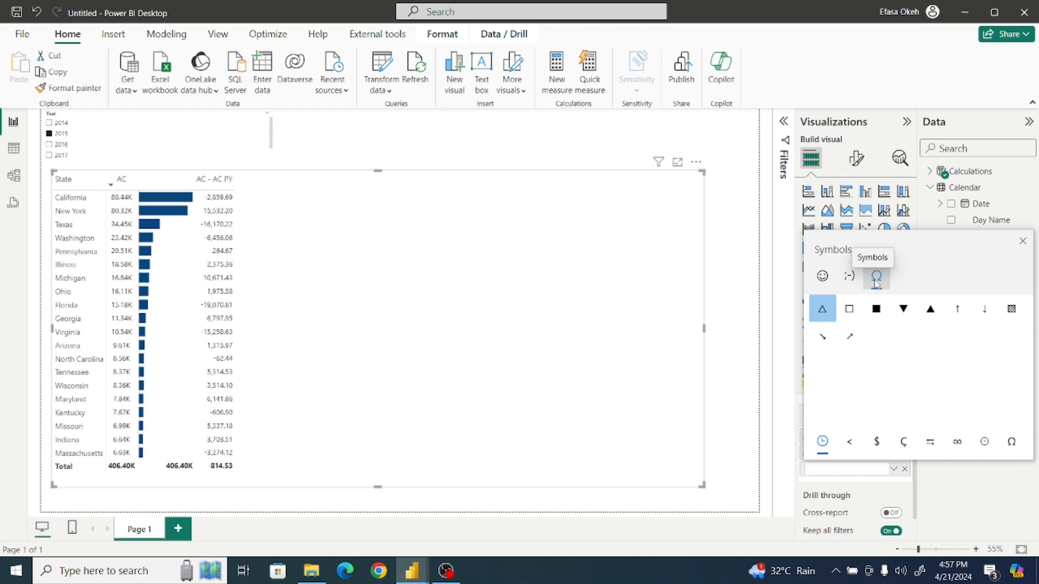
pyautogui.click(823, 313)
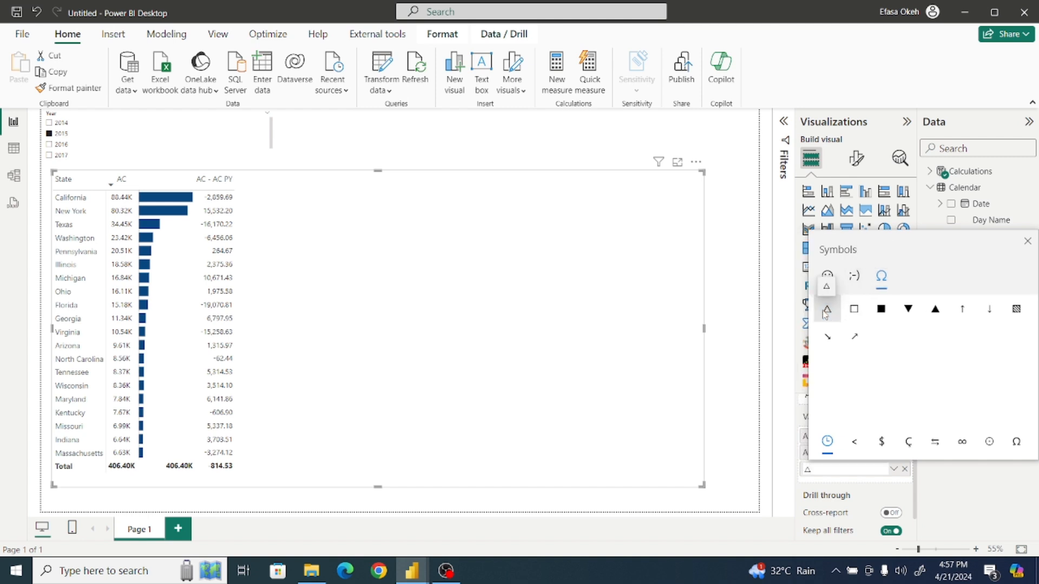
pyautogui.click(817, 470)
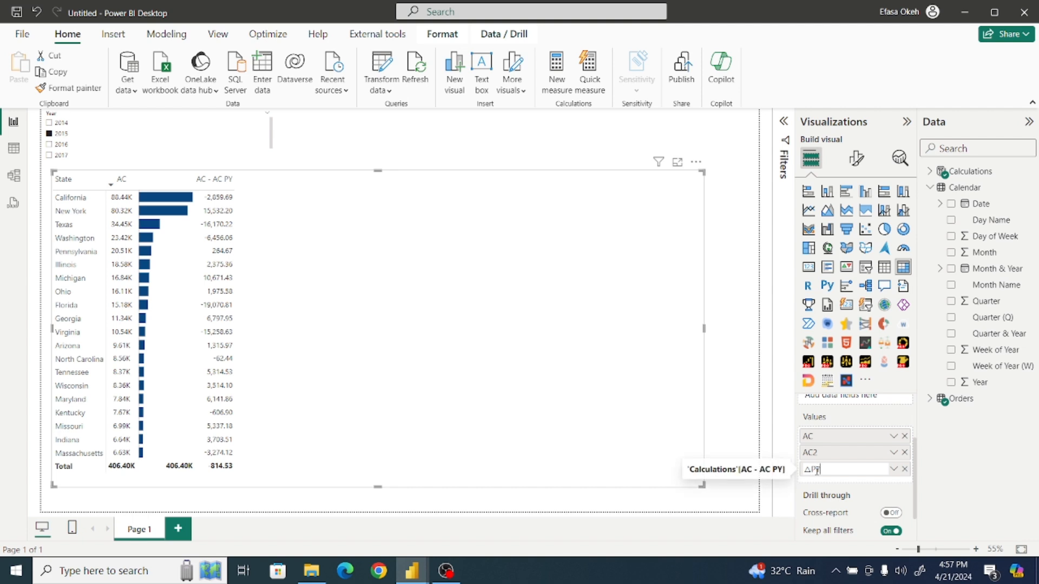
pyautogui.press('Return')
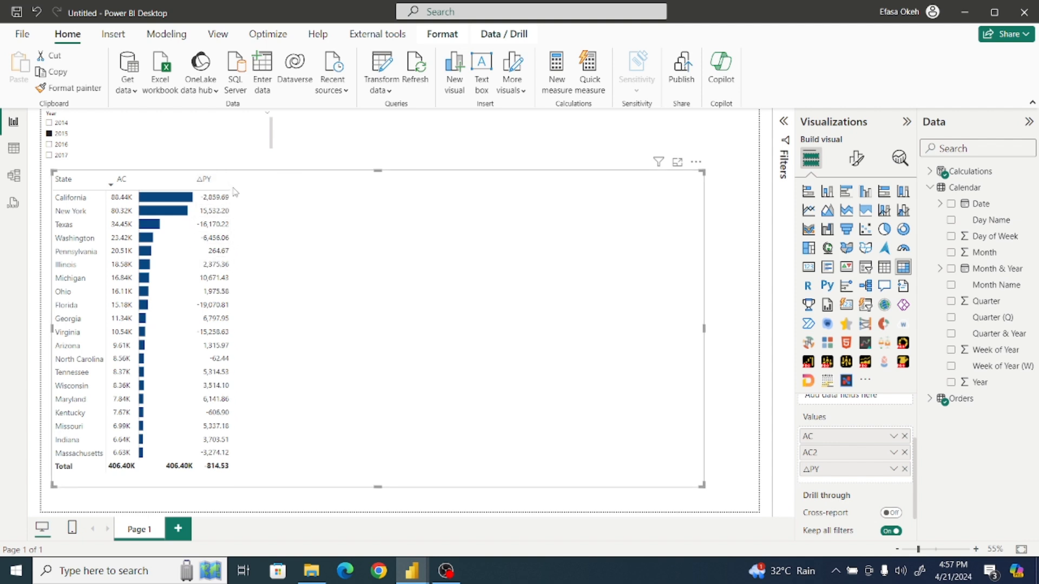
pyautogui.moveTo(228, 182); pyautogui.dragTo(234, 182)
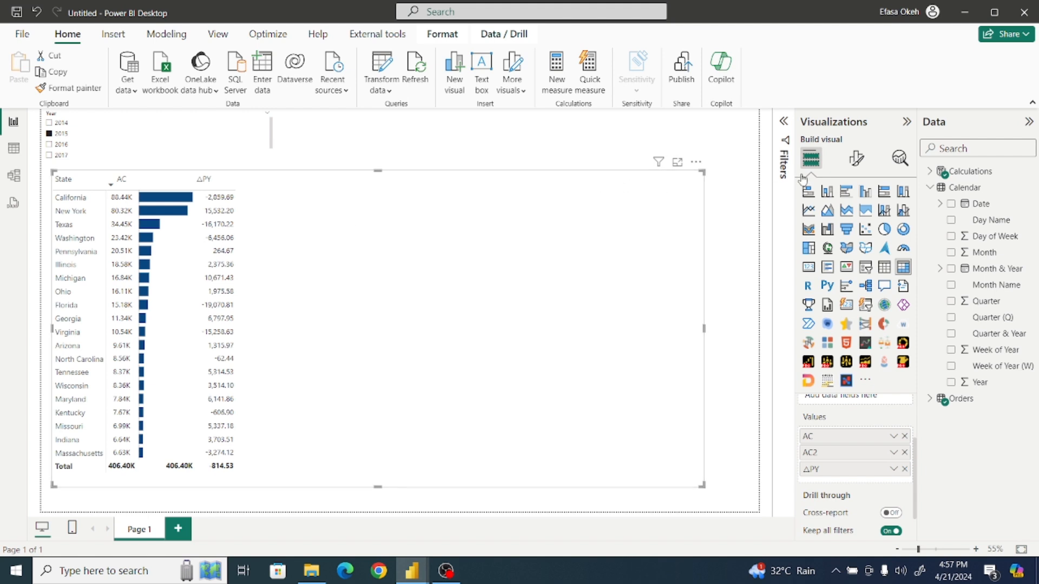
# Step: Apply the AC2 column's specific formatting to subtotals, total and values as well, and center its alignment
pyautogui.click(863, 164)
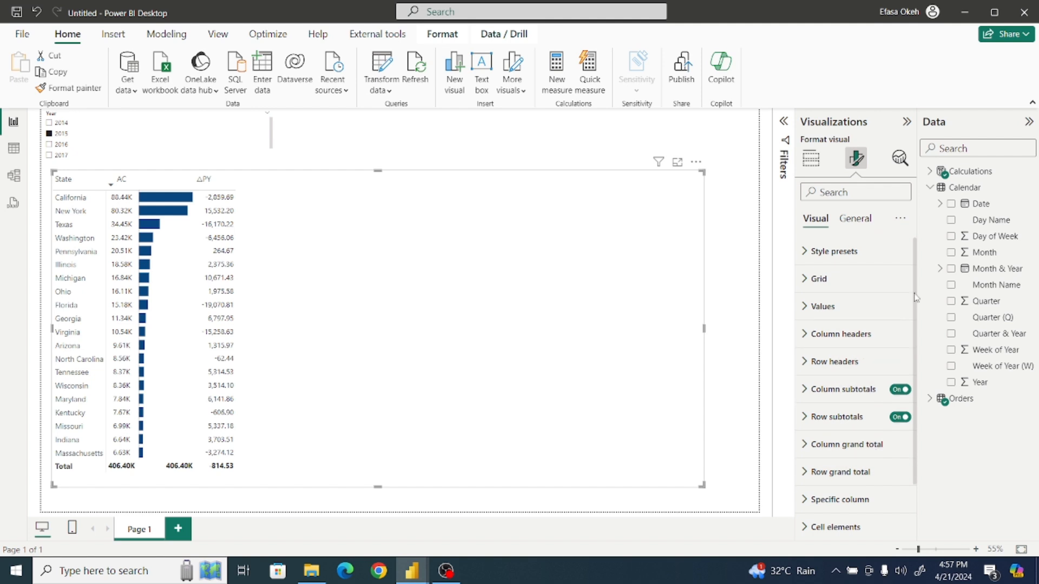
pyautogui.scroll(-2, 916, 297)
pyautogui.click(854, 440)
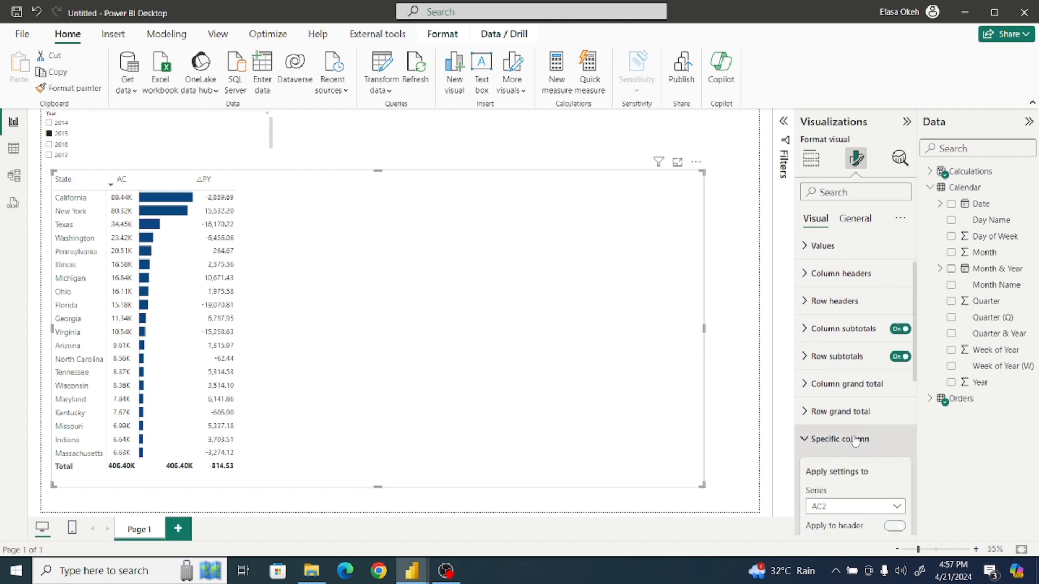
pyautogui.scroll(-5, 876, 357)
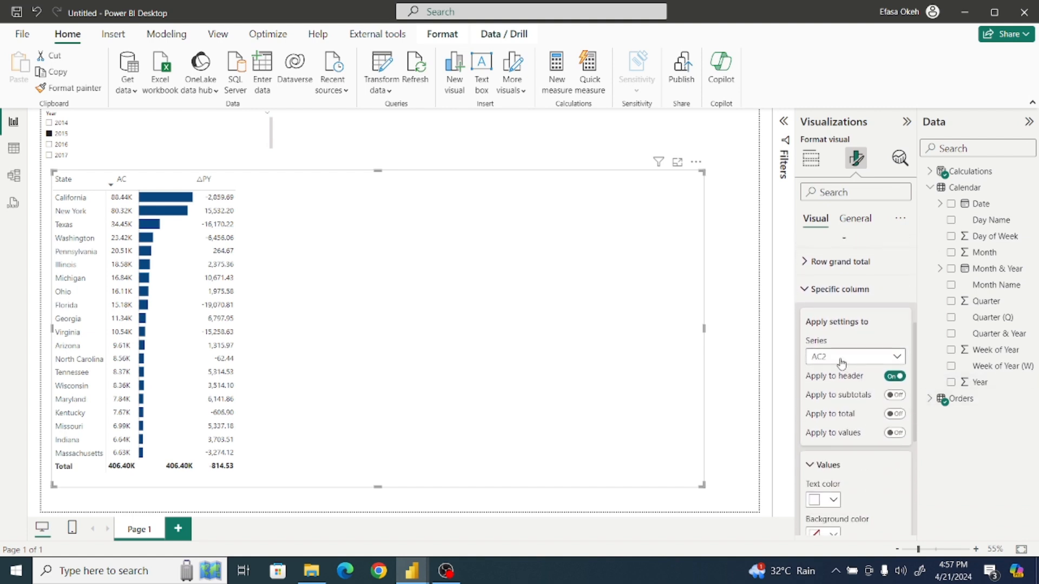
pyautogui.click(895, 395)
pyautogui.click(895, 413)
pyautogui.click(895, 433)
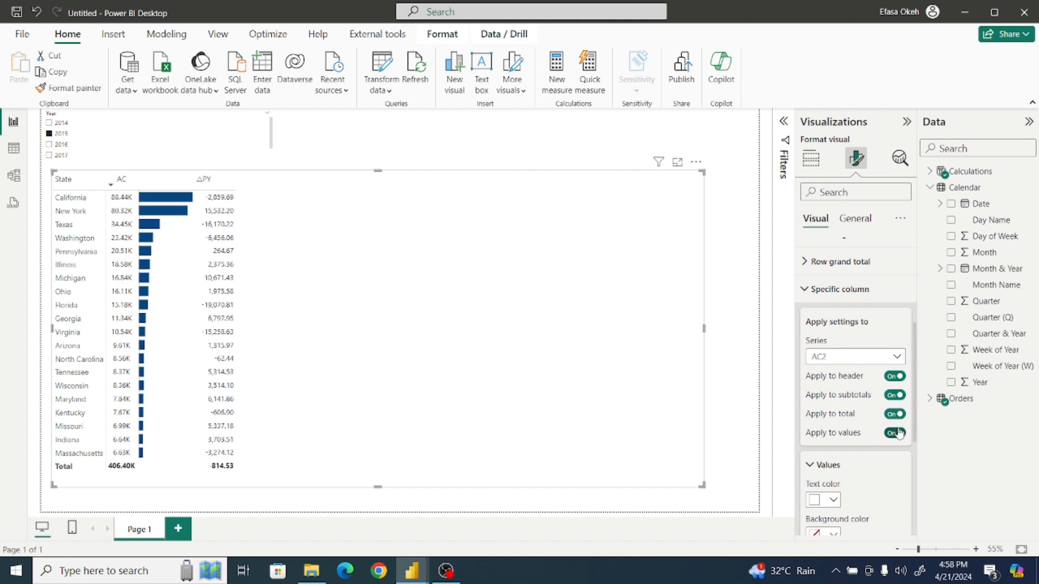
pyautogui.scroll(-3, 898, 417)
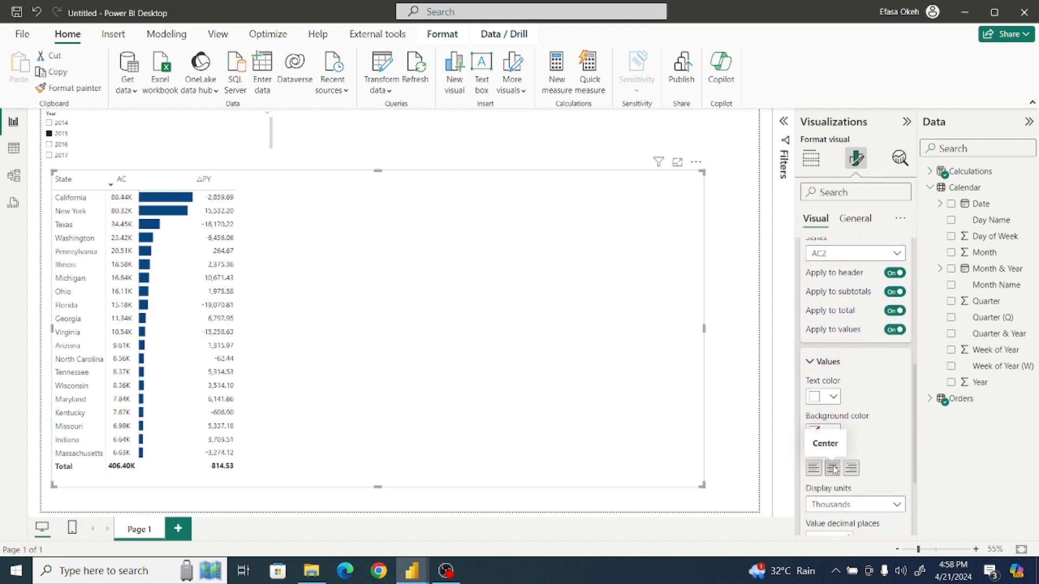
pyautogui.click(833, 470)
# Step: Apply the △PY column's specific formatting to the header and total too, and center its alignment
pyautogui.click(822, 259)
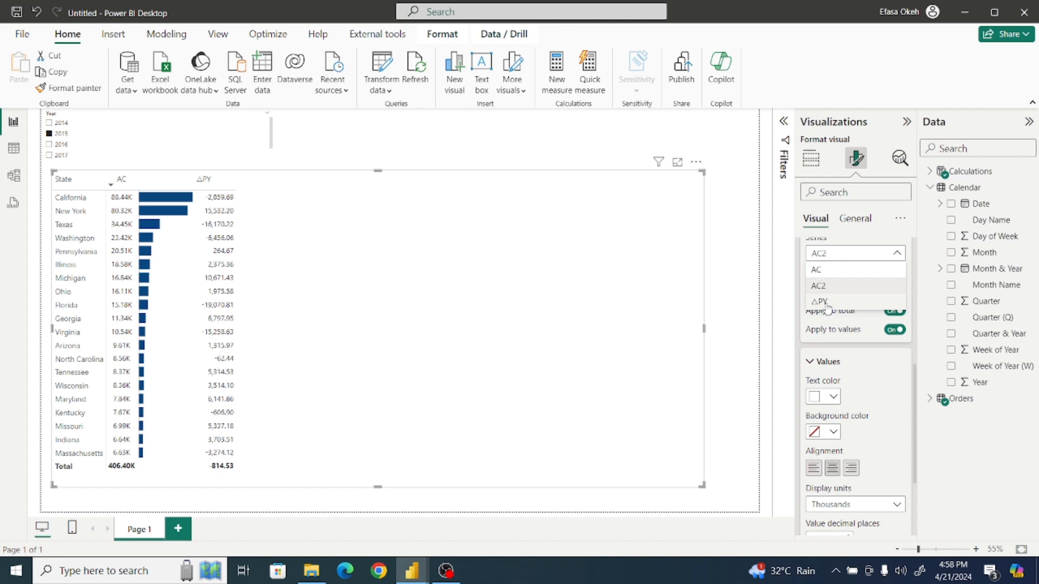
pyautogui.click(822, 303)
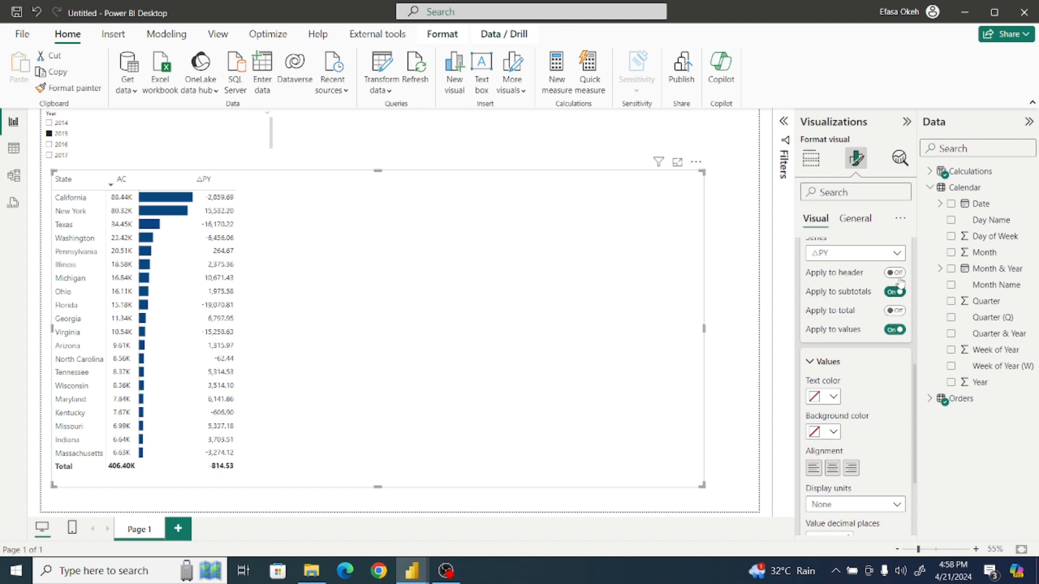
pyautogui.click(898, 311)
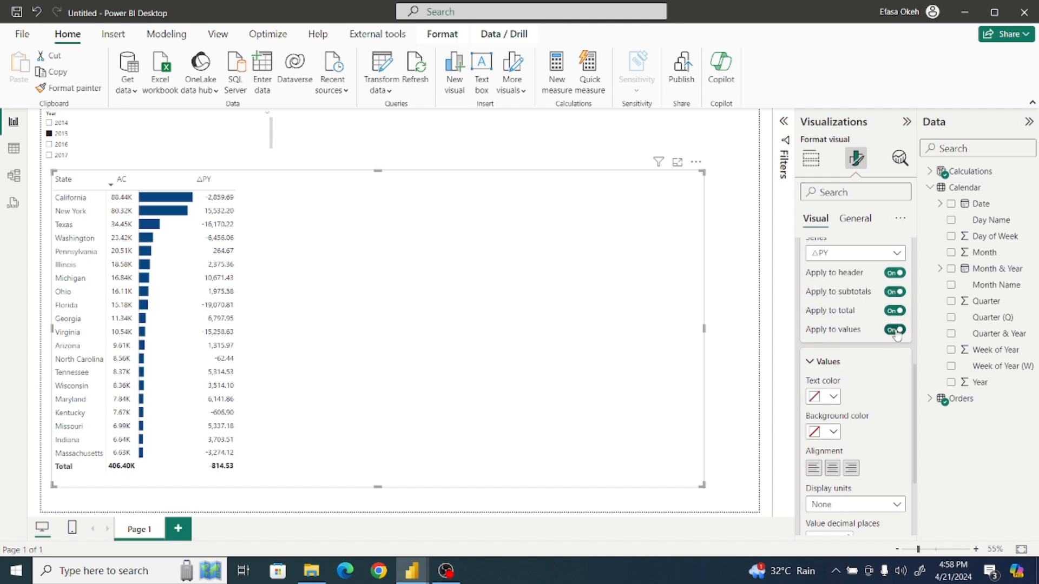
pyautogui.click(832, 468)
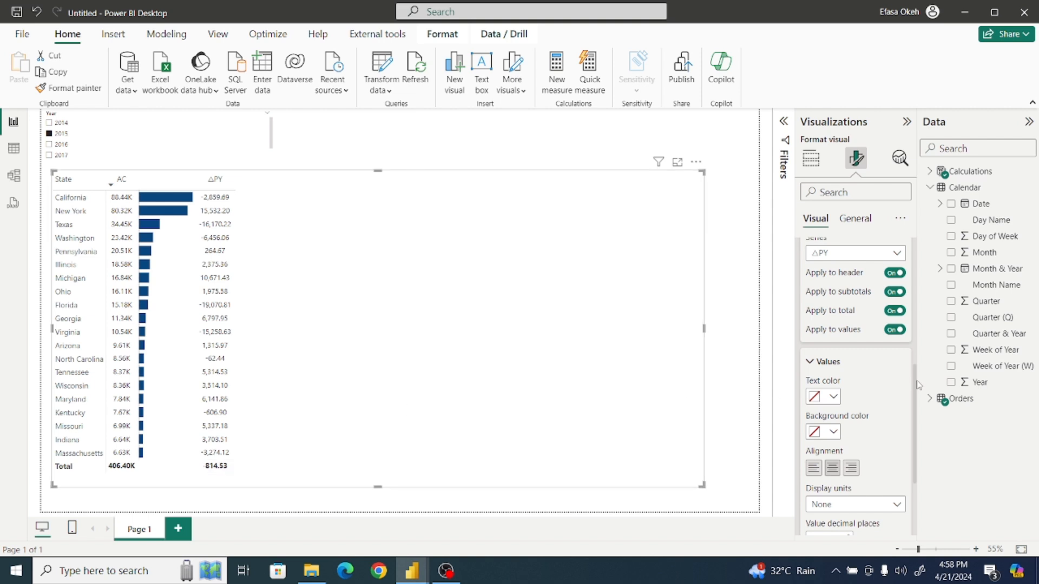
# Step: Set the △PY column's display units to Thousands
pyautogui.scroll(-3, 917, 395)
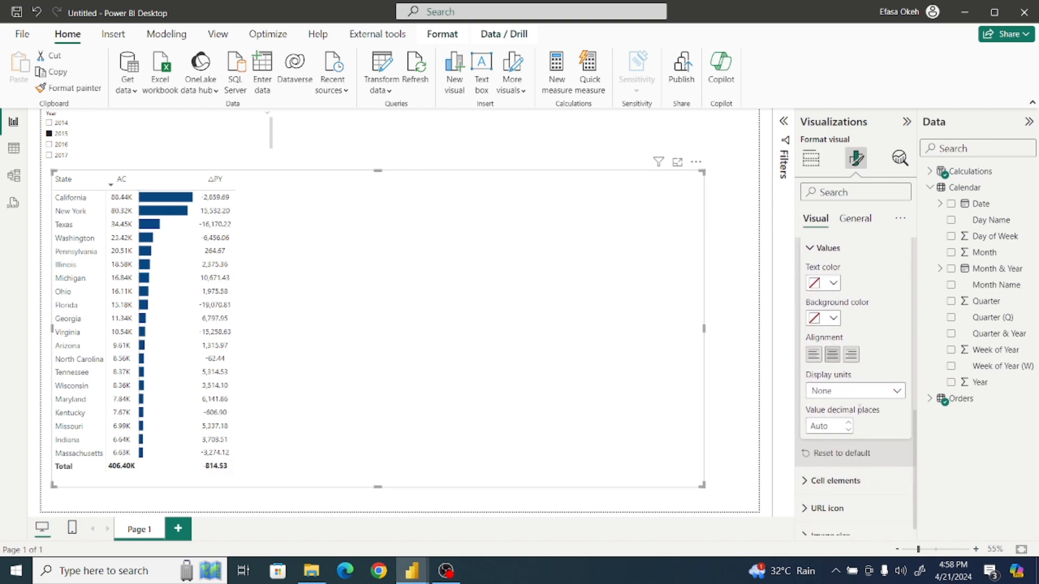
pyautogui.click(837, 393)
pyautogui.click(834, 425)
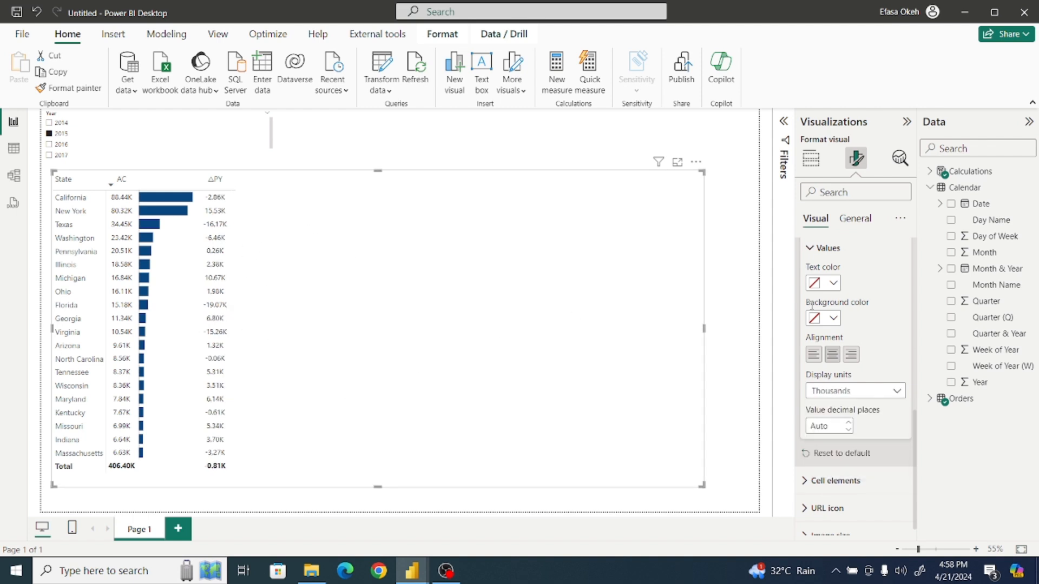
# Step: Look at the △PY bar column in the finished Native matrix report, then return to the untitled report
pyautogui.scroll(5, 916, 423)
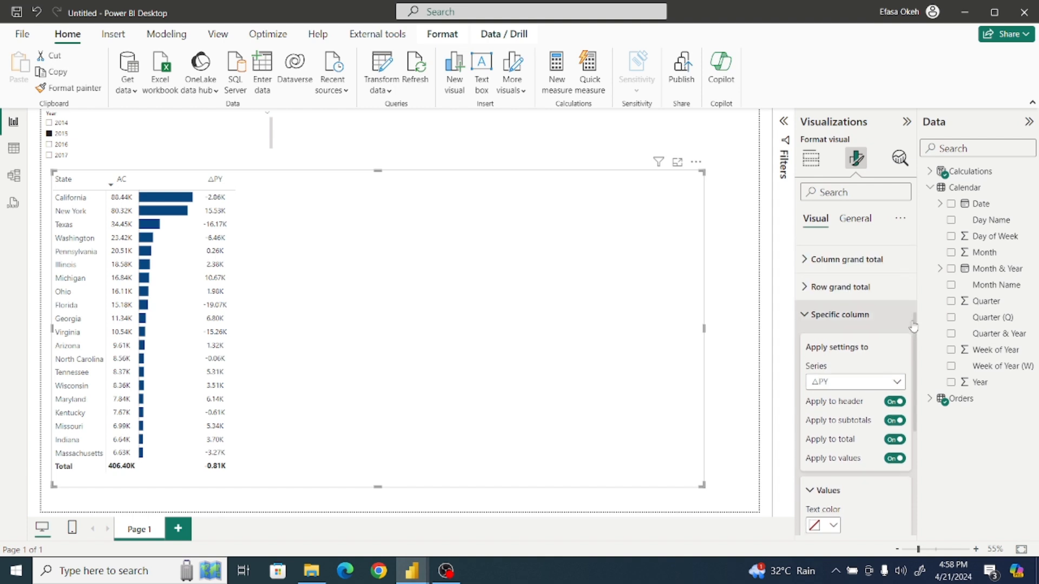
pyautogui.click(793, 317)
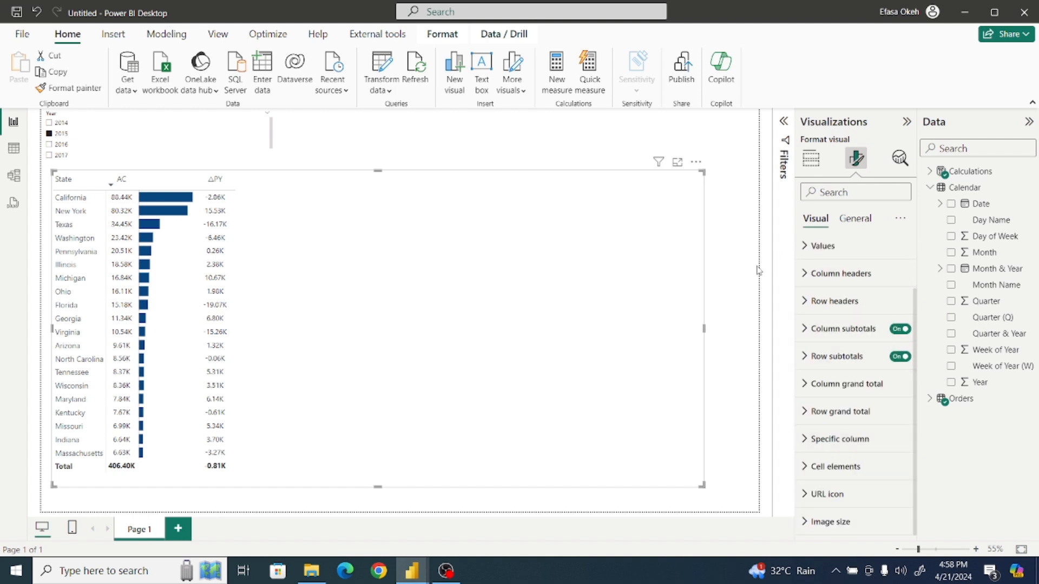
pyautogui.click(737, 279)
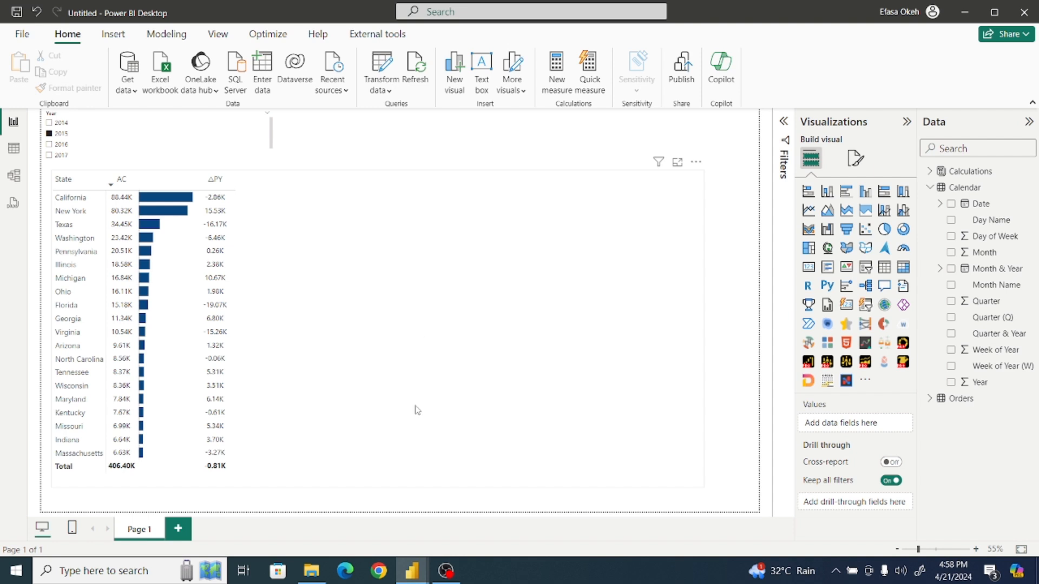
pyautogui.moveTo(413, 571)
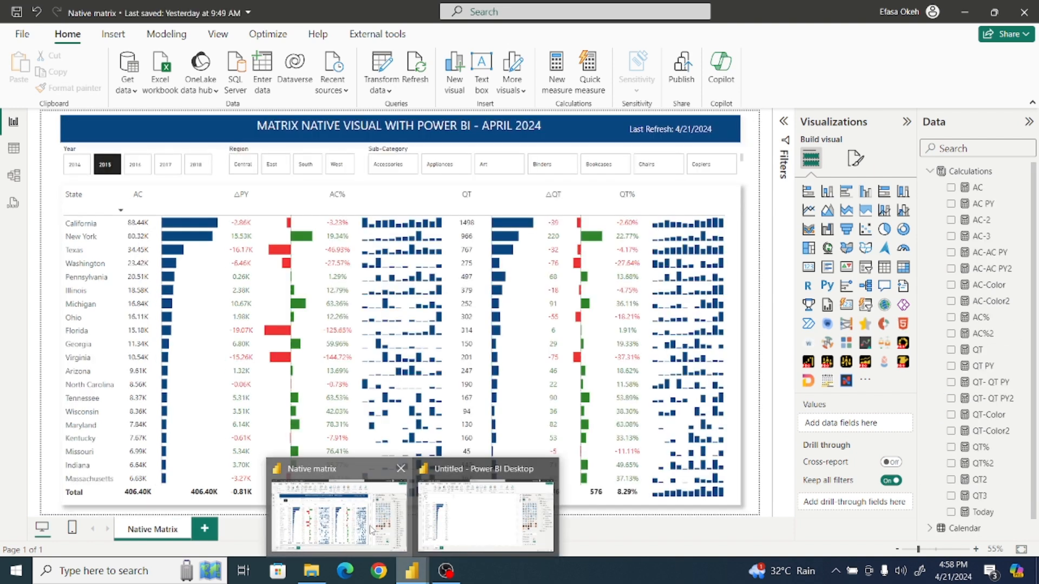
pyautogui.click(372, 529)
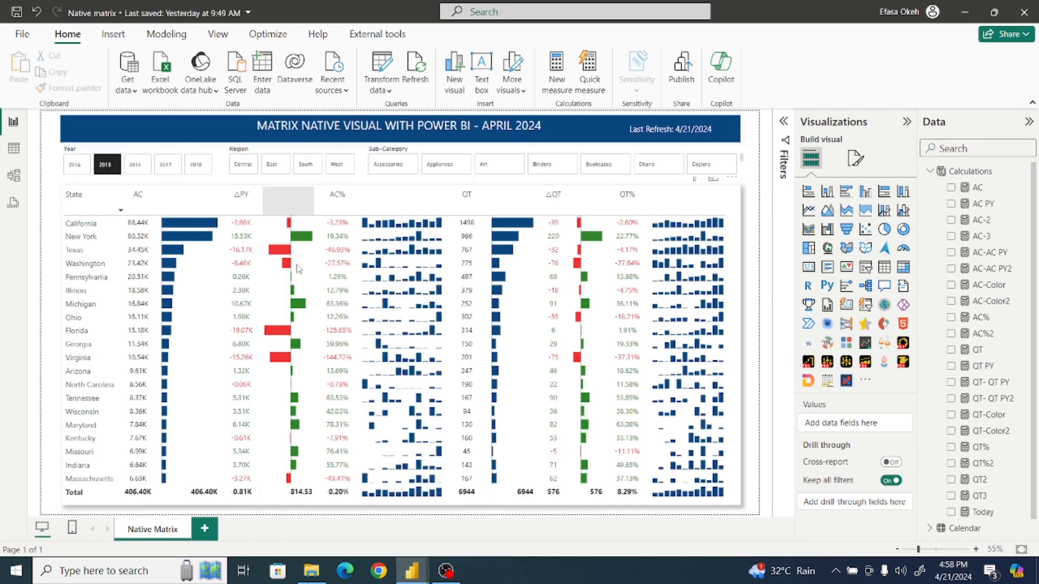
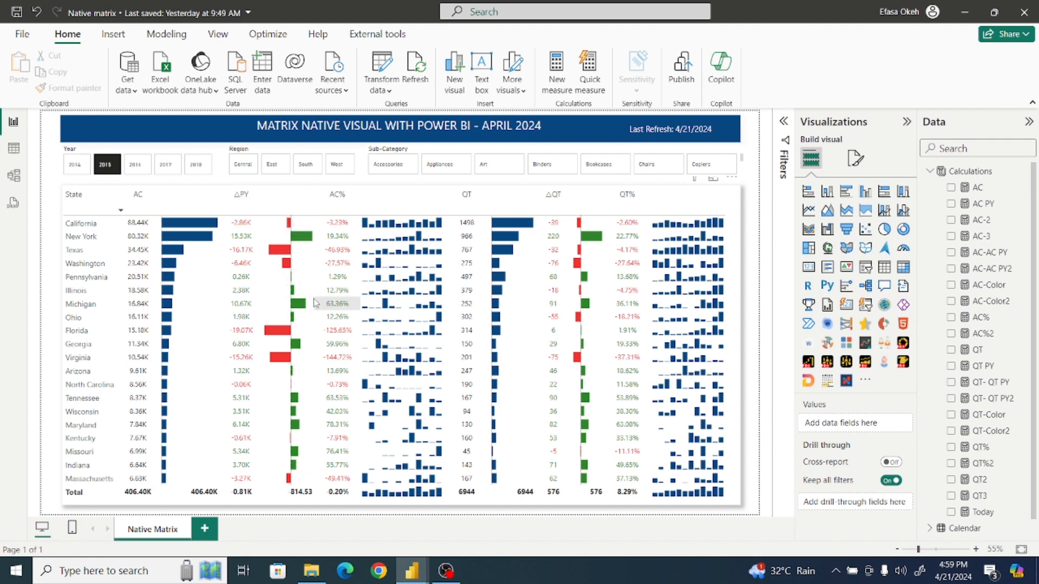
pyautogui.moveTo(411, 570)
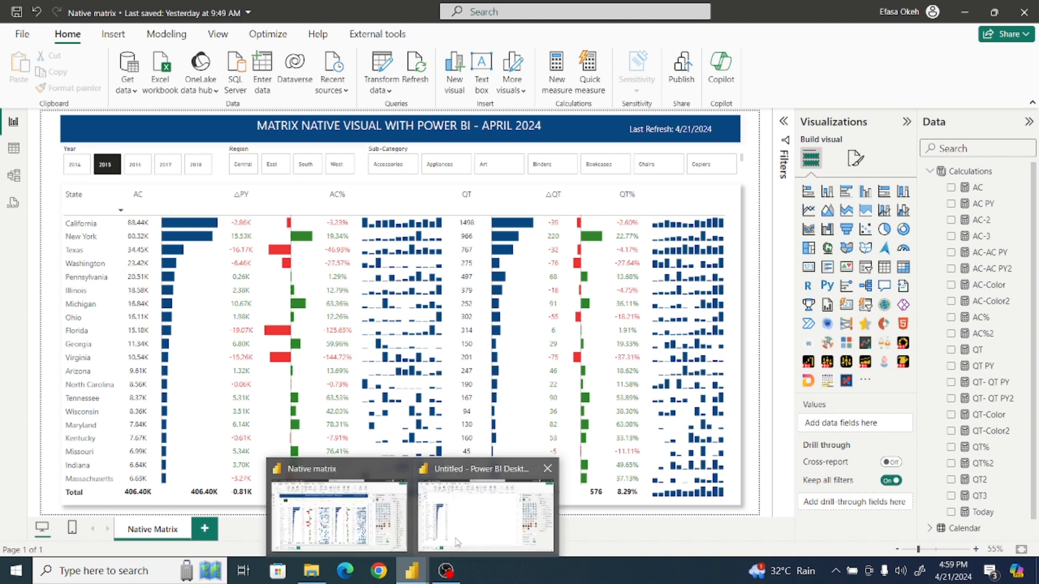
pyautogui.click(458, 542)
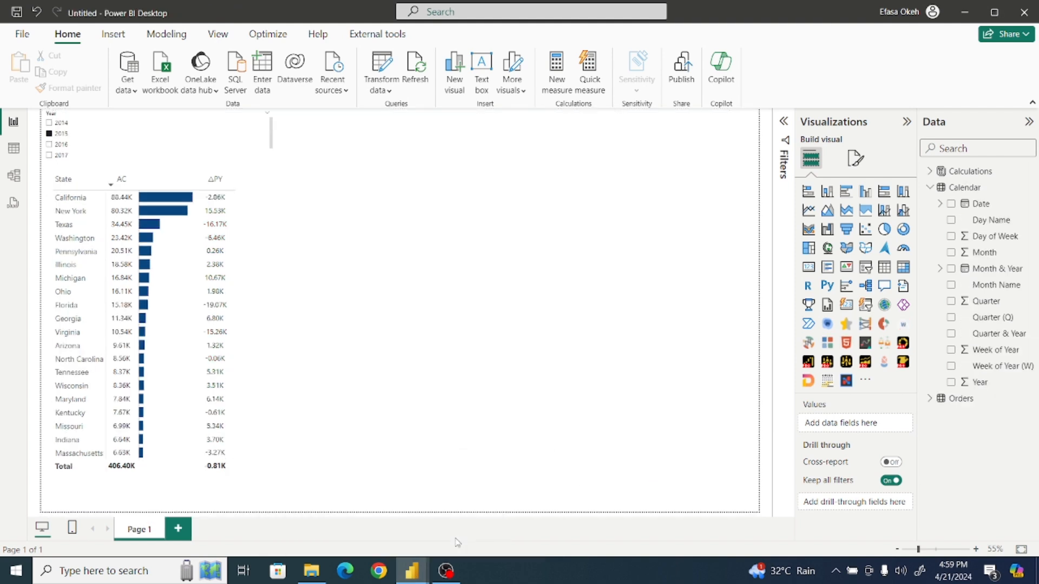
# Step: Copy the full formula of the AC - AC PY measure in the Calculations table
pyautogui.click(414, 231)
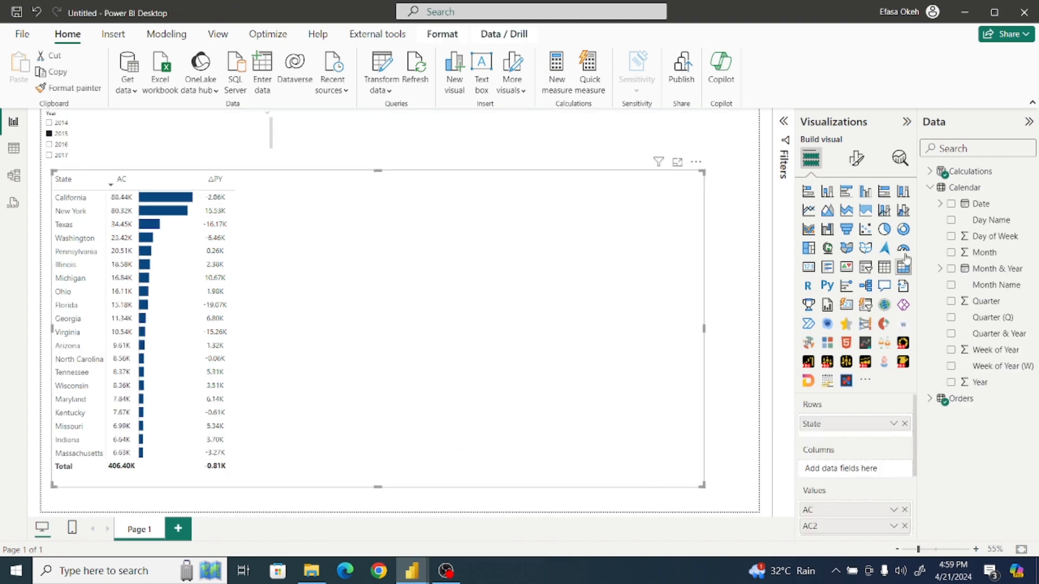
pyautogui.click(929, 187)
pyautogui.click(930, 171)
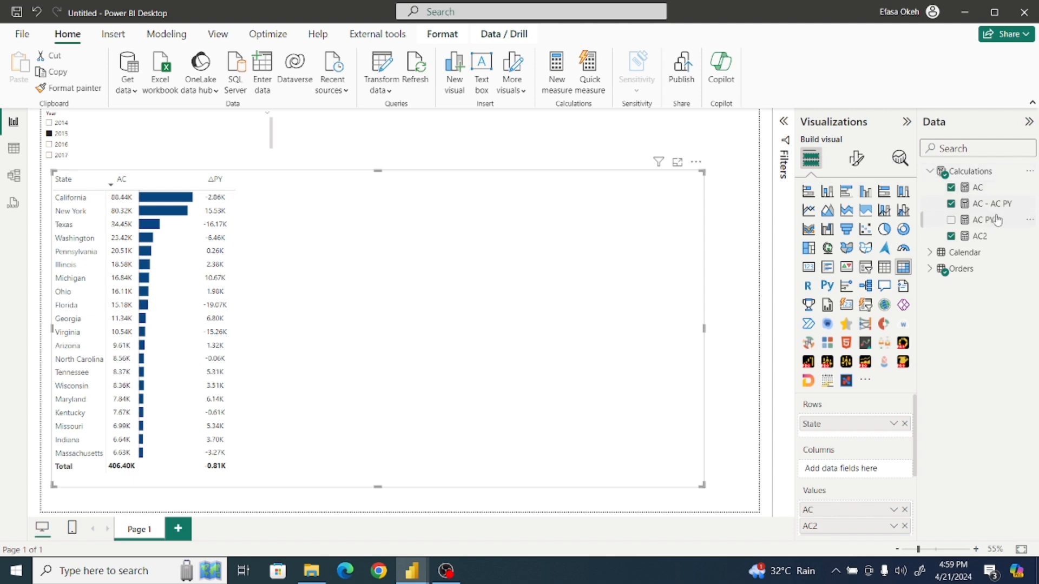
pyautogui.click(998, 208)
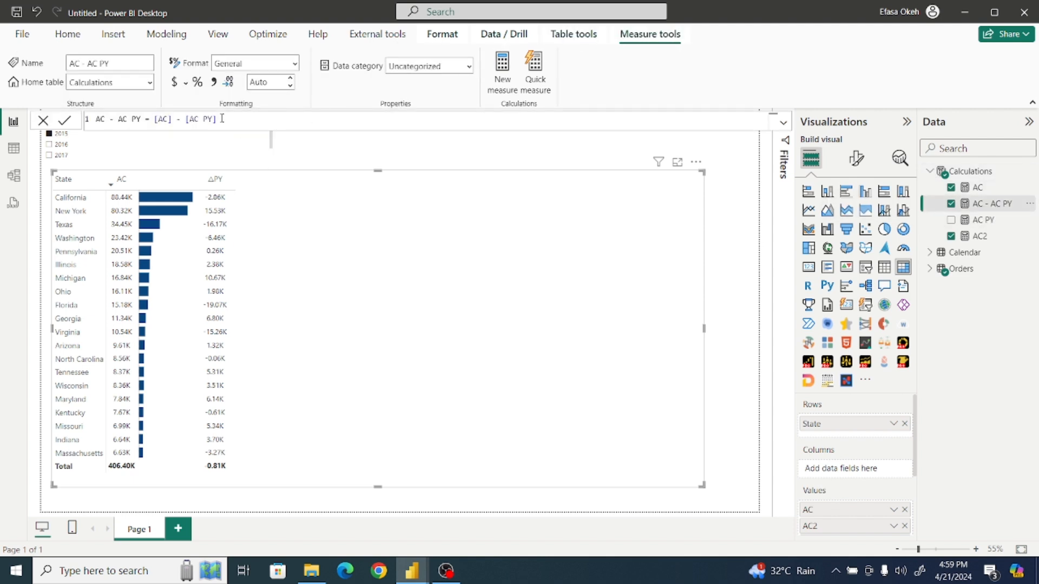
pyautogui.moveTo(223, 119); pyautogui.dragTo(96, 118)
pyautogui.hotkey('ctrl', 'c')
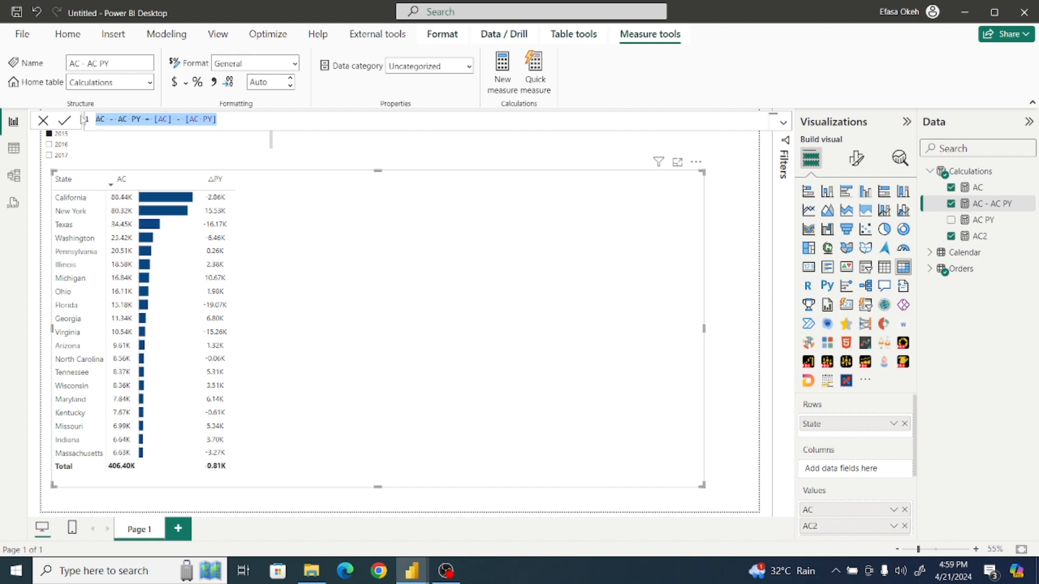
# Step: Create a measure in the Calculations table from the copied formula, named AC - AC PY2 and defined as [AC] - [AC PY]
pyautogui.click(734, 227)
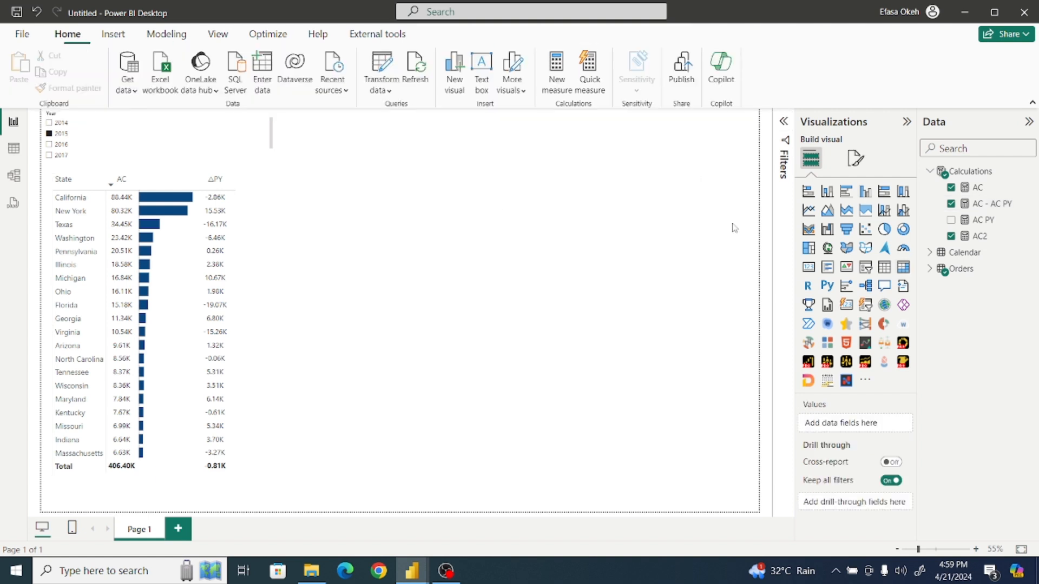
pyautogui.click(970, 171)
pyautogui.click(281, 64)
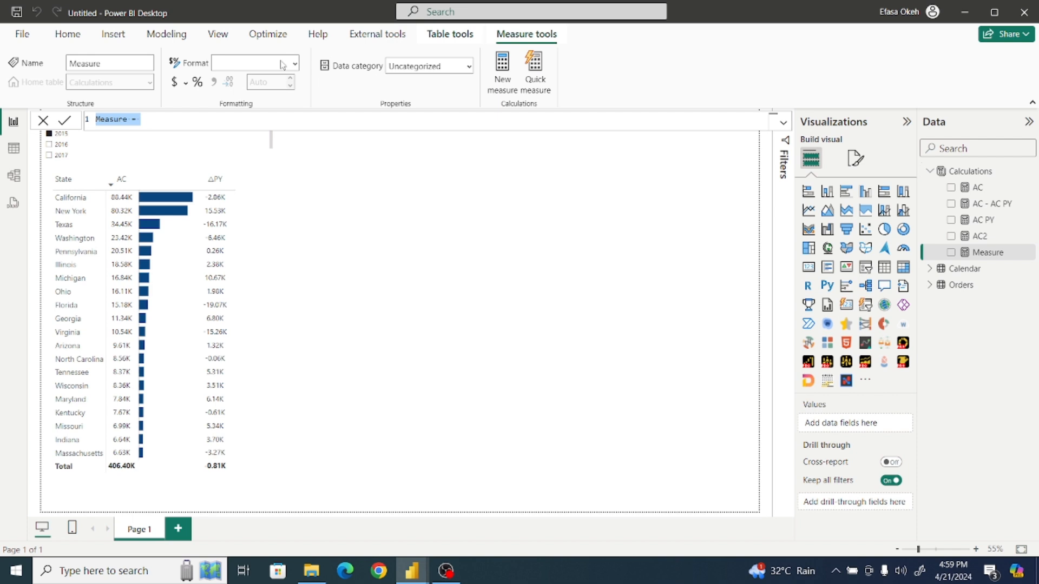
pyautogui.hotkey('ctrl', 'v')
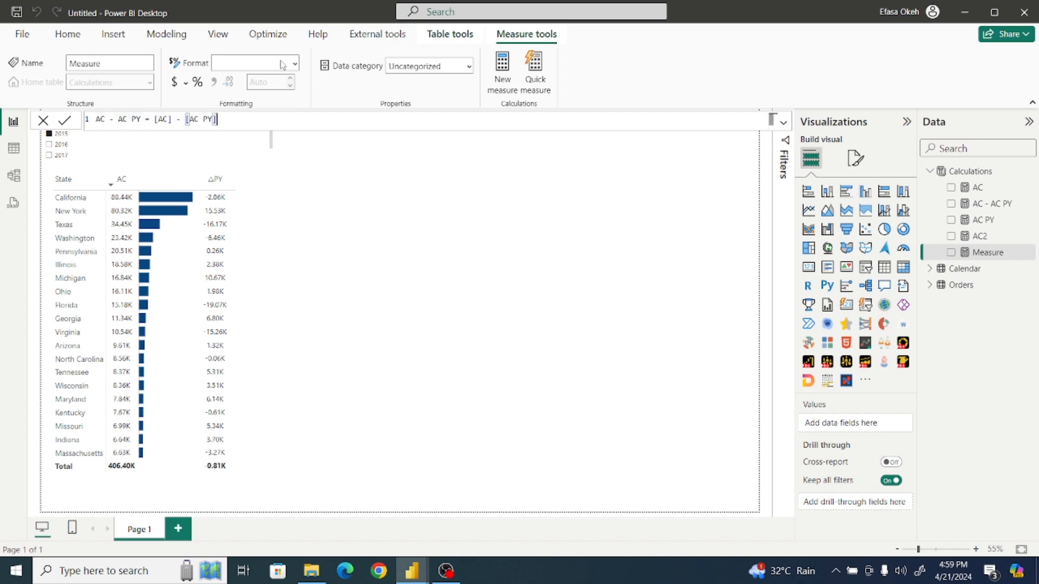
pyautogui.click(140, 121)
pyautogui.write('2')
pyautogui.click(63, 121)
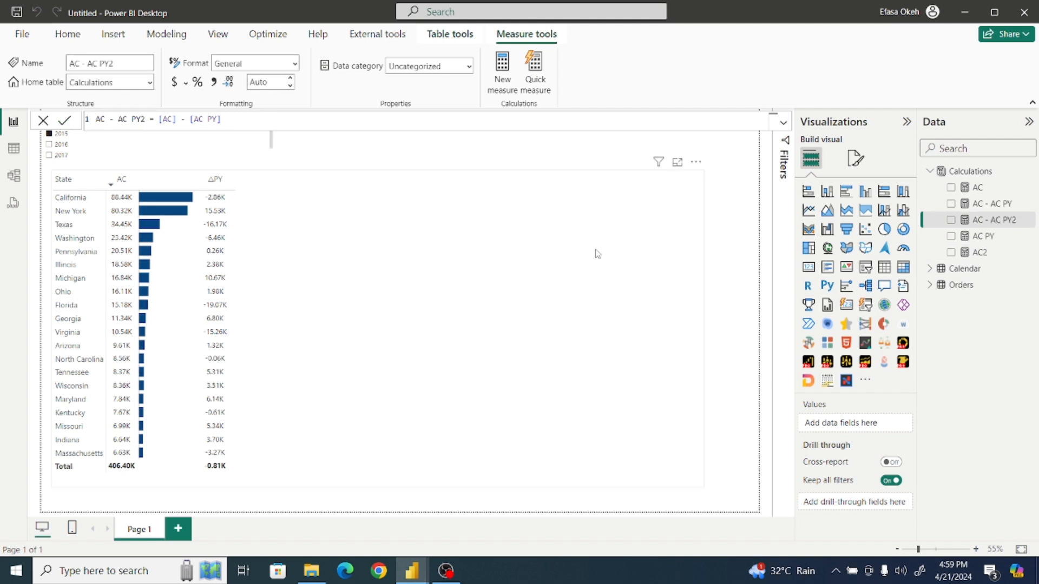
# Step: Add the AC - AC PY2 measure to the state matrix and apply its specific column formatting to the header and total too
pyautogui.click(645, 260)
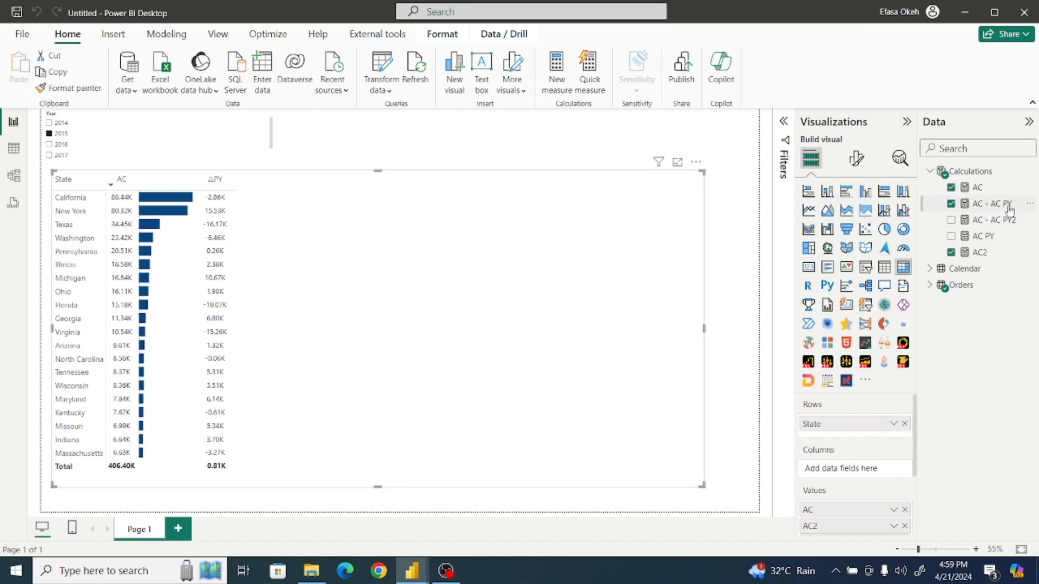
pyautogui.click(952, 221)
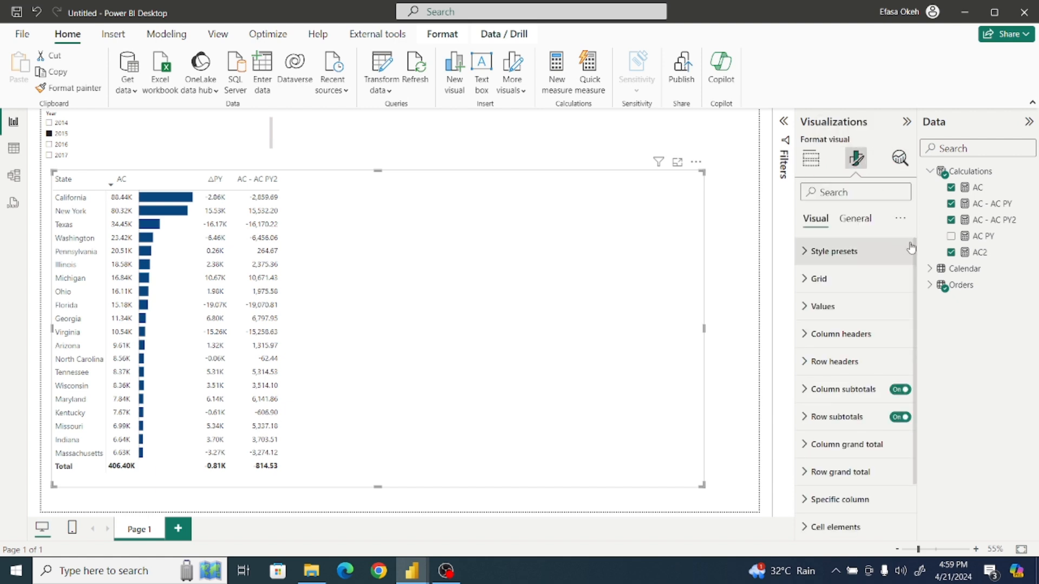
pyautogui.scroll(-3, 908, 244)
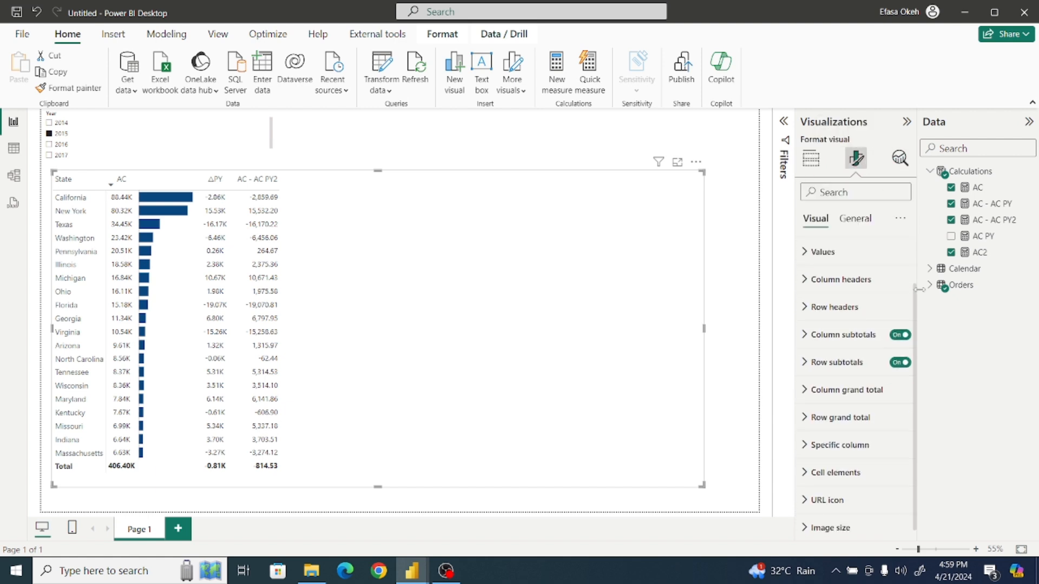
pyautogui.click(881, 438)
pyautogui.moveTo(917, 340); pyautogui.dragTo(923, 432)
pyautogui.click(848, 272)
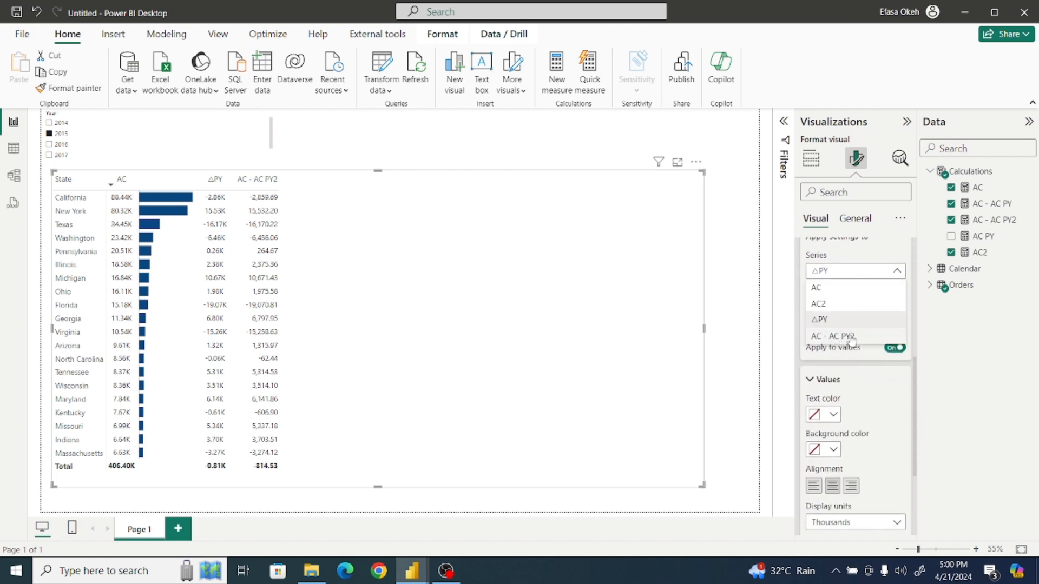
pyautogui.click(851, 336)
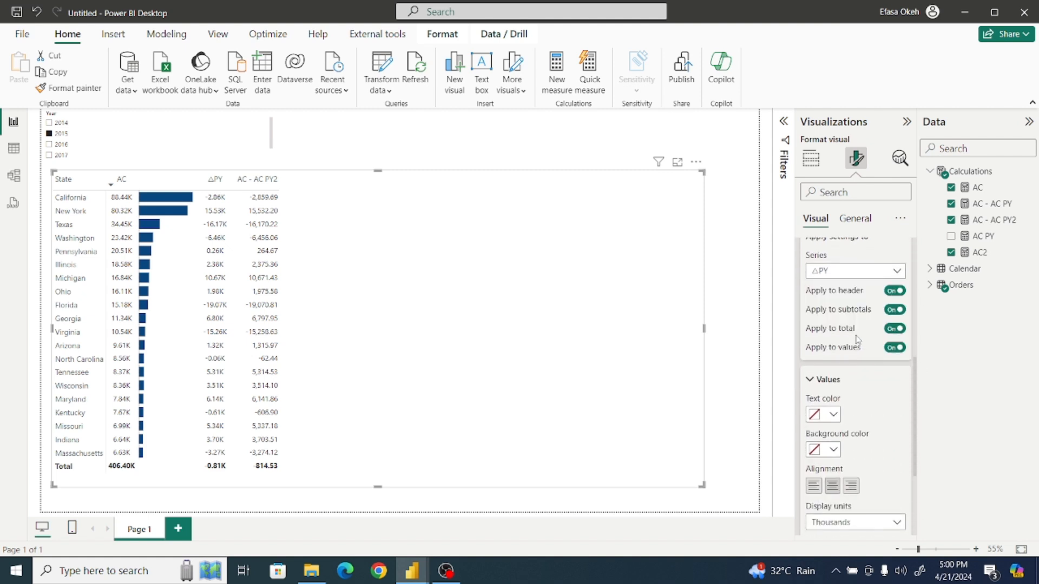
pyautogui.click(895, 292)
pyautogui.click(895, 329)
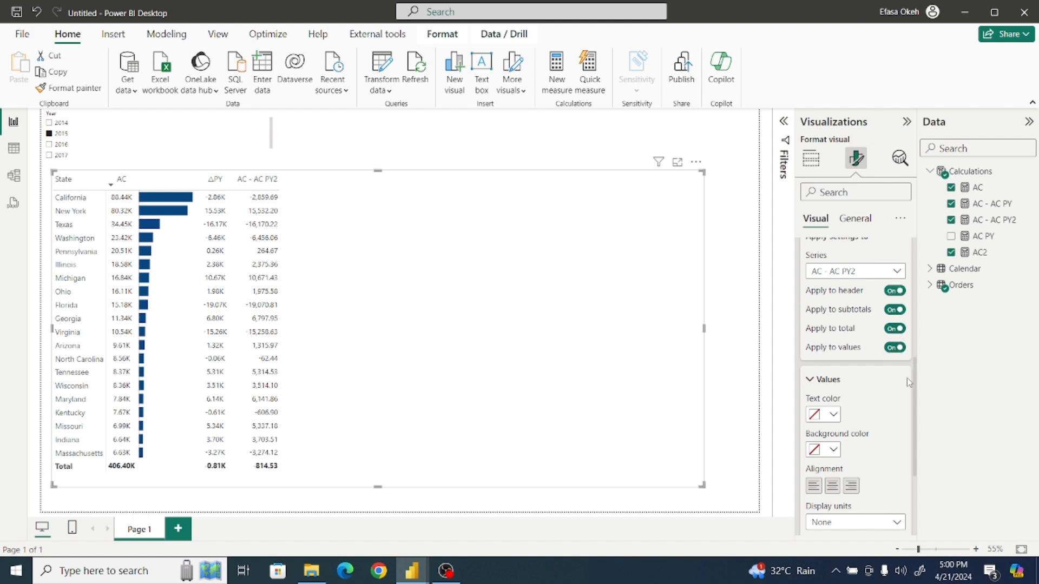
pyautogui.scroll(-3, 916, 375)
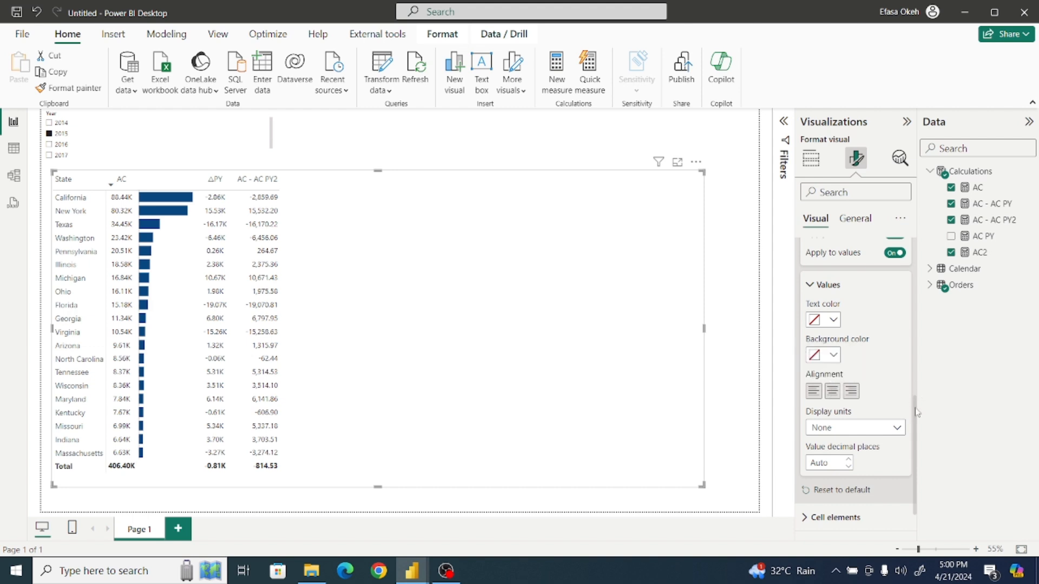
pyautogui.moveTo(916, 413); pyautogui.dragTo(912, 314)
pyautogui.click(813, 355)
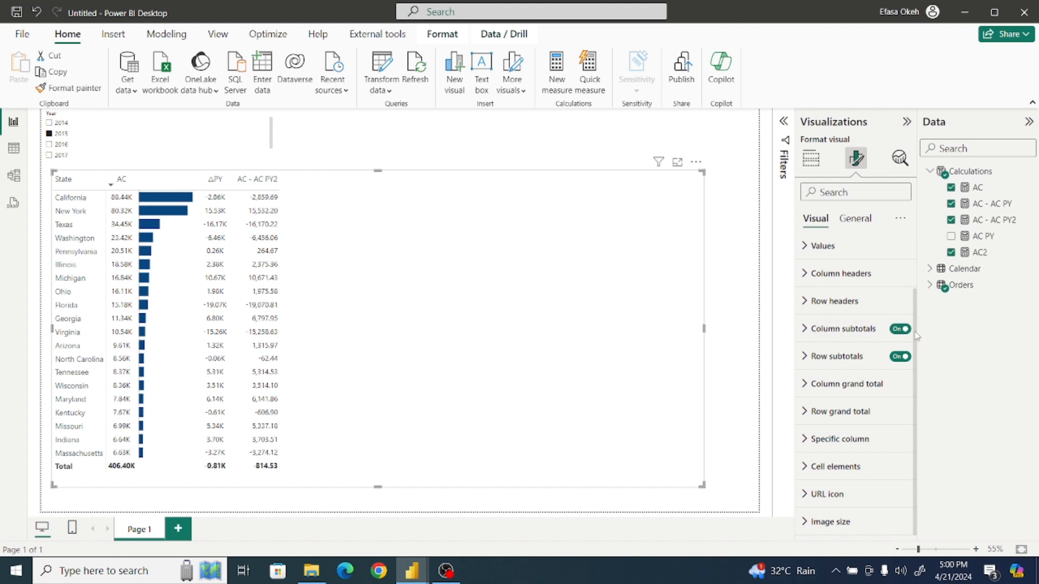
# Step: Turn on data bars in the cell elements for the AC - AC PY2 series
pyautogui.click(804, 468)
pyautogui.scroll(-2, 923, 469)
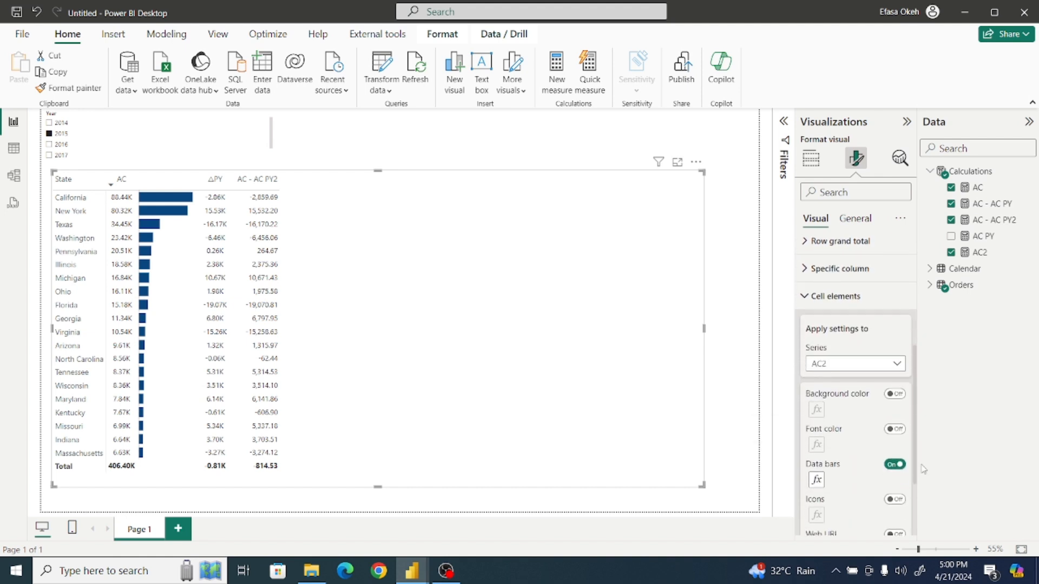
pyautogui.click(840, 336)
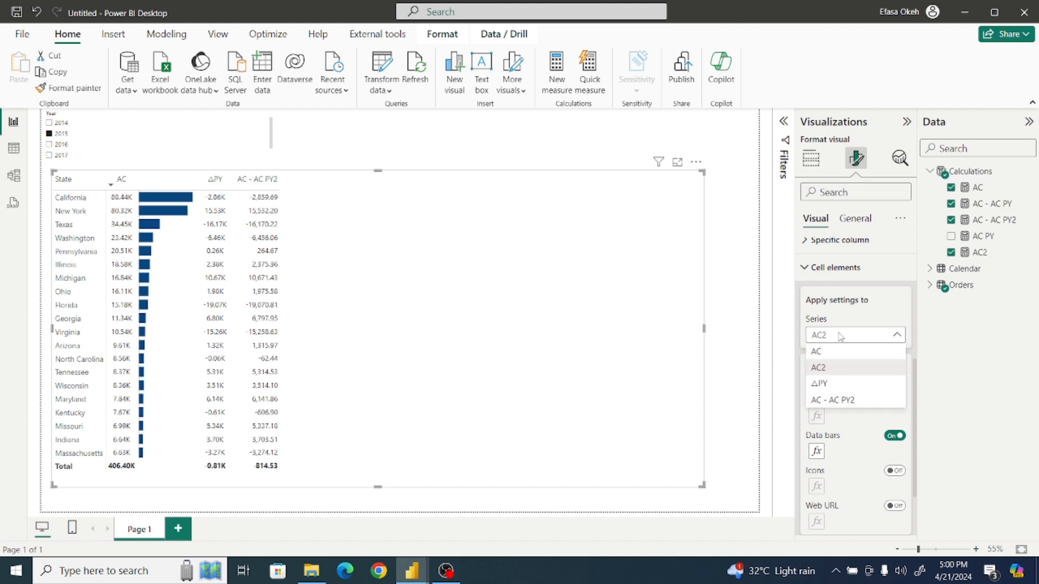
pyautogui.click(851, 403)
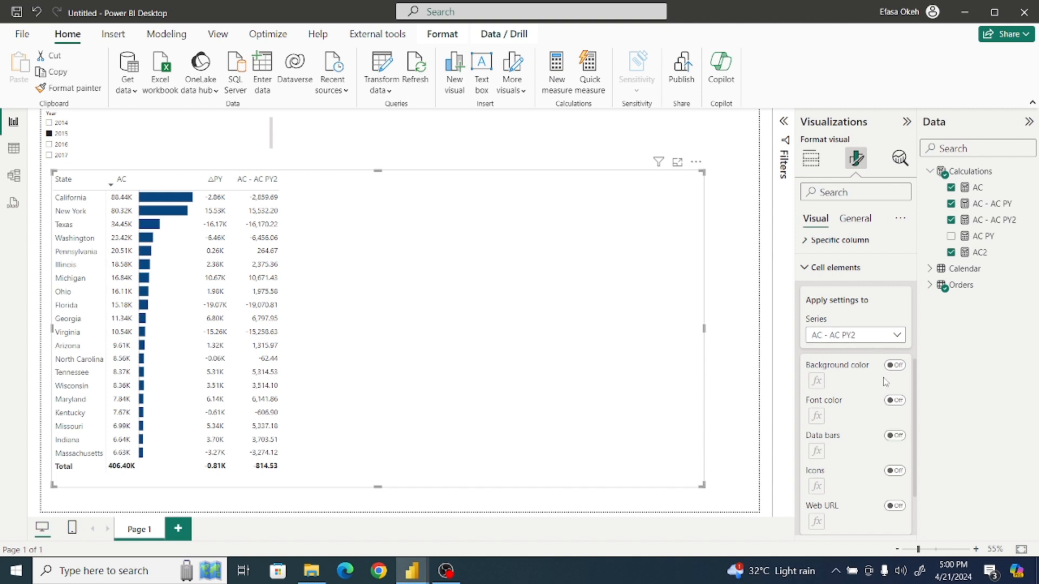
pyautogui.click(895, 436)
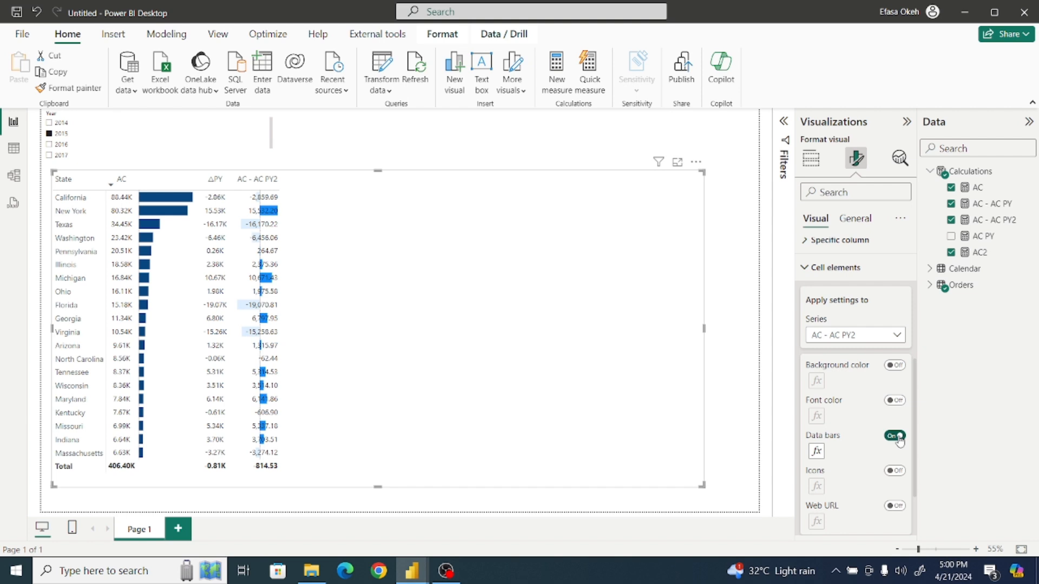
# Step: Set the AC - AC PY2 data bars to show the bar only, with a custom medium green for positive bars
pyautogui.click(817, 452)
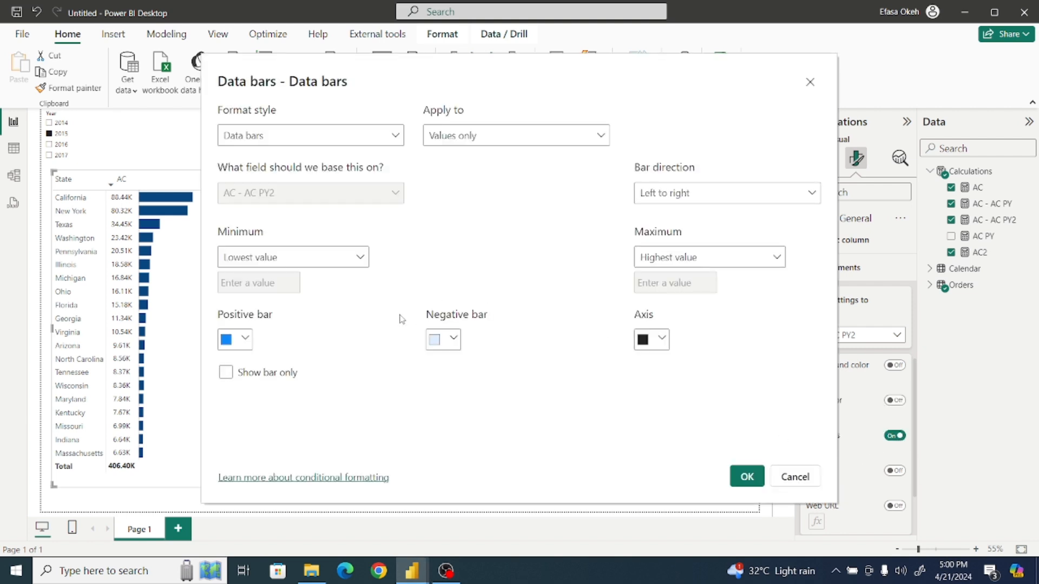
pyautogui.click(226, 374)
pyautogui.click(245, 339)
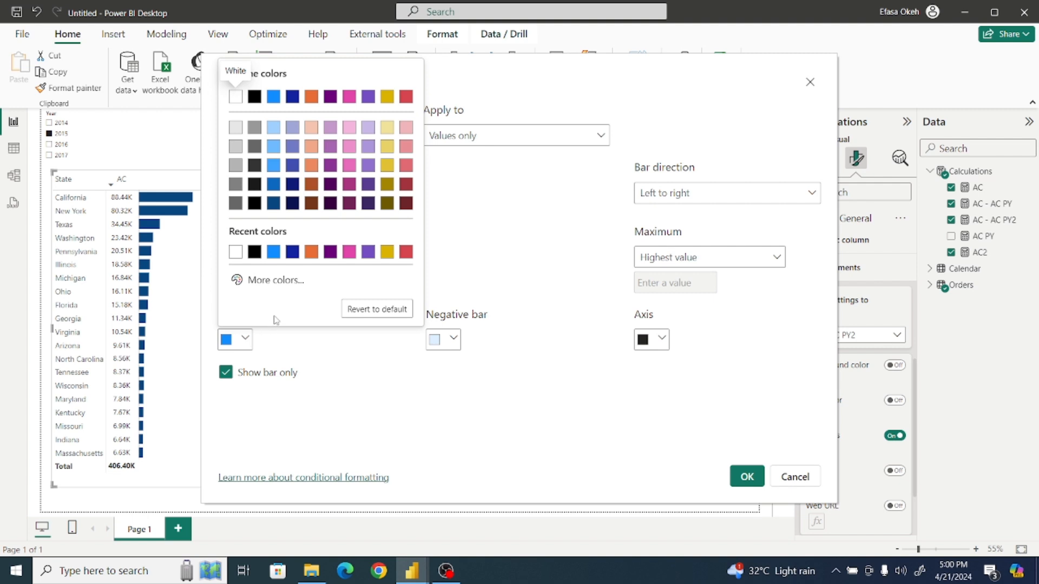
pyautogui.click(274, 280)
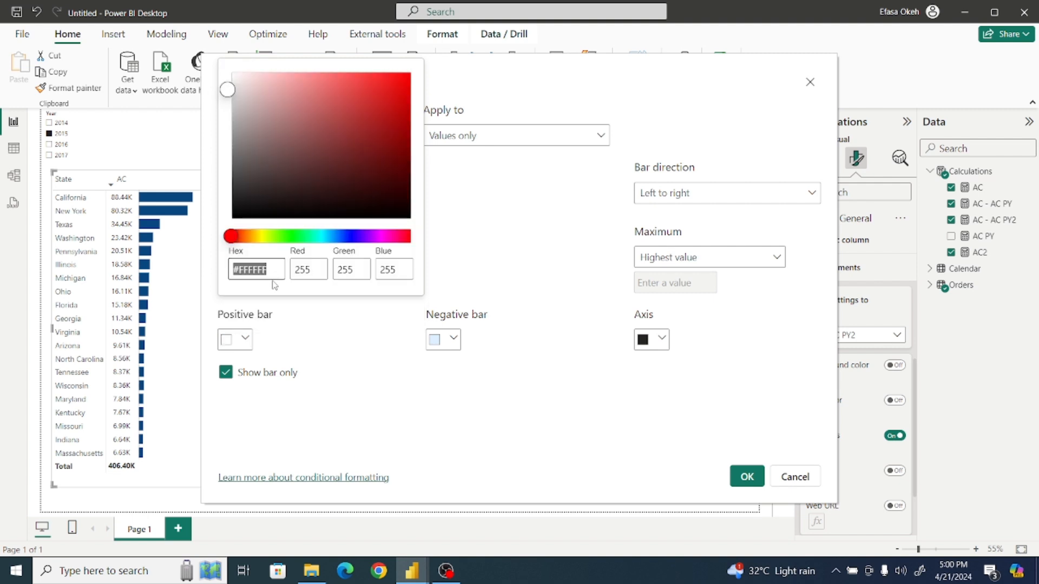
pyautogui.click(288, 236)
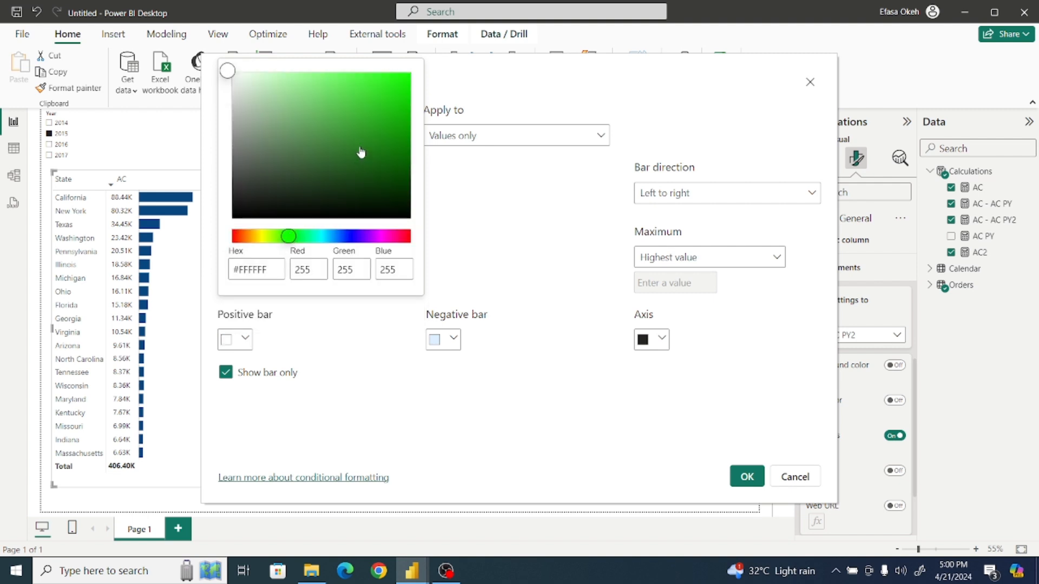
pyautogui.click(362, 123)
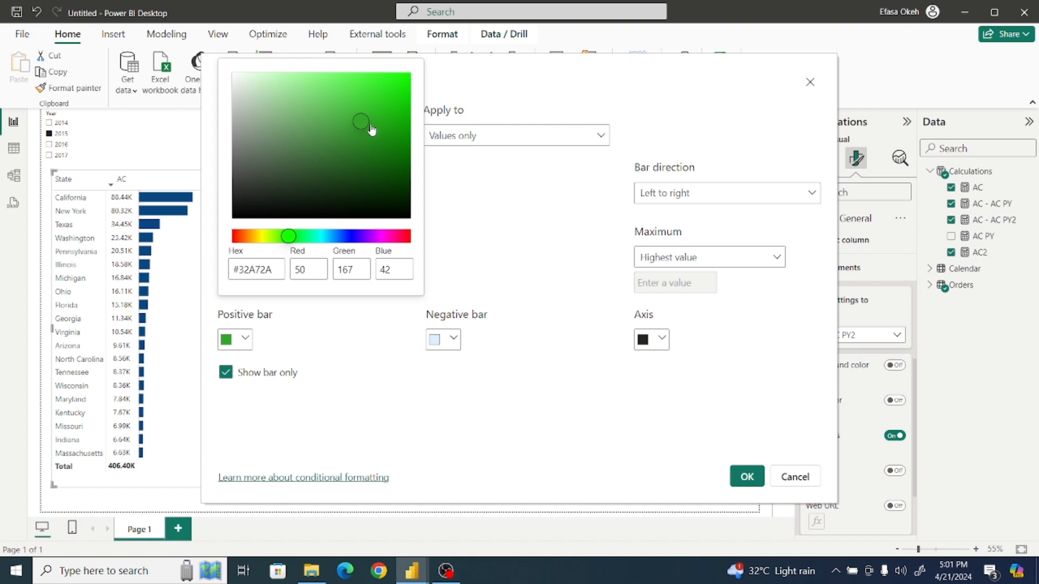
pyautogui.click(365, 122)
pyautogui.click(371, 131)
pyautogui.click(352, 380)
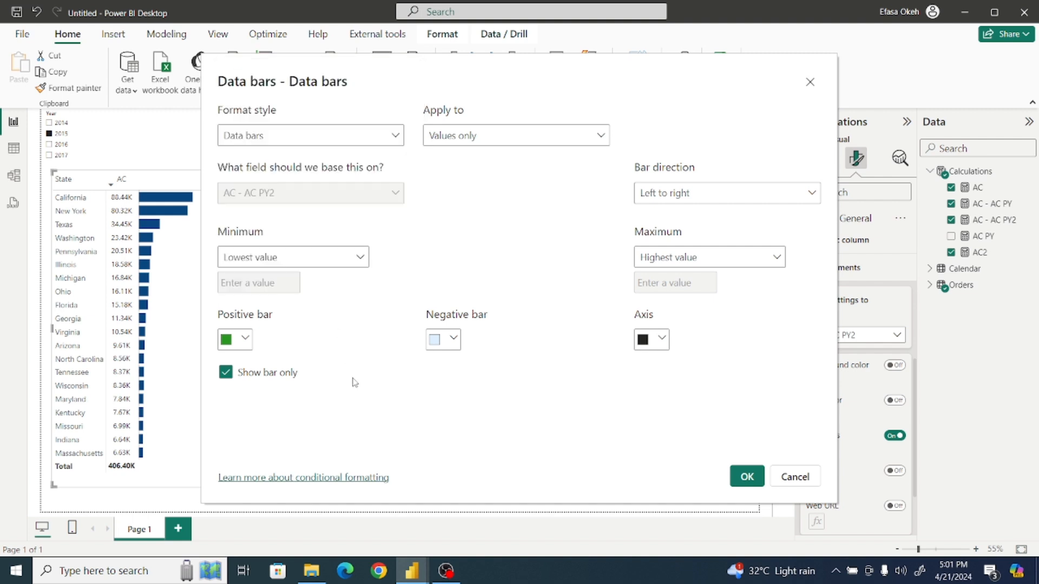
# Step: Set a custom red for the negative bars of the AC - AC PY2 data bars and apply the settings
pyautogui.click(454, 338)
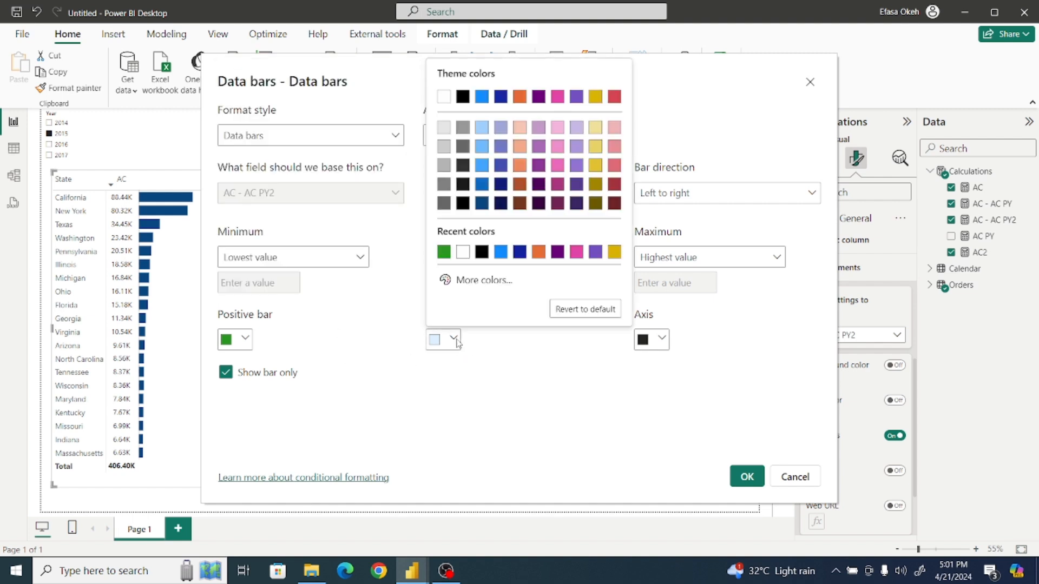
pyautogui.click(487, 282)
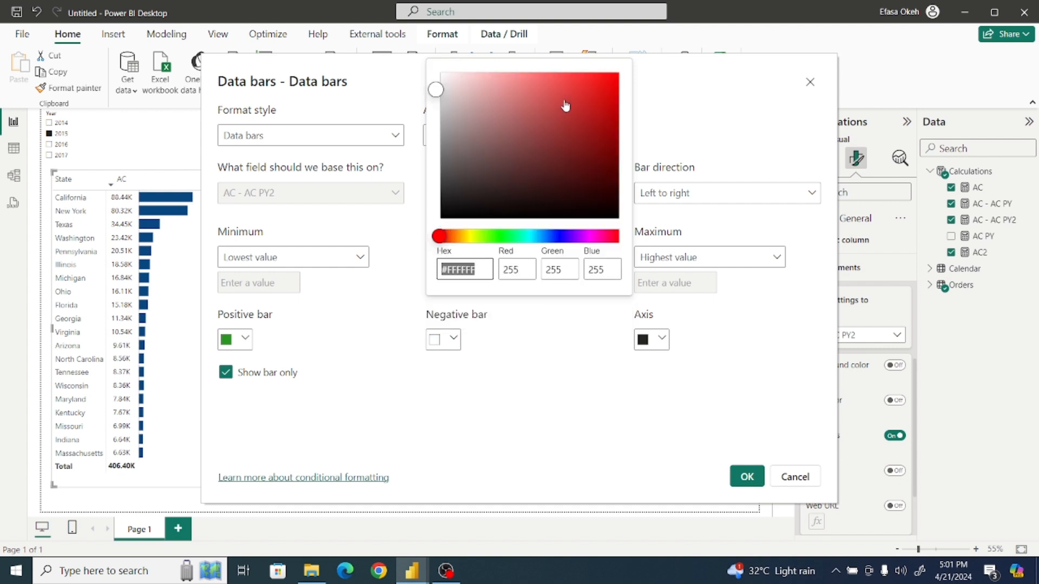
pyautogui.click(596, 91)
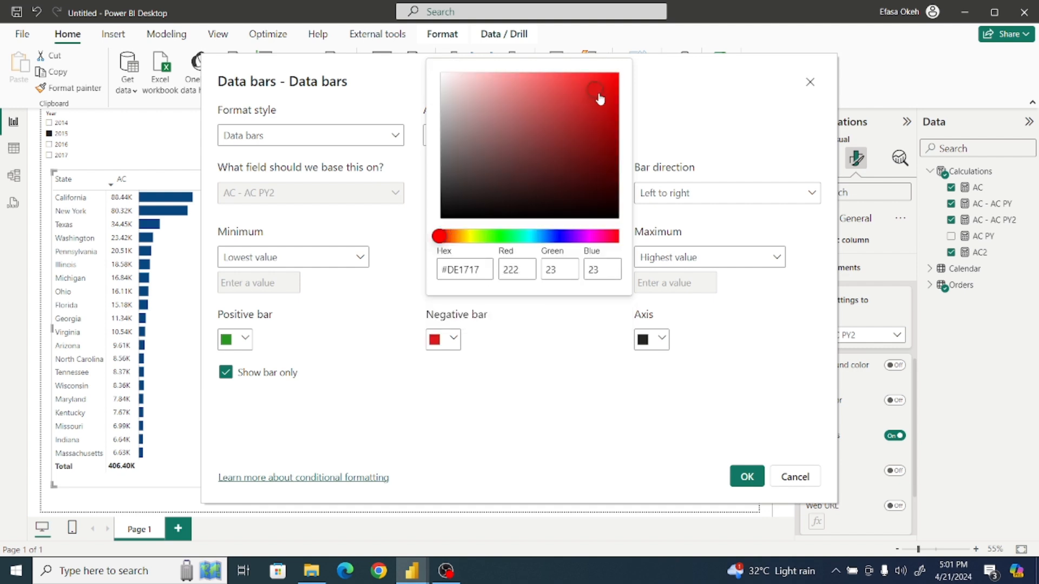
pyautogui.click(593, 100)
pyautogui.click(518, 393)
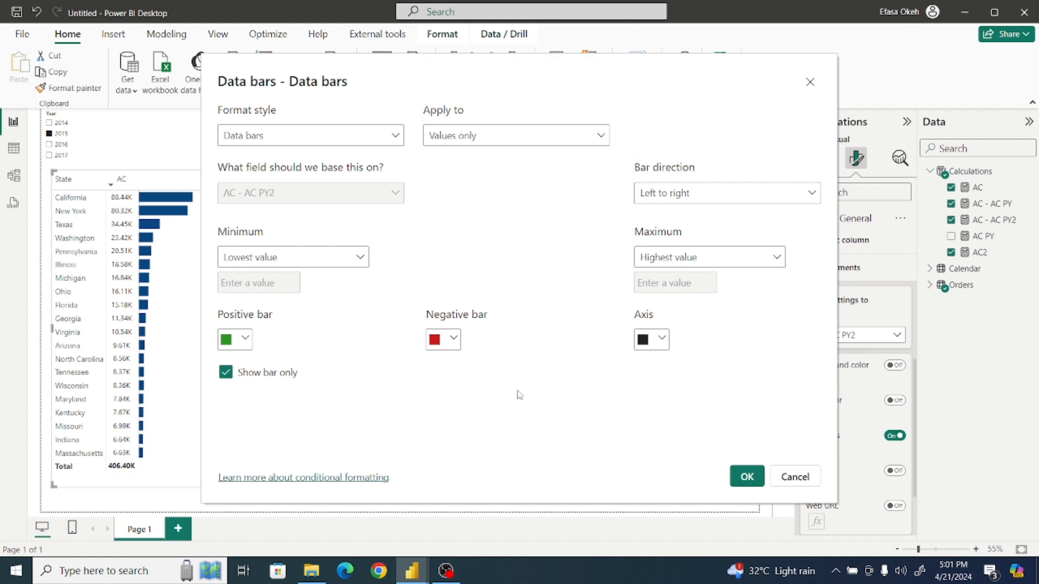
pyautogui.click(746, 477)
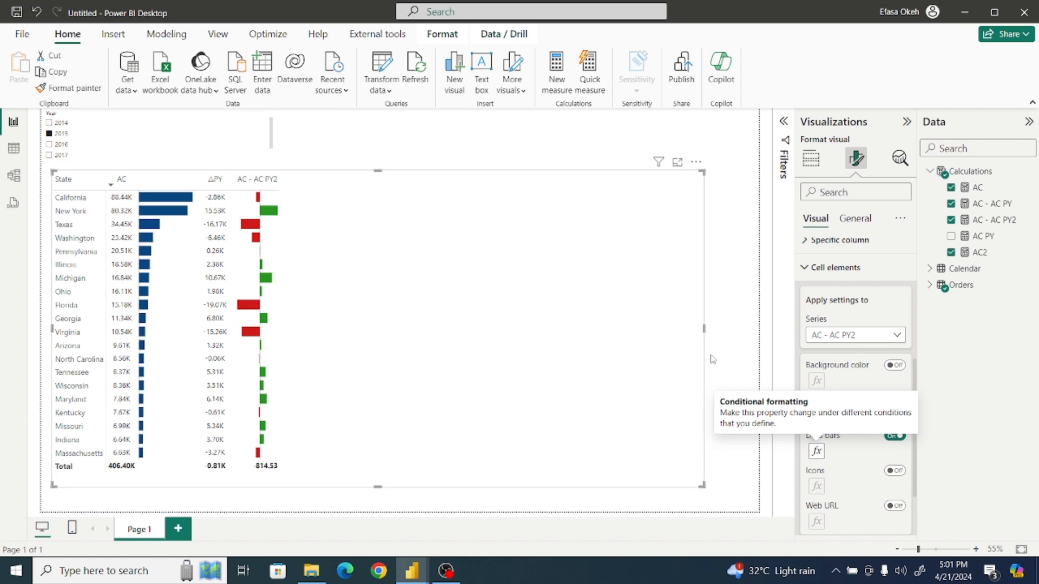
# Step: Restrict the AC - AC PY2 specific column formatting to the header only and set its text color to white
pyautogui.click(817, 271)
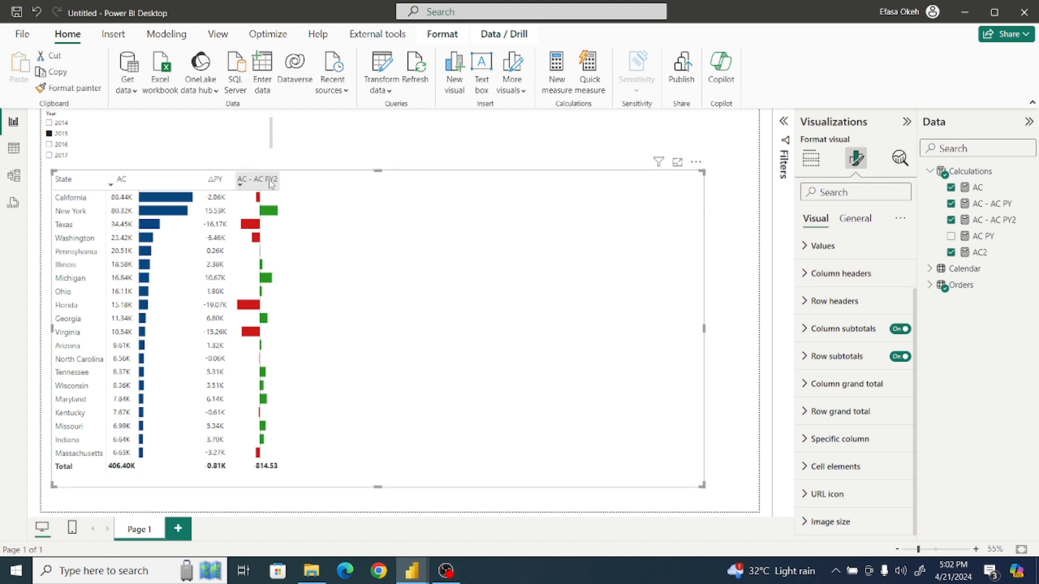
pyautogui.moveTo(413, 574)
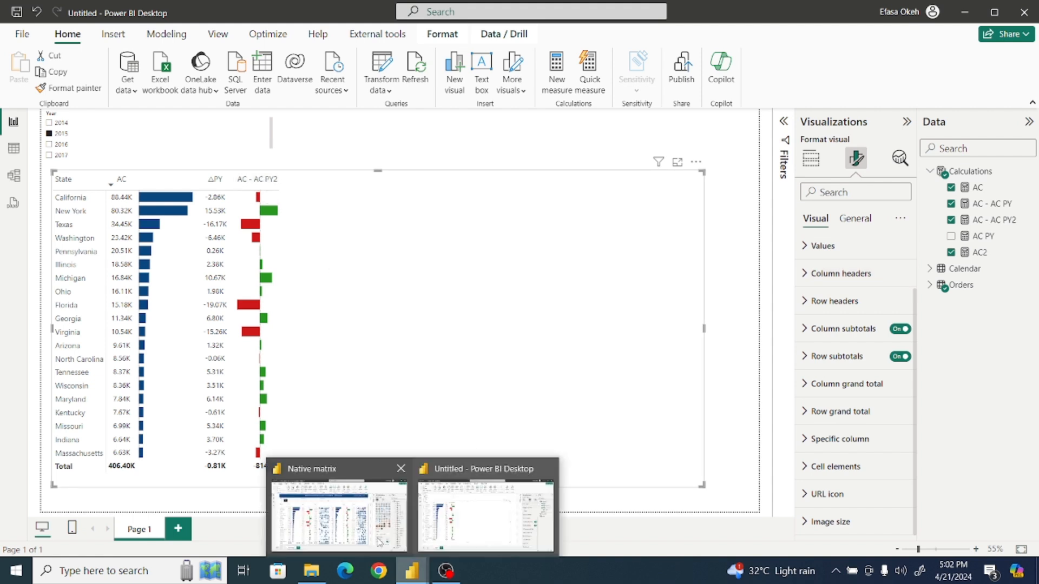
pyautogui.moveTo(354, 530)
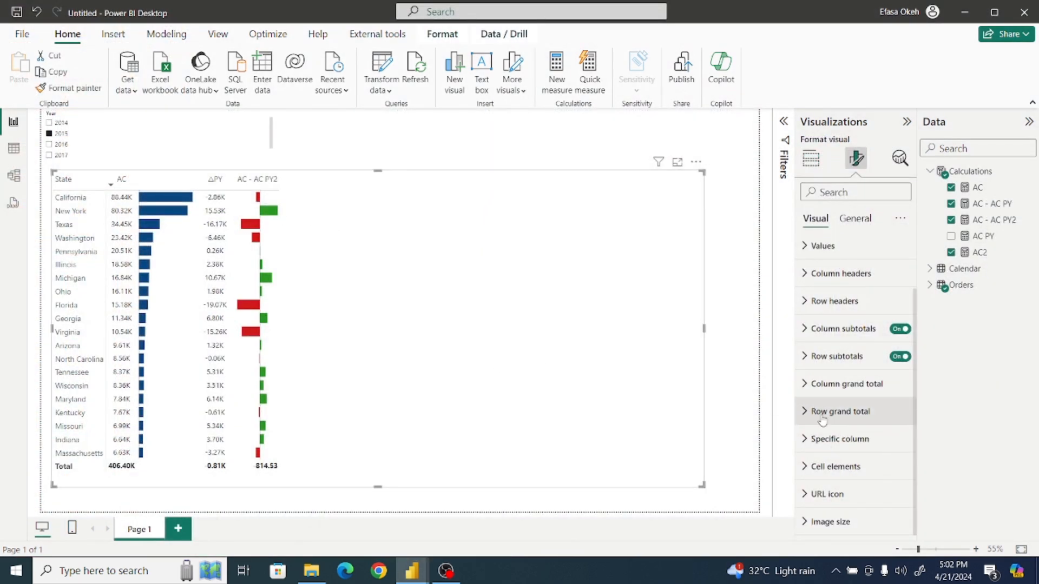
pyautogui.click(836, 438)
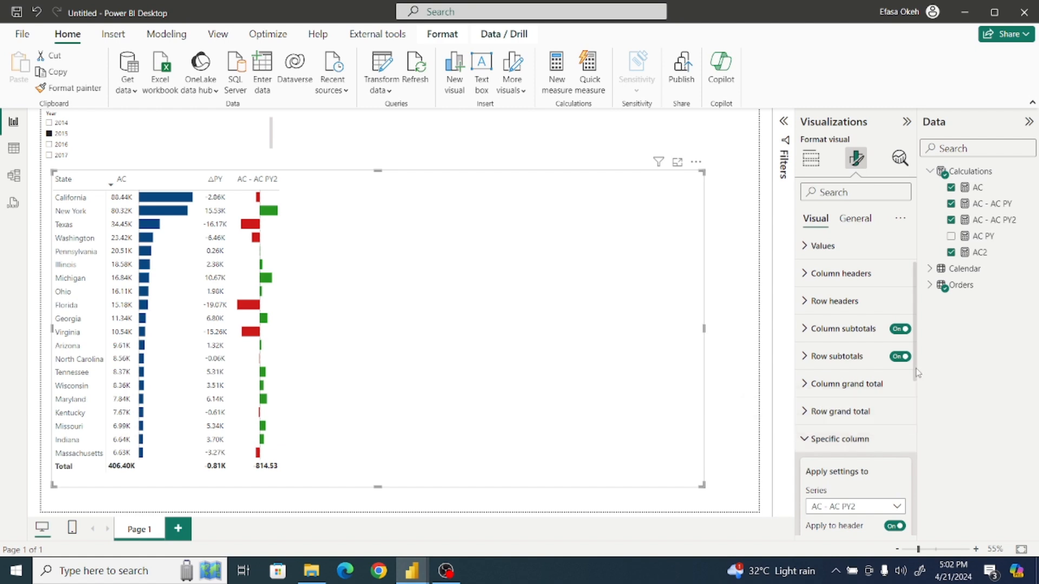
pyautogui.scroll(-3, 913, 379)
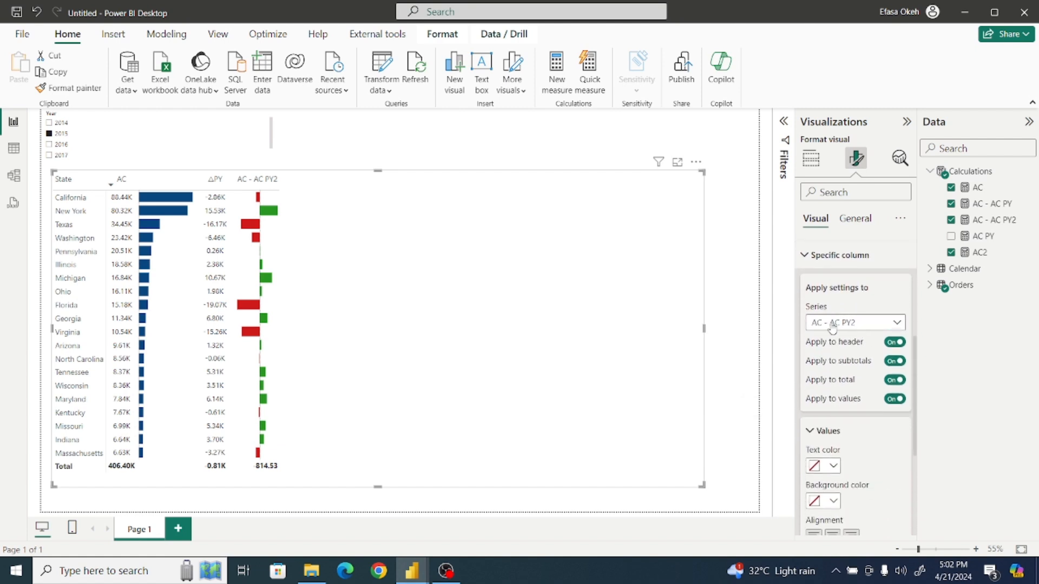
pyautogui.click(895, 361)
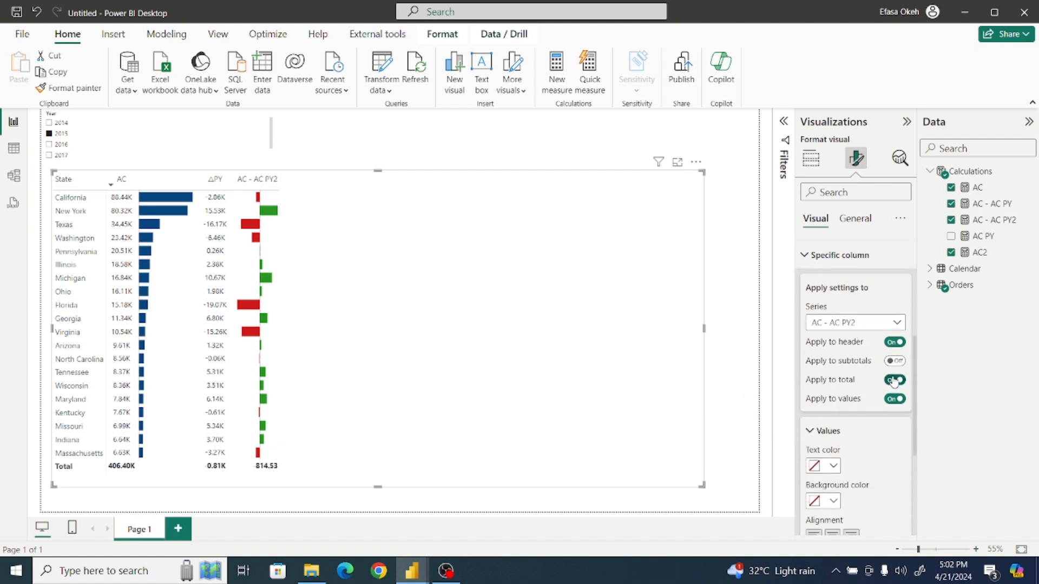
pyautogui.click(895, 380)
pyautogui.click(895, 399)
pyautogui.click(836, 464)
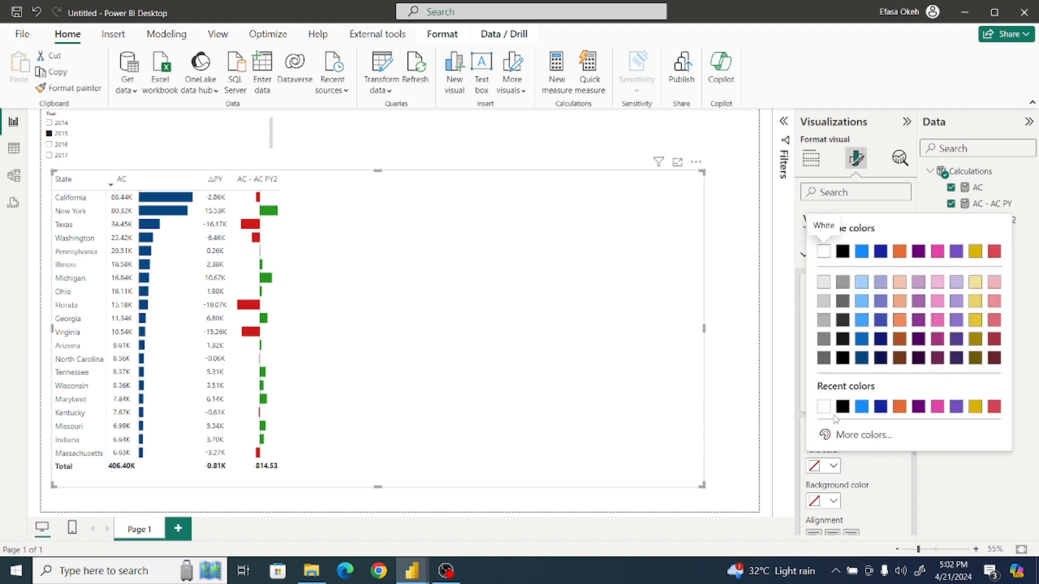
pyautogui.click(828, 343)
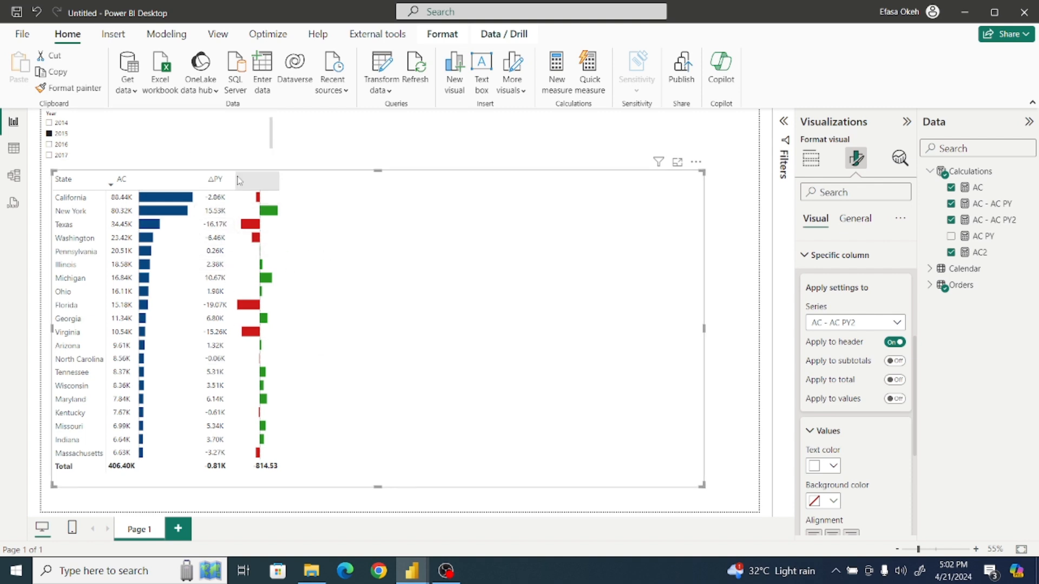
pyautogui.click(731, 255)
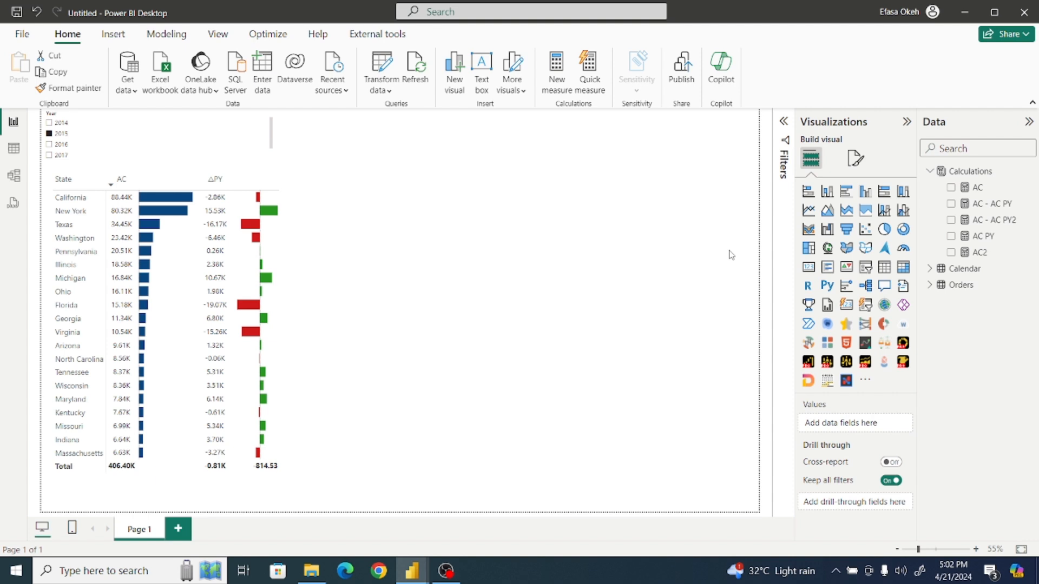
# Step: Start a new measure named AC% in the Calculations table using the DIVIDE function
pyautogui.click(981, 177)
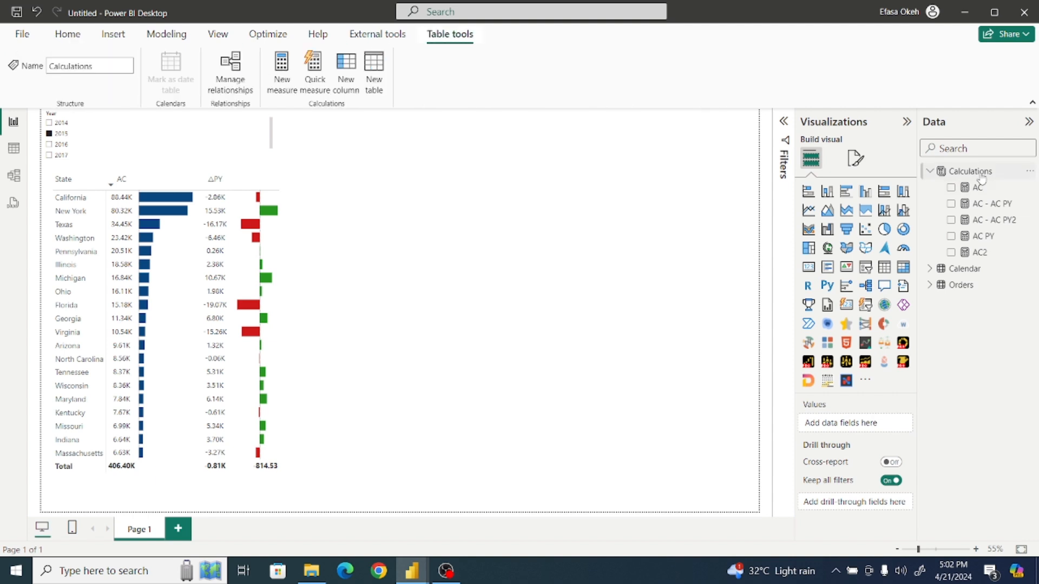
pyautogui.click(287, 66)
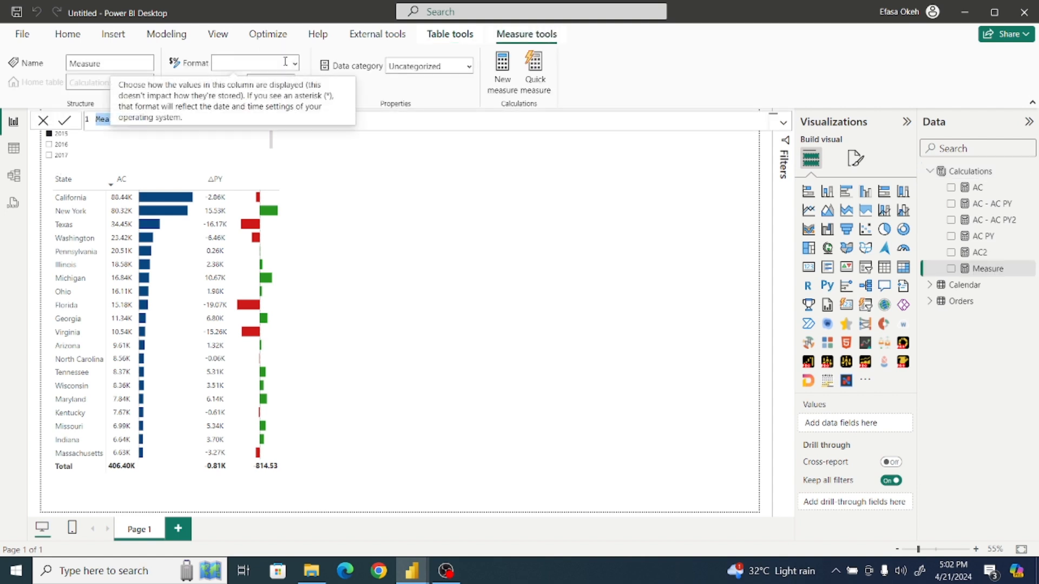
pyautogui.write('AC')
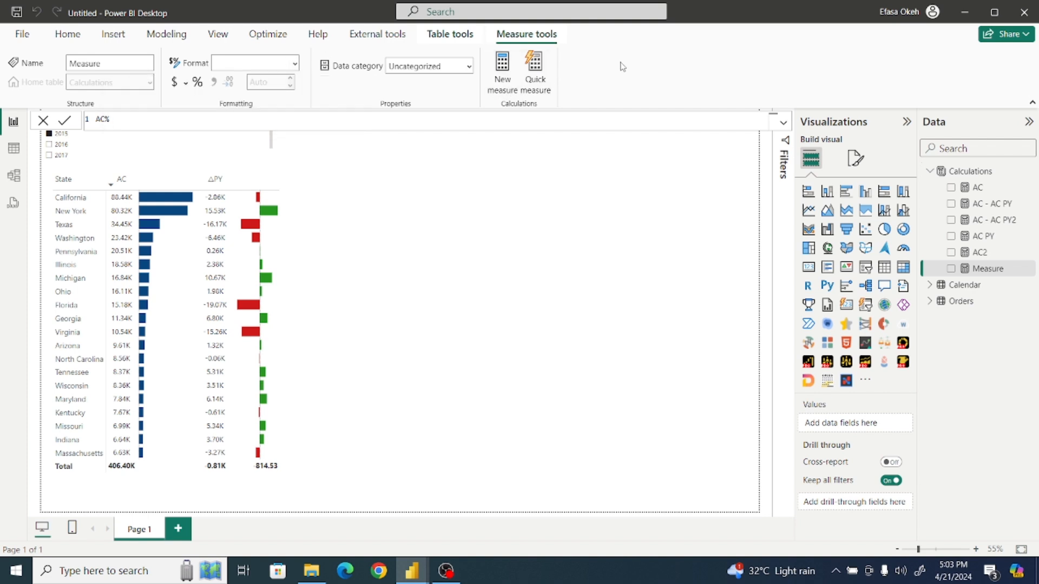
pyautogui.write('% = Divi')
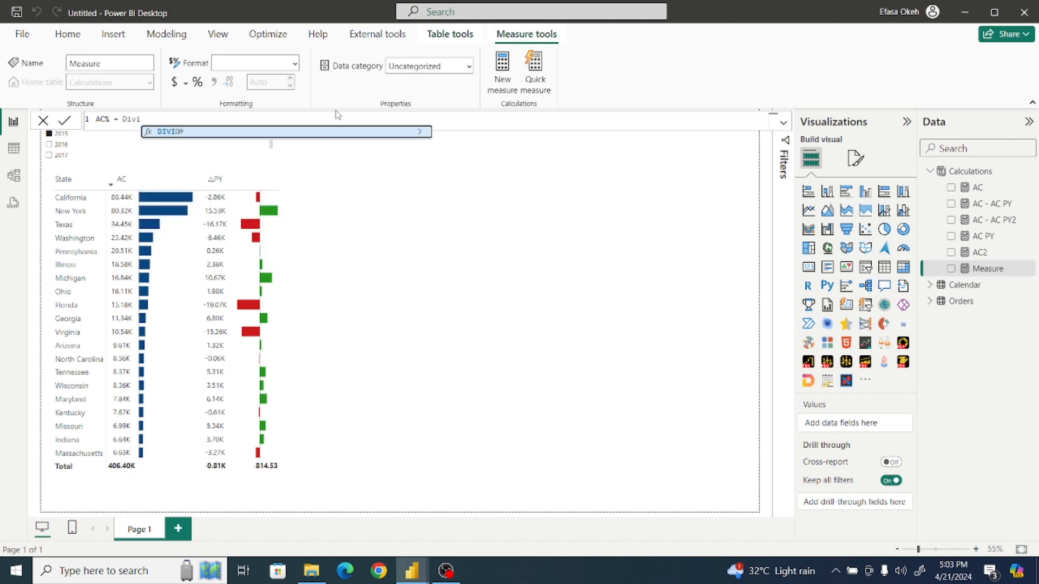
pyautogui.click(314, 134)
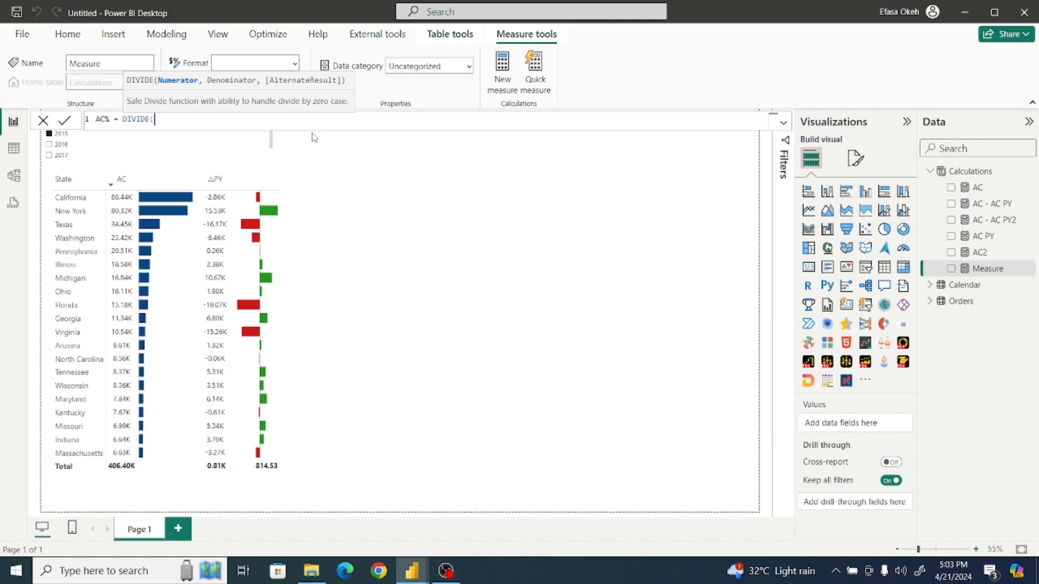
# Step: Enter the [AC - AC PY] measure as the numerator of the AC% DIVIDE formula
pyautogui.write('AC')
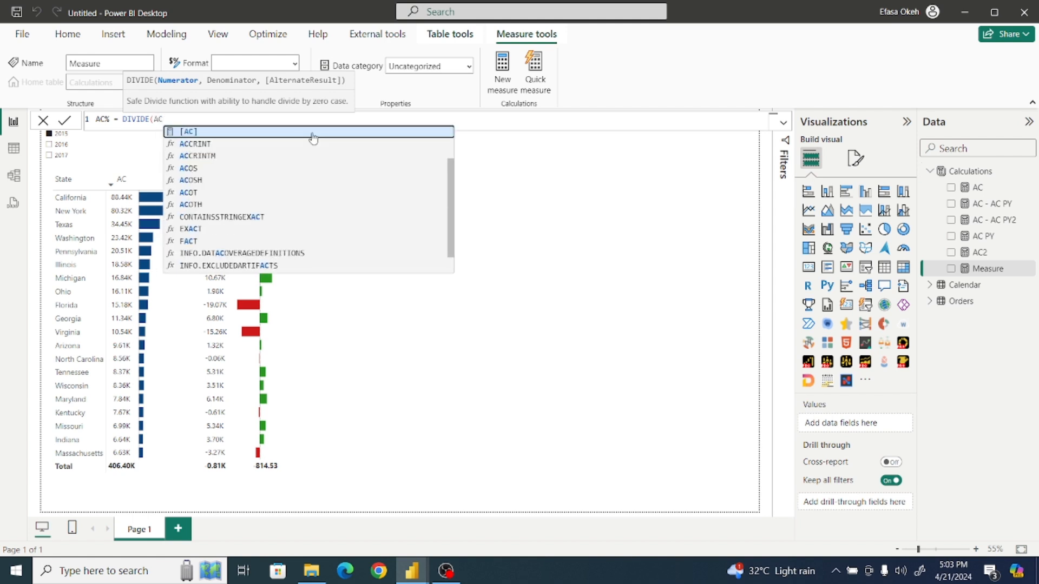
pyautogui.write(' -')
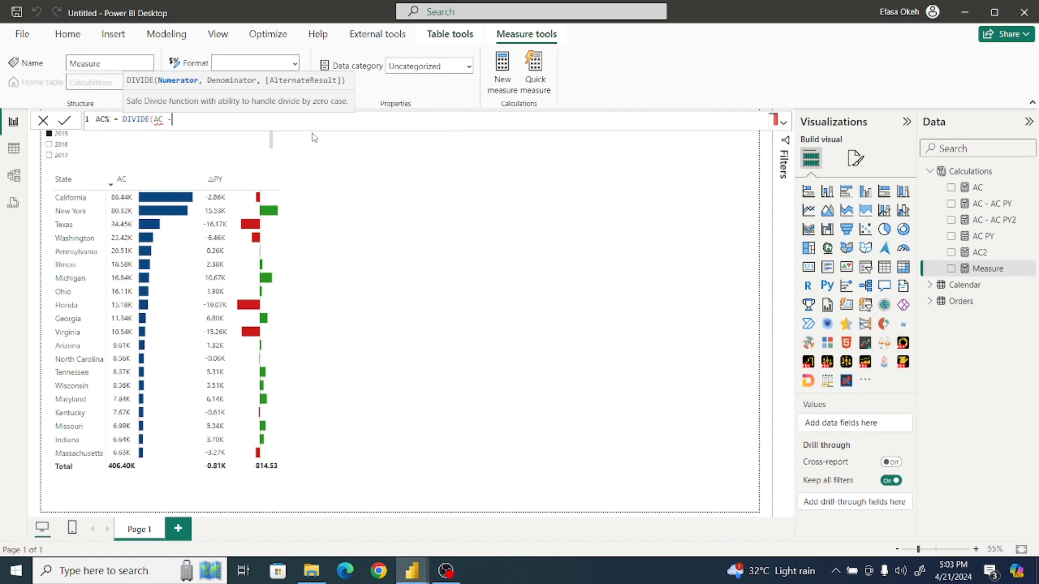
pyautogui.press('BackSpace')
pyautogui.press('BackSpace')
pyautogui.press('BackSpace')
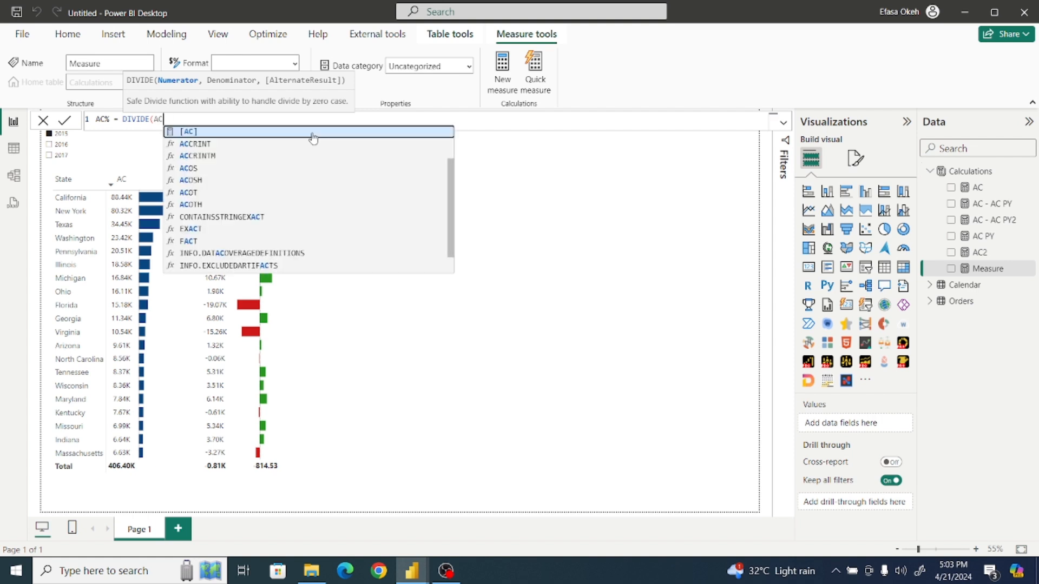
pyautogui.write('-')
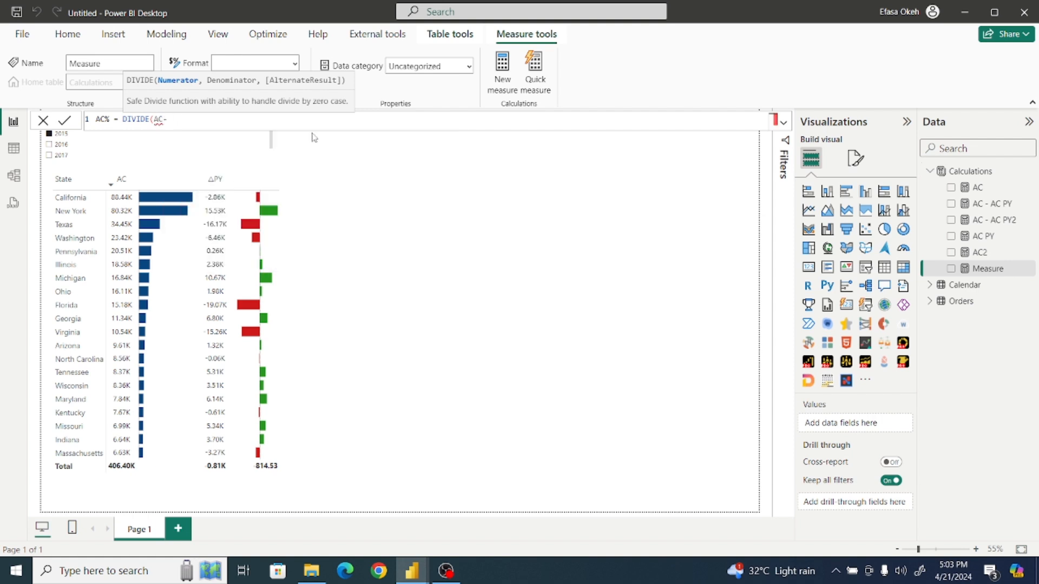
pyautogui.write('AC')
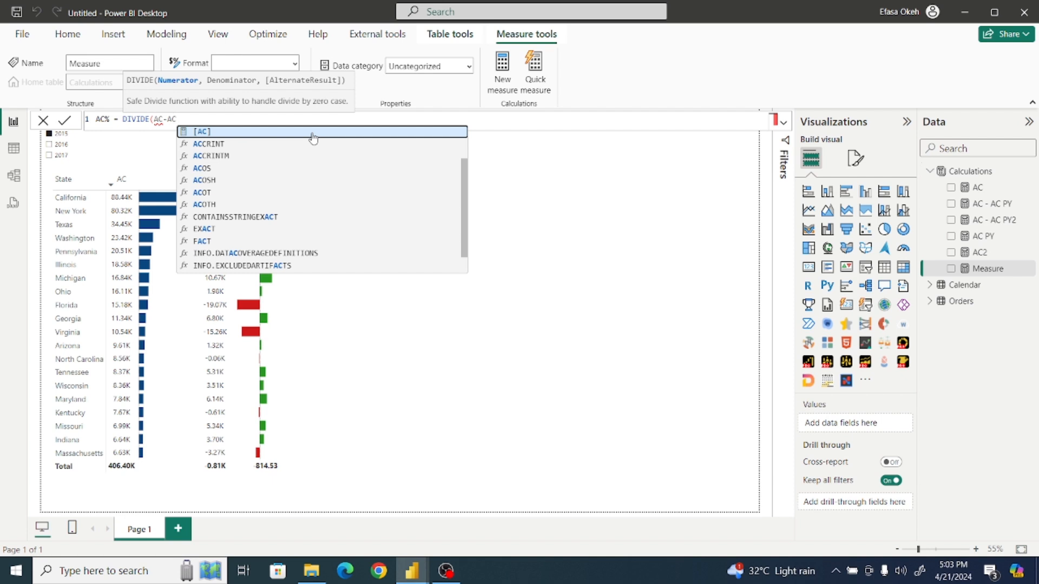
pyautogui.press('BackSpace')
pyautogui.press('BackSpace')
pyautogui.press('BackSpace')
pyautogui.press('BackSpace')
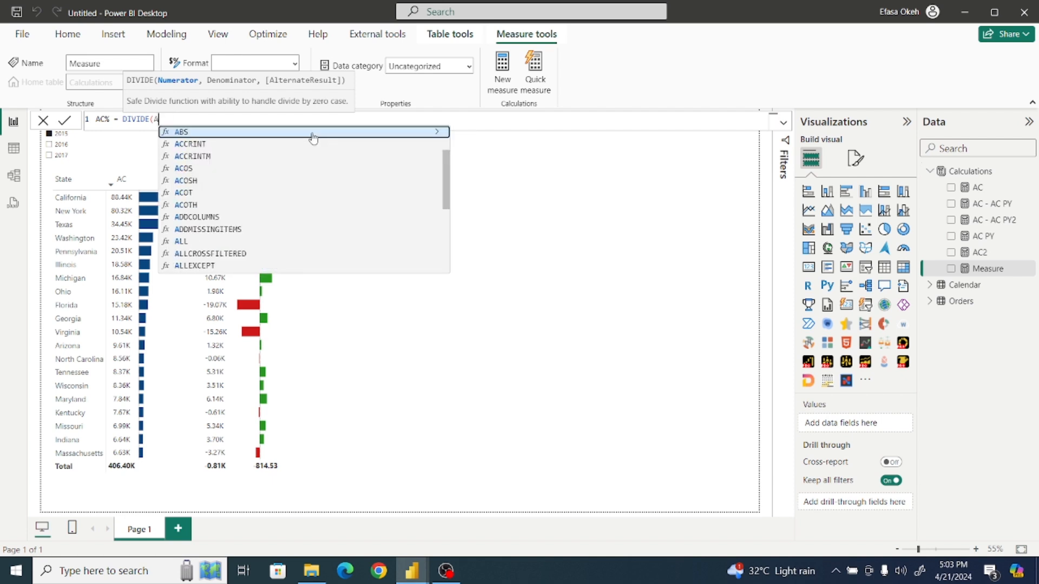
pyautogui.write('C')
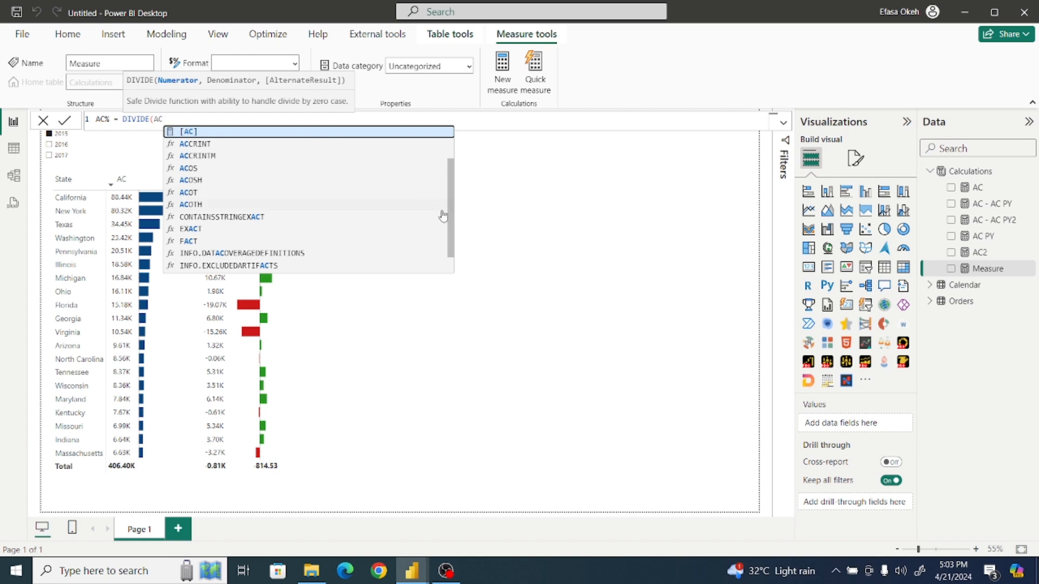
pyautogui.scroll(2, 313, 162)
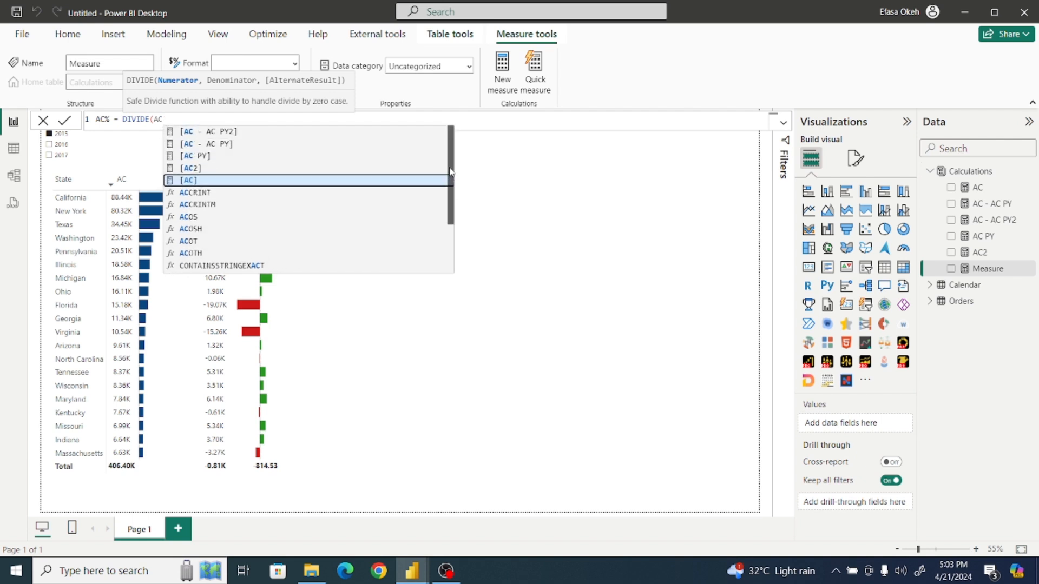
pyautogui.click(226, 149)
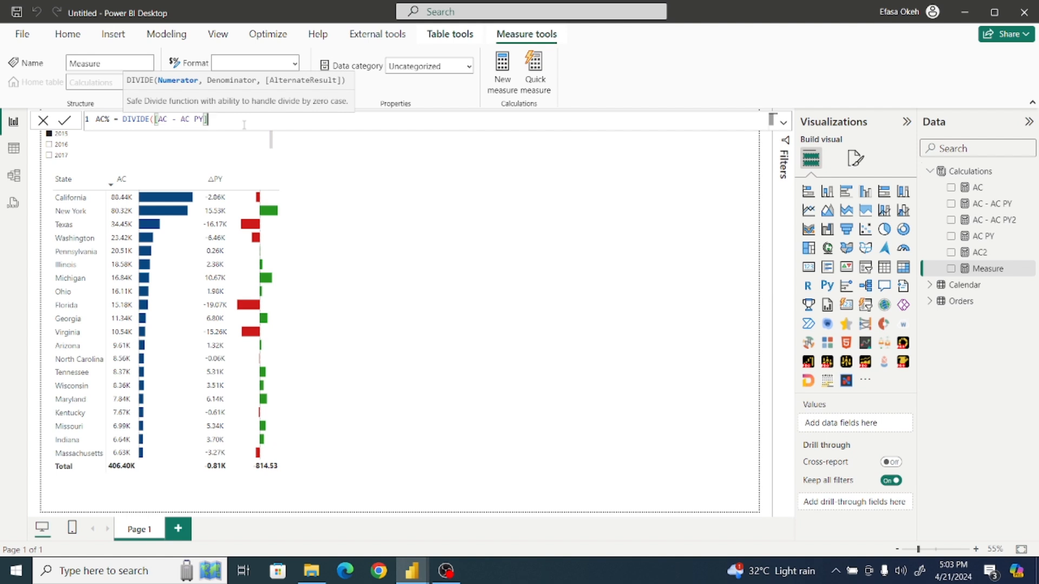
# Step: Enter [AC] as the denominator of the AC% formula, close the function and commit the measure
pyautogui.write(',ax')
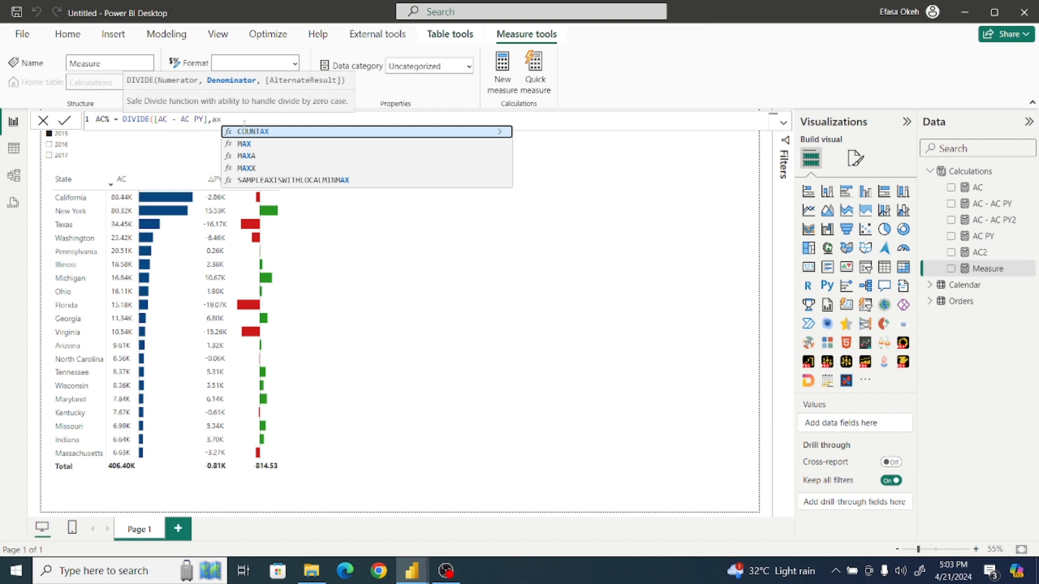
pyautogui.press('BackSpace')
pyautogui.press('BackSpace')
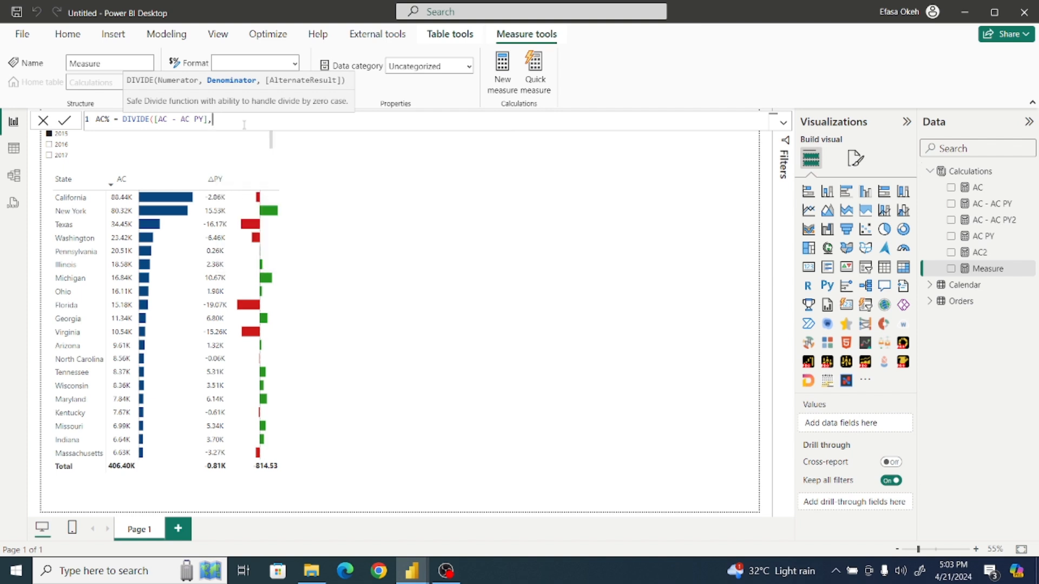
pyautogui.write('AC')
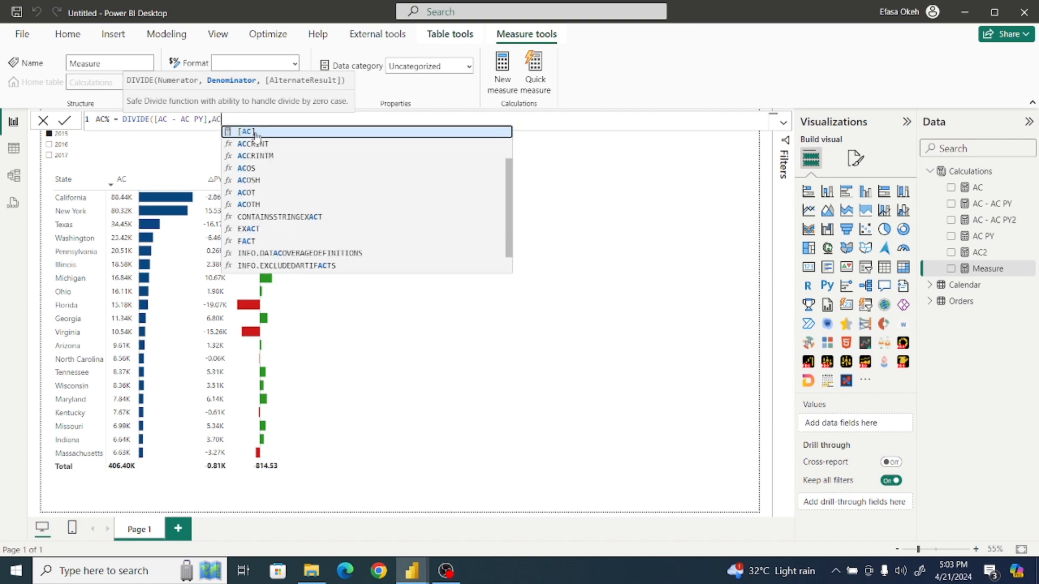
pyautogui.click(256, 133)
pyautogui.write(')')
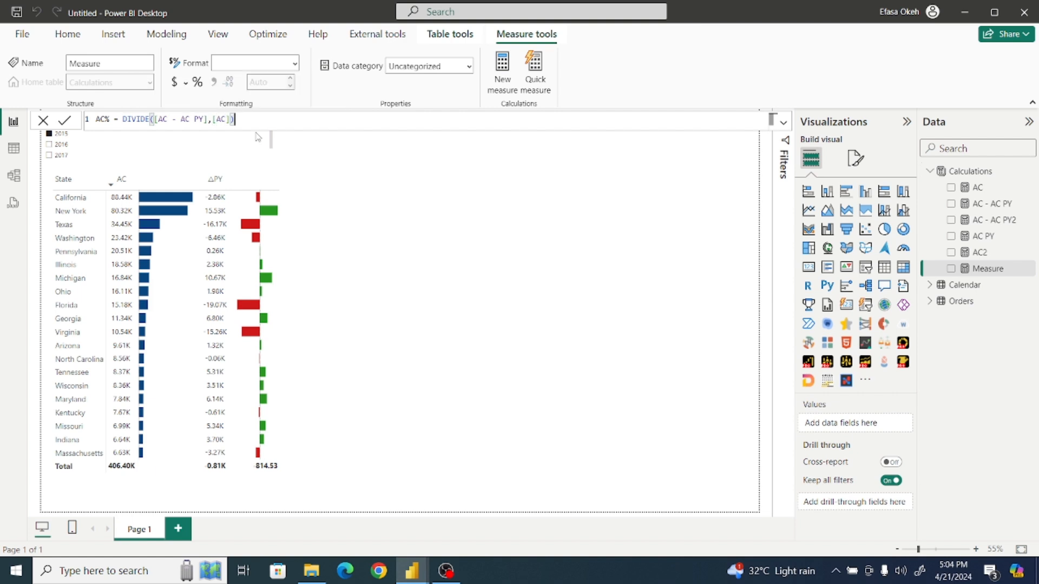
pyautogui.click(66, 122)
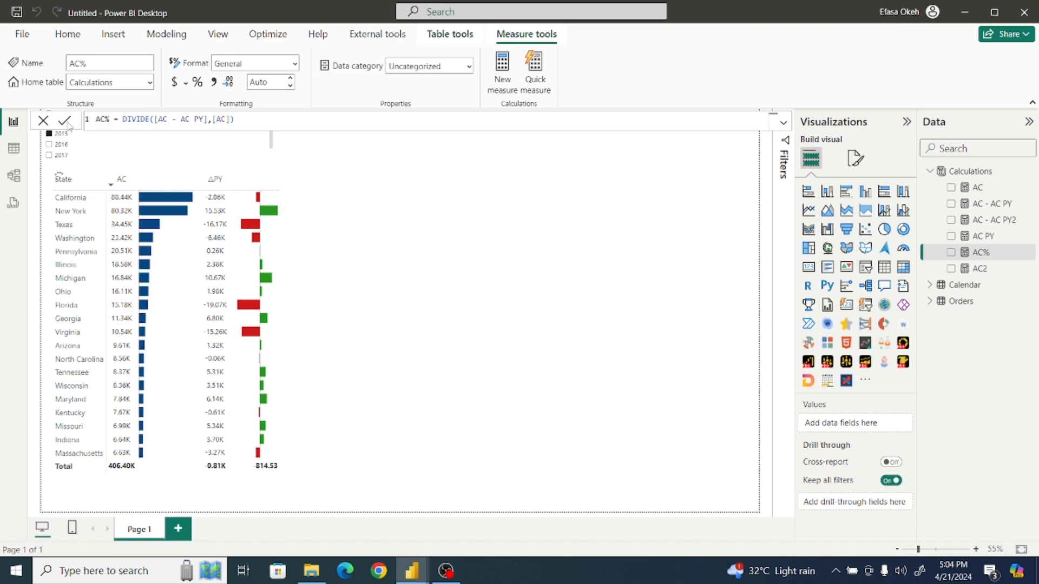
# Step: Add the AC% measure to the state matrix as a slightly widened column formatted as a percentage
pyautogui.click(731, 188)
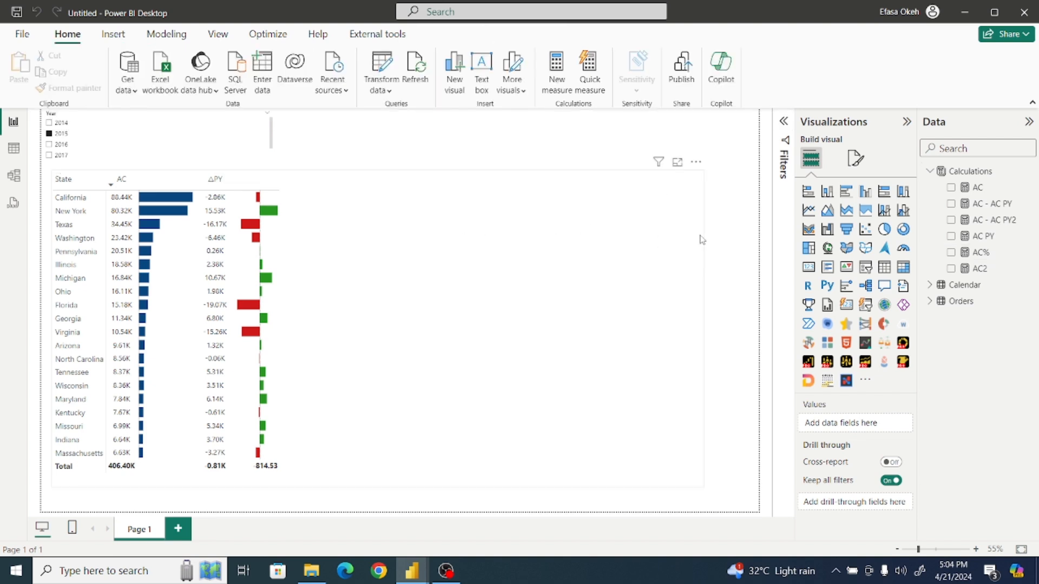
pyautogui.click(656, 240)
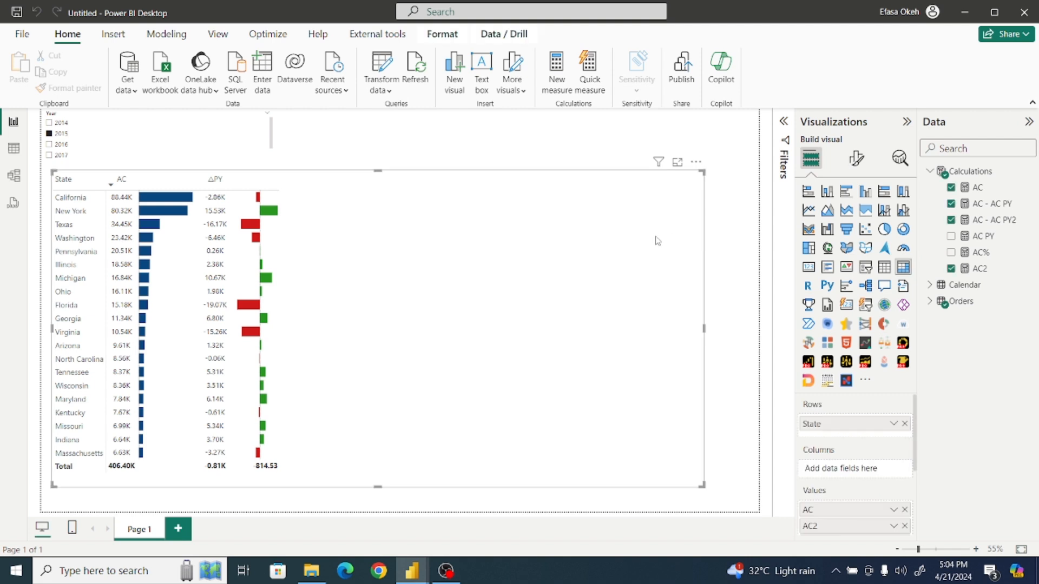
pyautogui.click(951, 253)
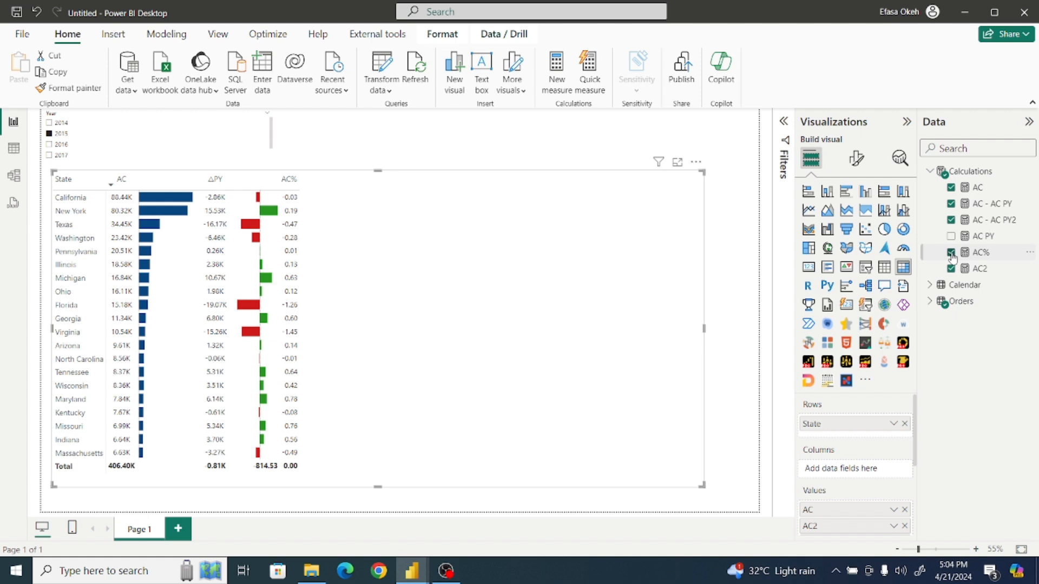
pyautogui.click(990, 259)
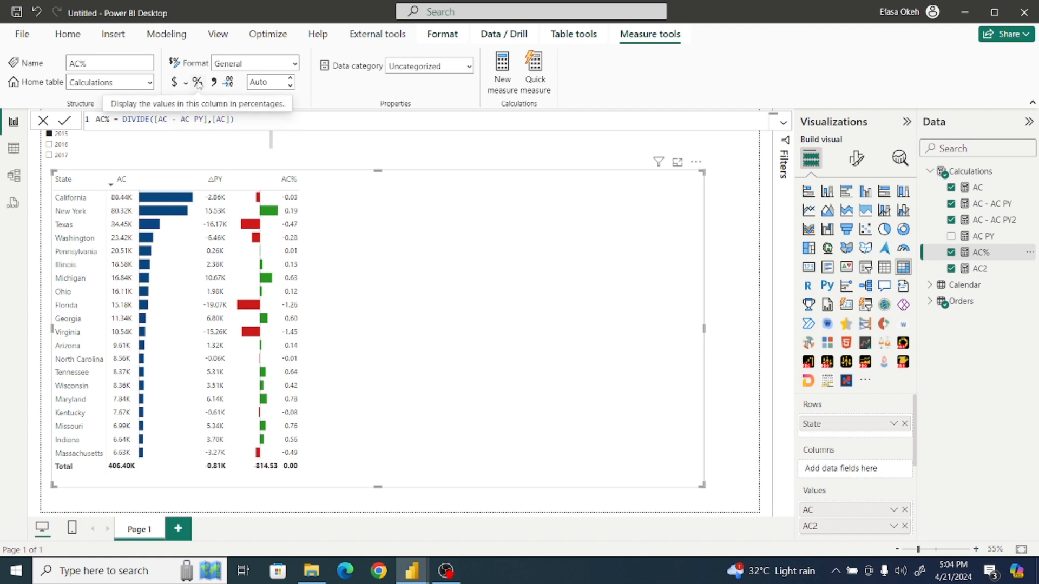
pyautogui.click(198, 84)
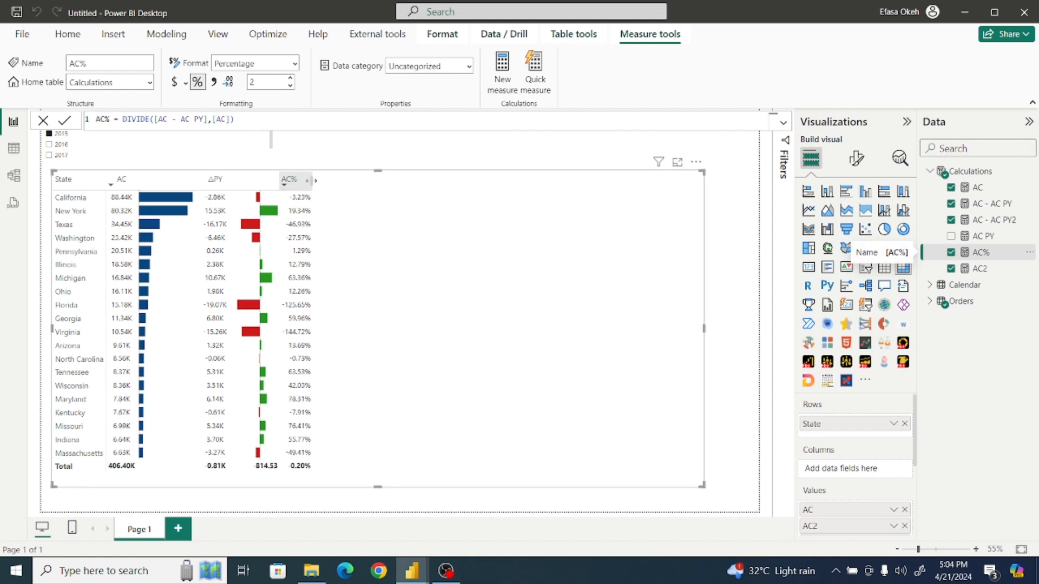
pyautogui.moveTo(310, 180); pyautogui.dragTo(318, 180)
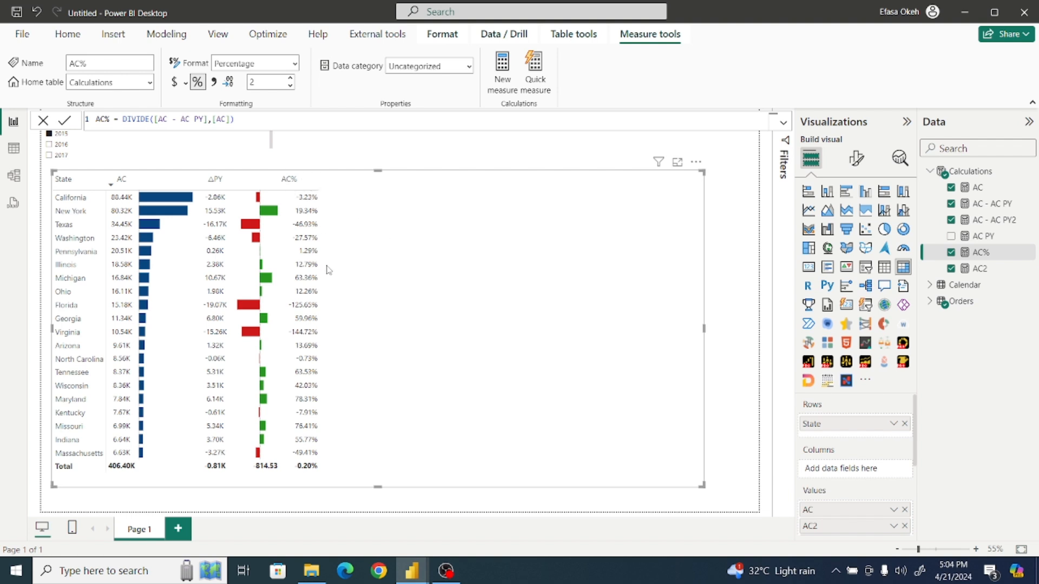
# Step: Center-align the AC% column, applying the settings to header, subtotals, total and values, and widen the column slightly
pyautogui.click(856, 157)
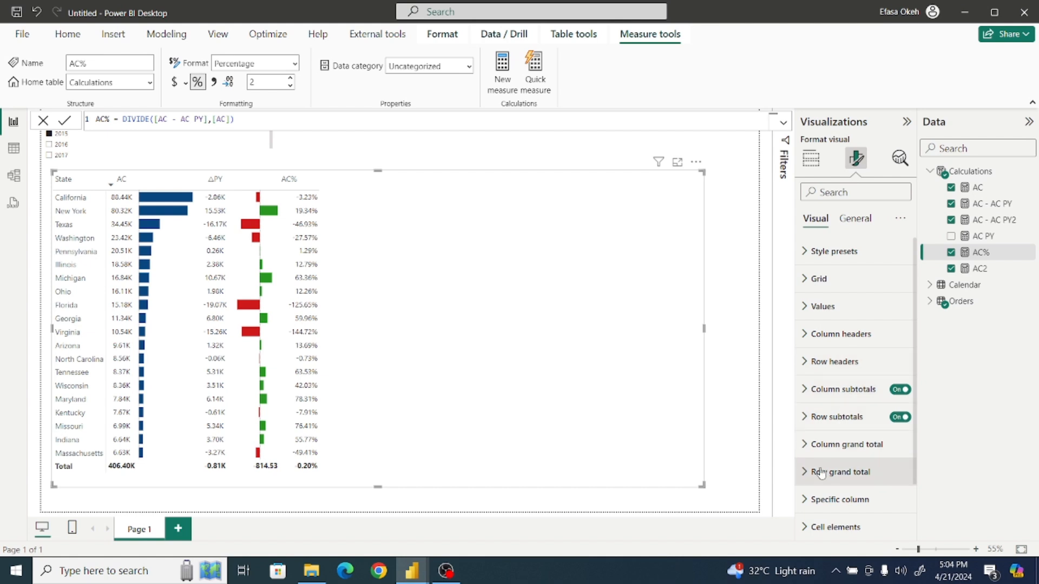
pyautogui.click(836, 499)
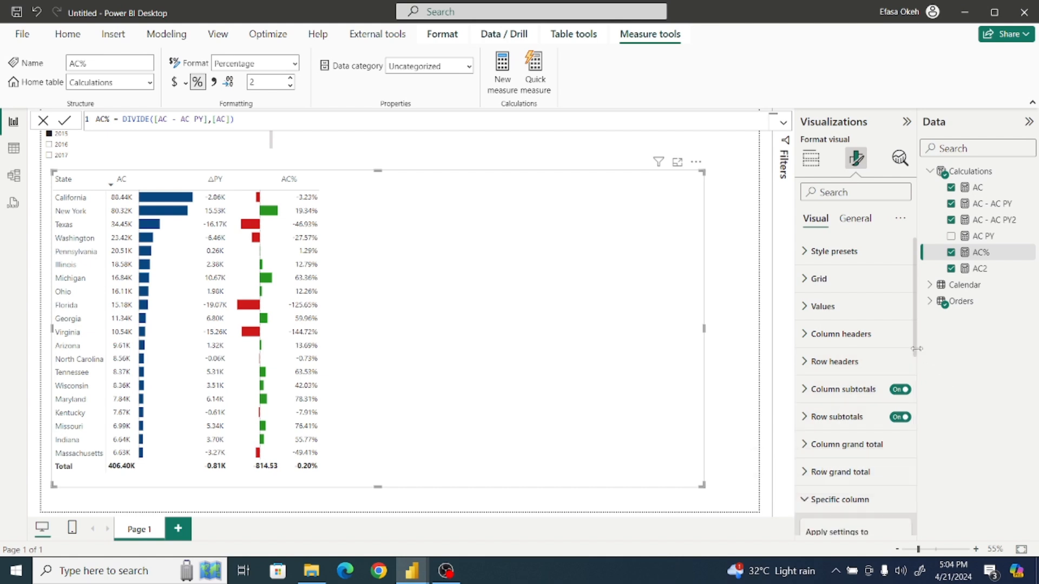
pyautogui.scroll(-3, 867, 382)
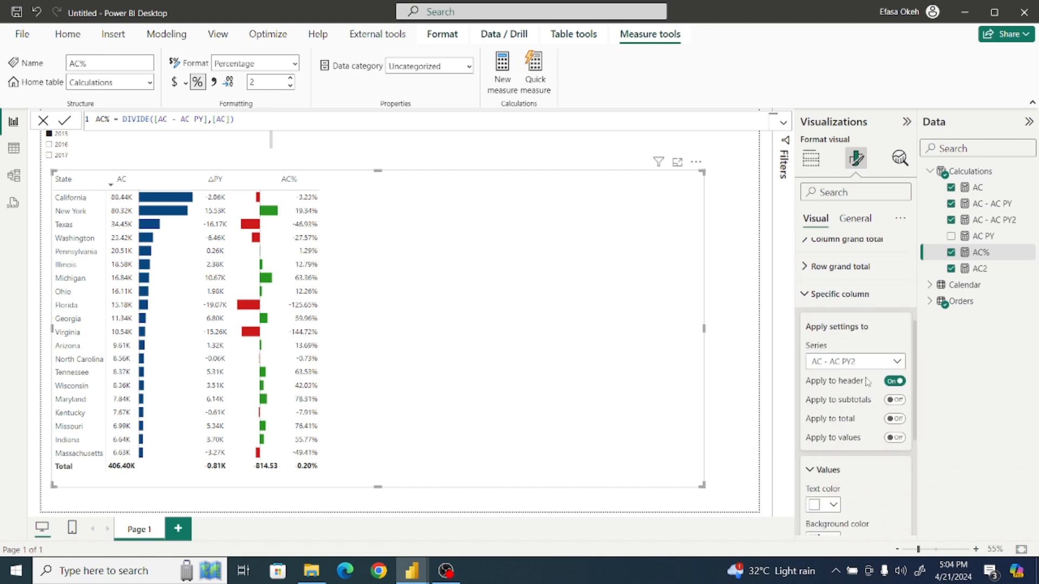
pyautogui.click(854, 363)
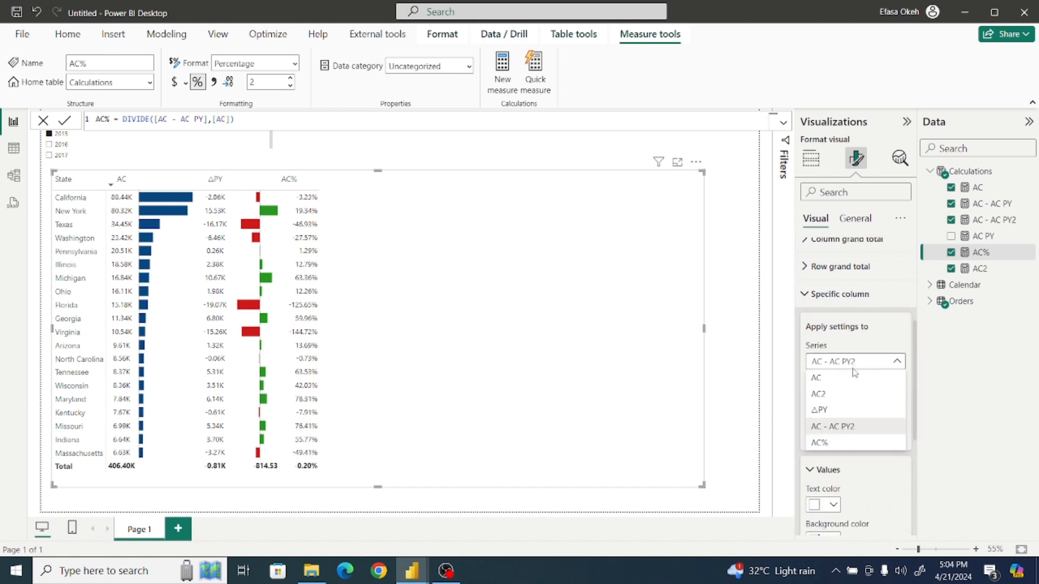
pyautogui.click(837, 444)
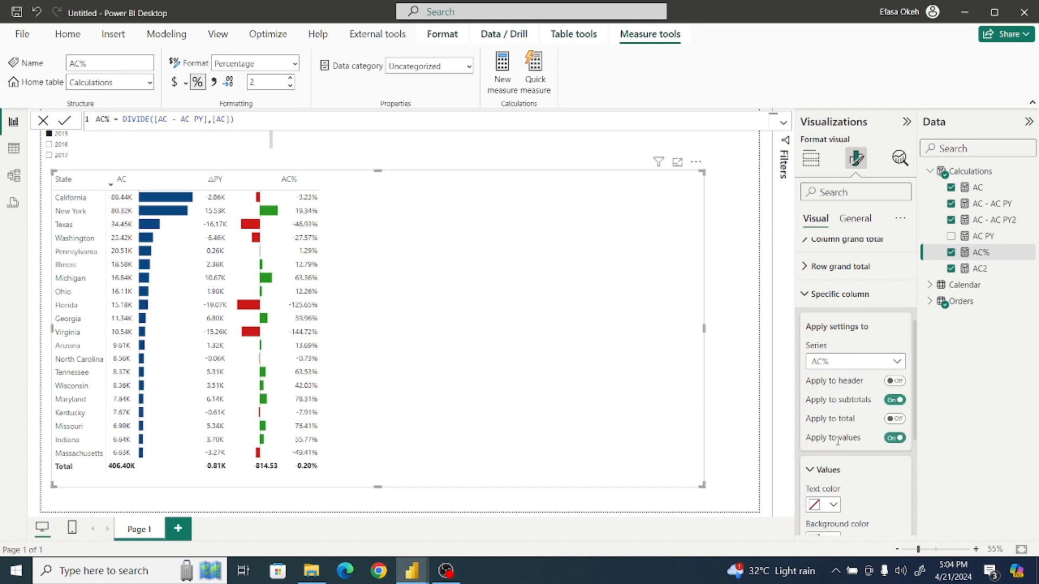
pyautogui.click(894, 419)
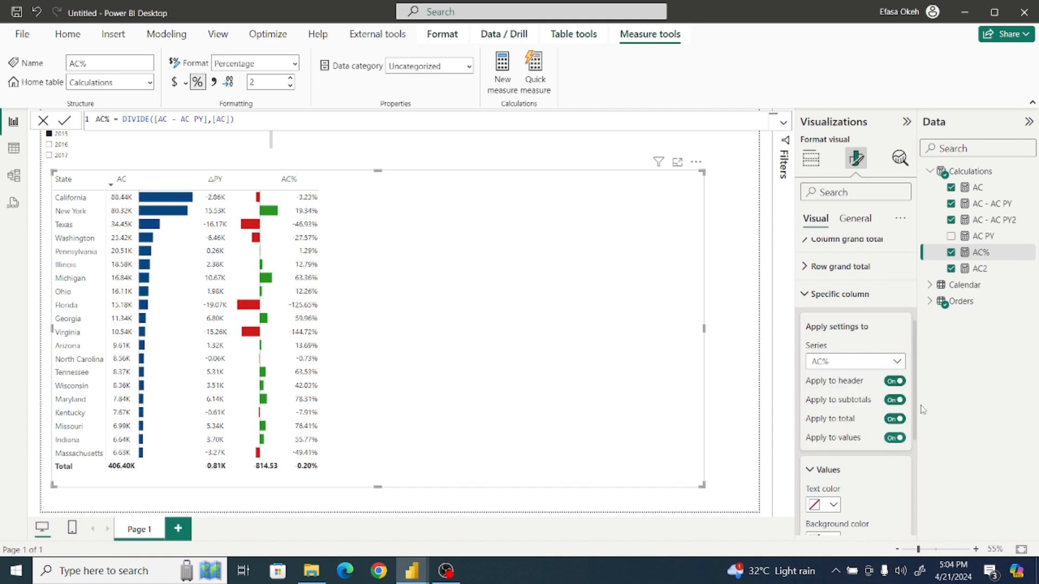
pyautogui.moveTo(919, 407); pyautogui.dragTo(919, 456)
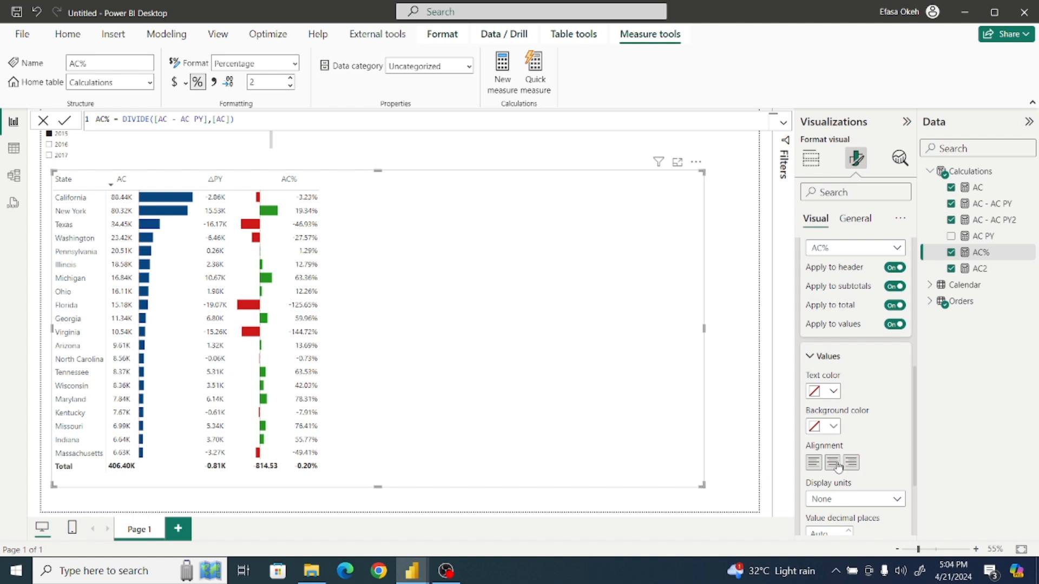
pyautogui.click(832, 463)
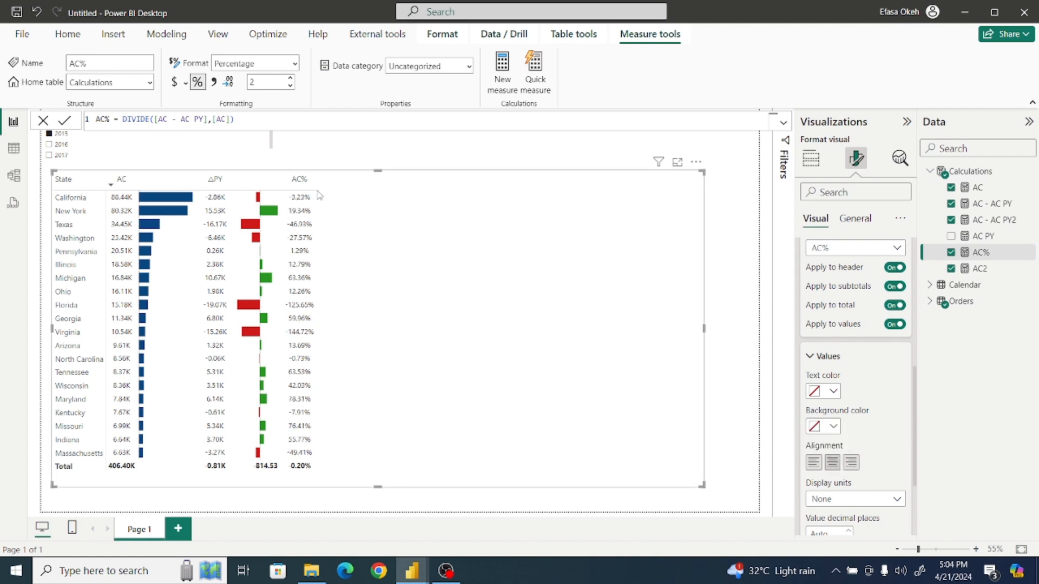
pyautogui.moveTo(317, 184); pyautogui.dragTo(325, 184)
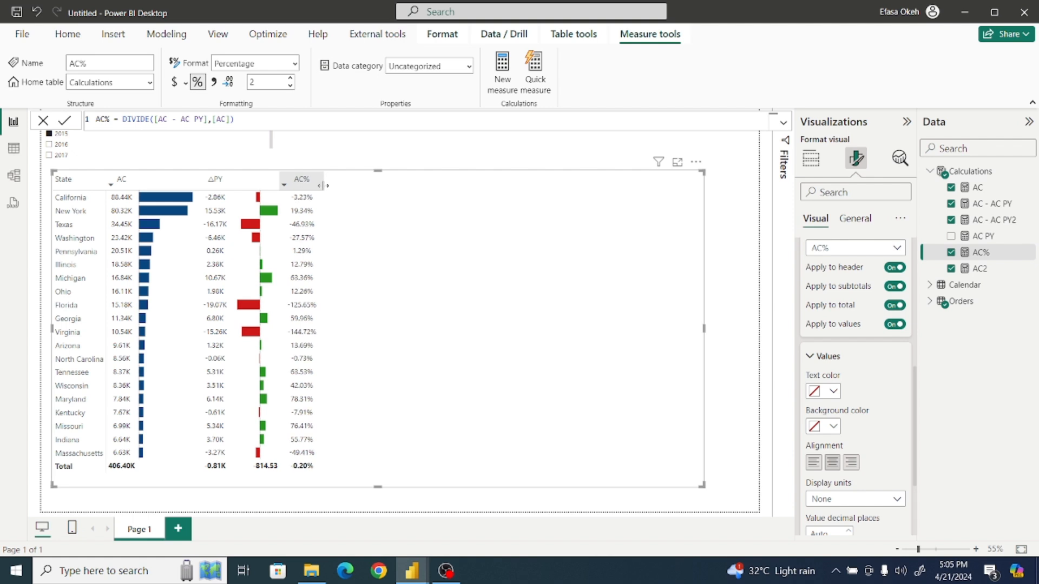
pyautogui.click(530, 147)
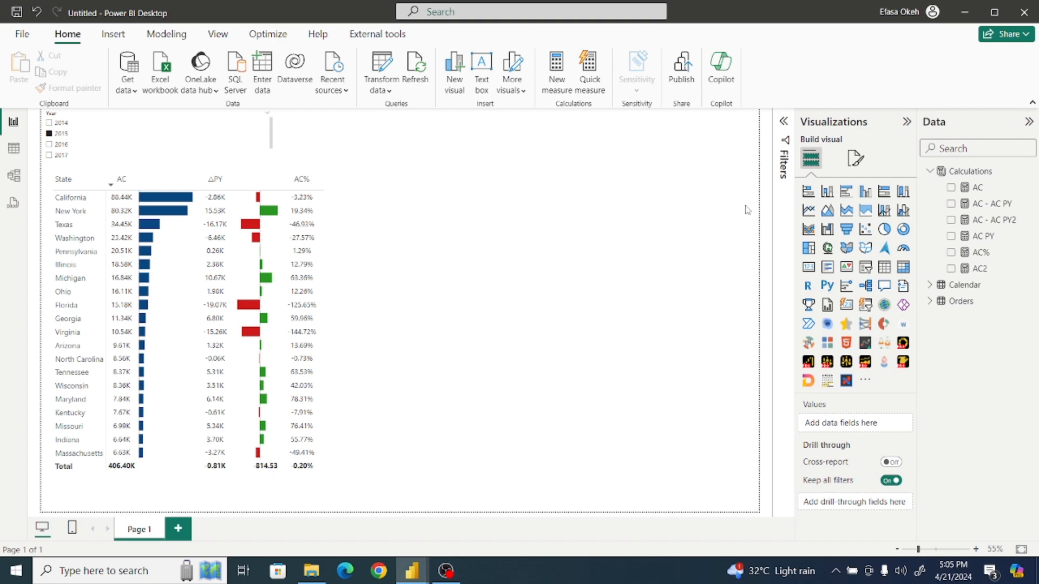
# Step: Check the AC-Color measure's formula in the Native matrix report and return to the untitled report
pyautogui.moveTo(412, 571)
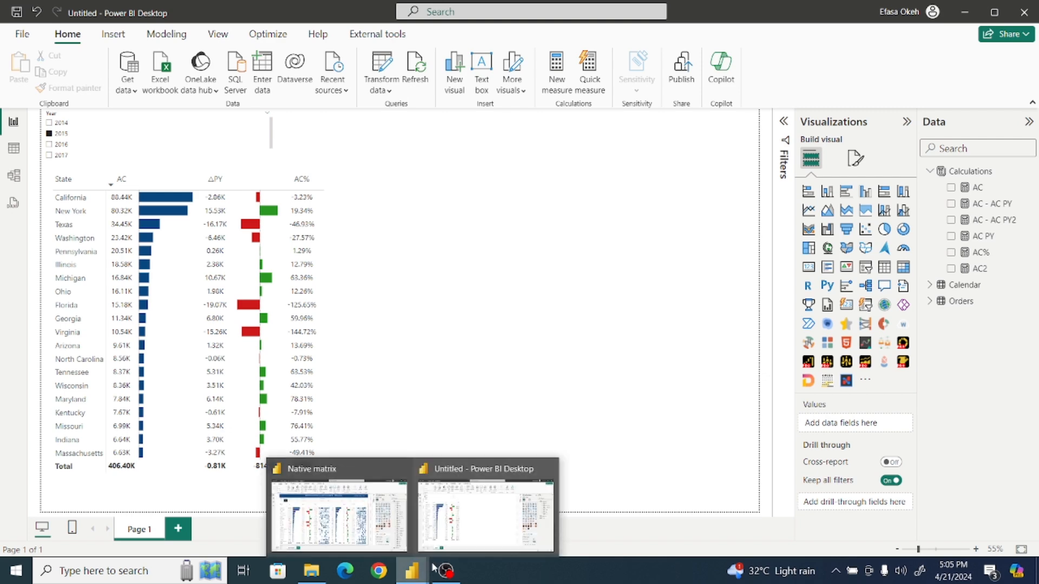
pyautogui.click(371, 508)
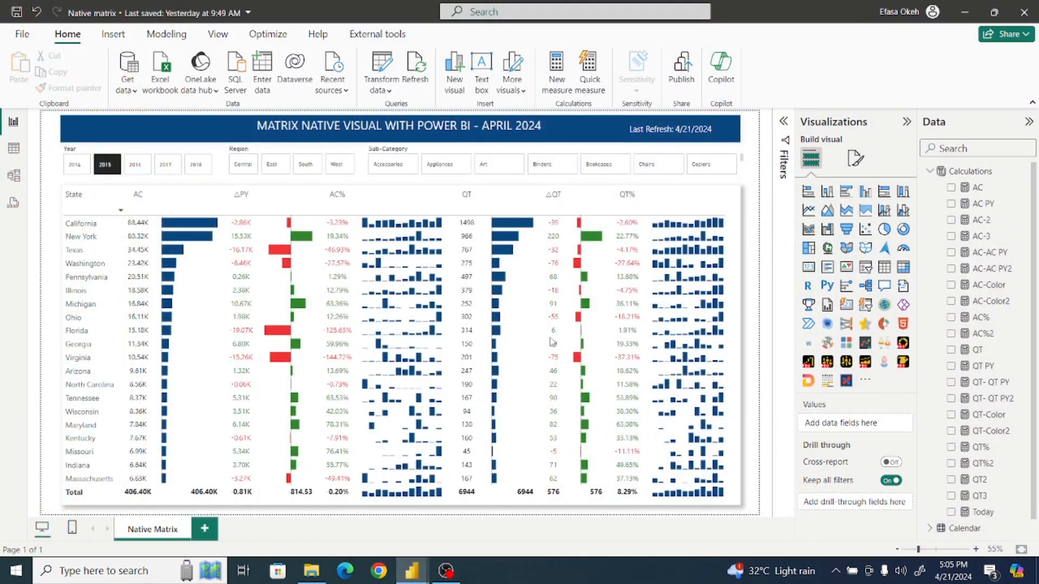
pyautogui.click(990, 287)
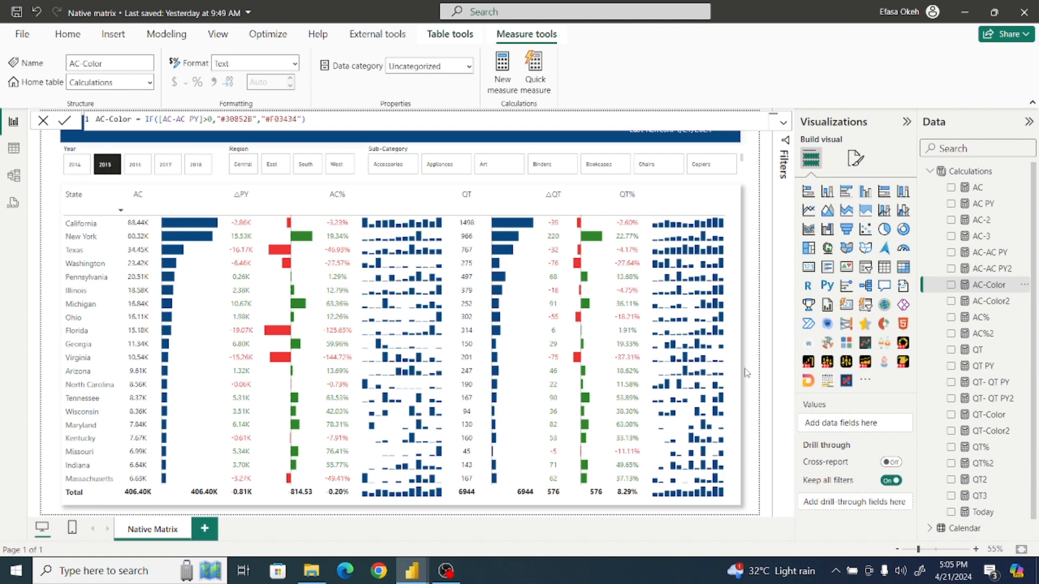
pyautogui.click(652, 432)
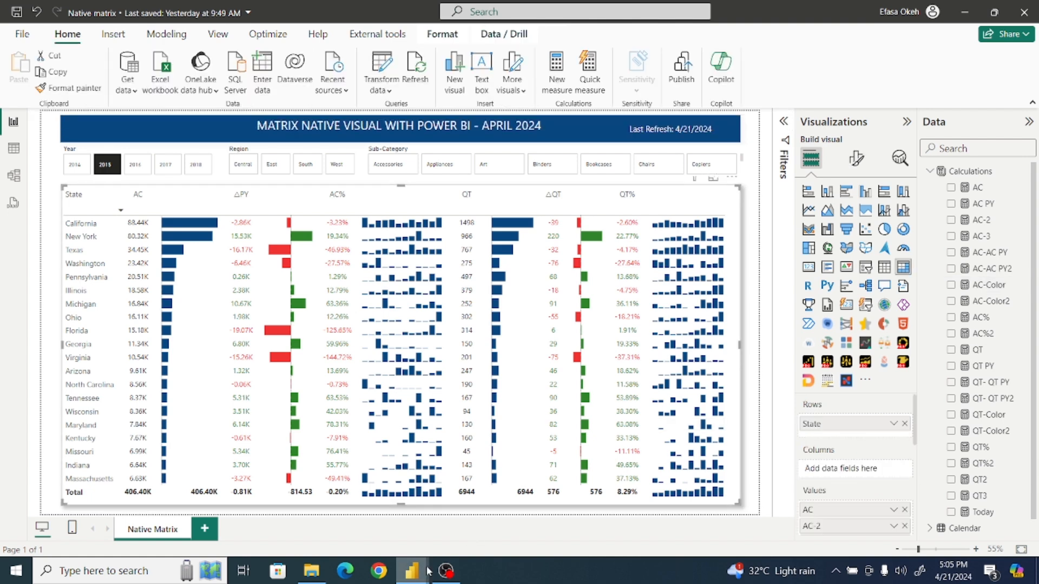
pyautogui.moveTo(421, 575)
pyautogui.click(482, 516)
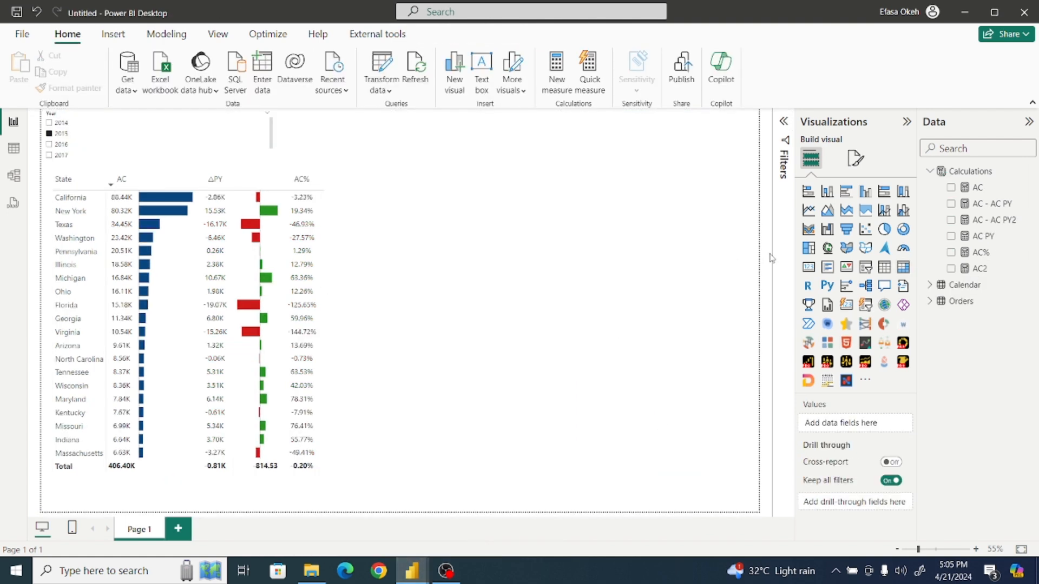
# Step: Start a new measure named AC-Color in the Calculations table using the IF function
pyautogui.click(972, 174)
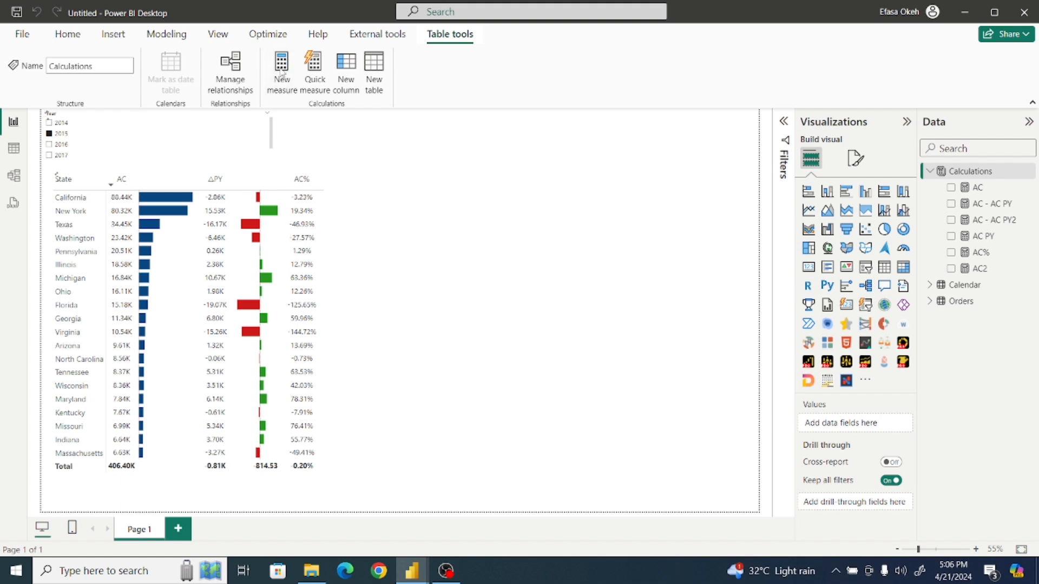
pyautogui.click(280, 72)
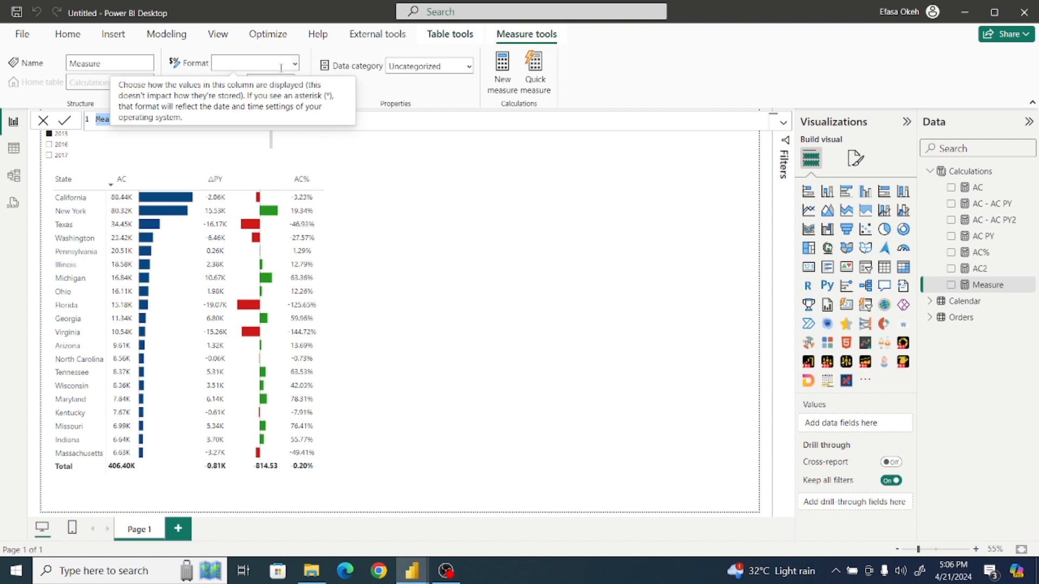
pyautogui.write('ac')
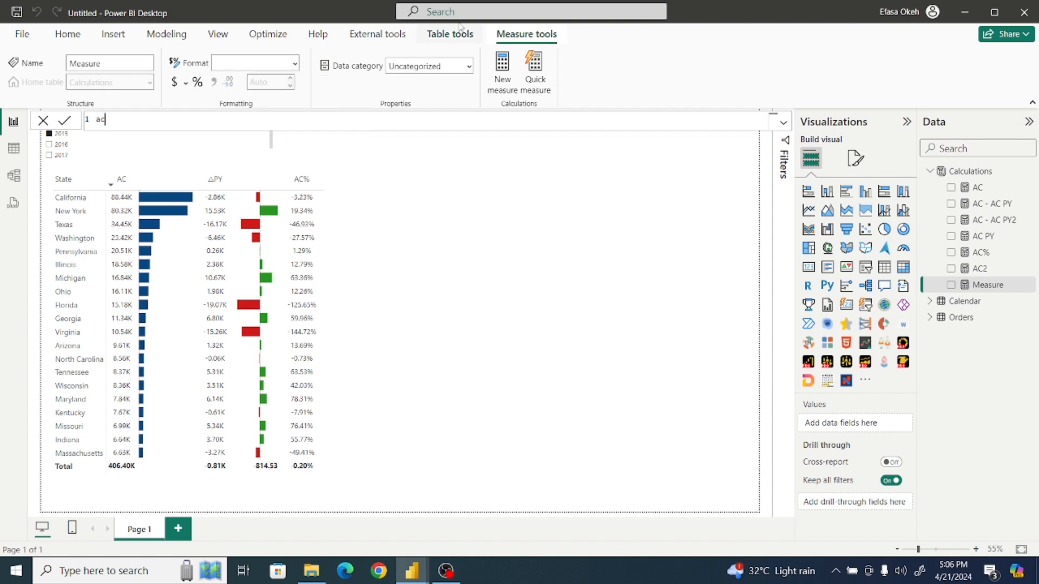
pyautogui.press('BackSpace')
pyautogui.press('BackSpace')
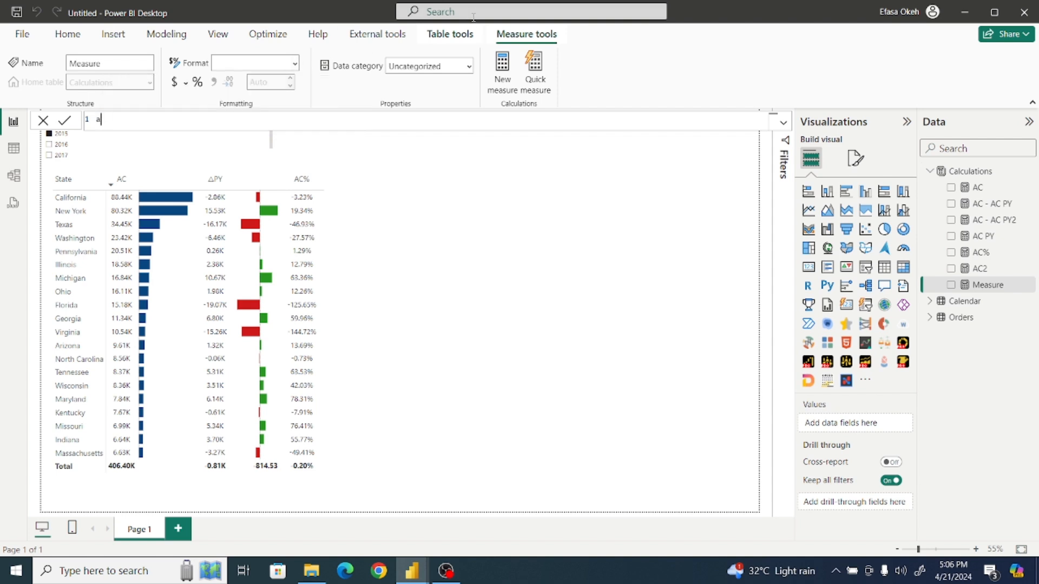
pyautogui.write('AC-Color = IF')
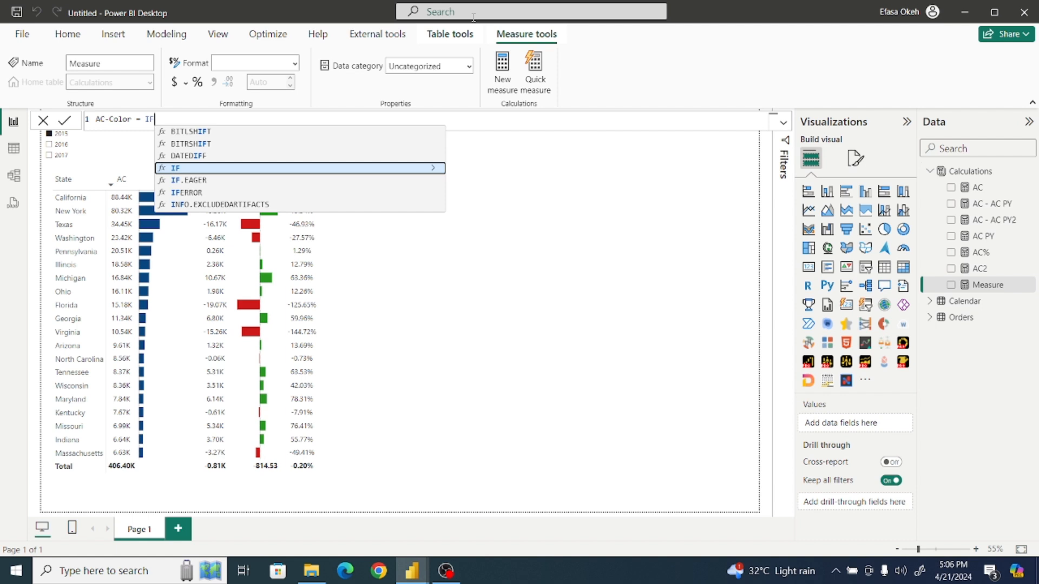
pyautogui.click(295, 169)
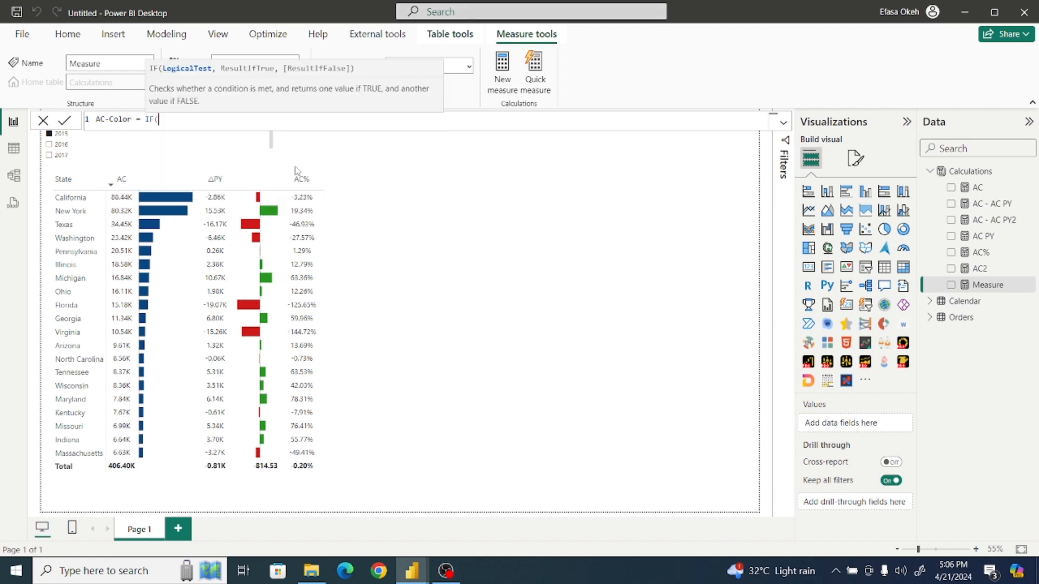
# Step: Enter [AC - AC PY] >0 as the IF condition of AC-Color, with "#299821" as the true result
pyautogui.write('AC')
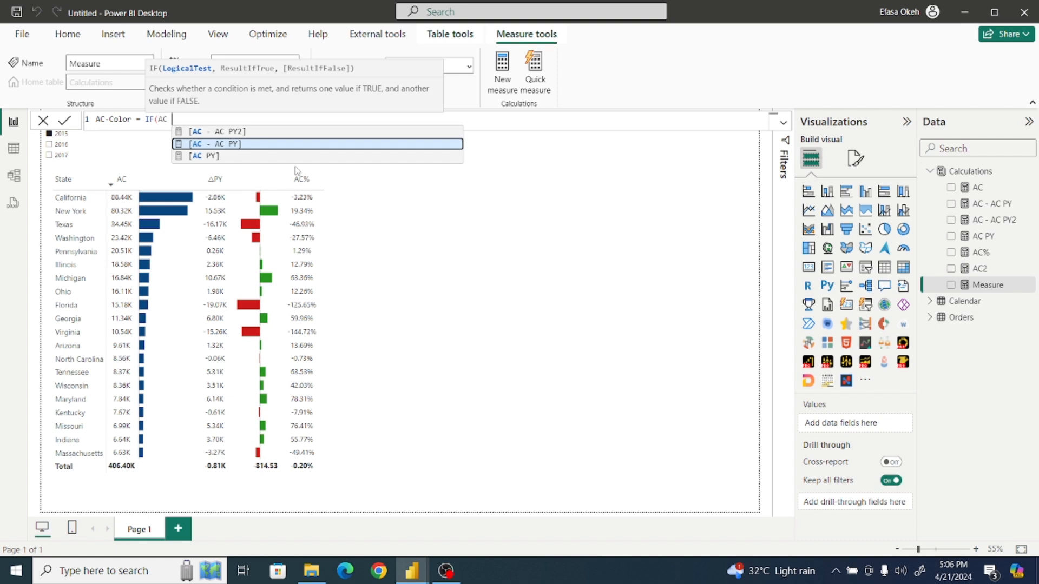
pyautogui.click(230, 145)
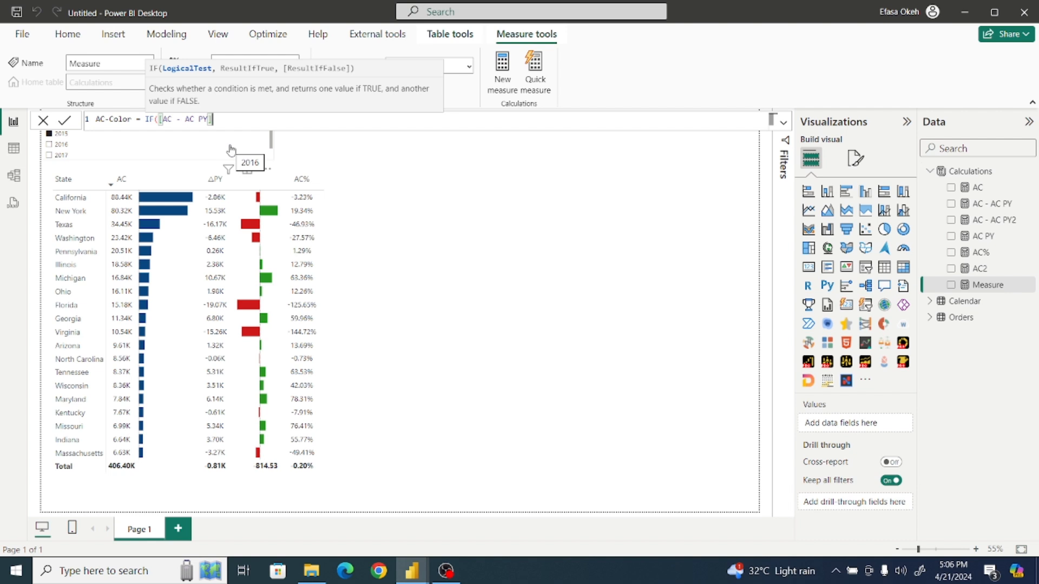
pyautogui.write('>0 ')
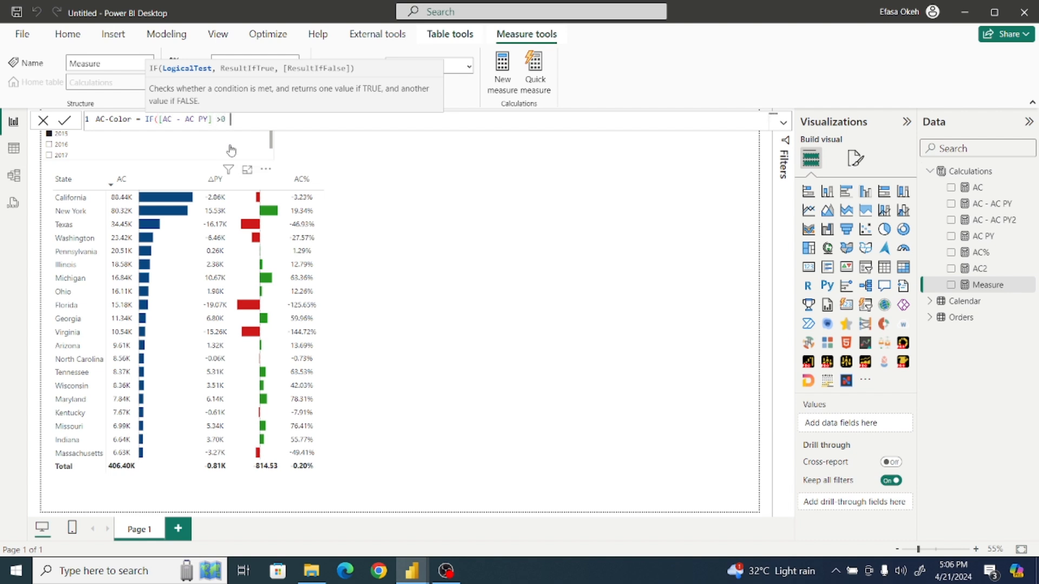
pyautogui.write('"')
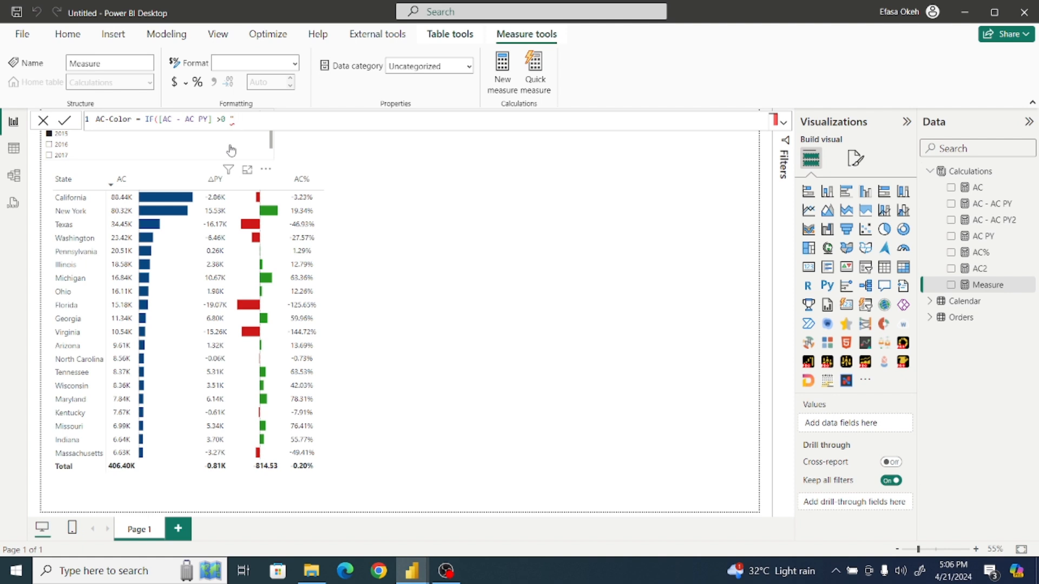
pyautogui.write('#299821')
pyautogui.click(228, 122)
pyautogui.write(', "#299821')
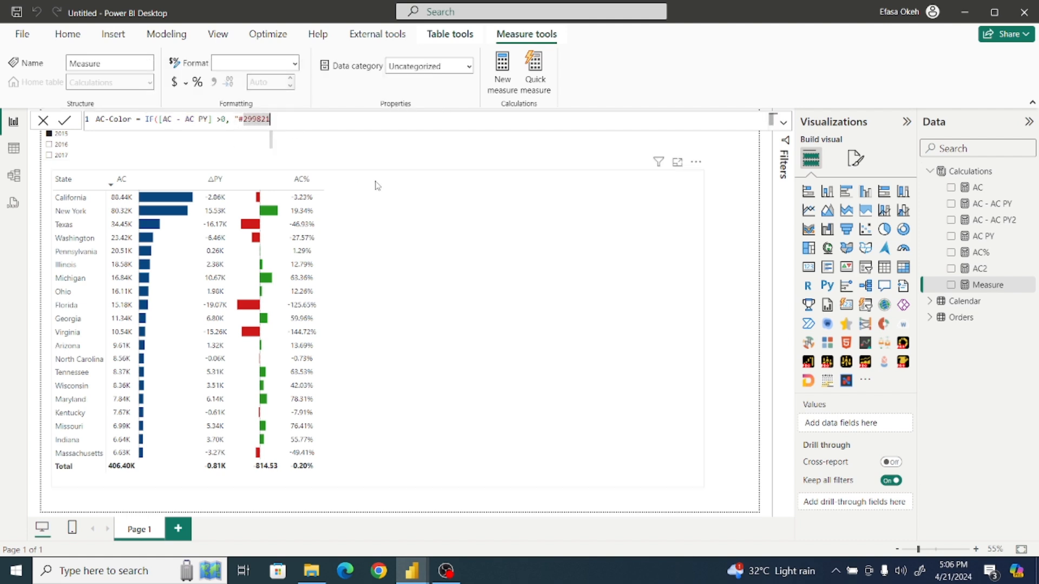
# Step: Enter "CF1A1A" as the false result of the AC-Color formula, close the function and commit the measure
pyautogui.write('",')
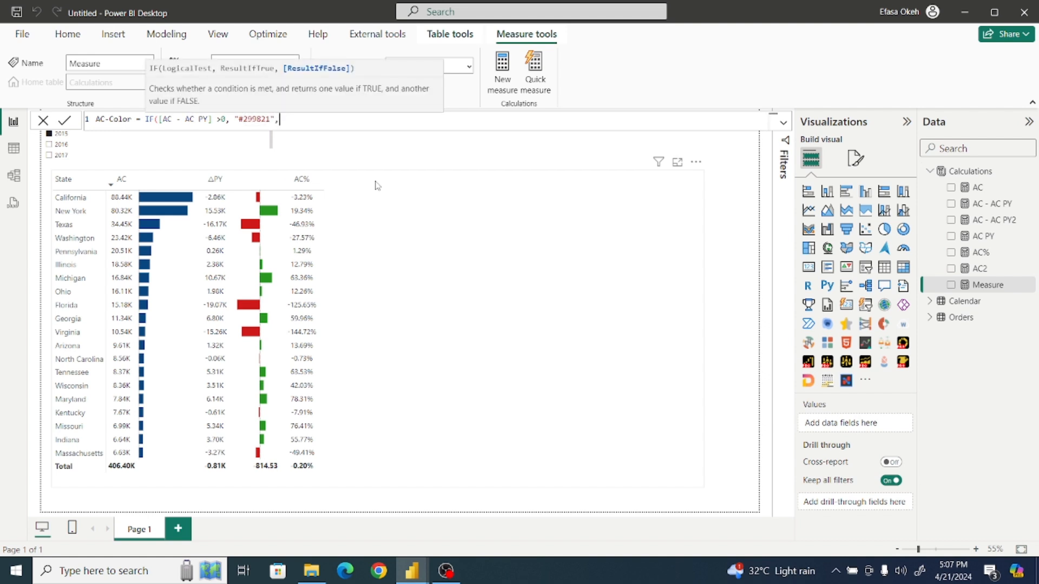
pyautogui.write('"CF1A1A")')
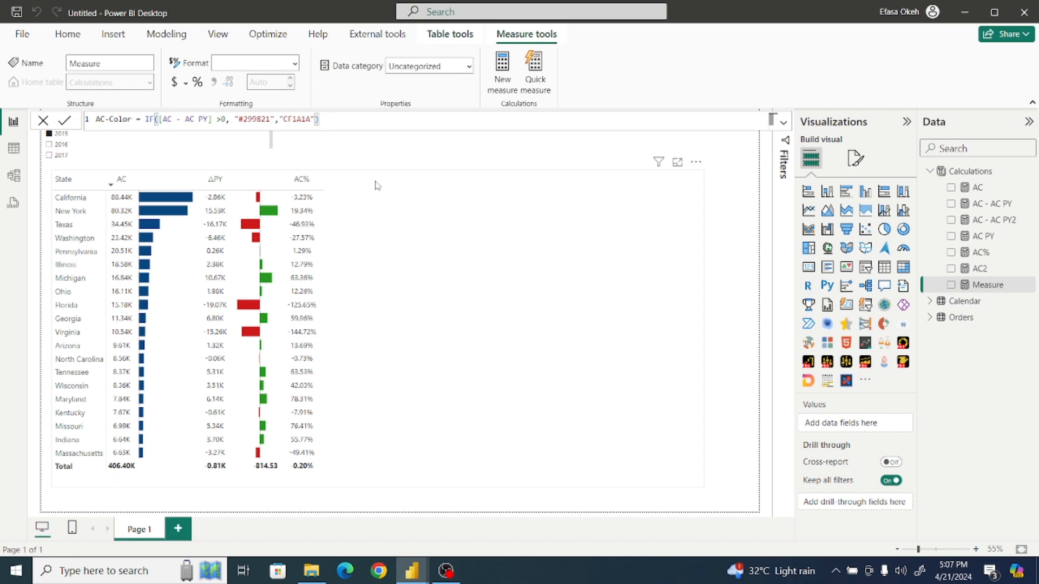
pyautogui.click(66, 121)
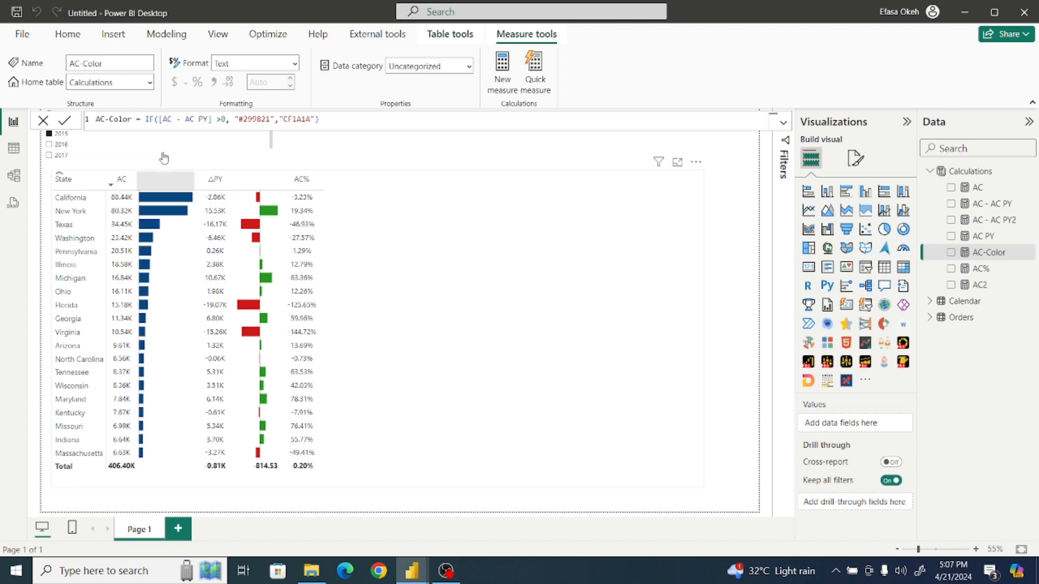
# Step: Turn on conditional font color for the ΔPY series in the matrix's cell elements
pyautogui.click(752, 187)
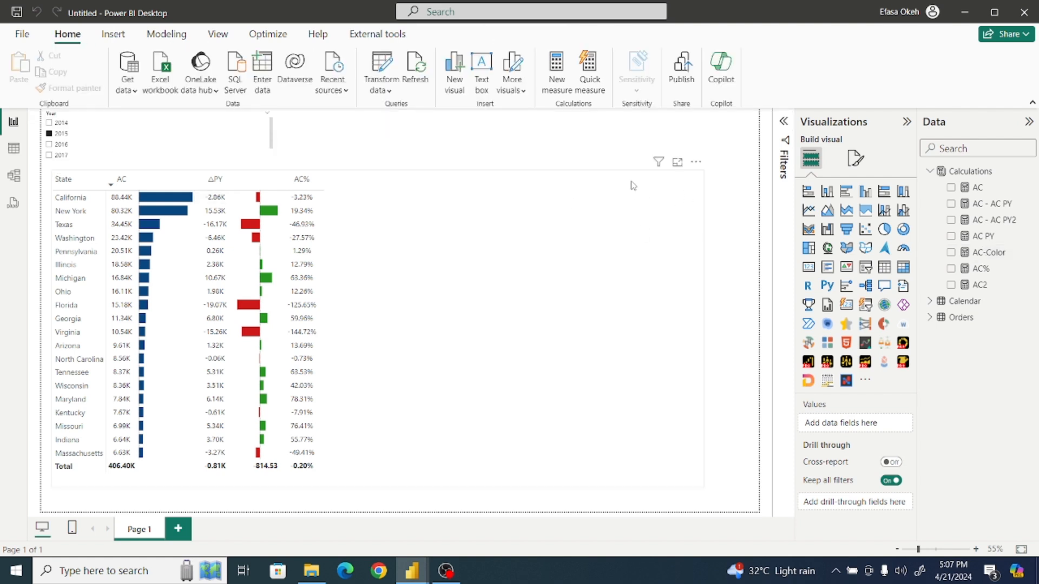
pyautogui.click(596, 178)
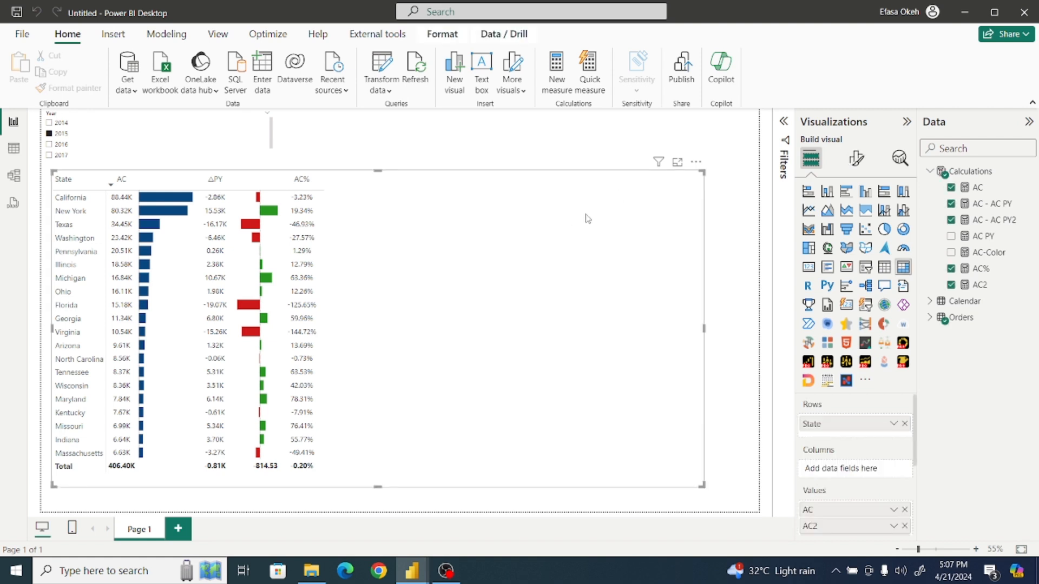
pyautogui.click(856, 158)
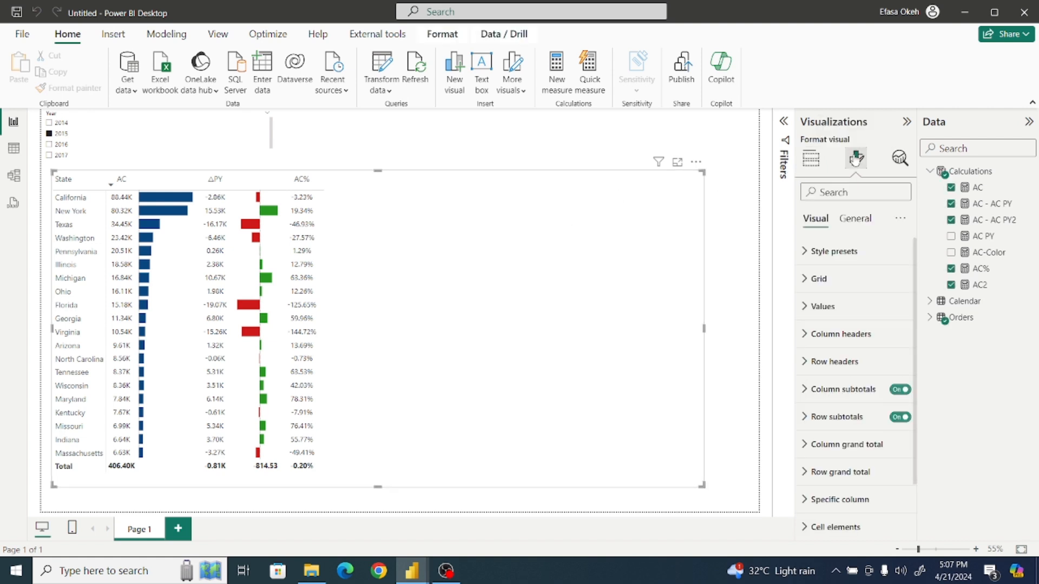
pyautogui.scroll(-2, 920, 281)
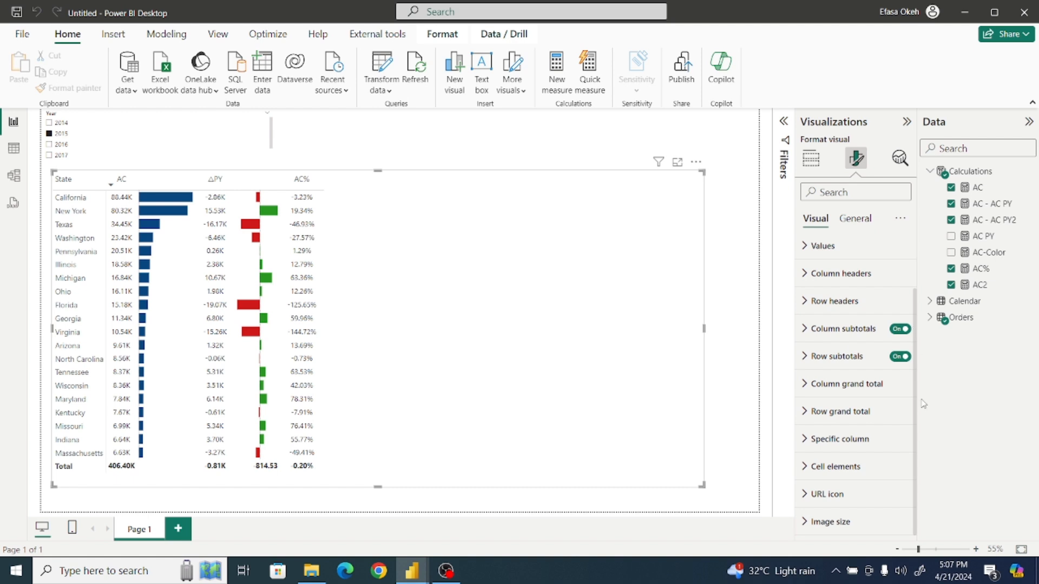
pyautogui.click(807, 468)
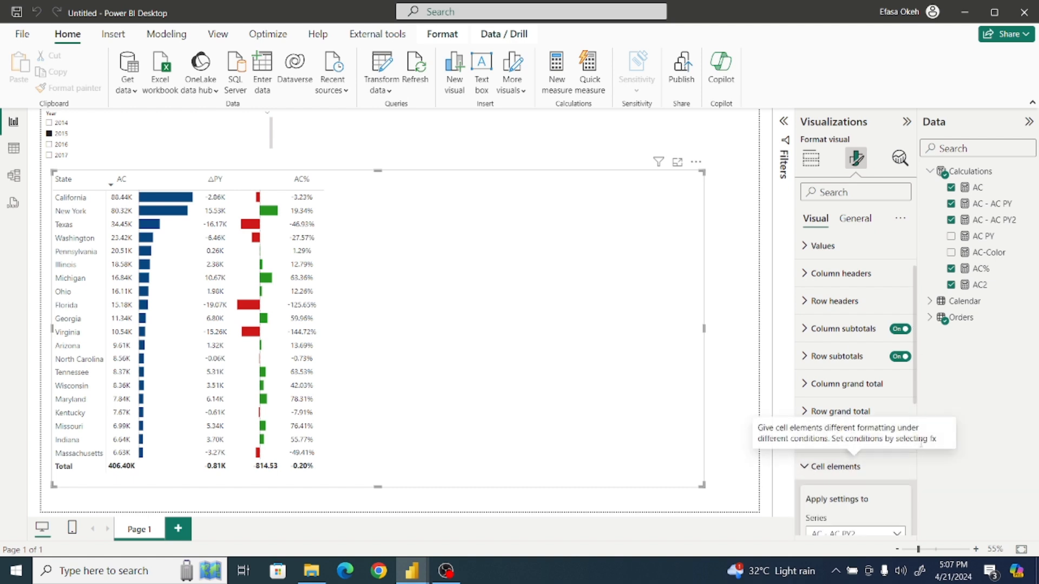
pyautogui.scroll(-3, 915, 396)
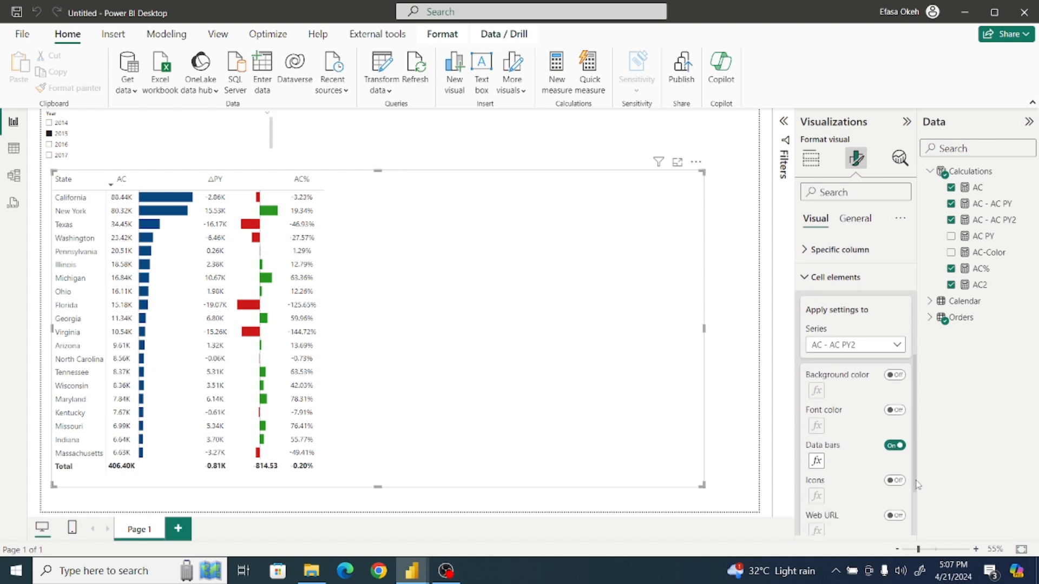
pyautogui.click(844, 346)
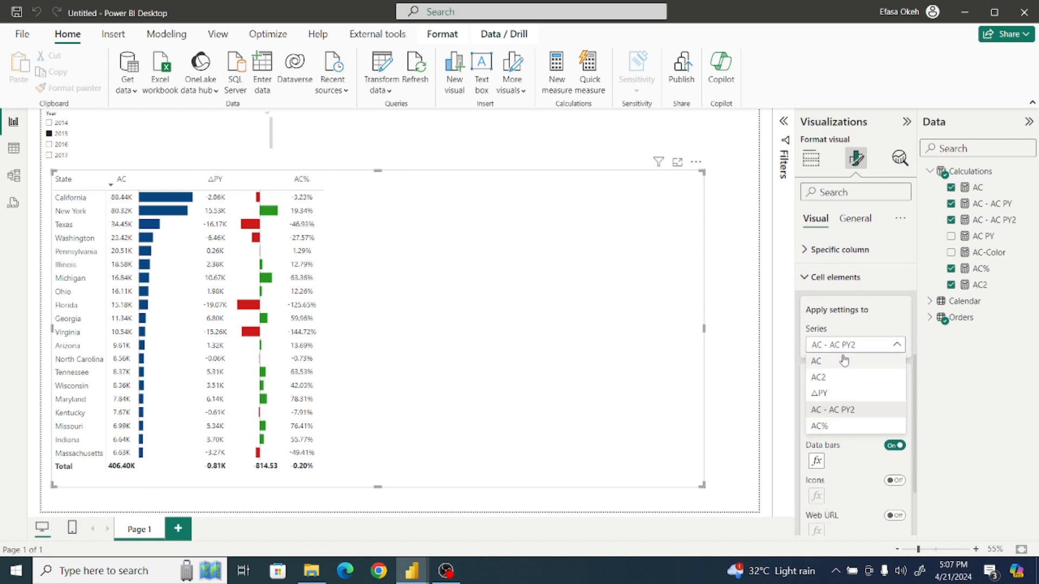
pyautogui.click(825, 397)
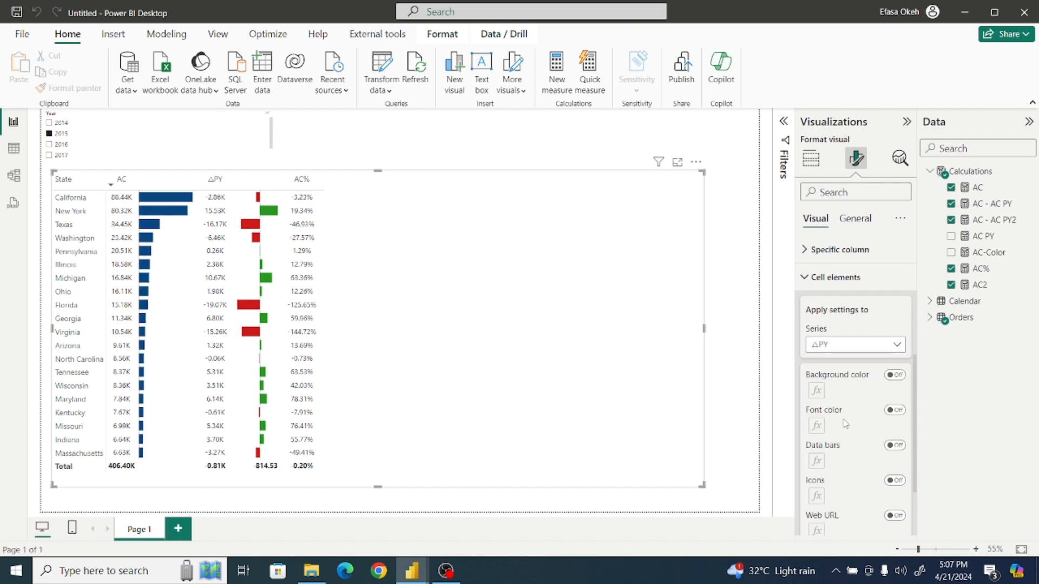
pyautogui.click(896, 411)
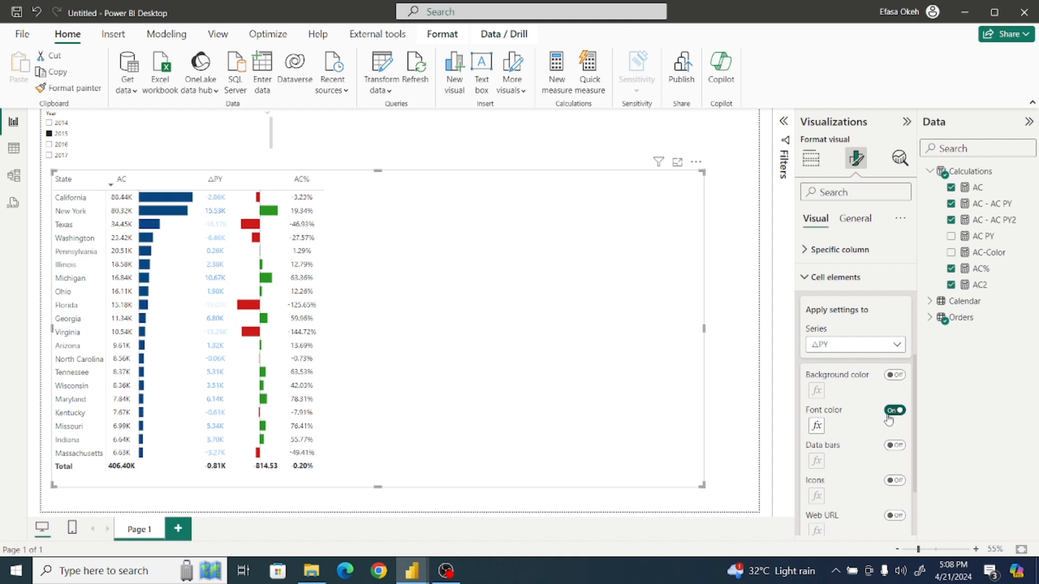
# Step: Format the ΔPY font color by field value, based on the AC-Color measure
pyautogui.click(816, 427)
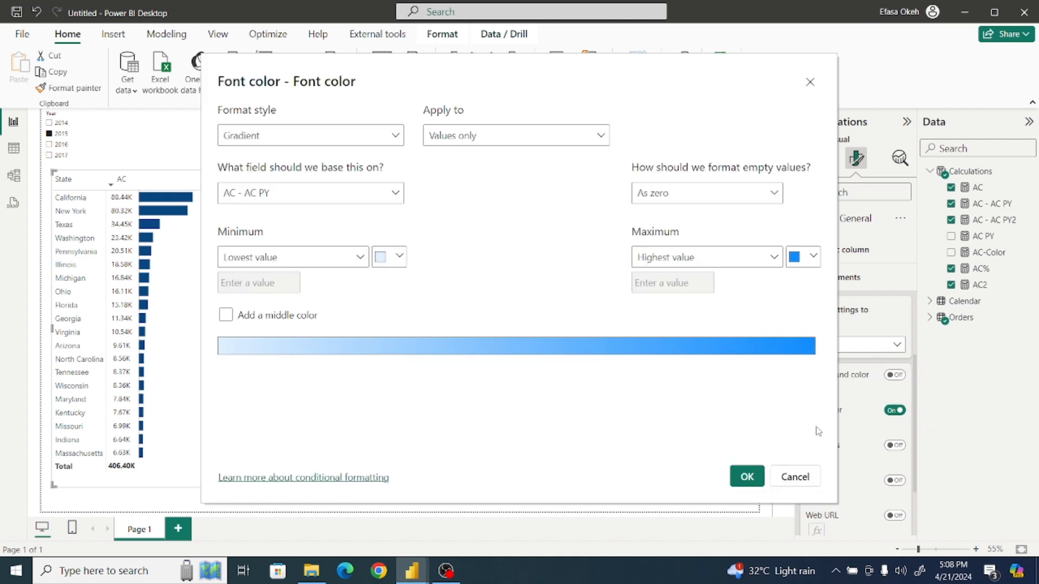
pyautogui.click(278, 140)
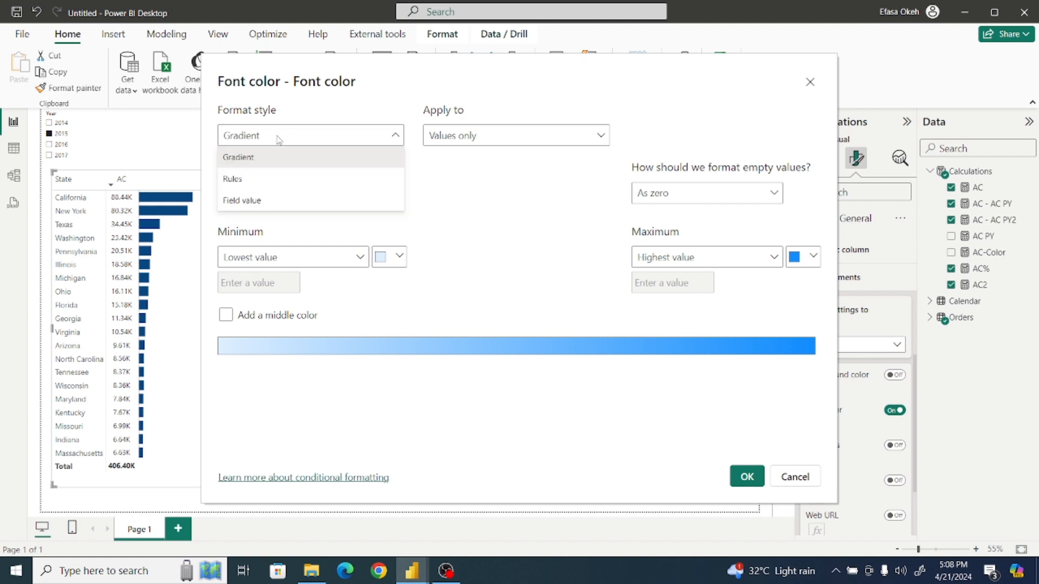
pyautogui.click(262, 202)
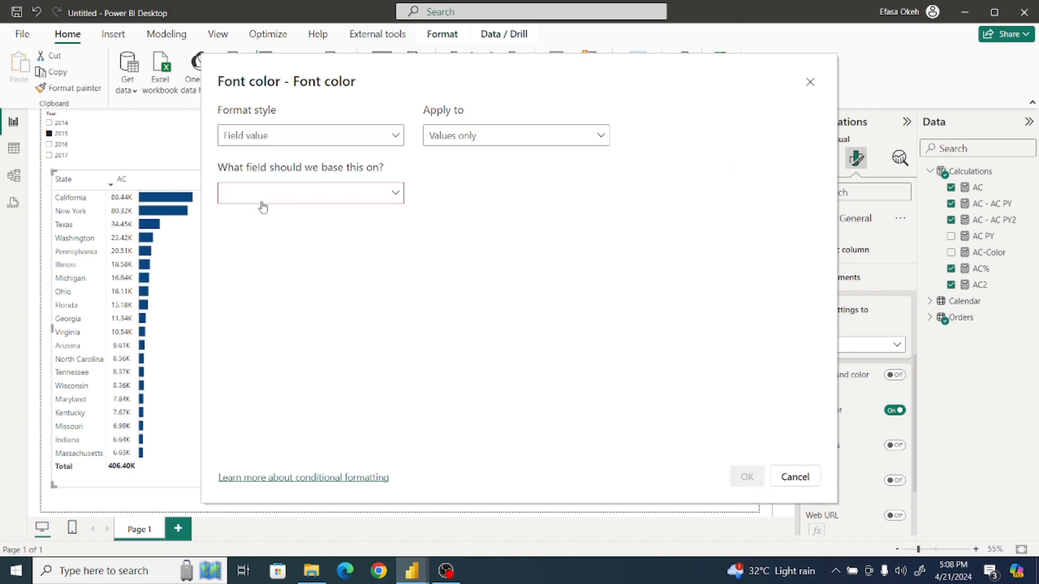
pyautogui.click(266, 196)
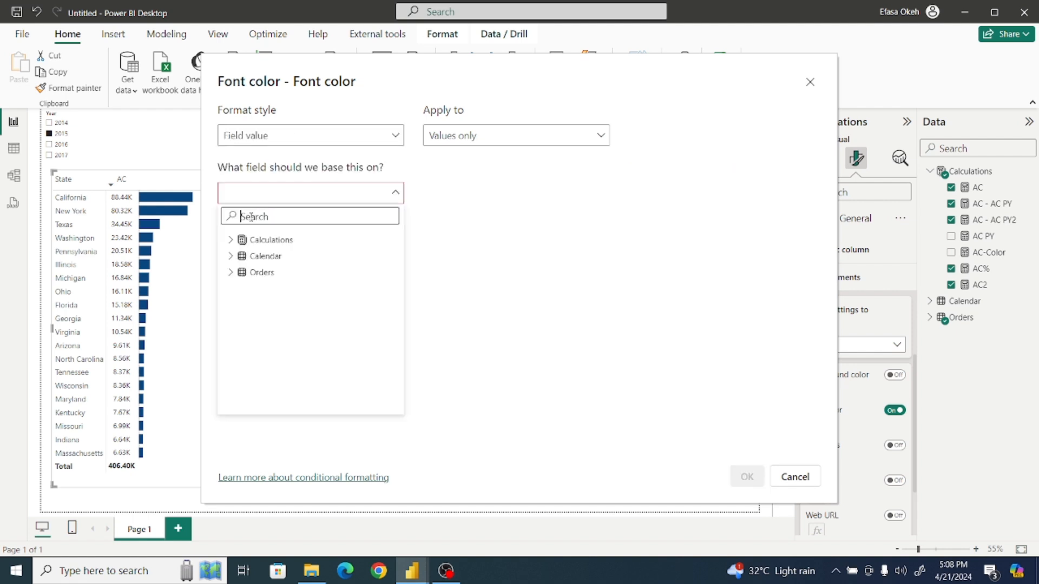
pyautogui.click(231, 242)
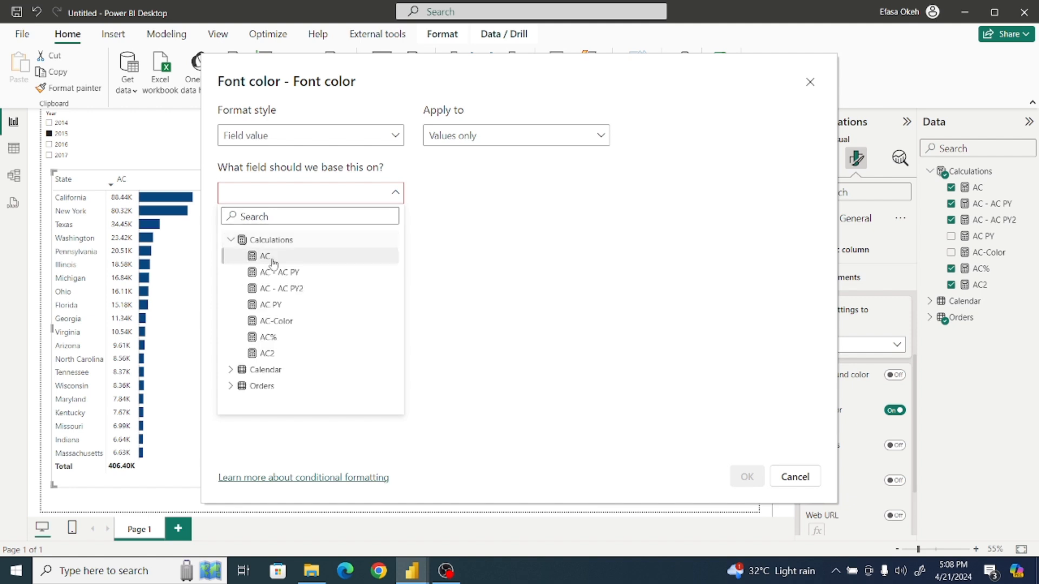
pyautogui.click(279, 322)
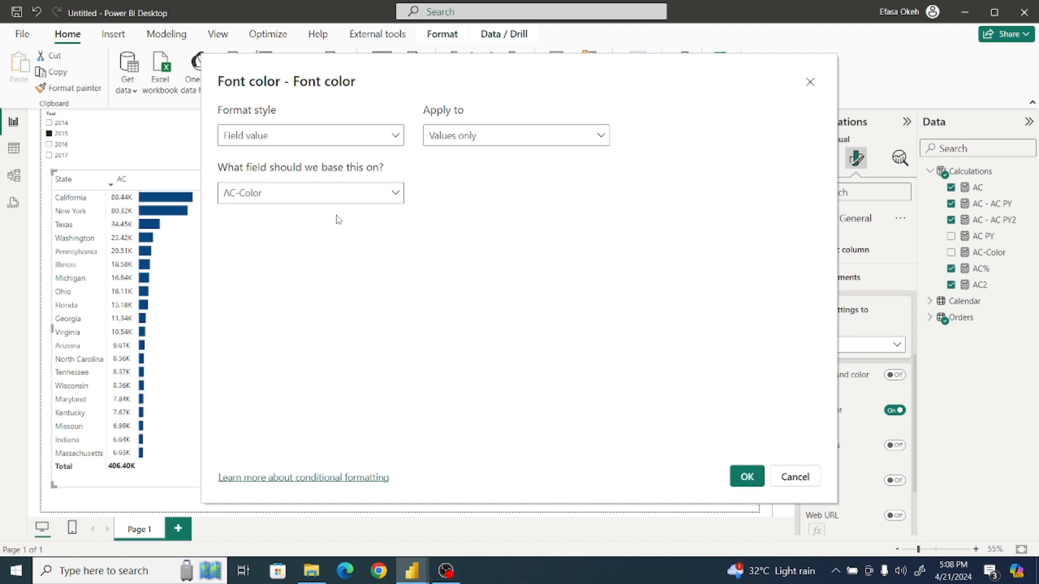
pyautogui.click(746, 470)
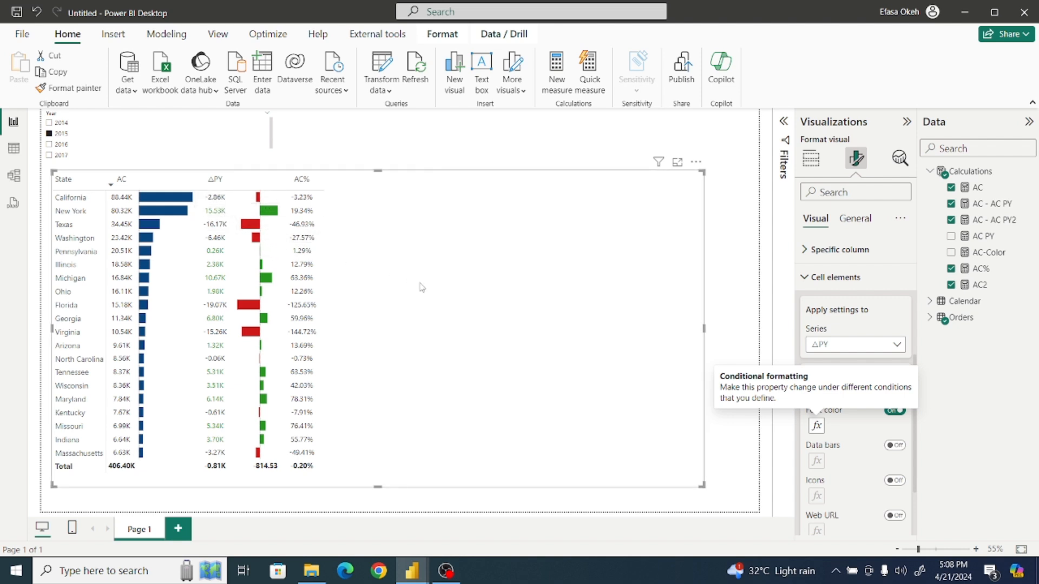
# Step: Copy the negative bar's hex color code from the AC - AC PY2 data bar settings and cancel out of them
pyautogui.click(859, 349)
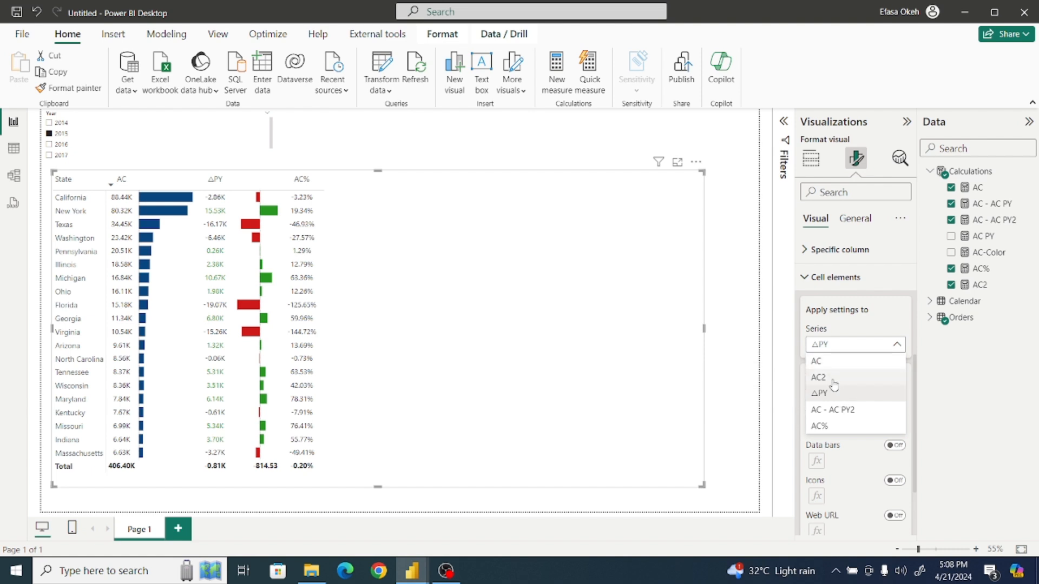
pyautogui.click(839, 414)
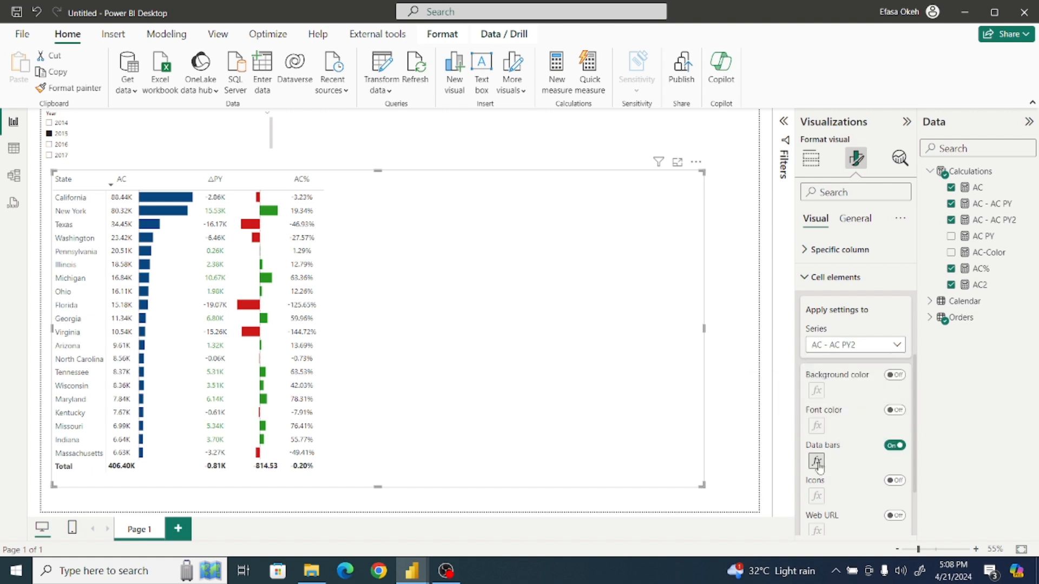
pyautogui.click(816, 462)
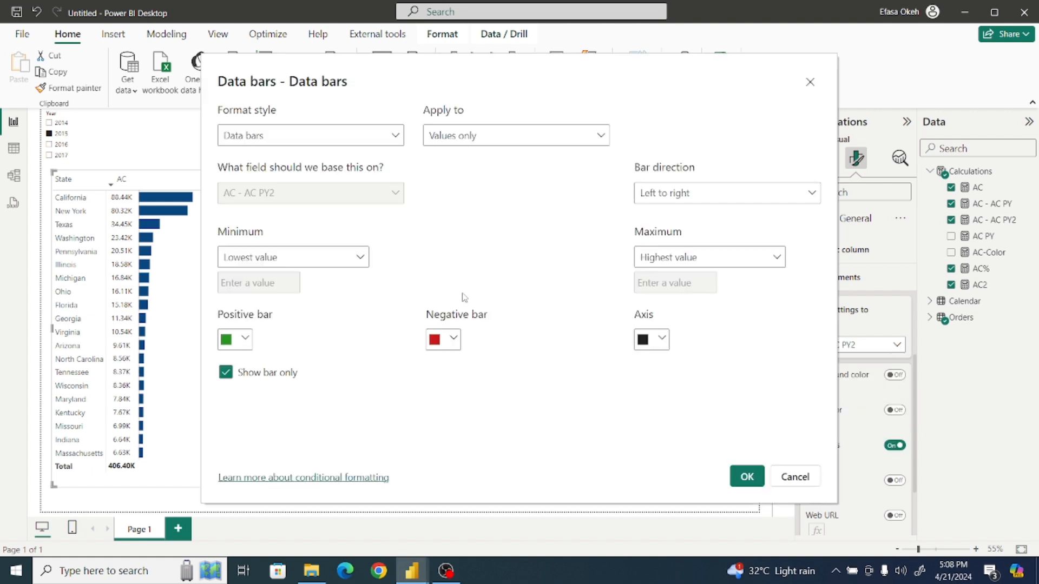
pyautogui.click(454, 339)
pyautogui.click(497, 284)
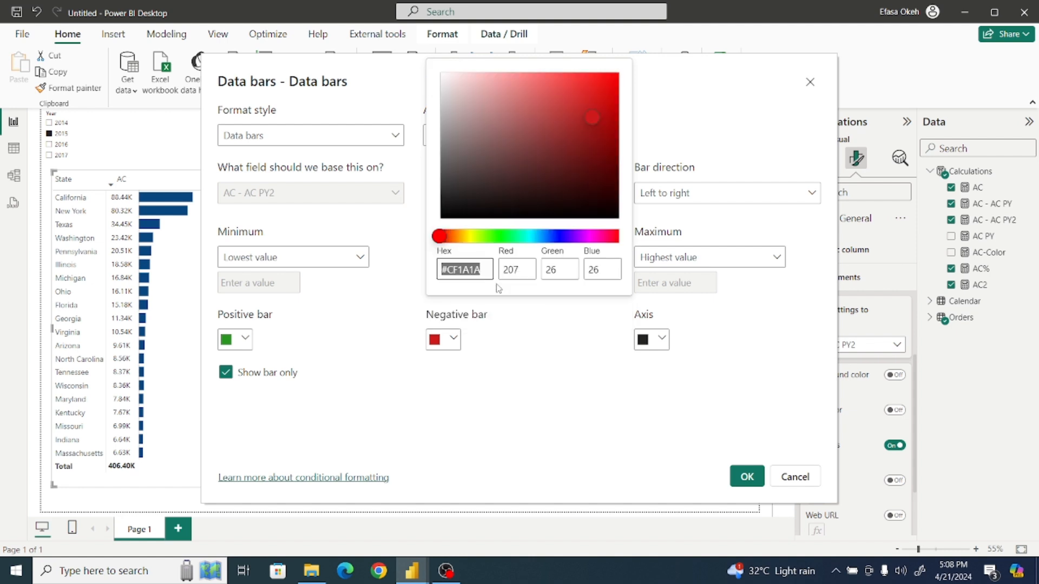
pyautogui.moveTo(484, 274); pyautogui.dragTo(435, 286)
pyautogui.click(510, 423)
pyautogui.click(795, 477)
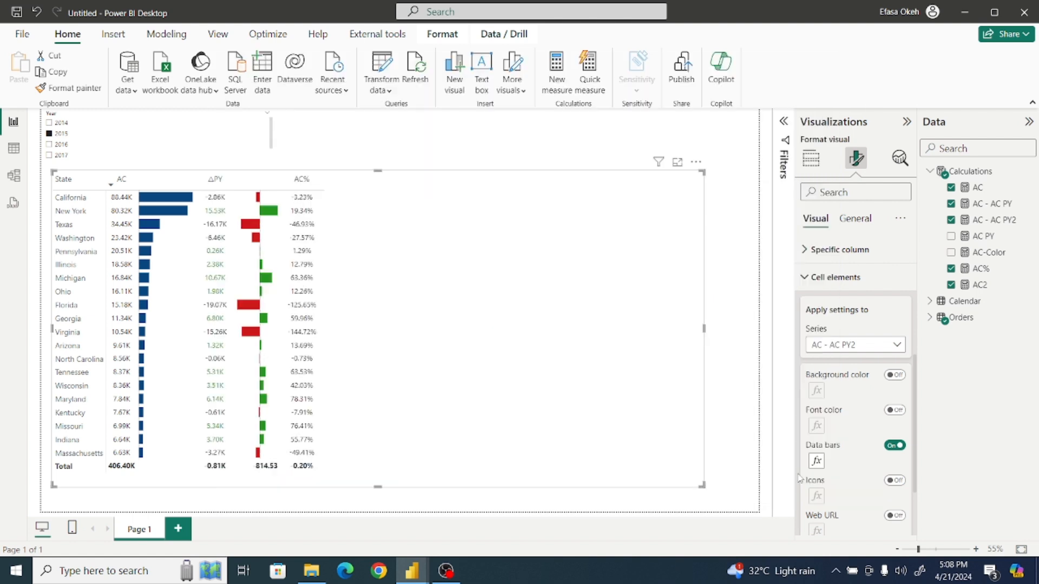
# Step: Correct the false result in the AC-Color formula to "#CF1A1A" and commit the measure
pyautogui.click(985, 253)
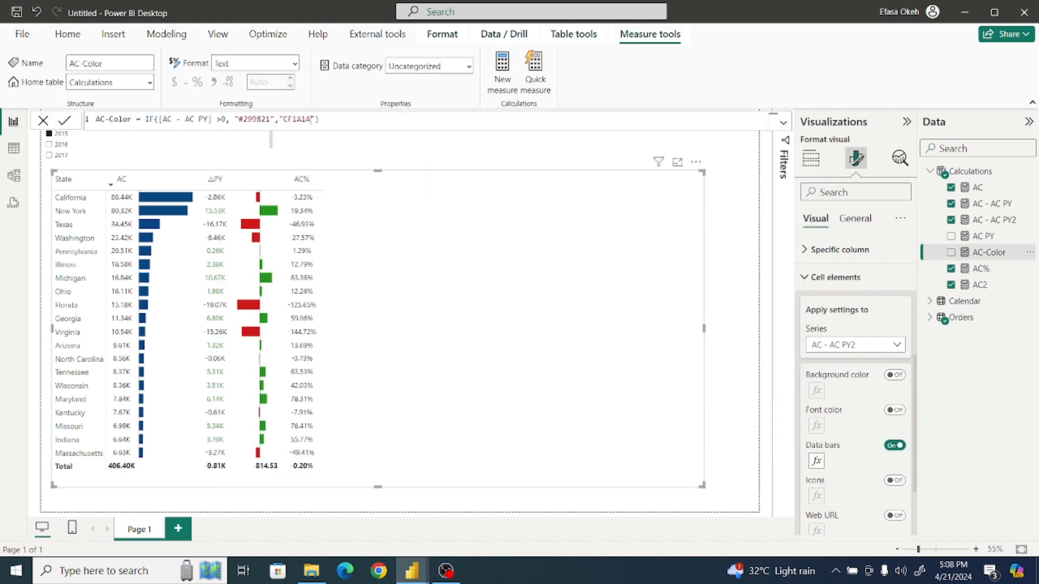
pyautogui.moveTo(312, 119); pyautogui.dragTo(283, 119)
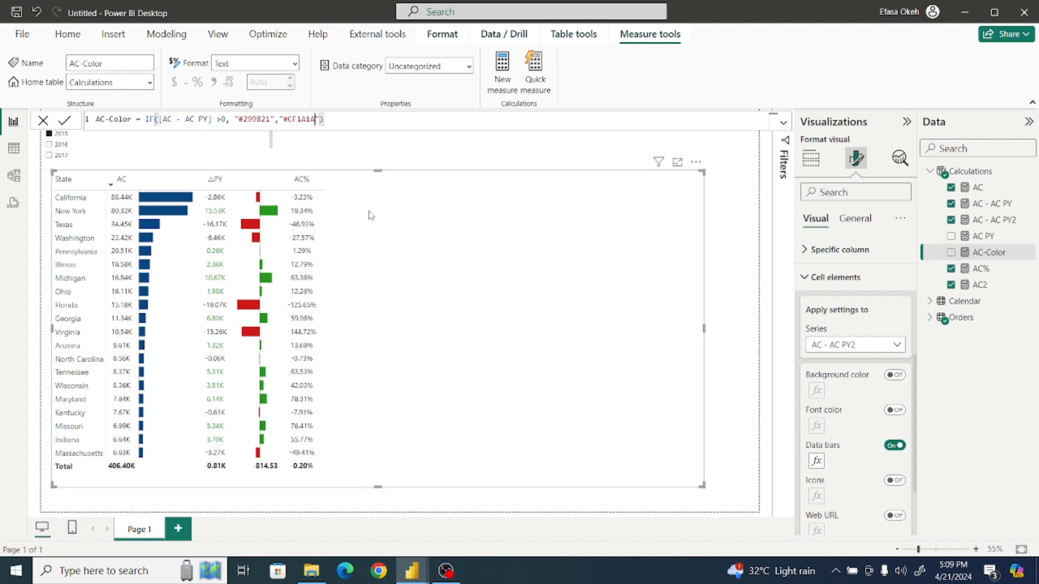
pyautogui.click(284, 119)
pyautogui.write('#')
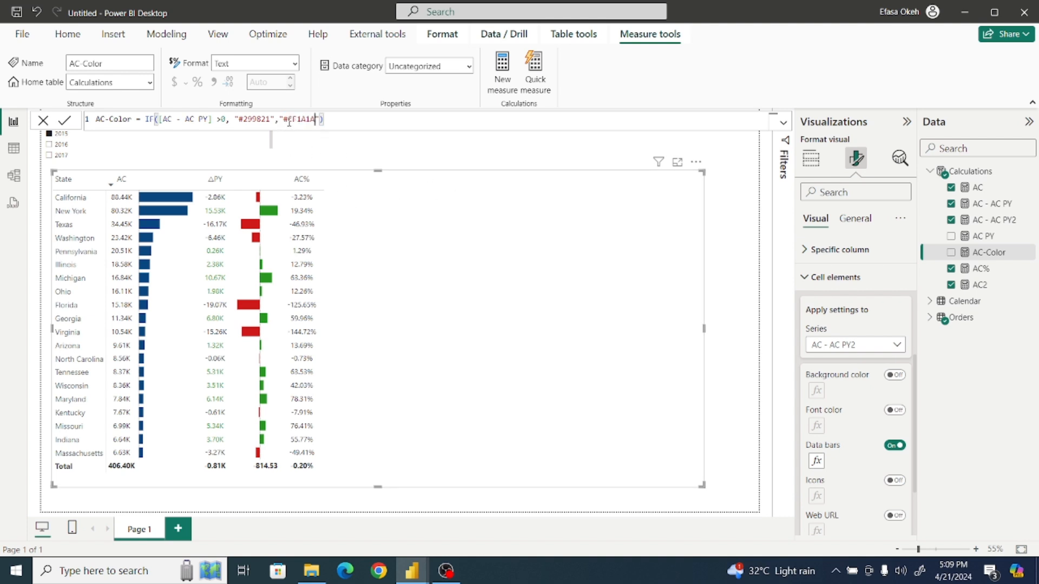
pyautogui.click(65, 124)
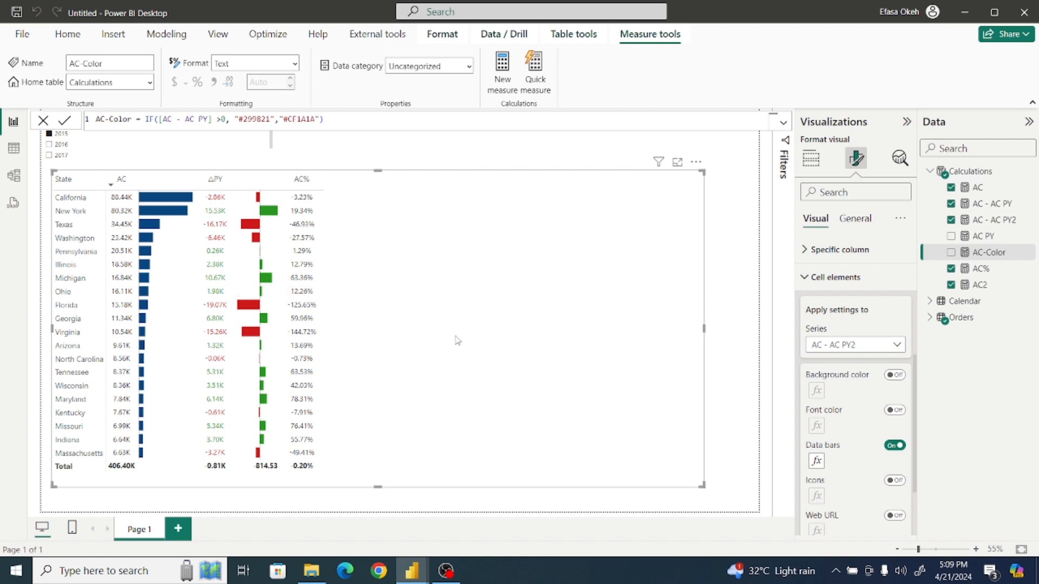
pyautogui.click(730, 282)
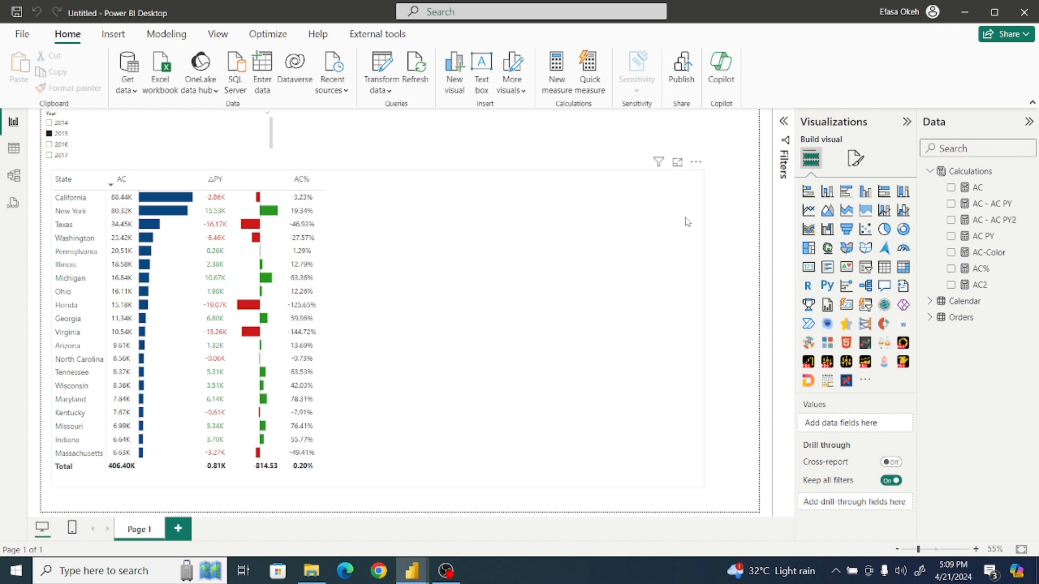
# Step: Copy the whole formula of the AC% measure
pyautogui.click(984, 274)
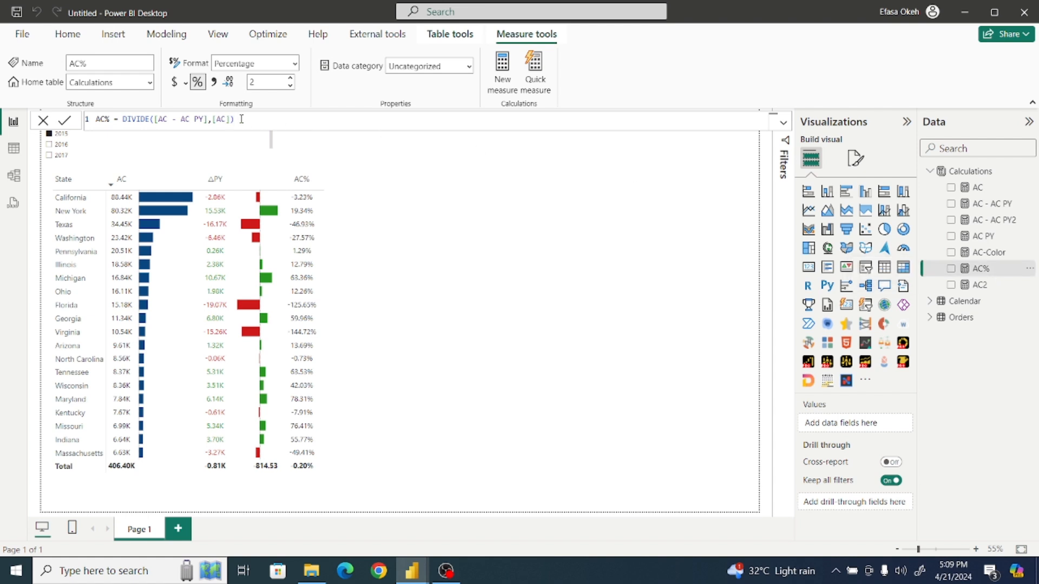
pyautogui.moveTo(242, 119); pyautogui.dragTo(91, 117)
pyautogui.hotkey('ctrl', 'c')
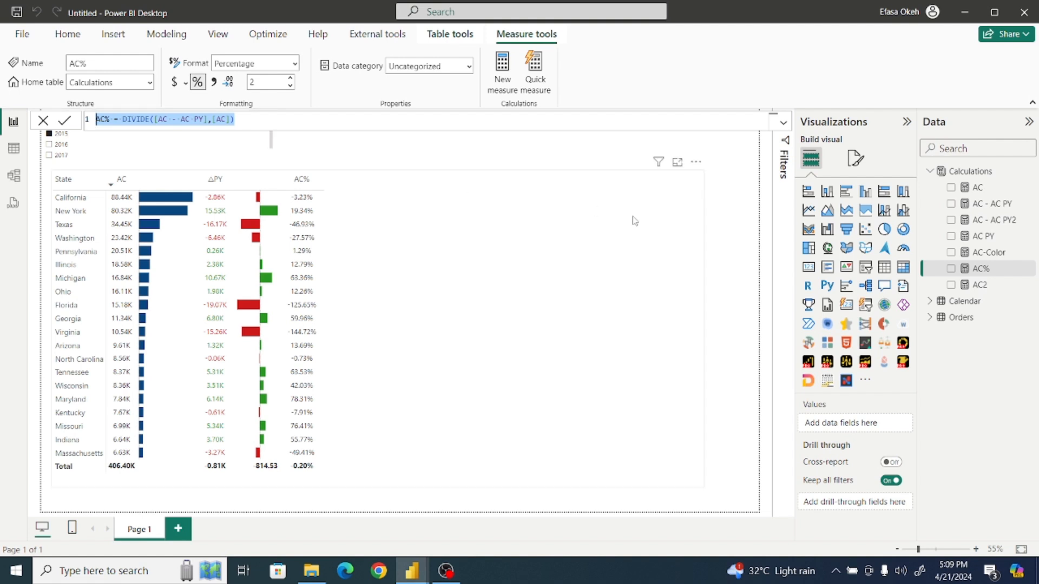
pyautogui.click(725, 222)
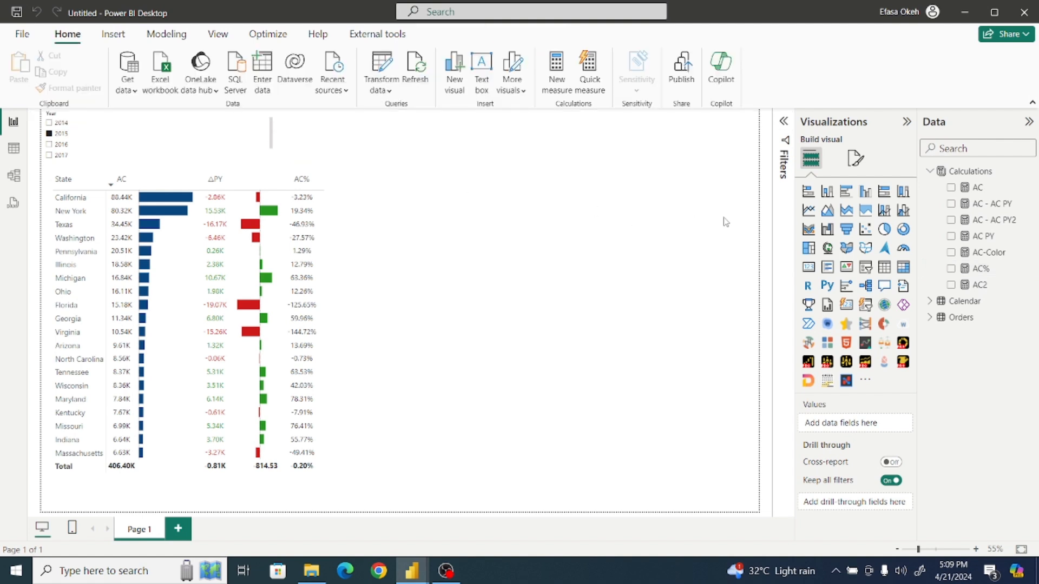
# Step: Create a measure in the Calculations table from the copied formula, named AC%2 = DIVIDE([AC - AC PY],[AC])
pyautogui.click(968, 171)
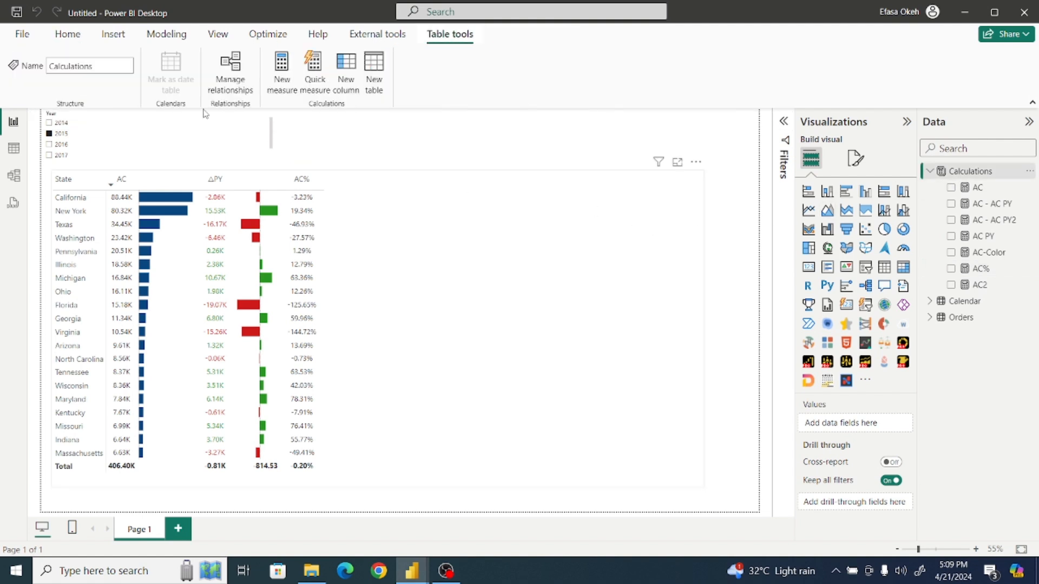
pyautogui.click(288, 62)
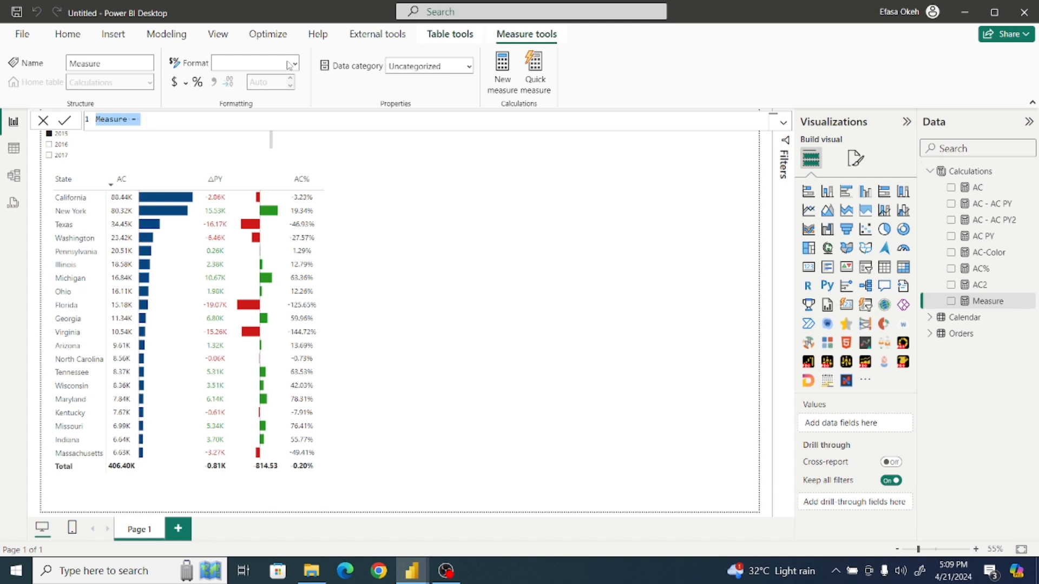
pyautogui.hotkey('ctrl', 'v')
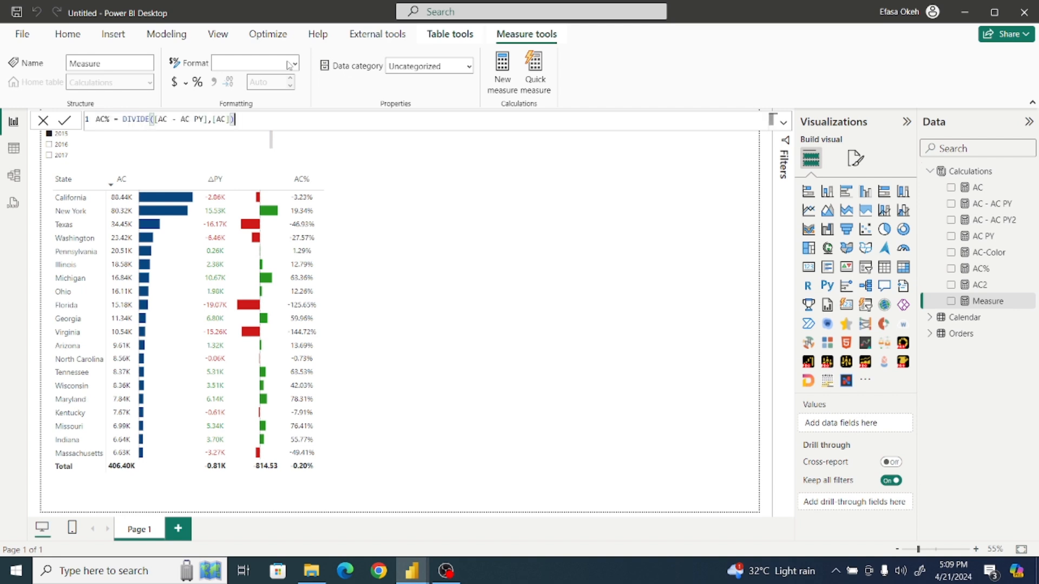
pyautogui.click(111, 119)
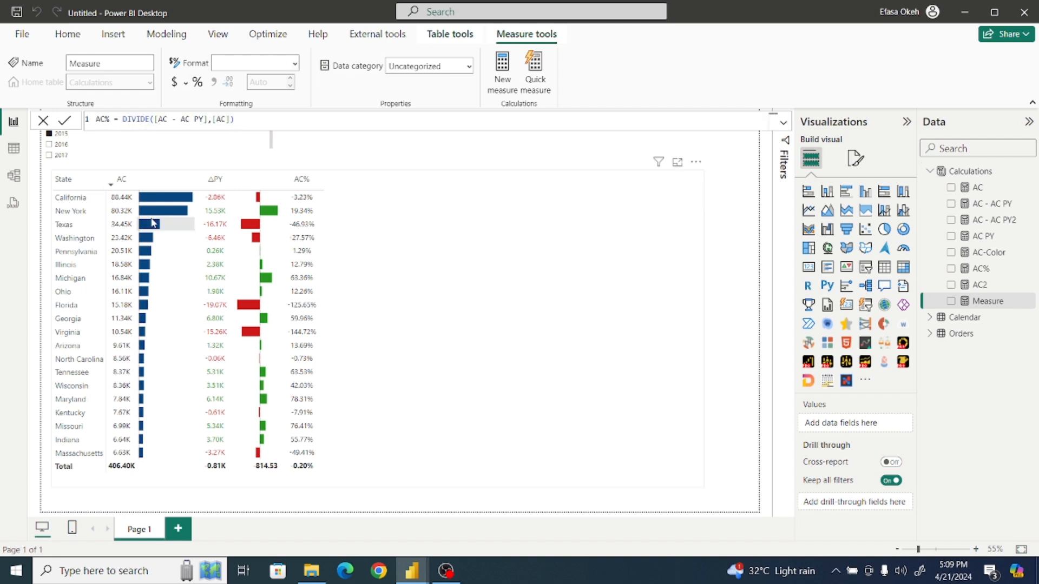
pyautogui.write('2')
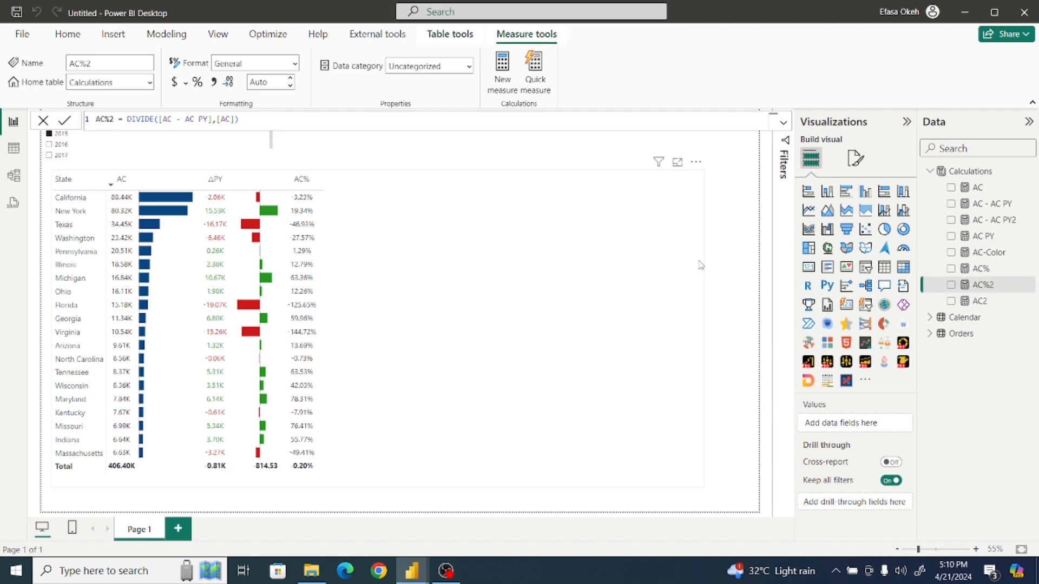
pyautogui.click(718, 260)
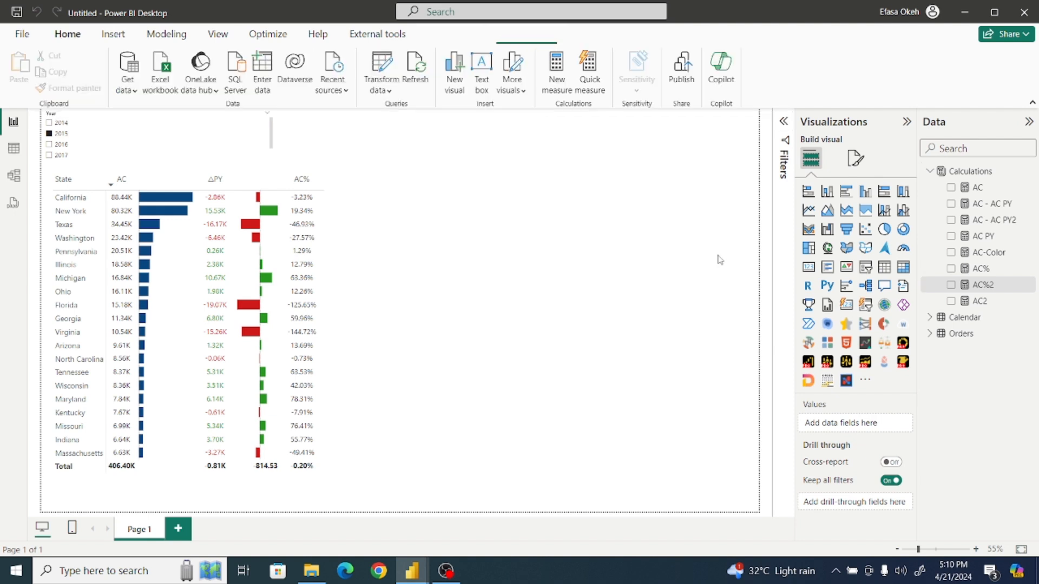
# Step: Copy the whole formula of the AC-Color measure
pyautogui.click(989, 252)
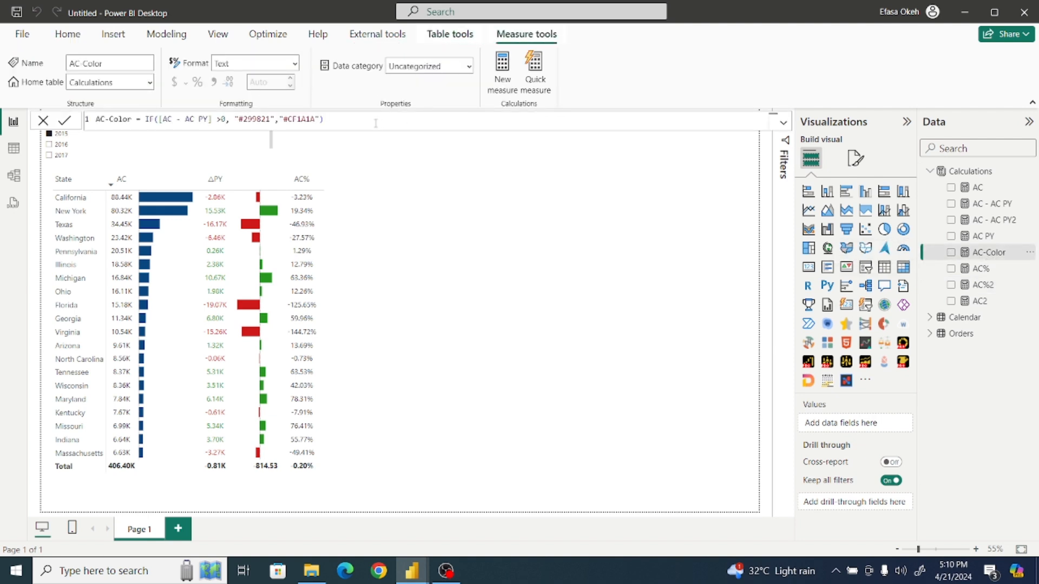
pyautogui.moveTo(337, 121); pyautogui.dragTo(90, 123)
pyautogui.hotkey('ctrl', 'c')
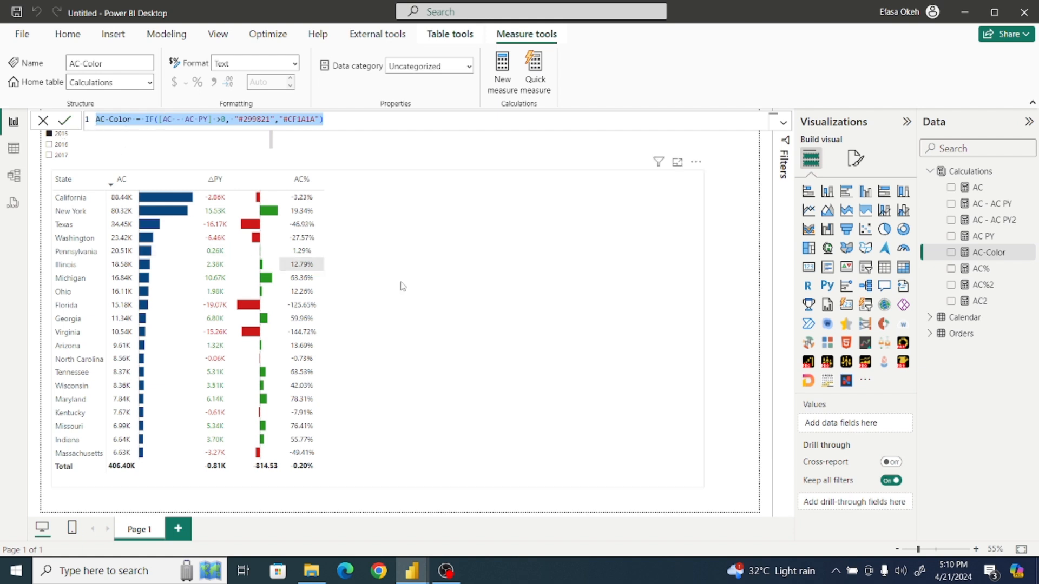
pyautogui.click(729, 288)
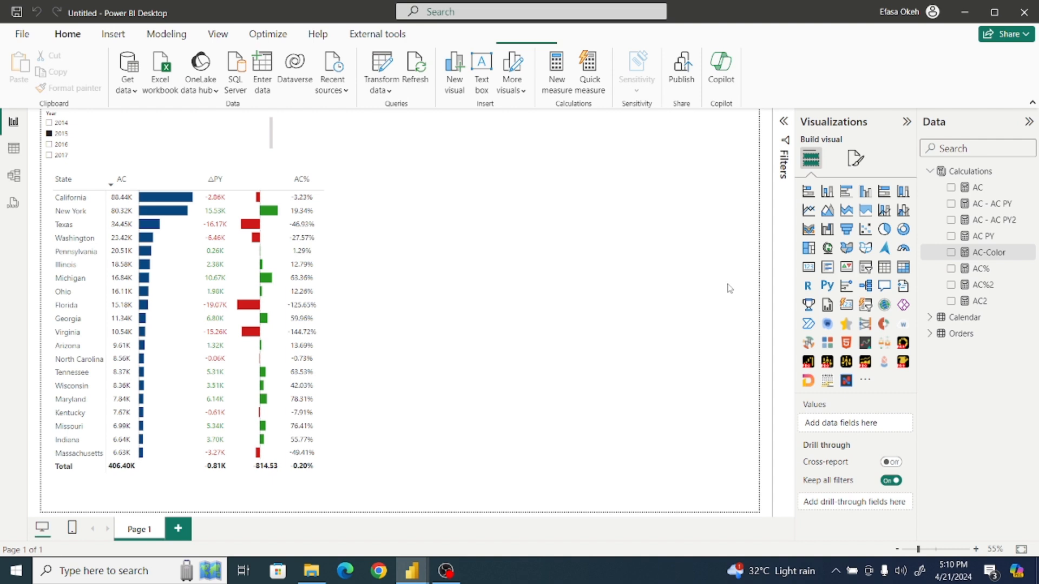
# Step: Add a new measure to the Calculations table and paste the copied AC-Color formula into it
pyautogui.click(971, 171)
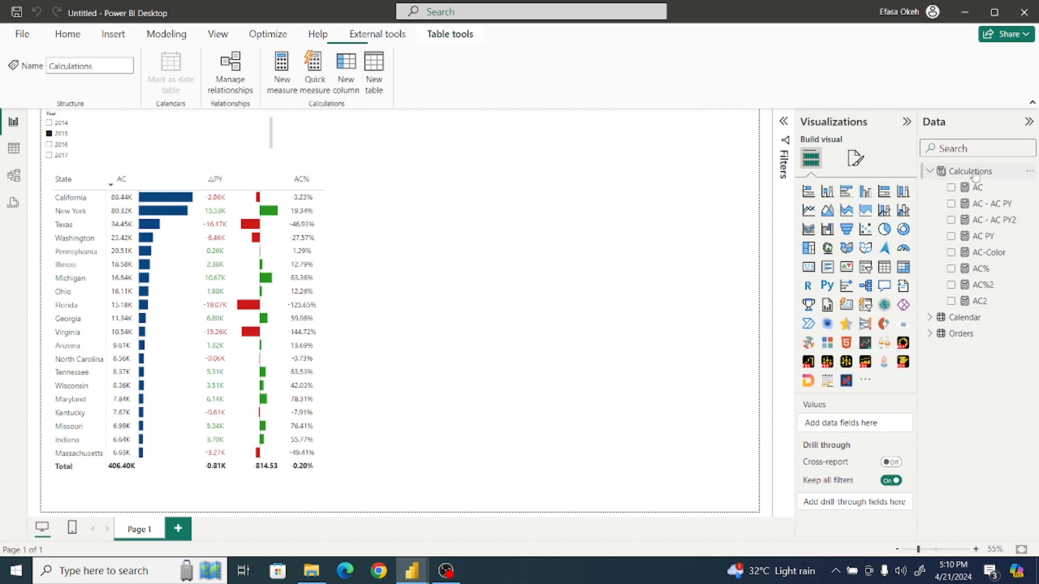
pyautogui.click(283, 68)
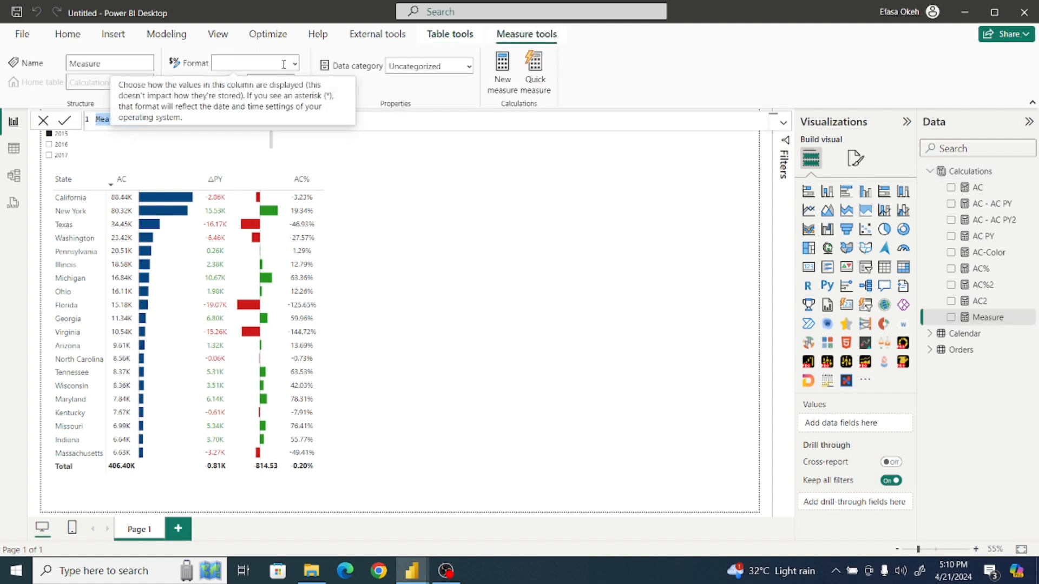
pyautogui.hotkey('ctrl', 'v')
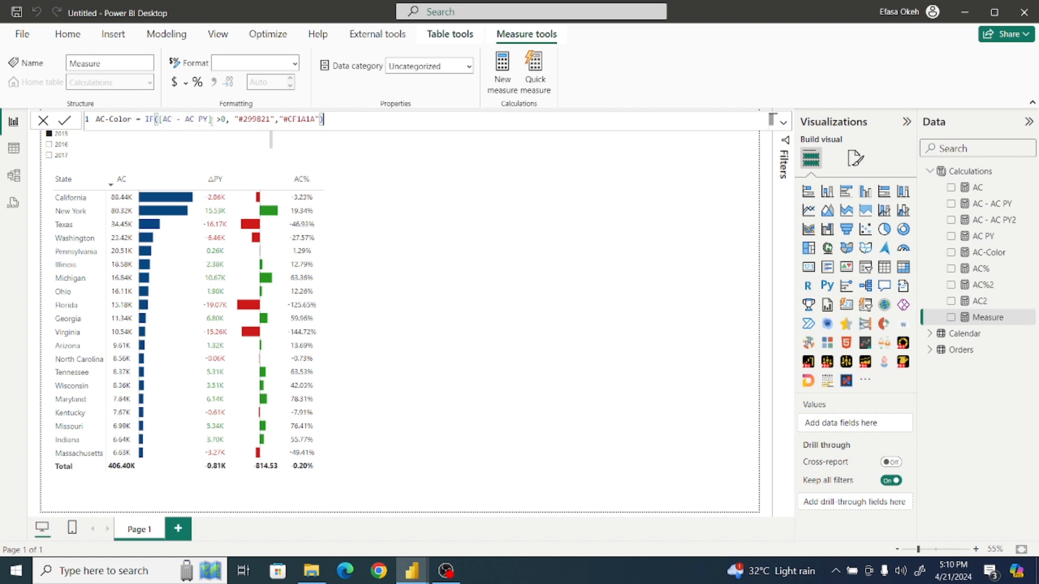
# Step: Replace the [AC - AC PY] reference in the new measure's IF condition with [AC%2]
pyautogui.click(212, 119)
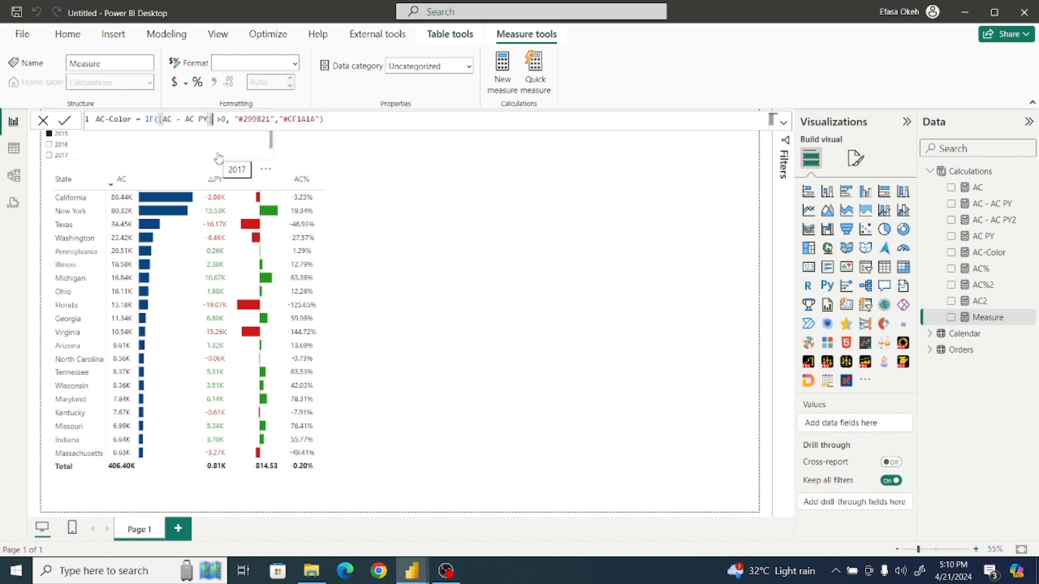
pyautogui.press('BackSpace')
pyautogui.press('BackSpace')
pyautogui.press('BackSpace')
pyautogui.press('BackSpace')
pyautogui.press('BackSpace')
pyautogui.press('BackSpace')
pyautogui.press('BackSpace')
pyautogui.press('BackSpace')
pyautogui.press('BackSpace')
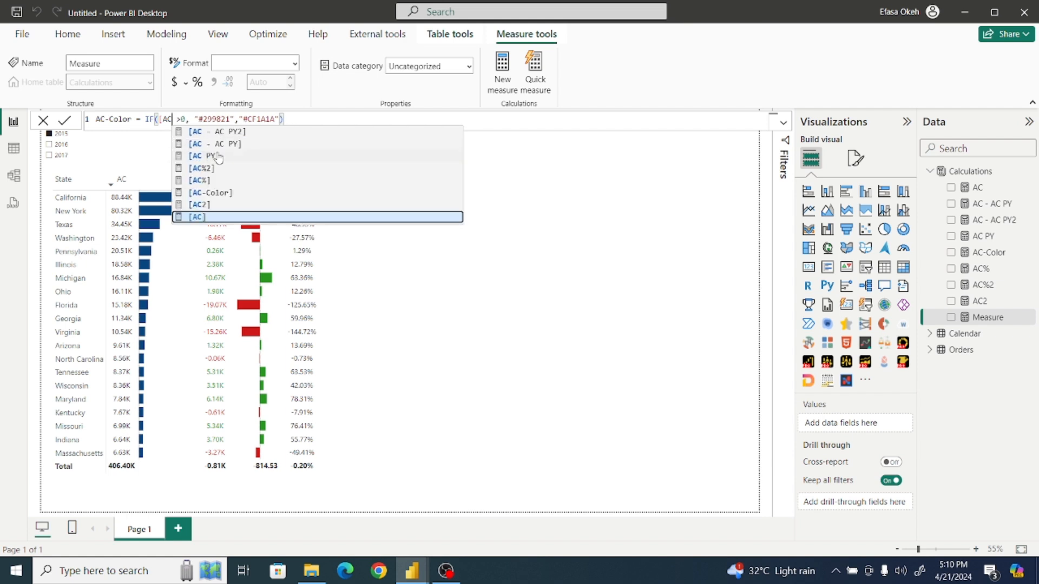
pyautogui.press('BackSpace')
pyautogui.press('BackSpace')
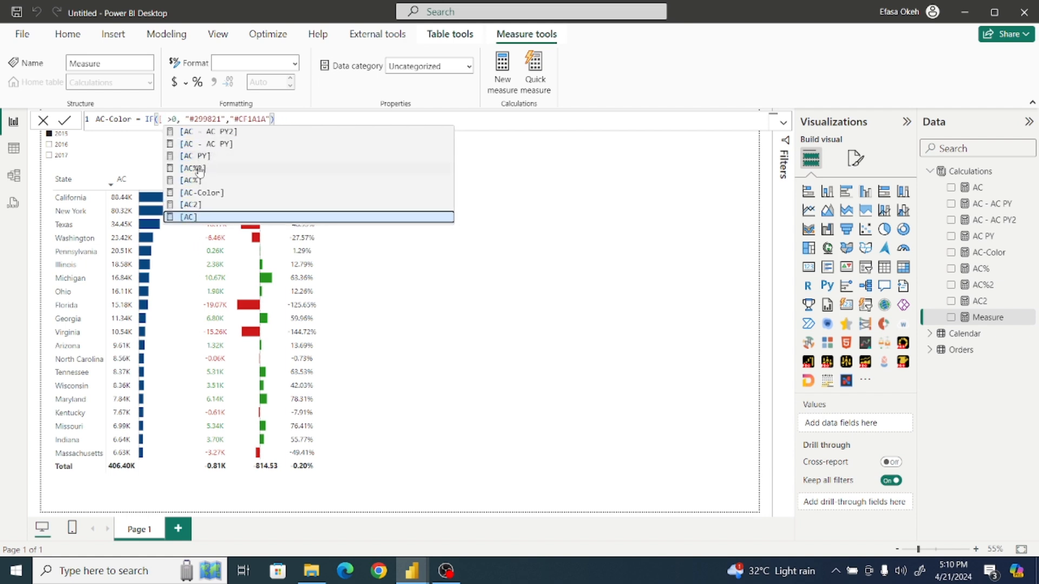
pyautogui.click(195, 168)
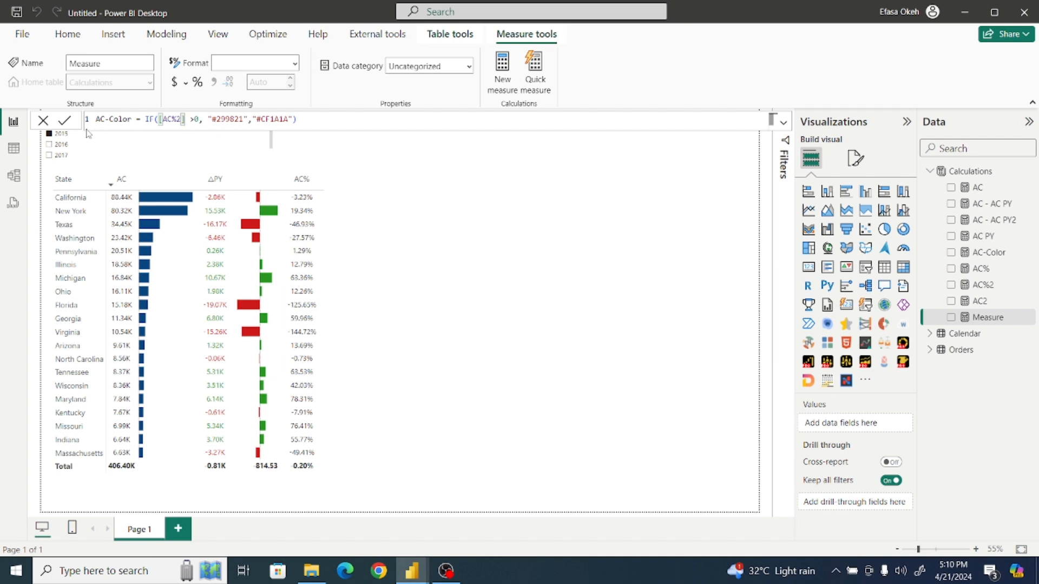
# Step: Rename the new measure AC-Color2 in its formula and commit it
pyautogui.doubleClick(132, 119)
pyautogui.write('Color2')
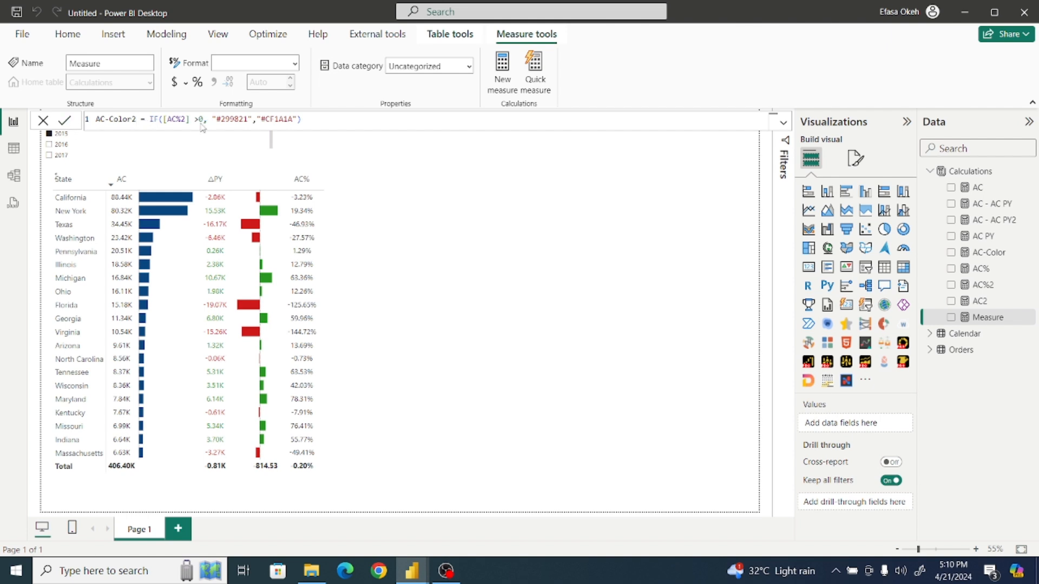
pyautogui.press('Return')
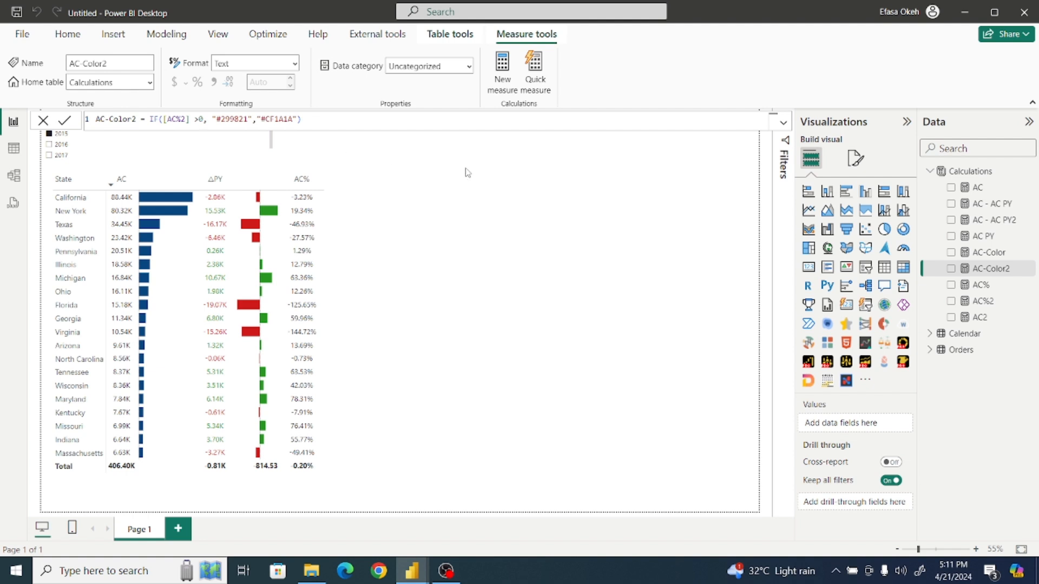
# Step: Open the formatting options of the state matrix and bring the cell elements settings into reach
pyautogui.click(609, 178)
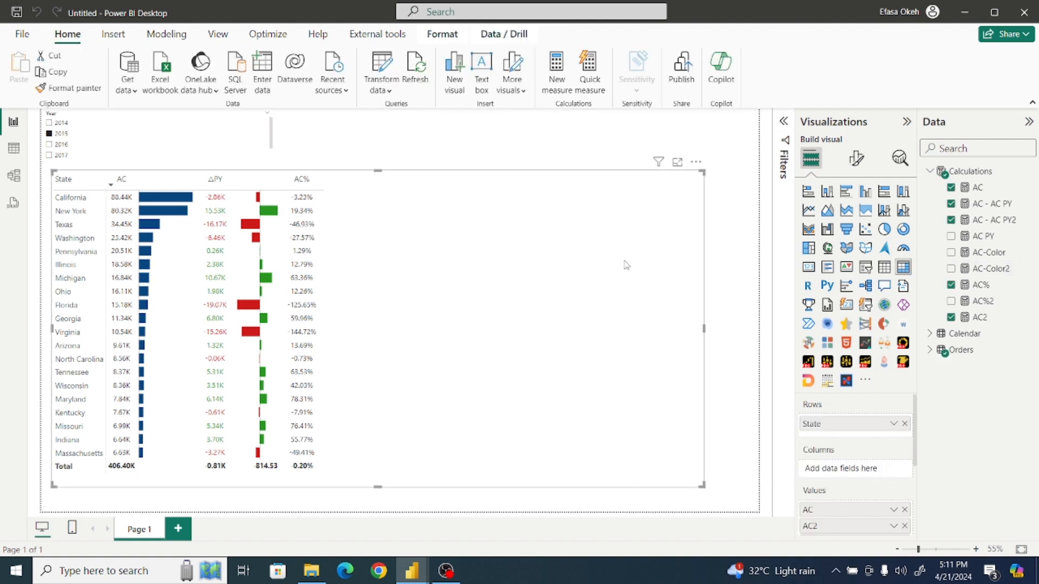
pyautogui.click(856, 158)
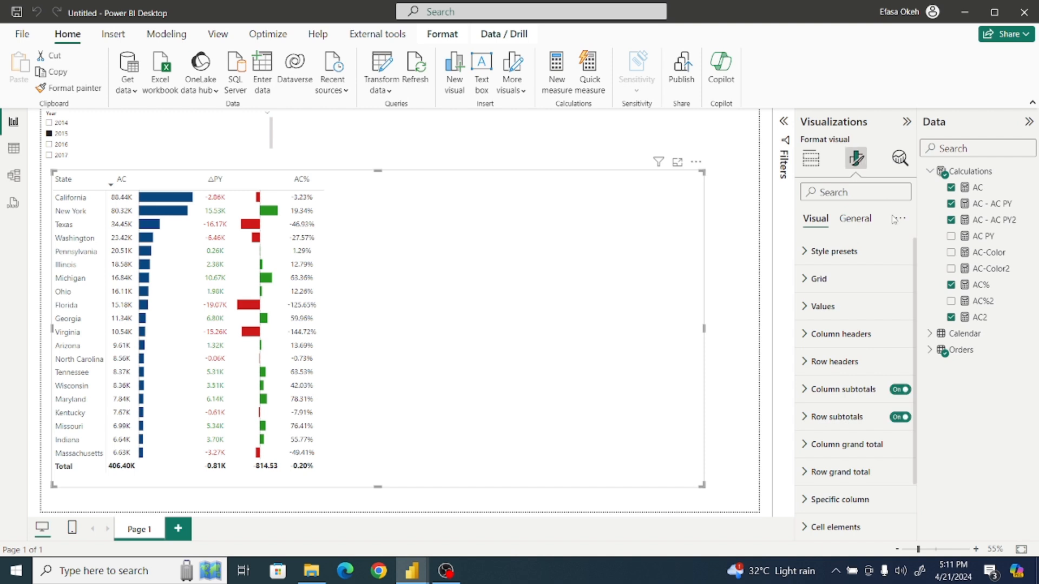
pyautogui.scroll(-1, 839, 454)
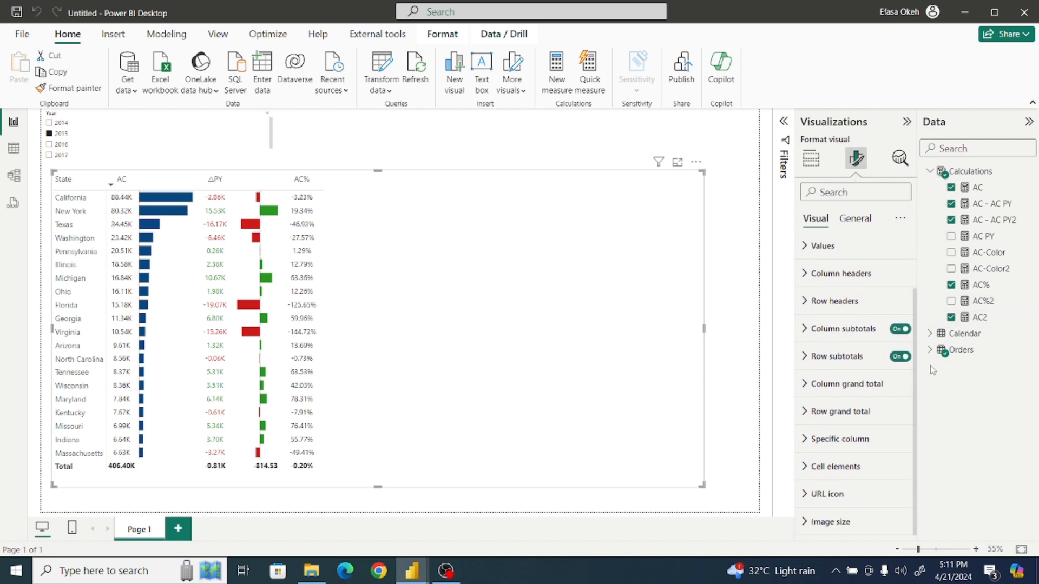
pyautogui.click(839, 439)
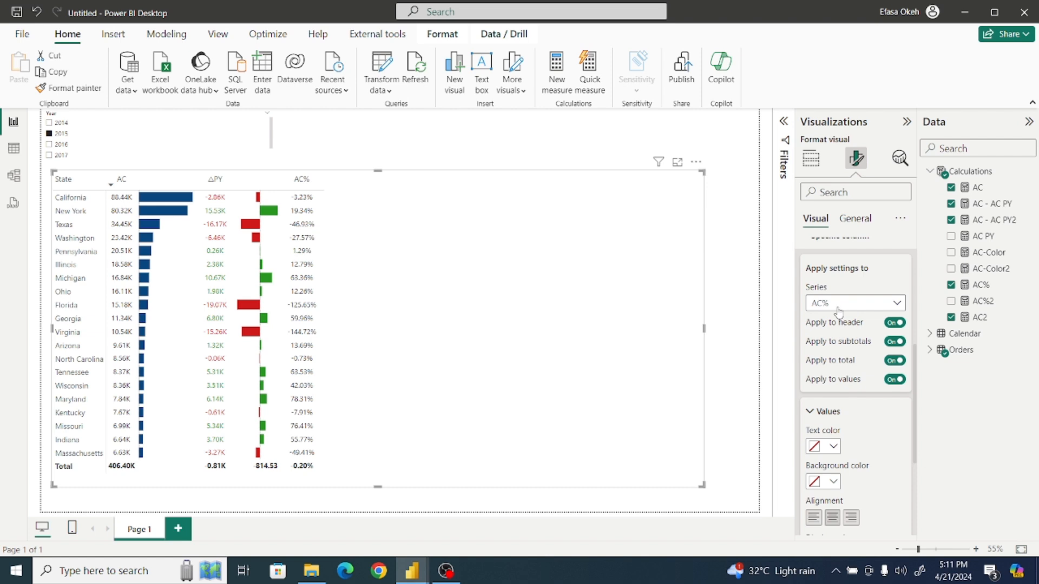
pyautogui.moveTo(914, 371); pyautogui.dragTo(914, 329)
pyautogui.click(855, 350)
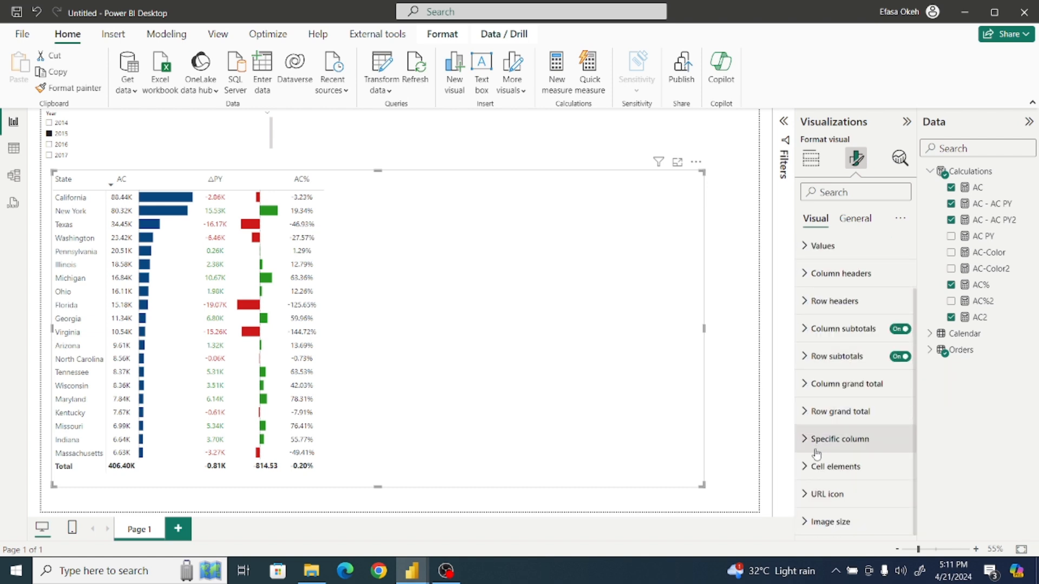
# Step: In the matrix's cell elements, choose the AC% series and enable conditional font color for it
pyautogui.click(816, 467)
pyautogui.scroll(-2, 909, 449)
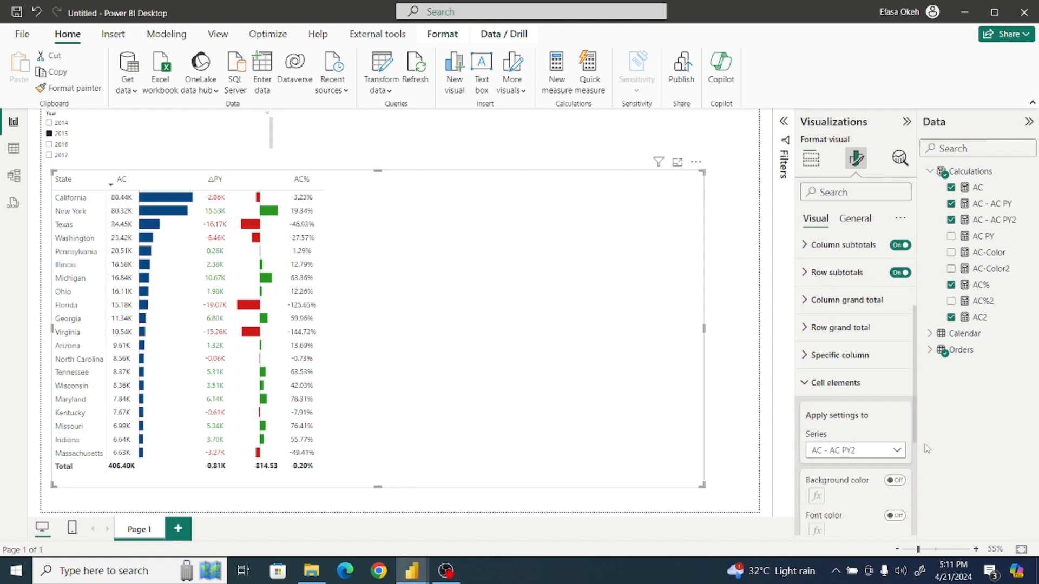
pyautogui.scroll(-2, 927, 449)
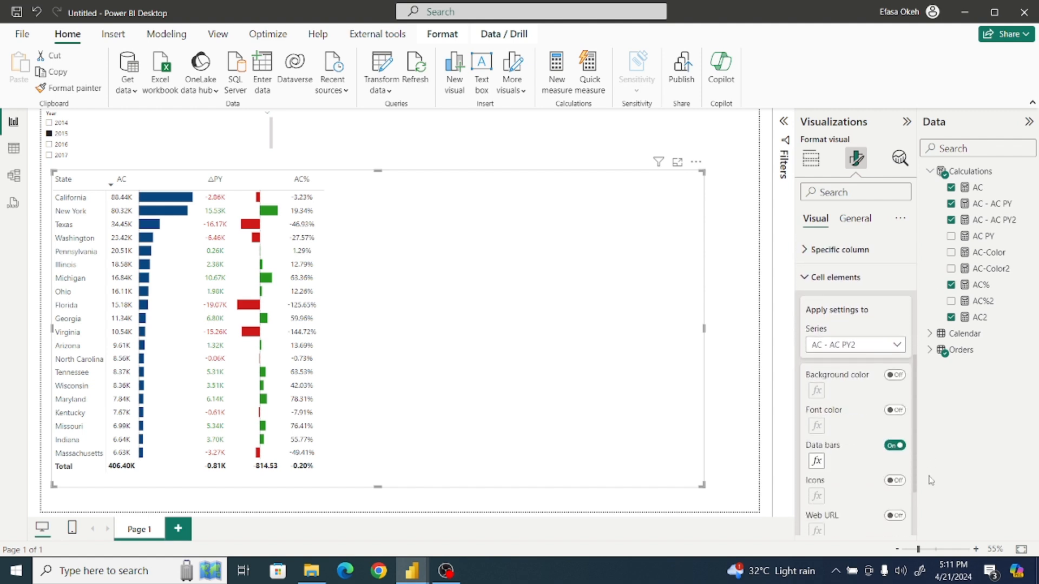
pyautogui.click(840, 351)
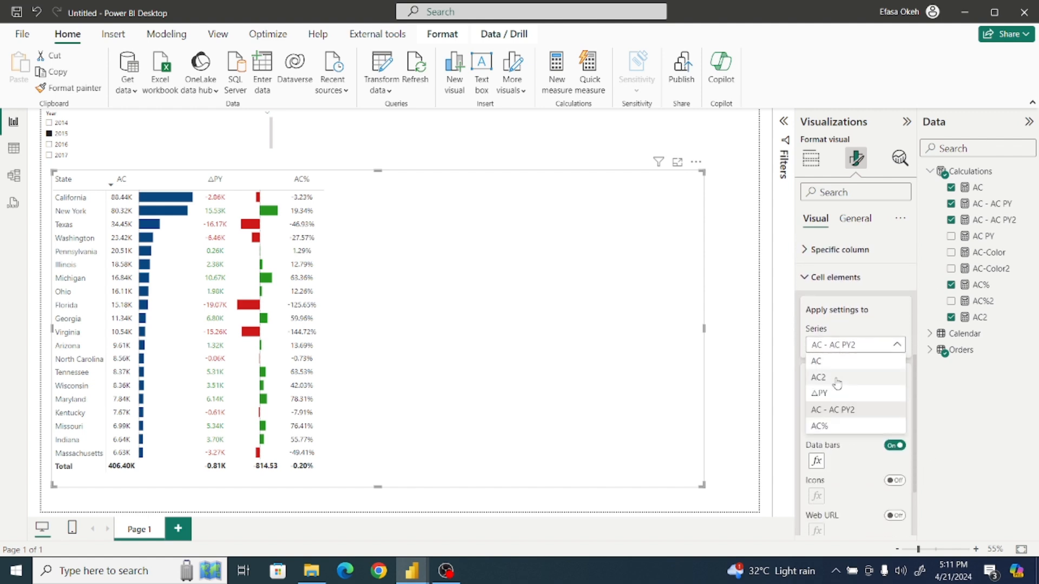
pyautogui.click(821, 427)
pyautogui.scroll(-2, 919, 400)
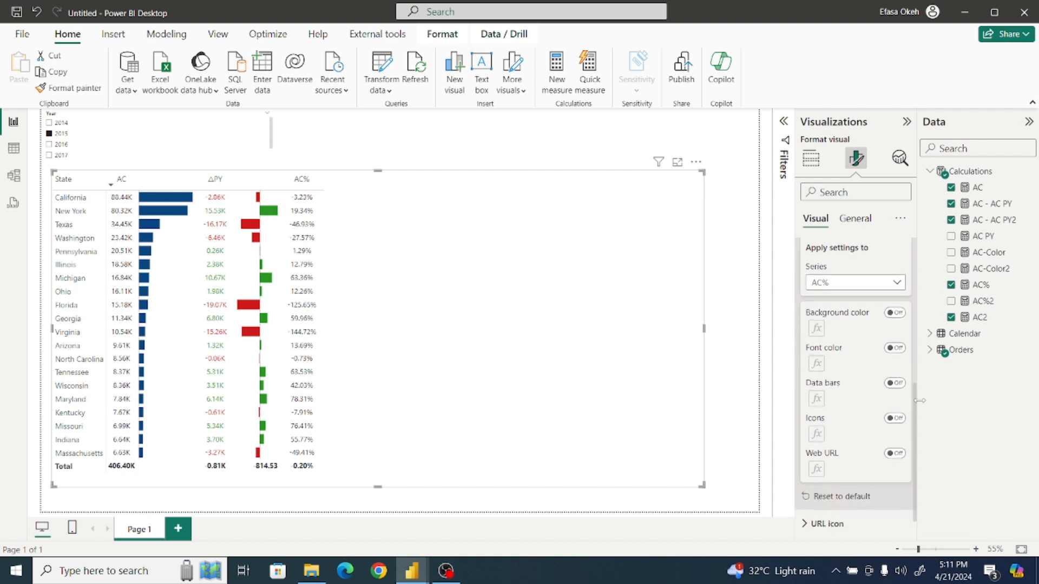
pyautogui.click(901, 350)
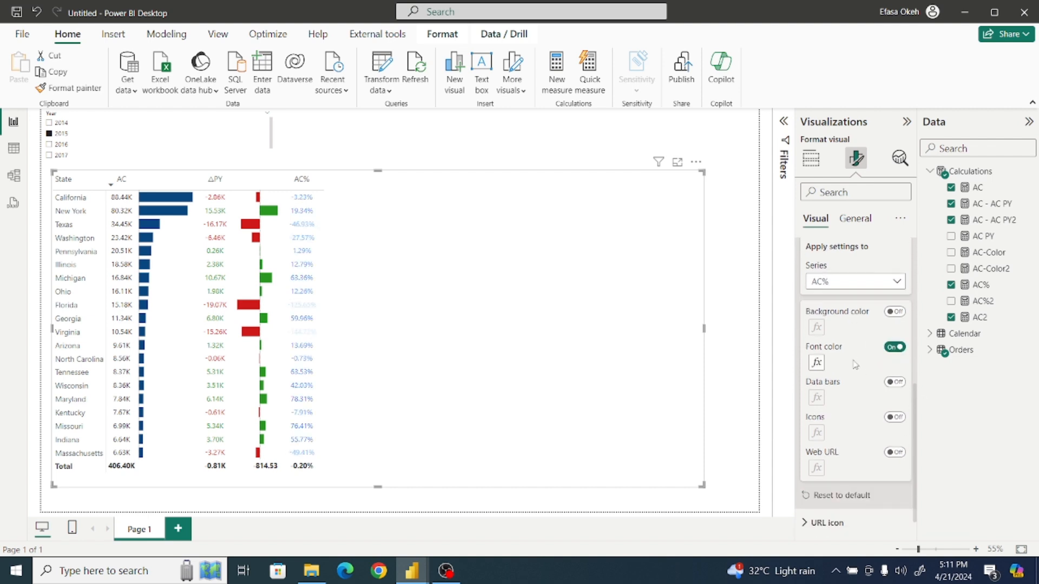
# Step: Set the AC% font color to the Field value format style, based on the AC-Color2 measure
pyautogui.click(816, 362)
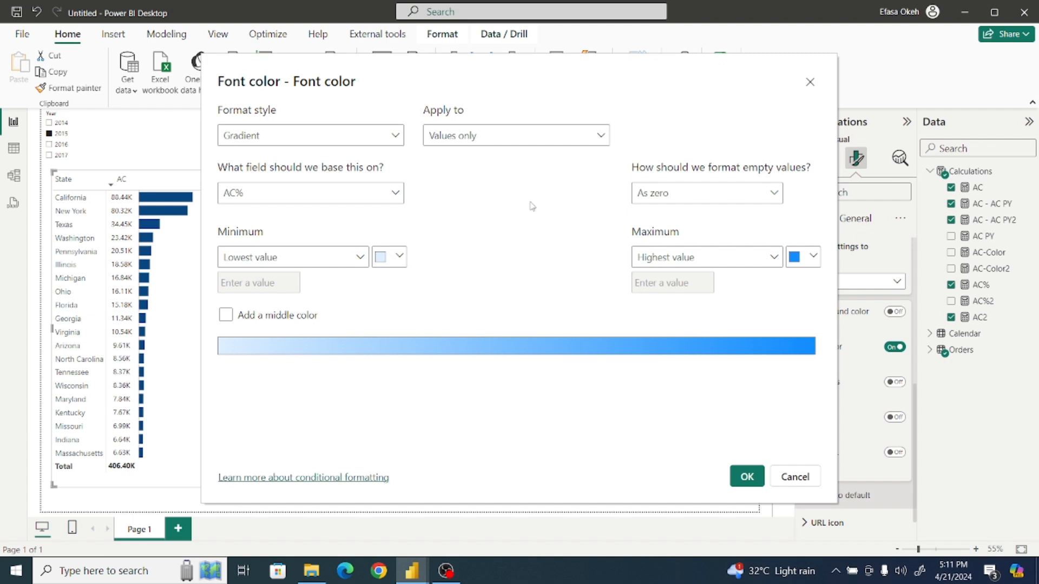
pyautogui.click(389, 140)
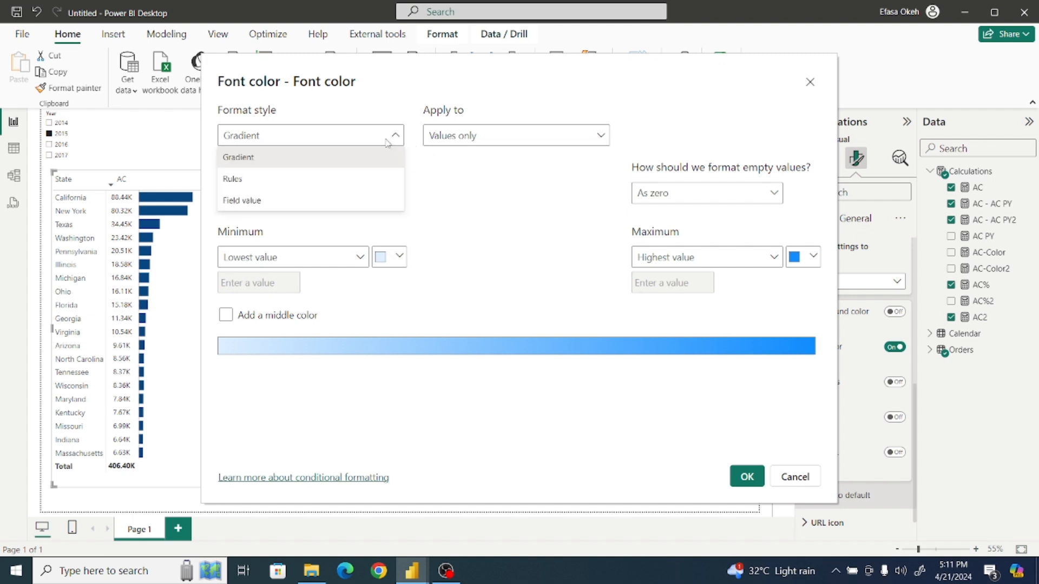
pyautogui.click(343, 202)
pyautogui.click(332, 196)
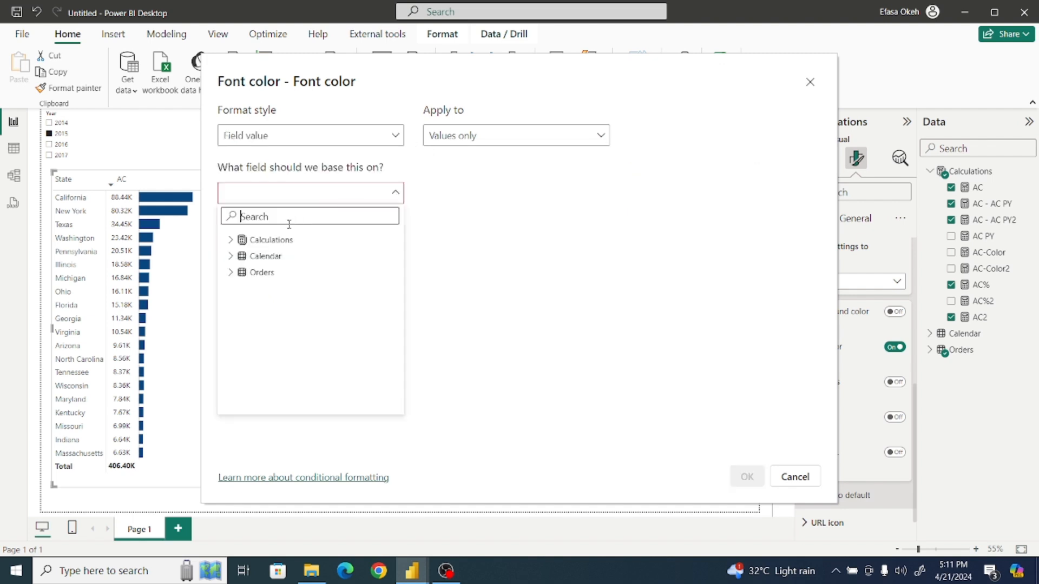
pyautogui.click(231, 239)
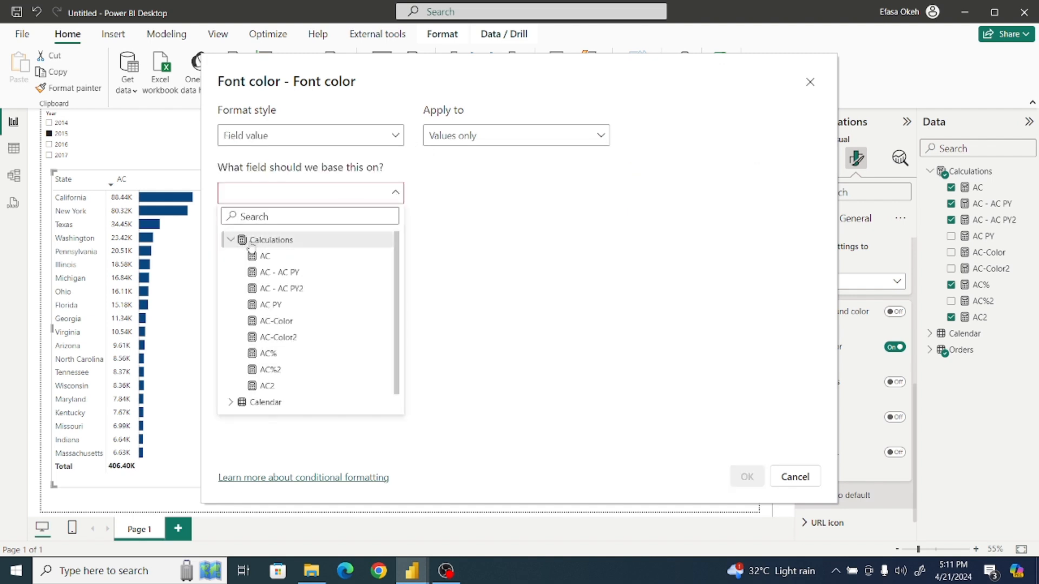
pyautogui.click(277, 337)
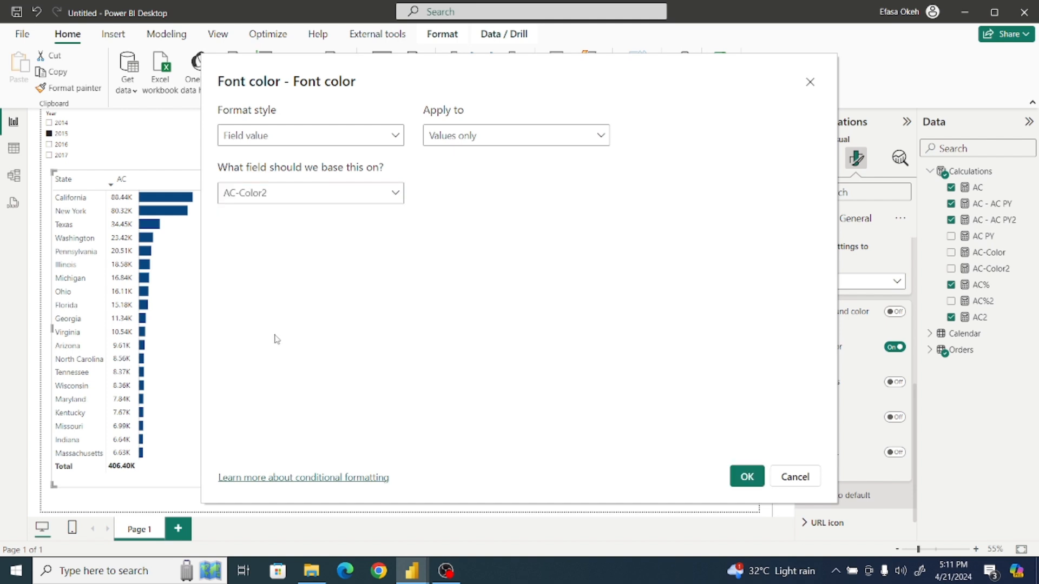
pyautogui.click(747, 476)
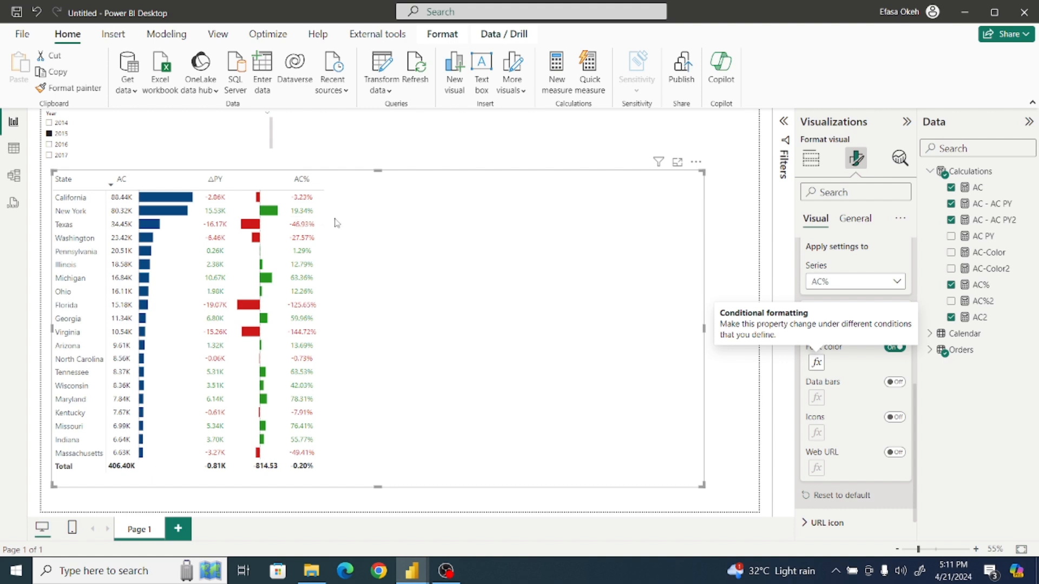
pyautogui.click(478, 151)
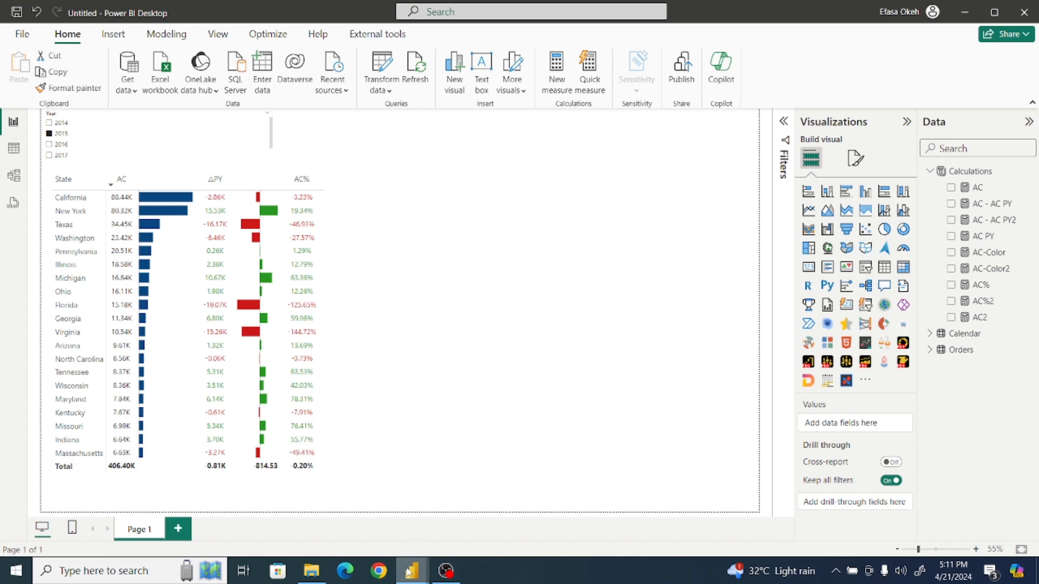
# Step: Switch to the Native matrix report to examine the finished matrix's columns, and return to the untitled report
pyautogui.moveTo(410, 571)
pyautogui.click(370, 535)
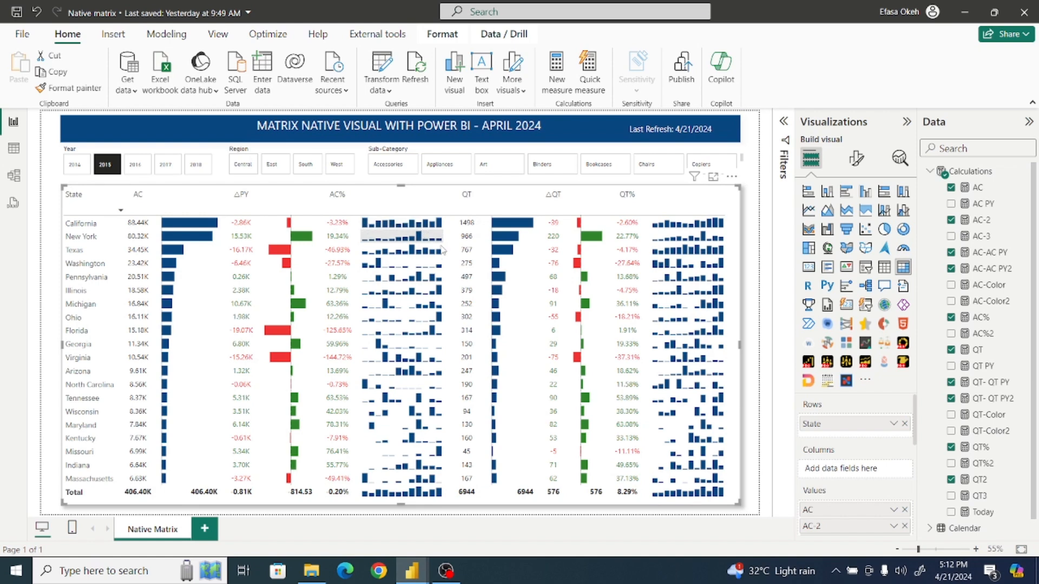
pyautogui.moveTo(414, 574)
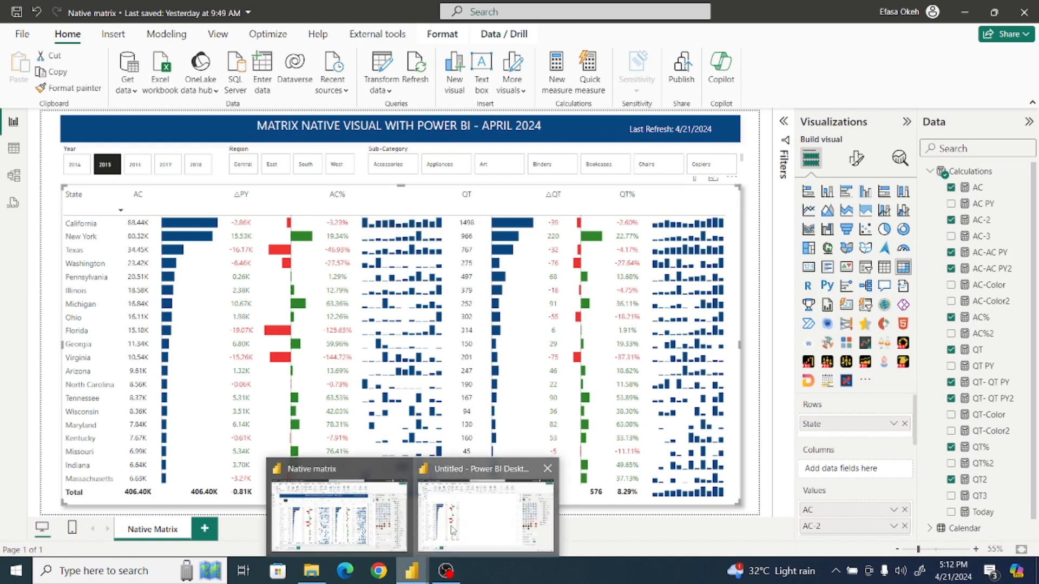
pyautogui.click(452, 528)
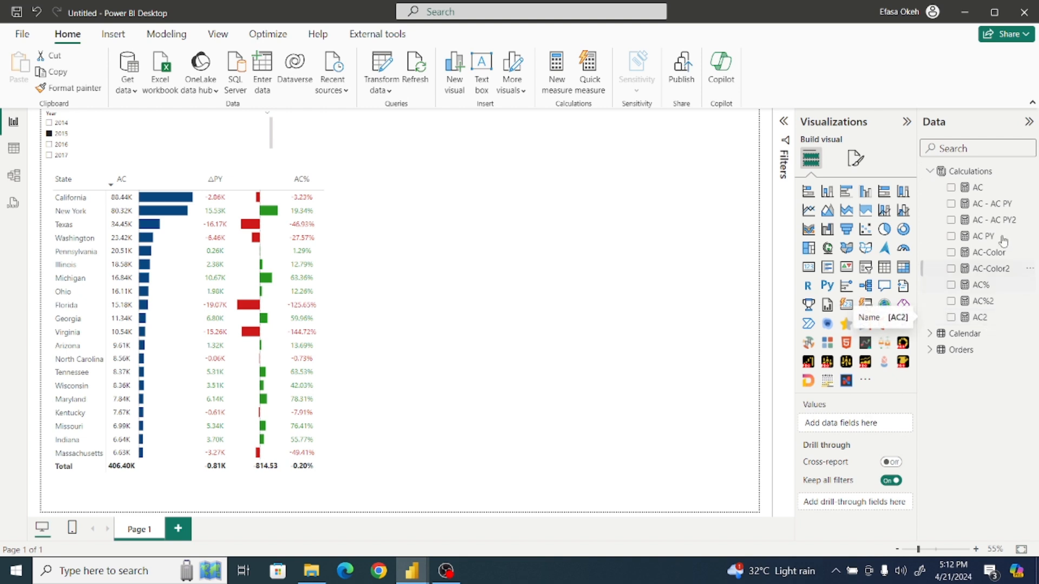
# Step: Copy the AC measure's formula and create a new Calculations measure from it: AC3 = SUM(Orders[Sales])
pyautogui.click(989, 190)
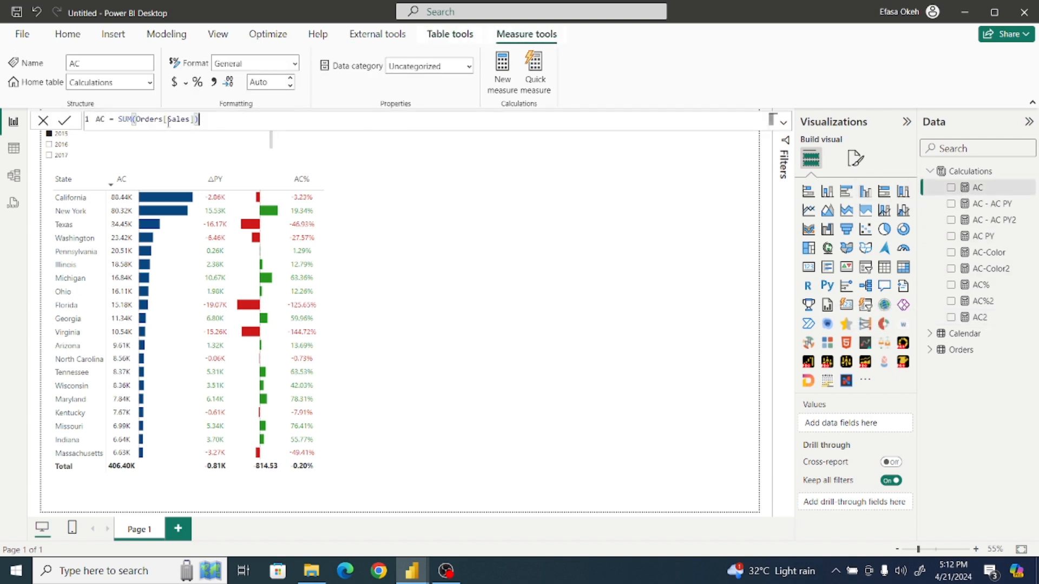
pyautogui.moveTo(199, 119); pyautogui.dragTo(89, 119)
pyautogui.hotkey('ctrl', 'c')
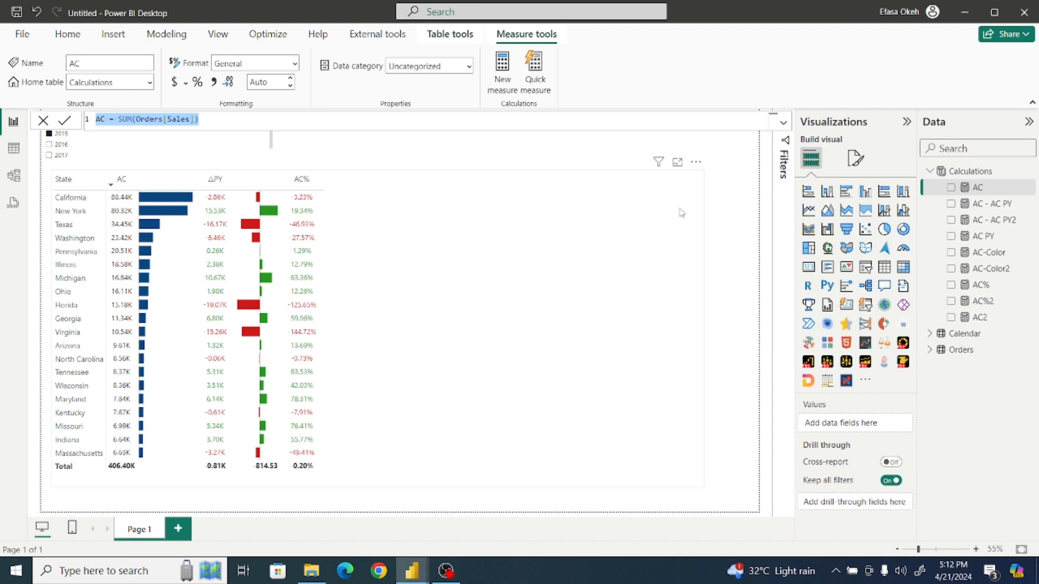
pyautogui.click(724, 219)
pyautogui.click(974, 173)
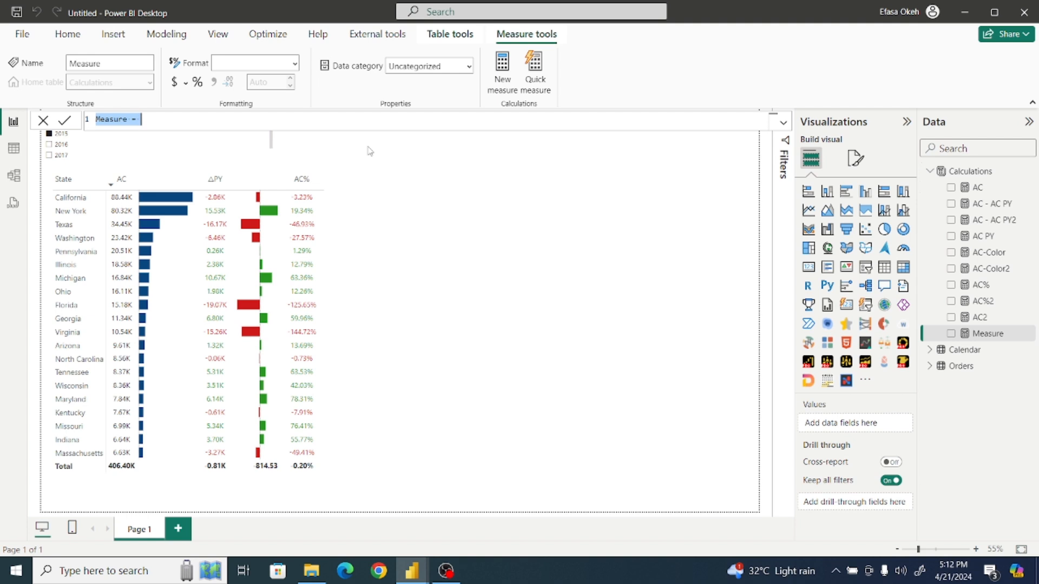
pyautogui.hotkey('ctrl', 'v')
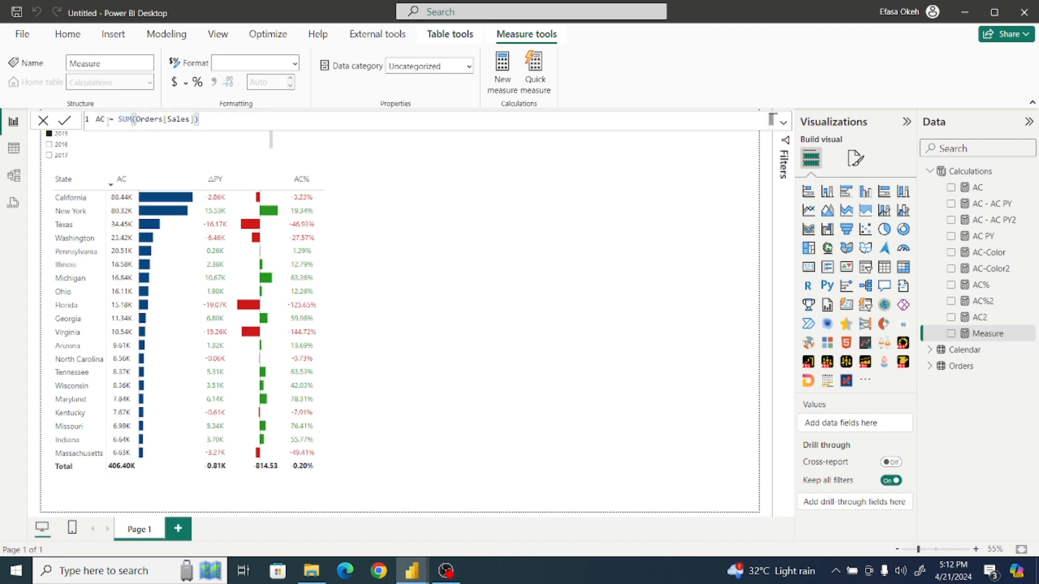
pyautogui.doubleClick(106, 119)
pyautogui.write('AC3')
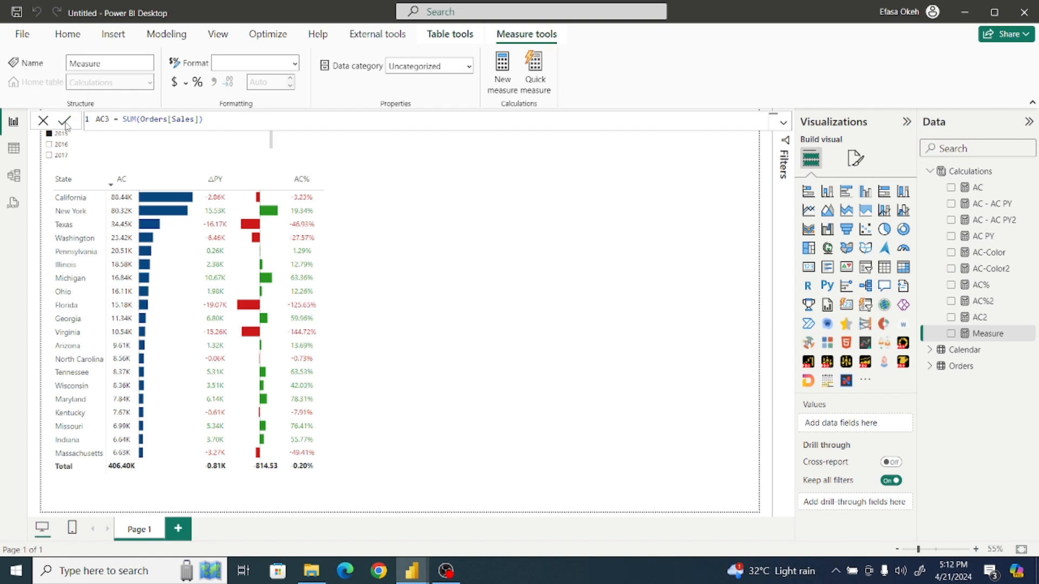
pyautogui.click(65, 121)
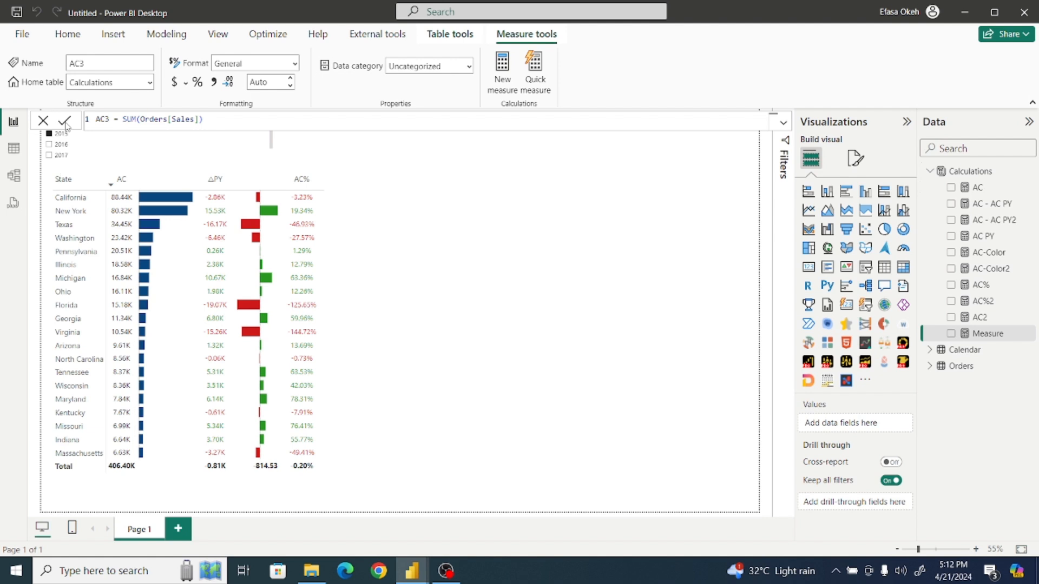
# Step: Add the AC3 measure to the matrix's values
pyautogui.click(732, 233)
pyautogui.click(684, 242)
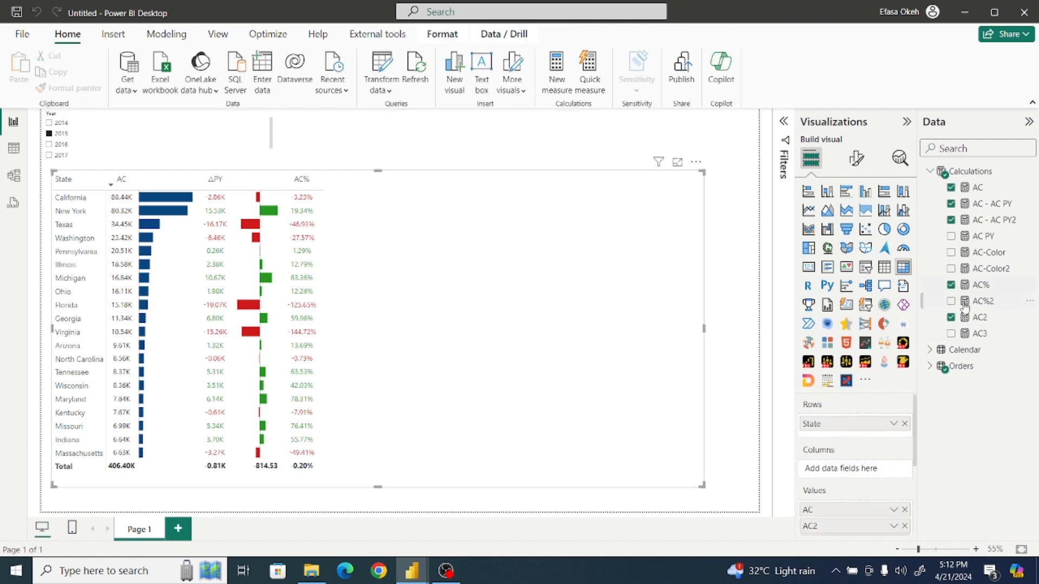
pyautogui.click(951, 334)
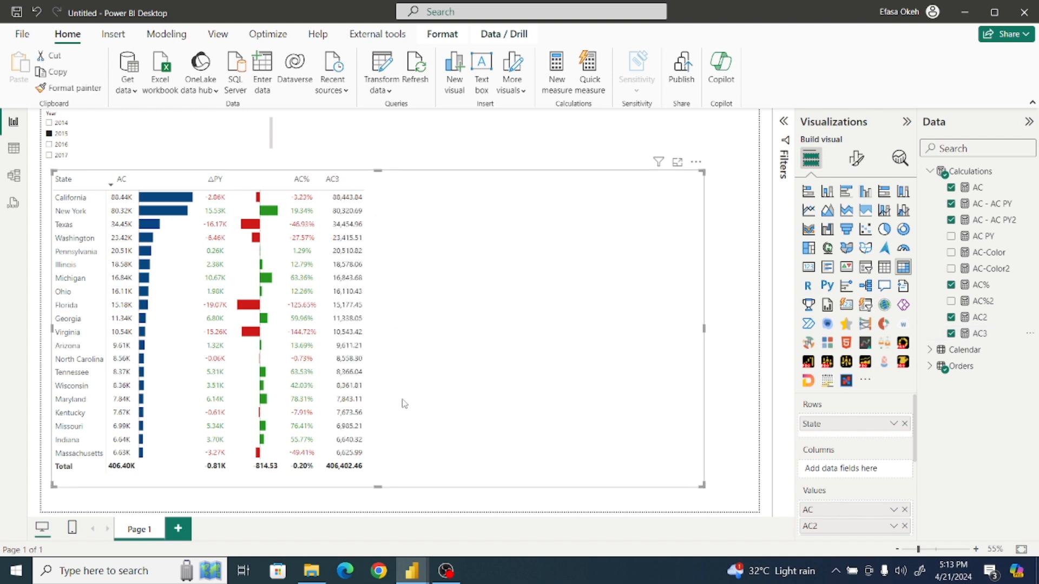
# Step: Add a sparkline to the matrix with AC3 on the Y-axis and Month from the Calendar table on the X-axis
pyautogui.scroll(-4, 872, 485)
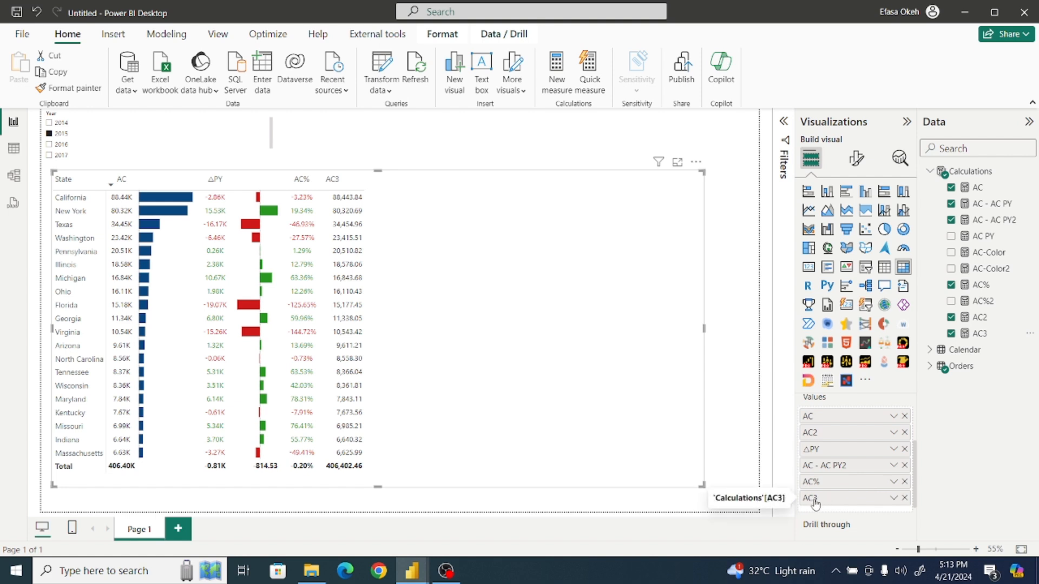
pyautogui.click(894, 498)
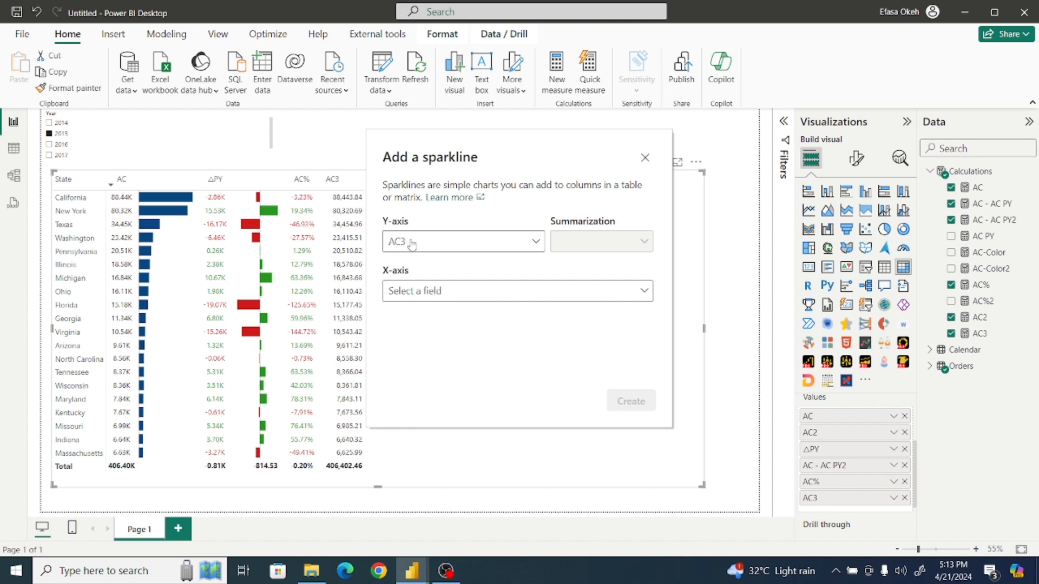
pyautogui.click(441, 292)
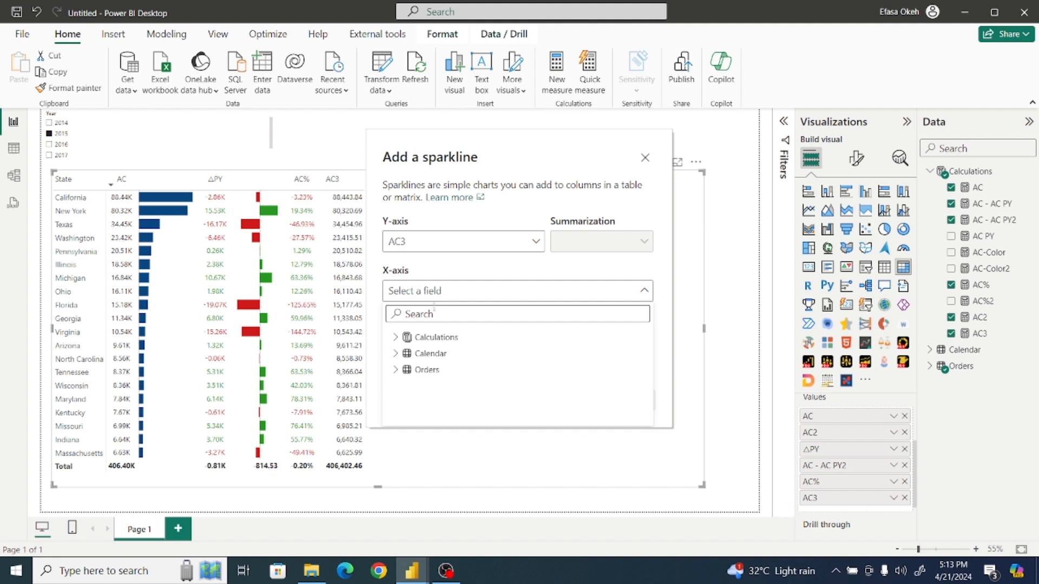
pyautogui.click(396, 354)
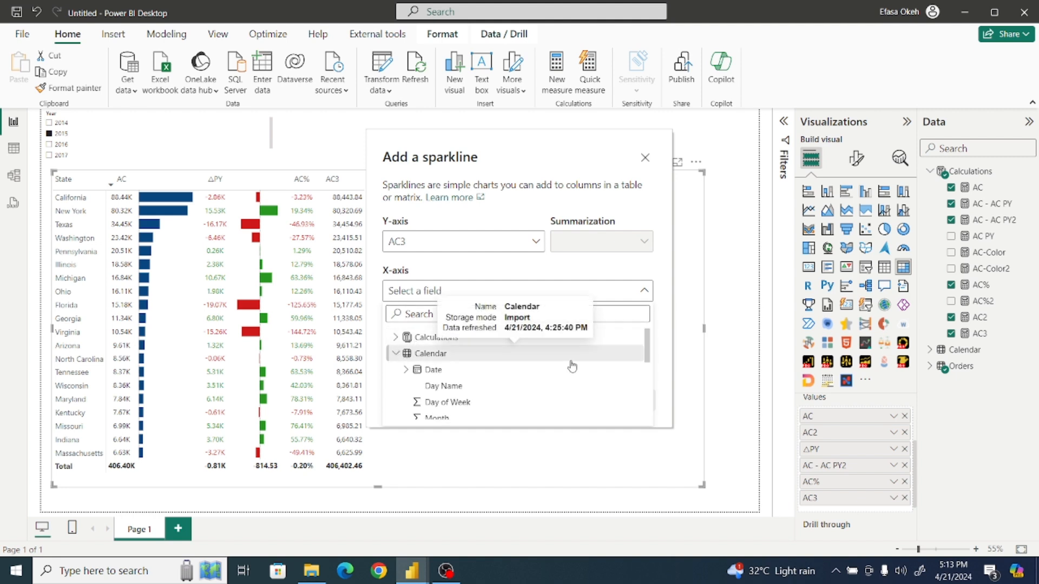
pyautogui.scroll(-3, 606, 378)
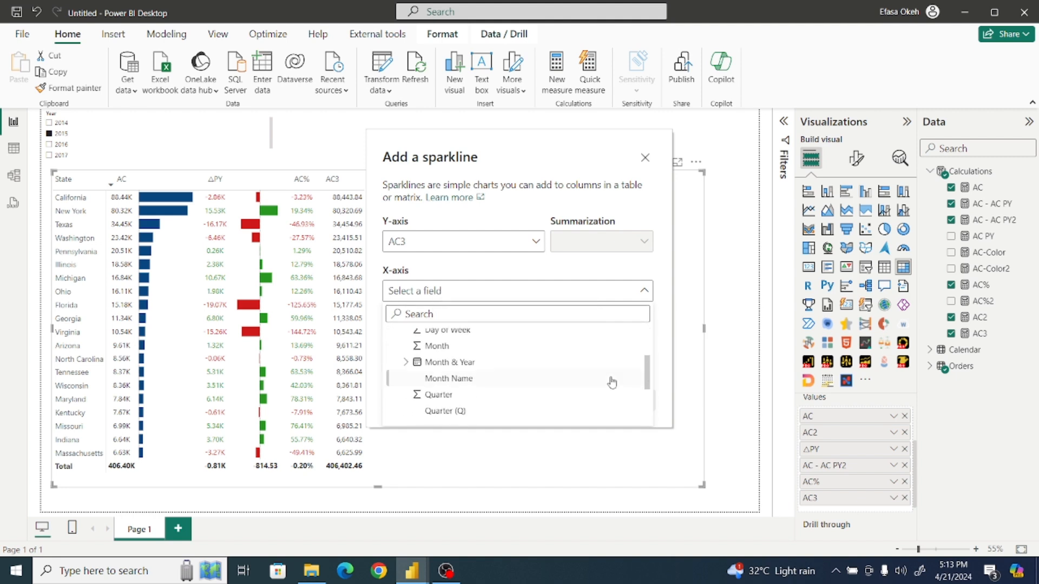
pyautogui.click(438, 346)
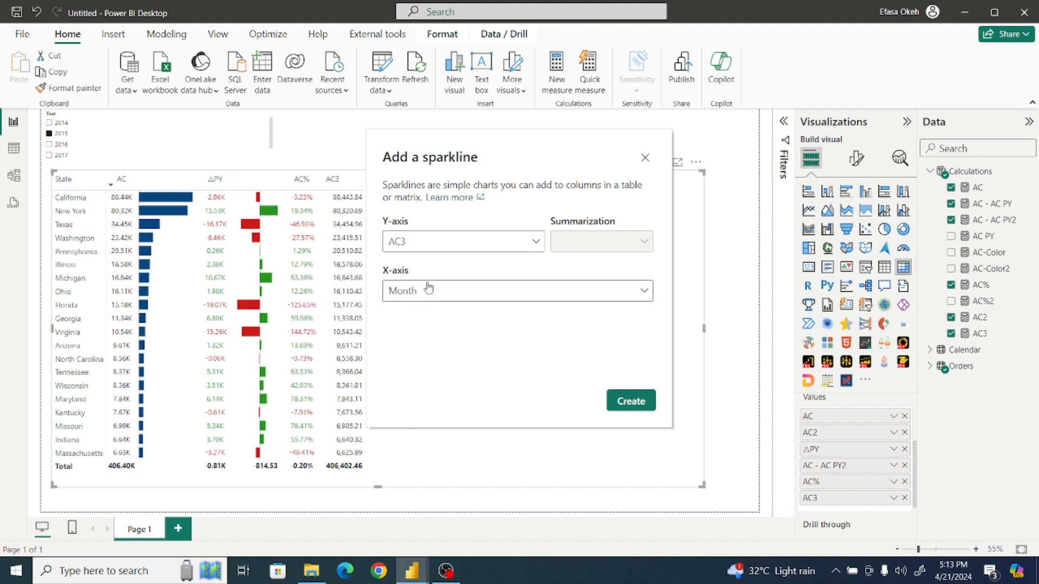
pyautogui.click(625, 401)
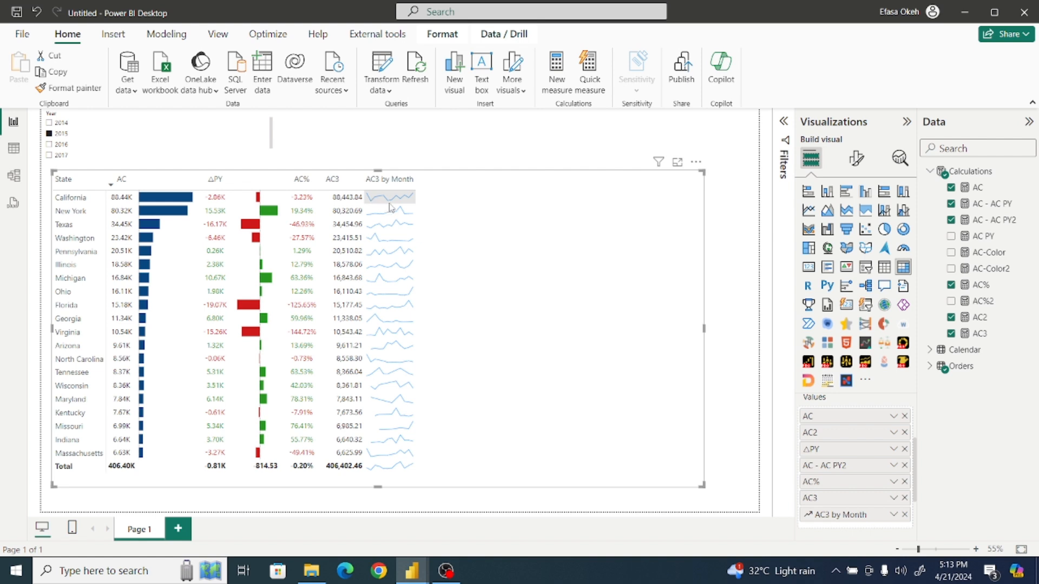
# Step: Widen the AC3 by Month sparkline column slightly and remove the plain AC3 field from the matrix's values
pyautogui.moveTo(416, 184); pyautogui.dragTo(425, 189)
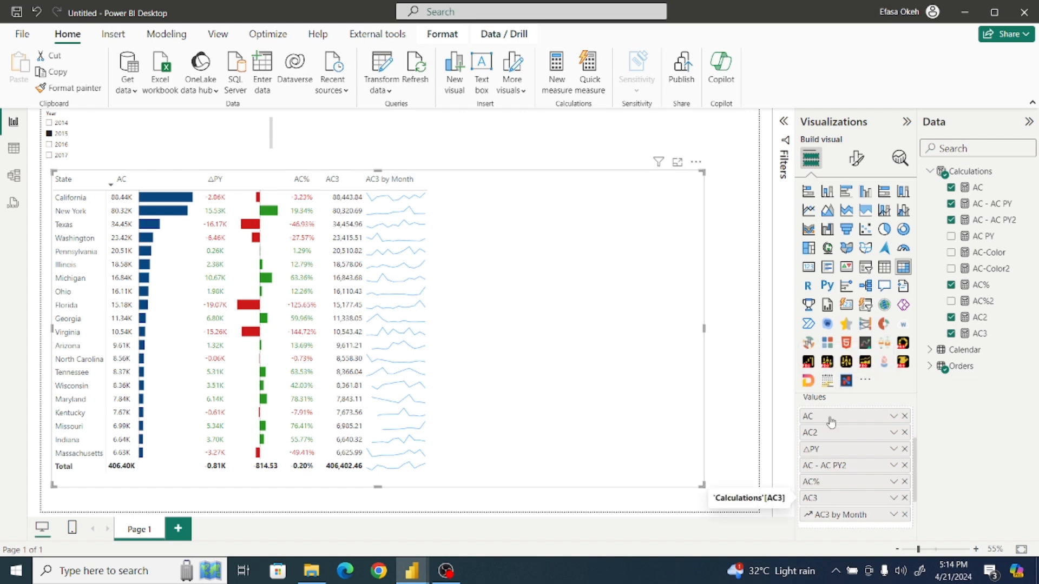
pyautogui.click(904, 498)
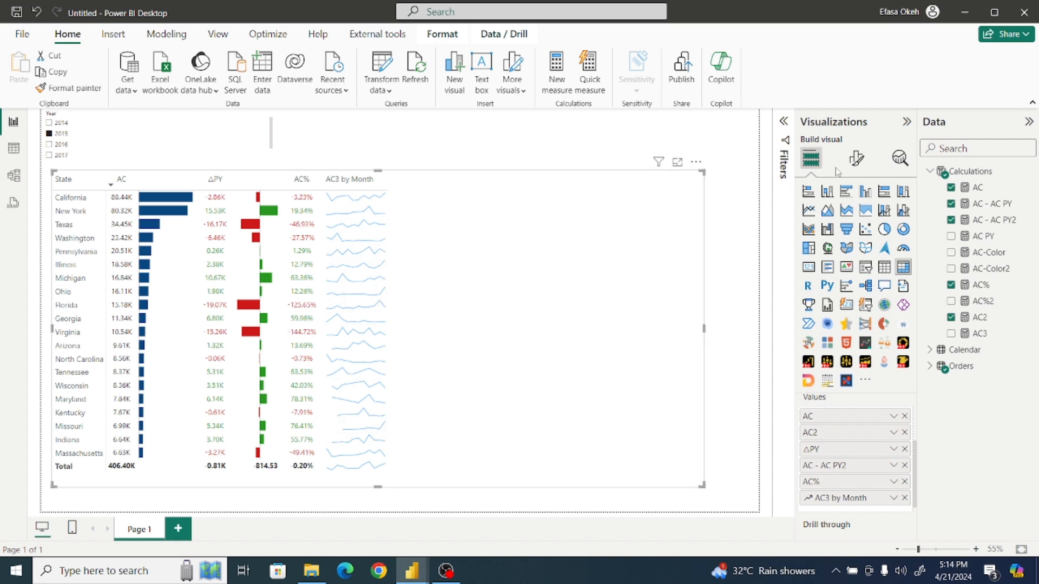
# Step: Change the chart type of the matrix's AC3 by Month sparkline to Column
pyautogui.click(856, 161)
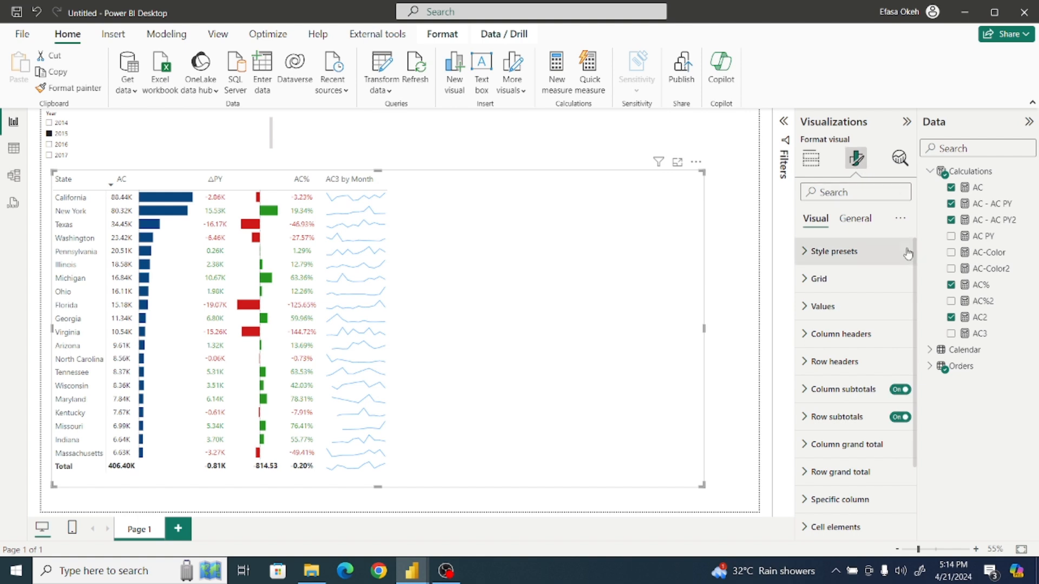
pyautogui.scroll(-3, 916, 250)
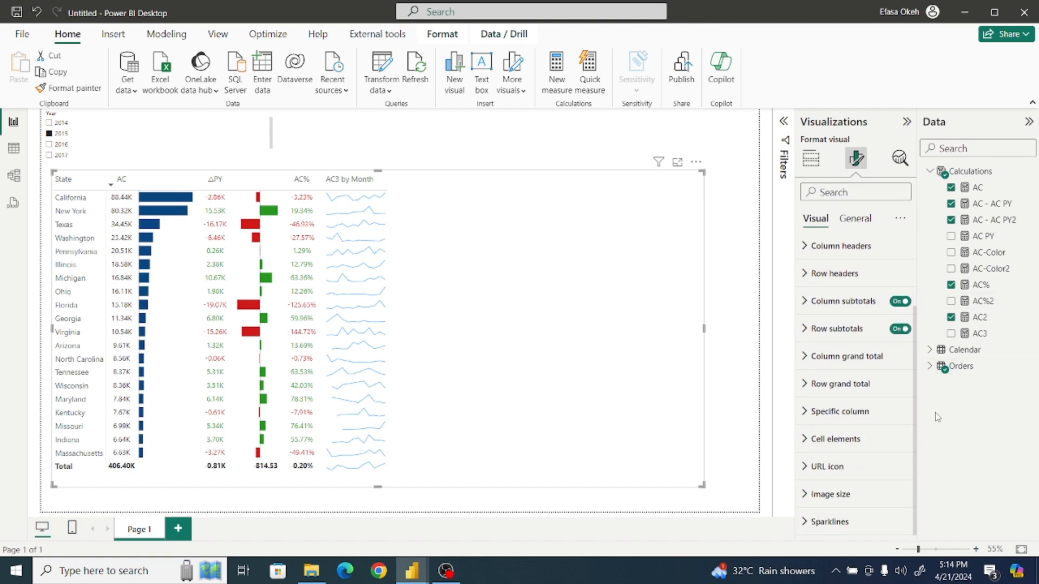
pyautogui.click(805, 522)
pyautogui.scroll(-2, 914, 433)
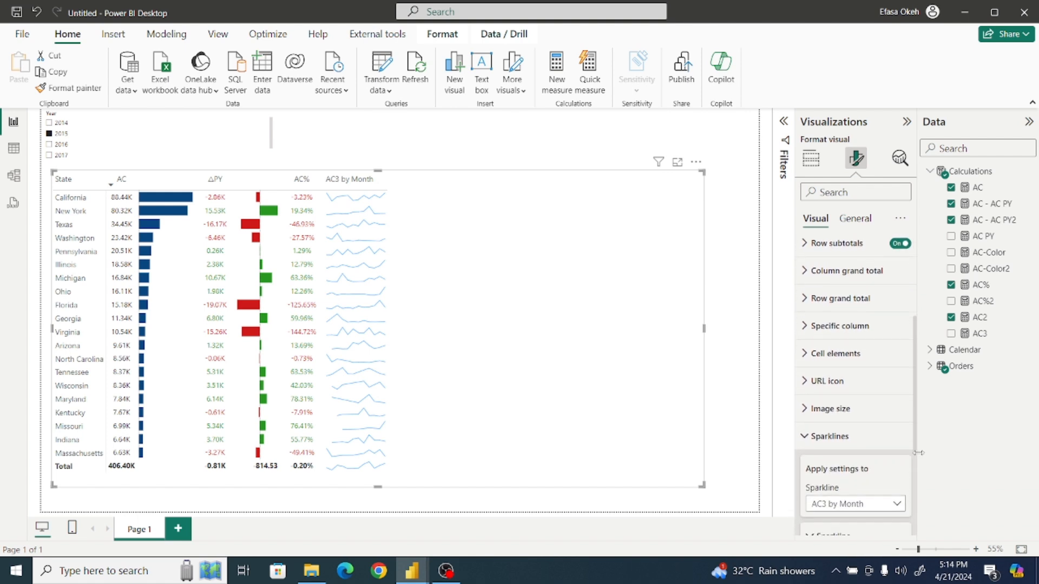
pyautogui.scroll(-3, 866, 406)
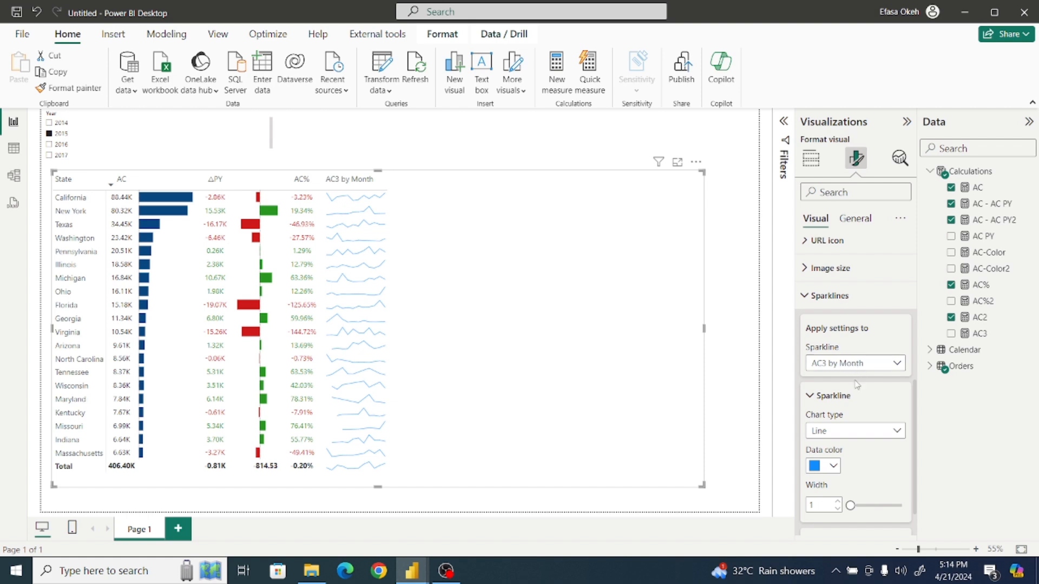
pyautogui.click(826, 435)
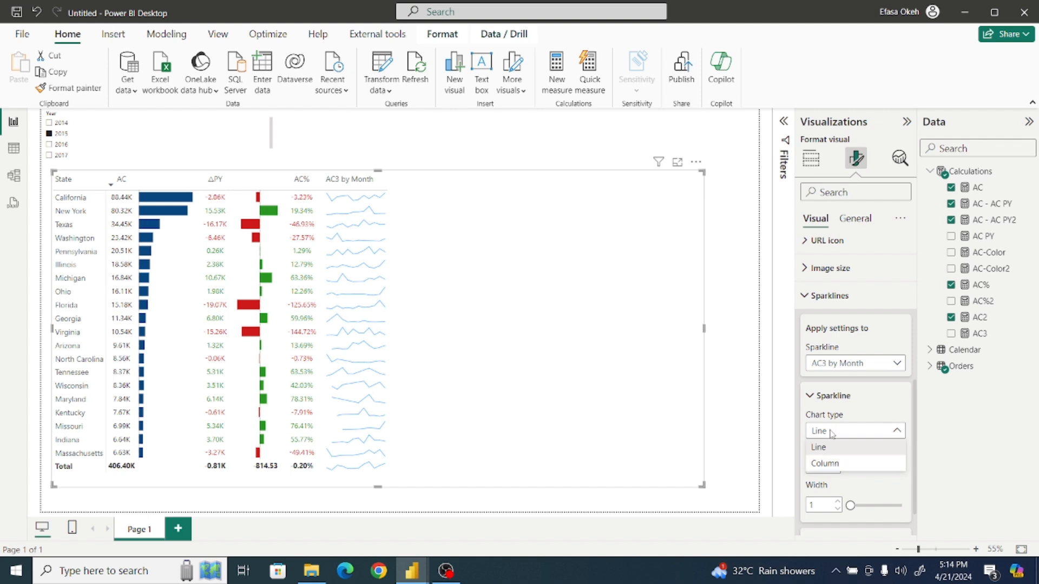
pyautogui.click(833, 465)
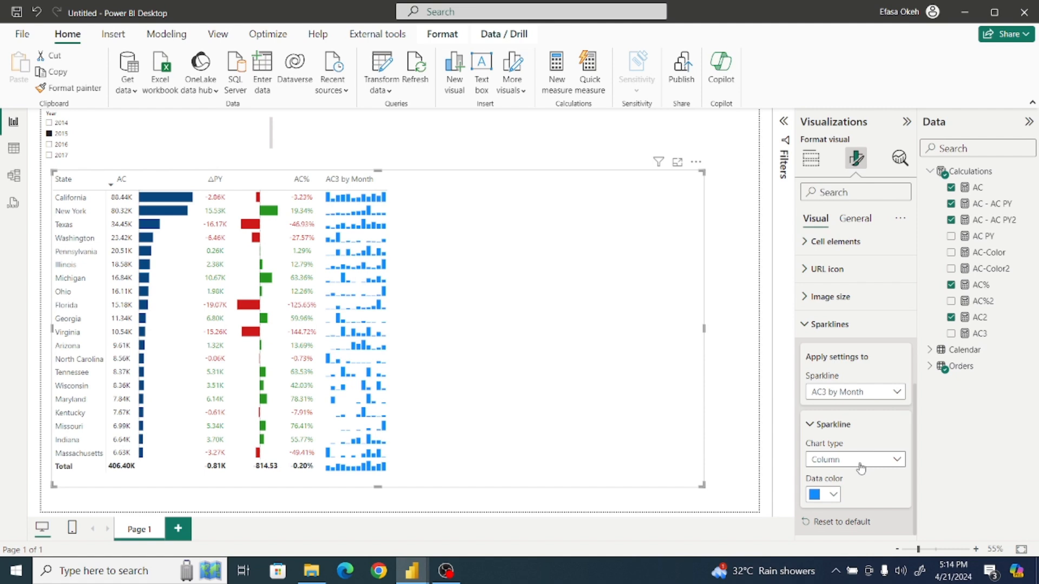
# Step: Color the sparkline's columns dark blue and widen the AC3 by Month column slightly
pyautogui.click(833, 494)
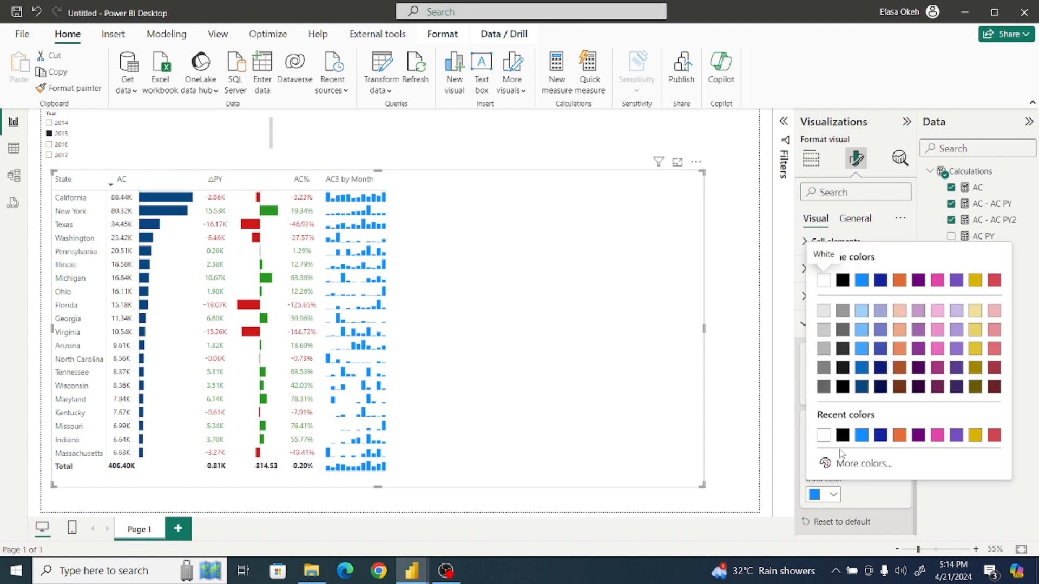
pyautogui.click(861, 387)
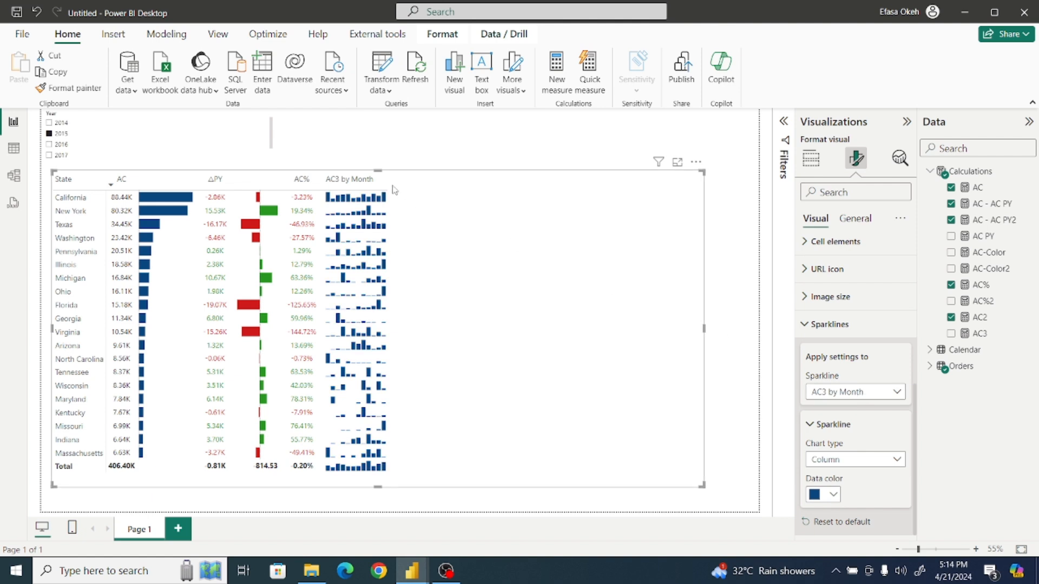
pyautogui.moveTo(386, 185); pyautogui.dragTo(399, 189)
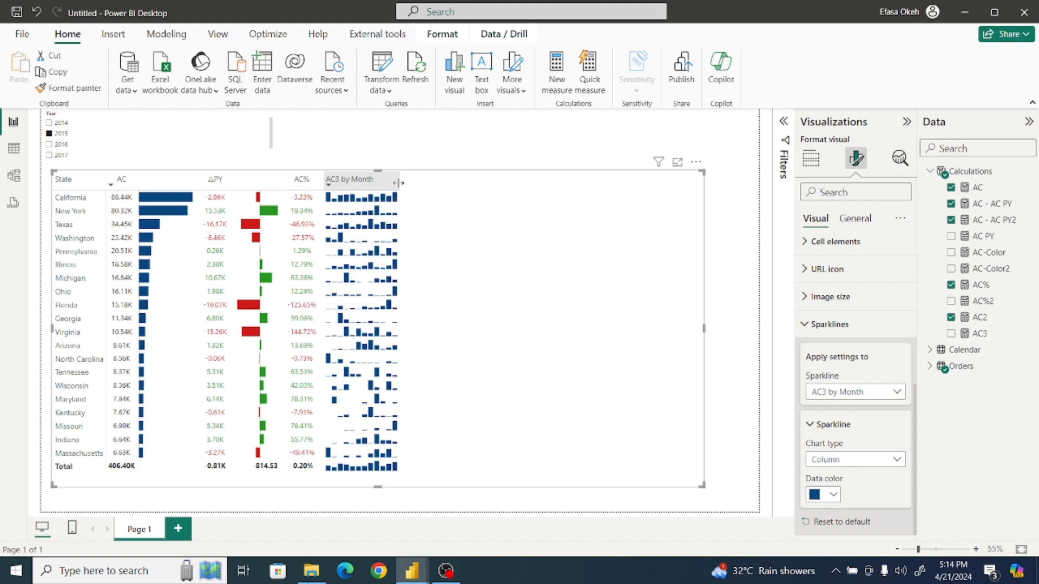
pyautogui.moveTo(398, 183); pyautogui.dragTo(403, 185)
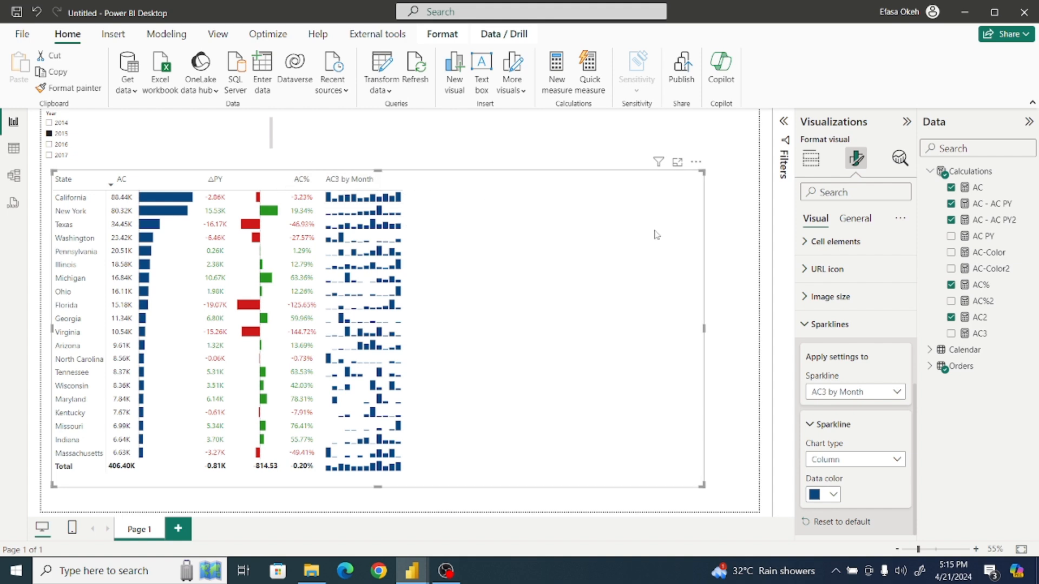
# Step: Set the specific column formatting for AC3 by Month to apply to the header only, not to subtotals, total or values
pyautogui.click(811, 325)
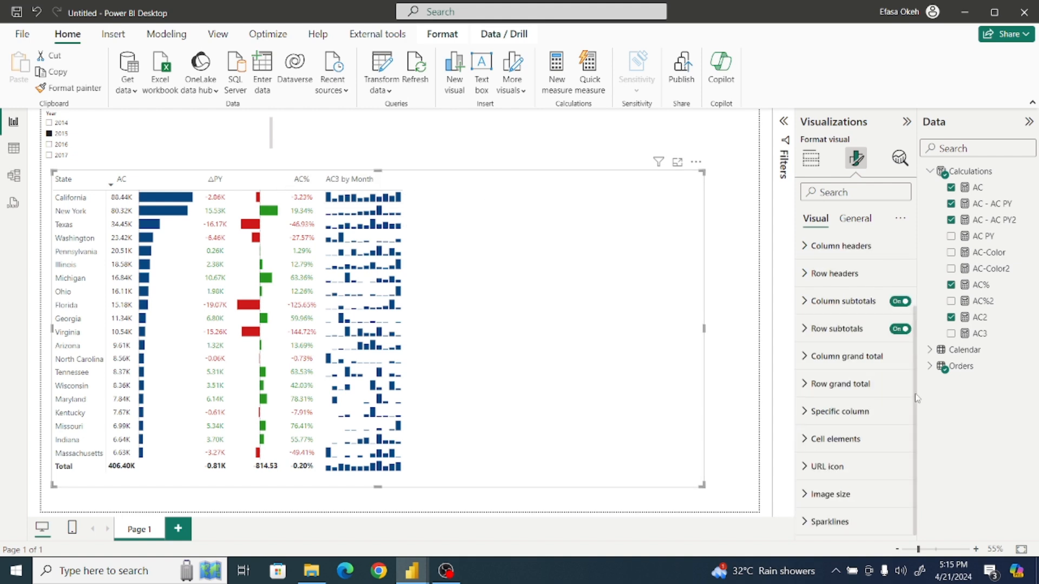
pyautogui.scroll(2, 916, 399)
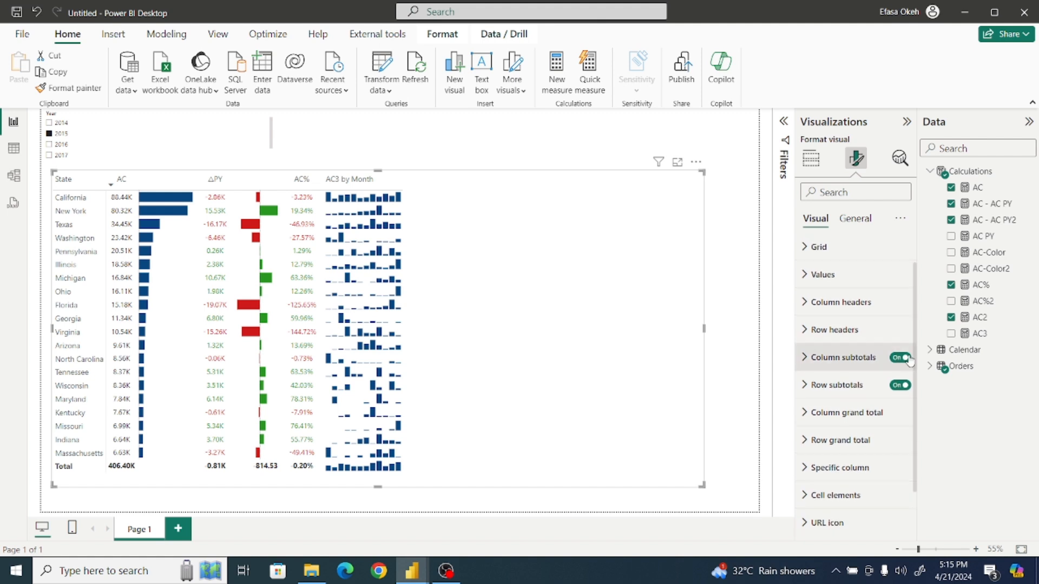
pyautogui.click(820, 468)
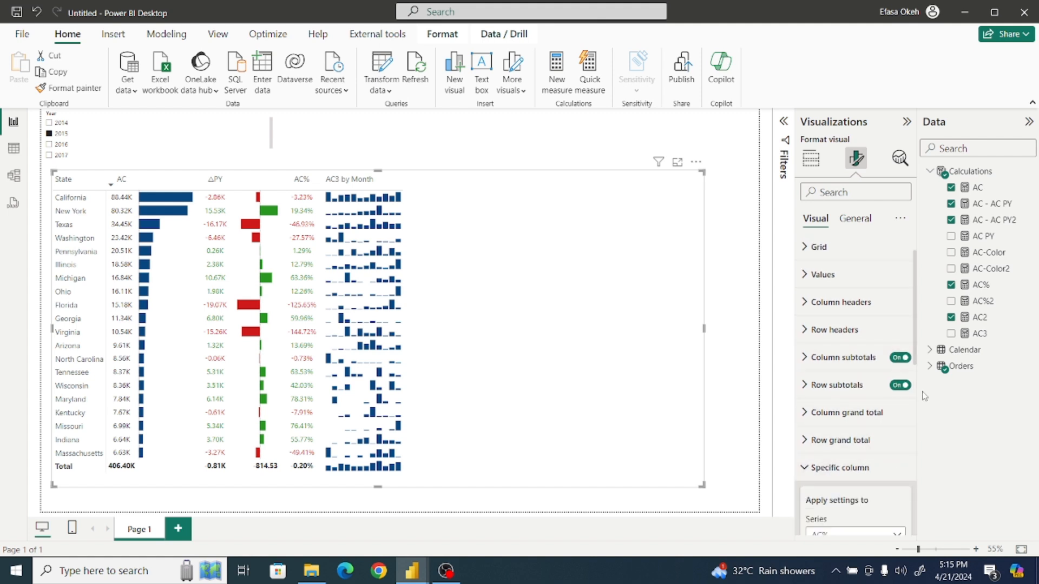
pyautogui.scroll(-6, 914, 361)
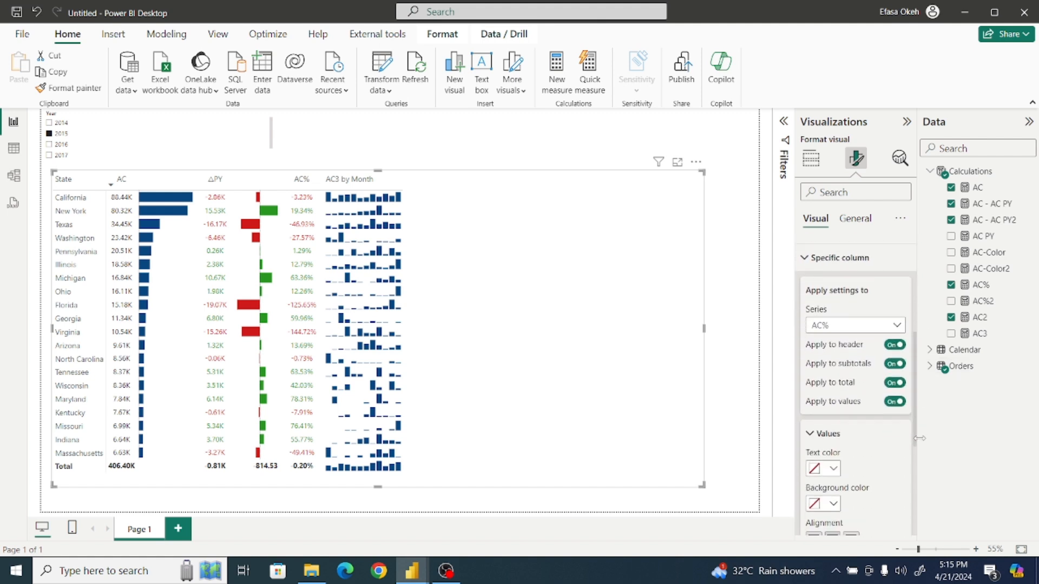
pyautogui.click(847, 326)
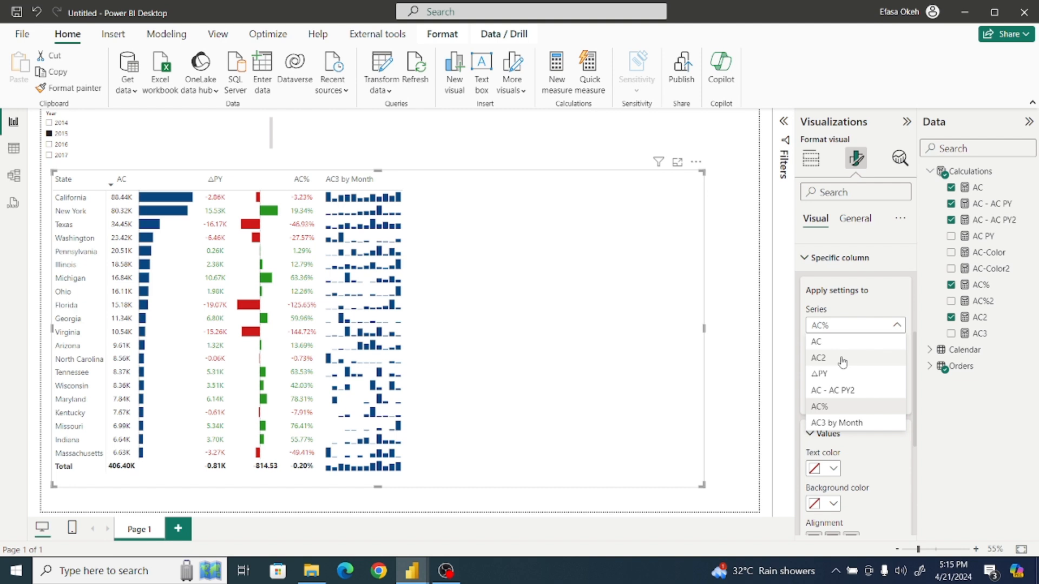
pyautogui.click(826, 425)
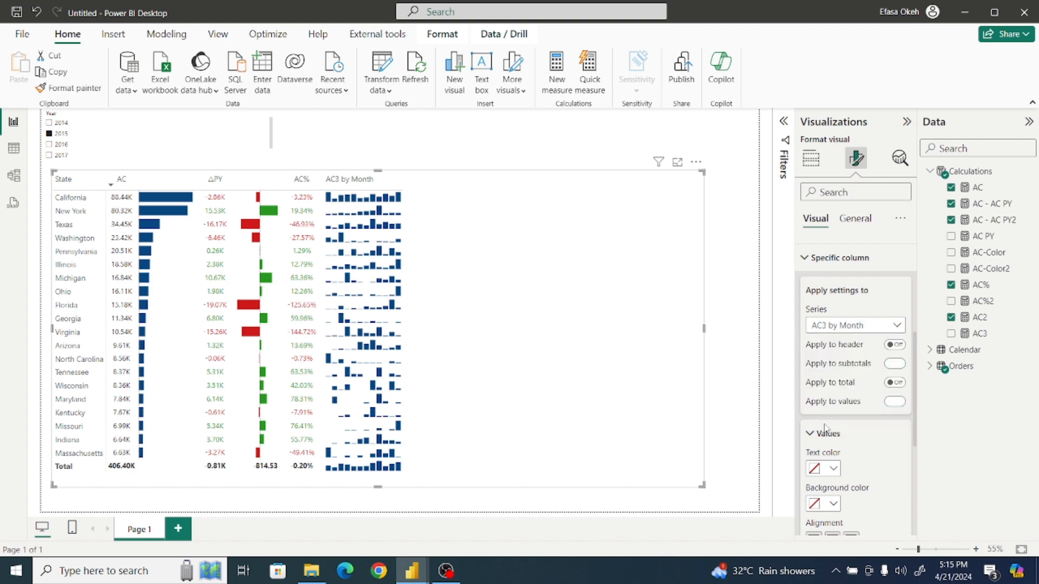
pyautogui.click(894, 364)
pyautogui.click(894, 401)
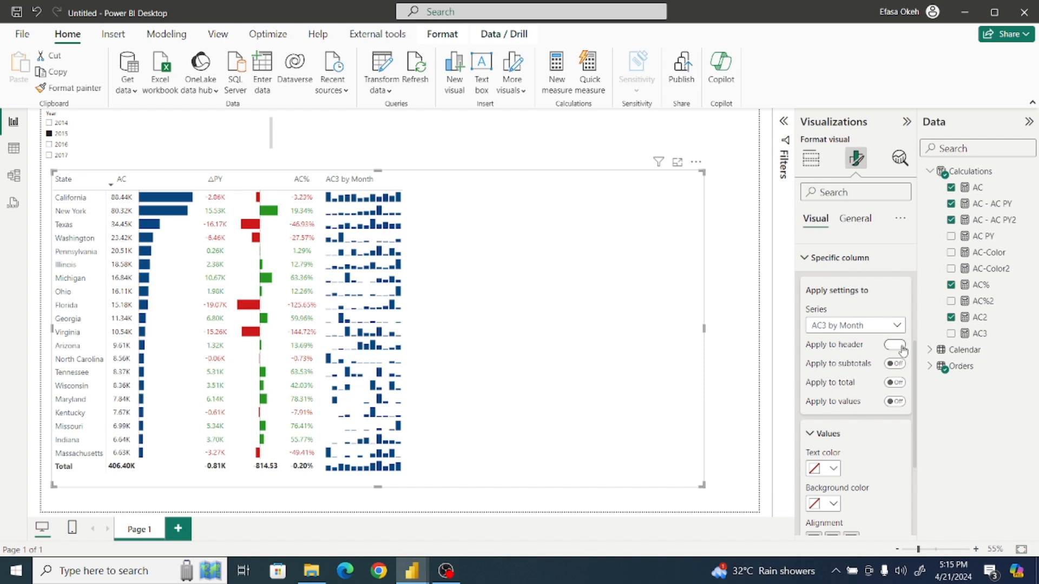
pyautogui.click(902, 349)
# Step: Hide the AC3 by Month header by setting its text color to white, and deselect the matrix
pyautogui.scroll(-3, 865, 373)
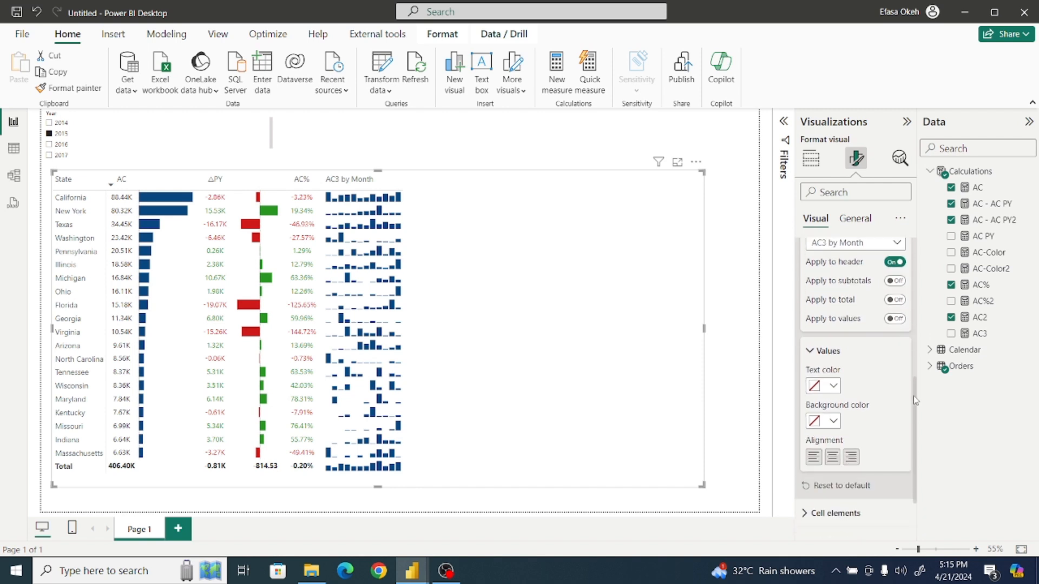
pyautogui.click(833, 382)
pyautogui.click(815, 168)
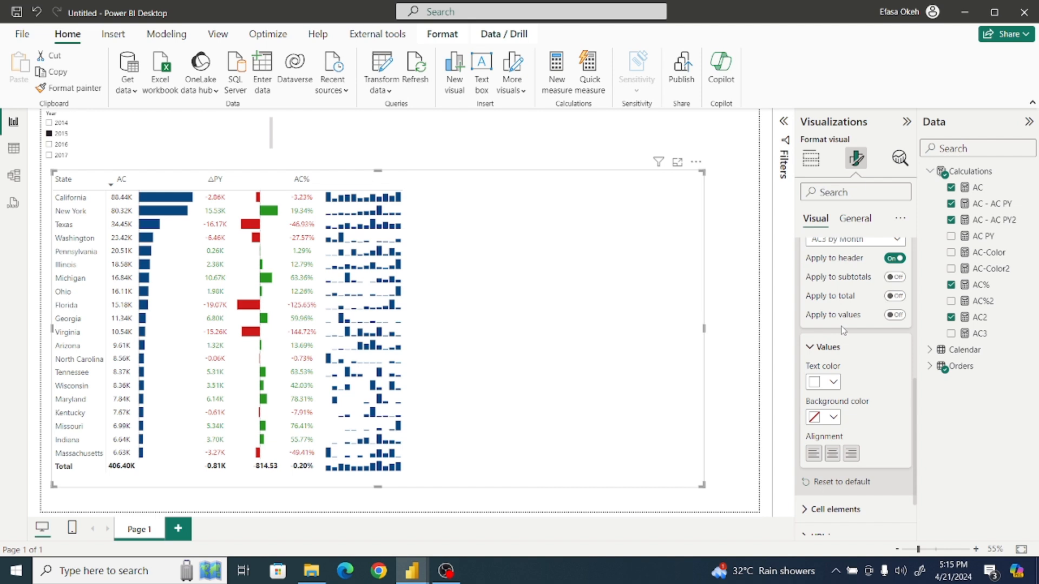
pyautogui.click(557, 158)
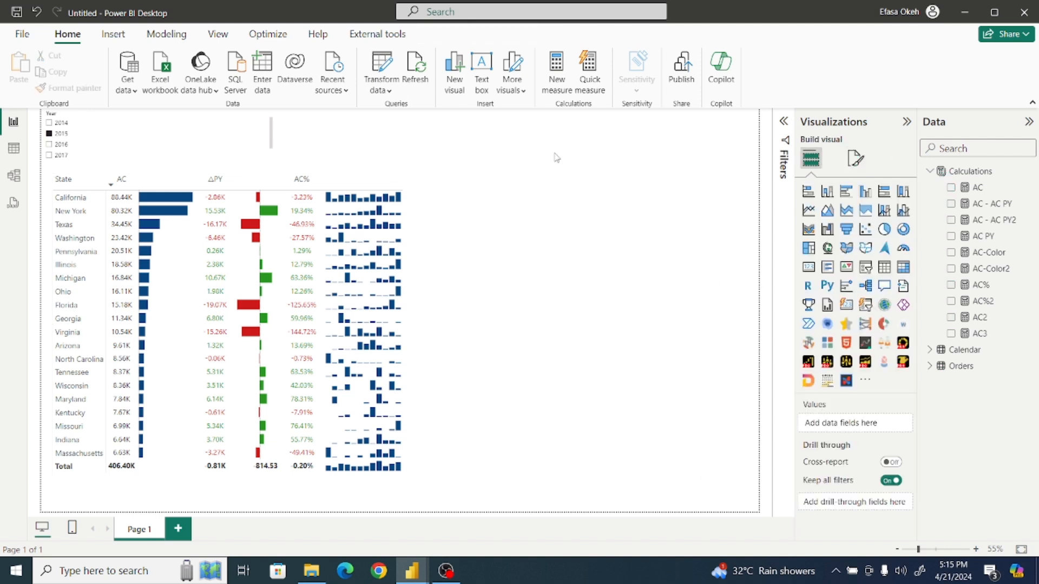
# Step: Check the matrix for 2017 and 2016 with the Year slicer, and return the filter to 2015
pyautogui.click(49, 145)
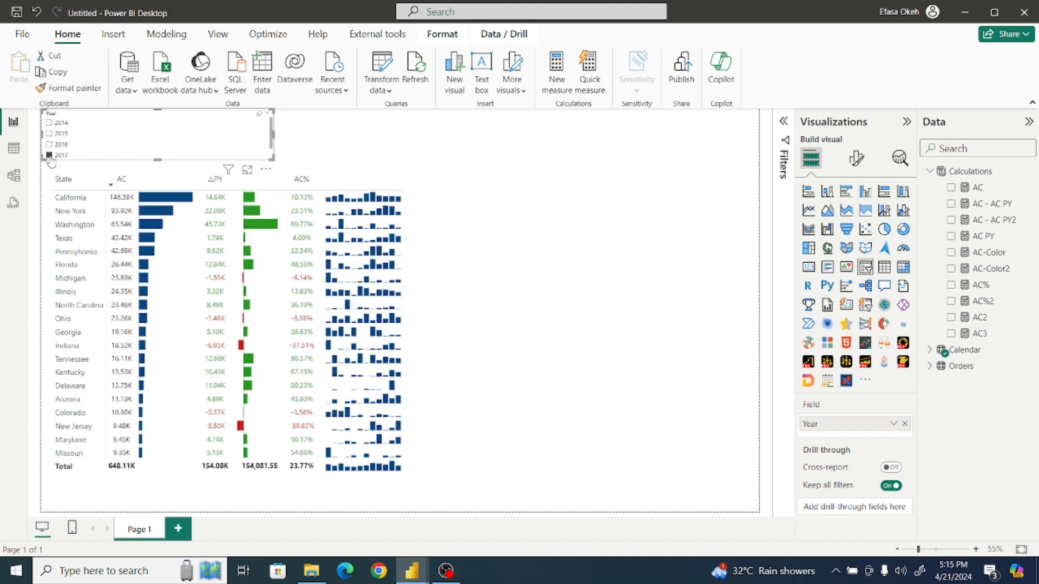
pyautogui.click(50, 145)
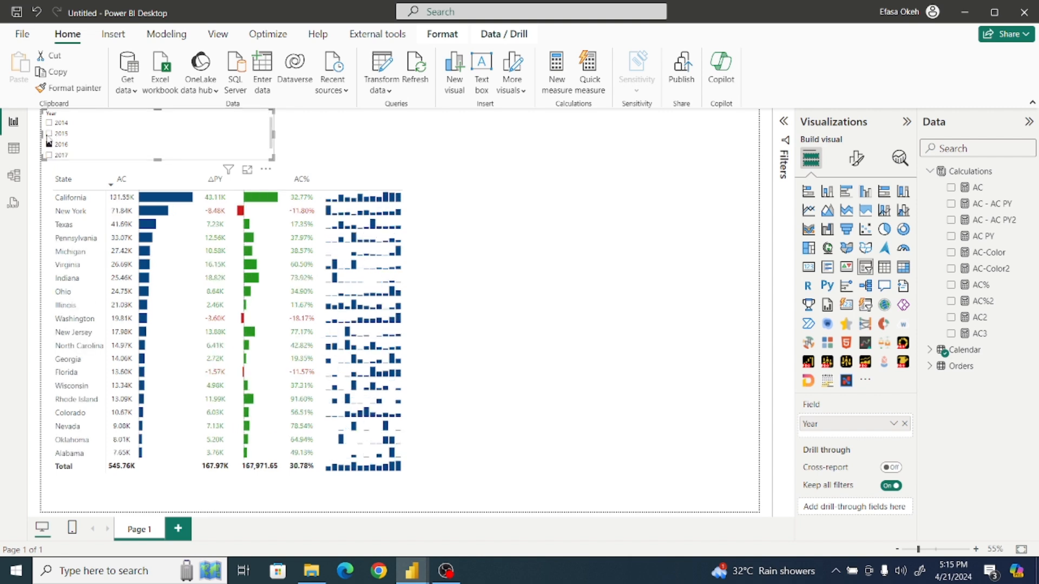
pyautogui.click(48, 135)
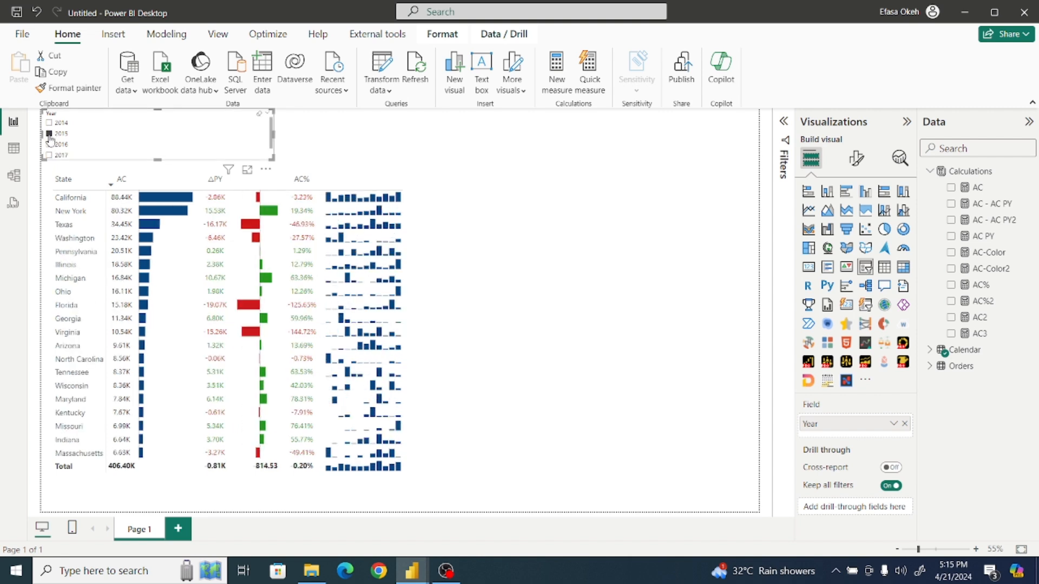
pyautogui.click(328, 135)
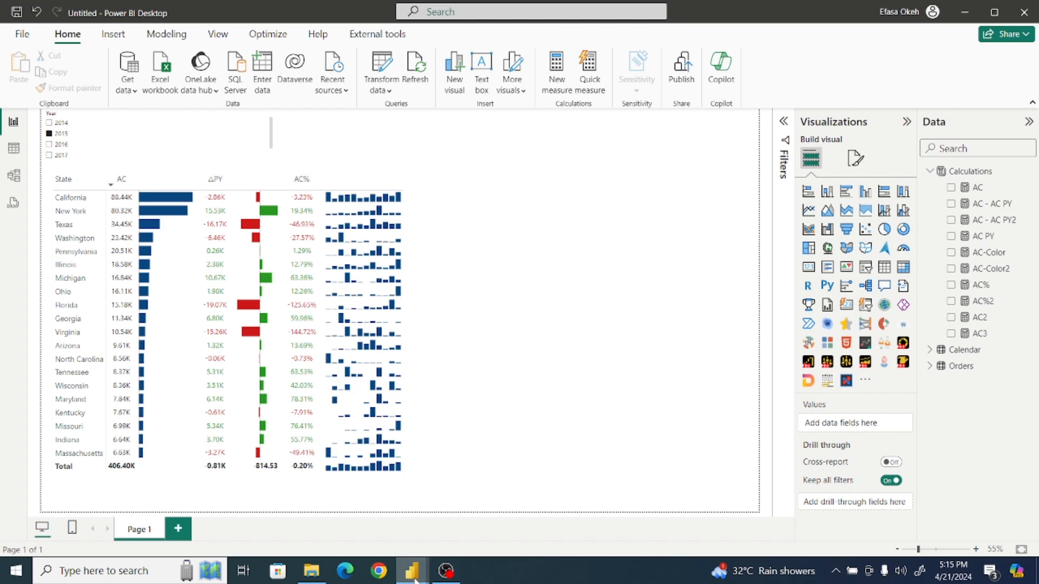
# Step: Switch to the finished Native matrix report to examine its sales and quantity columns, and return to the untitled report
pyautogui.moveTo(412, 571)
pyautogui.click(361, 533)
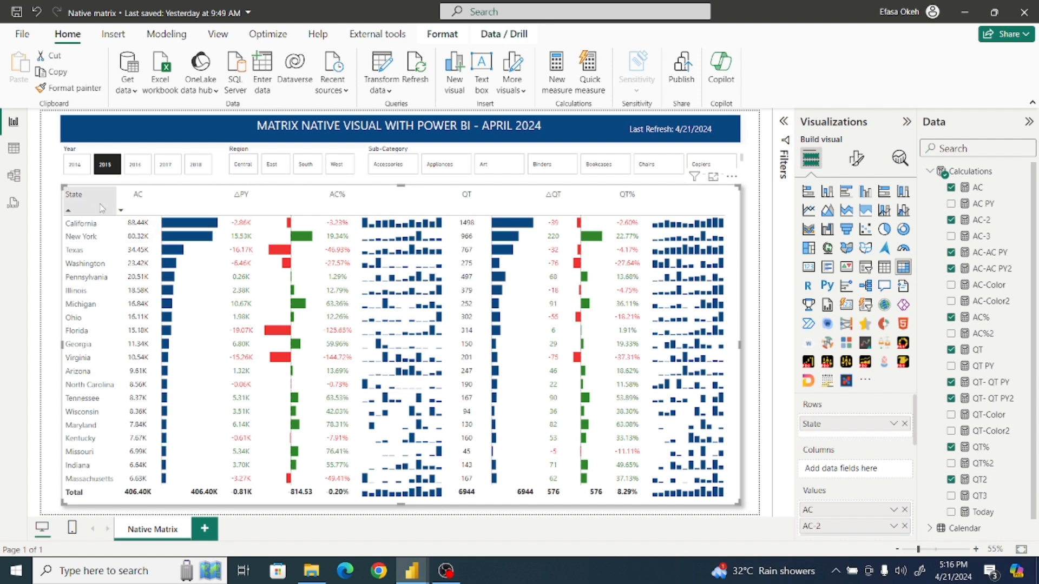
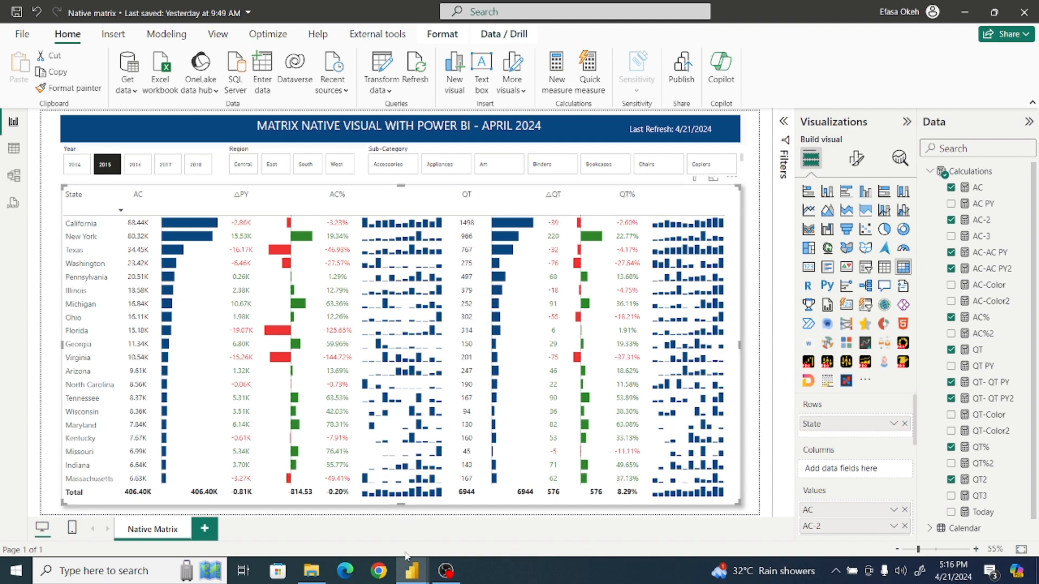
pyautogui.moveTo(409, 573)
pyautogui.click(492, 518)
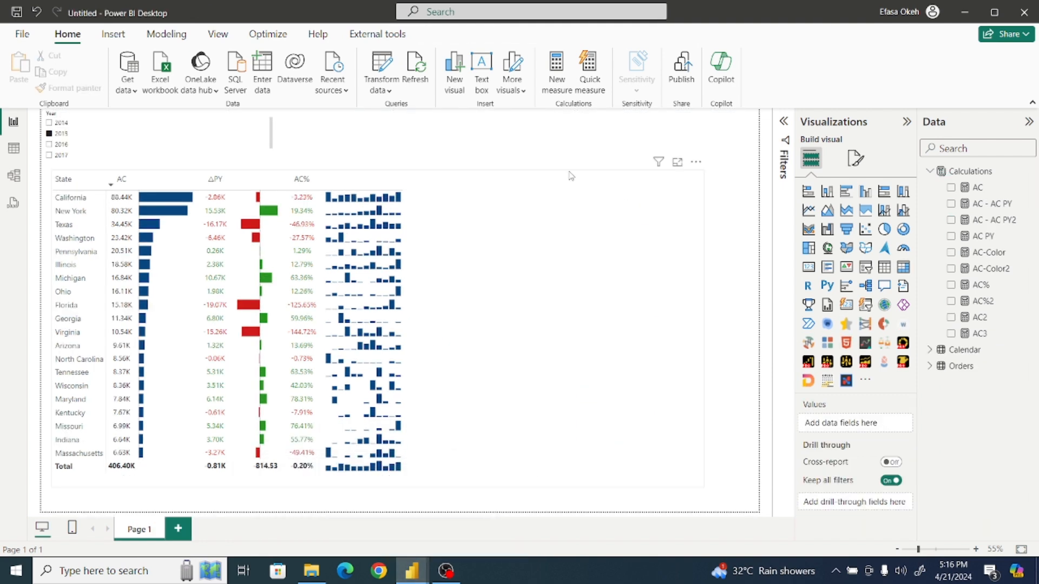
# Step: Move the matrix slightly right and down on the page and deselect it
pyautogui.click(586, 197)
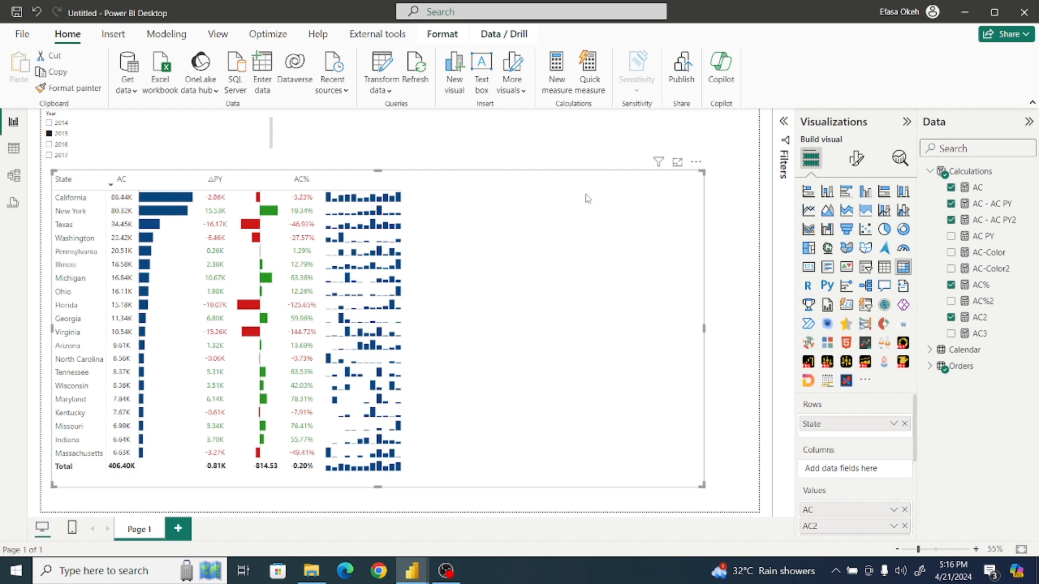
pyautogui.moveTo(586, 198); pyautogui.dragTo(595, 203)
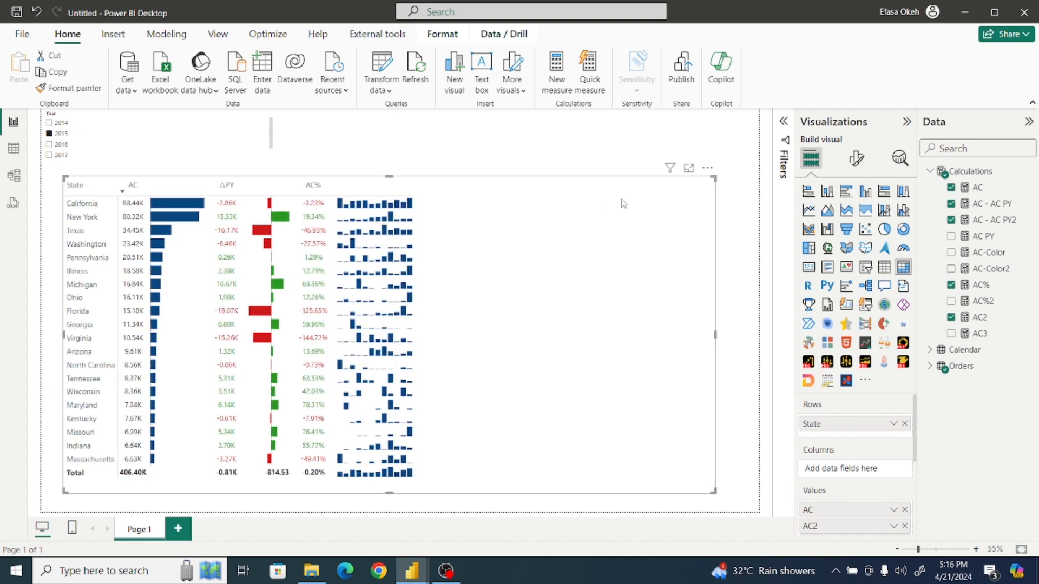
pyautogui.click(628, 154)
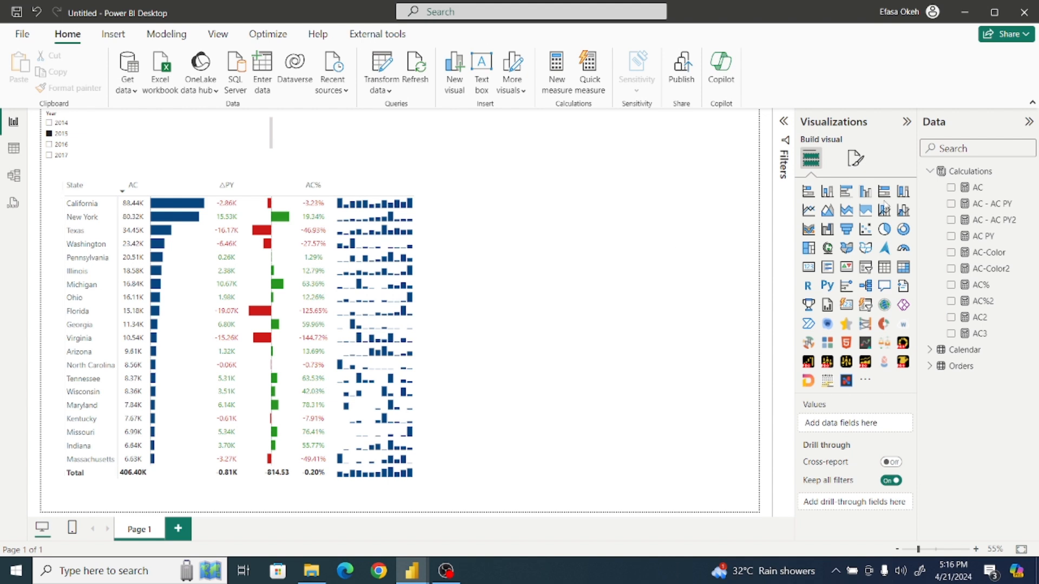
# Step: Create a measure QT = SUM(Orders[Quantity]) in the Calculations table
pyautogui.click(964, 174)
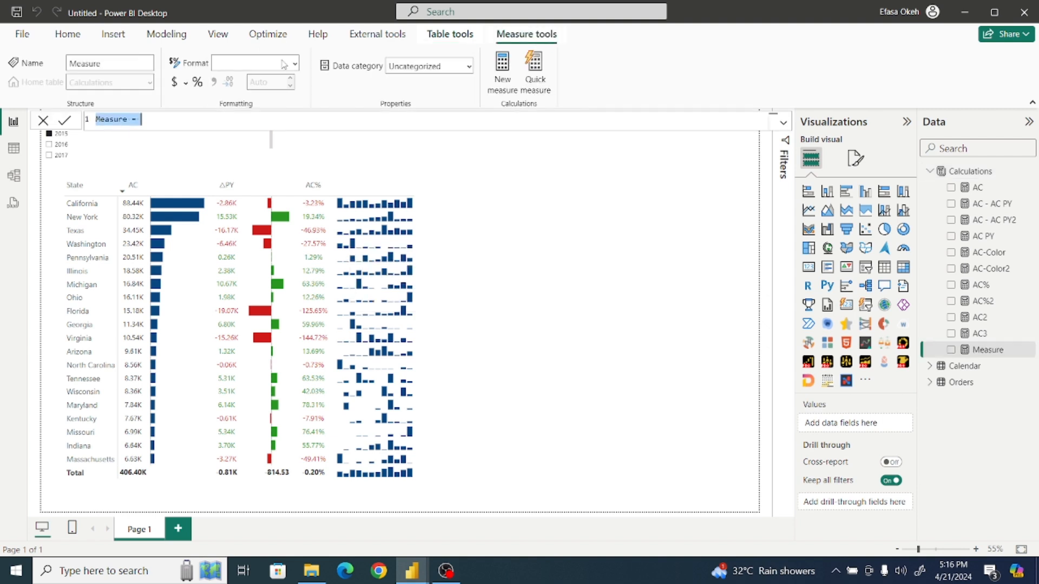
pyautogui.write('q')
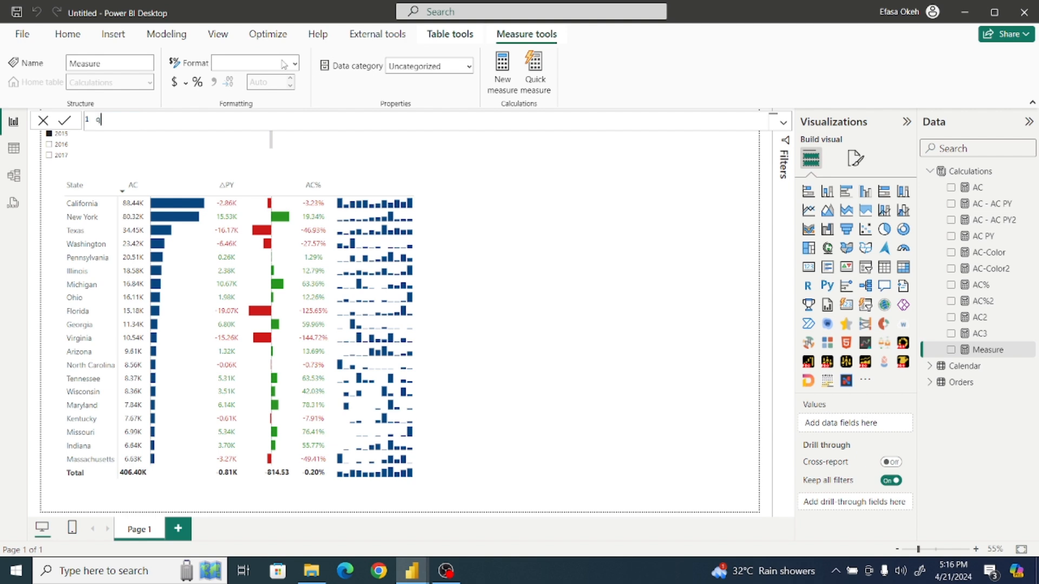
pyautogui.press('BackSpace')
pyautogui.press('BackSpace')
pyautogui.write('QT = SUM')
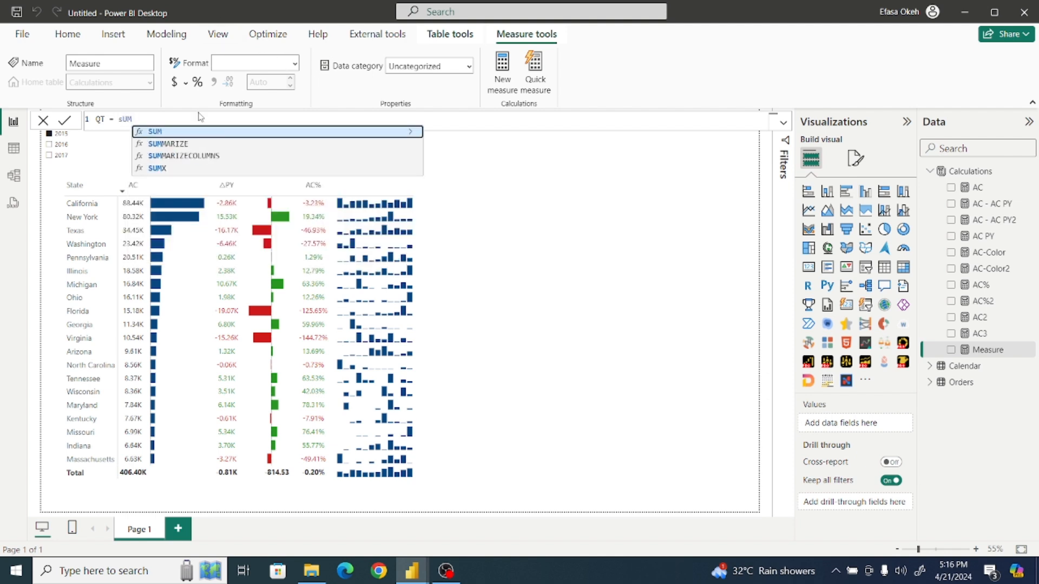
pyautogui.write('(')
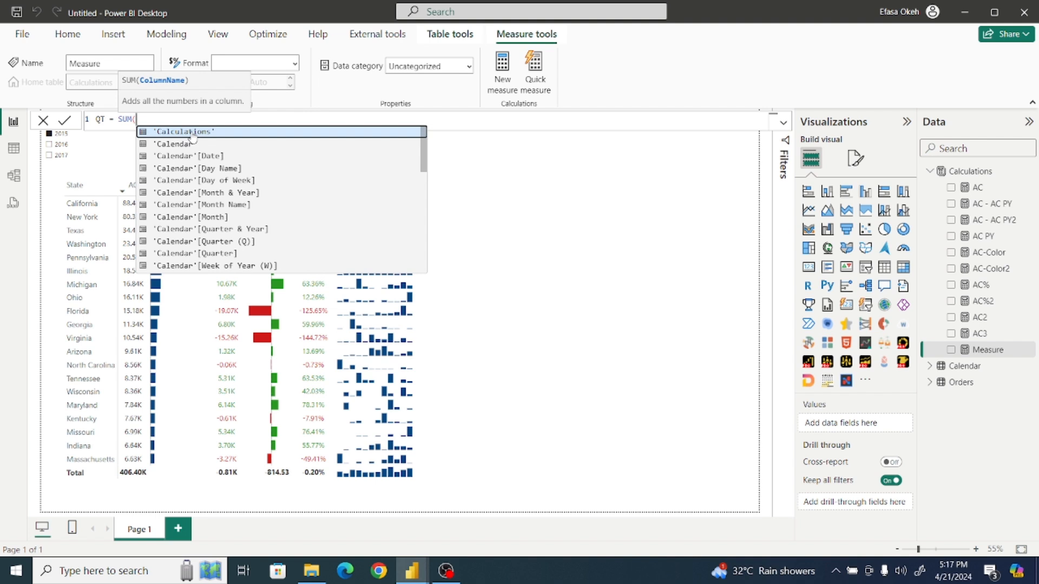
pyautogui.write('O')
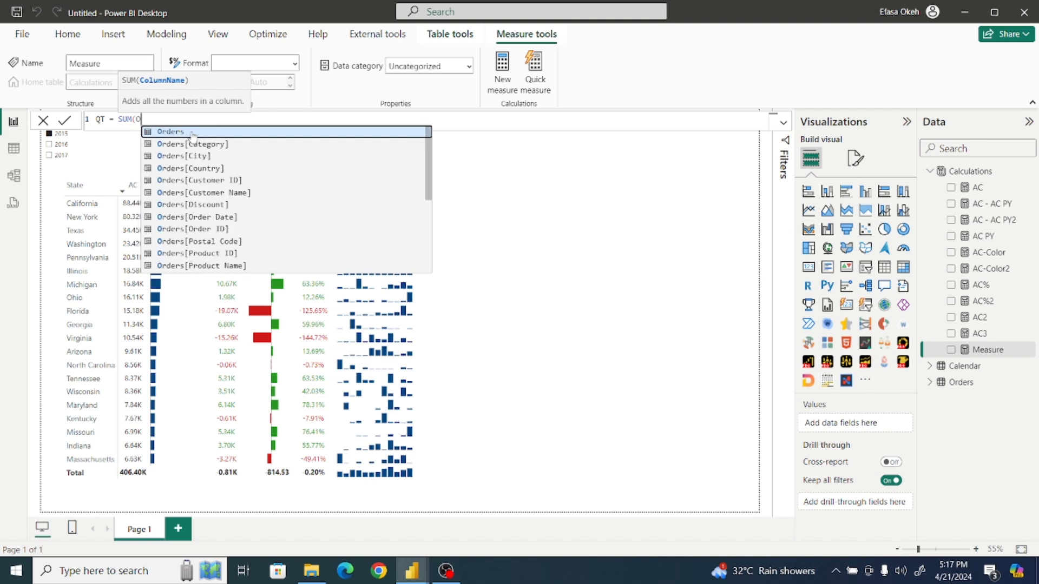
pyautogui.moveTo(430, 192); pyautogui.dragTo(432, 266)
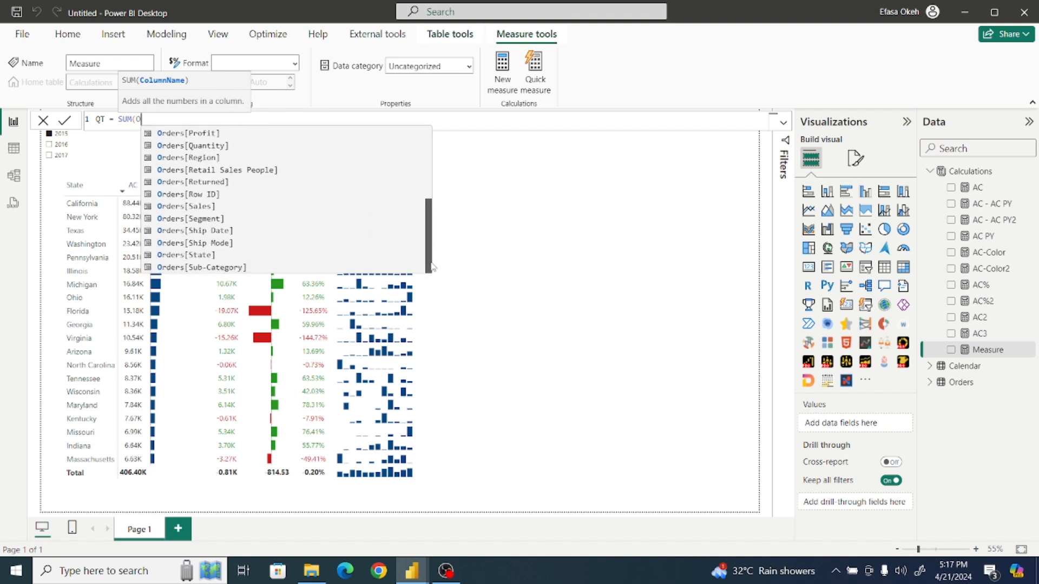
pyautogui.click(183, 146)
pyautogui.write(')')
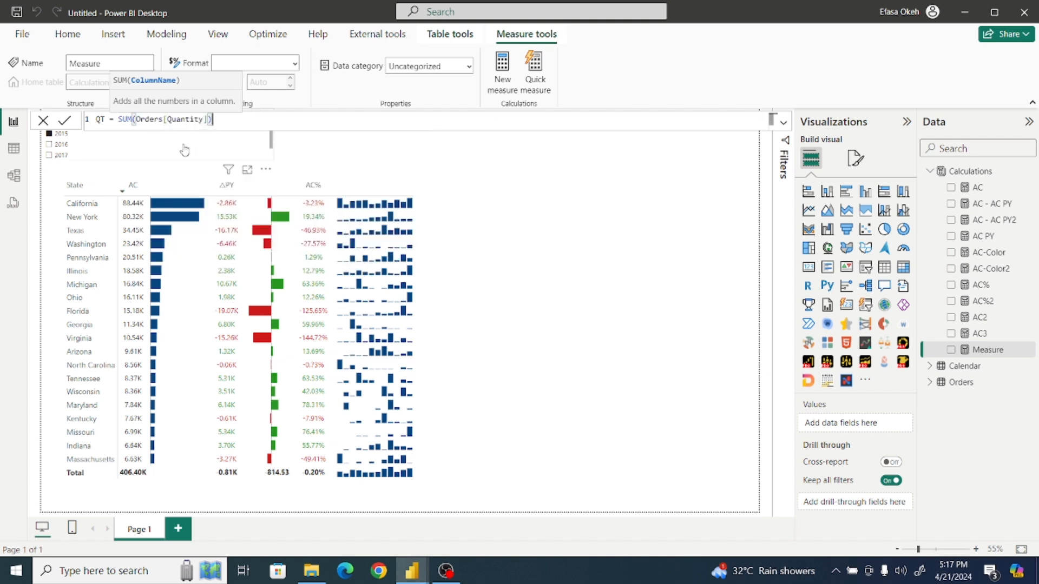
pyautogui.click(65, 124)
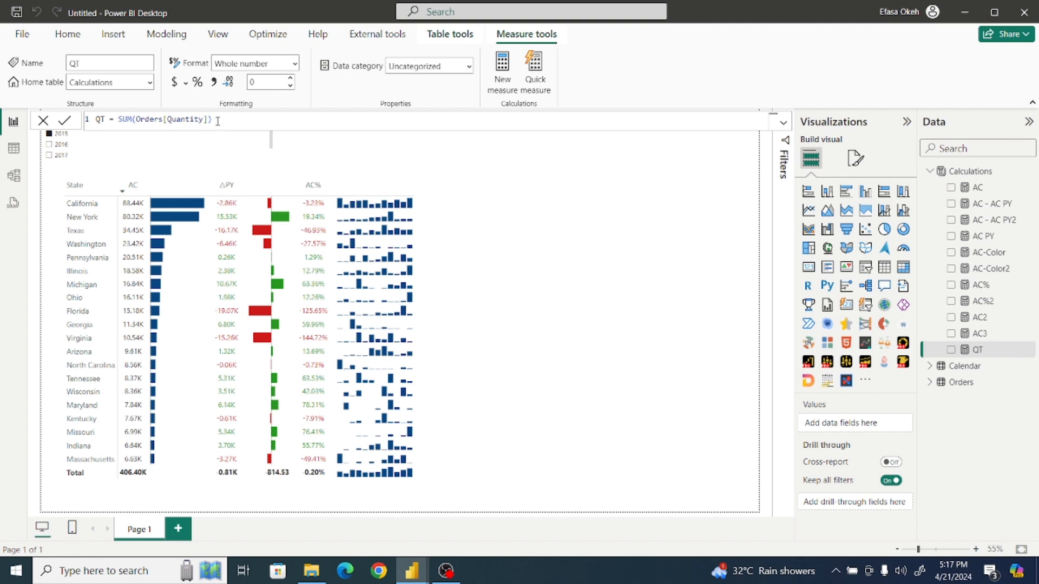
# Step: Copy the QT formula into a new Calculations measure named QT2
pyautogui.moveTo(220, 119); pyautogui.dragTo(96, 124)
pyautogui.hotkey('ctrl', 'c')
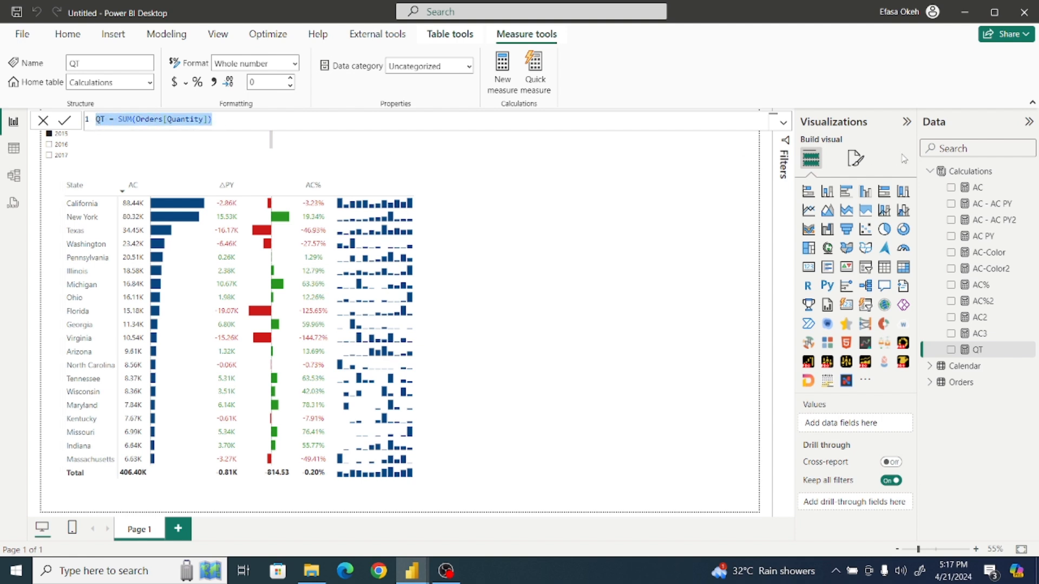
pyautogui.click(971, 172)
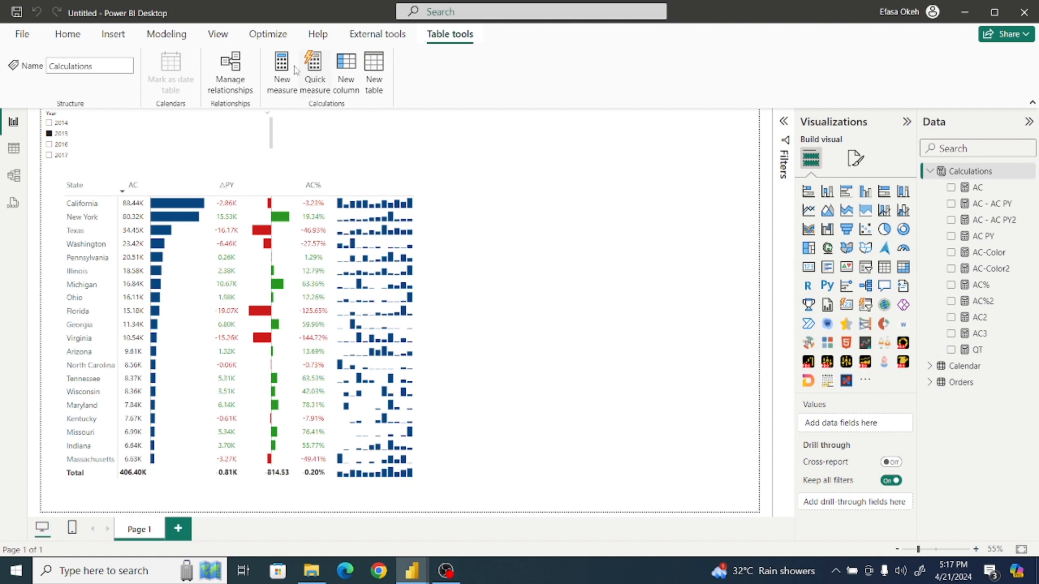
pyautogui.click(287, 64)
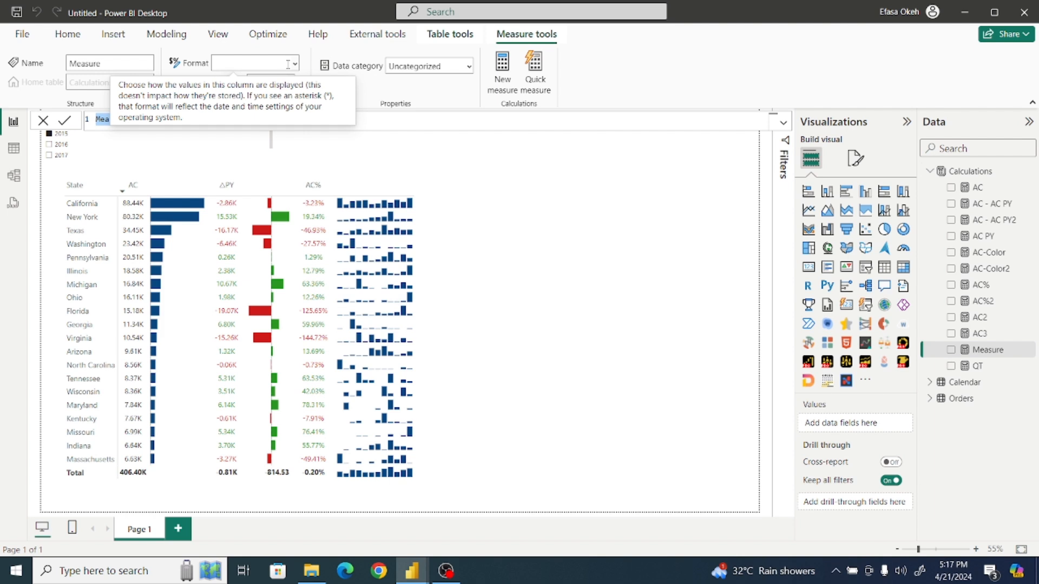
pyautogui.hotkey('ctrl', 'v')
pyautogui.click(107, 121)
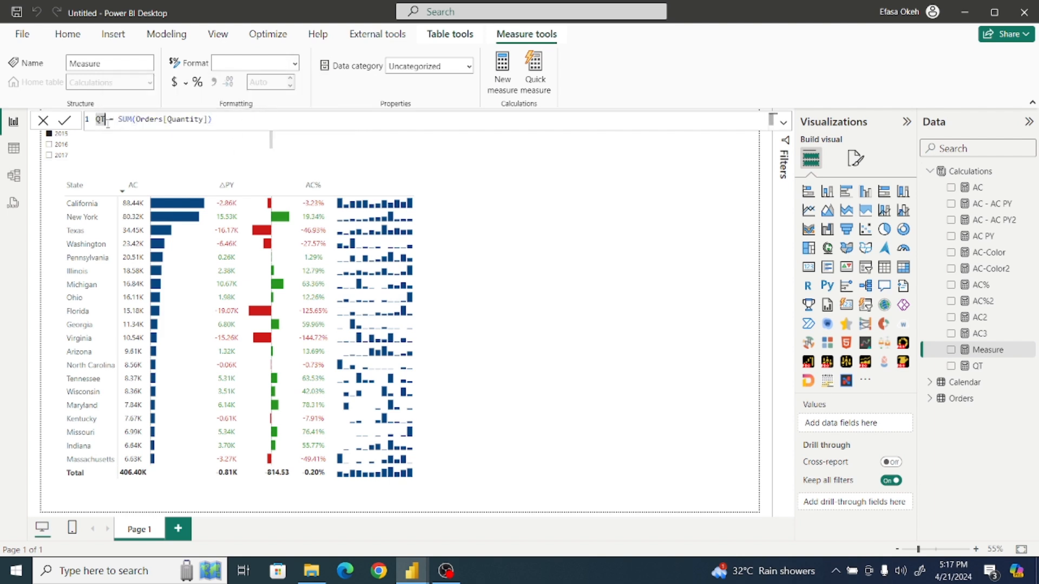
pyautogui.write('2')
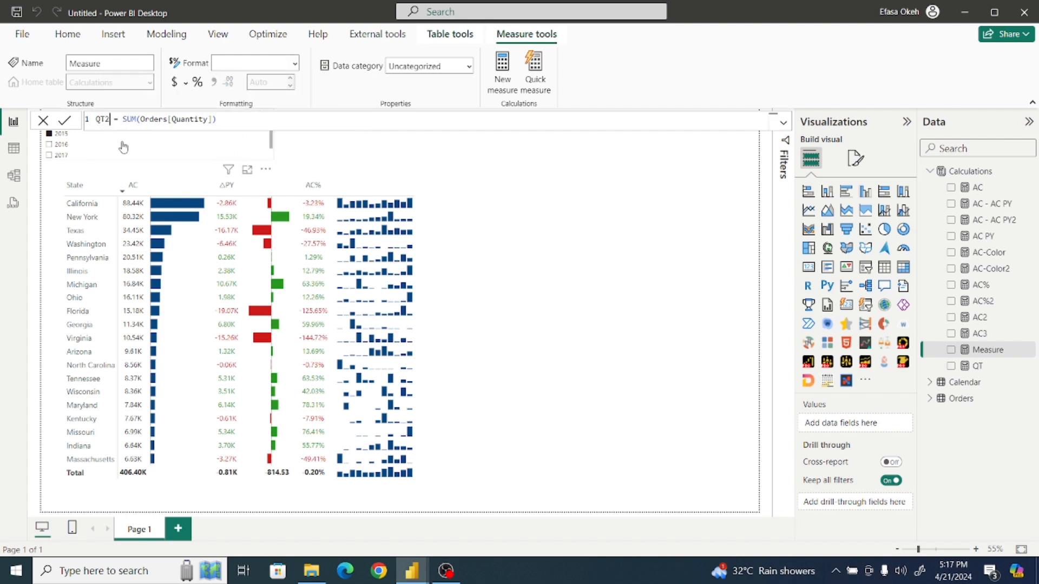
pyautogui.click(68, 124)
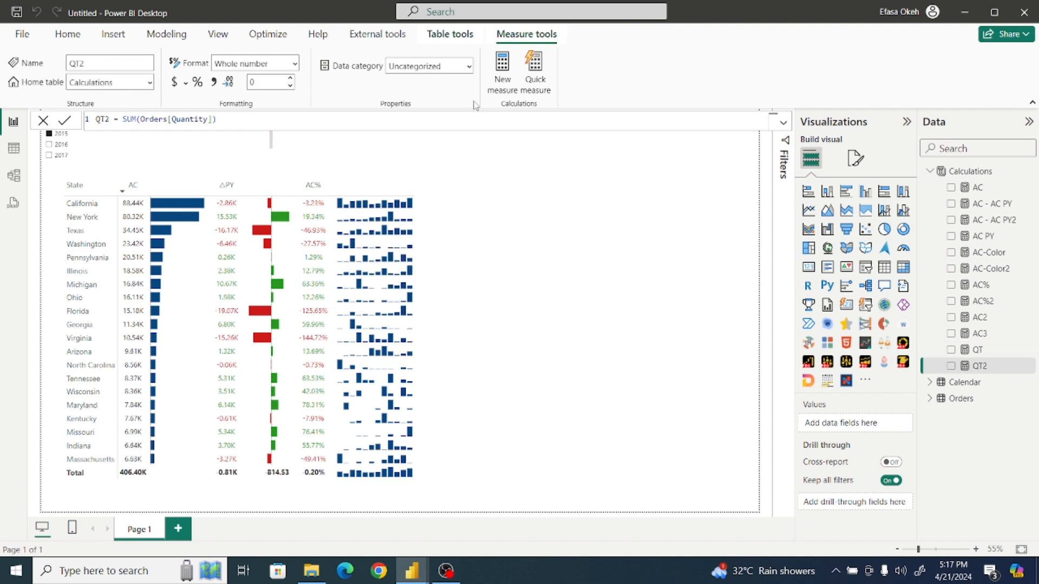
# Step: Create another copy of the quantity measure in the Calculations table, named QT3
pyautogui.click(987, 172)
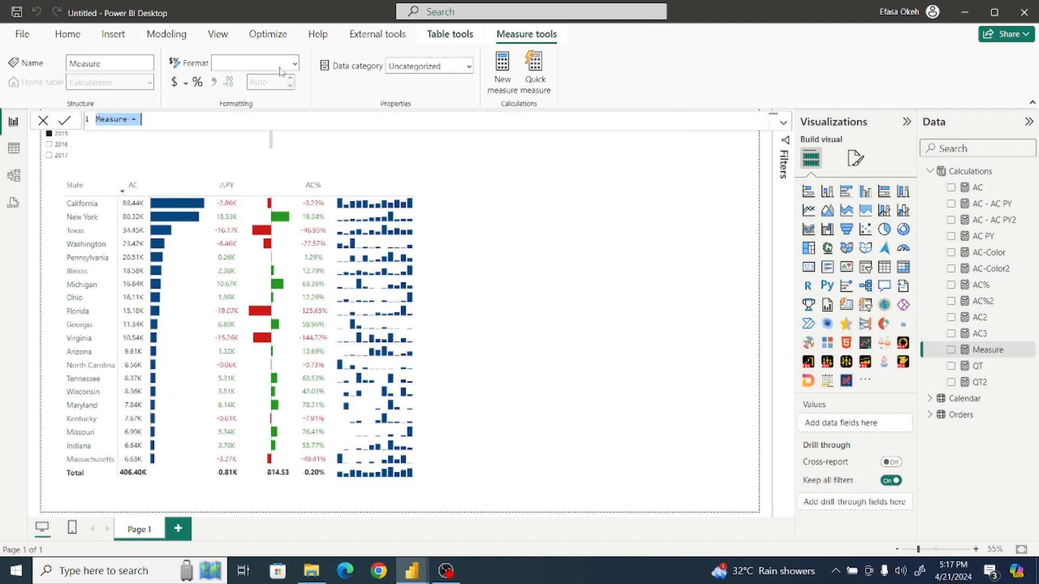
pyautogui.hotkey('ctrl', 'v')
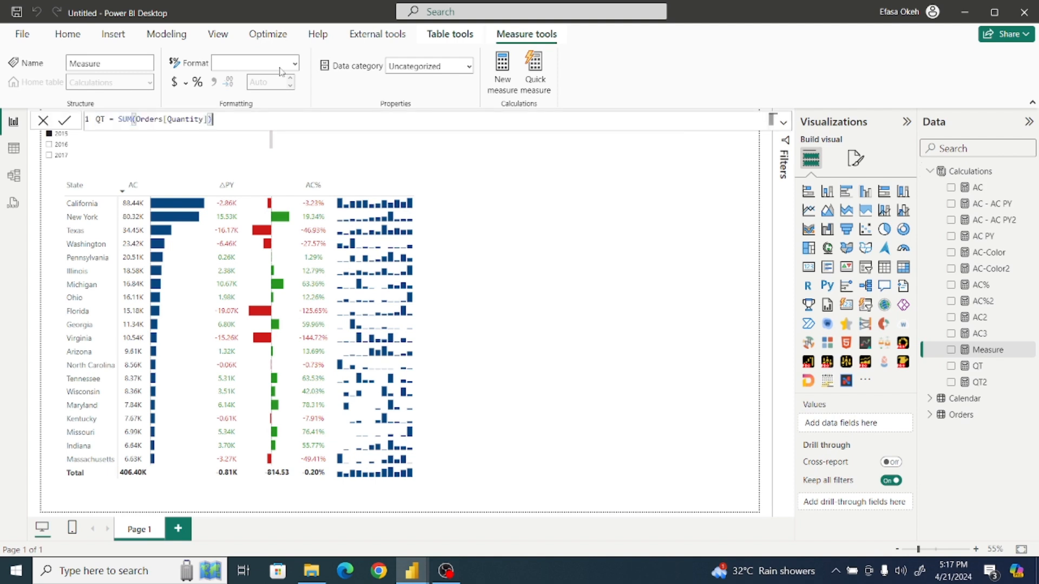
pyautogui.click(105, 119)
pyautogui.write('3')
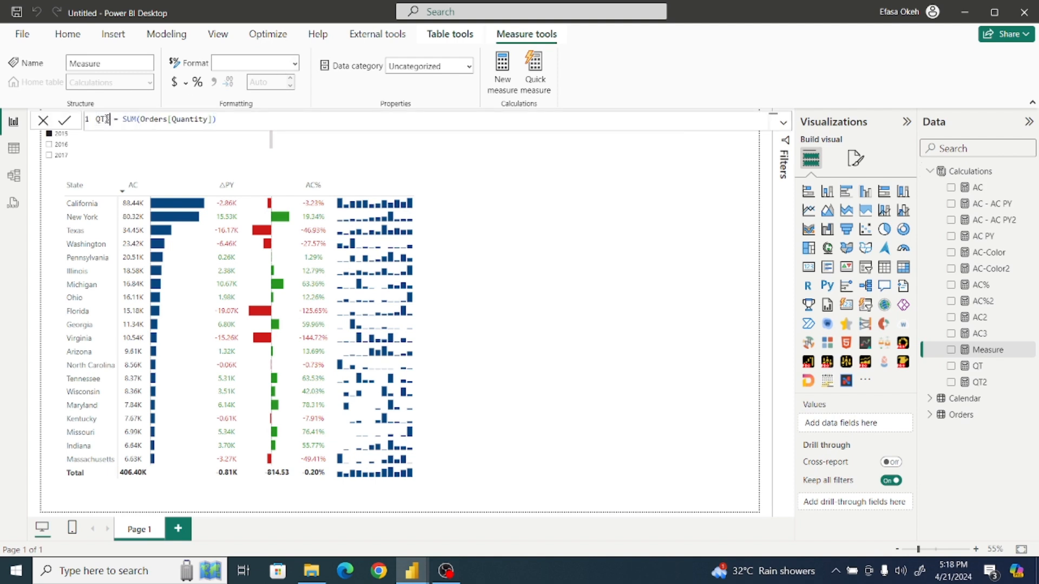
pyautogui.click(69, 123)
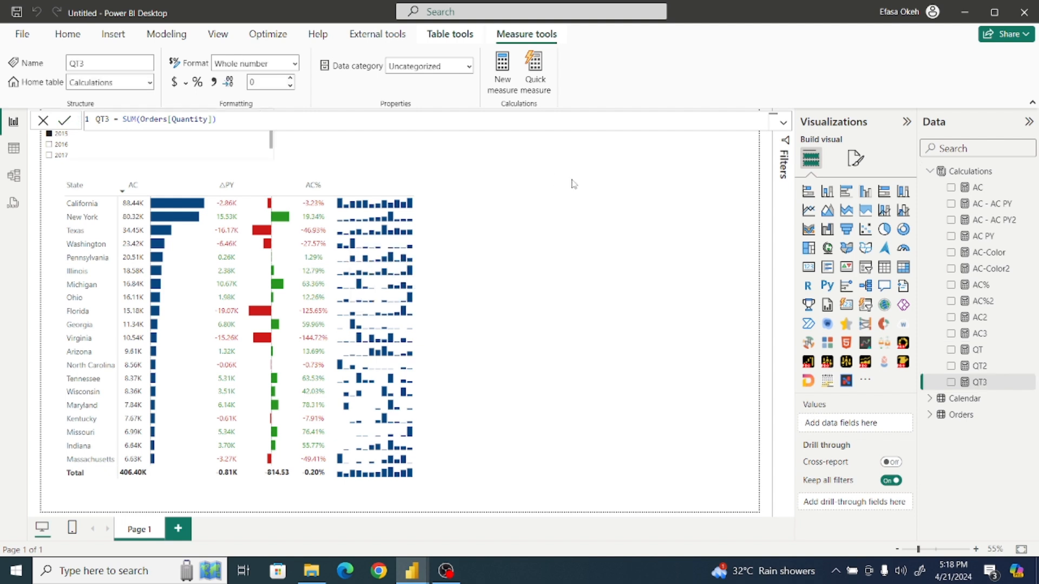
# Step: Add the QT measure to the matrix values and widen its column slightly
pyautogui.click(731, 209)
pyautogui.click(676, 216)
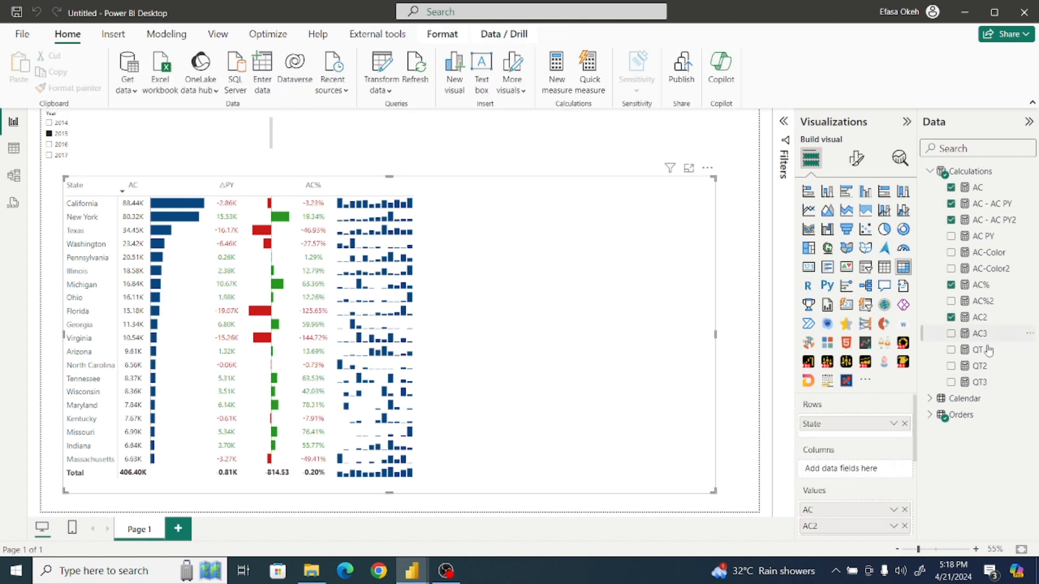
pyautogui.click(951, 352)
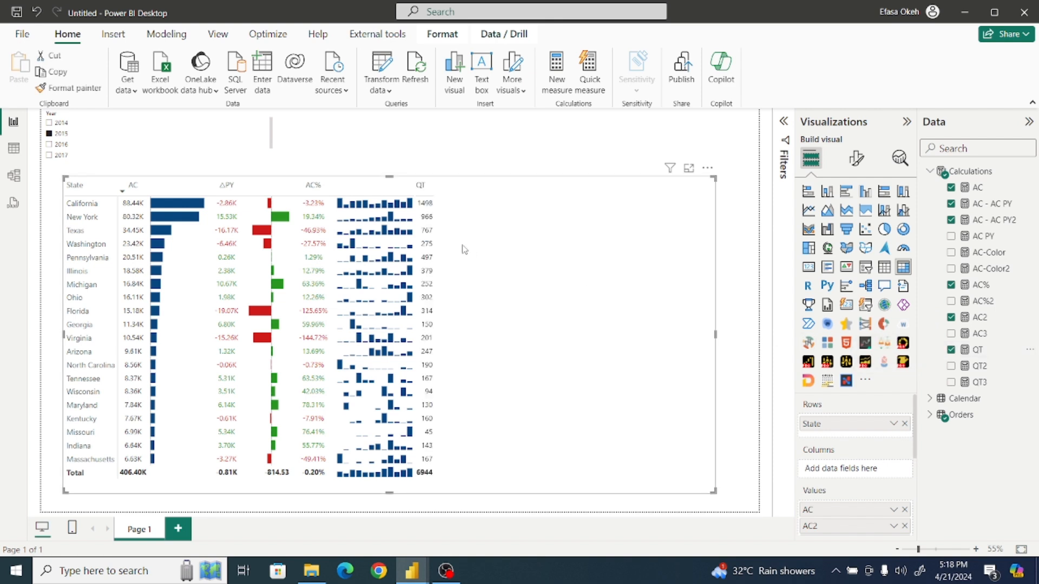
pyautogui.moveTo(433, 185); pyautogui.dragTo(449, 186)
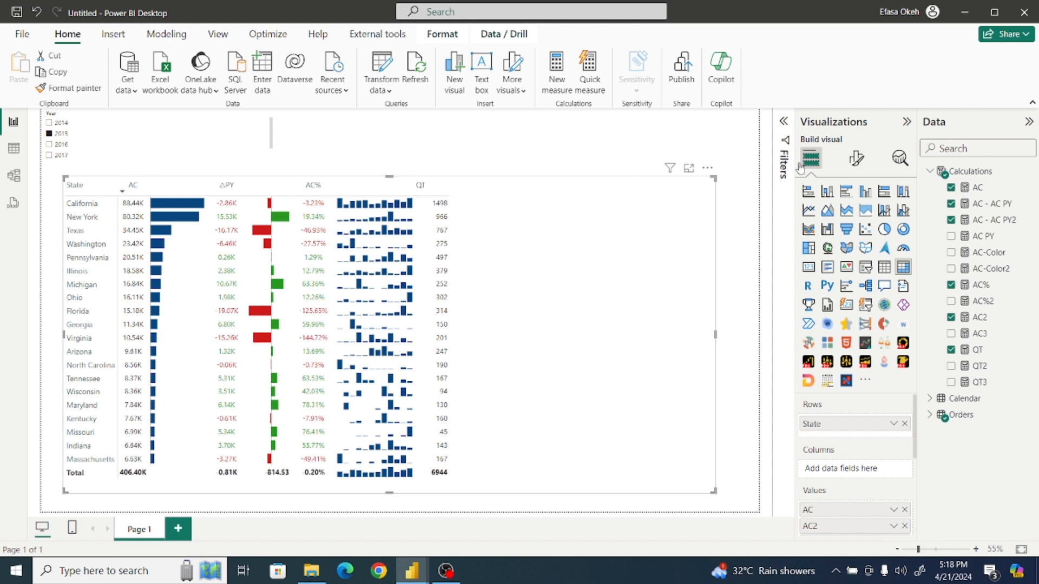
# Step: Center the QT column's values, extend its column-specific formatting to the header and total, and widen the column a little more
pyautogui.click(856, 159)
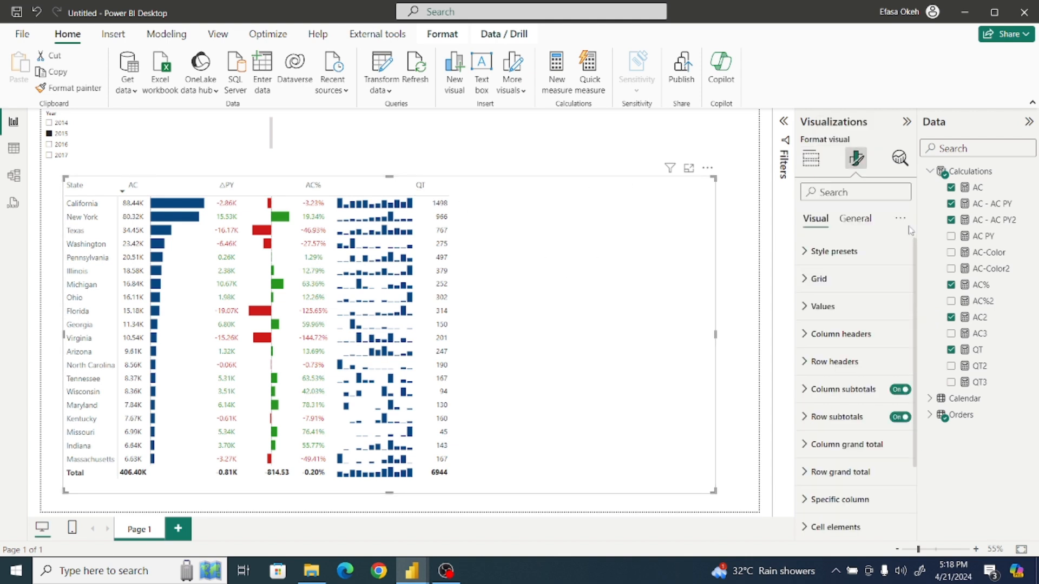
pyautogui.scroll(-3, 911, 231)
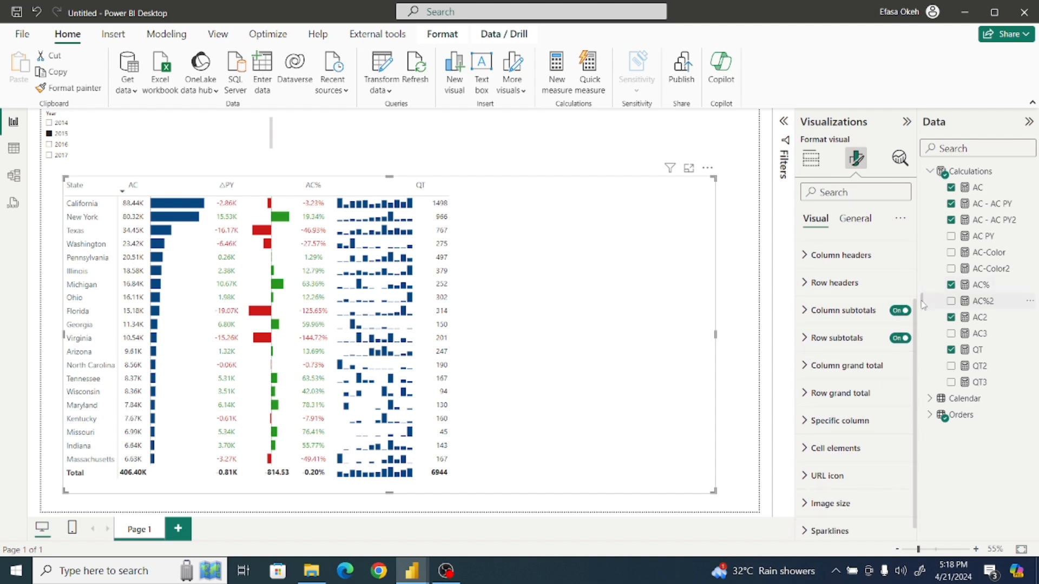
pyautogui.click(850, 412)
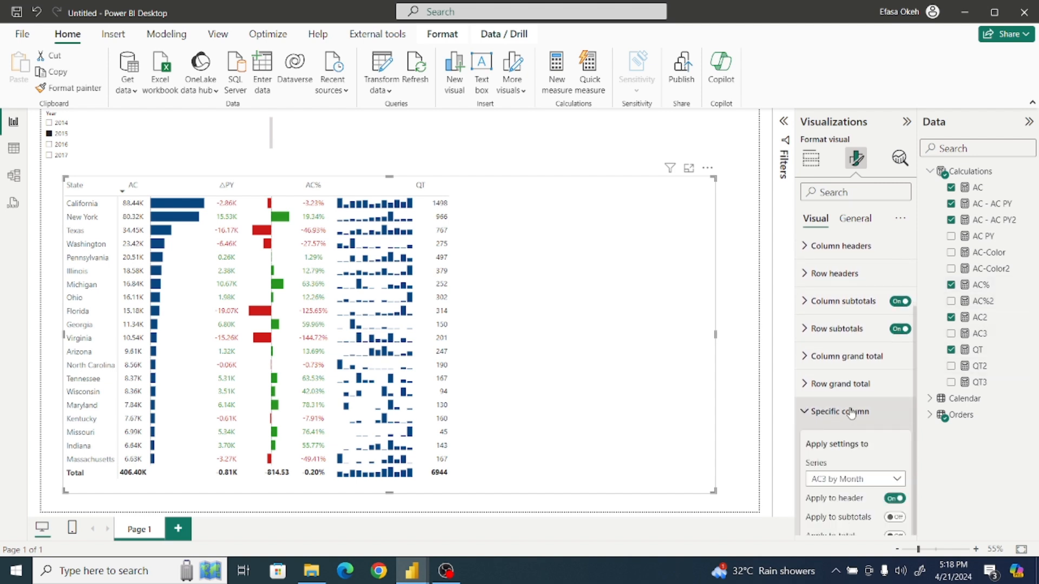
pyautogui.scroll(-3, 915, 405)
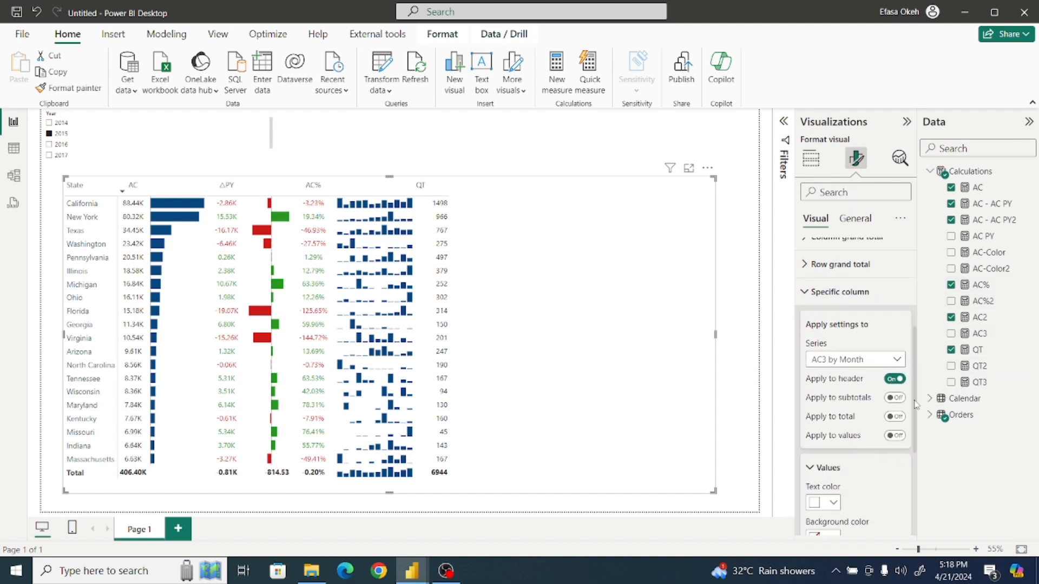
pyautogui.click(845, 365)
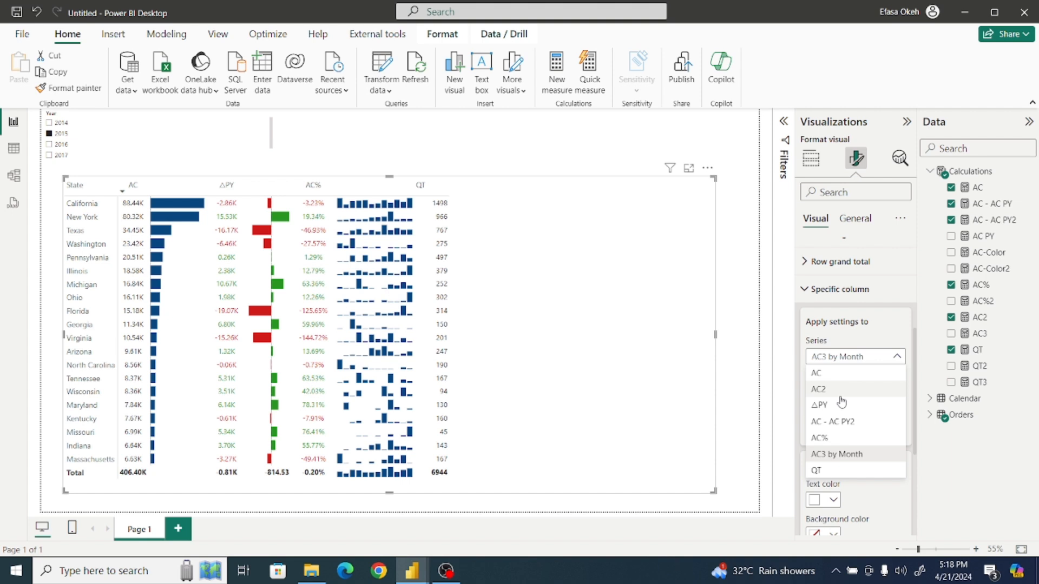
pyautogui.click(822, 475)
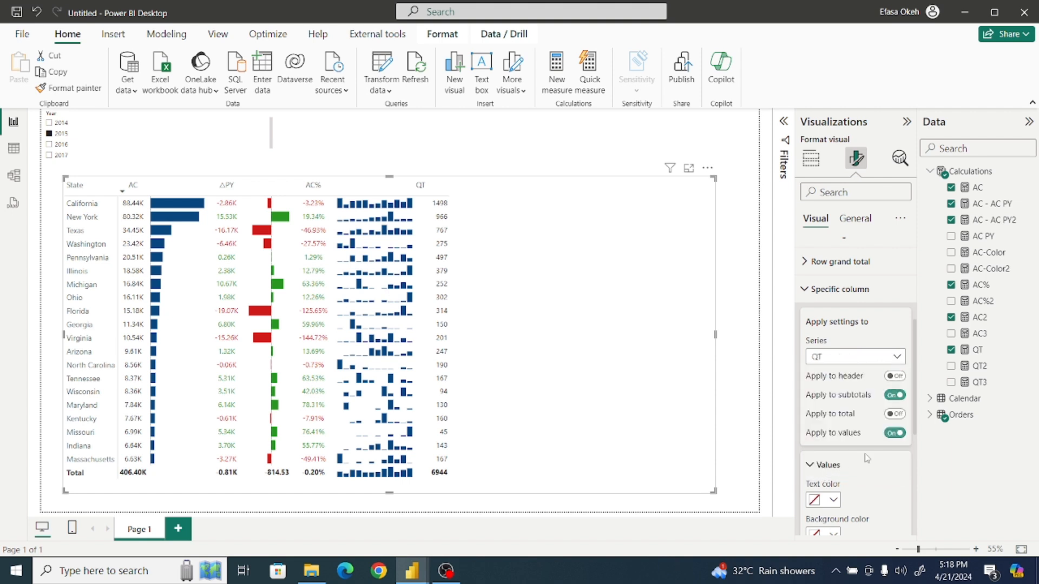
pyautogui.click(894, 376)
pyautogui.click(896, 415)
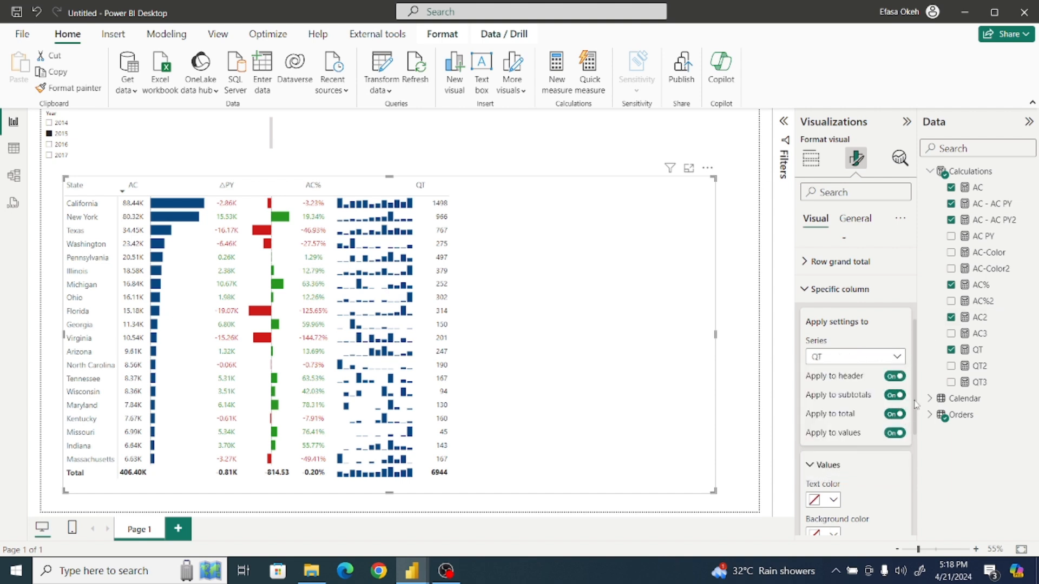
pyautogui.scroll(-4, 917, 412)
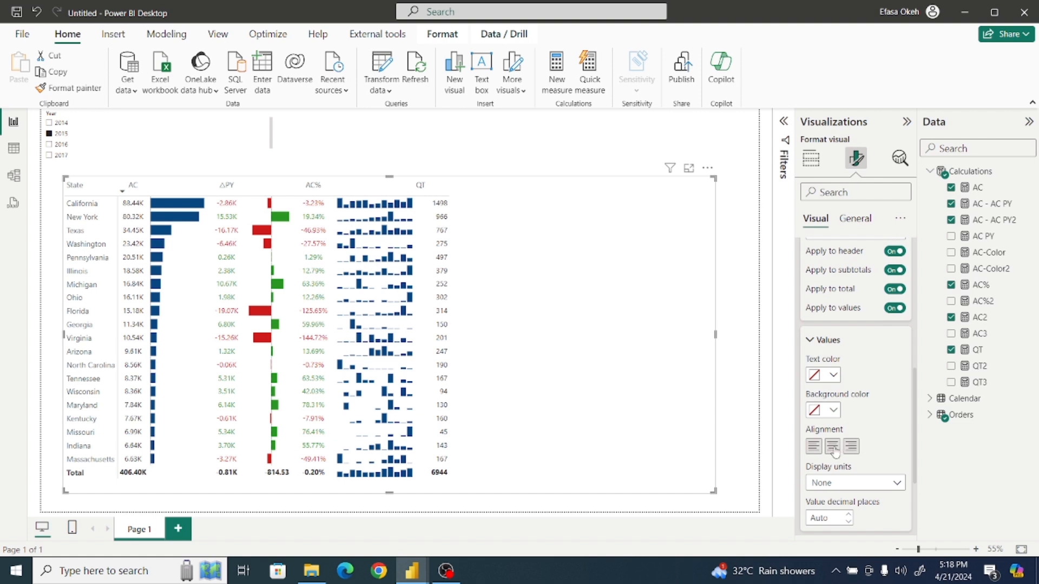
pyautogui.click(833, 447)
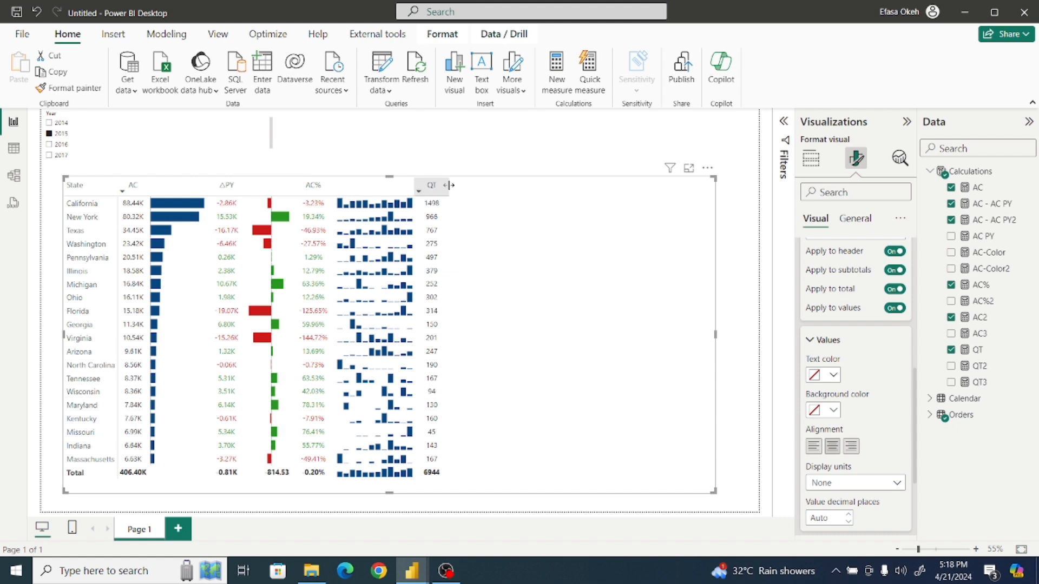
pyautogui.moveTo(454, 189); pyautogui.dragTo(459, 188)
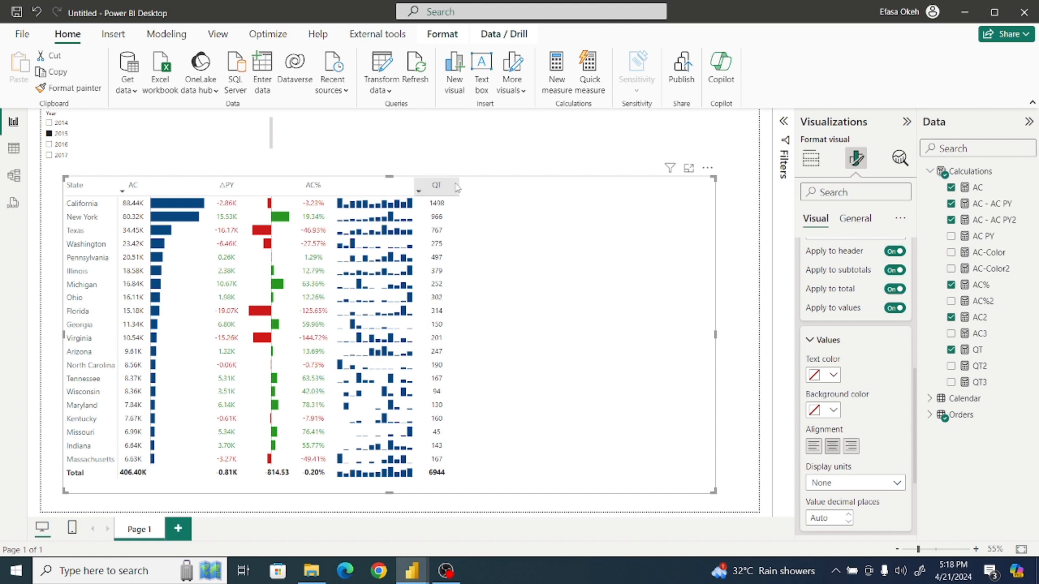
pyautogui.click(489, 172)
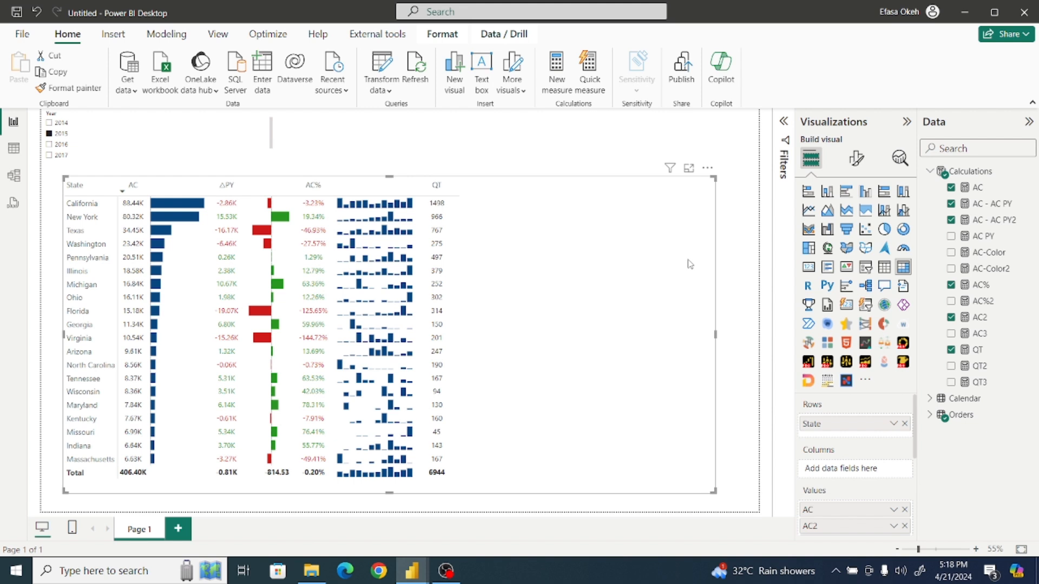
# Step: Add the QT2 measure to the matrix values and turn on data bars for the QT2 series
pyautogui.click(951, 366)
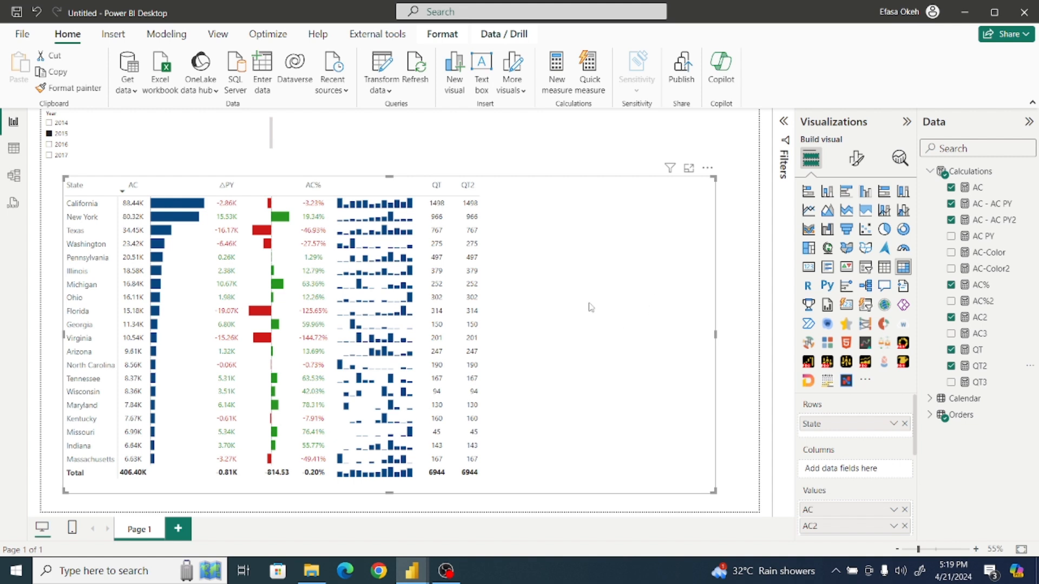
pyautogui.click(856, 158)
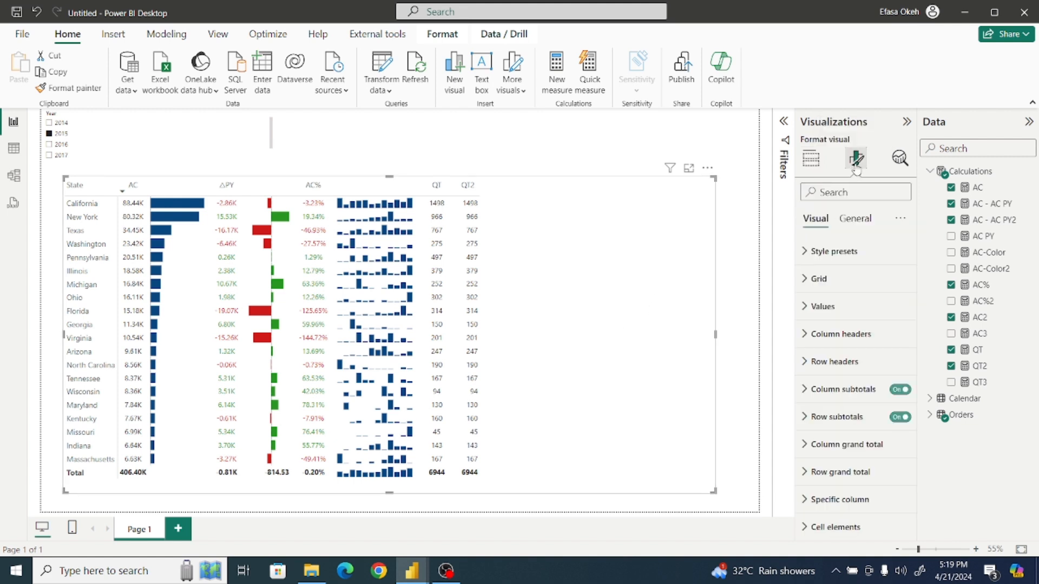
pyautogui.scroll(-3, 908, 276)
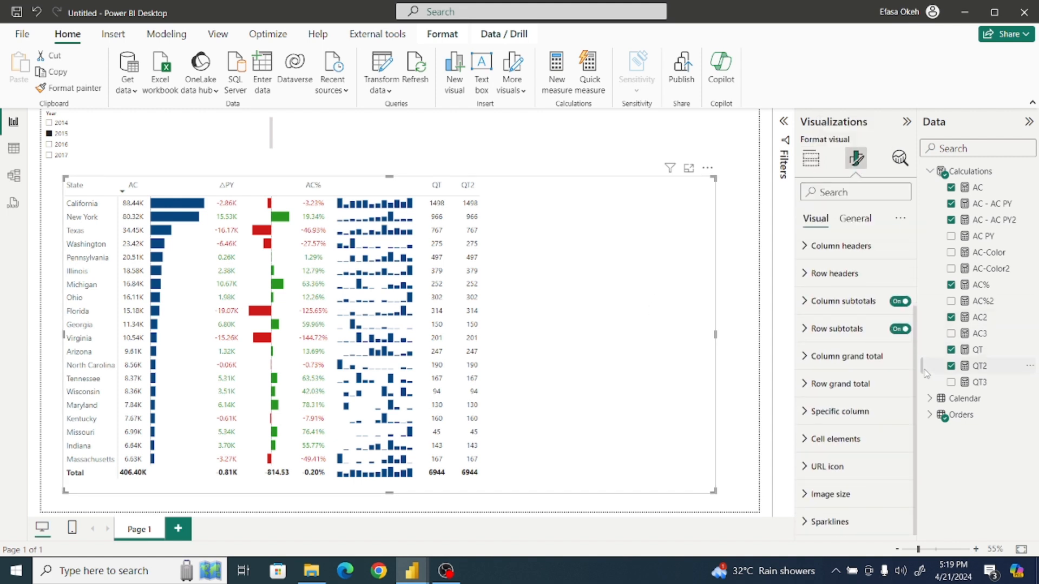
pyautogui.click(875, 450)
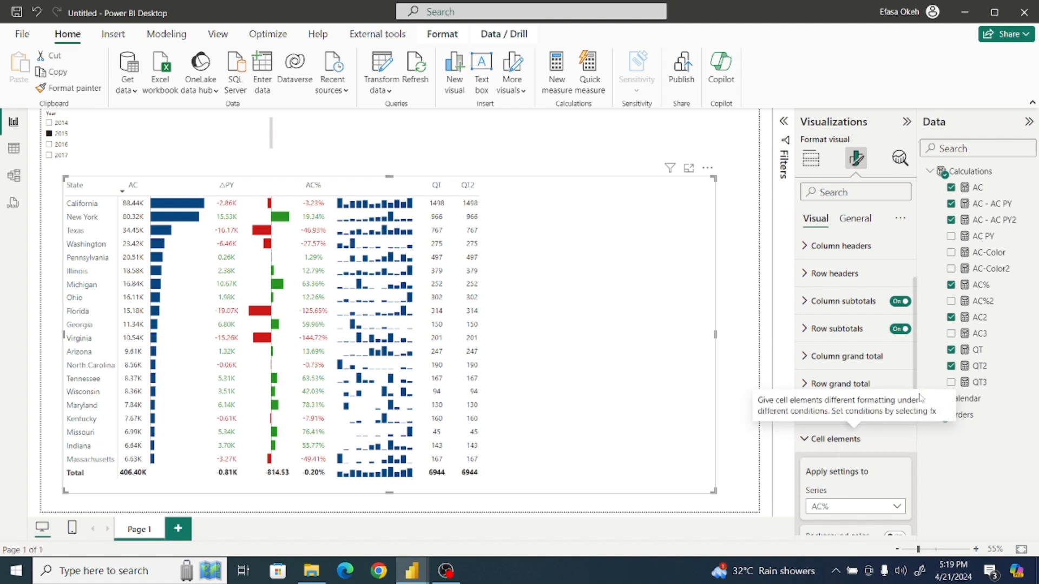
pyautogui.scroll(-8, 916, 379)
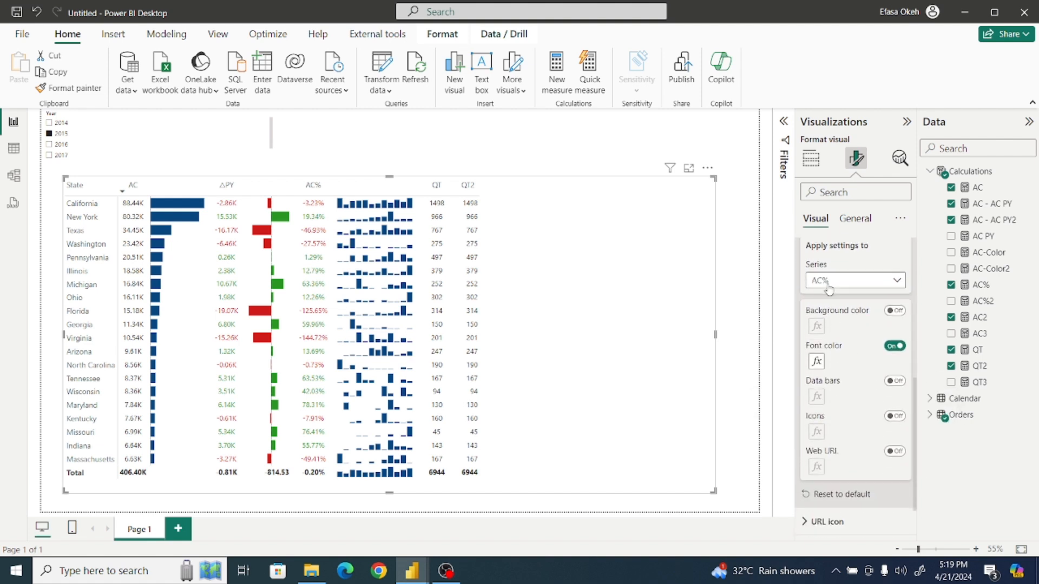
pyautogui.click(828, 280)
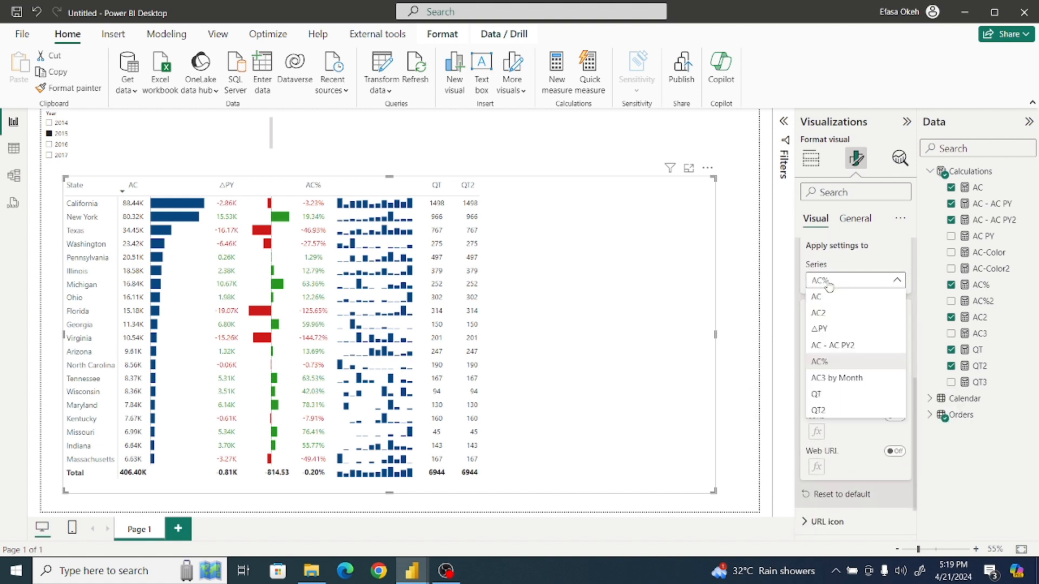
pyautogui.click(830, 410)
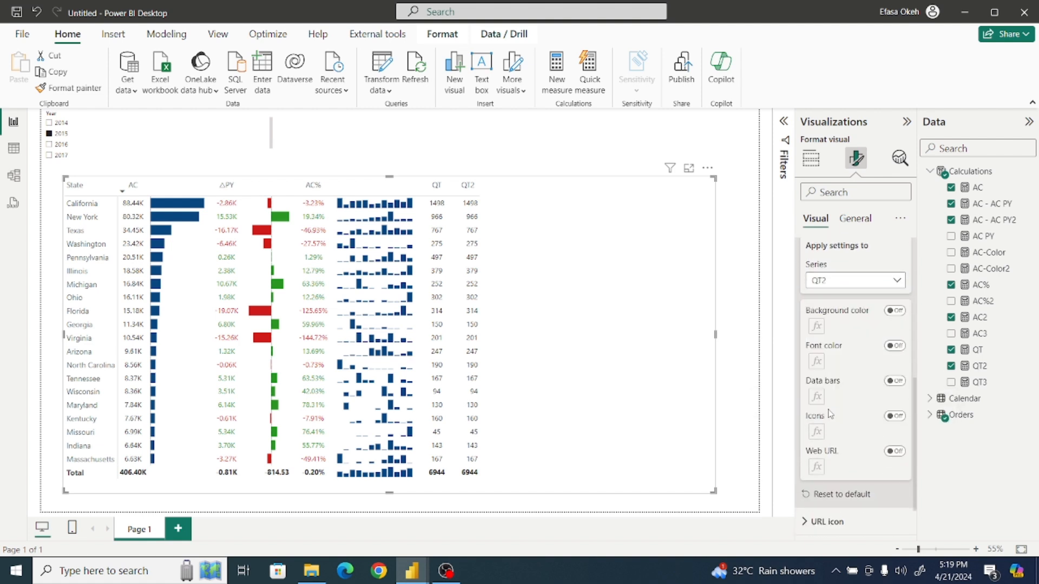
pyautogui.click(895, 382)
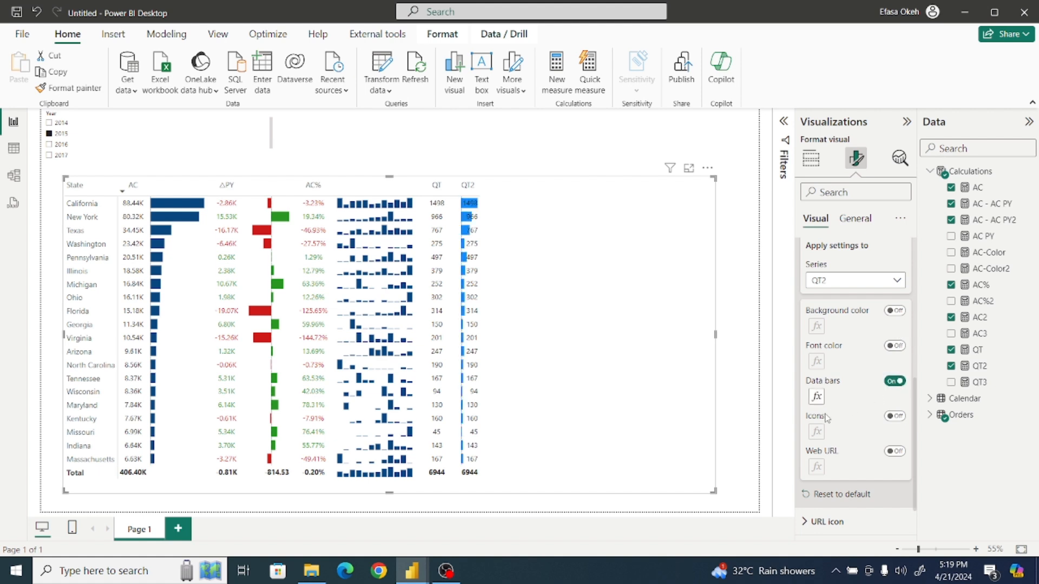
# Step: Set the QT2 data bars to show the bar only with a dark blue positive bar, and widen the QT2 column
pyautogui.click(817, 399)
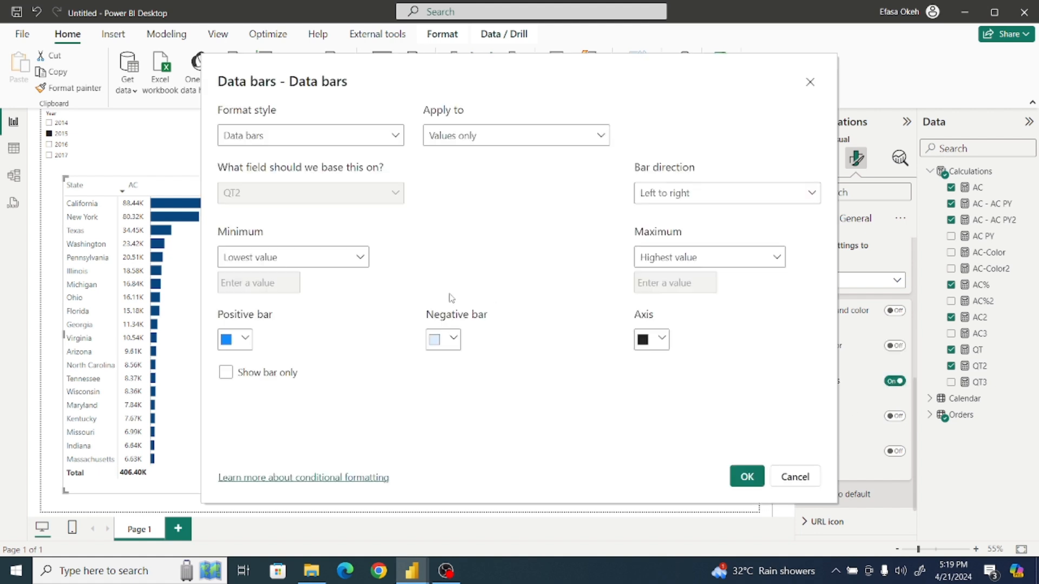
pyautogui.click(226, 373)
pyautogui.click(244, 340)
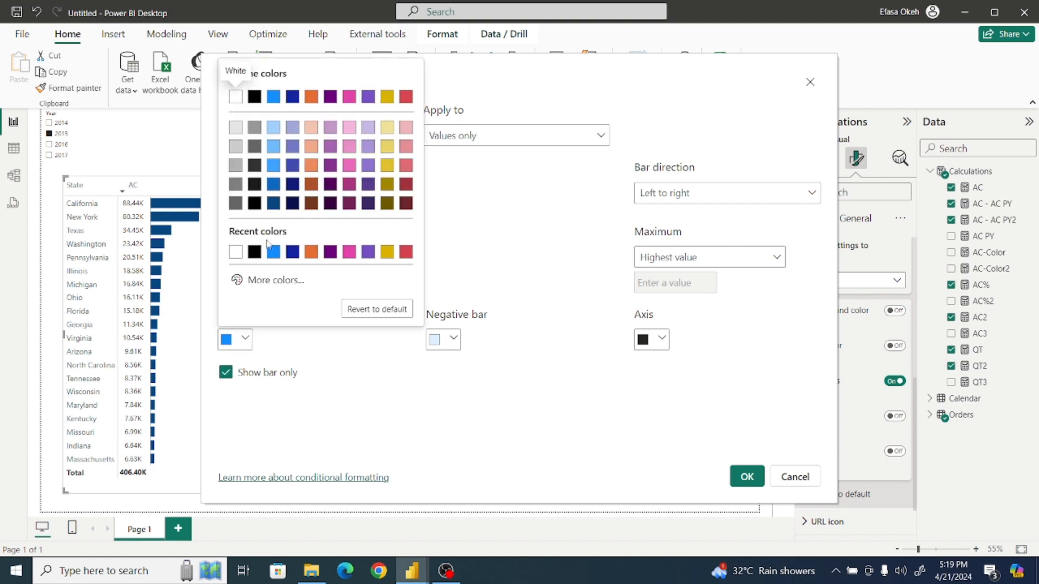
pyautogui.click(274, 205)
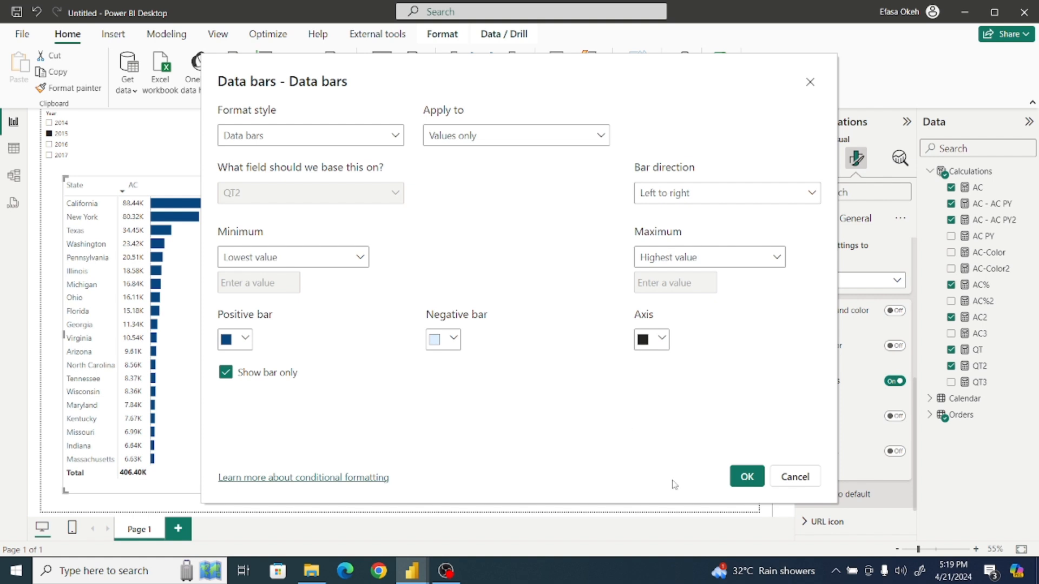
pyautogui.click(756, 479)
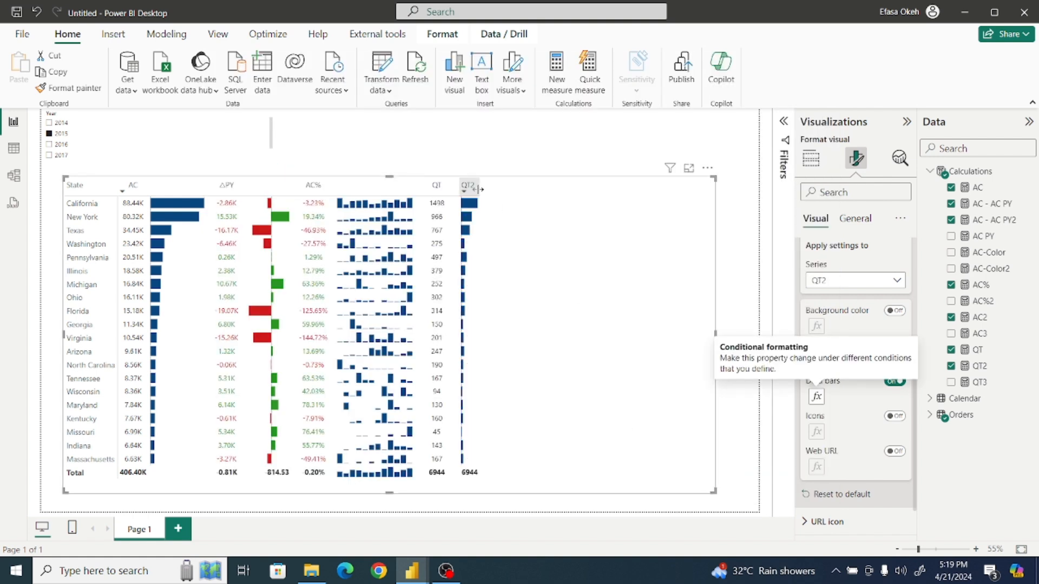
pyautogui.moveTo(479, 185); pyautogui.dragTo(501, 185)
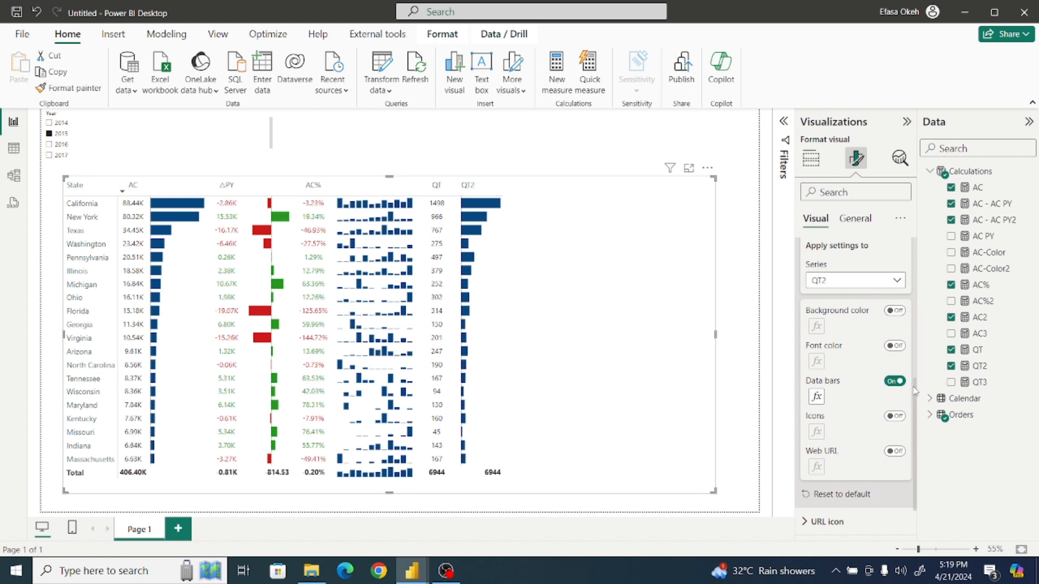
# Step: Turn off the QT column's specific formatting for subtotals, leaving it applied to the header, total and values
pyautogui.scroll(3, 914, 390)
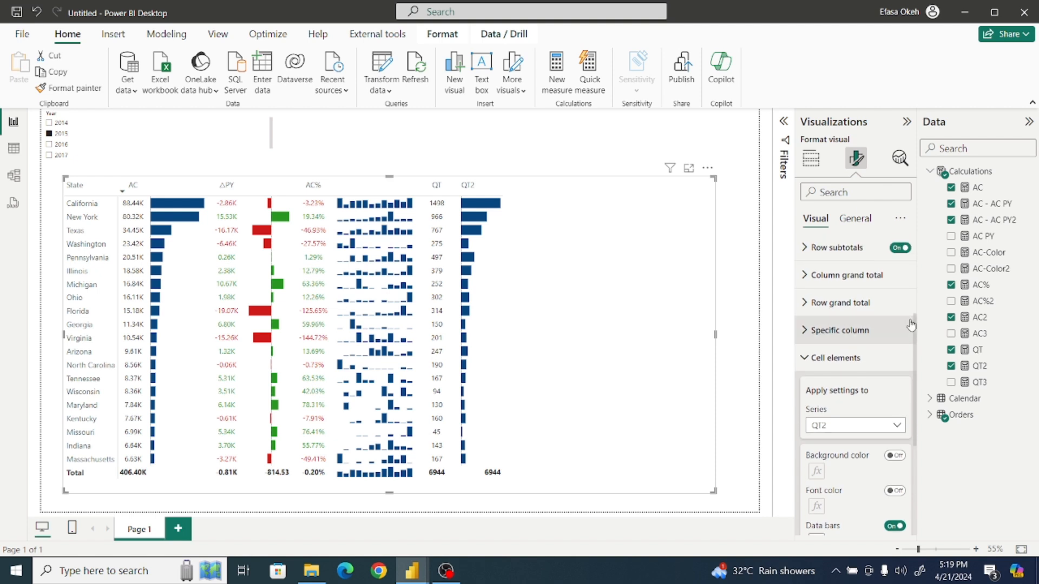
pyautogui.click(820, 335)
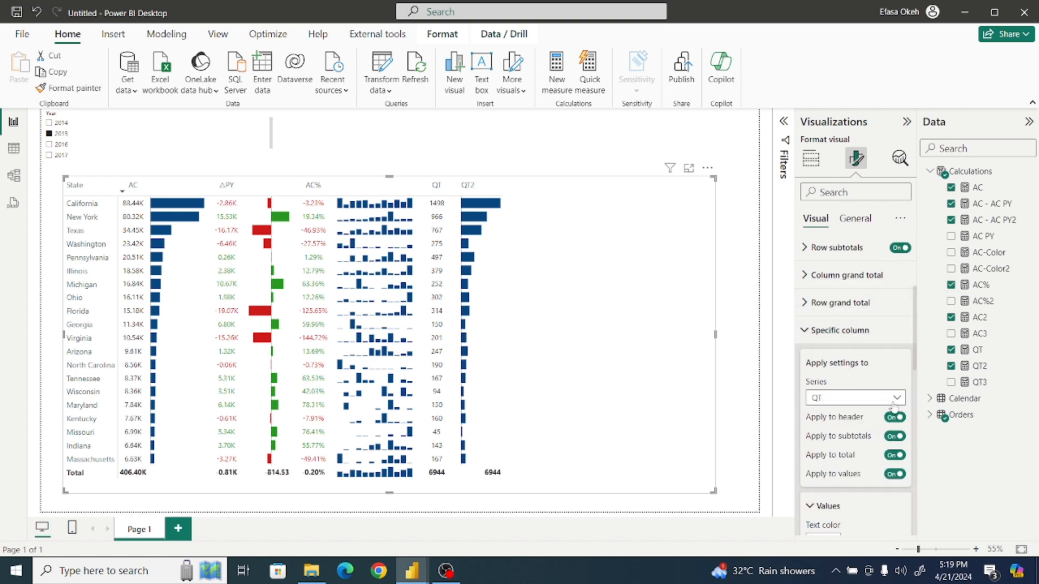
pyautogui.click(894, 436)
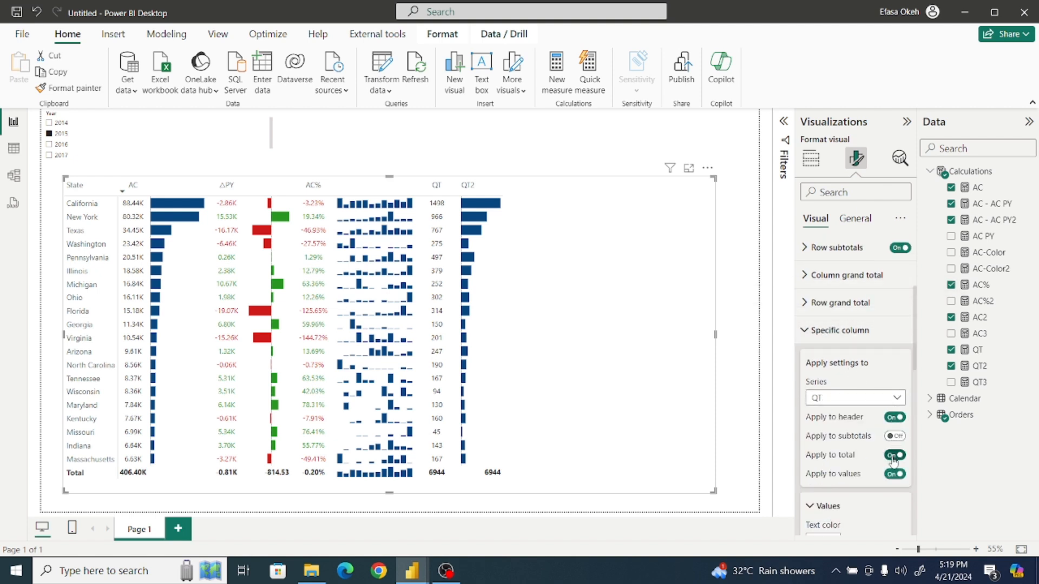
pyautogui.click(894, 455)
pyautogui.click(892, 475)
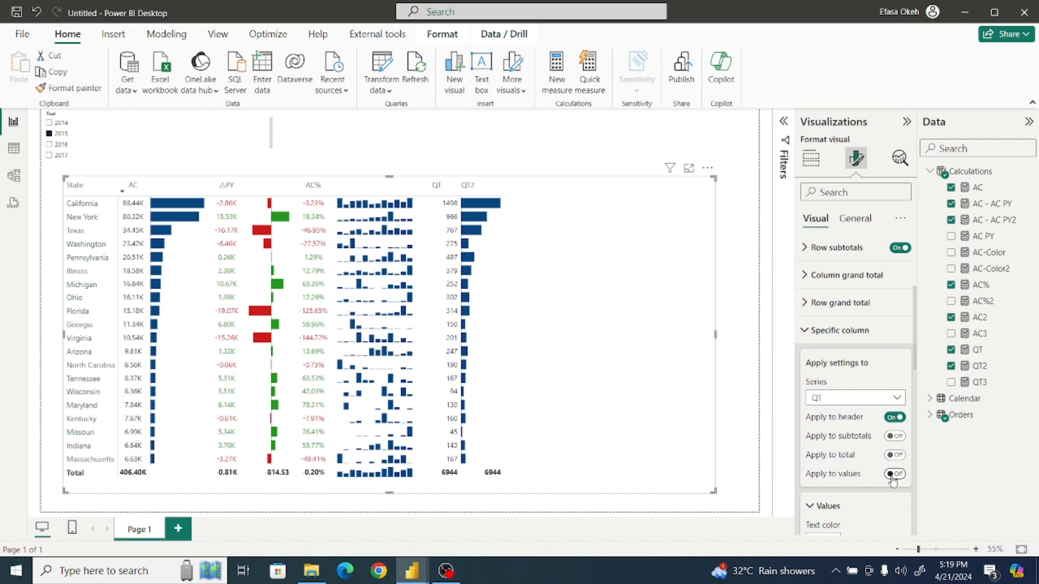
pyautogui.click(894, 474)
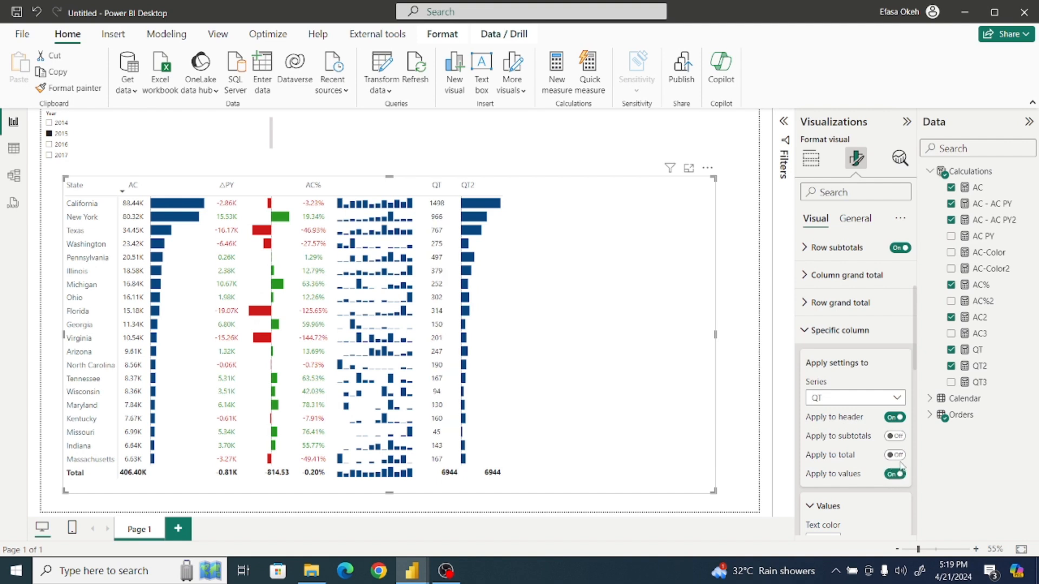
pyautogui.click(895, 455)
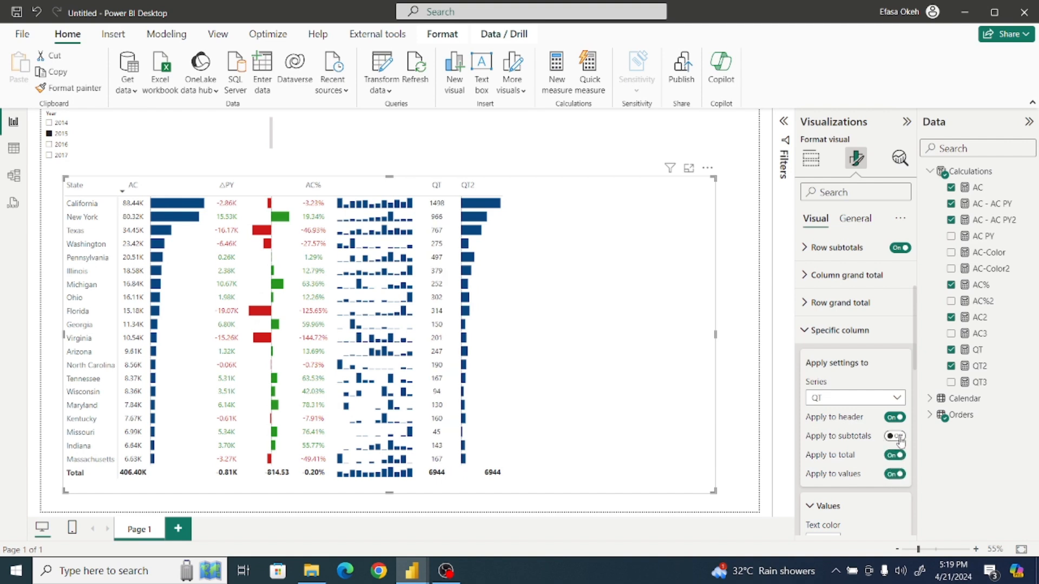
# Step: Apply QT2's column-specific formatting to the header only and set its text color to white to hide the heading
pyautogui.click(864, 401)
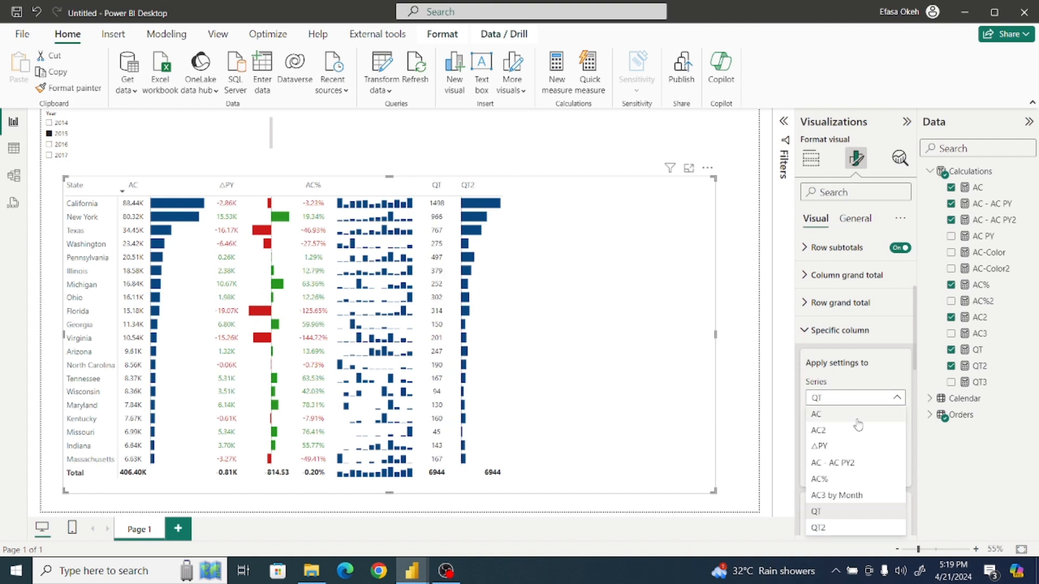
pyautogui.click(828, 527)
pyautogui.click(895, 474)
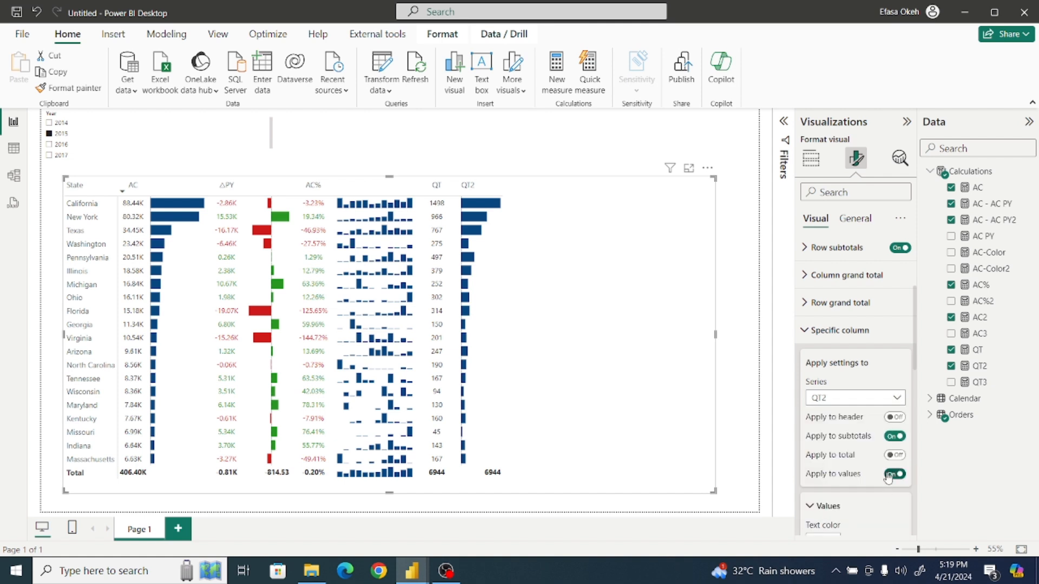
pyautogui.click(893, 437)
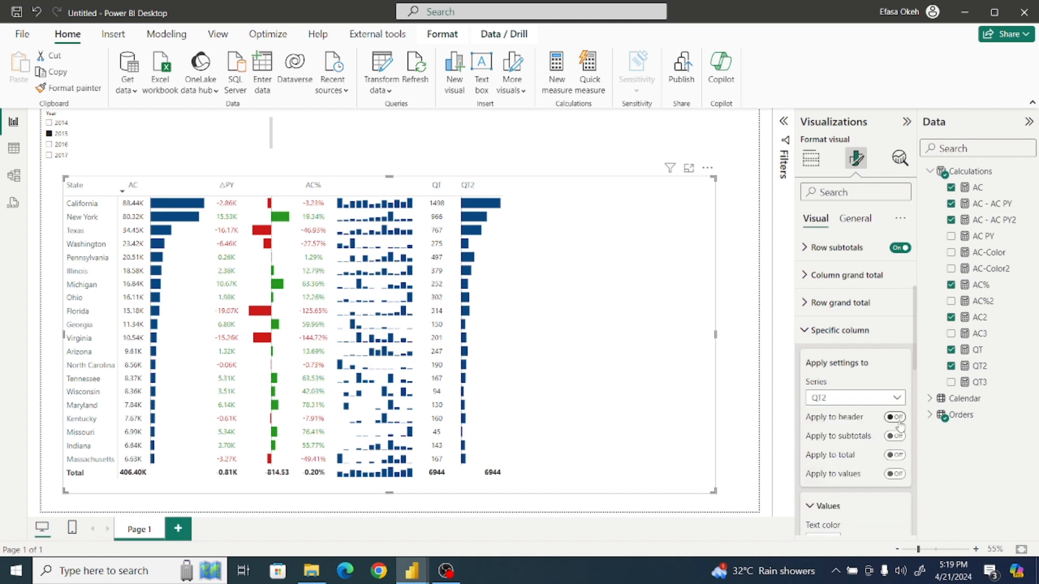
pyautogui.click(895, 417)
pyautogui.scroll(-1, 918, 369)
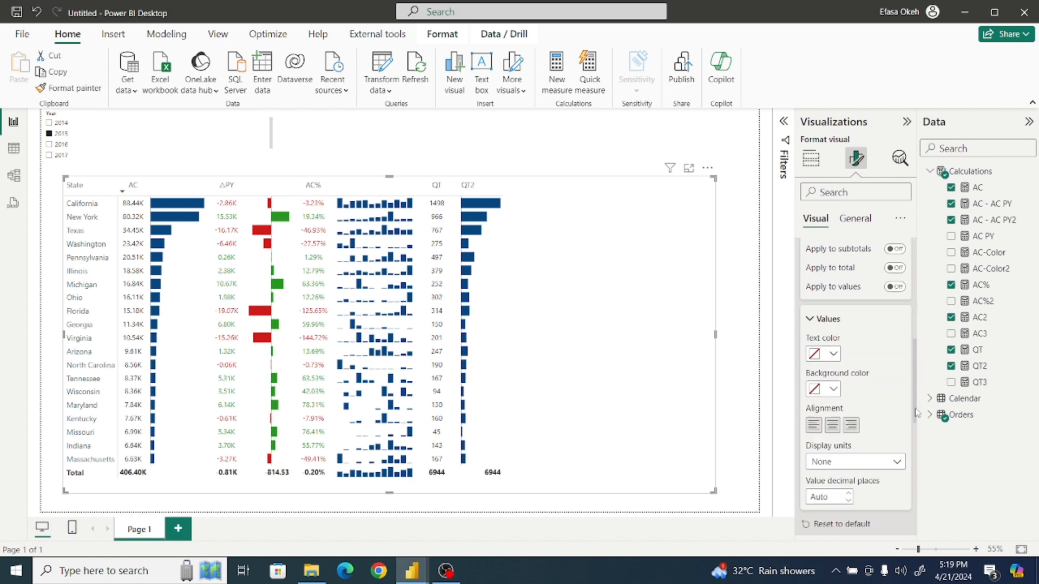
pyautogui.click(833, 354)
pyautogui.click(823, 296)
pyautogui.click(630, 150)
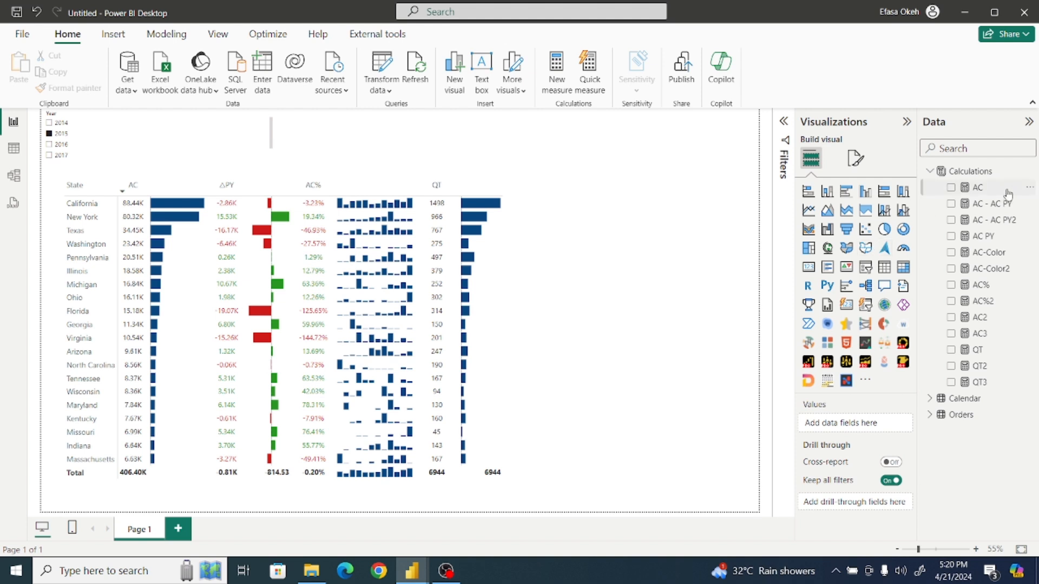
# Step: Create a new measure named QT PY in the Calculations table, starting its formula with CALCULATE([QT]
pyautogui.click(974, 172)
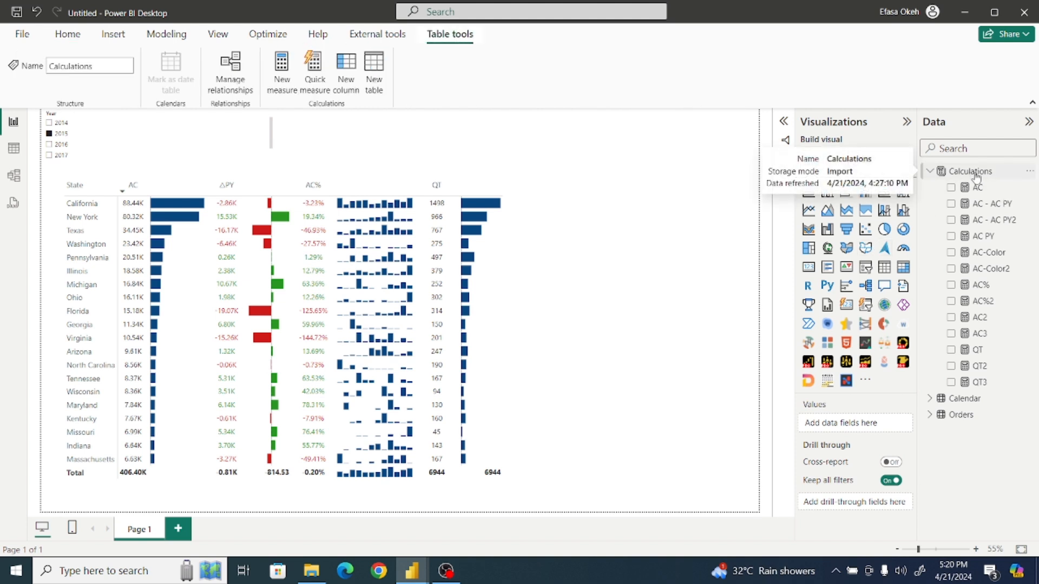
pyautogui.click(282, 67)
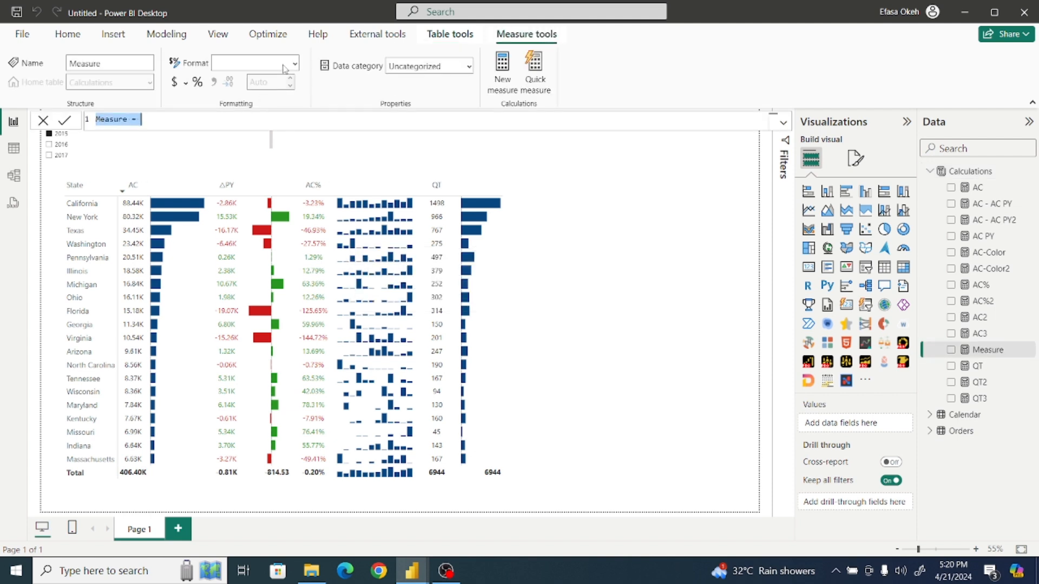
pyautogui.write('Q')
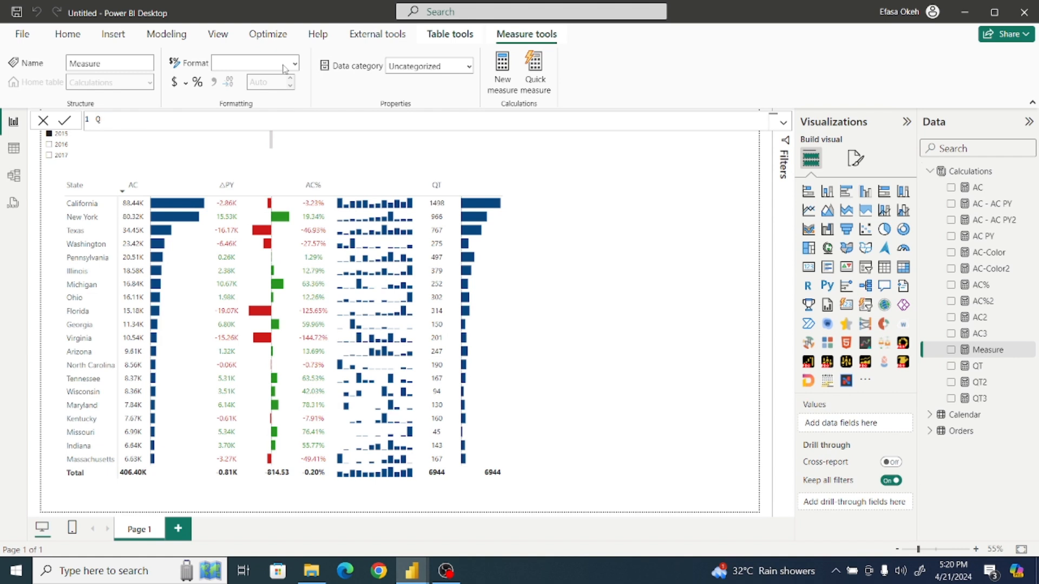
pyautogui.write('T PY = CA')
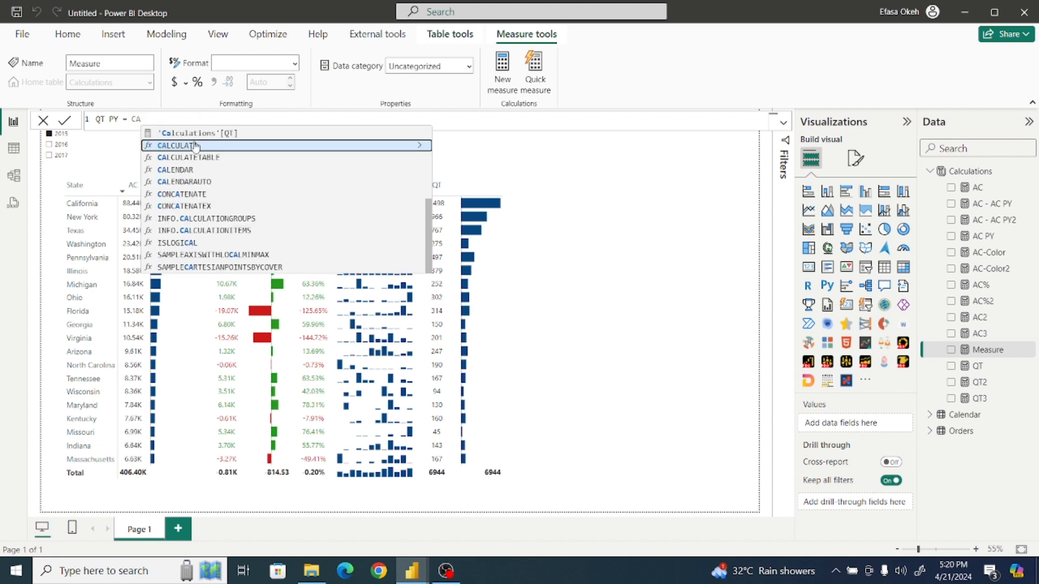
pyautogui.click(195, 144)
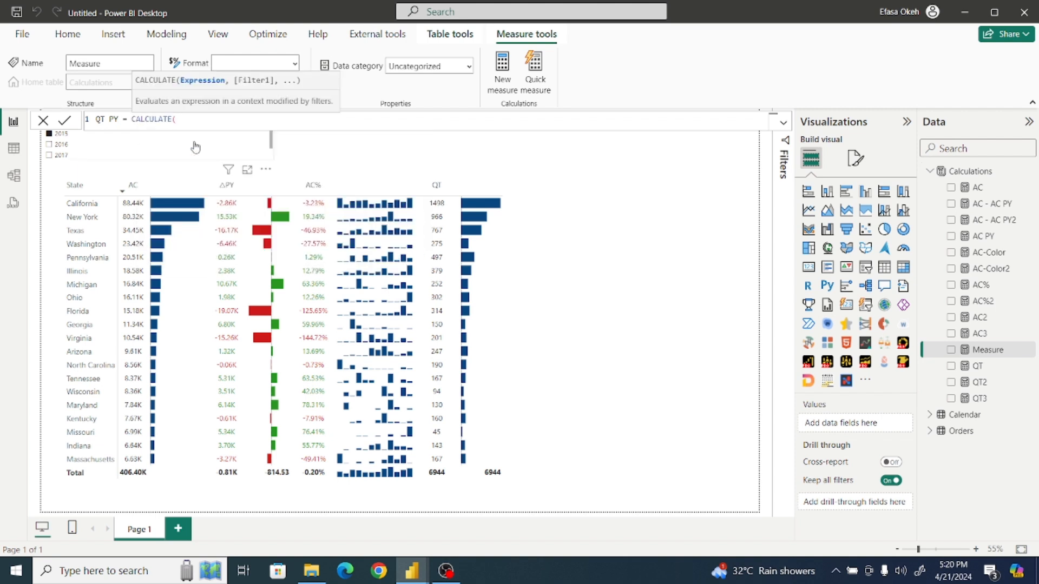
pyautogui.write('QT')
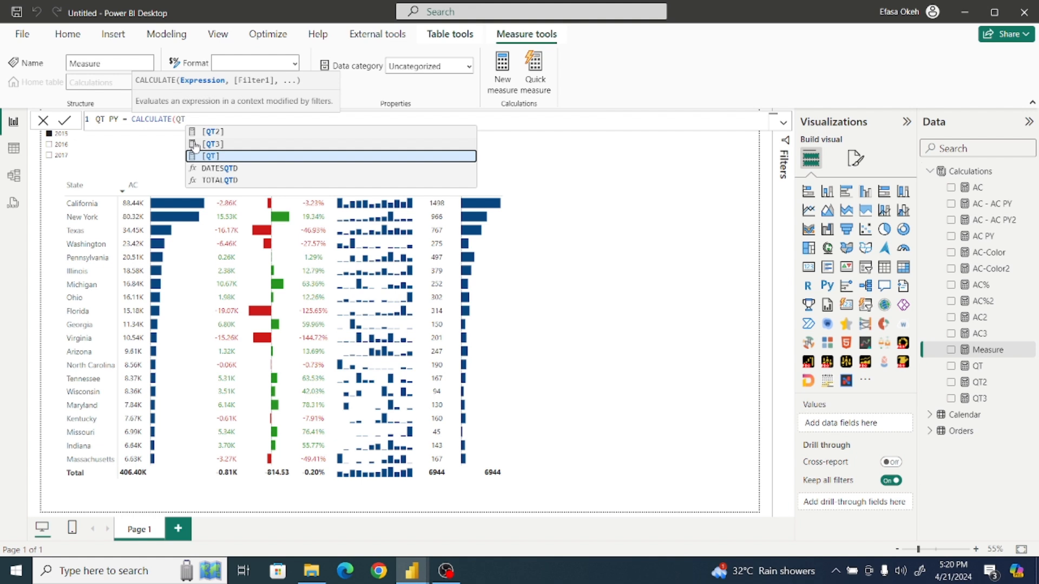
pyautogui.click(245, 159)
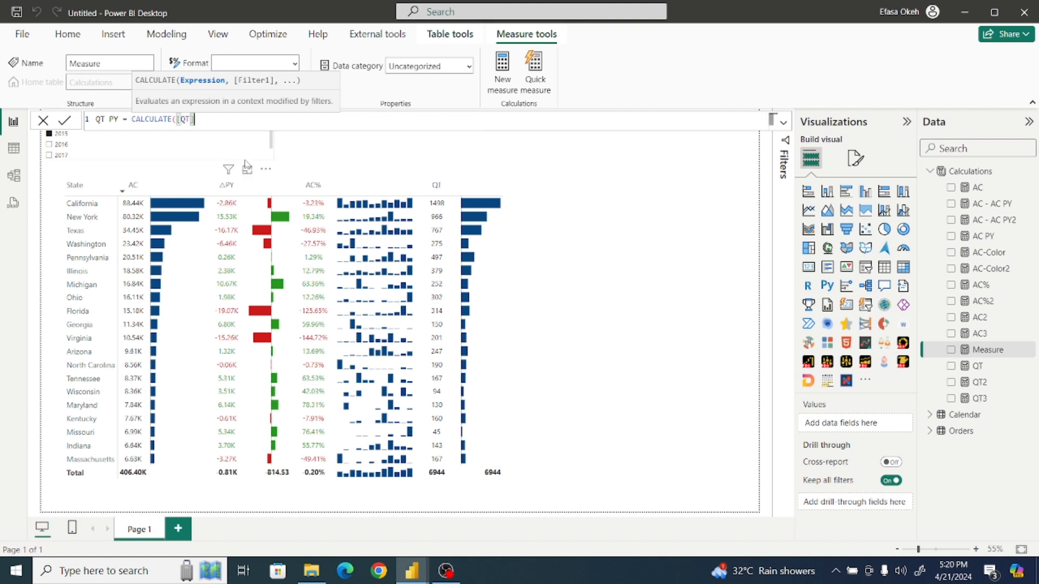
# Step: Add a DATEADD filter over 'Calendar'[Date] to the QT PY measure's CALCULATE formula
pyautogui.write(', ')
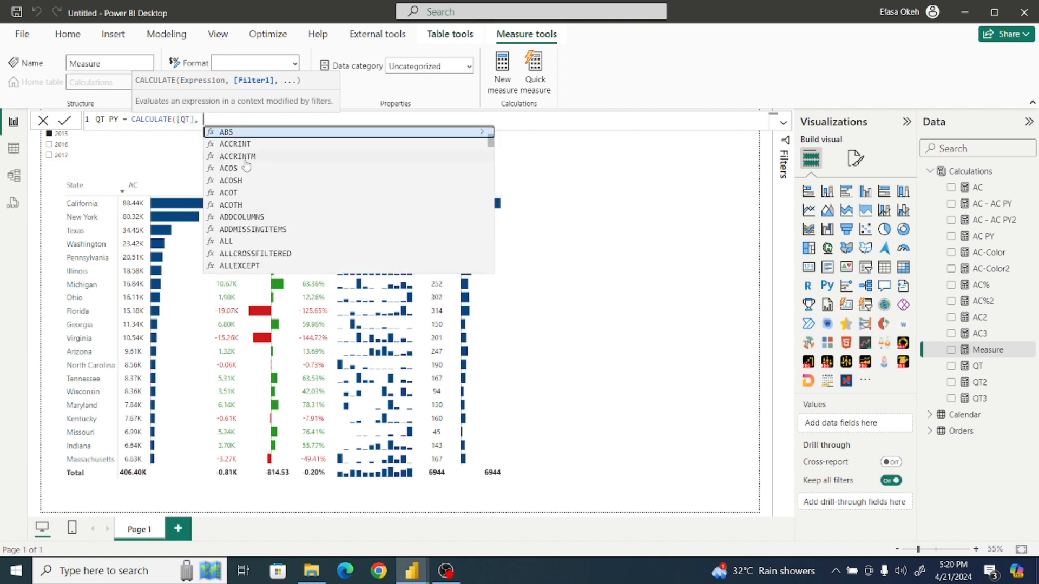
pyautogui.write('DATED')
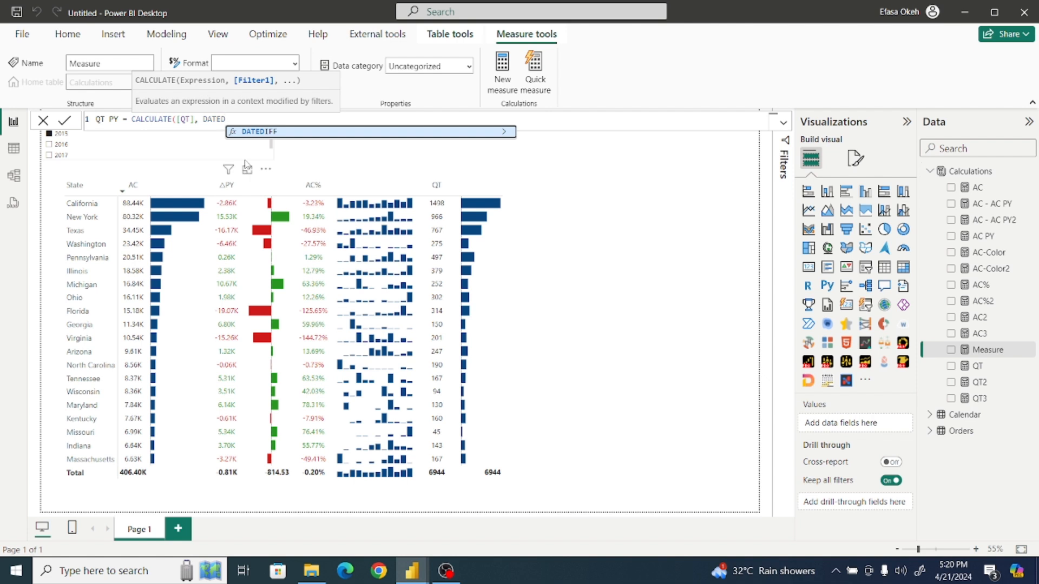
pyautogui.write('E')
pyautogui.press('BackSpace')
pyautogui.press('BackSpace')
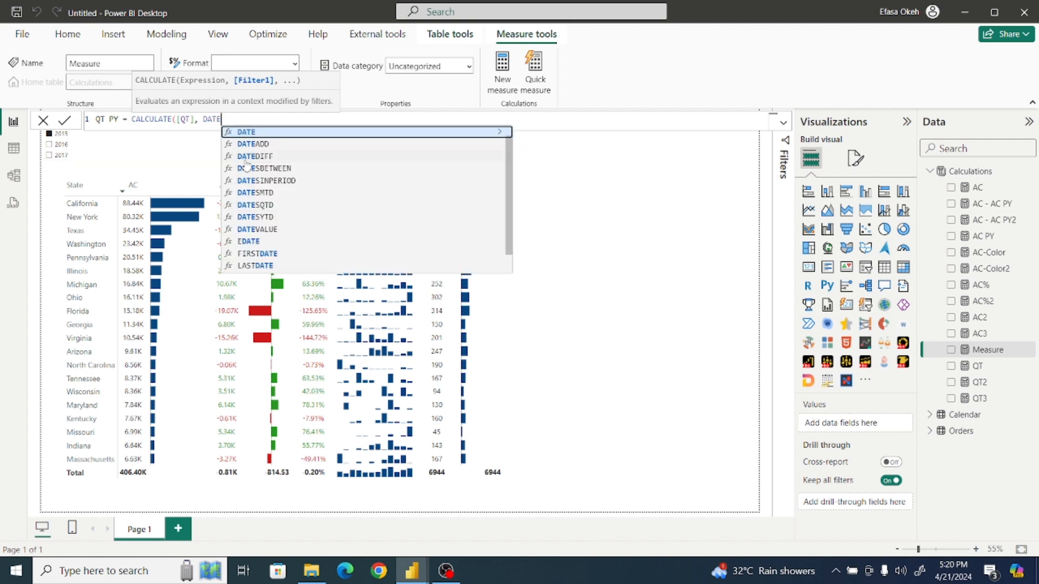
pyautogui.click(270, 145)
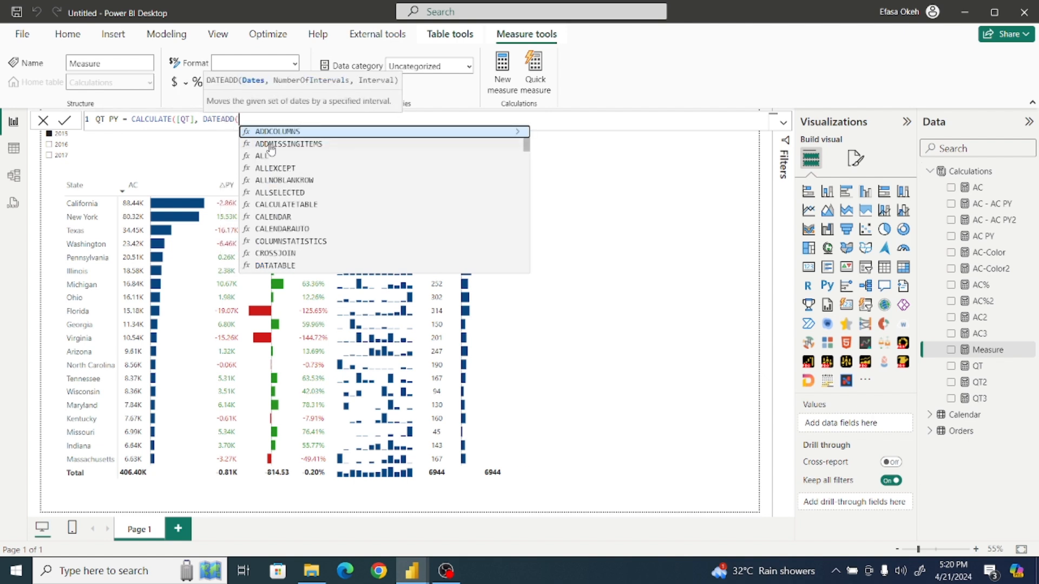
pyautogui.write('CA')
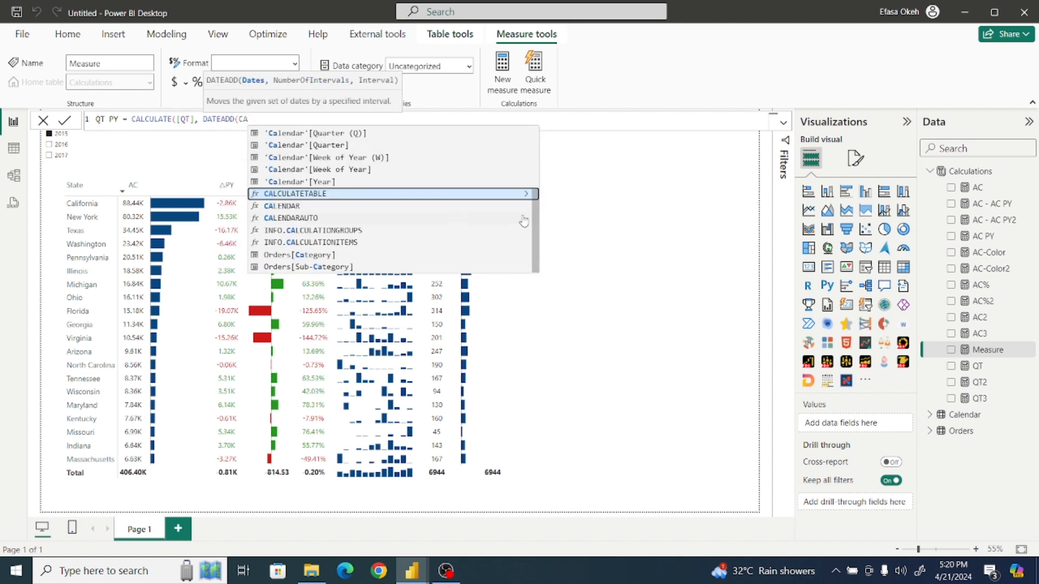
pyautogui.moveTo(537, 225); pyautogui.dragTo(529, 156)
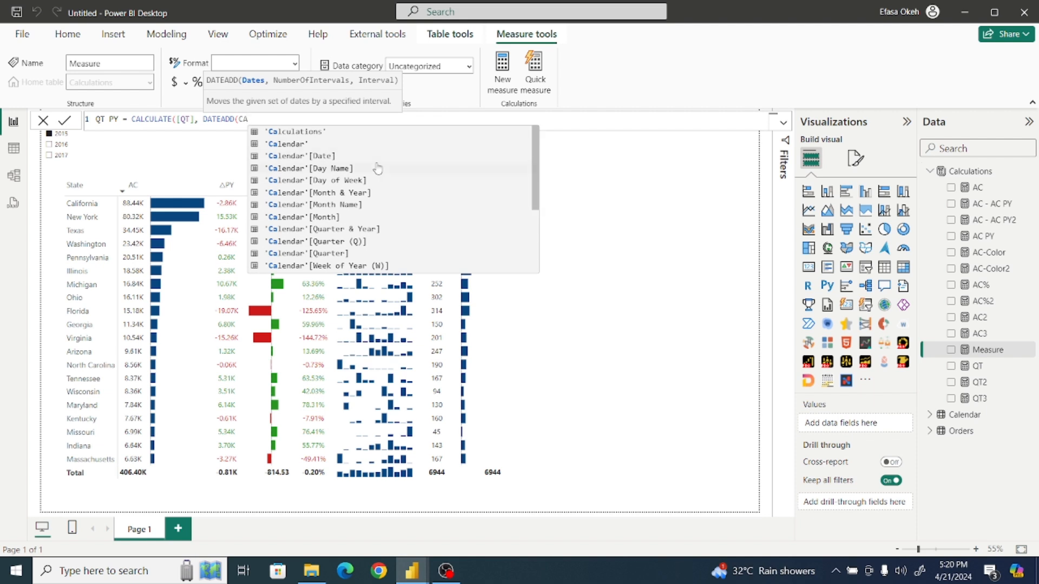
pyautogui.doubleClick(336, 157)
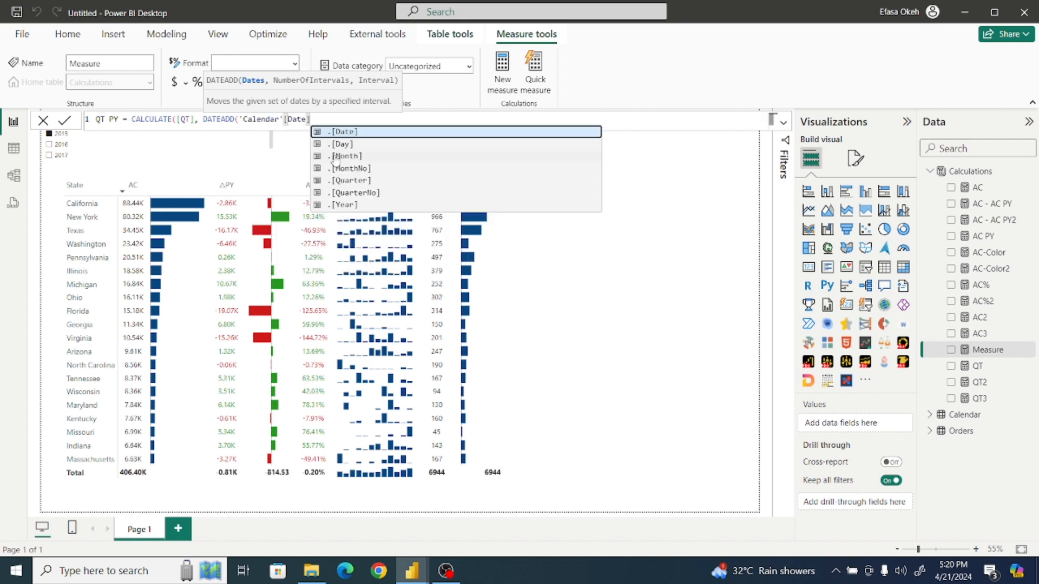
# Step: Complete the QT PY formula's date shift with -1 and YEAR, close both functions and commit the measure
pyautogui.write(',-')
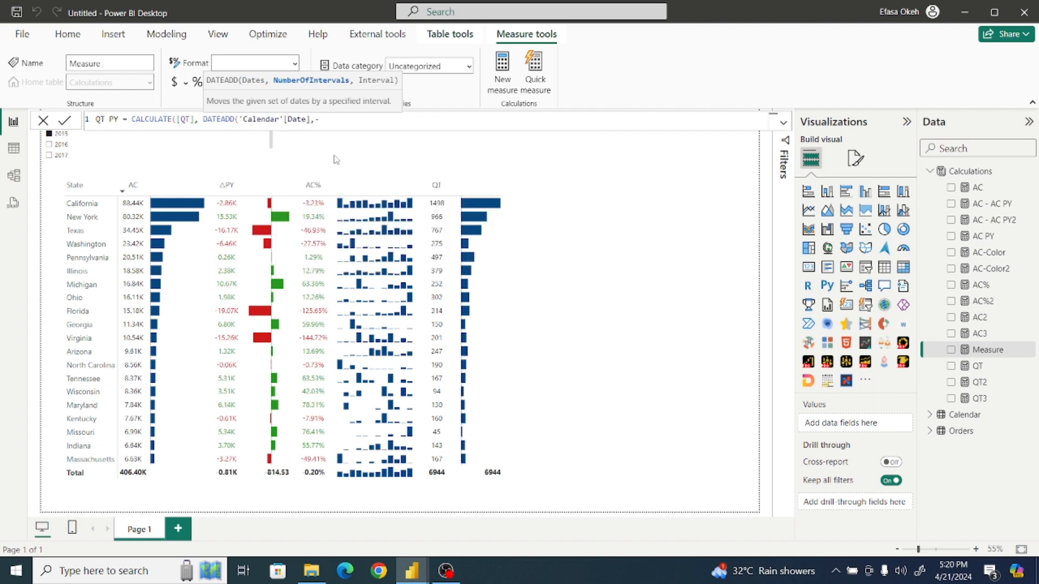
pyautogui.write('1,')
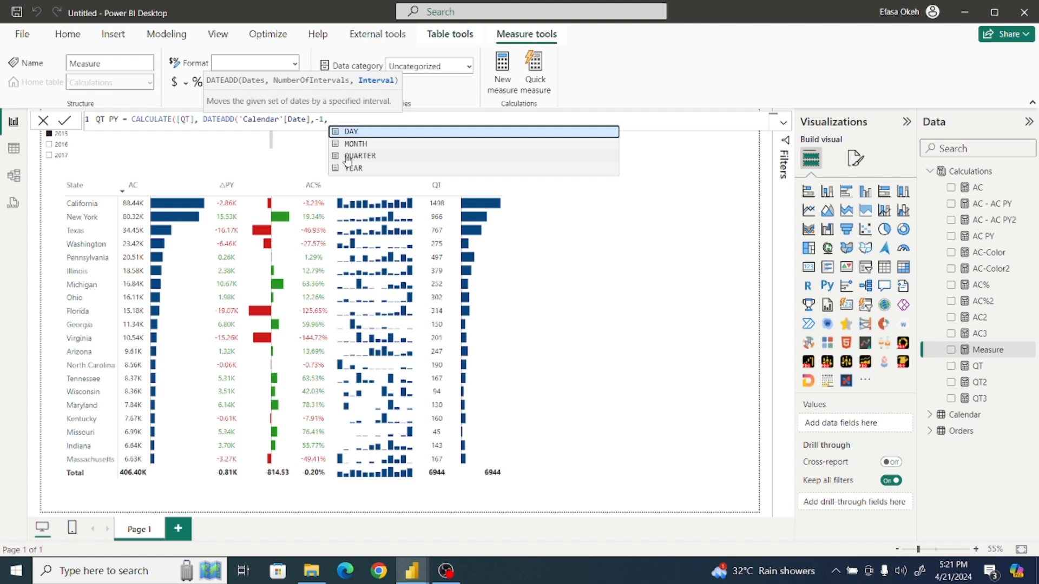
pyautogui.doubleClick(366, 172)
pyautogui.write('))')
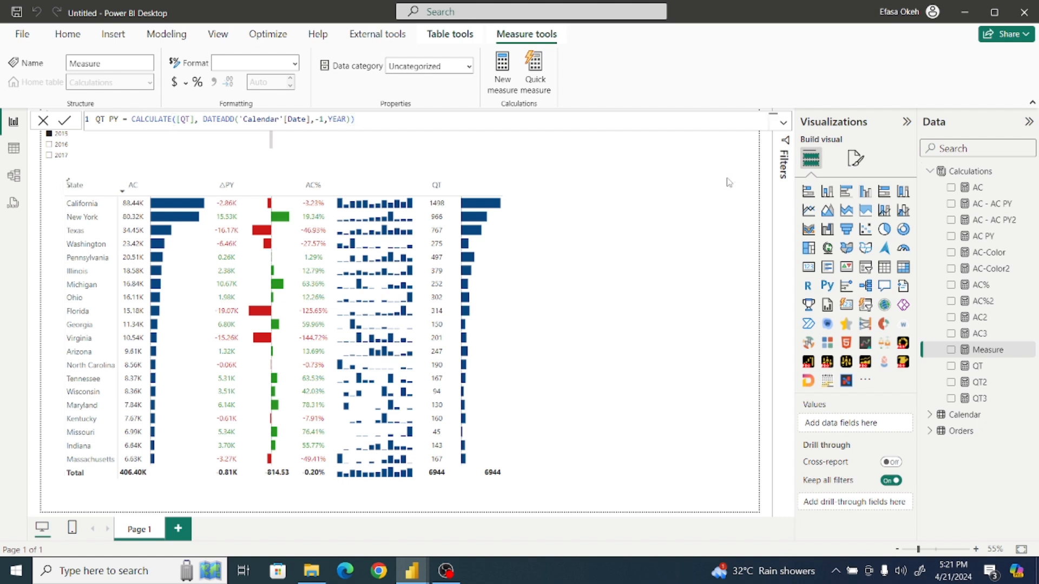
pyautogui.press('Return')
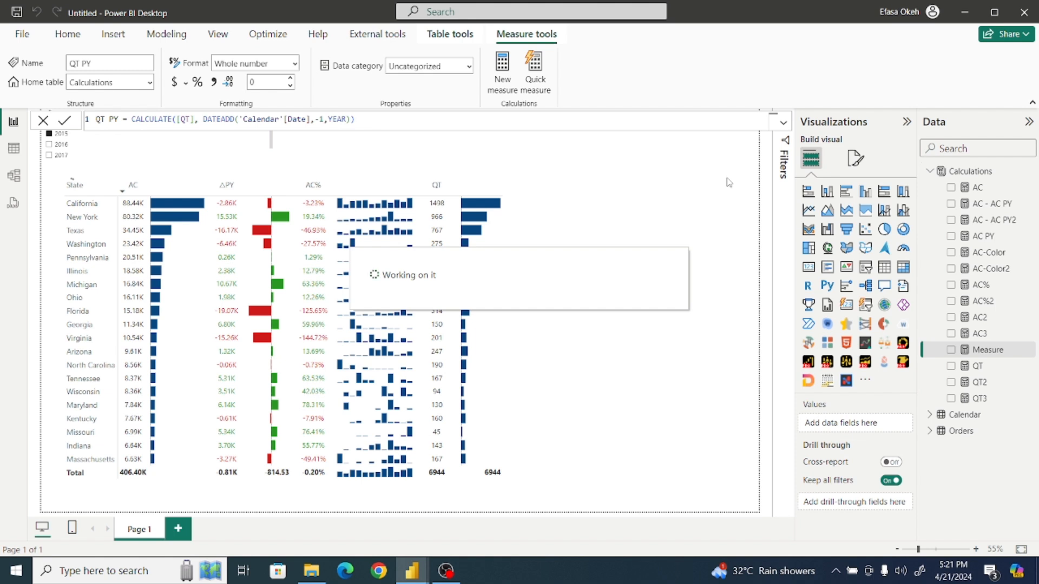
# Step: Create a measure in the Calculations table with the formula QT - QT PY = [QT] - [QT PY]
pyautogui.click(982, 172)
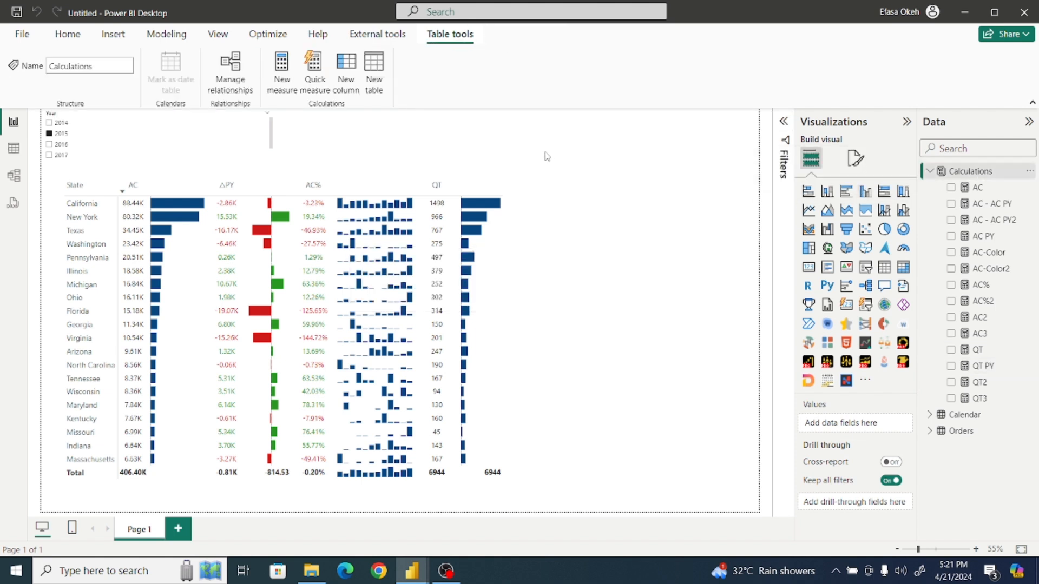
pyautogui.click(279, 68)
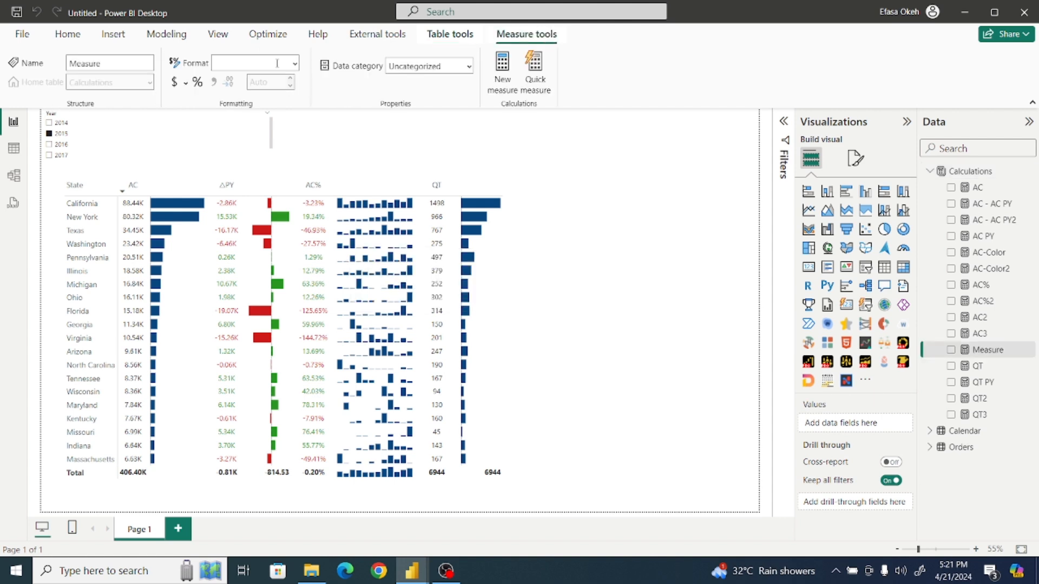
pyautogui.write('QT')
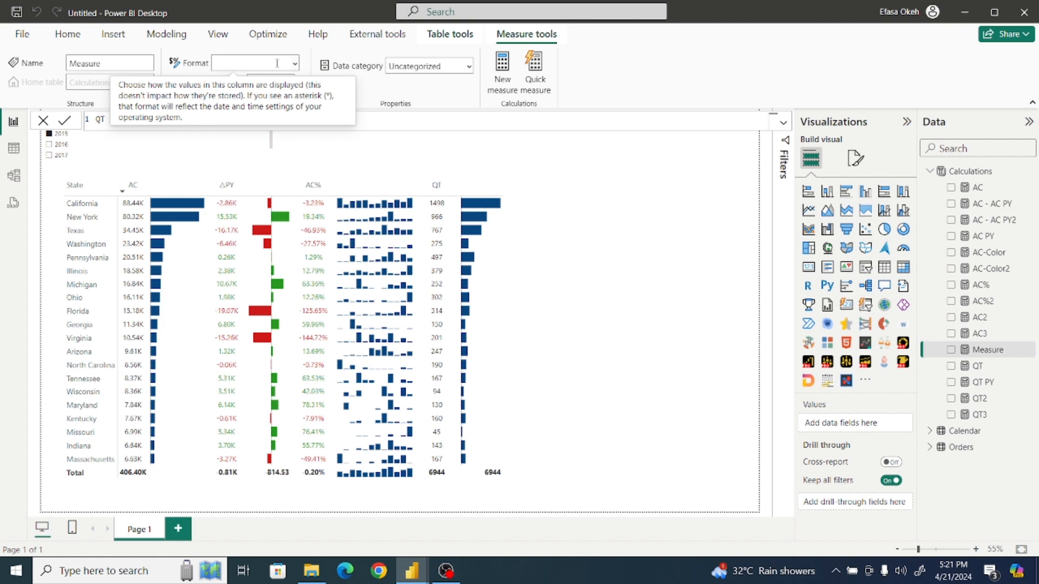
pyautogui.write('- QT PY')
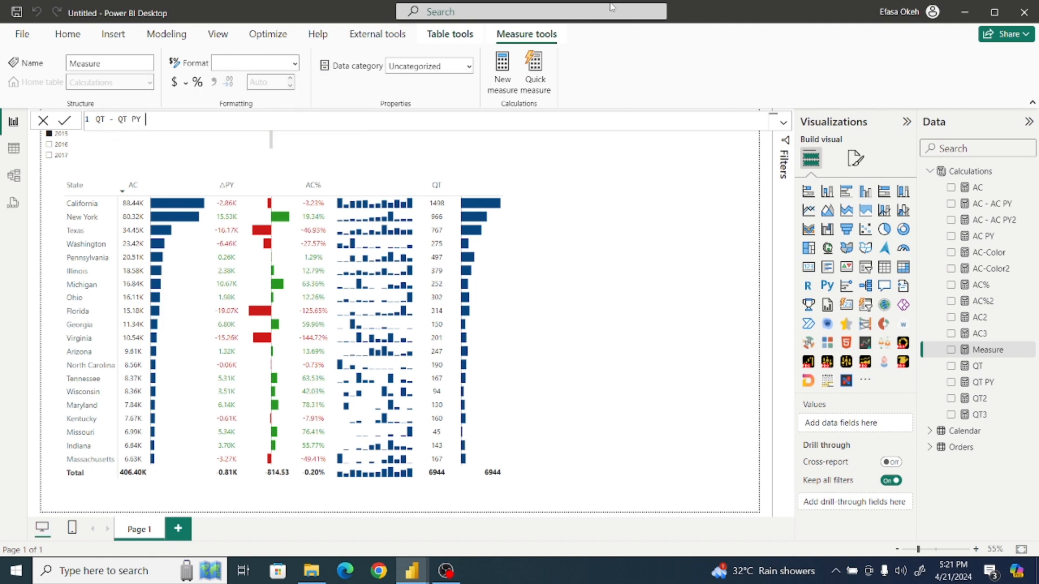
pyautogui.write(' = QT')
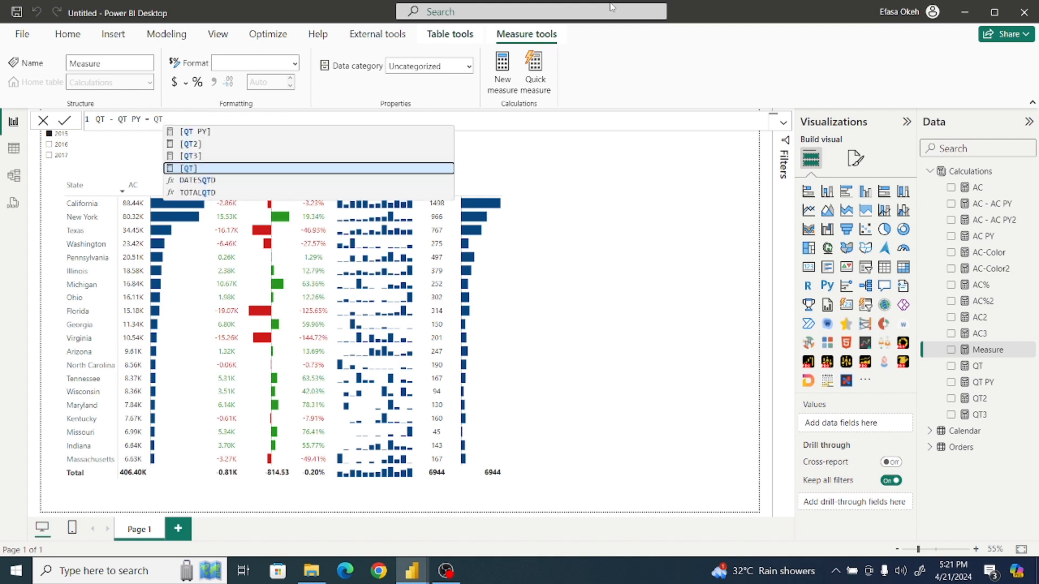
pyautogui.click(351, 172)
pyautogui.write('- ')
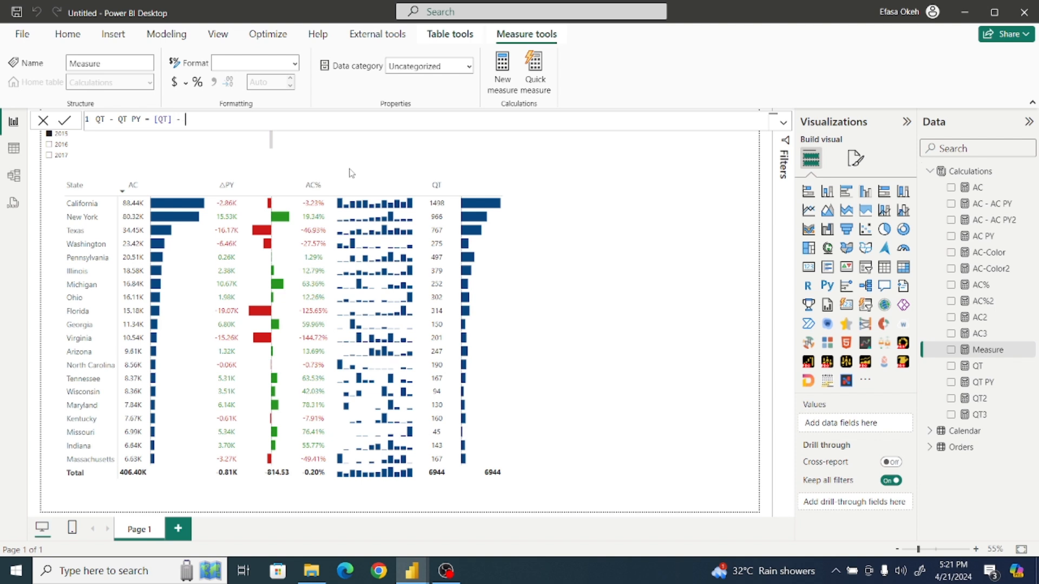
pyautogui.write('QT')
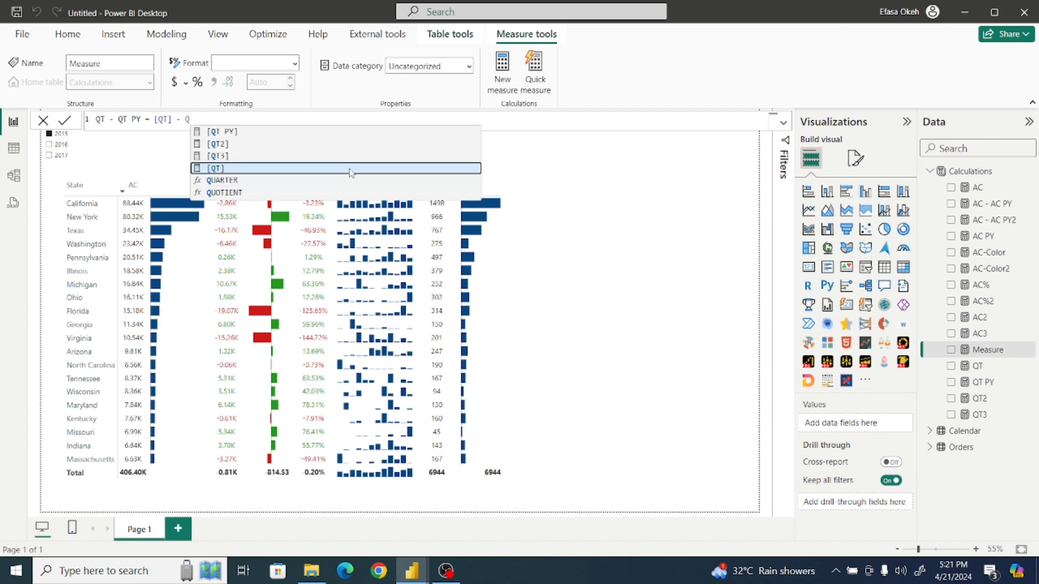
pyautogui.click(292, 132)
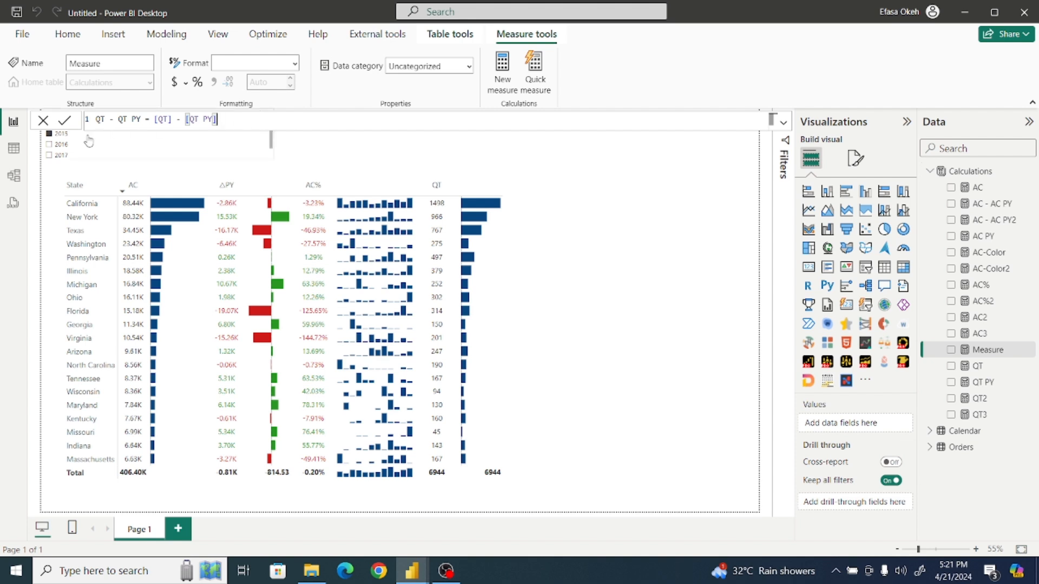
pyautogui.click(64, 123)
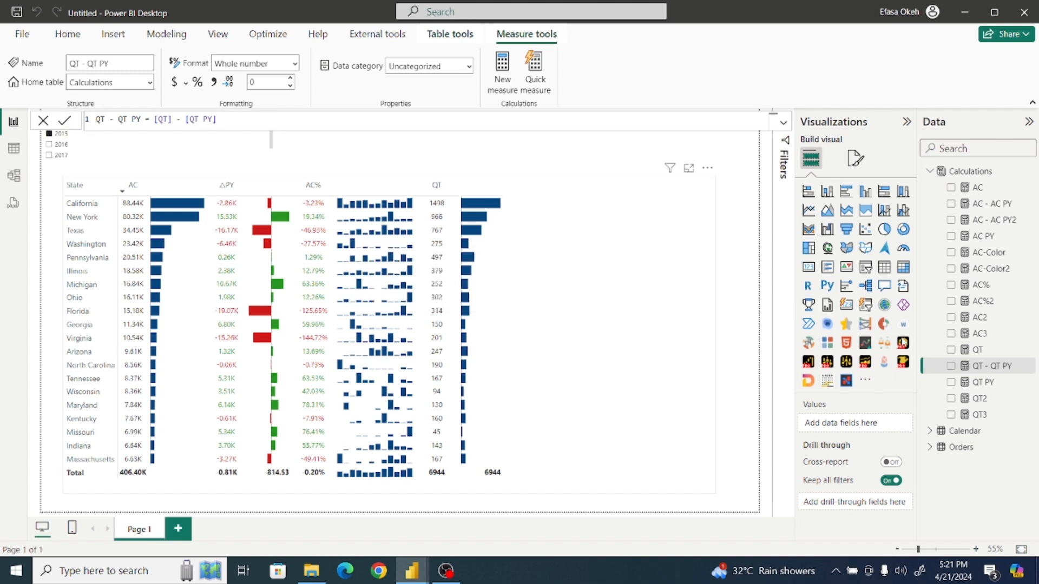
pyautogui.click(951, 367)
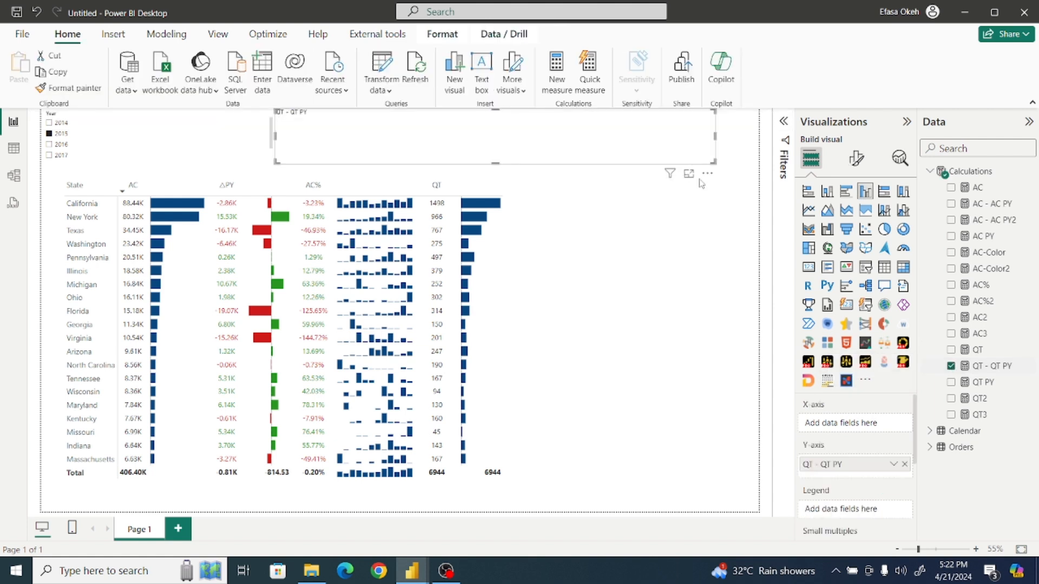
pyautogui.click(708, 173)
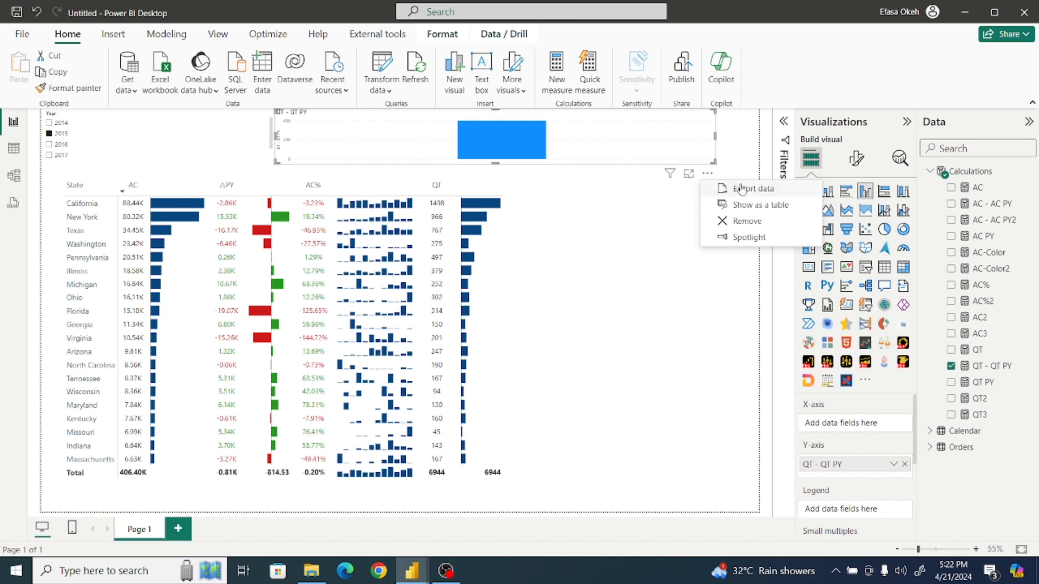
pyautogui.click(748, 222)
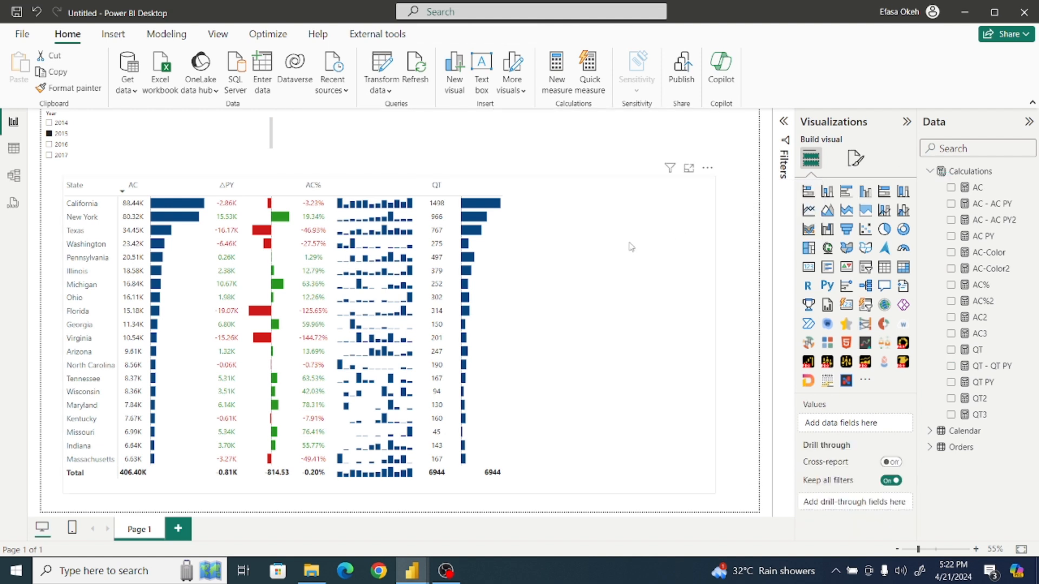
# Step: Add the QT - QT PY measure to the state matrix as a new value column
pyautogui.click(691, 251)
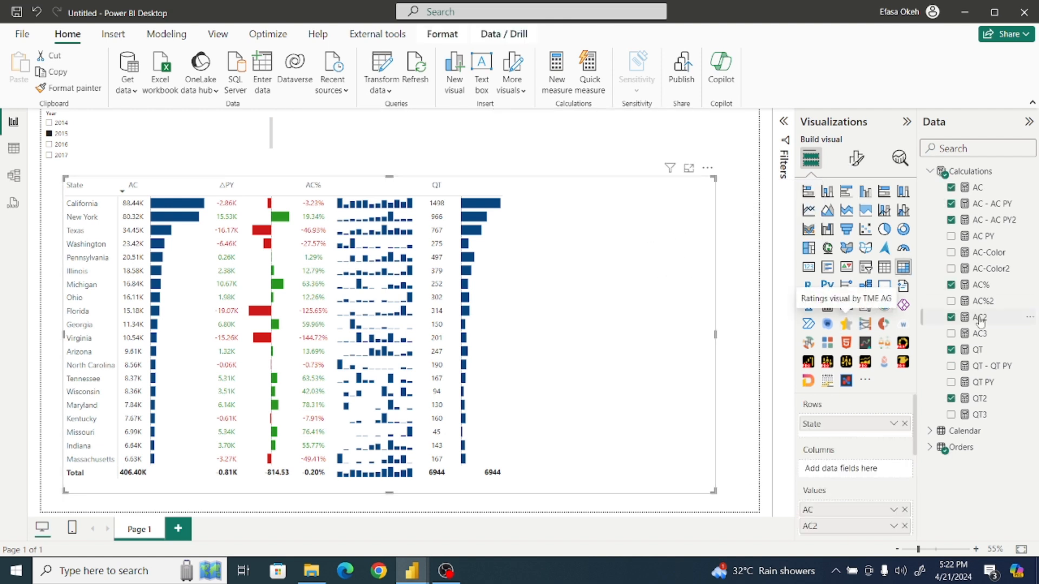
pyautogui.click(950, 366)
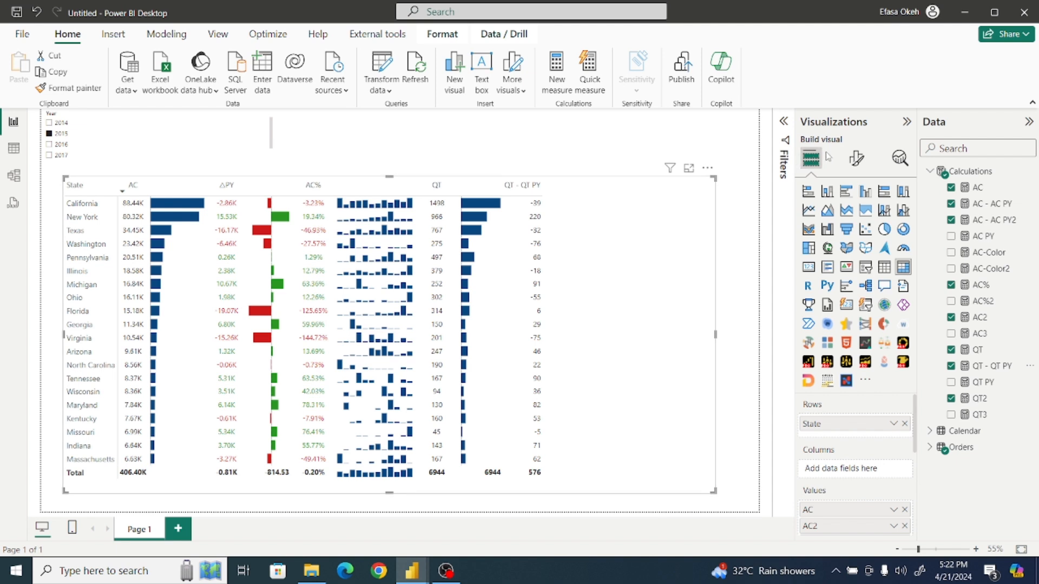
# Step: Center the QT - QT PY column with the formatting applied to header, subtotals, total and values, and widen the column slightly
pyautogui.click(853, 161)
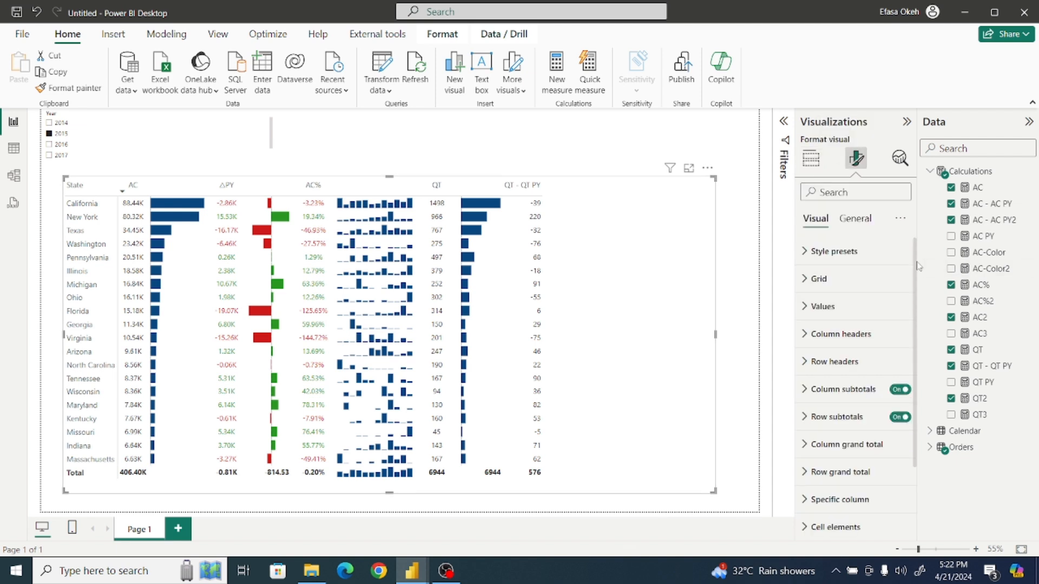
pyautogui.scroll(-2, 887, 303)
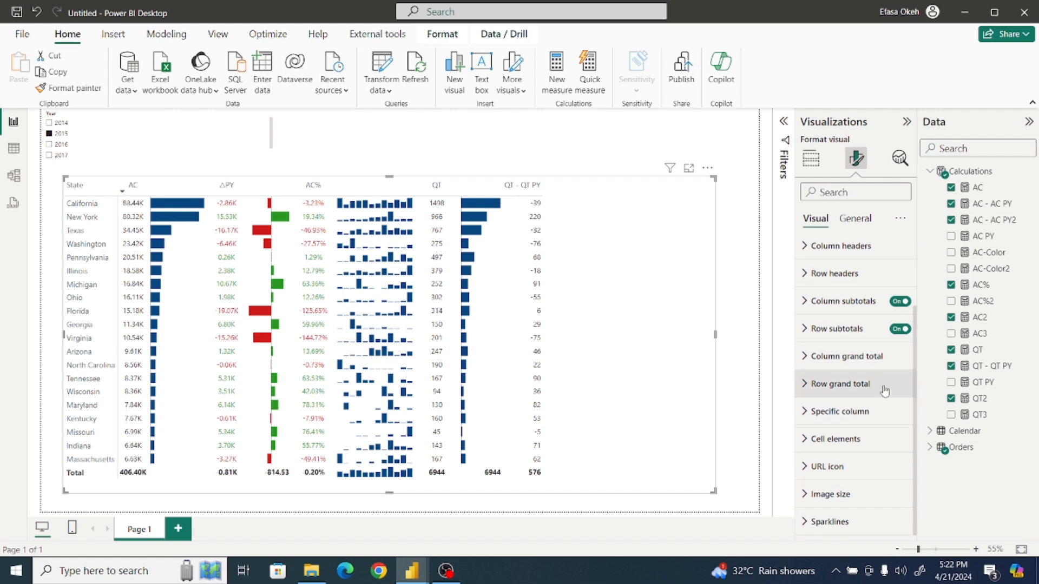
pyautogui.click(829, 412)
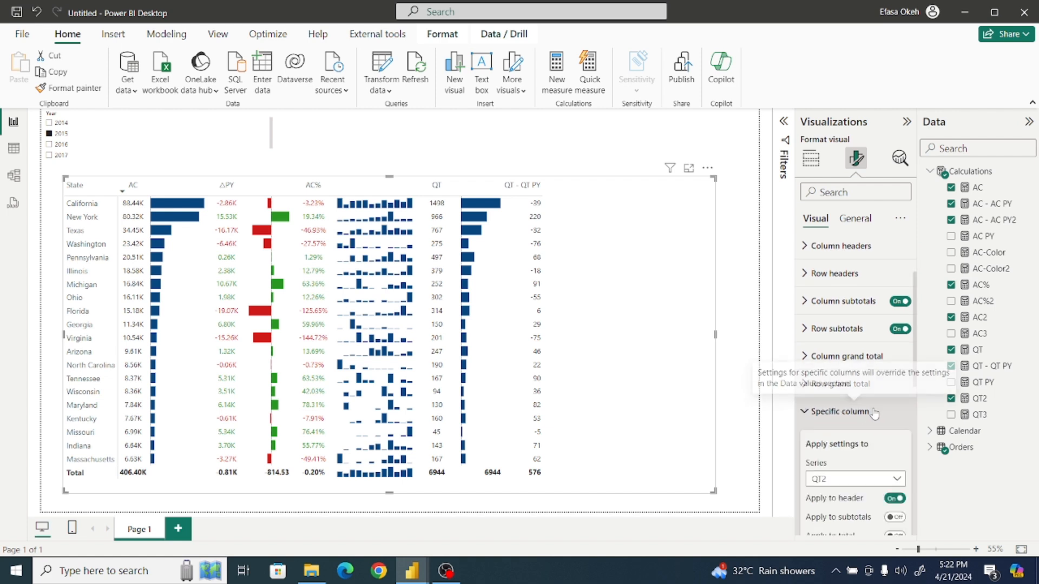
pyautogui.scroll(-5, 832, 324)
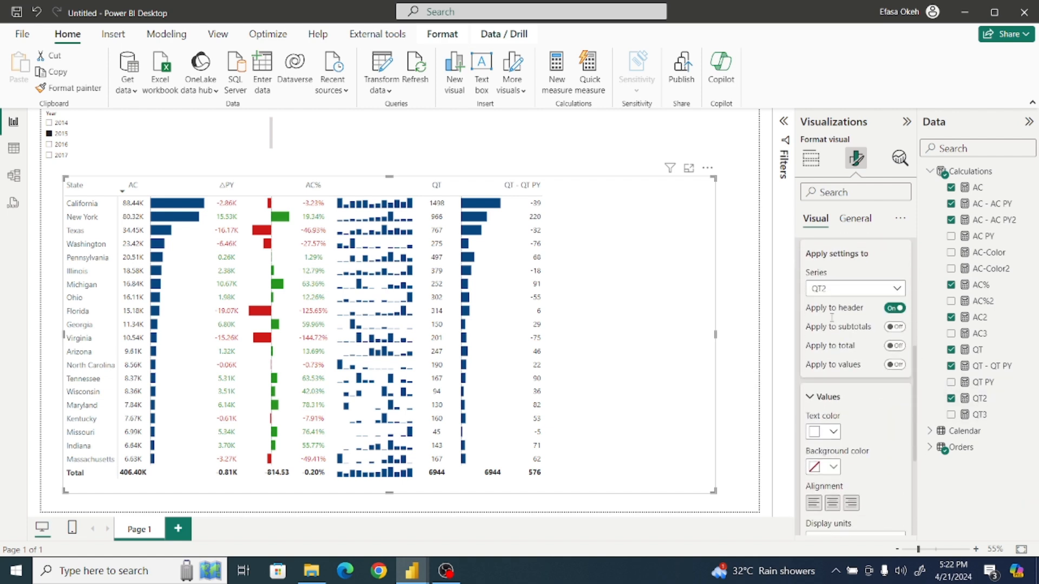
pyautogui.click(822, 293)
pyautogui.click(834, 435)
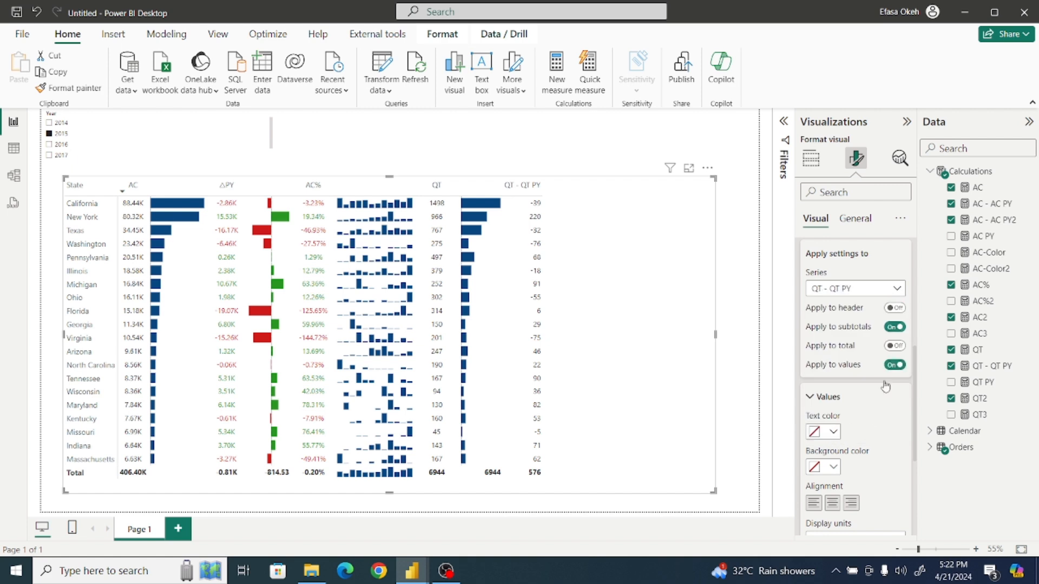
pyautogui.click(896, 345)
pyautogui.click(832, 508)
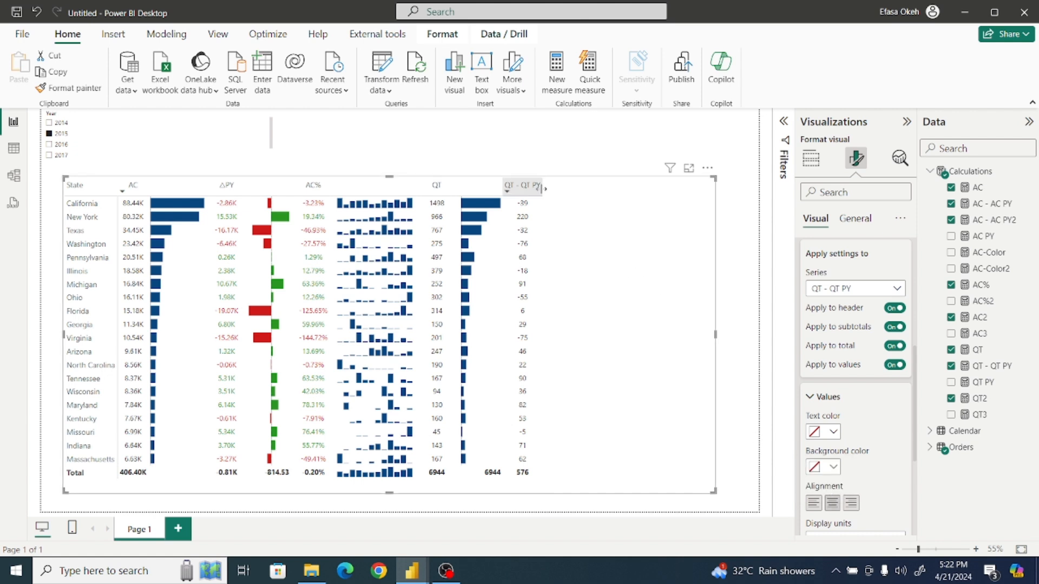
pyautogui.moveTo(541, 188); pyautogui.dragTo(548, 189)
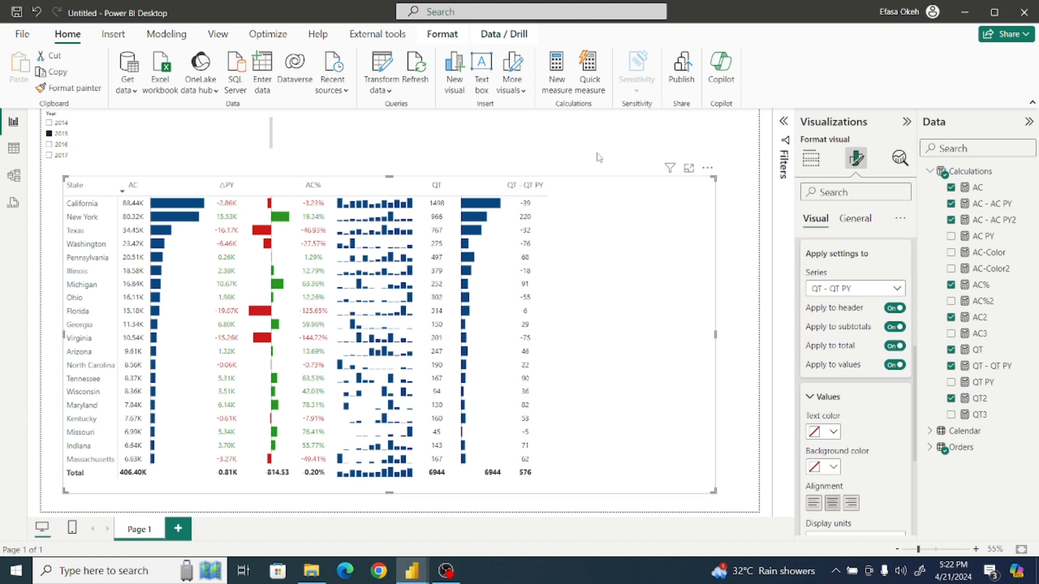
pyautogui.click(645, 168)
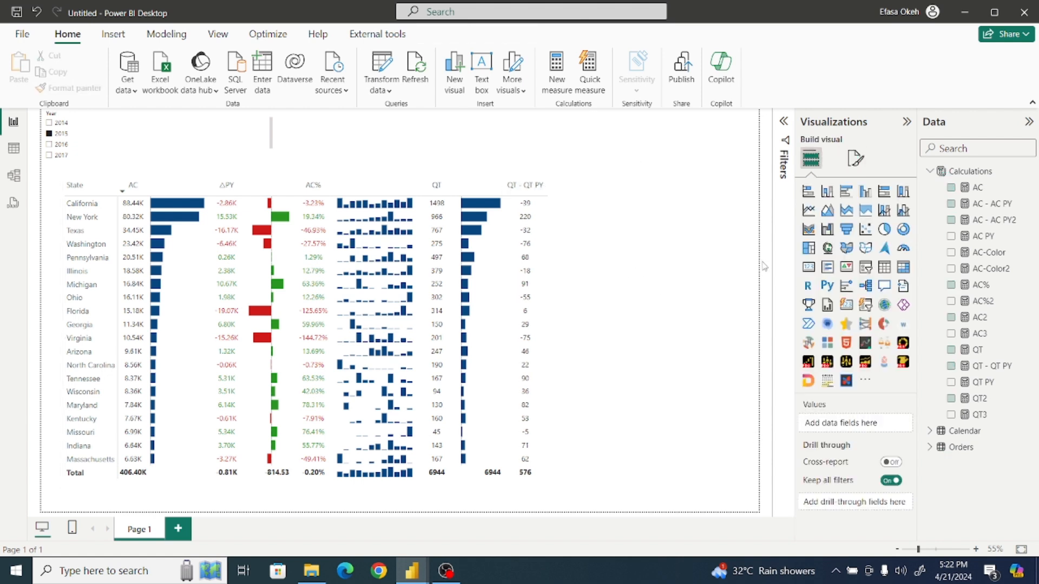
# Step: Rename the QT - QT PY value column to △PY for the state matrix only
pyautogui.click(610, 280)
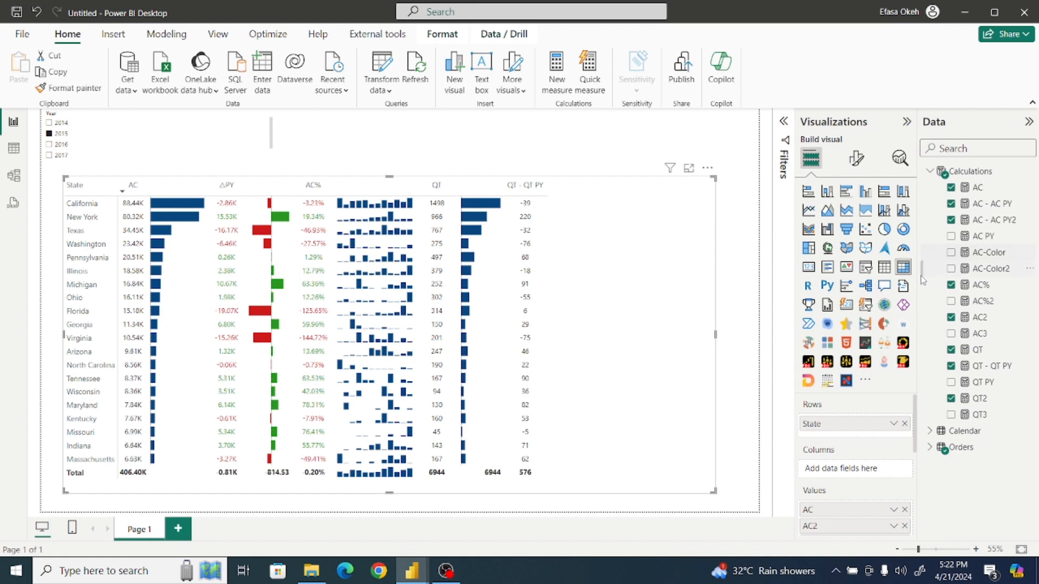
pyautogui.moveTo(916, 407); pyautogui.dragTo(913, 482)
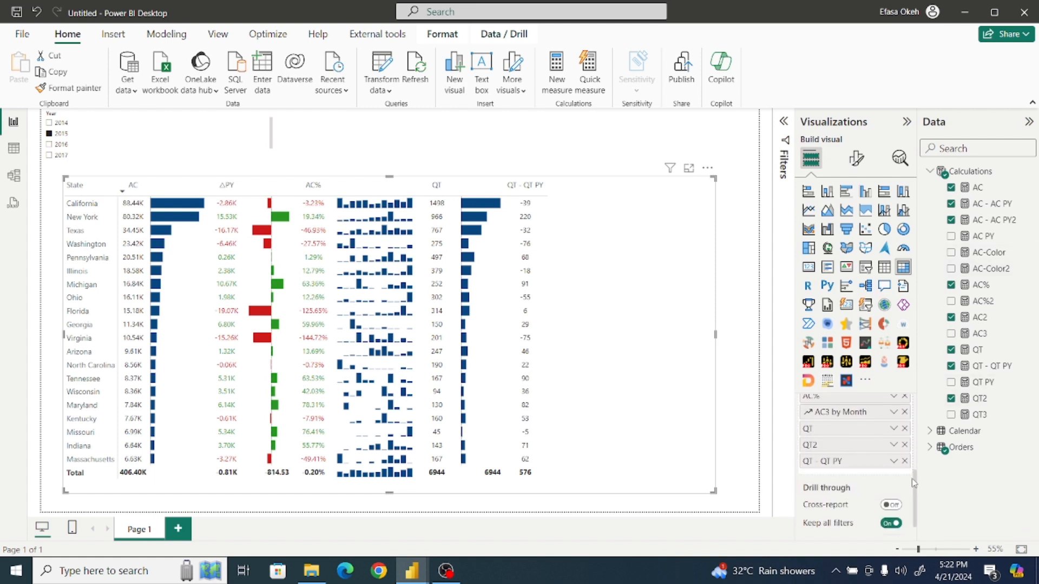
pyautogui.doubleClick(834, 459)
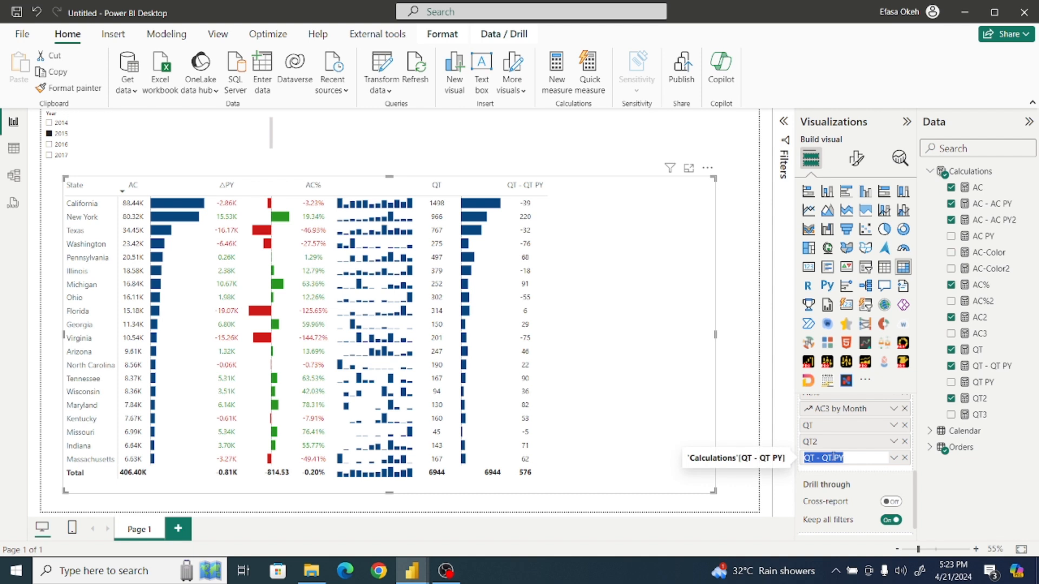
pyautogui.press('BackSpace')
pyautogui.press('super+period')
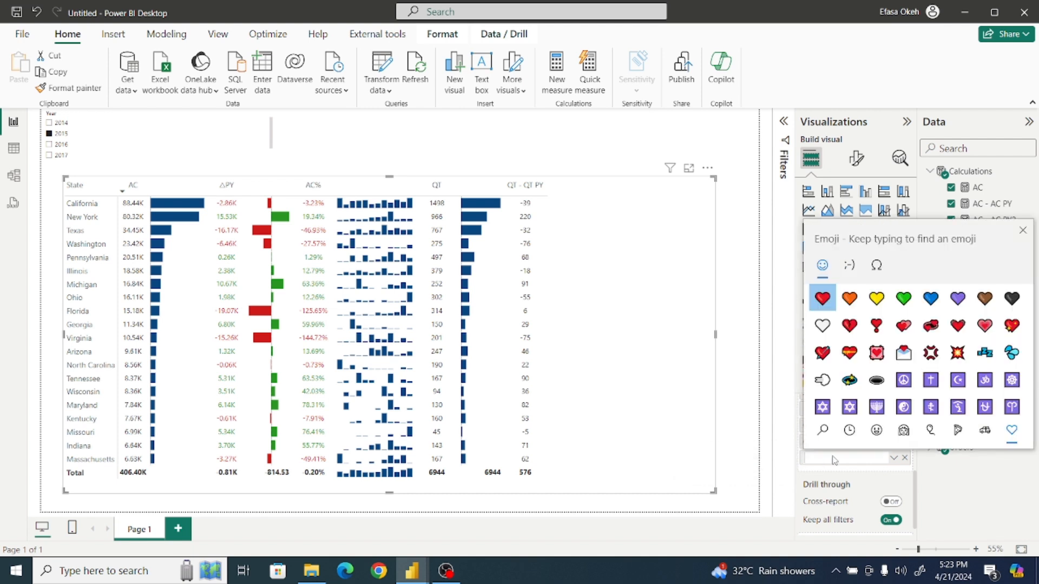
pyautogui.click(876, 265)
pyautogui.click(829, 306)
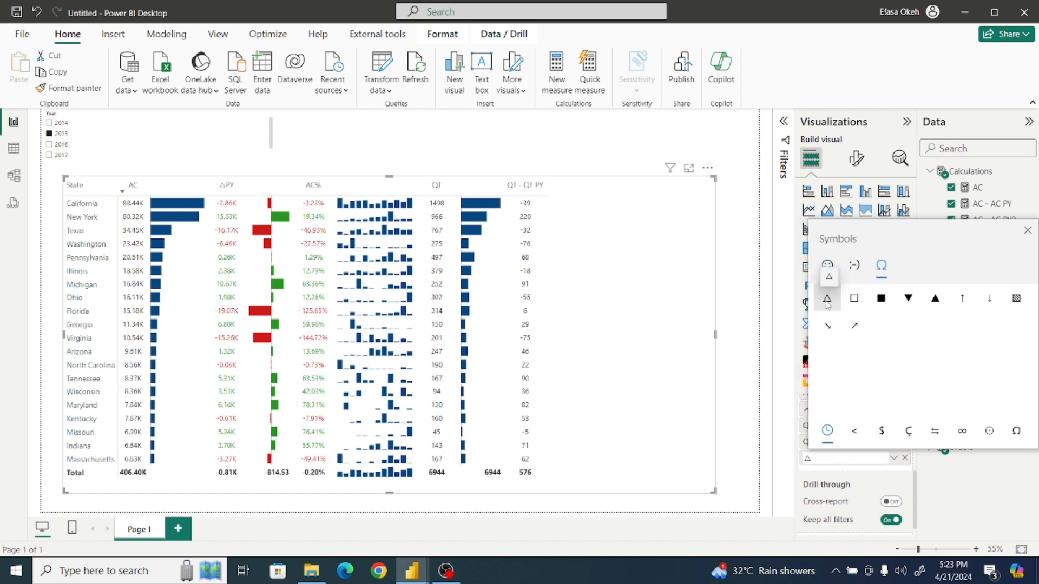
pyautogui.write('py')
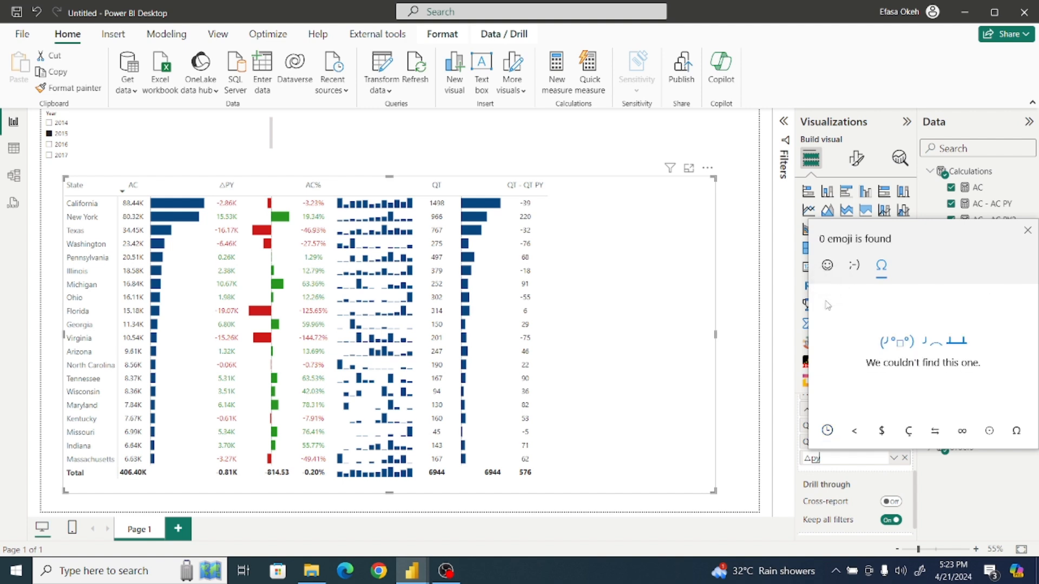
pyautogui.press('BackSpace')
pyautogui.press('BackSpace')
pyautogui.write('PY')
pyautogui.click(848, 460)
pyautogui.press('Return')
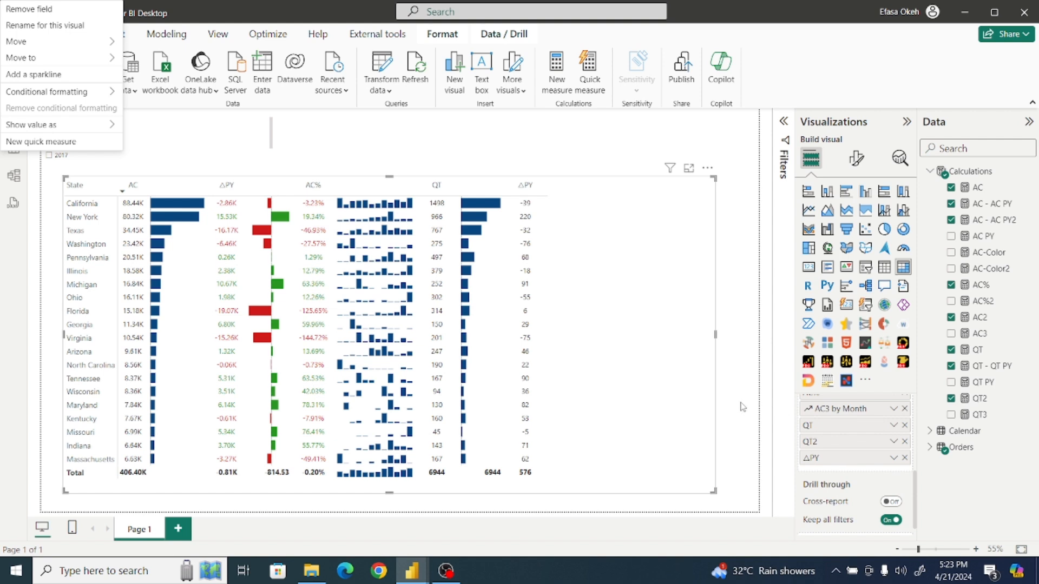
pyautogui.click(741, 404)
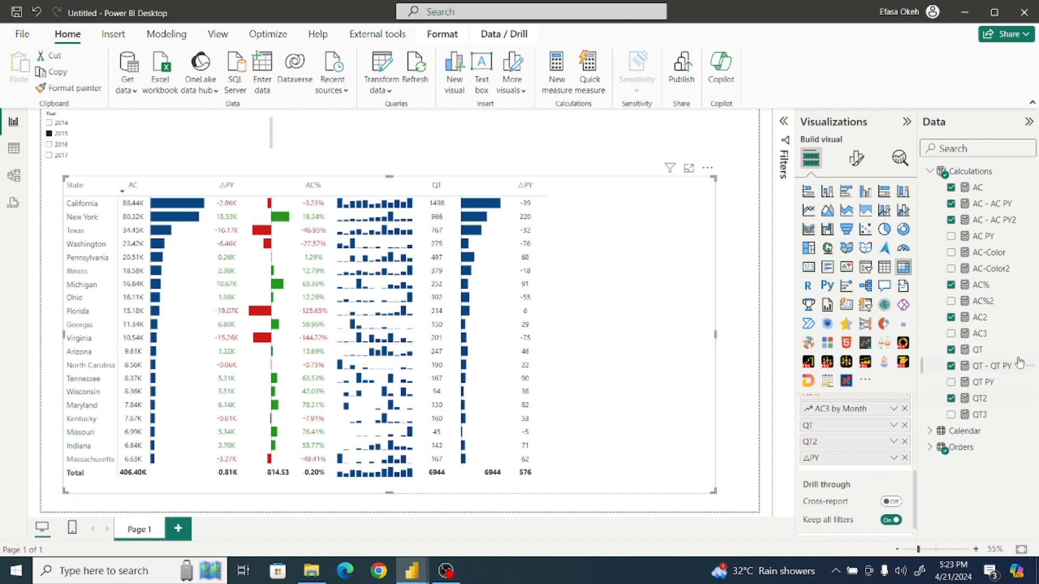
# Step: Copy the QT - QT PY formula into a new Calculations measure named QT - QT PY2, defined as [QT] - [QT PY]
pyautogui.click(998, 368)
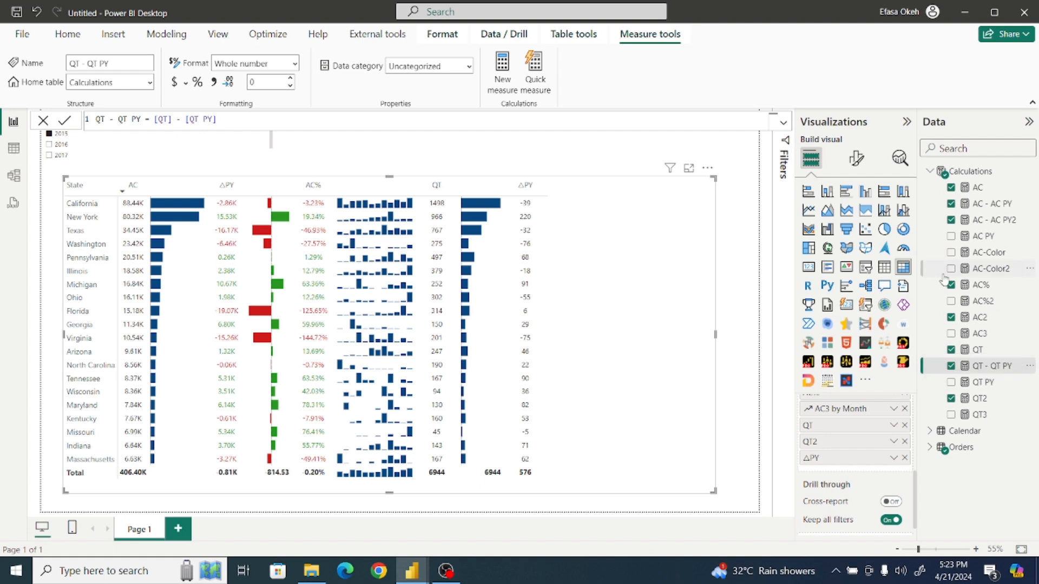
pyautogui.moveTo(224, 120); pyautogui.dragTo(95, 120)
pyautogui.hotkey('ctrl', 'c')
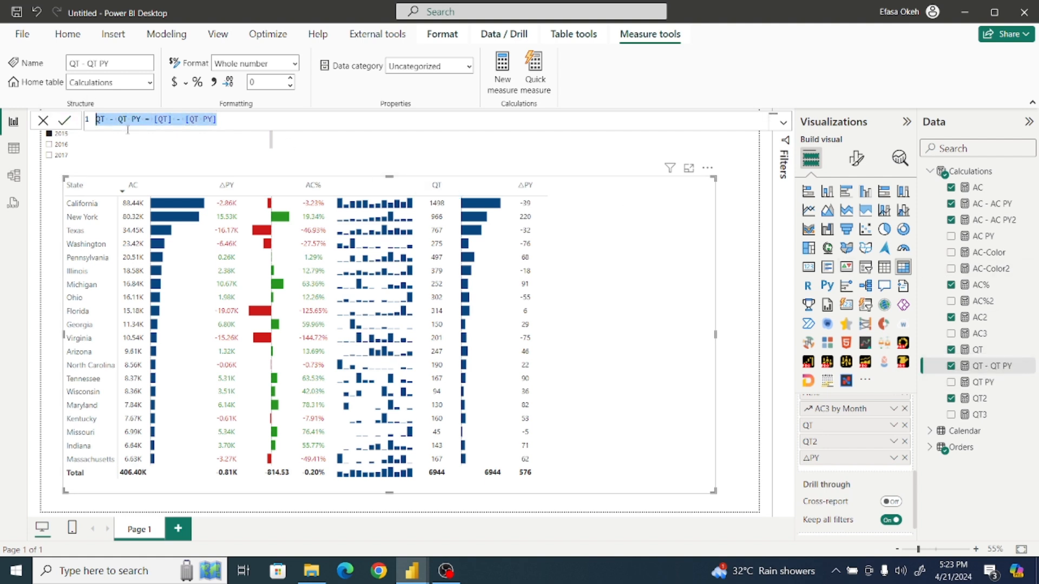
pyautogui.click(382, 161)
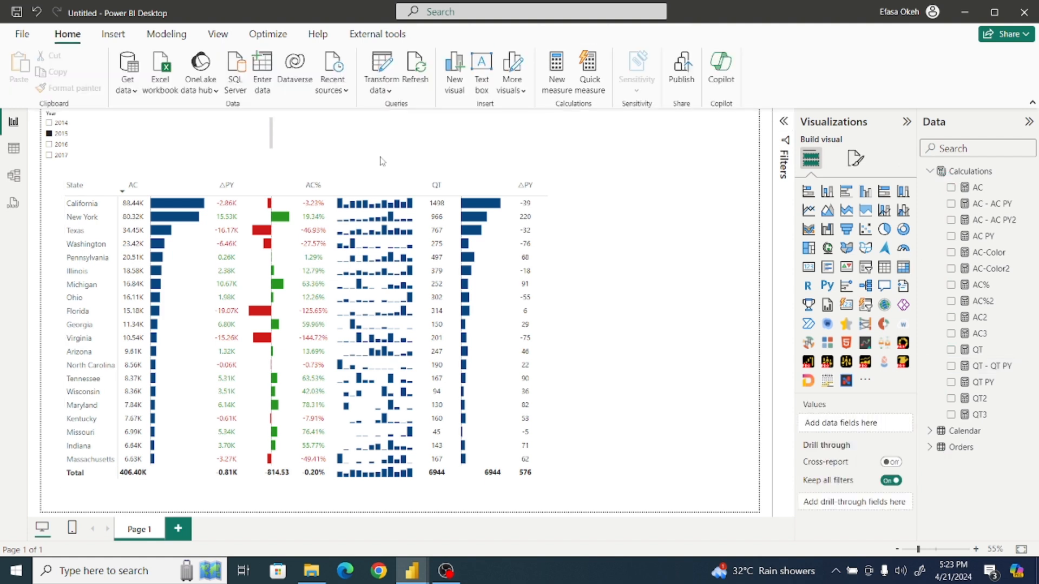
pyautogui.click(985, 179)
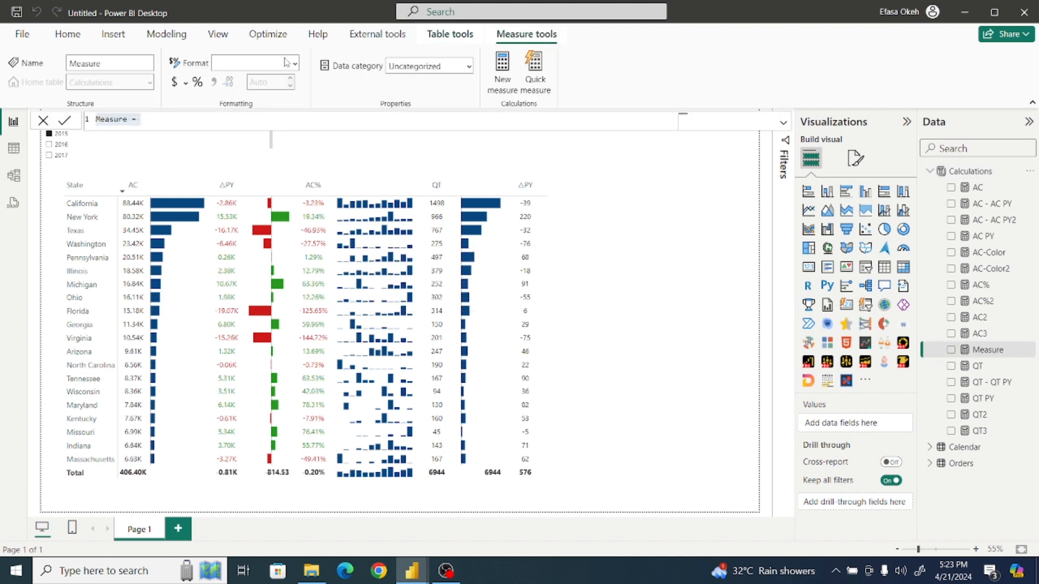
pyautogui.hotkey('ctrl', 'v')
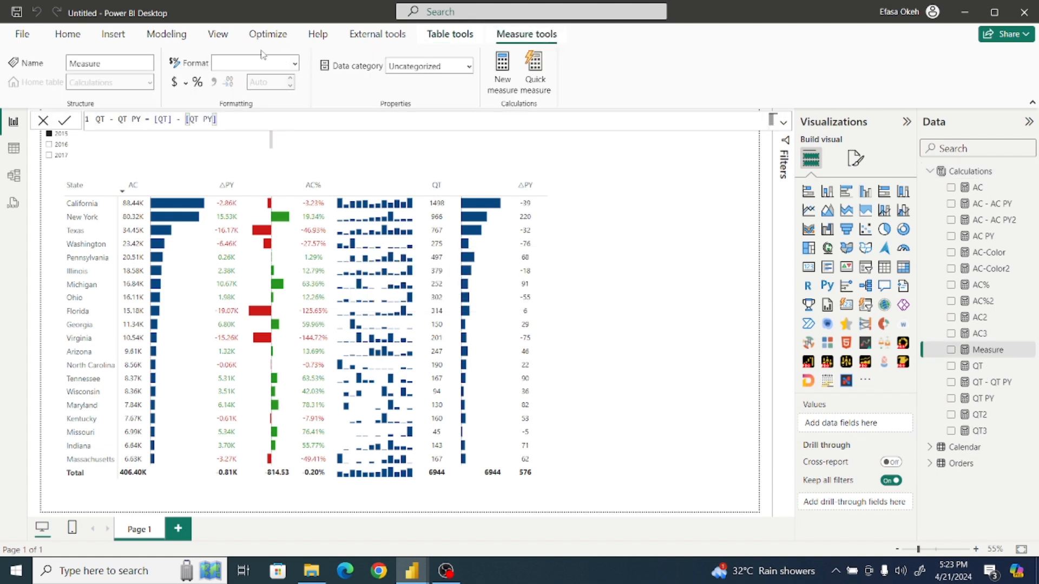
pyautogui.click(142, 119)
pyautogui.write('2')
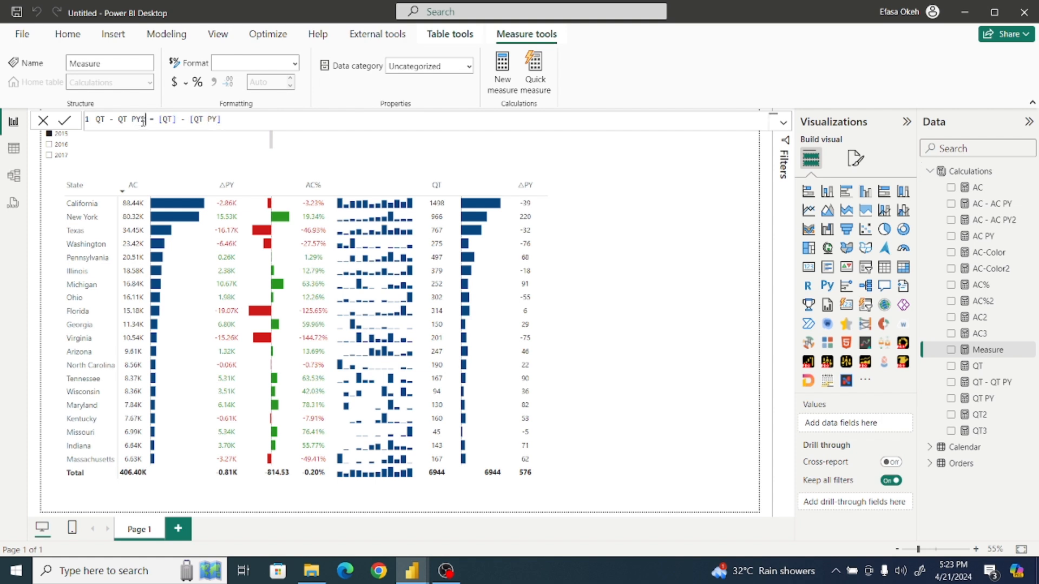
pyautogui.click(65, 120)
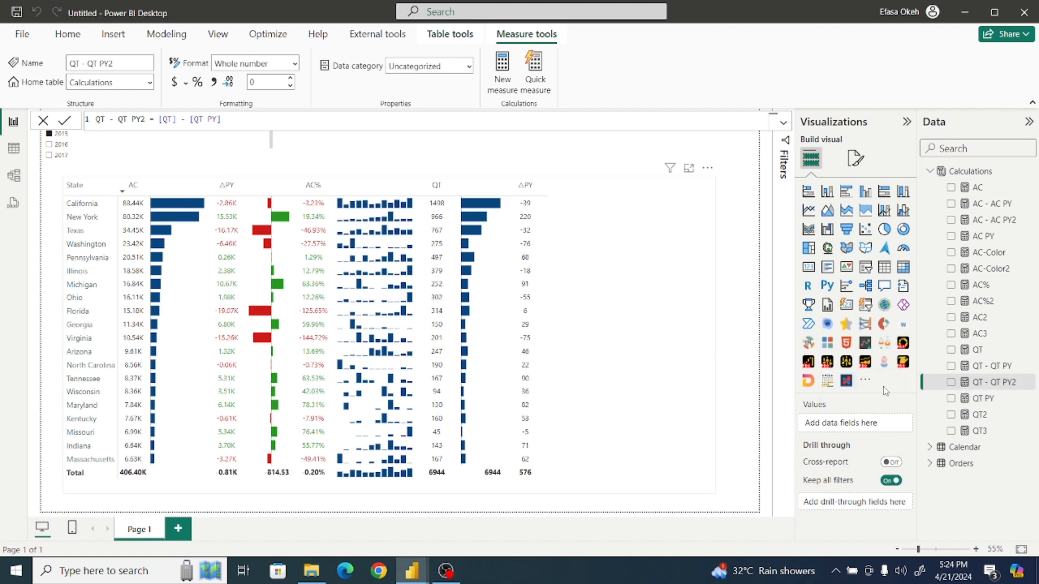
# Step: Add the QT - QT PY2 measure to the state matrix and turn on data bars for that column
pyautogui.click(951, 383)
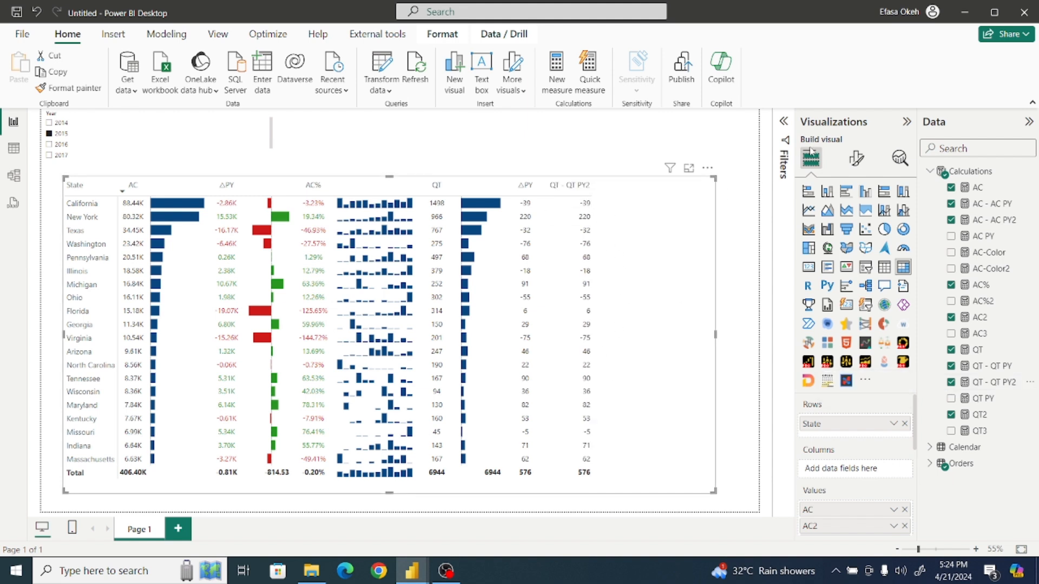
pyautogui.click(855, 162)
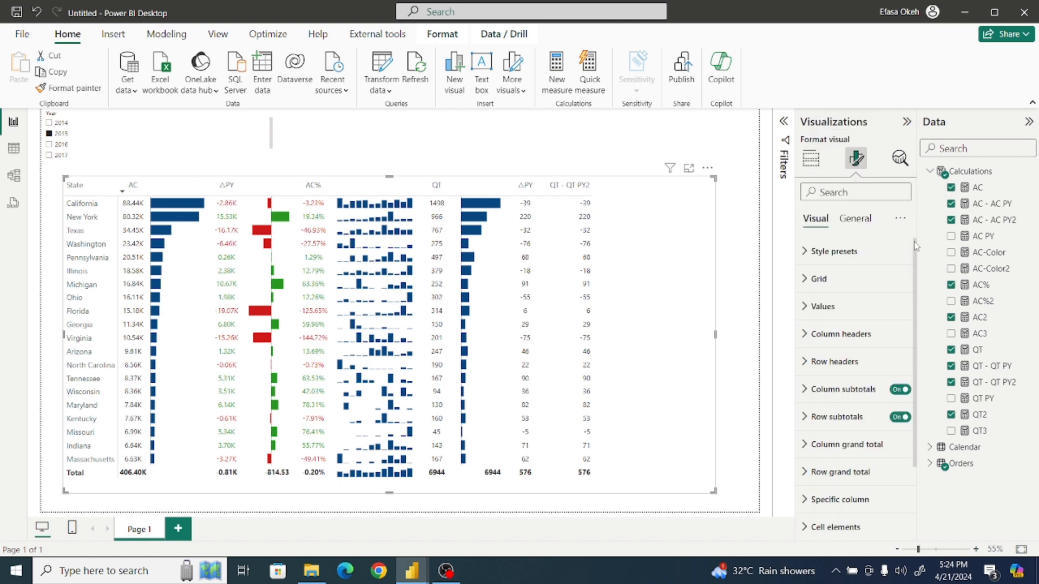
pyautogui.scroll(-1, 918, 300)
pyautogui.scroll(-1, 919, 299)
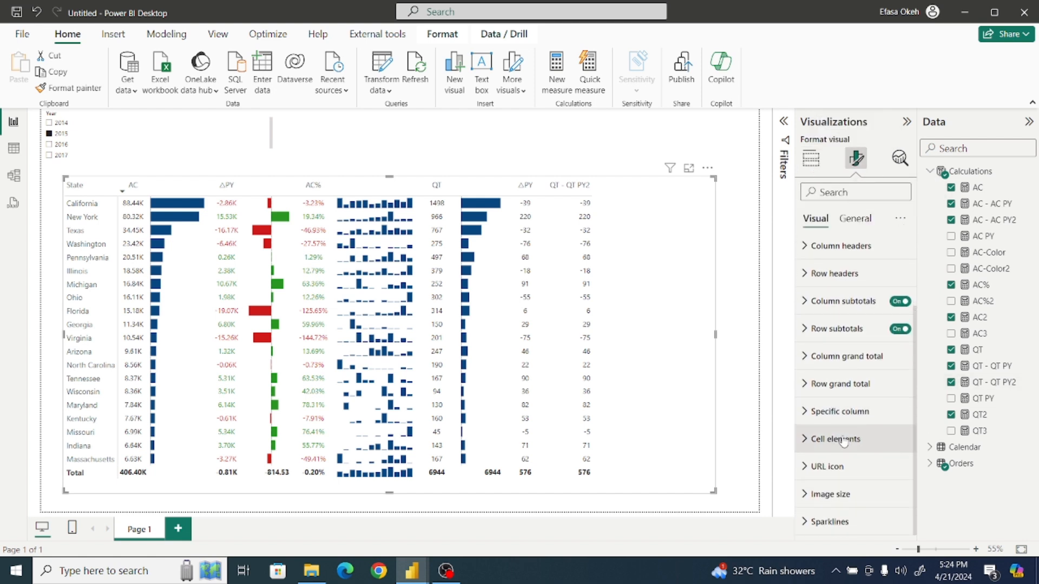
pyautogui.click(901, 428)
pyautogui.scroll(-5, 914, 388)
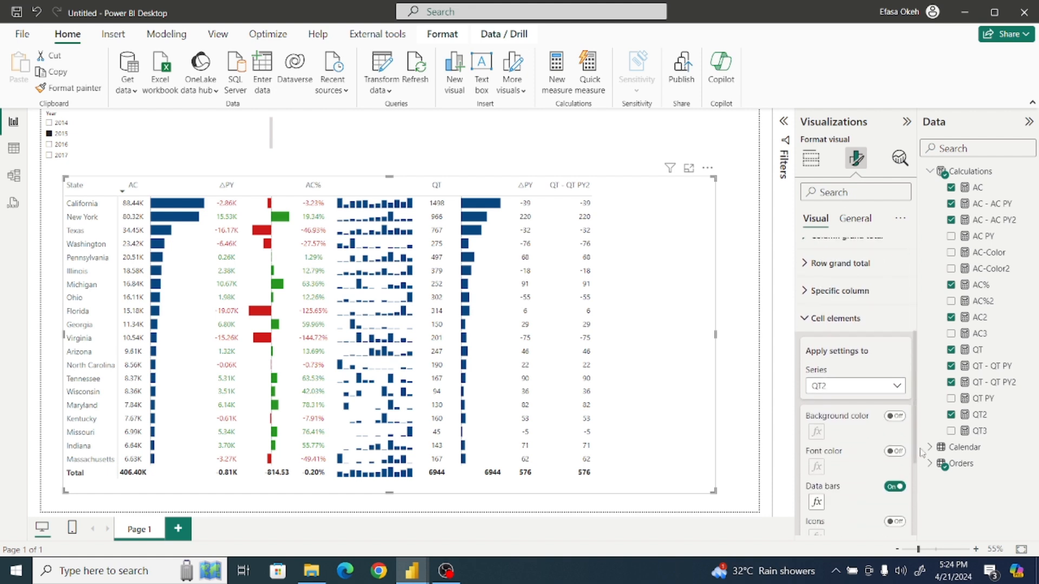
pyautogui.click(833, 312)
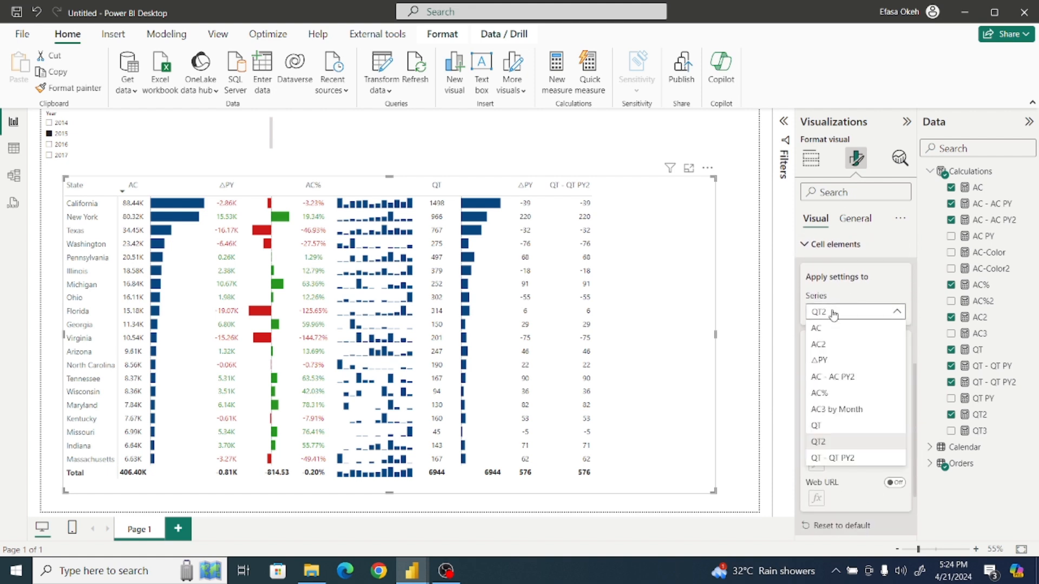
pyautogui.click(832, 463)
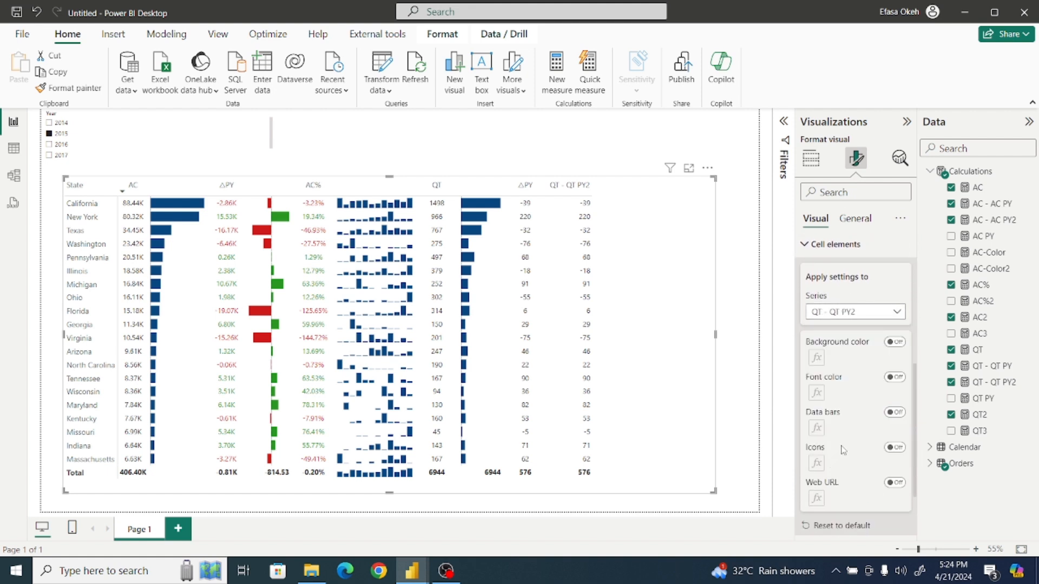
pyautogui.click(896, 414)
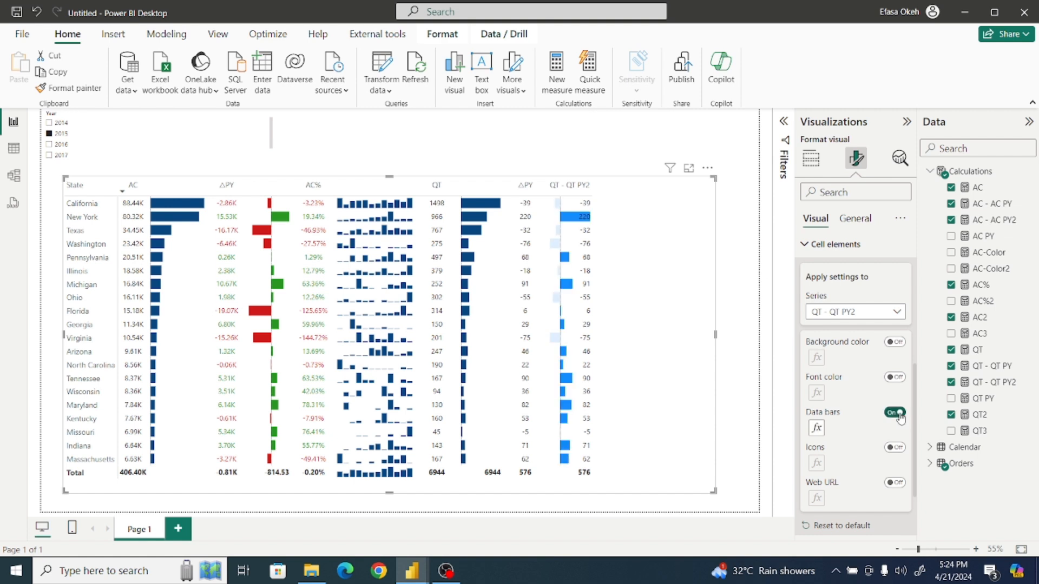
# Step: Set the QT - QT PY2 data bars to show bars only, with positive bars in #299821
pyautogui.click(817, 428)
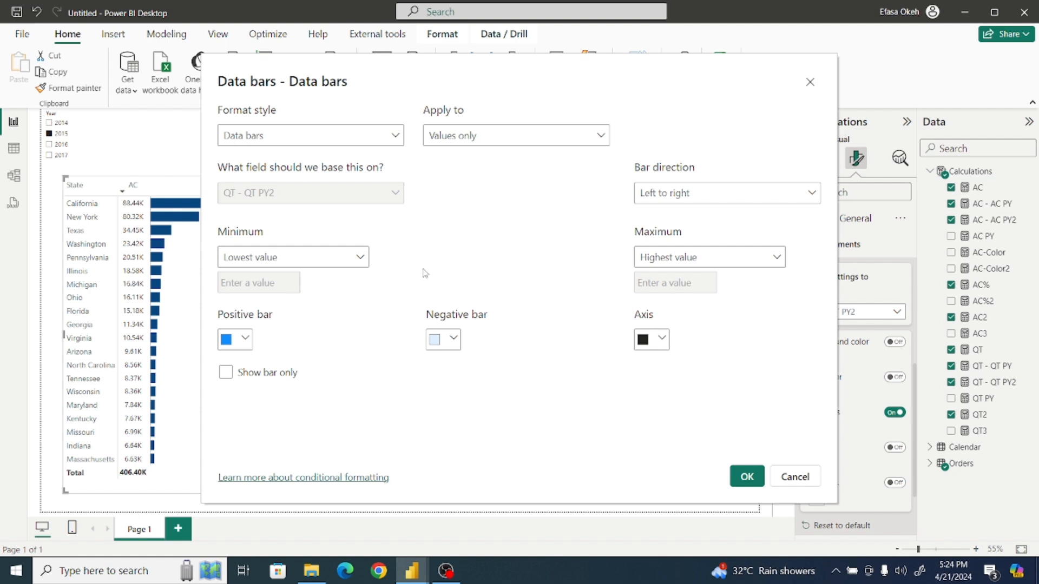
pyautogui.click(227, 374)
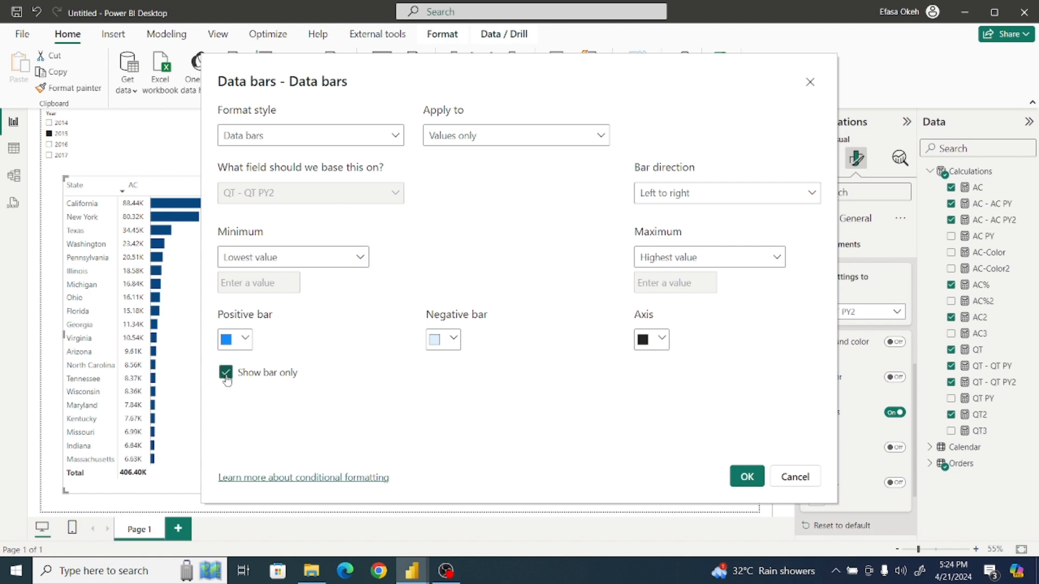
pyautogui.click(244, 340)
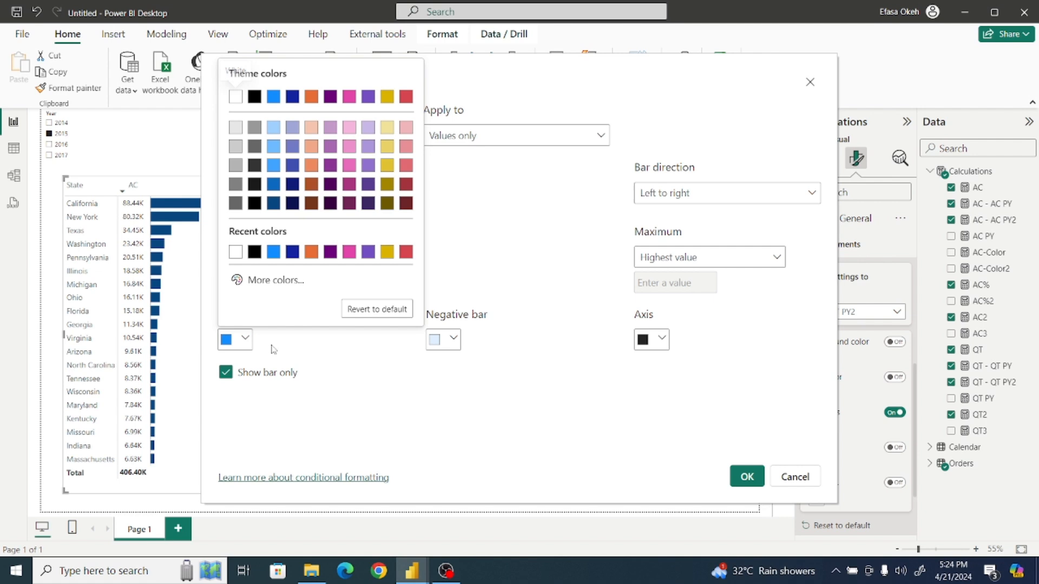
pyautogui.click(277, 281)
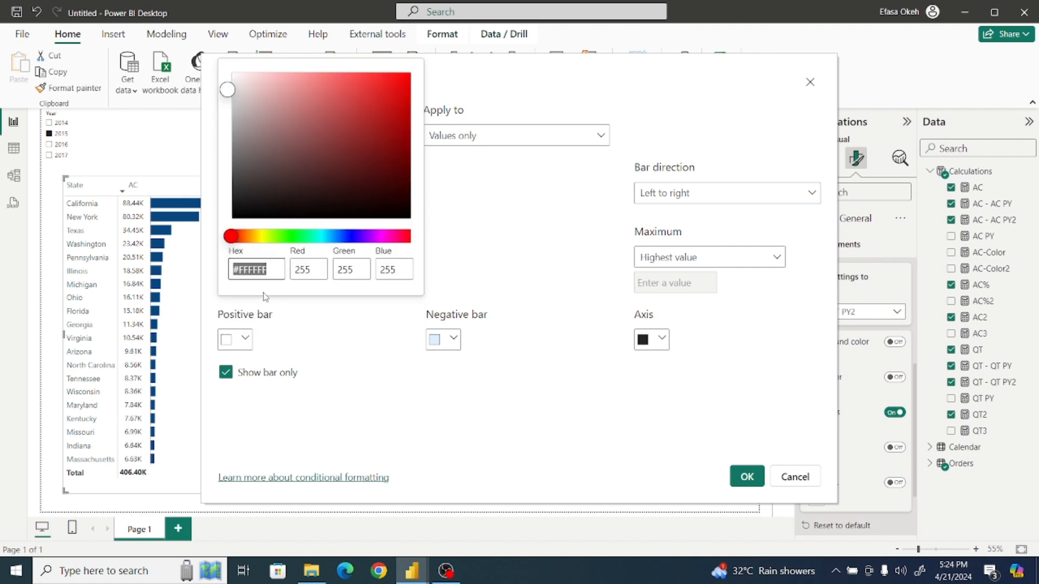
pyautogui.click(275, 270)
pyautogui.press('BackSpace')
pyautogui.press('BackSpace')
pyautogui.write('299821')
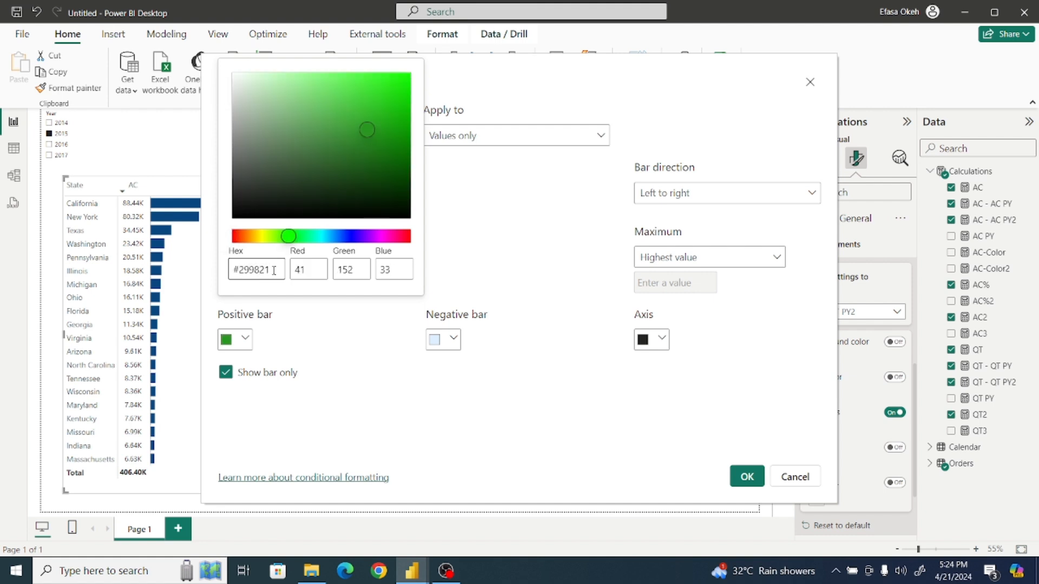
pyautogui.click(356, 369)
# Step: Color the negative QT - QT PY2 data bars #CF1A1A and apply the data bar settings
pyautogui.click(449, 340)
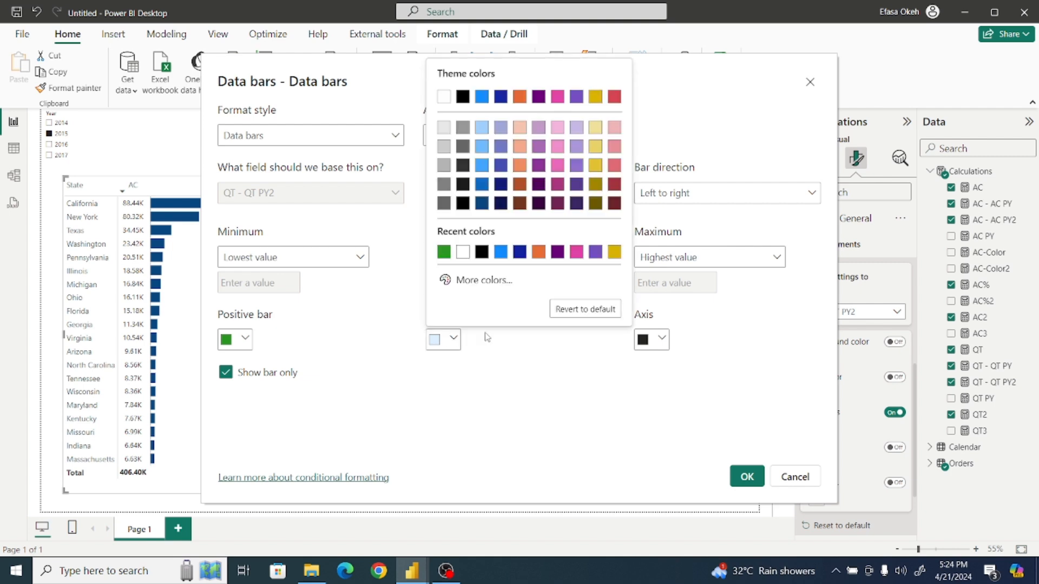
pyautogui.click(484, 280)
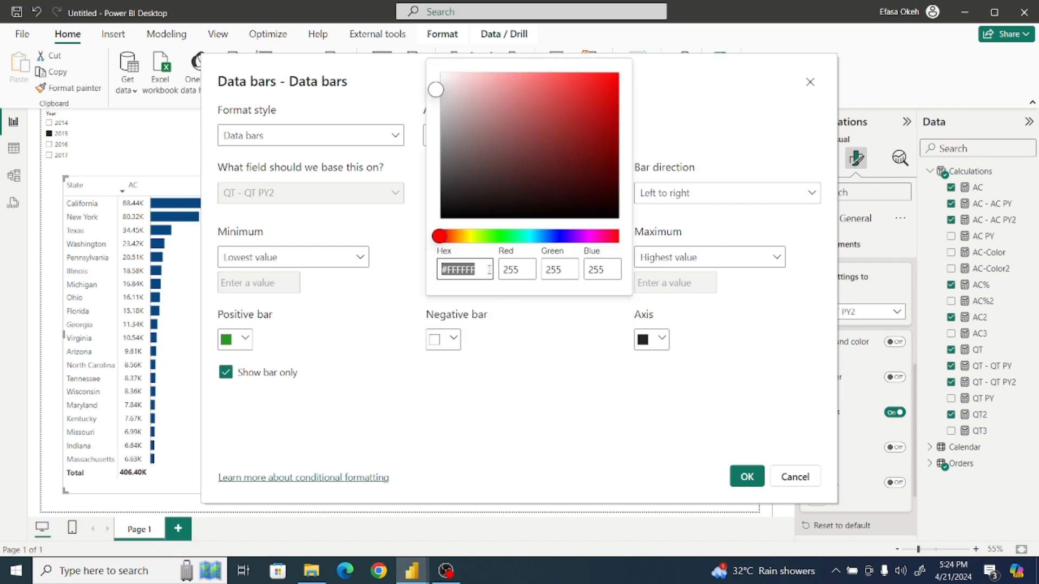
pyautogui.click(489, 269)
pyautogui.write('CF1A1A')
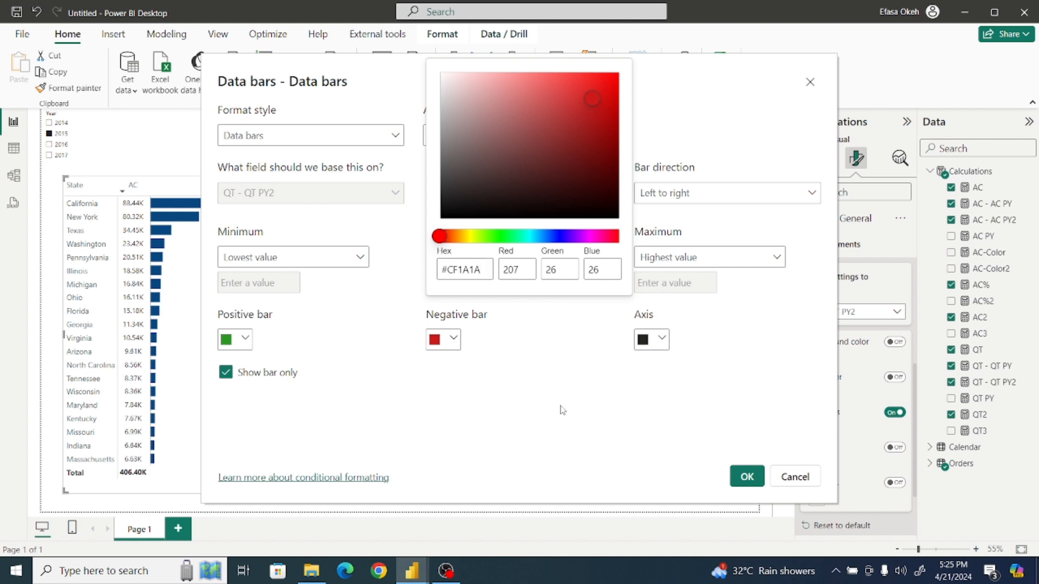
pyautogui.click(560, 407)
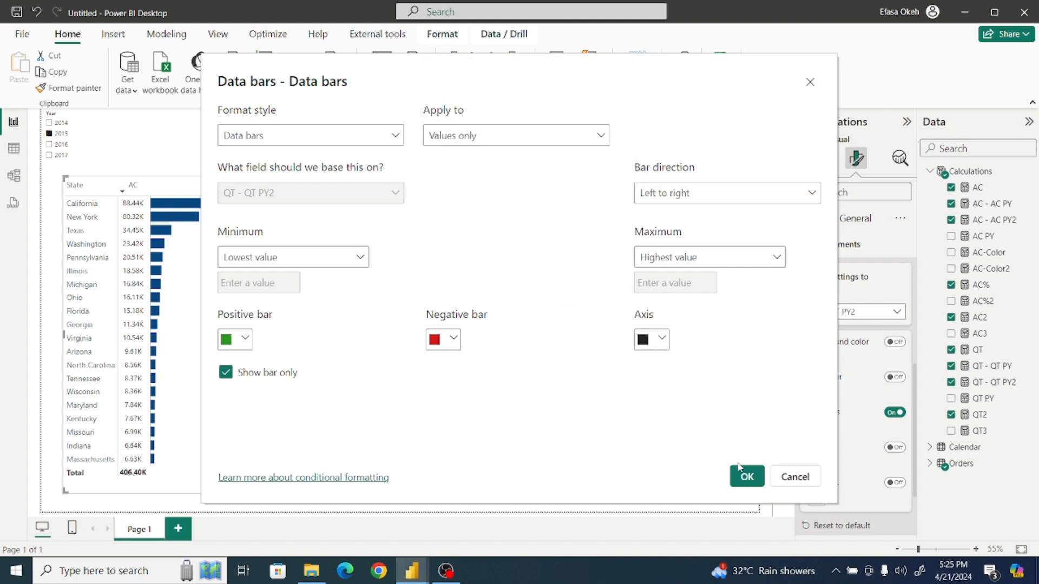
pyautogui.click(748, 476)
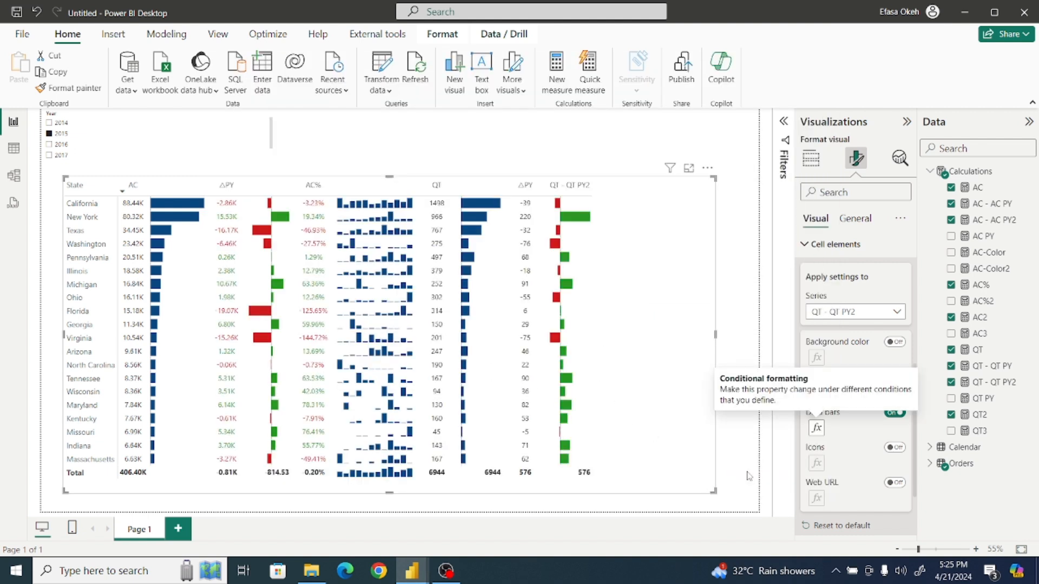
# Step: Select QT - QT PY2 in the specific column settings and restrict its formatting to the header only
pyautogui.click(816, 249)
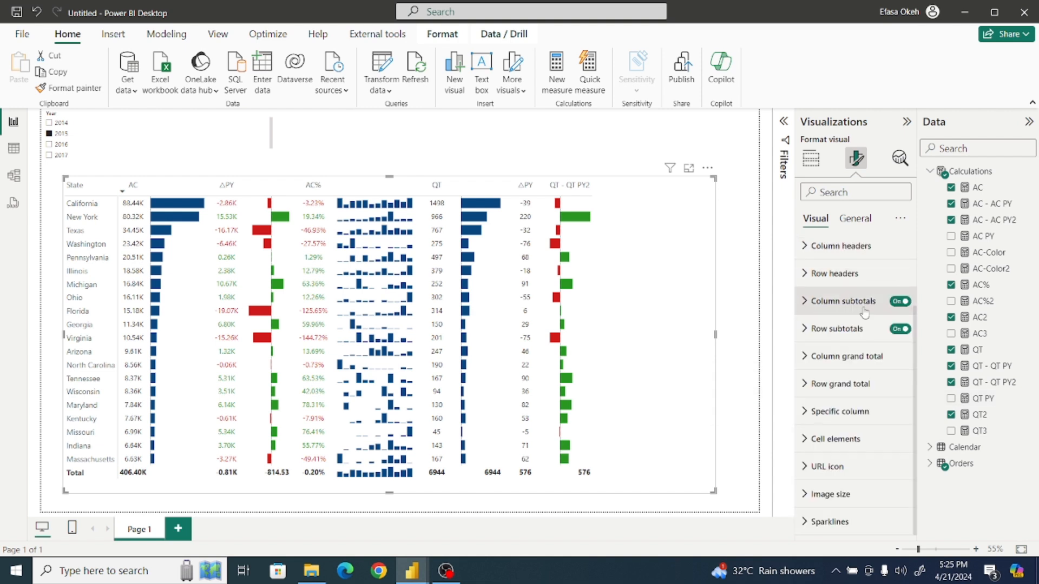
pyautogui.click(817, 410)
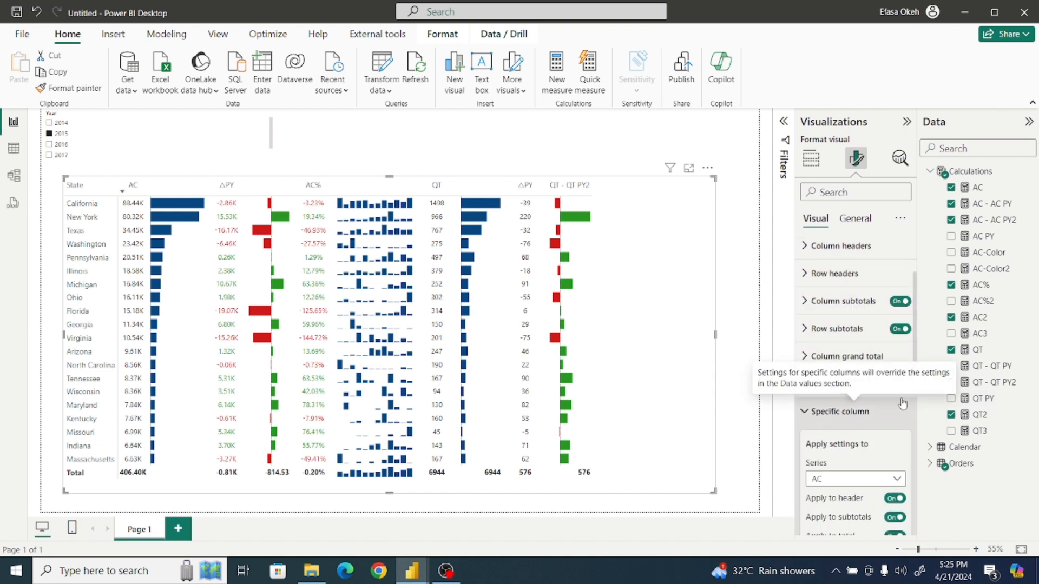
pyautogui.scroll(-3, 916, 345)
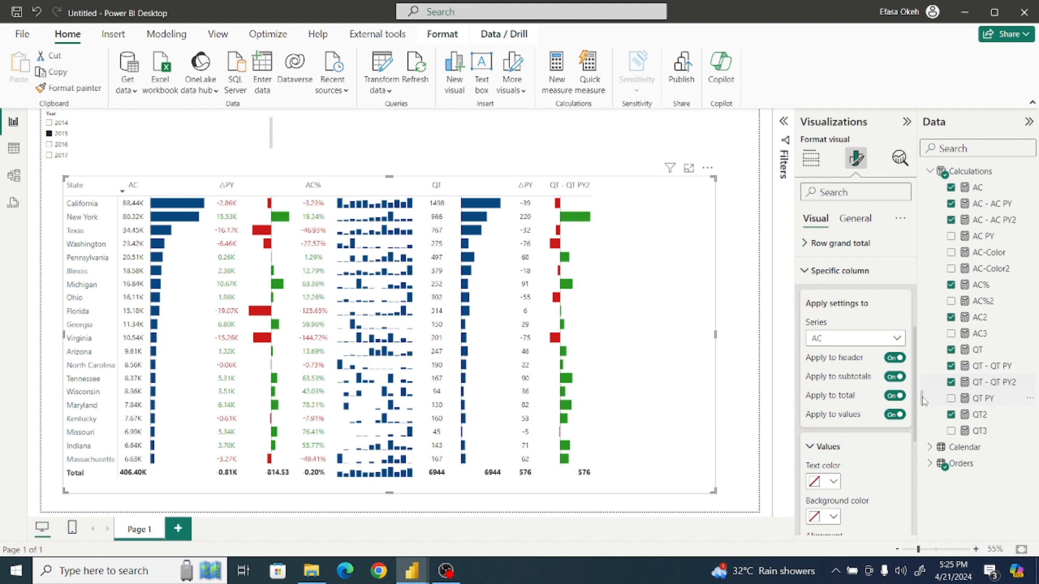
pyautogui.click(842, 330)
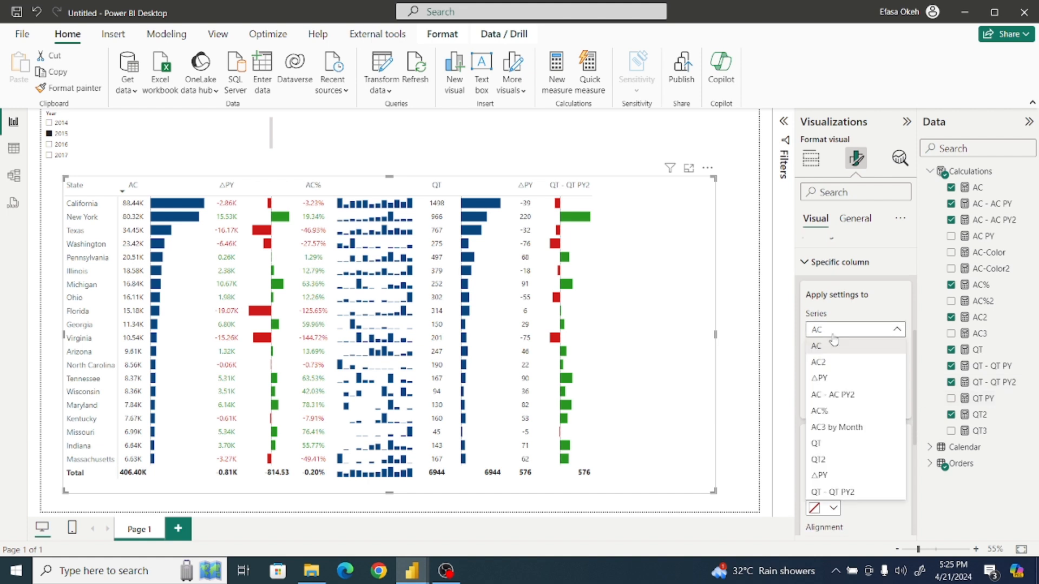
pyautogui.click(852, 494)
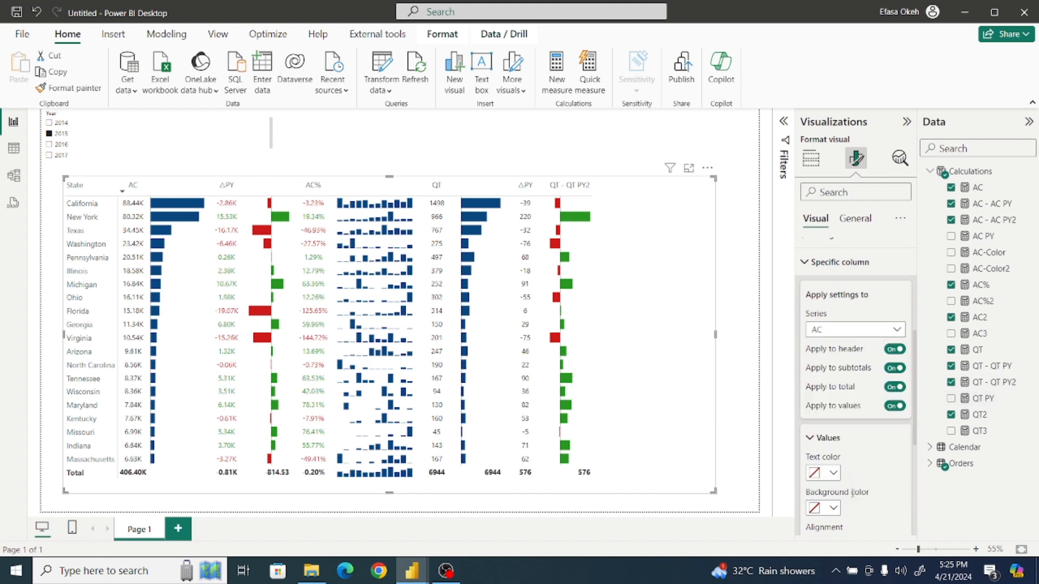
pyautogui.click(895, 408)
pyautogui.click(895, 369)
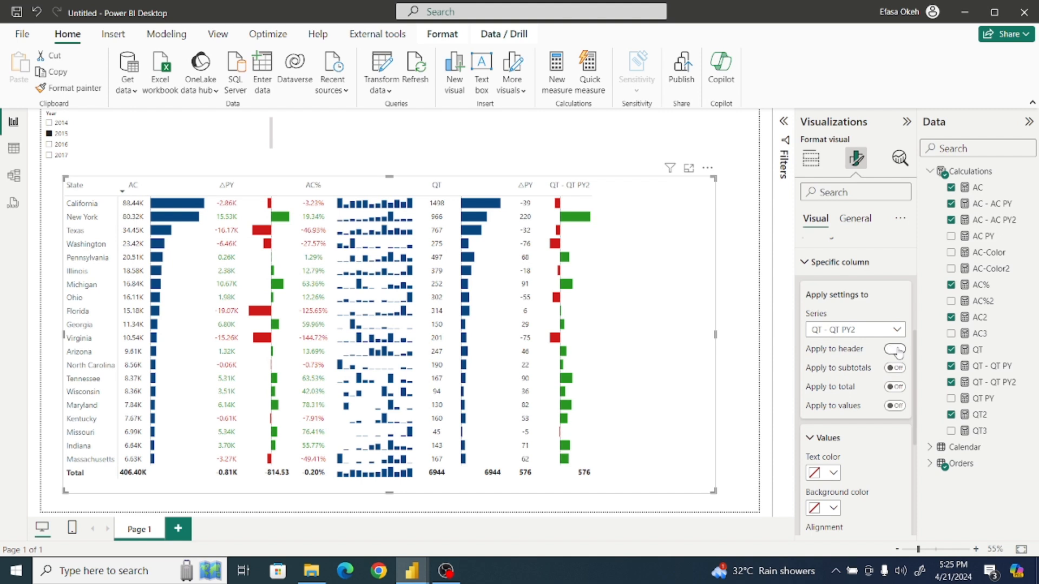
pyautogui.click(897, 350)
# Step: Set the QT - QT PY2 header's text color to white and deselect the matrix
pyautogui.scroll(-3, 916, 360)
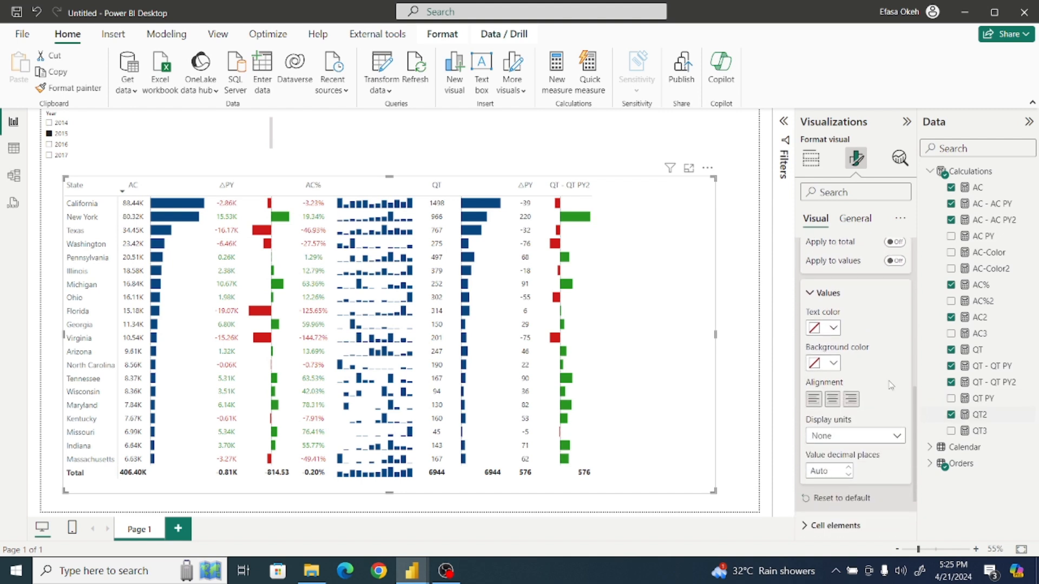
pyautogui.click(834, 328)
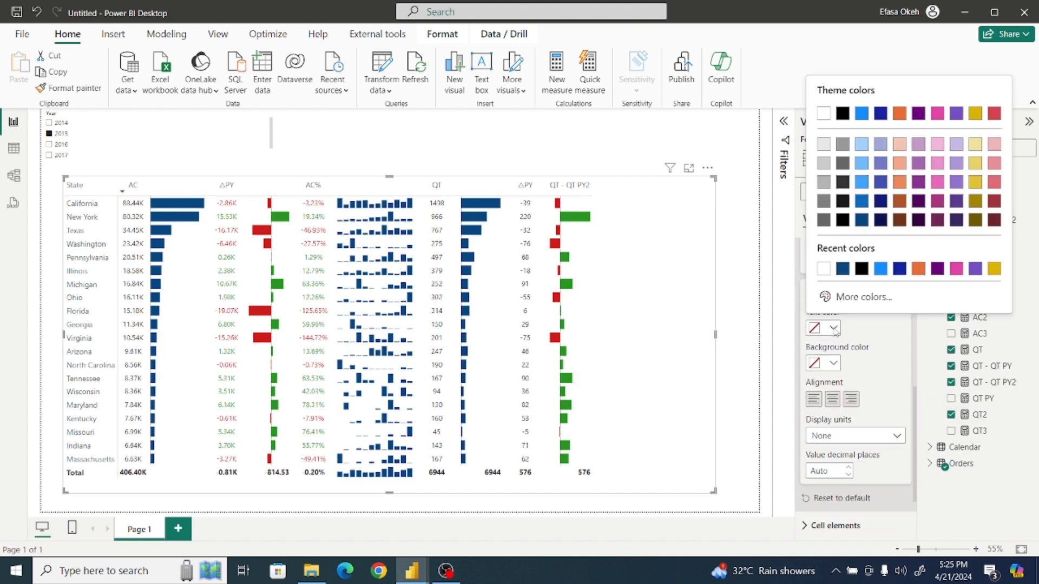
pyautogui.click(824, 270)
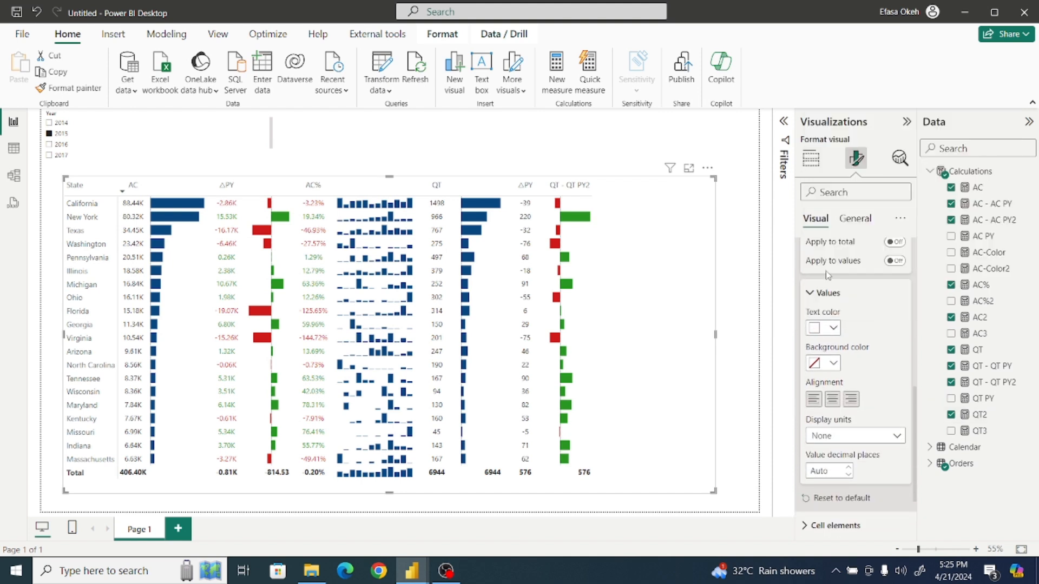
pyautogui.click(601, 139)
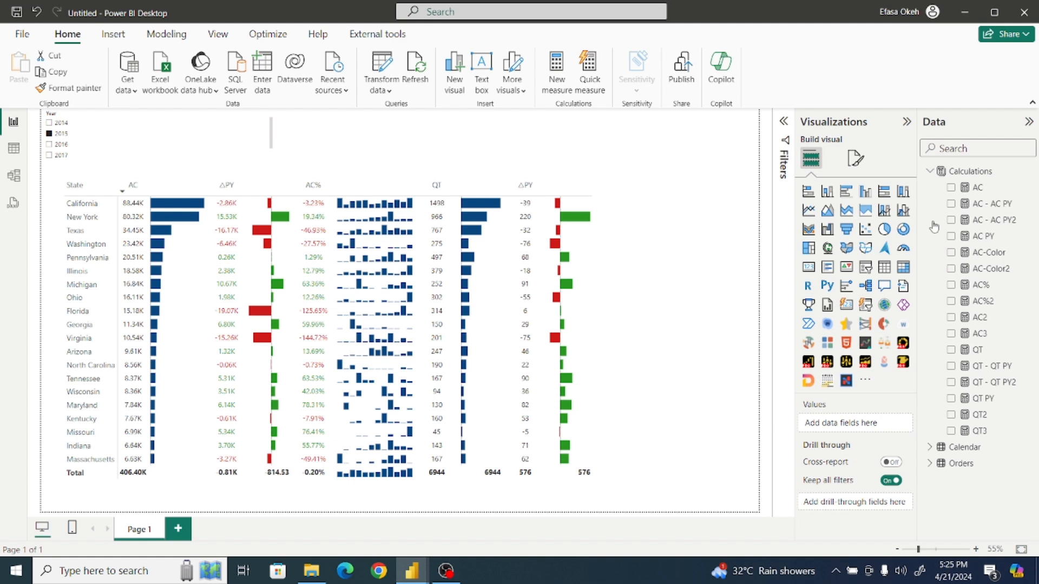
# Step: Check the AC% measure's formula as a reference and create a new measure in the Calculations table
pyautogui.click(985, 287)
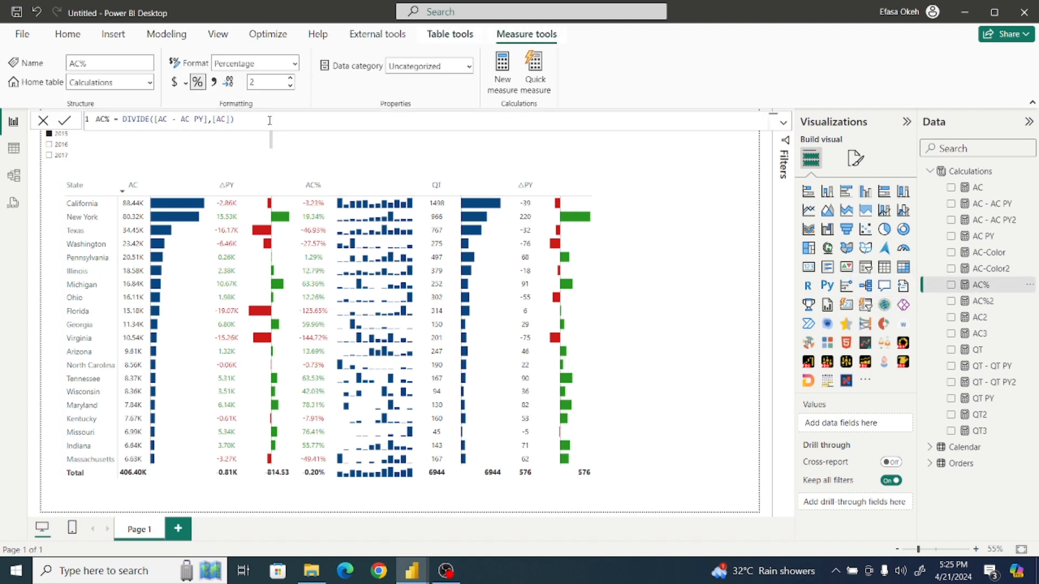
pyautogui.click(729, 180)
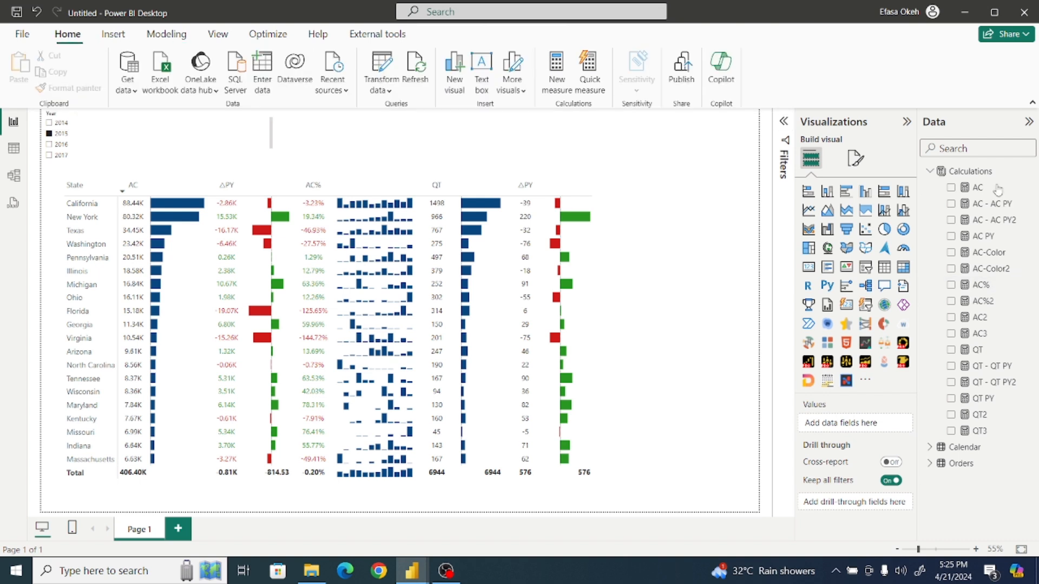
pyautogui.click(971, 172)
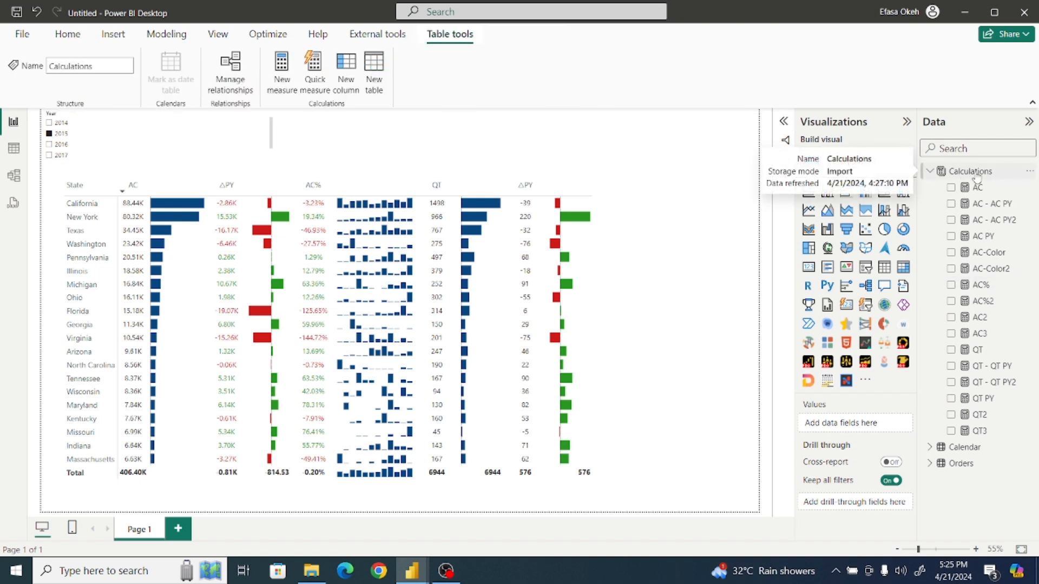
pyautogui.click(282, 68)
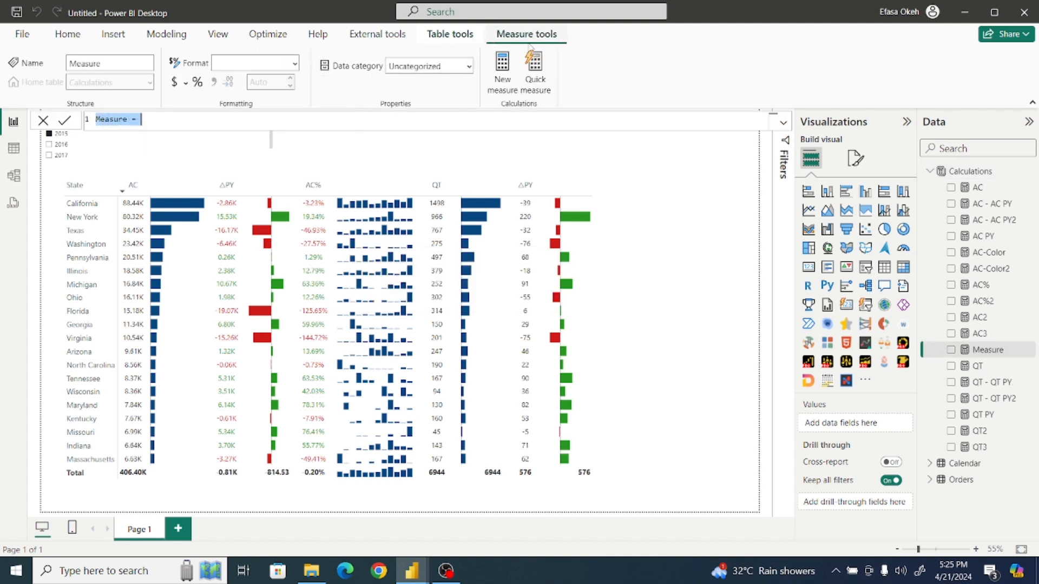
# Step: Define the new measure as QT% = DIVIDE([QT - QT PY],[QT]) and format it as a percentage
pyautogui.write('qt')
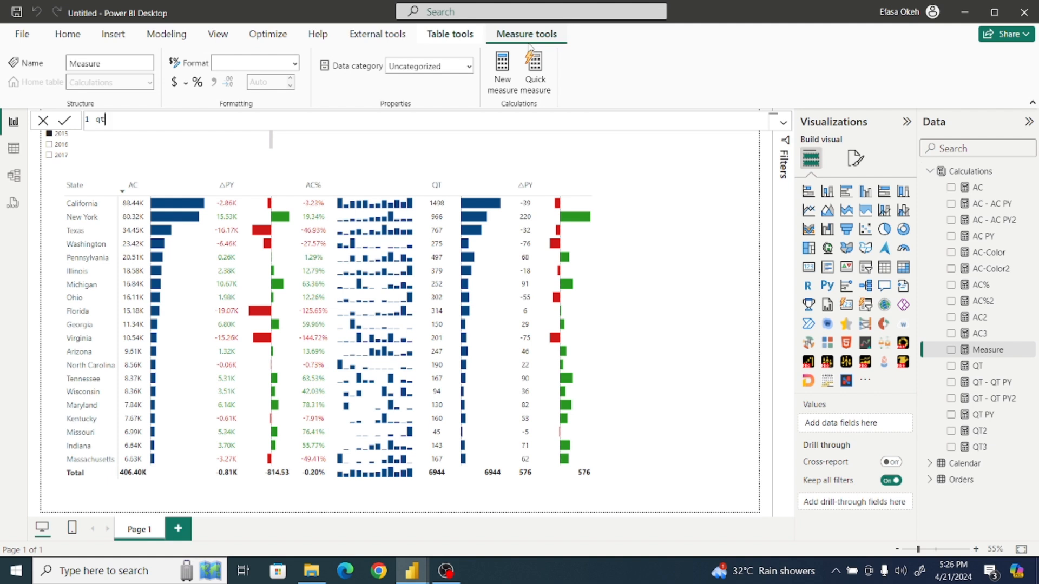
pyautogui.write('%')
pyautogui.press('BackSpace')
pyautogui.write('% = DIVI')
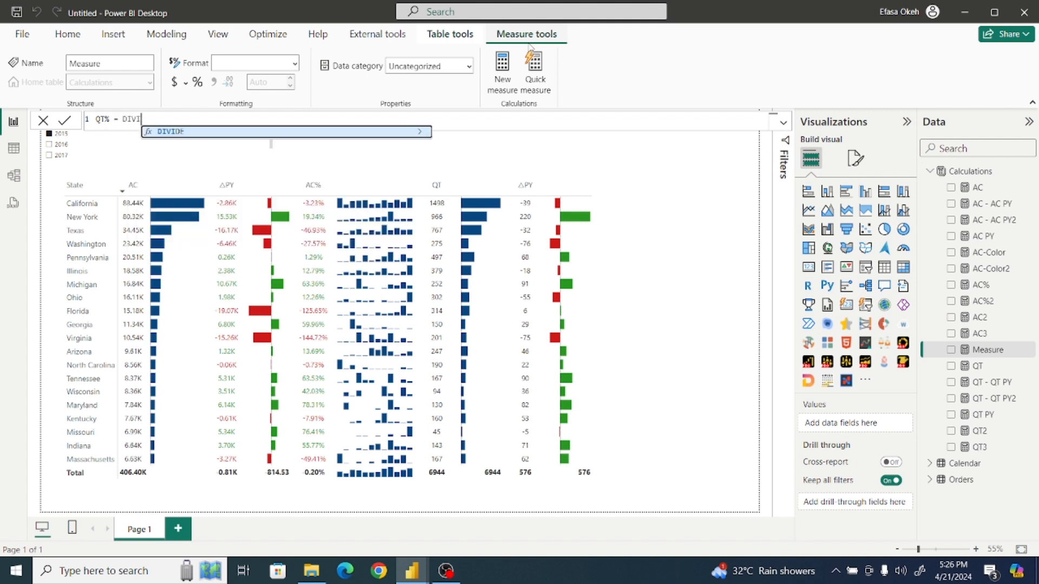
pyautogui.click(308, 131)
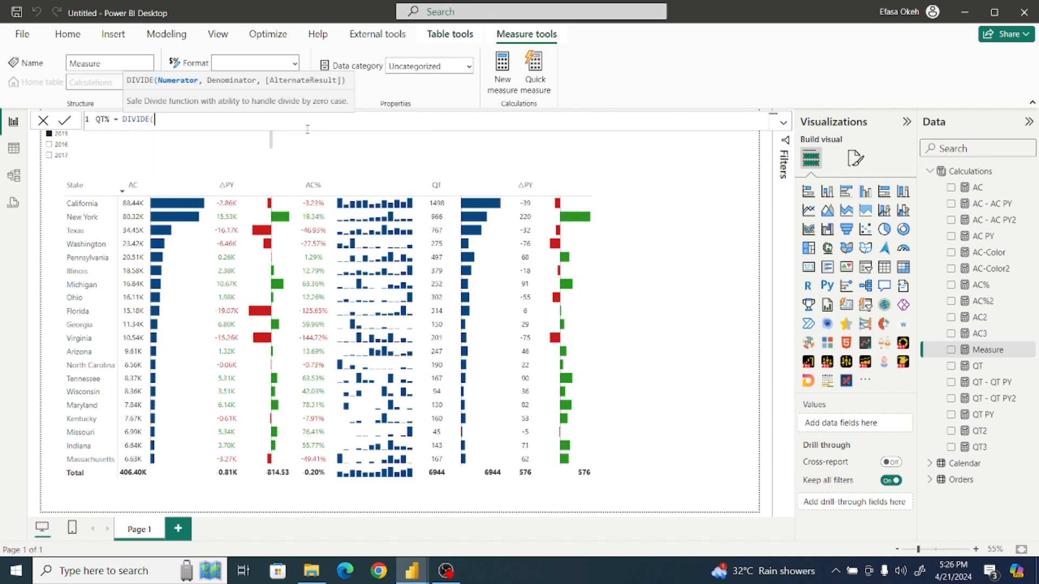
pyautogui.write('Q')
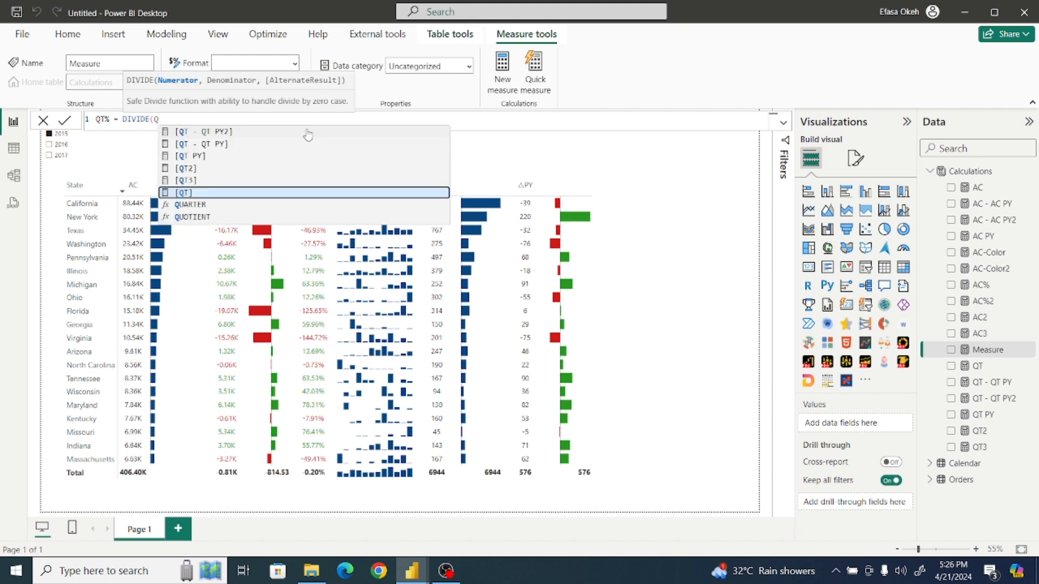
pyautogui.write('T')
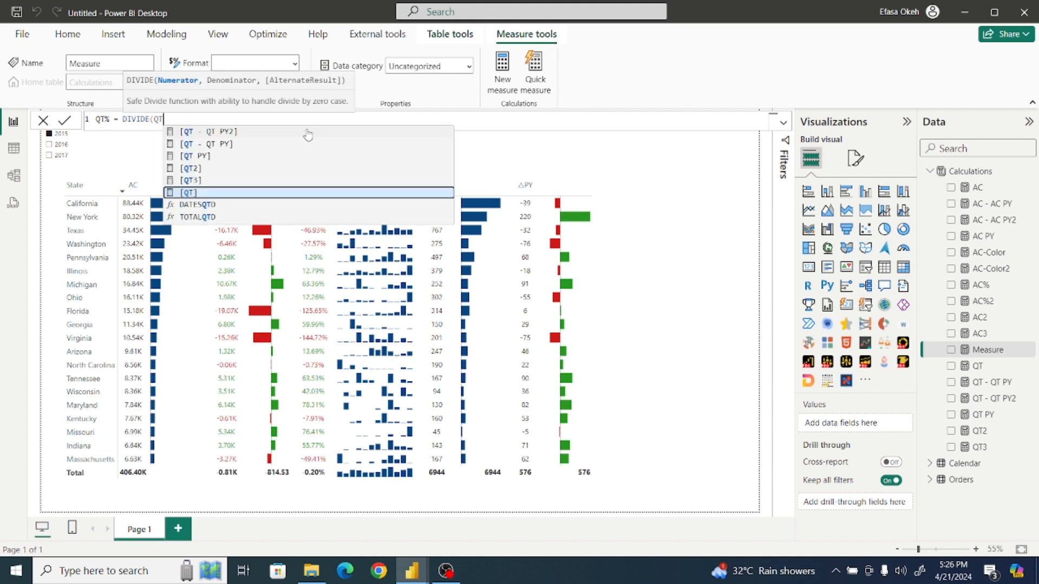
pyautogui.click(220, 145)
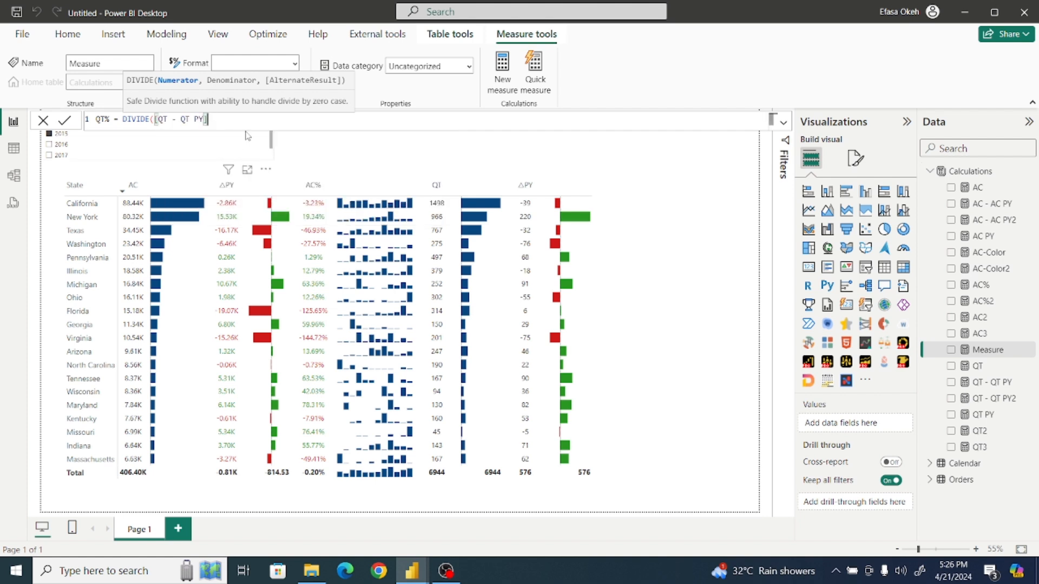
pyautogui.write(',QT')
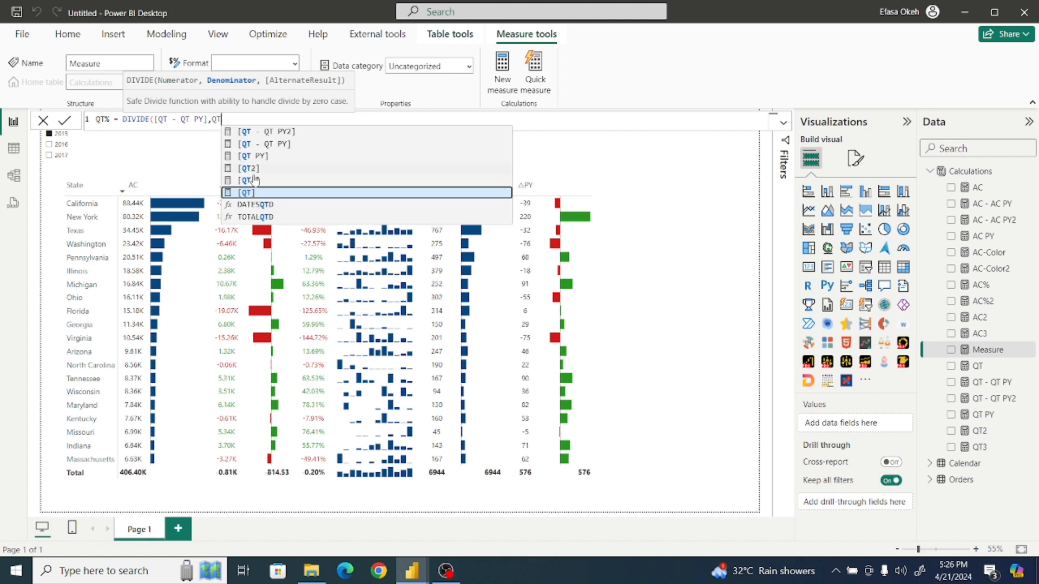
pyautogui.click(243, 195)
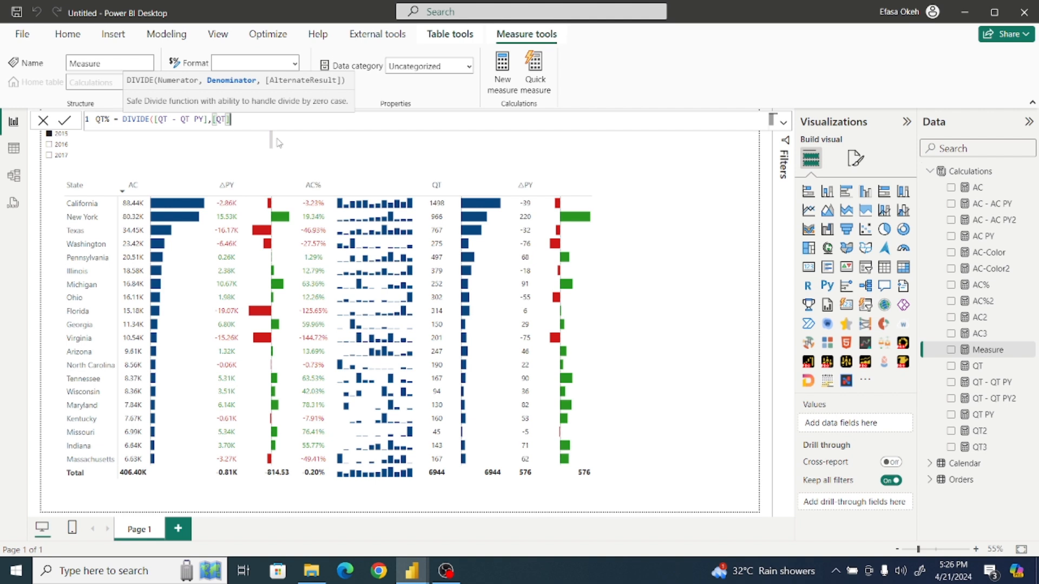
pyautogui.write(')')
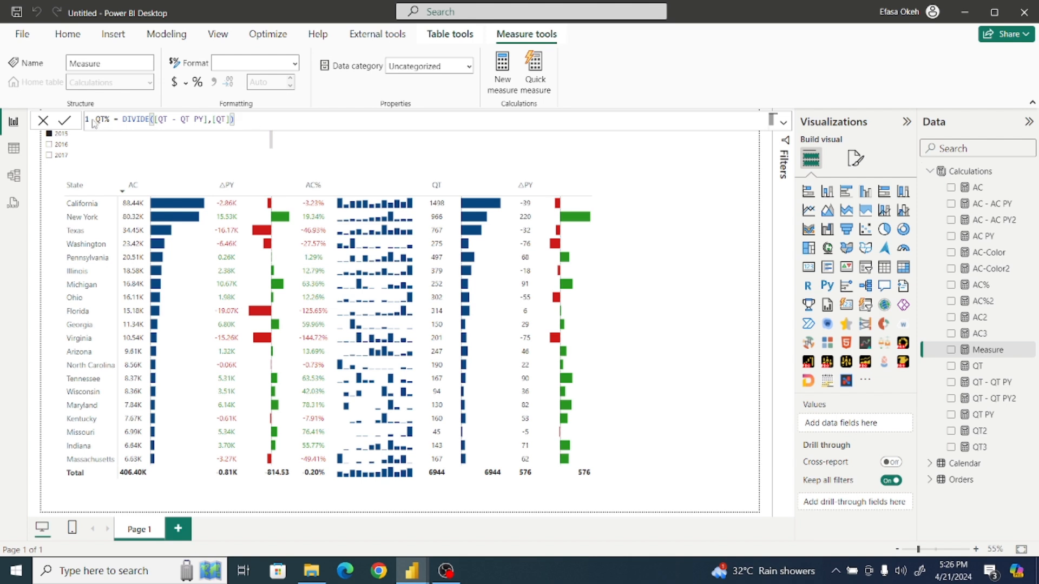
pyautogui.click(63, 121)
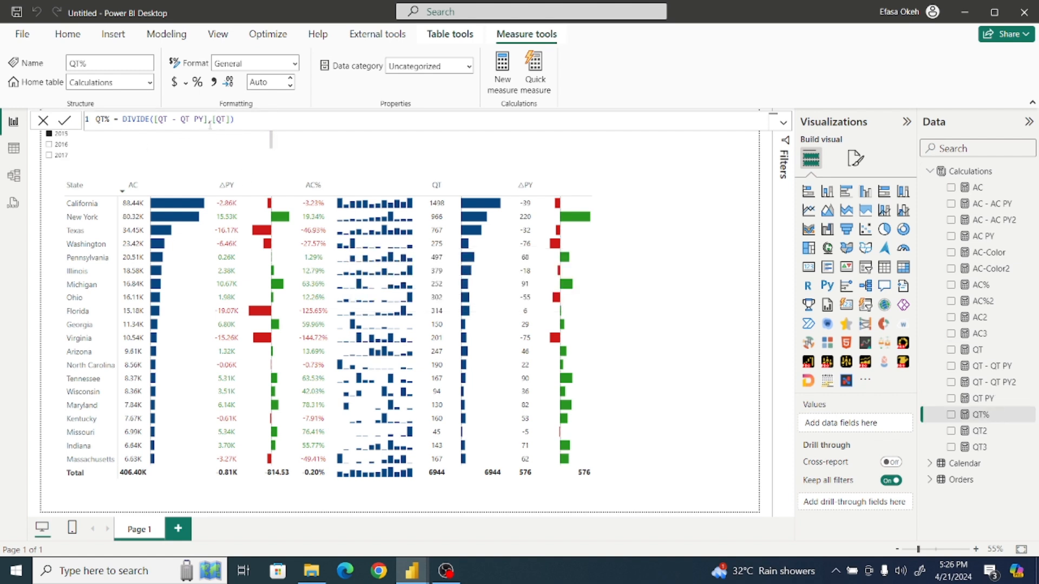
pyautogui.click(196, 82)
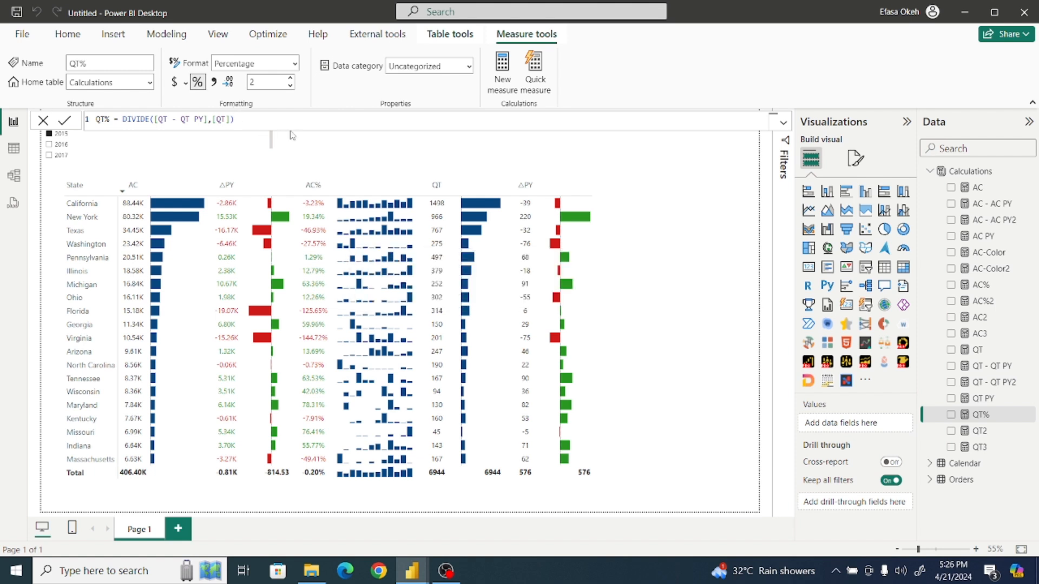
pyautogui.moveTo(251, 120); pyautogui.dragTo(88, 125)
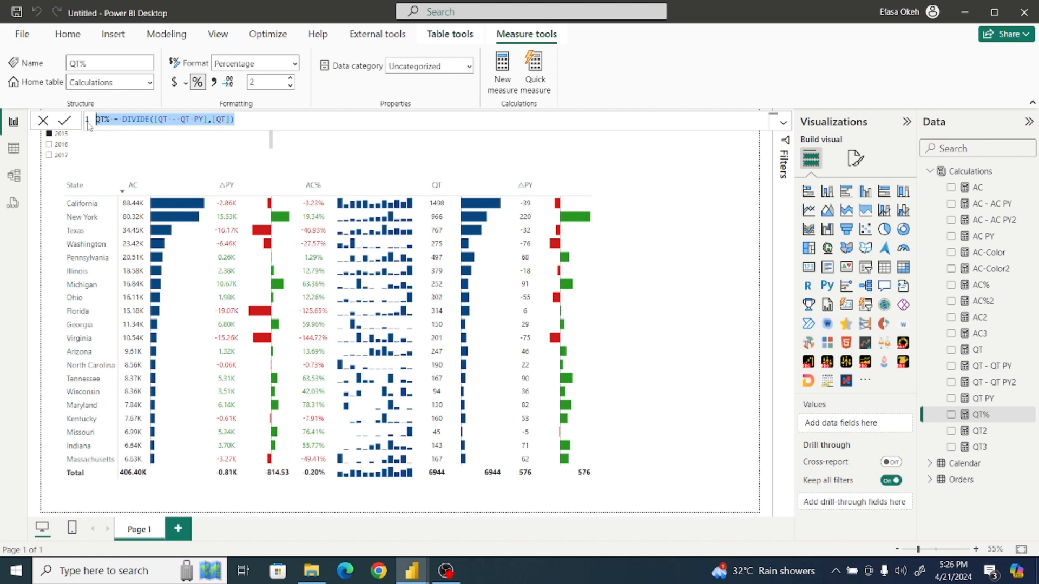
# Step: Add the QT% measure to the state matrix and widen its column slightly
pyautogui.click(714, 267)
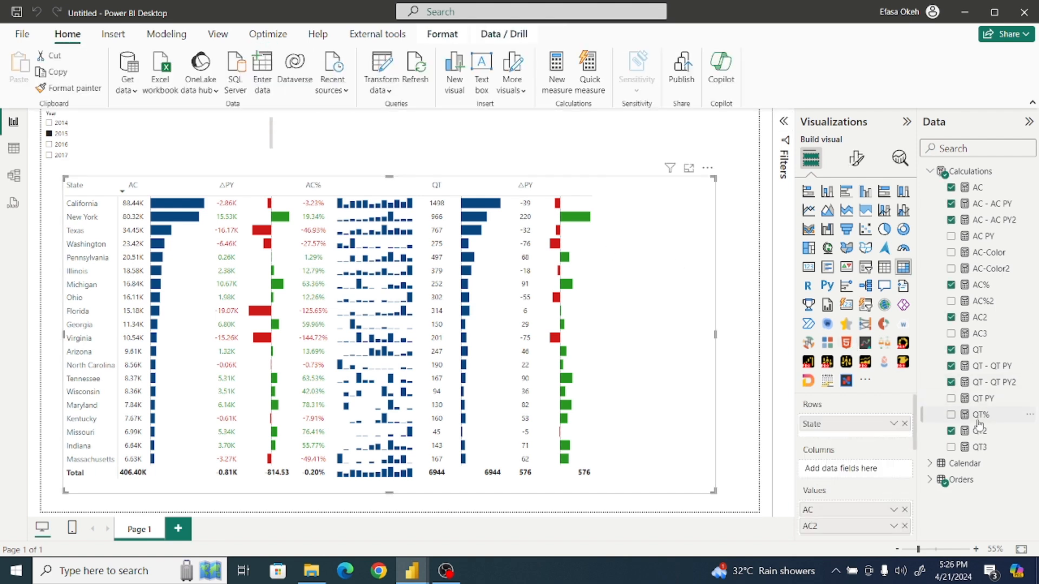
pyautogui.click(951, 415)
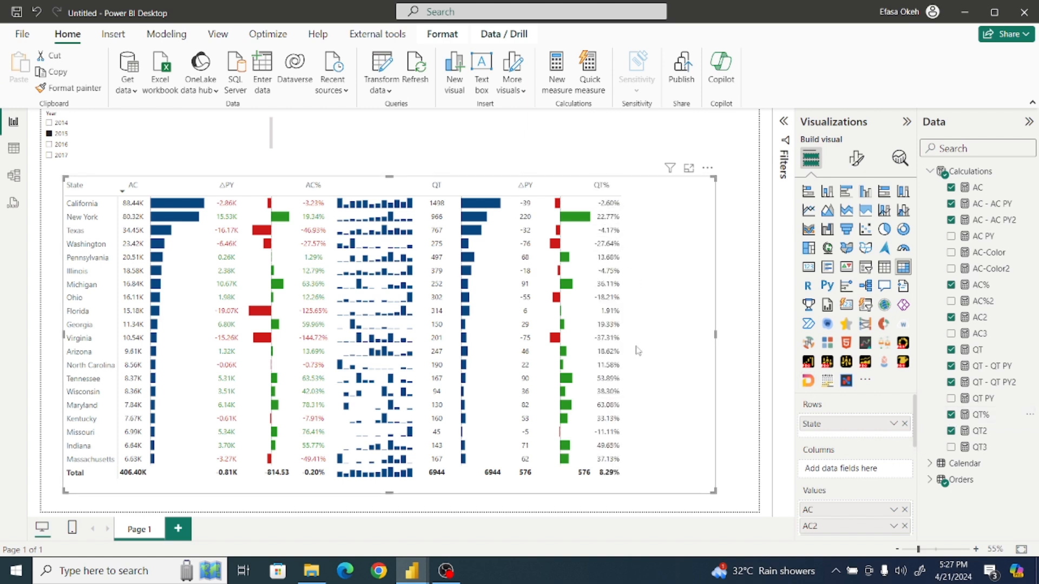
pyautogui.moveTo(620, 184); pyautogui.dragTo(625, 185)
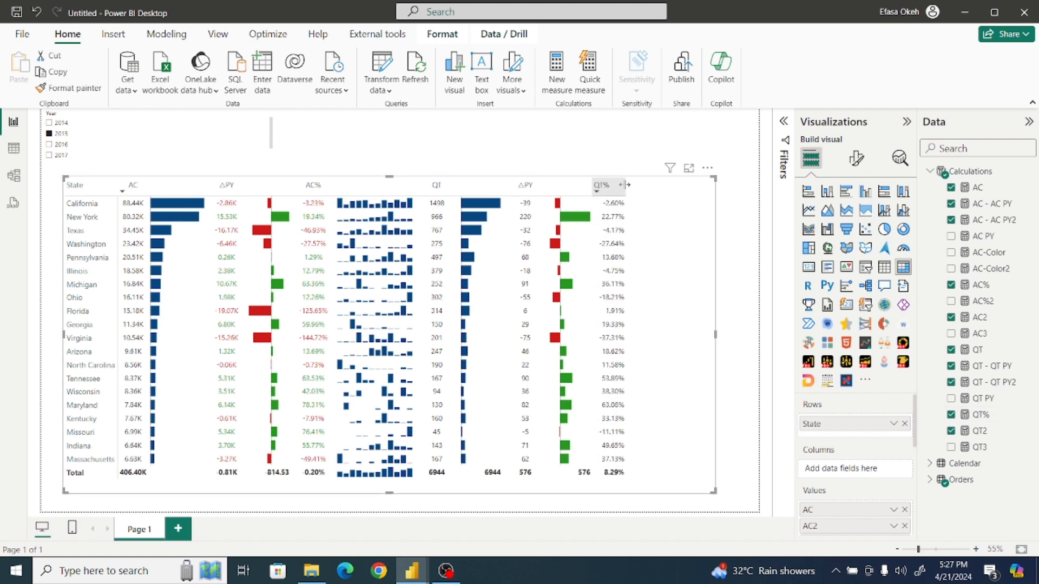
# Step: Center-align the matrix's QT% column, applying the setting to its header, subtotals, total and values, and deselect the matrix
pyautogui.click(858, 163)
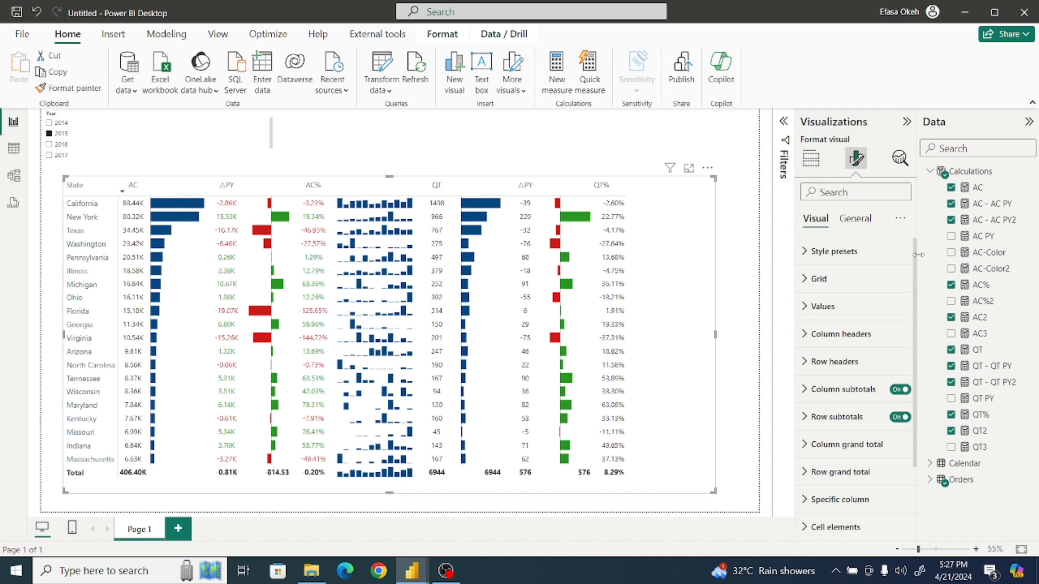
pyautogui.scroll(-3, 920, 304)
pyautogui.scroll(-1, 914, 305)
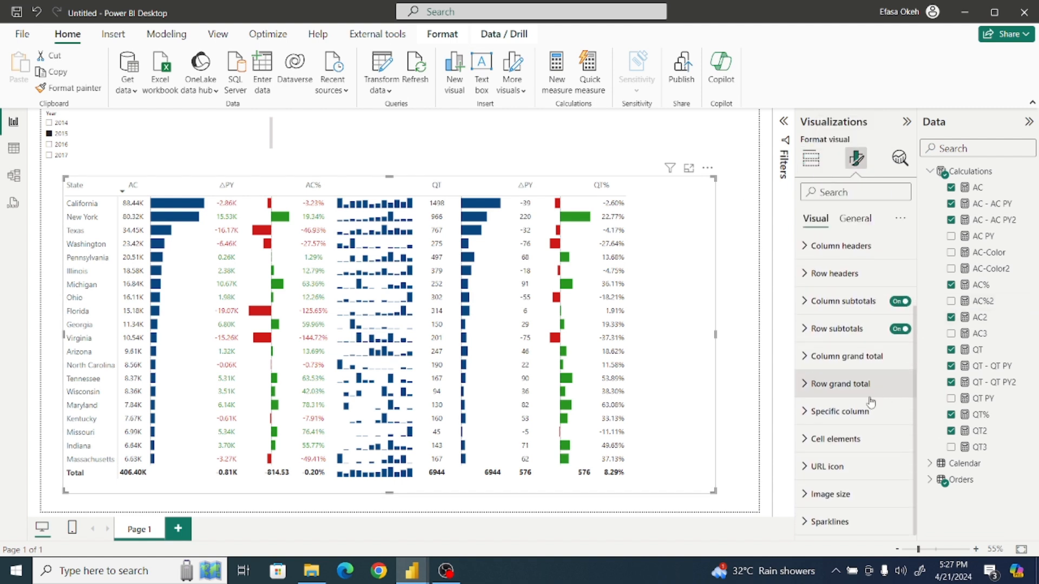
pyautogui.click(898, 411)
pyautogui.scroll(-3, 904, 379)
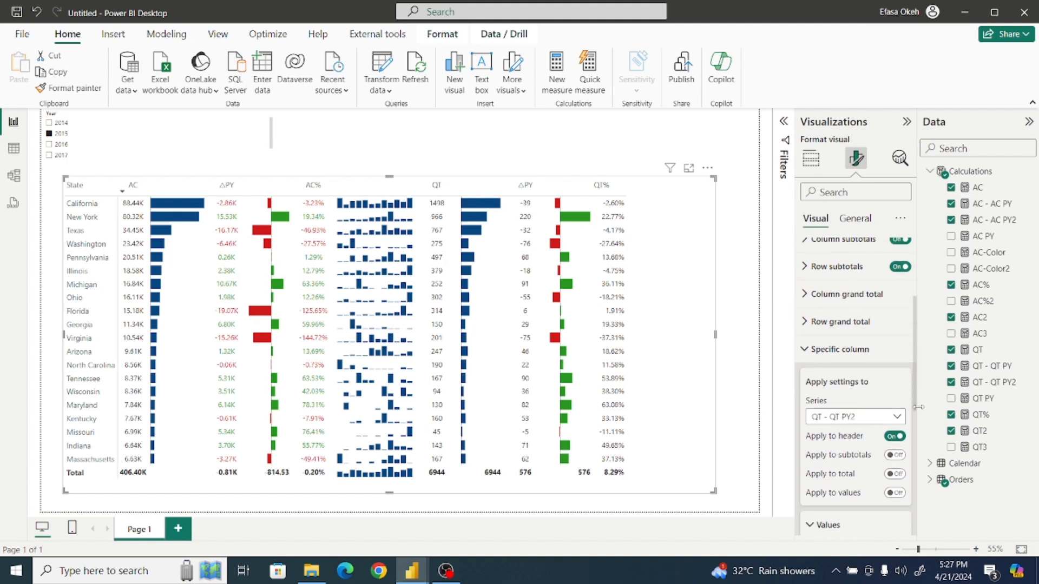
pyautogui.click(846, 310)
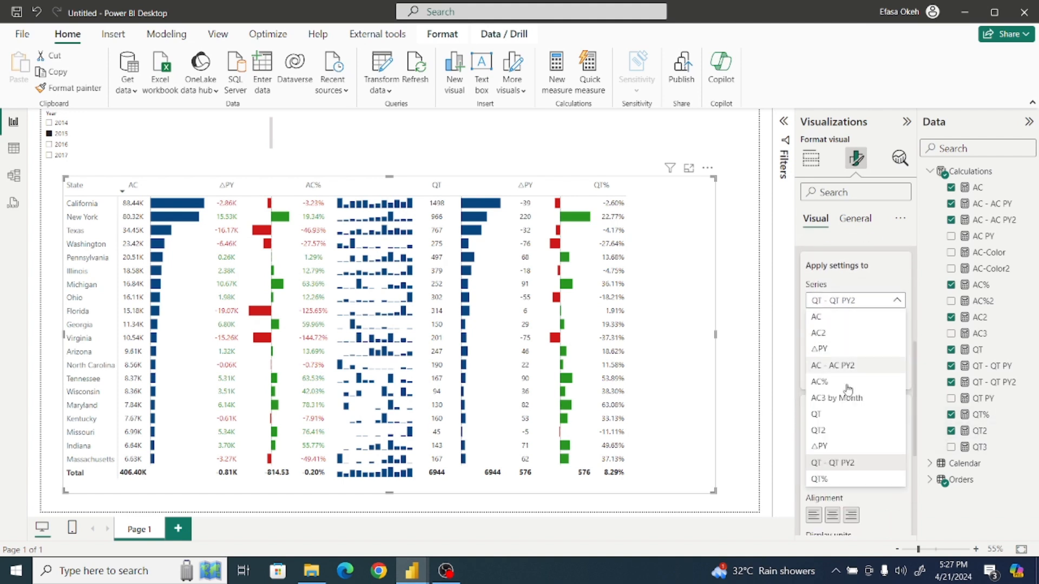
pyautogui.click(847, 483)
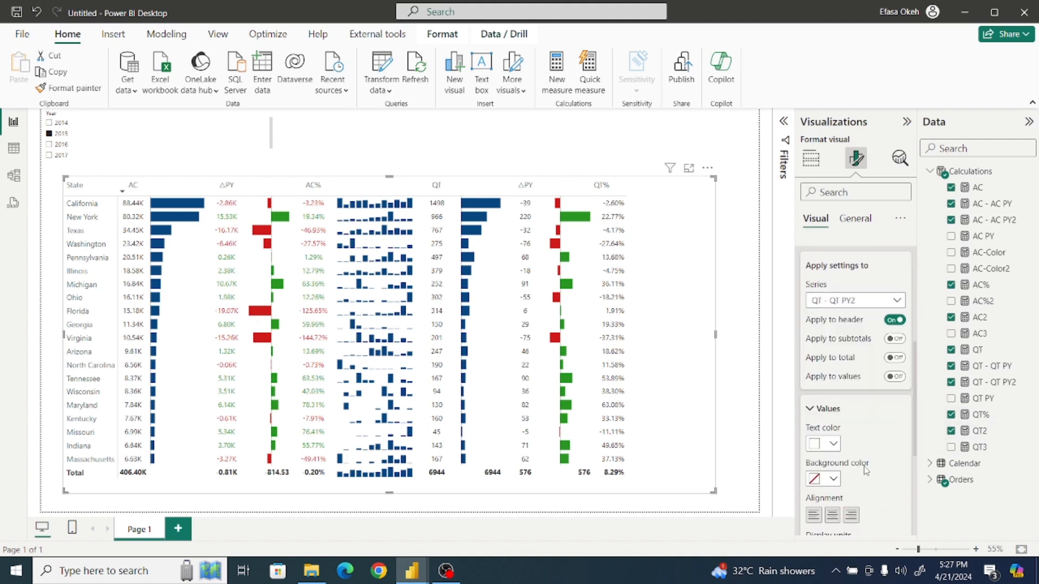
pyautogui.click(894, 319)
pyautogui.click(894, 358)
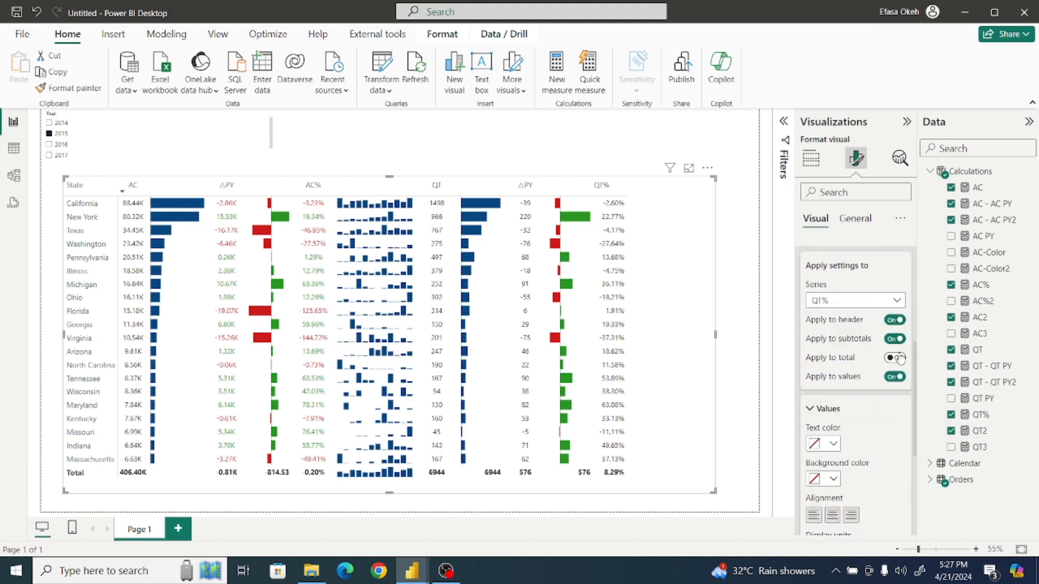
pyautogui.click(833, 516)
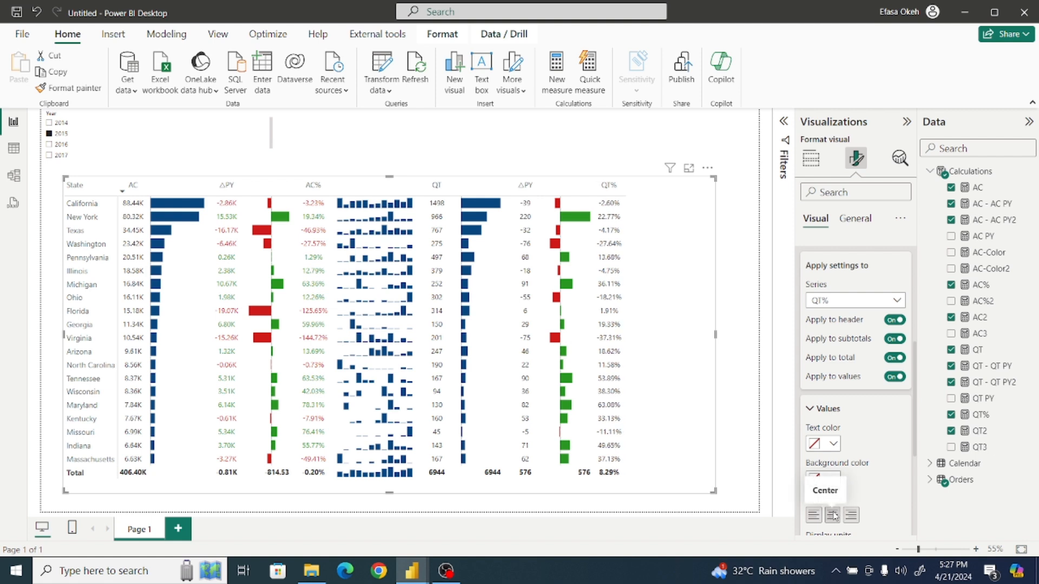
pyautogui.scroll(5, 918, 426)
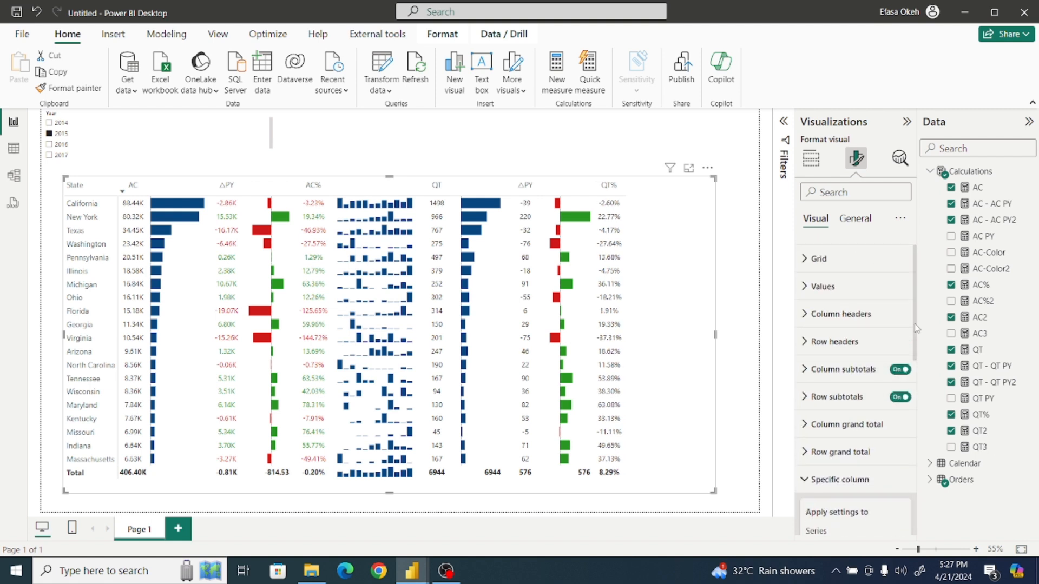
pyautogui.click(844, 479)
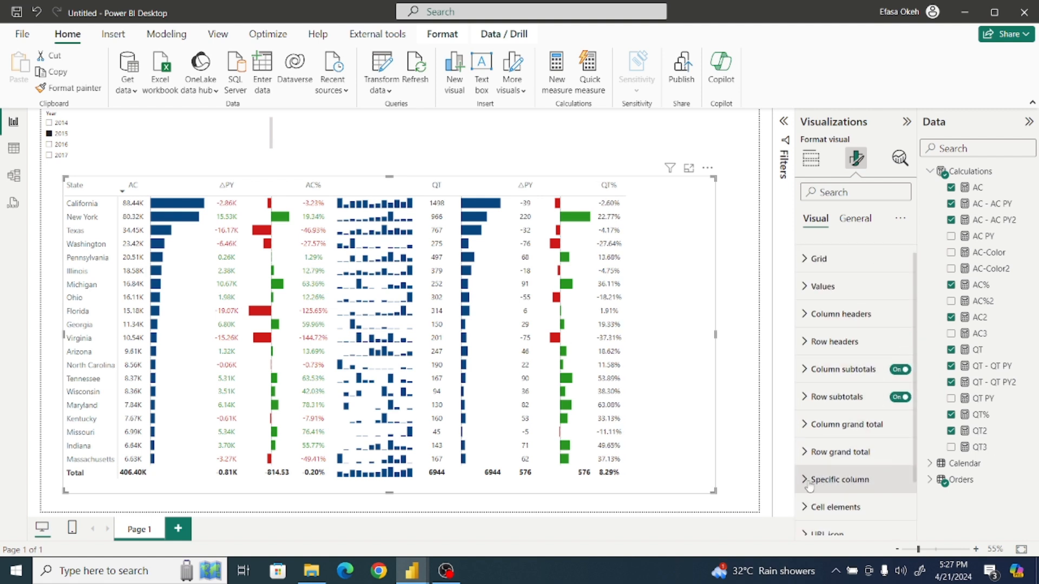
pyautogui.click(729, 256)
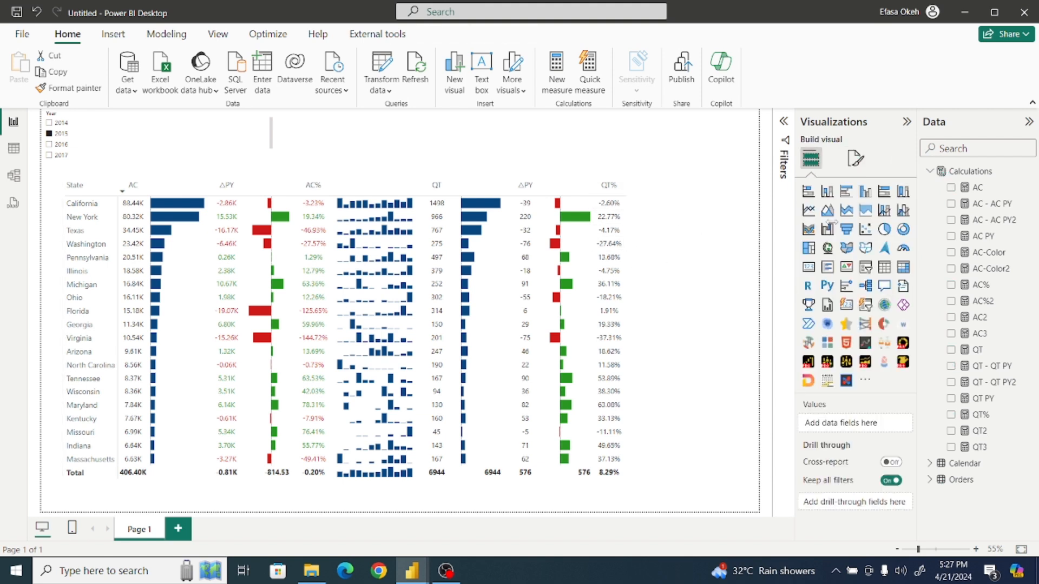
# Step: Create a measure in the Calculations table defined as QT%2 = DIVIDE([QT - QT PY],[QT])
pyautogui.click(969, 173)
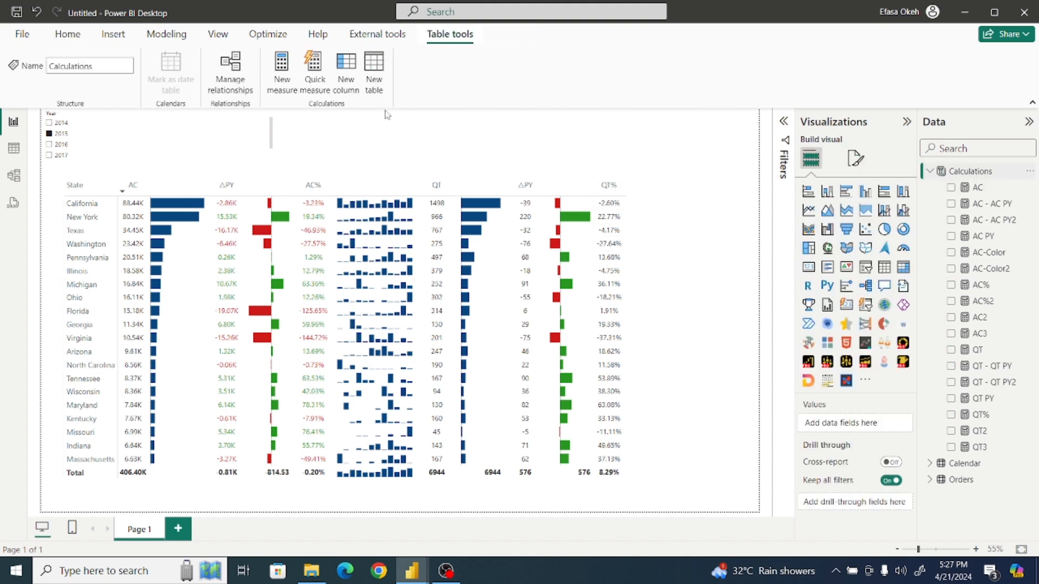
pyautogui.click(284, 72)
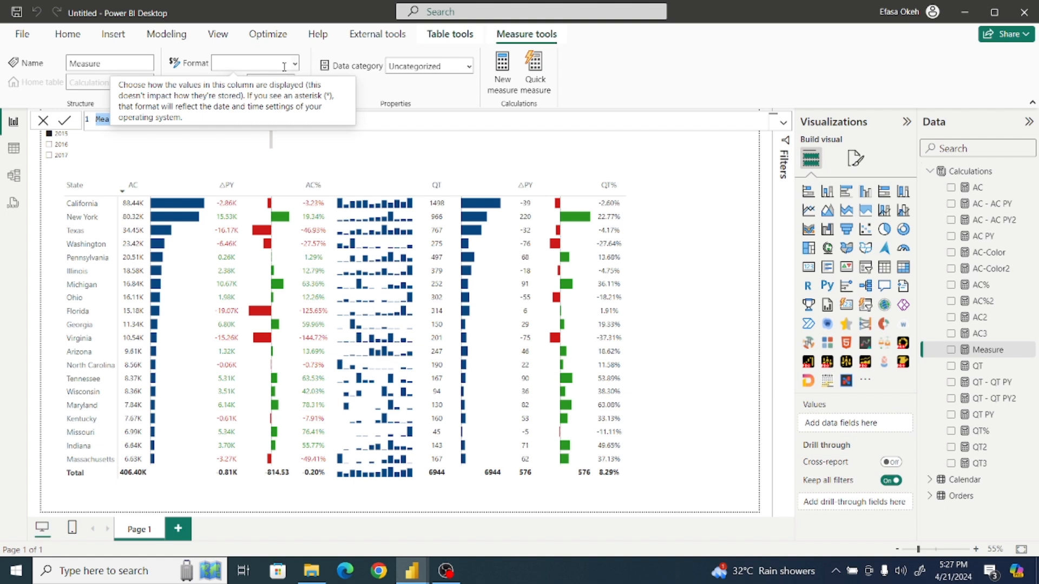
pyautogui.write('QT% = DIVIDE([QT - QT PY],[QT')
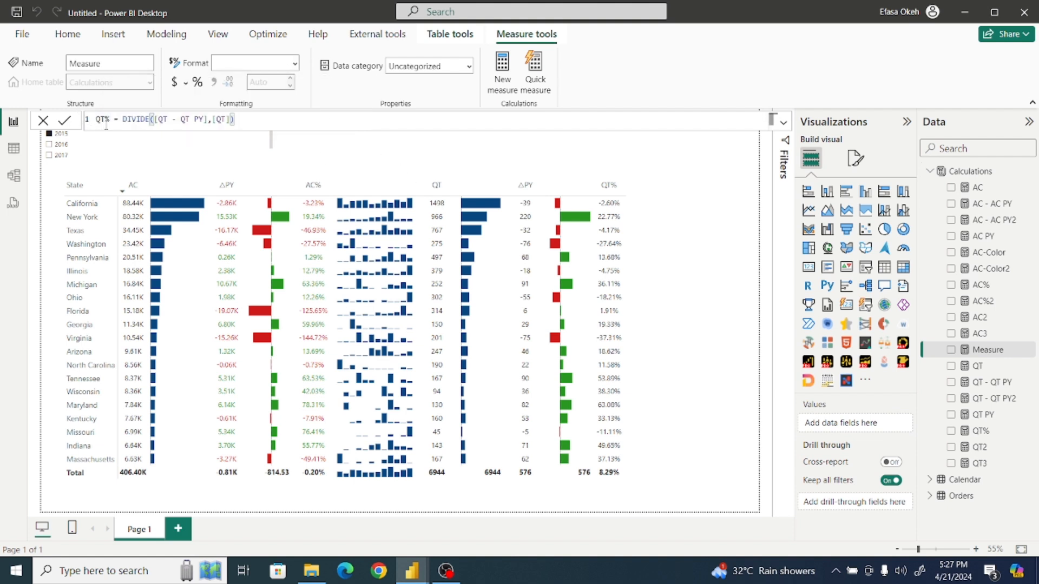
pyautogui.click(109, 120)
pyautogui.write('2')
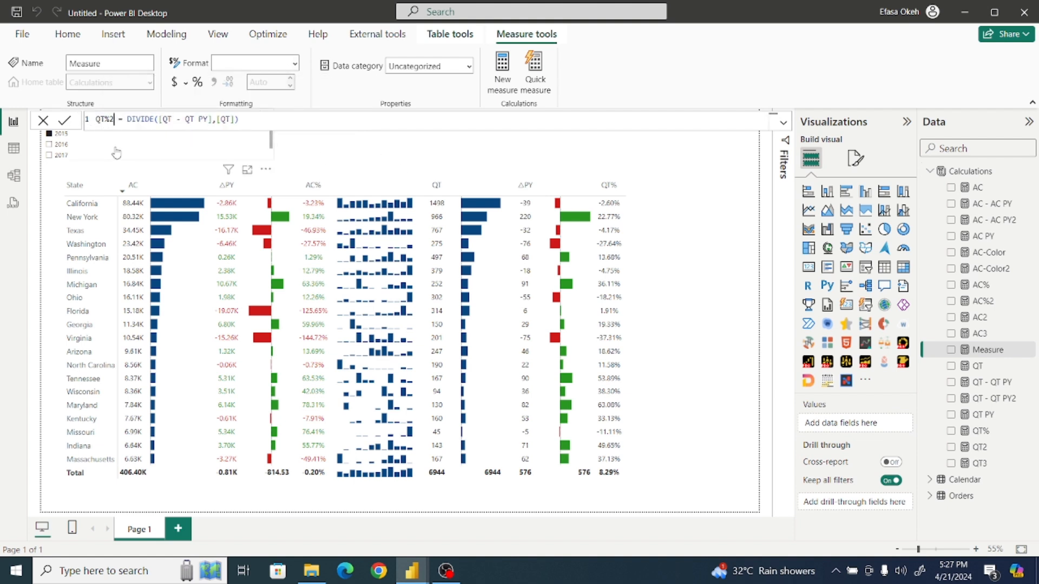
pyautogui.click(65, 120)
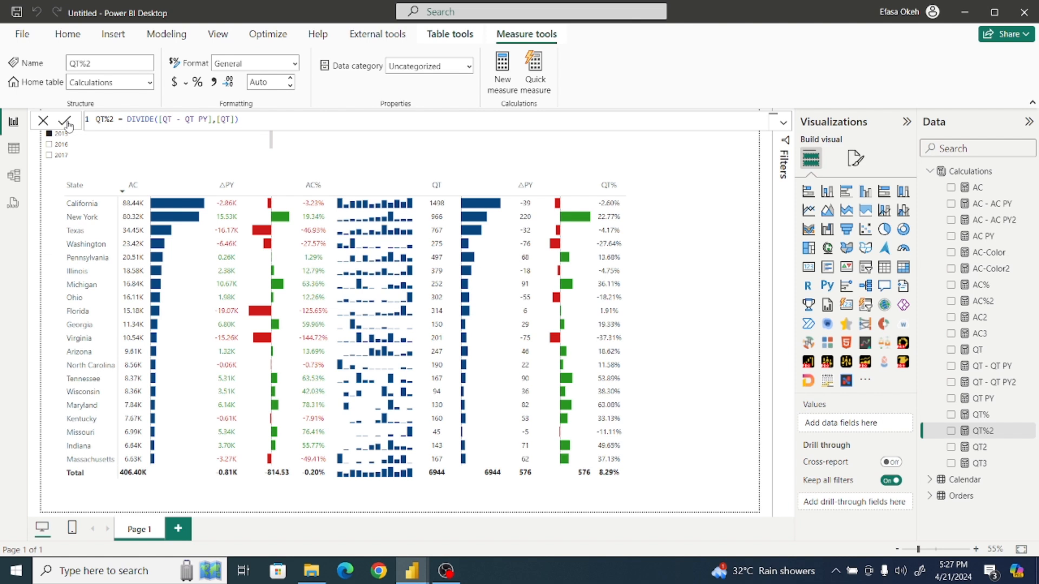
pyautogui.click(737, 203)
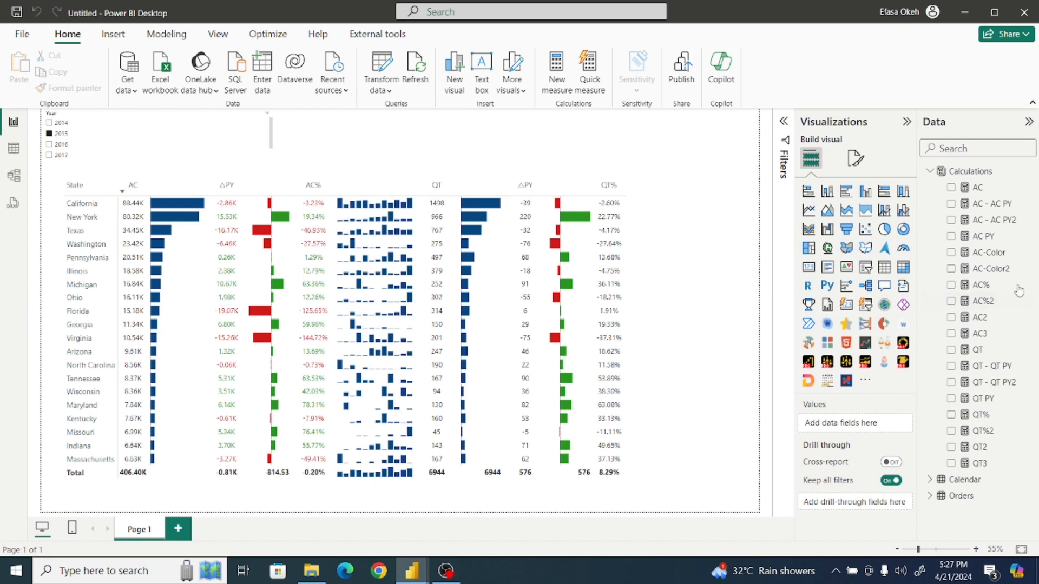
# Step: Copy the AC-Color measure's full formula into a new measure in the Calculations table
pyautogui.click(989, 253)
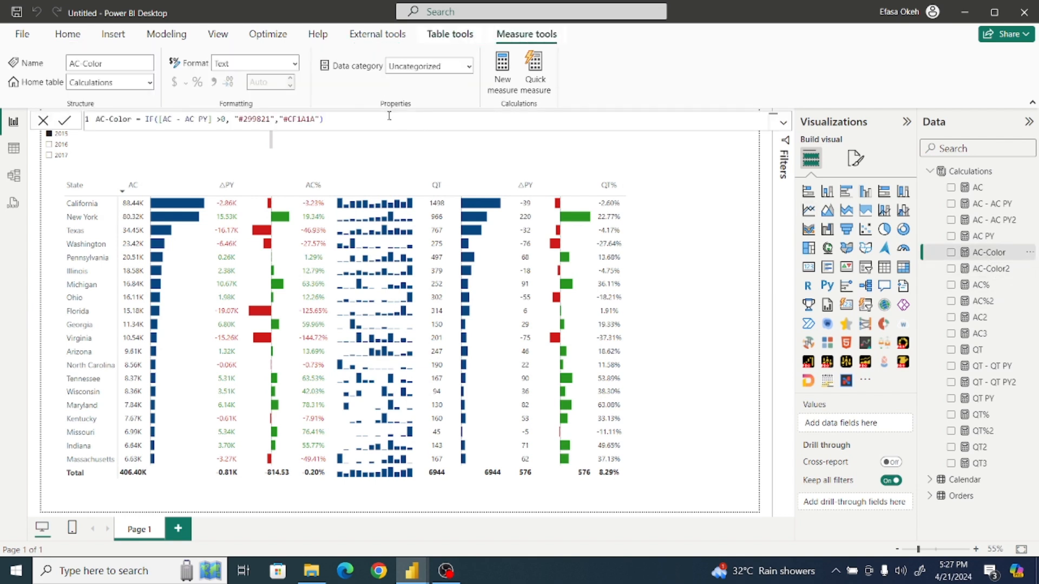
pyautogui.moveTo(336, 120); pyautogui.dragTo(91, 123)
pyautogui.hotkey('ctrl', 'c')
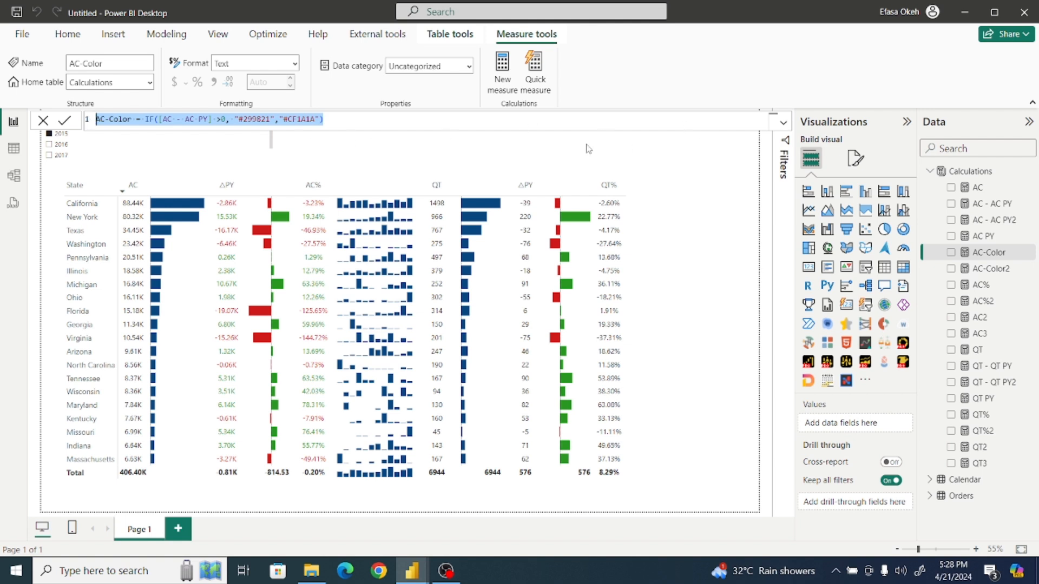
pyautogui.click(705, 173)
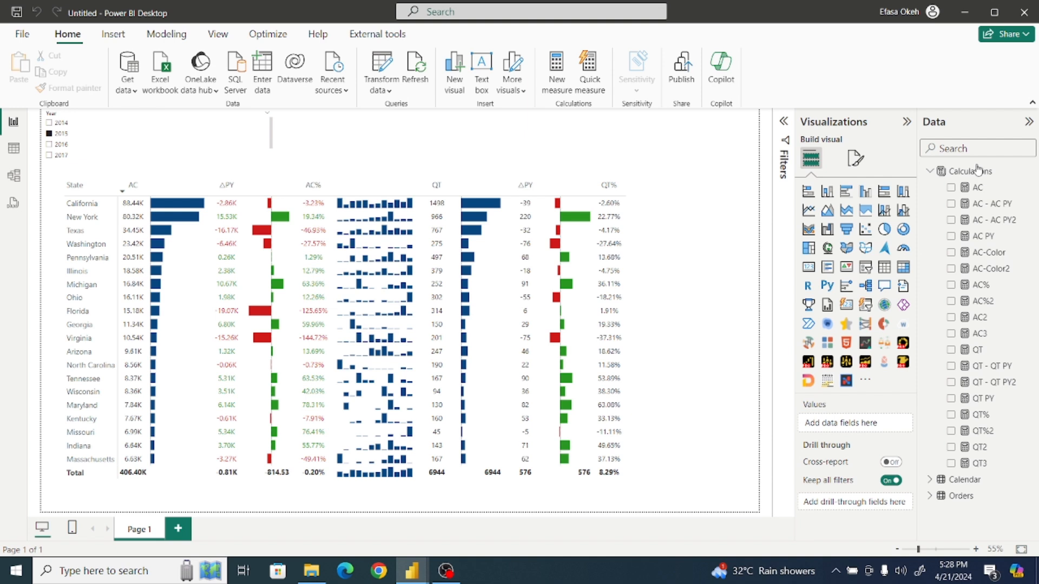
pyautogui.click(972, 172)
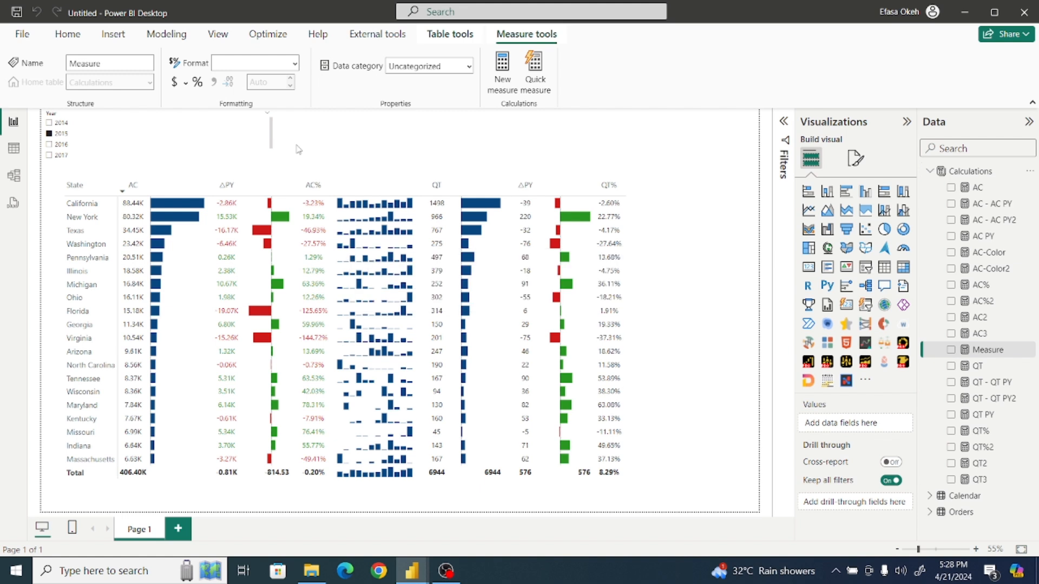
pyautogui.hotkey('ctrl', 'v')
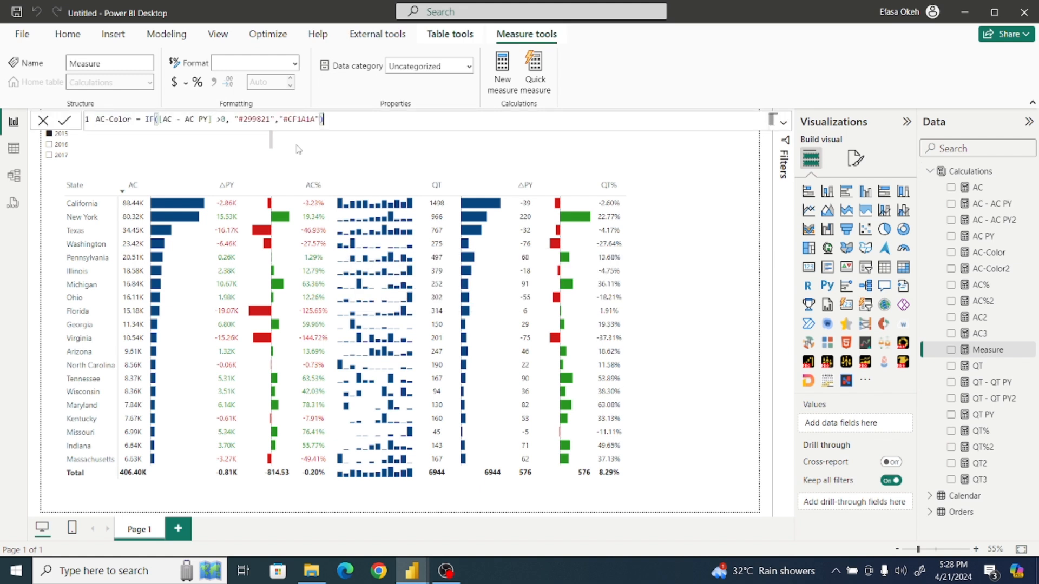
# Step: Rename the copied formula QT-Color, replace its tested measure with [QT - QT PY], and commit it
pyautogui.doubleClick(101, 119)
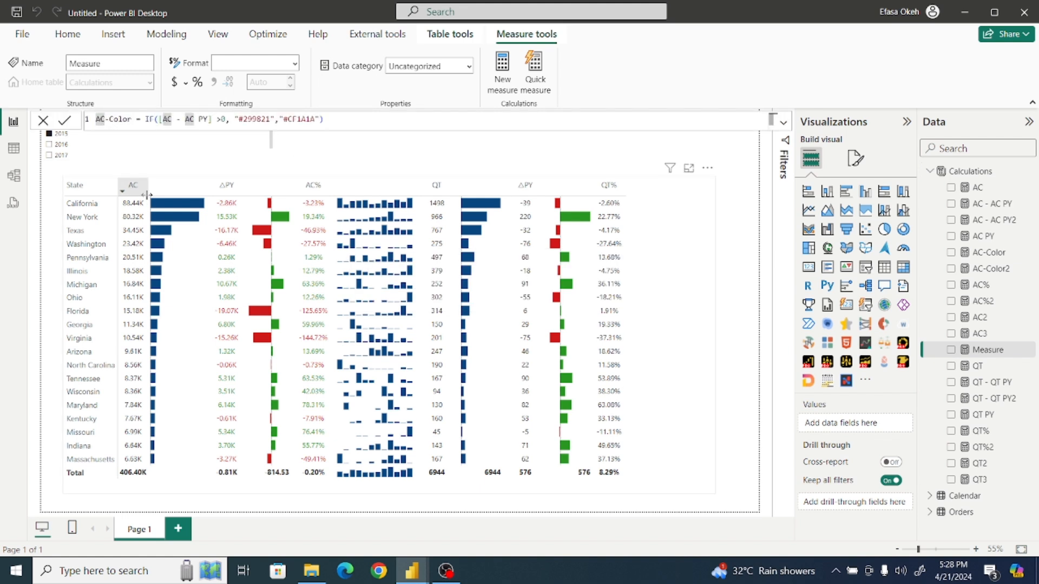
pyautogui.press('BackSpace')
pyautogui.write('QT')
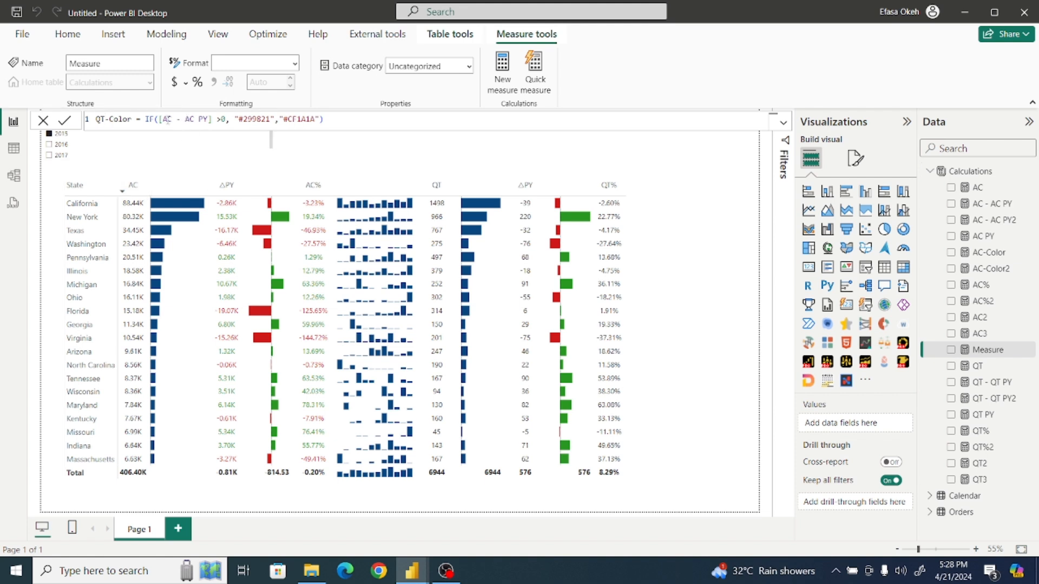
pyautogui.click(213, 119)
pyautogui.press('BackSpace')
pyautogui.press('BackSpace')
pyautogui.press('BackSpace')
pyautogui.press('BackSpace')
pyautogui.press('BackSpace')
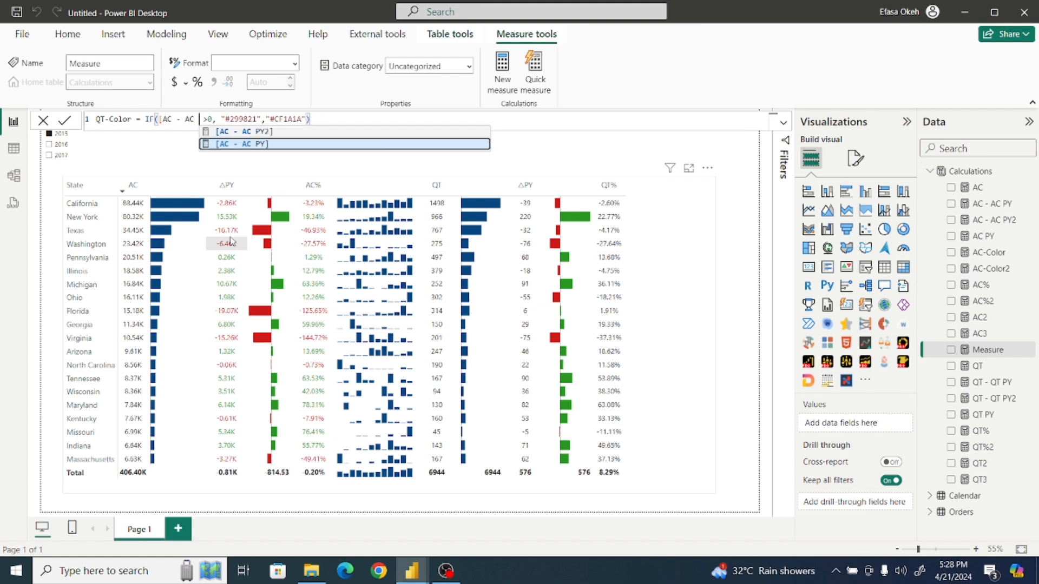
pyautogui.press('BackSpace')
pyautogui.press('BackSpace')
pyautogui.press('BackSpace')
pyautogui.press('BackSpace')
pyautogui.press('BackSpace')
pyautogui.press('BackSpace')
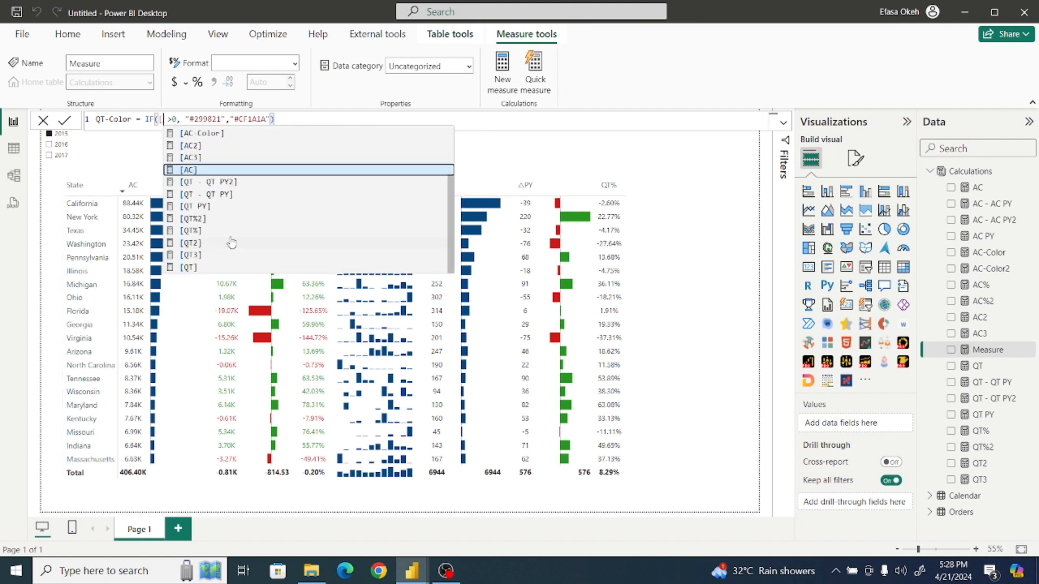
pyautogui.click(212, 195)
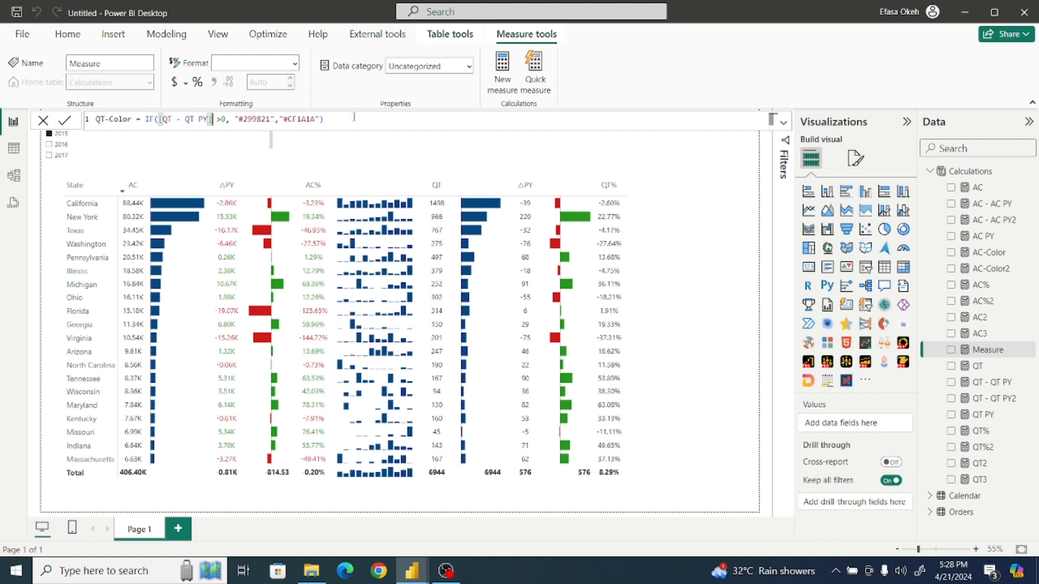
pyautogui.click(66, 122)
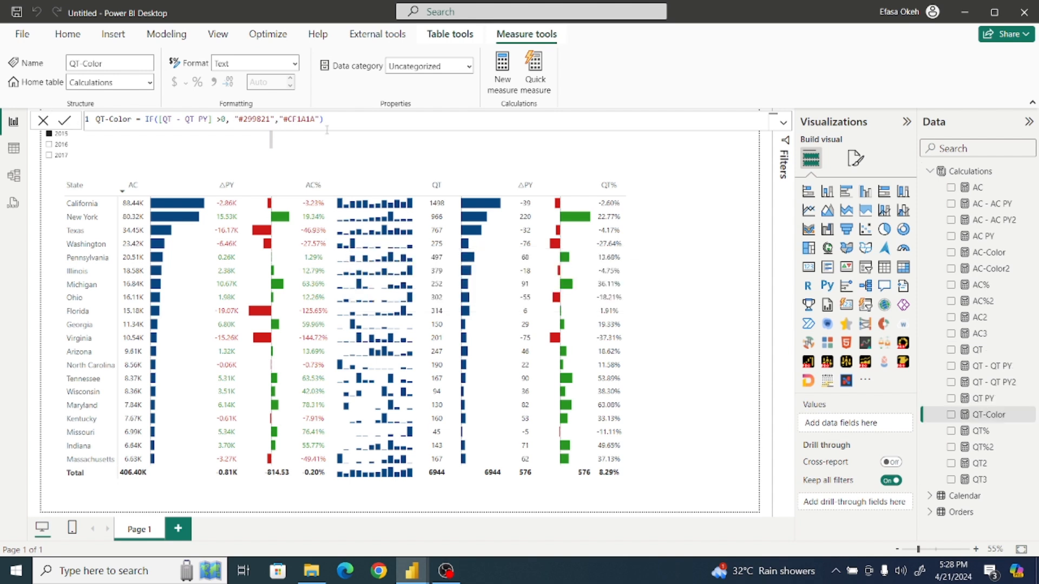
# Step: Create another measure in the Calculations table from the copied AC-Color formula and name it QT-Color2
pyautogui.click(989, 172)
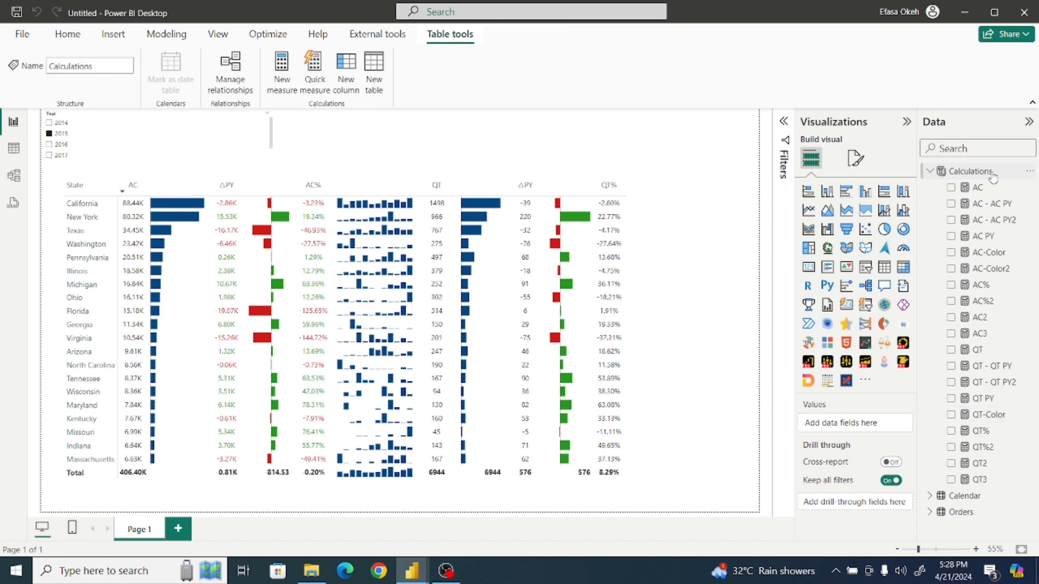
pyautogui.click(281, 66)
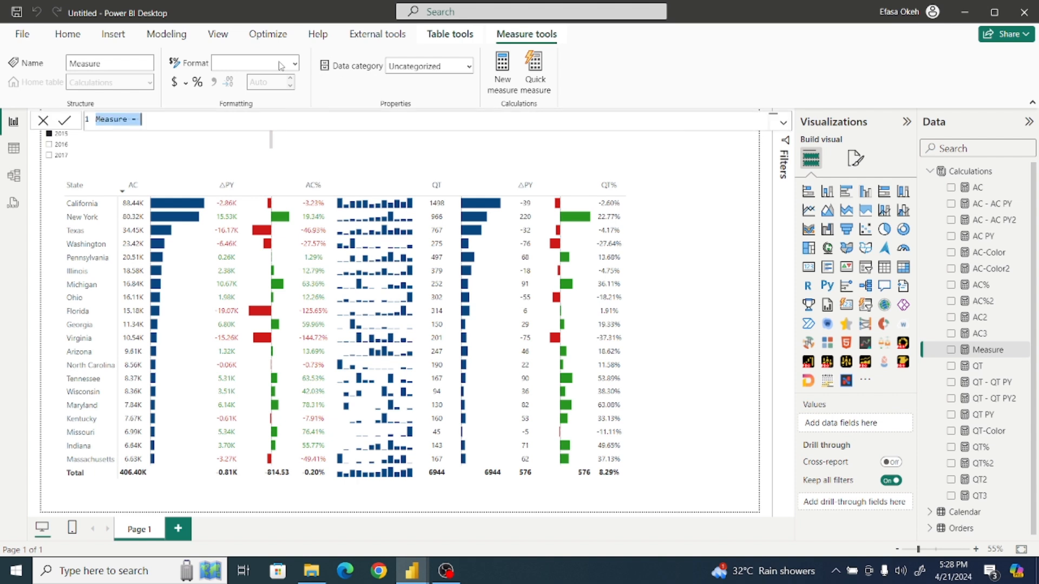
pyautogui.hotkey('ctrl', 'v')
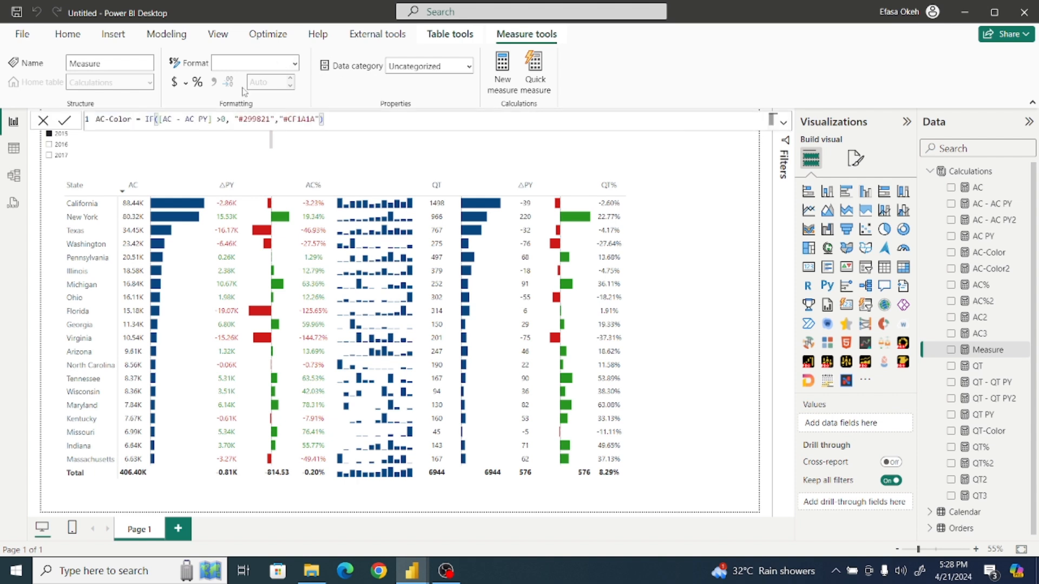
pyautogui.doubleClick(103, 123)
pyautogui.press('BackSpace')
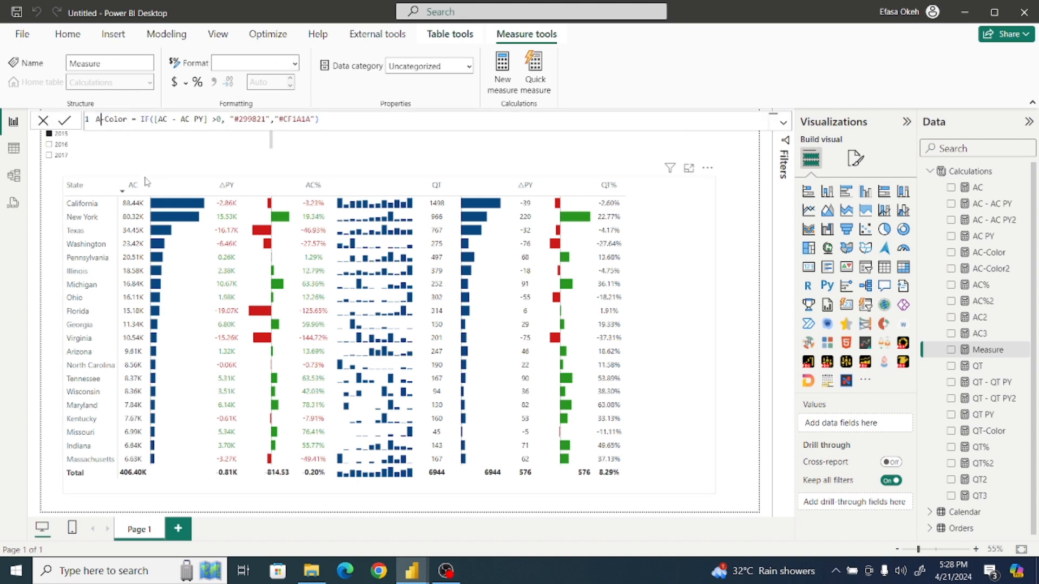
pyautogui.write('QT')
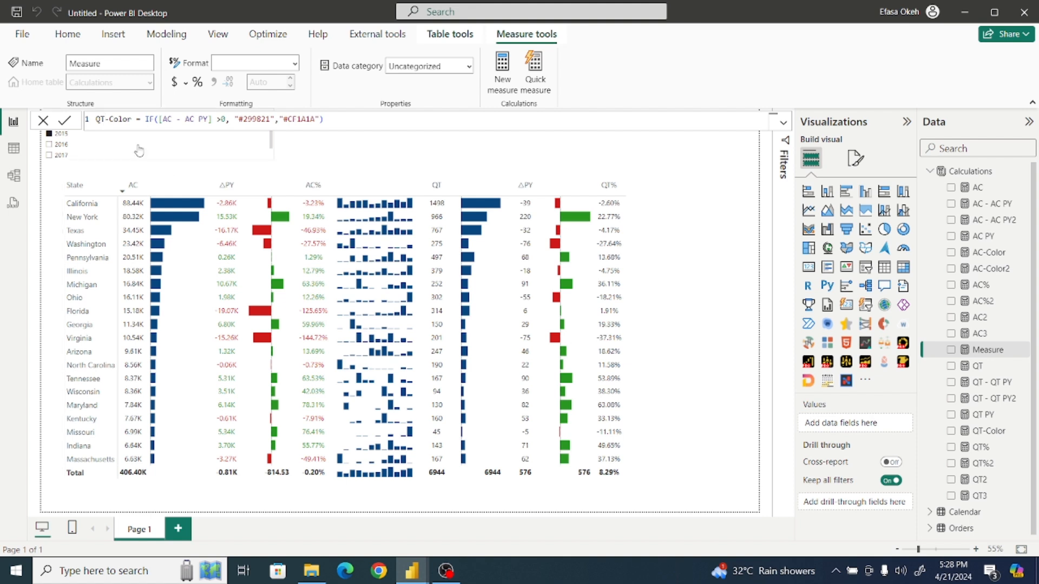
pyautogui.click(129, 120)
pyautogui.write('2')
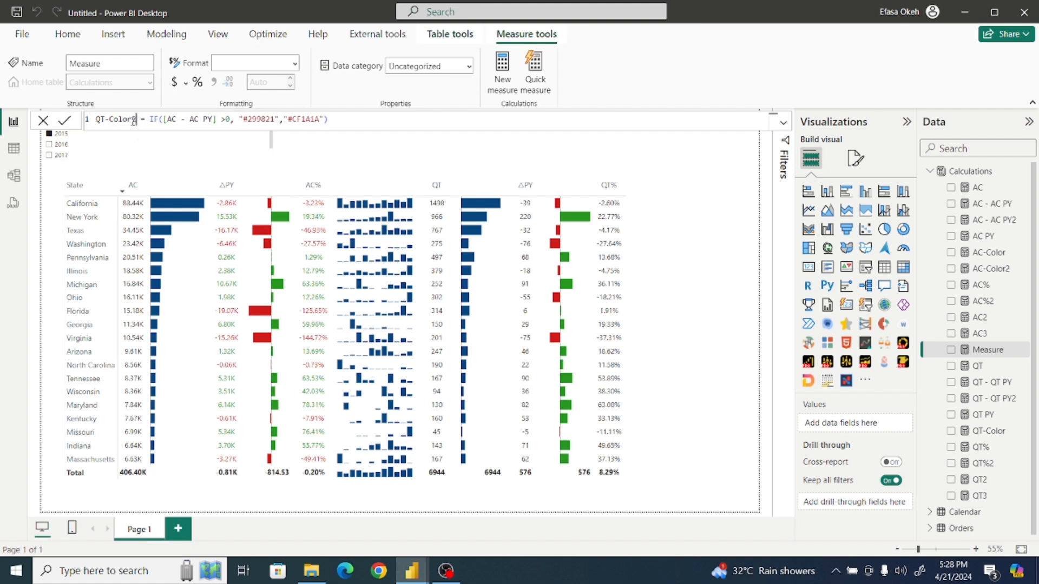
# Step: Replace the tested measure [AC - AC PY] in the QT-Color2 formula with [AC%2]
pyautogui.click(216, 121)
pyautogui.press('BackSpace')
pyautogui.press('BackSpace')
pyautogui.press('BackSpace')
pyautogui.press('BackSpace')
pyautogui.press('BackSpace')
pyautogui.press('BackSpace')
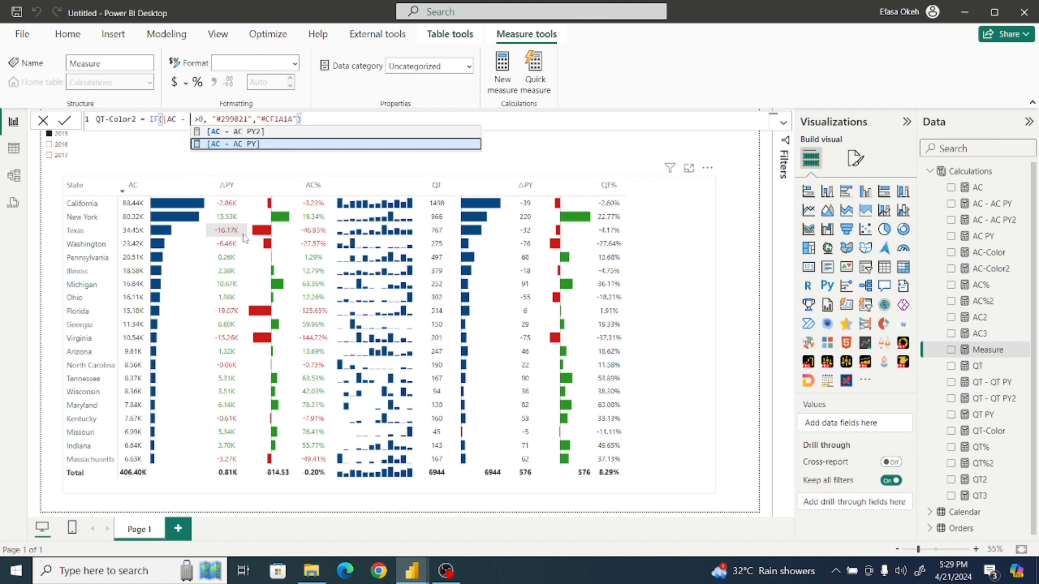
pyautogui.press('BackSpace')
pyautogui.press('BackSpace')
pyautogui.press('BackSpace')
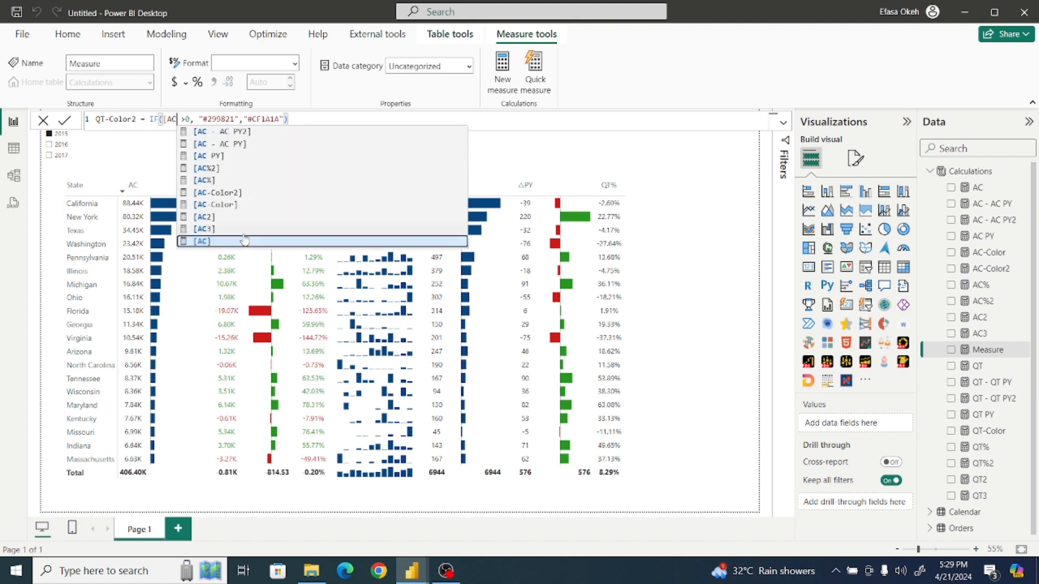
pyautogui.click(213, 168)
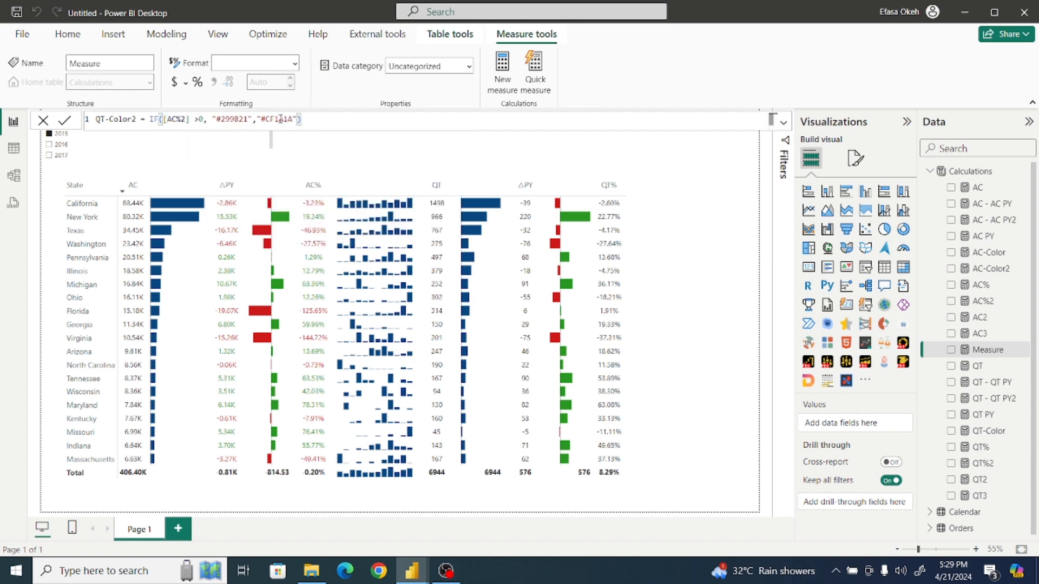
# Step: Make the QT-Color2 formula test [QT%2] > 0 and commit the measure
pyautogui.click(189, 122)
pyautogui.press('BackSpace')
pyautogui.press('BackSpace')
pyautogui.press('BackSpace')
pyautogui.press('BackSpace')
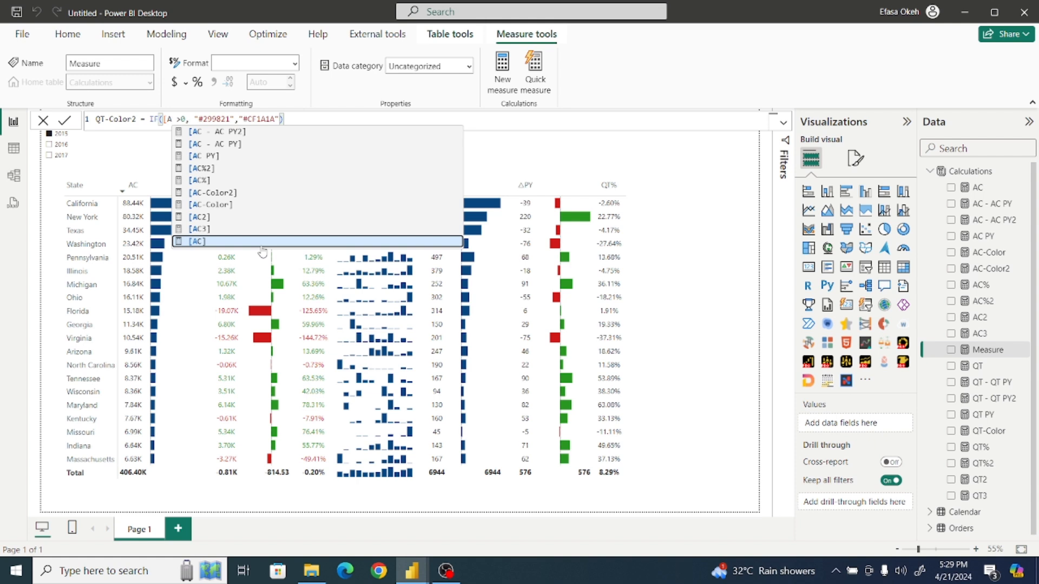
pyautogui.press('BackSpace')
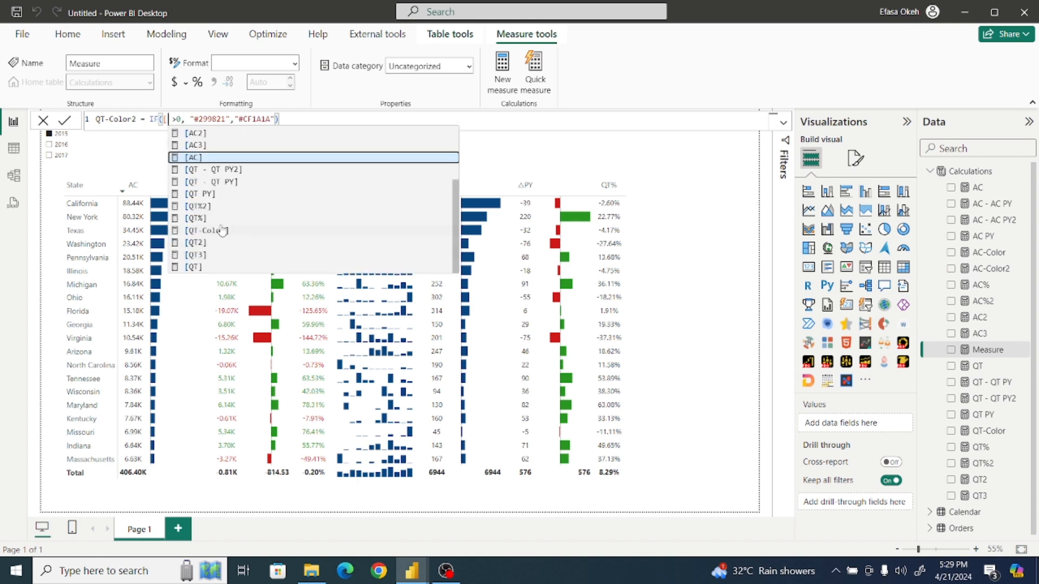
pyautogui.click(210, 210)
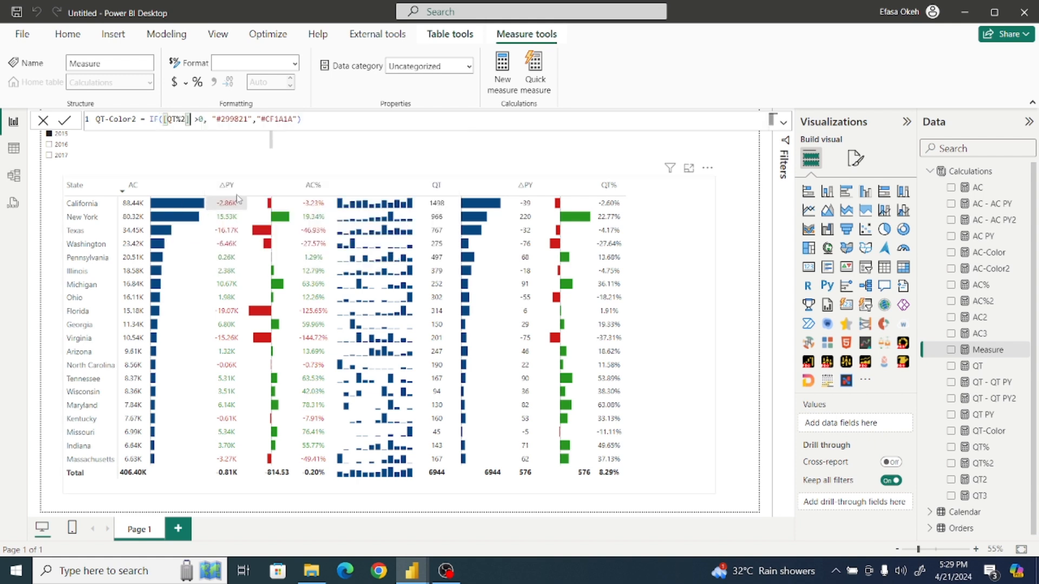
pyautogui.click(325, 117)
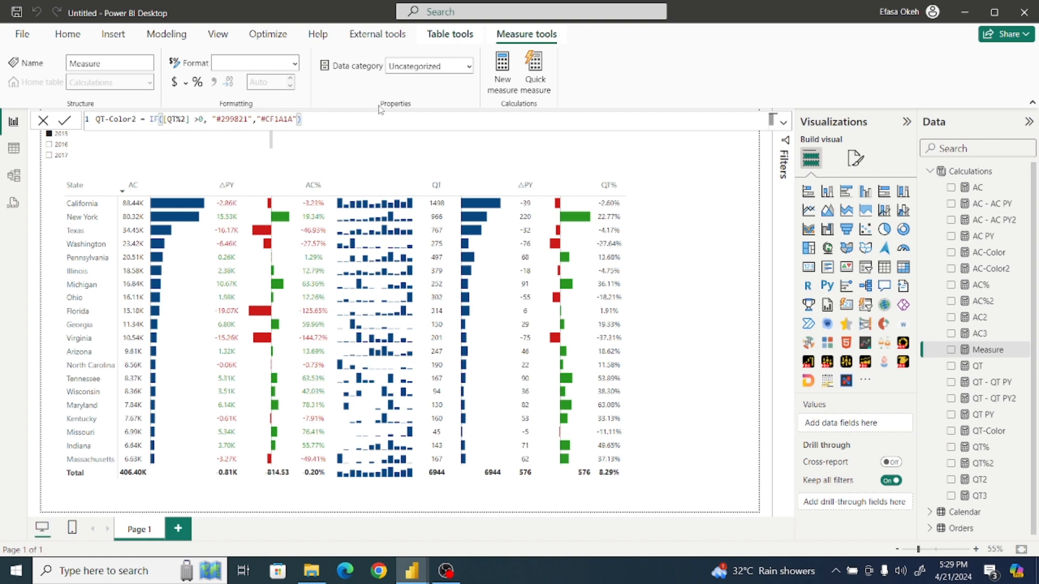
pyautogui.click(64, 125)
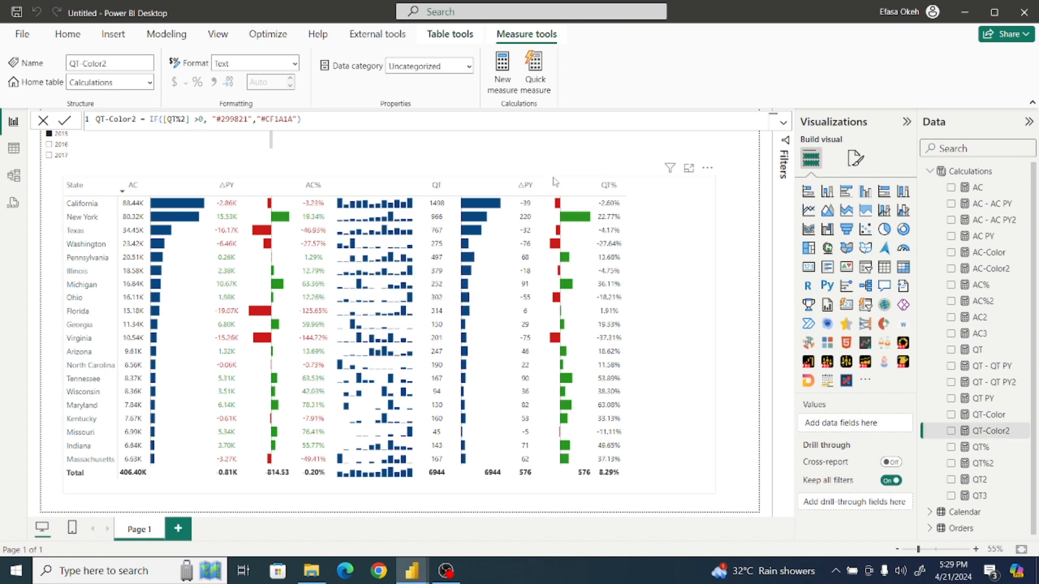
# Step: Look through the series available for the matrix's cell elements to find the quantity variance column
pyautogui.click(732, 211)
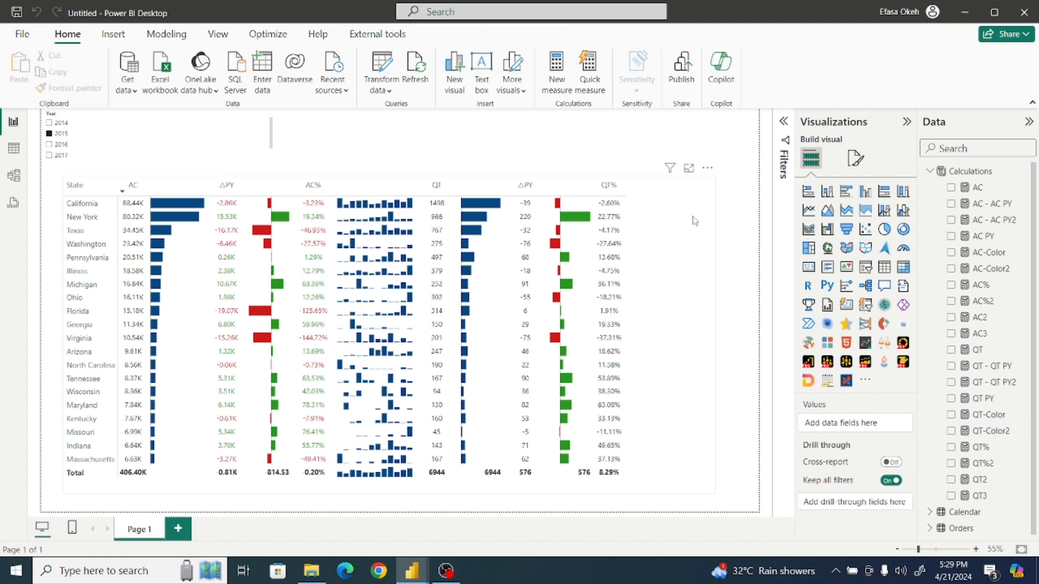
pyautogui.click(687, 223)
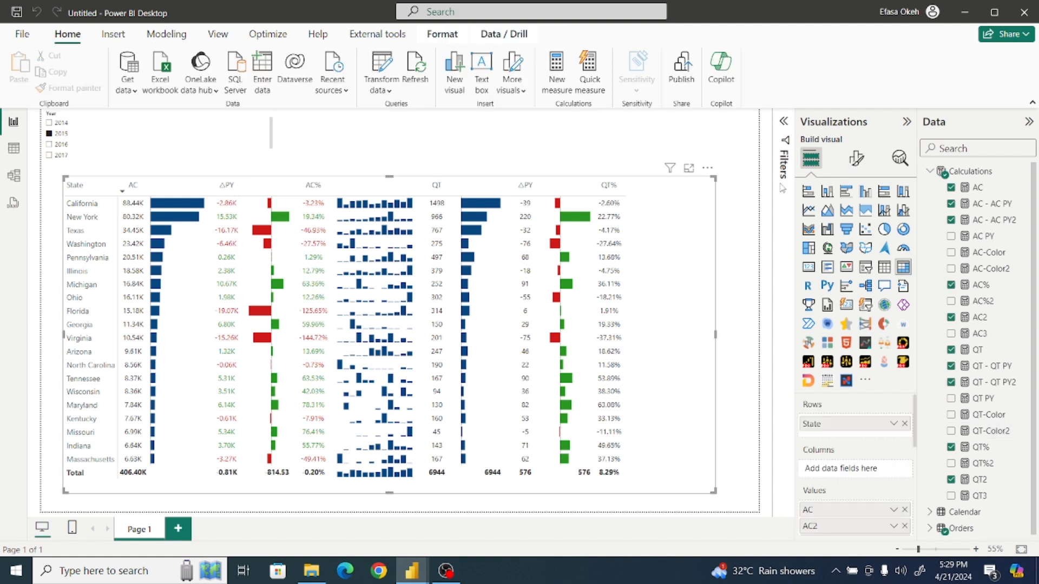
pyautogui.click(856, 162)
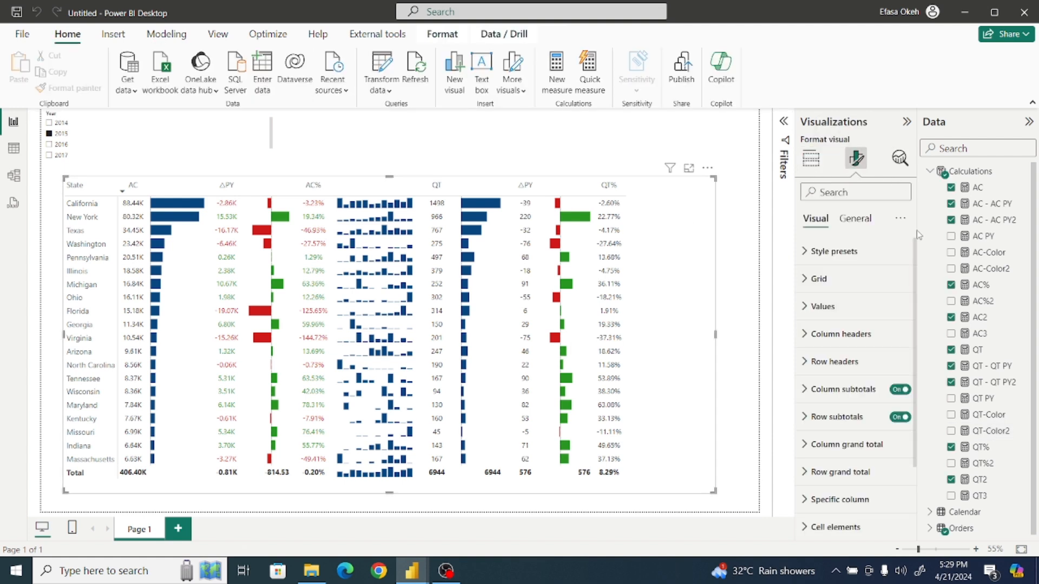
pyautogui.scroll(-3, 918, 247)
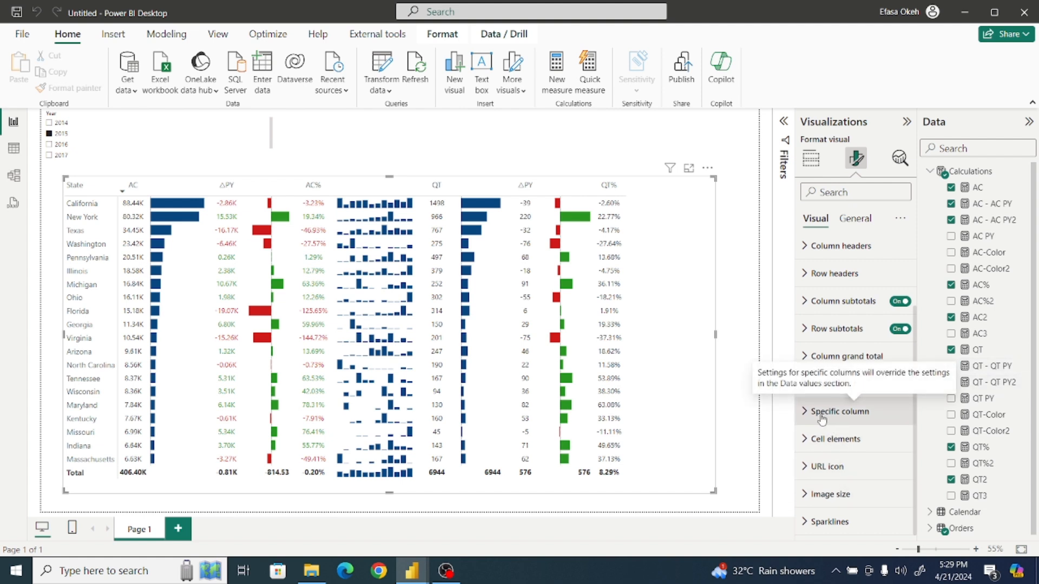
pyautogui.click(821, 439)
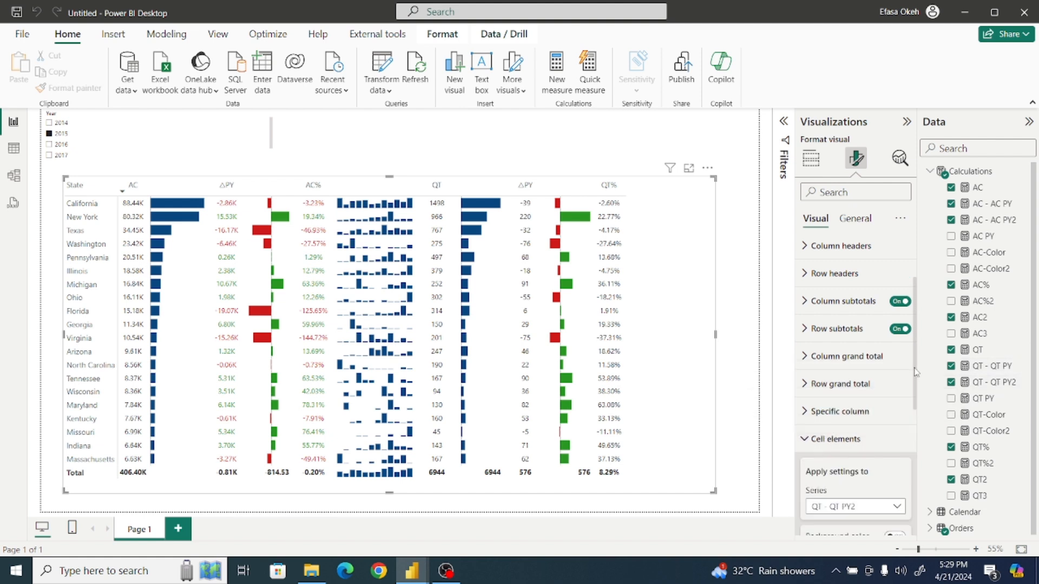
pyautogui.scroll(-1, 914, 386)
pyautogui.scroll(-5, 913, 386)
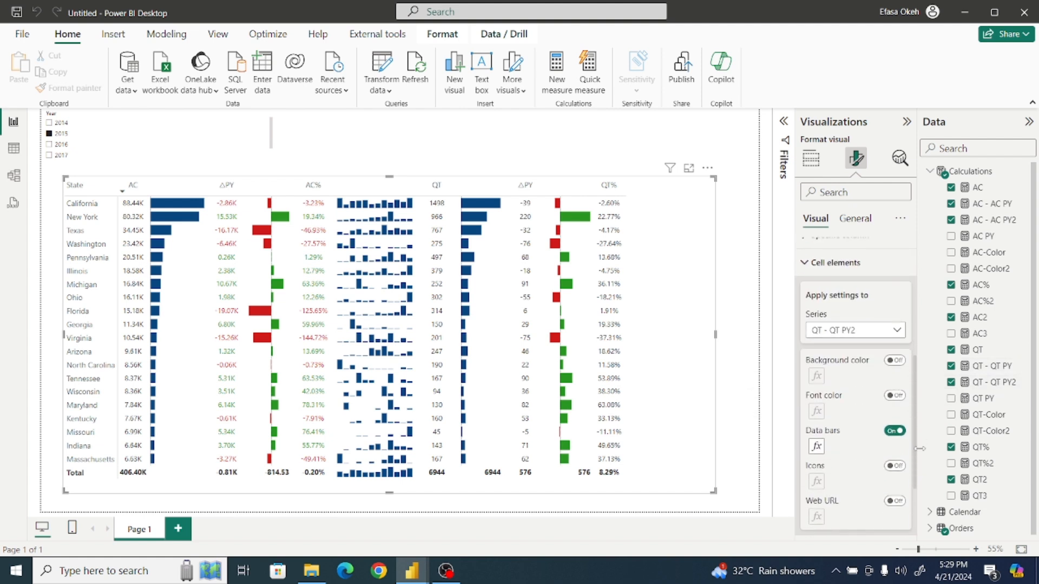
pyautogui.click(834, 326)
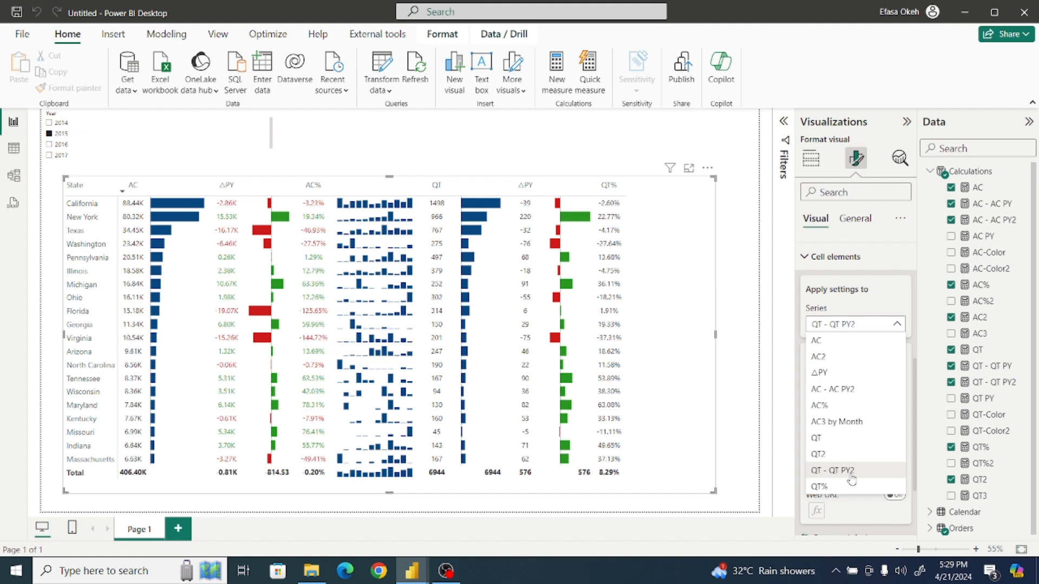
pyautogui.click(833, 470)
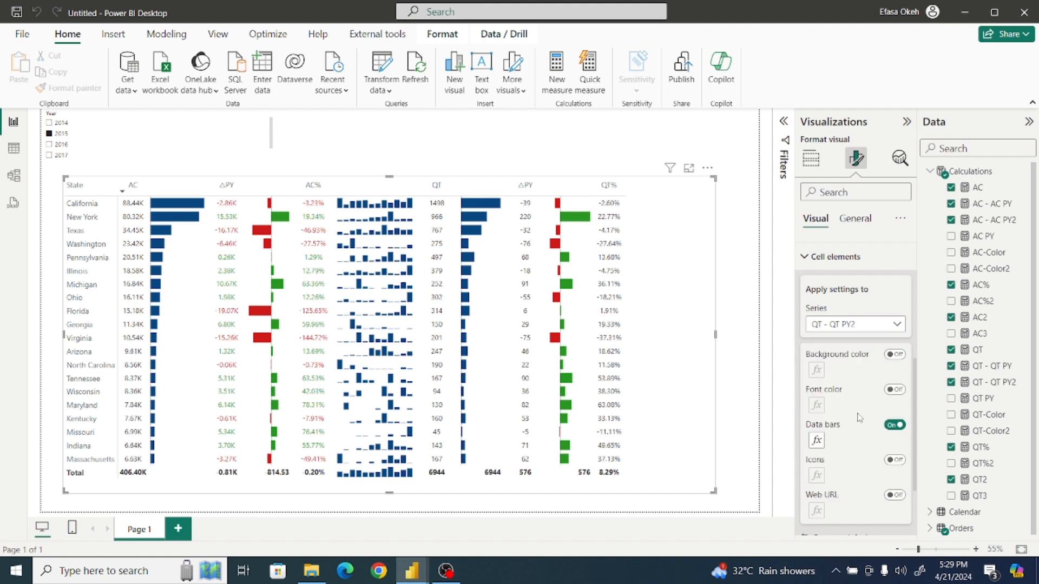
pyautogui.click(842, 330)
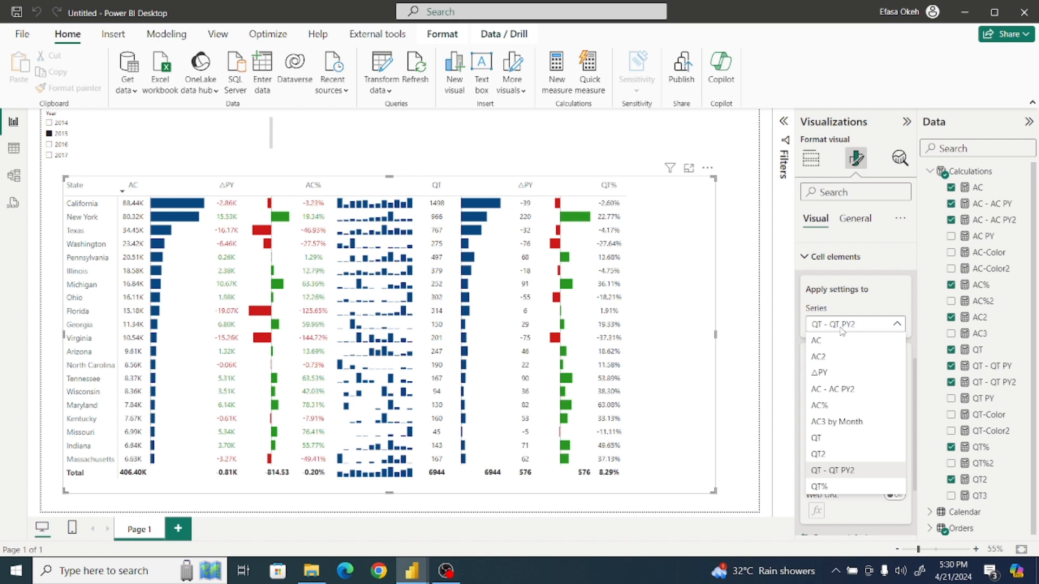
pyautogui.click(734, 315)
pyautogui.click(827, 257)
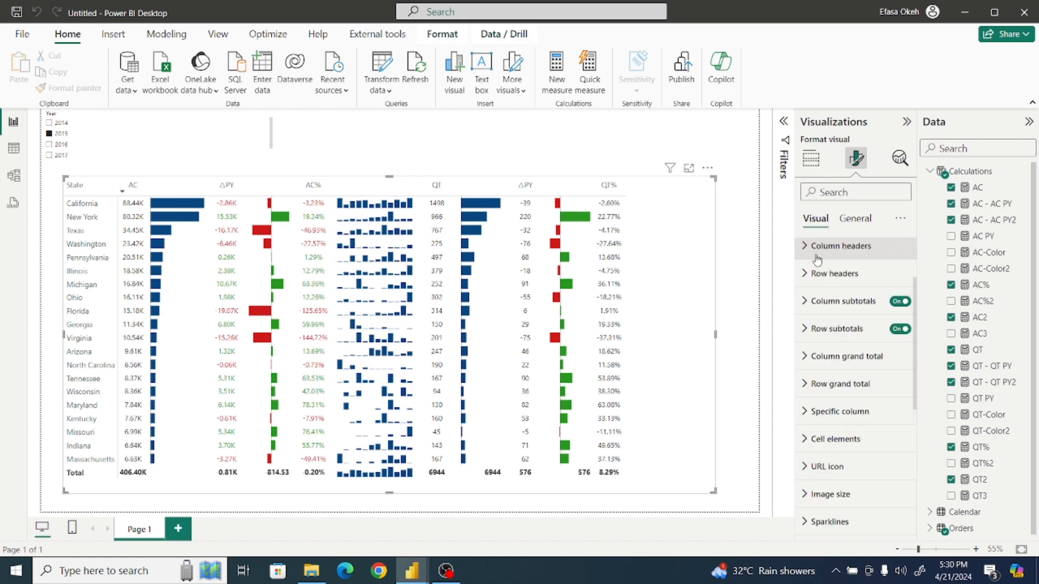
# Step: Check the matrix's value fields and select the ΔPY series in its cell elements settings
pyautogui.click(811, 158)
pyautogui.moveTo(913, 408); pyautogui.dragTo(920, 479)
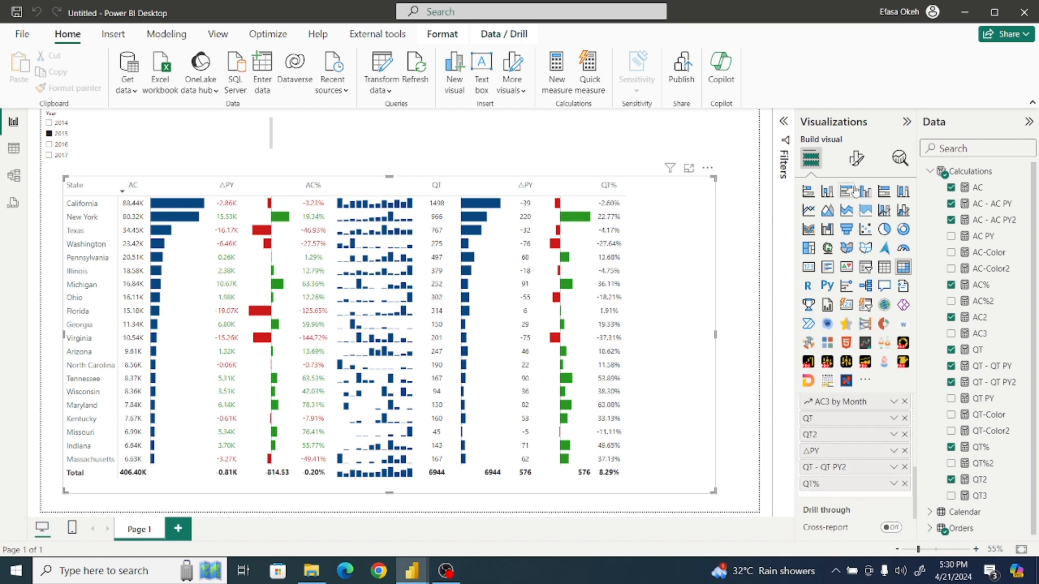
pyautogui.click(856, 158)
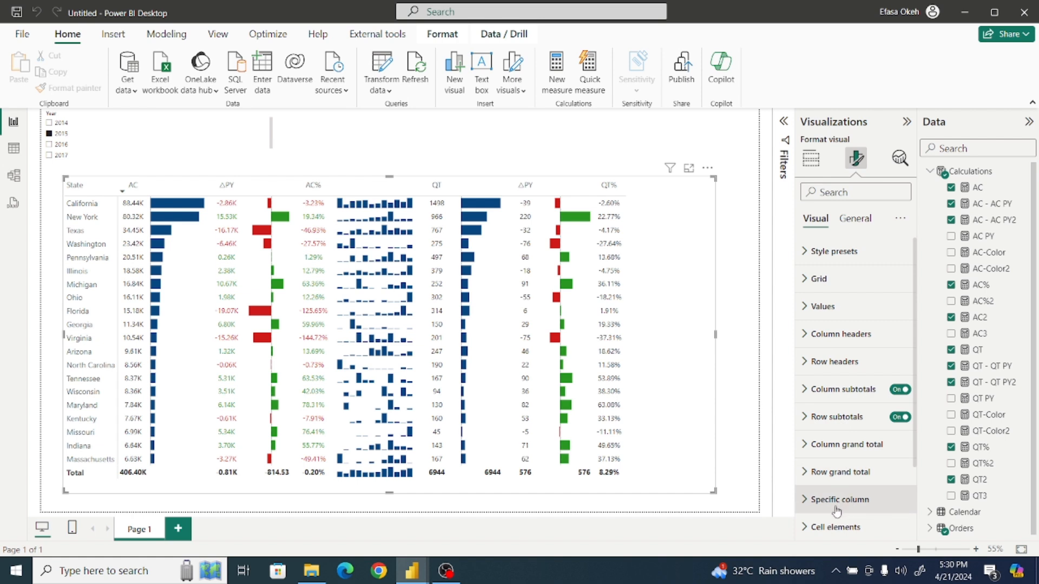
pyautogui.click(835, 527)
pyautogui.scroll(-5, 917, 365)
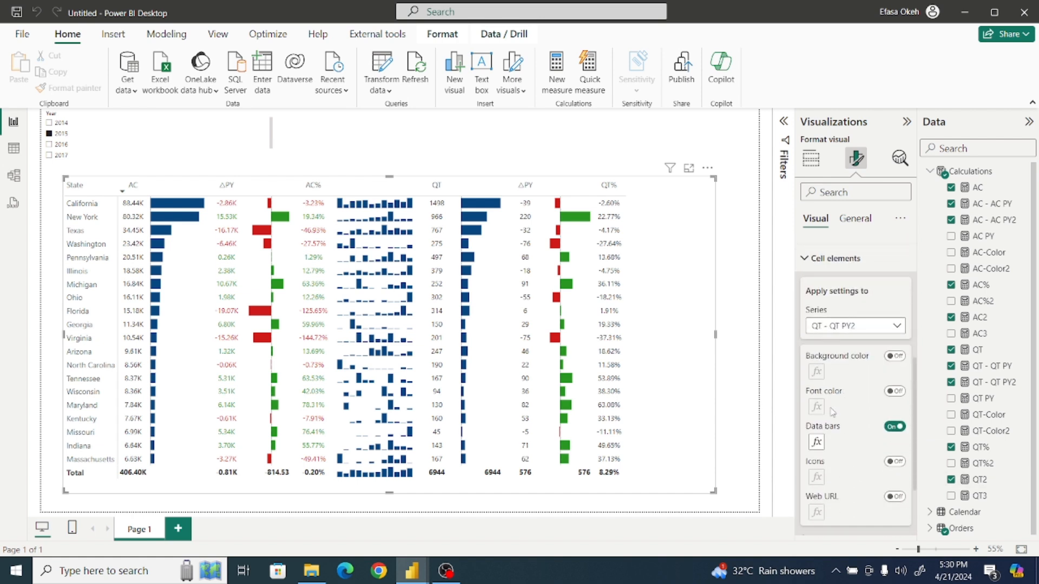
pyautogui.click(831, 330)
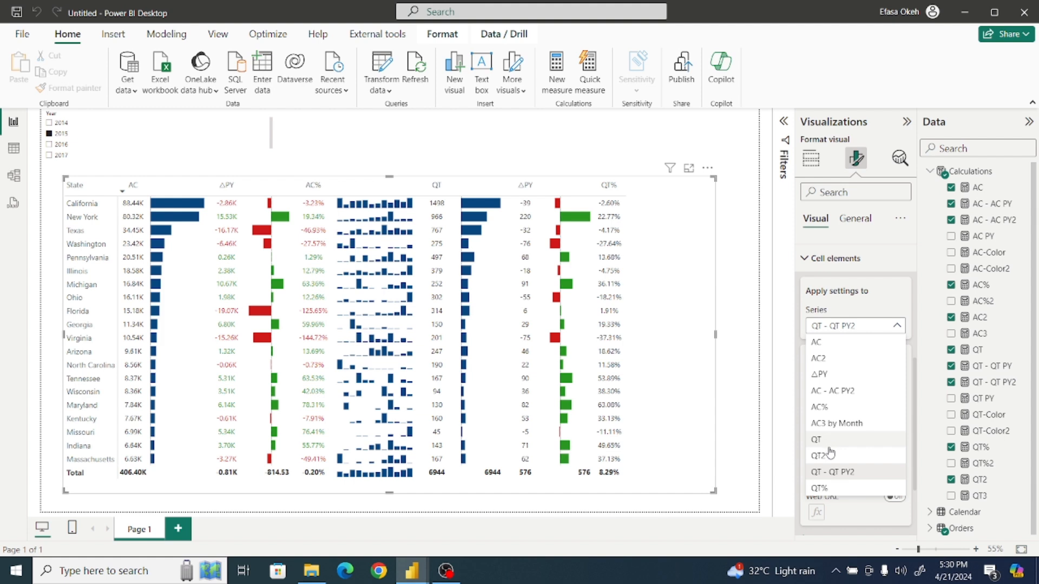
pyautogui.click(824, 379)
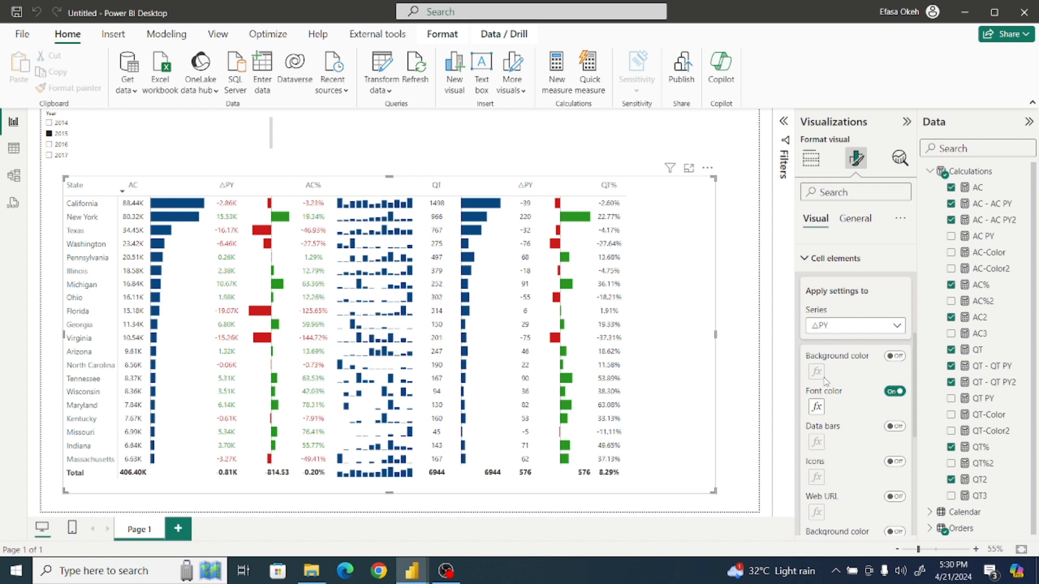
# Step: Rename the QT - QT PY value field in the matrix as ΔQT
pyautogui.click(754, 369)
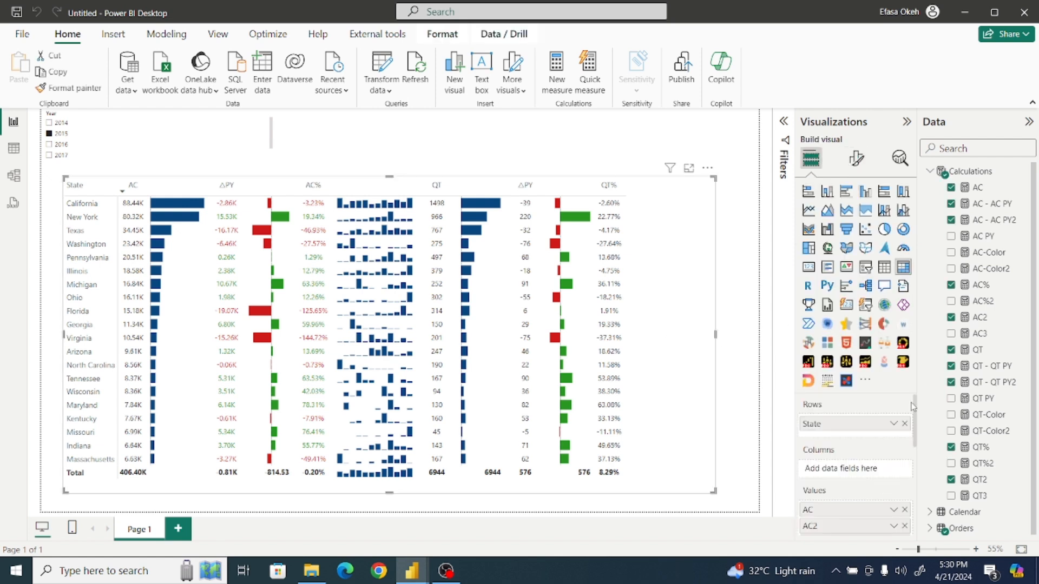
pyautogui.moveTo(914, 406); pyautogui.dragTo(918, 480)
pyautogui.moveTo(412, 570)
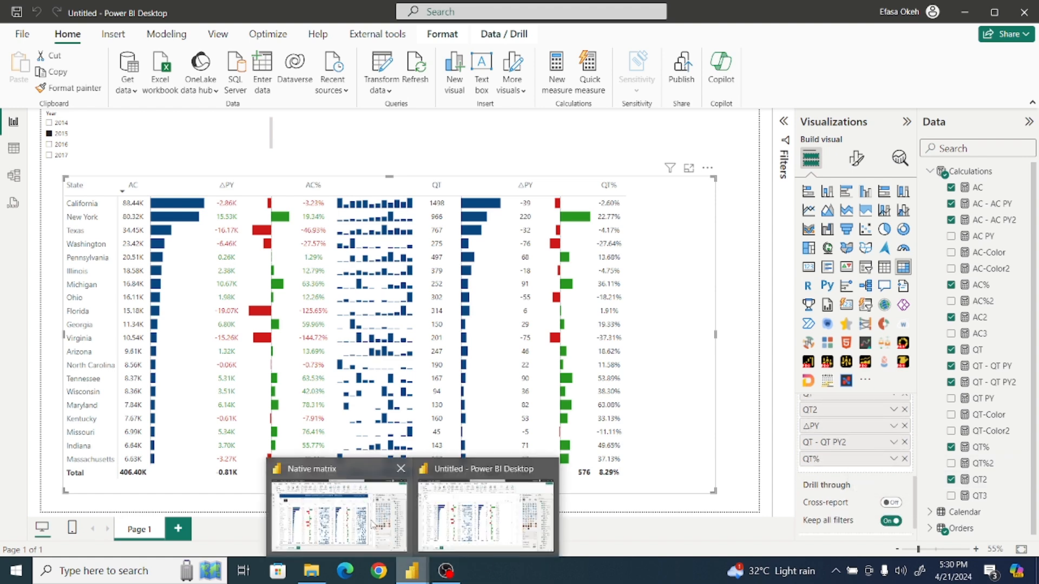
pyautogui.moveTo(372, 524)
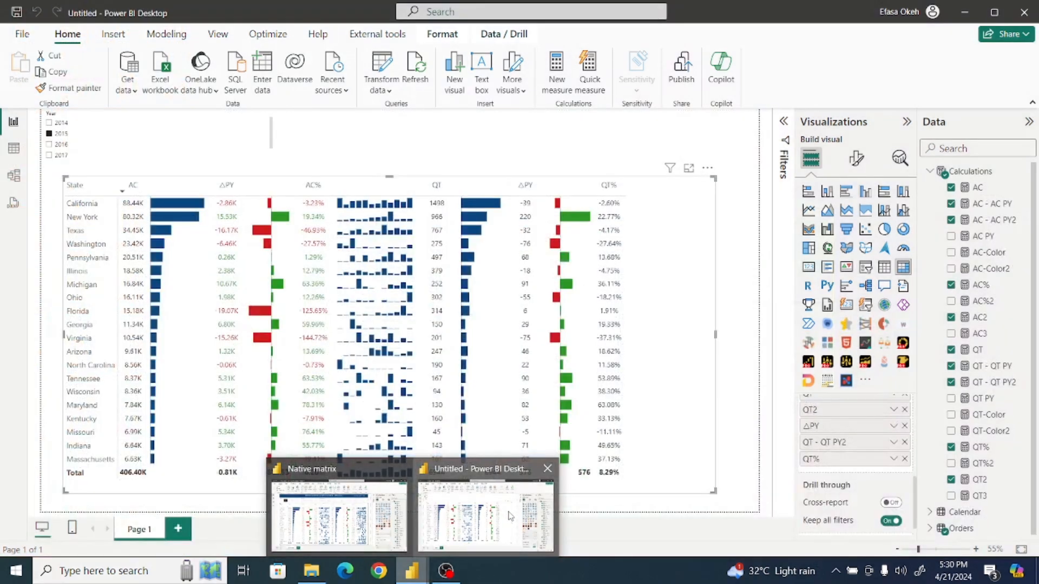
pyautogui.click(510, 516)
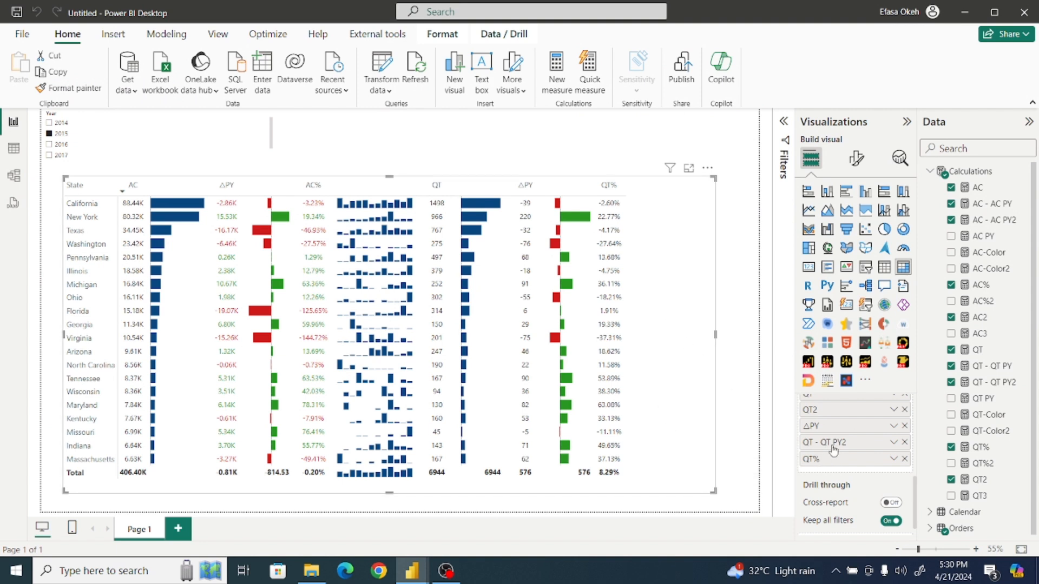
pyautogui.doubleClick(823, 426)
pyautogui.click(825, 426)
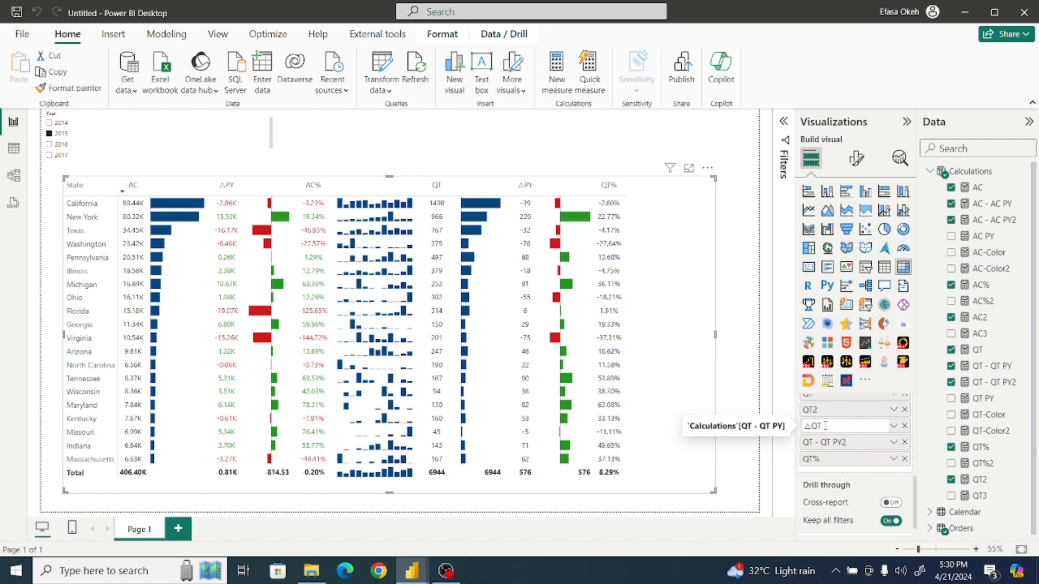
pyautogui.press('Return')
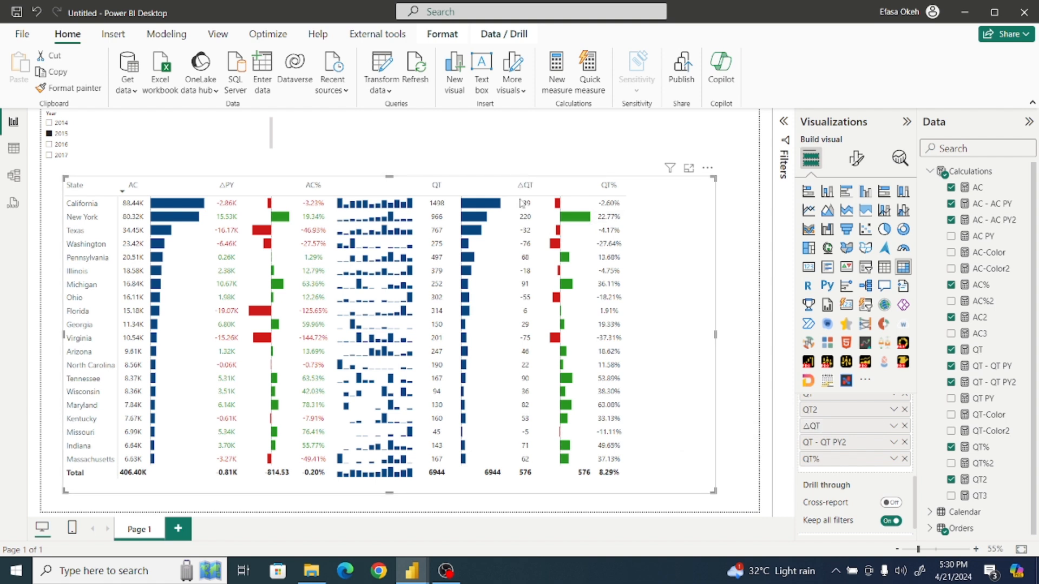
# Step: Select the ΔQT series in the matrix's cell elements settings
pyautogui.click(856, 158)
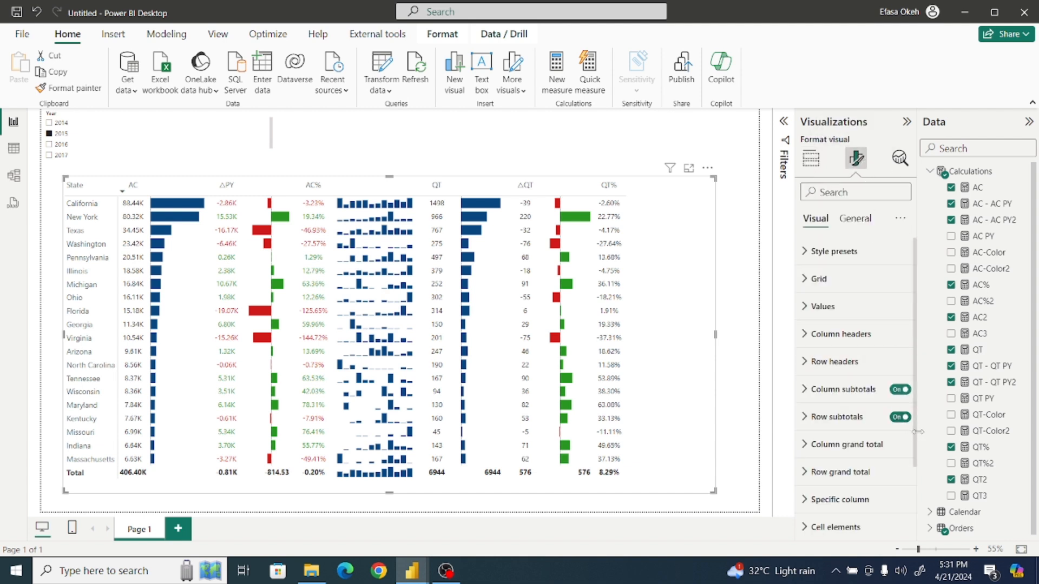
pyautogui.scroll(-3, 916, 441)
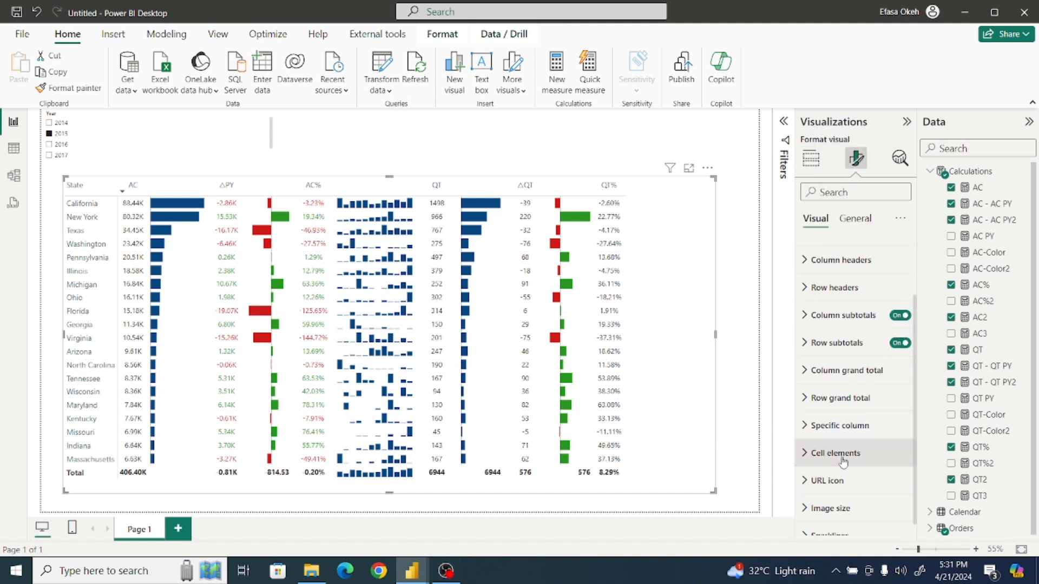
pyautogui.click(915, 456)
pyautogui.scroll(-4, 919, 452)
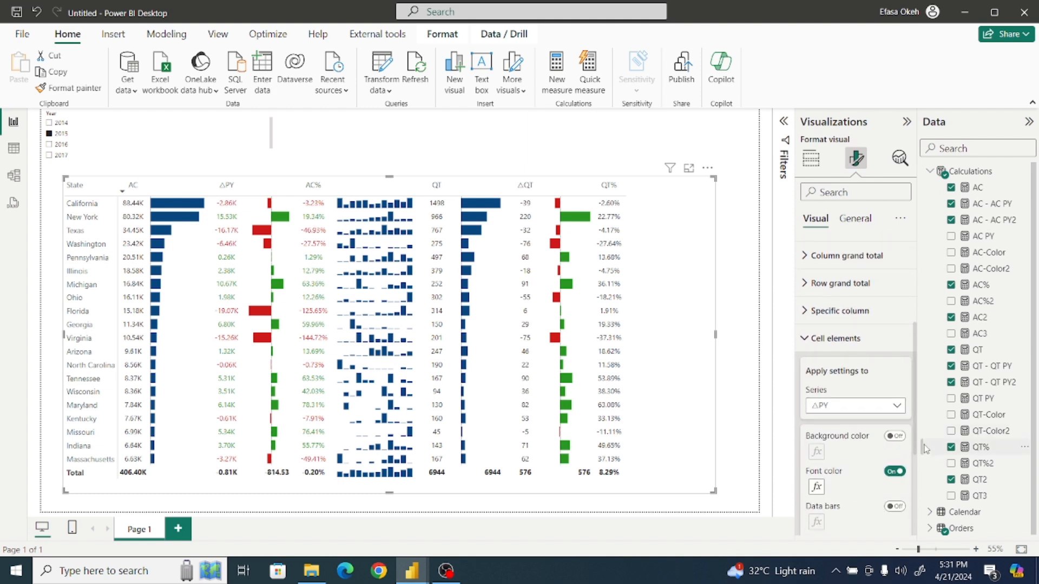
pyautogui.click(848, 406)
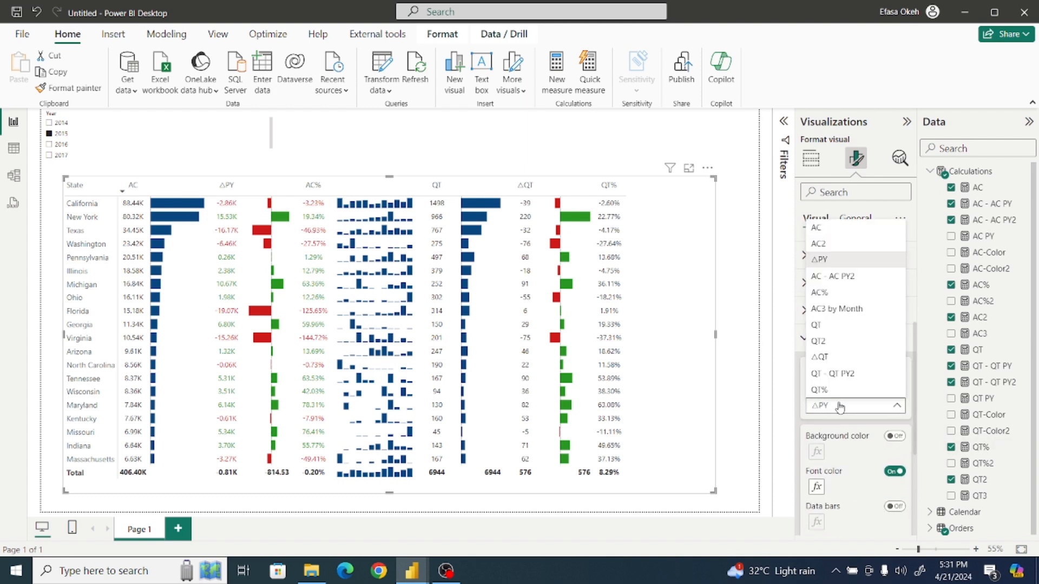
pyautogui.click(822, 358)
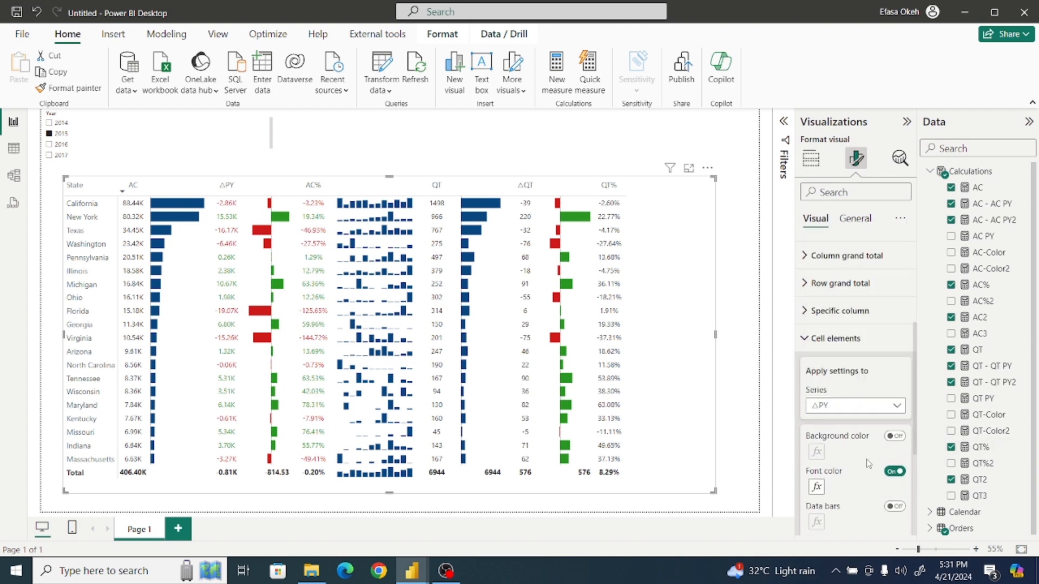
# Step: Turn on conditional font color for ΔQT, formatted by field value based on the QT-Color measure
pyautogui.click(896, 472)
pyautogui.click(816, 487)
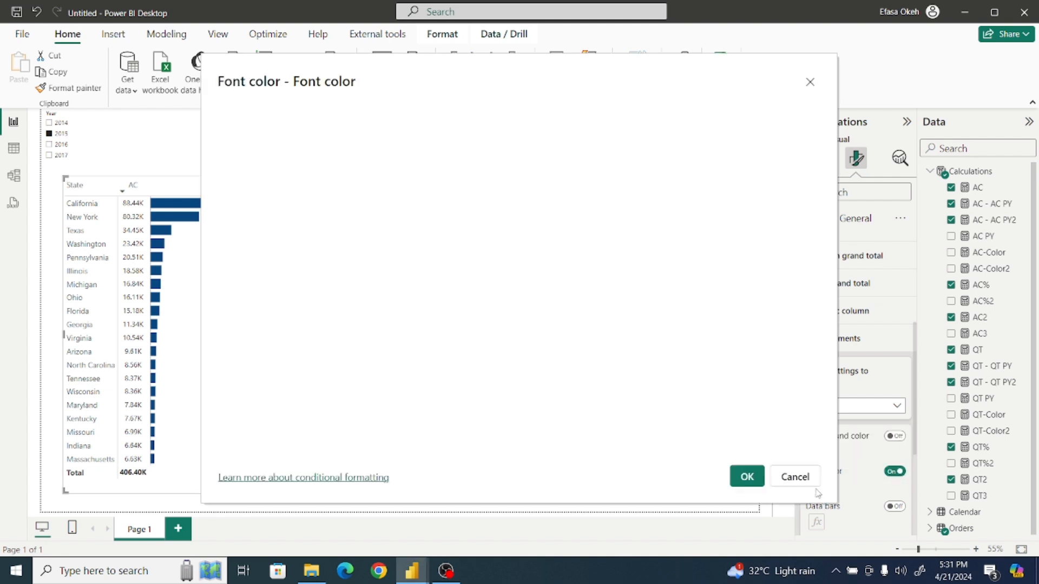
pyautogui.click(303, 139)
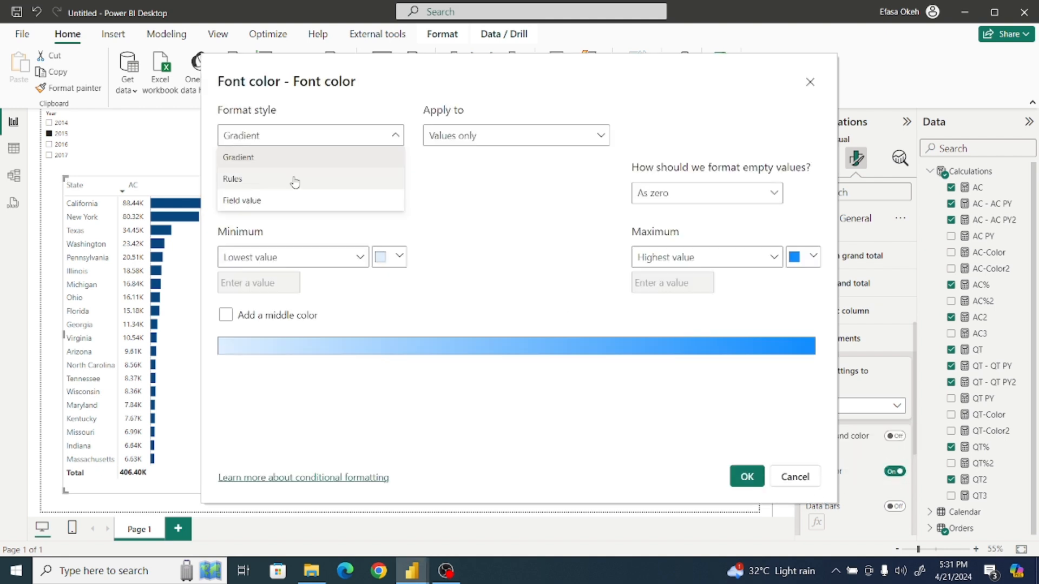
pyautogui.click(275, 209)
pyautogui.click(269, 202)
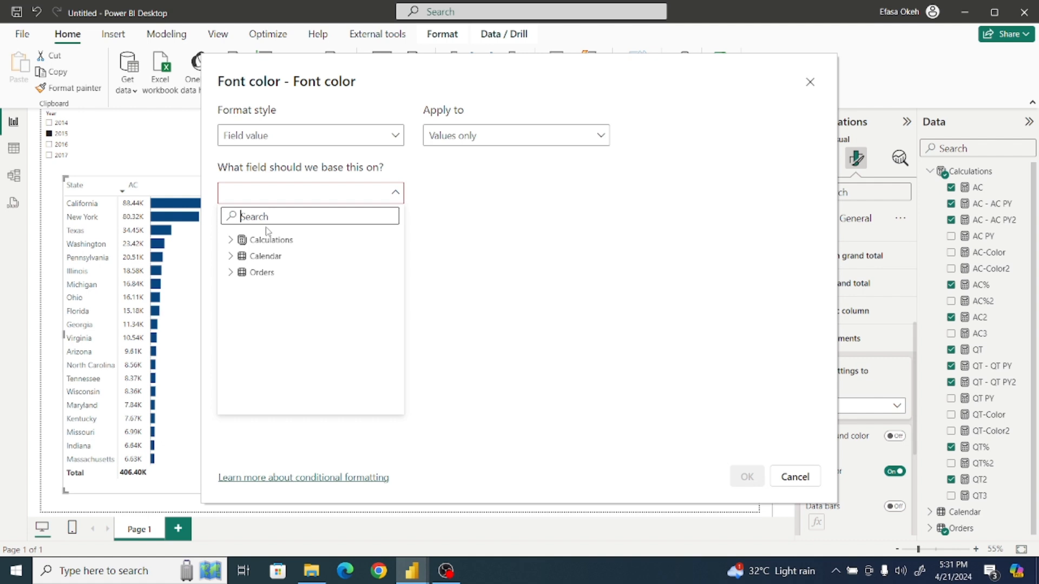
pyautogui.click(230, 239)
pyautogui.moveTo(394, 308); pyautogui.dragTo(395, 401)
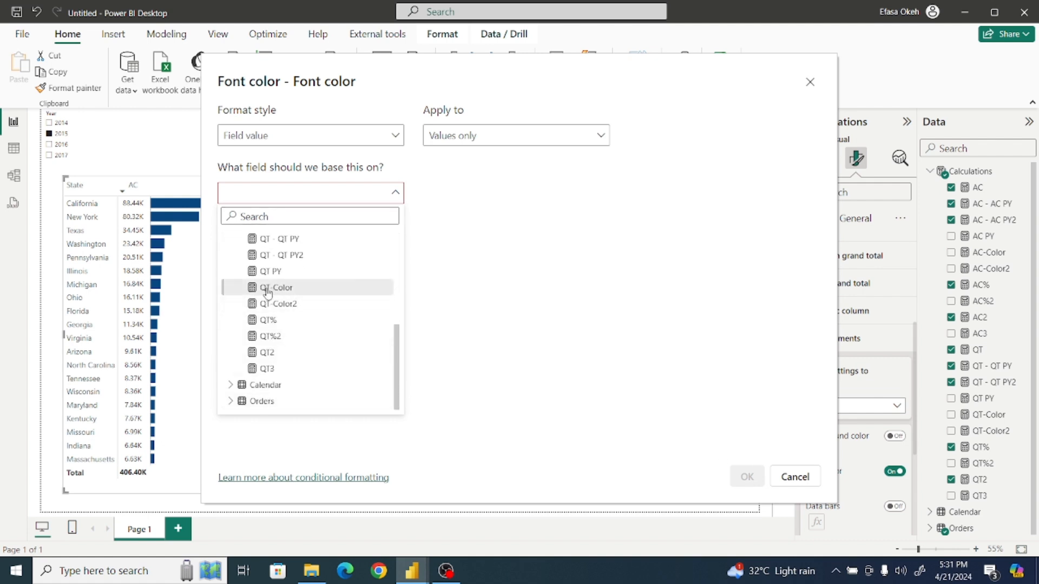
pyautogui.click(292, 294)
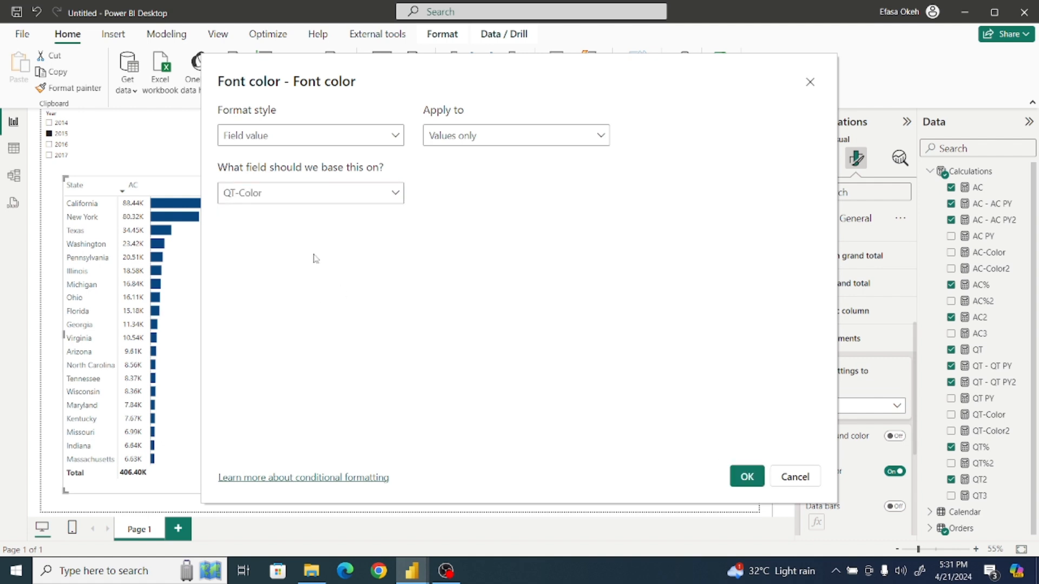
pyautogui.click(747, 477)
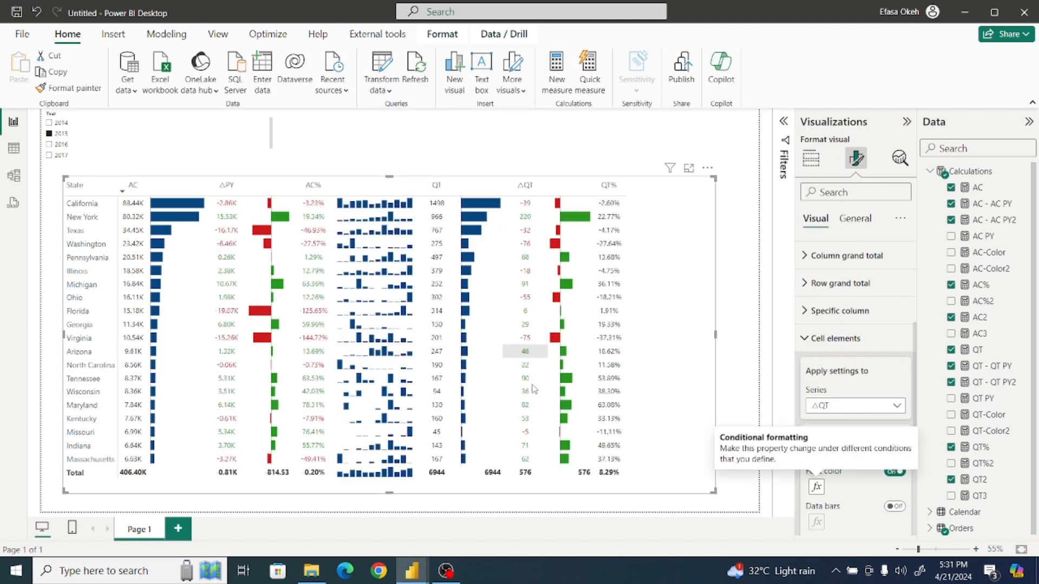
# Step: Select the QT% series in the cell elements settings and turn on its font color
pyautogui.click(836, 405)
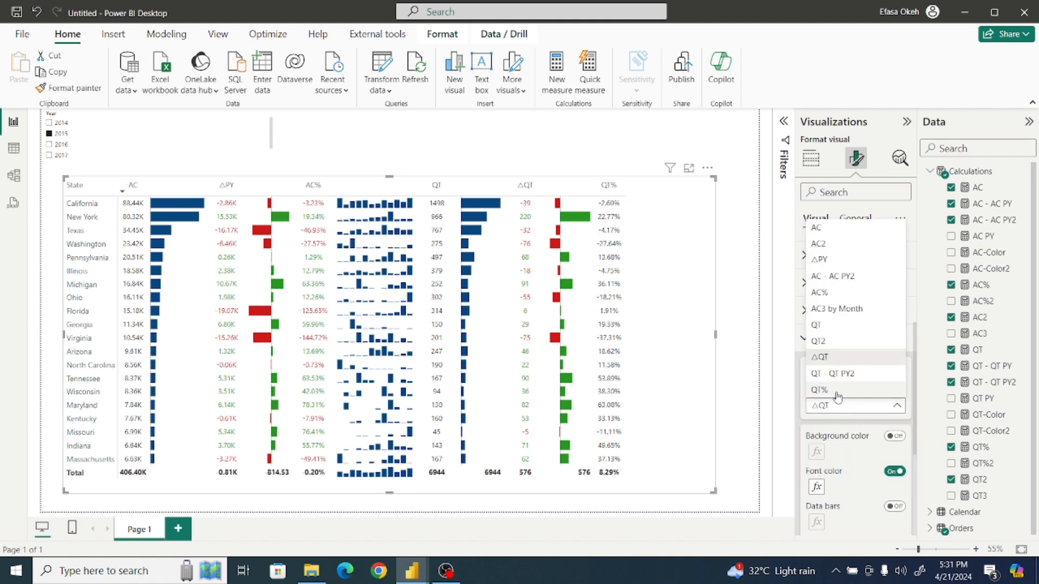
pyautogui.click(820, 389)
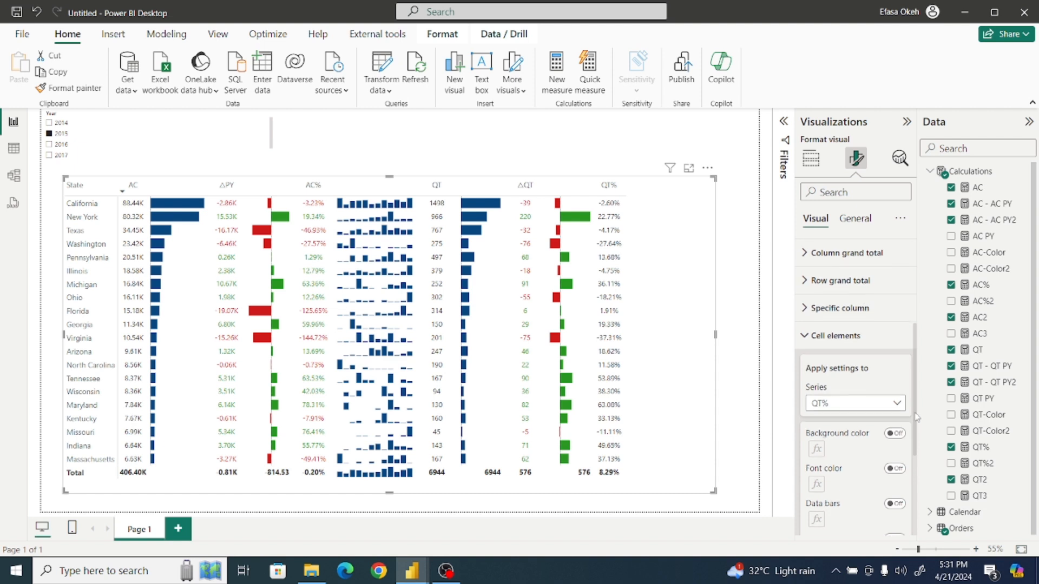
pyautogui.scroll(-3, 916, 417)
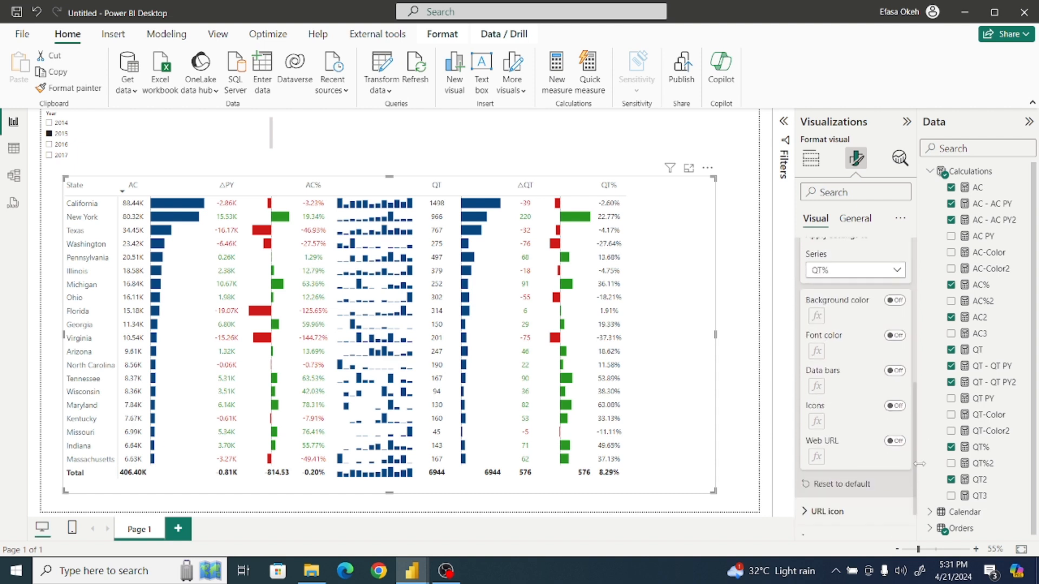
pyautogui.click(894, 335)
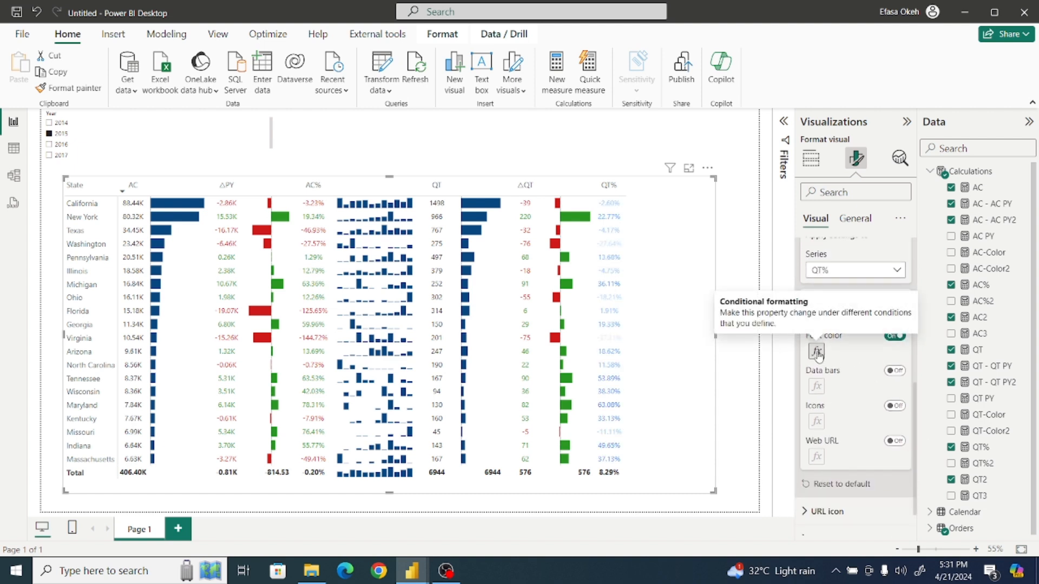
# Step: Format the QT% font color by field value based on the QT-Color2 measure
pyautogui.click(816, 352)
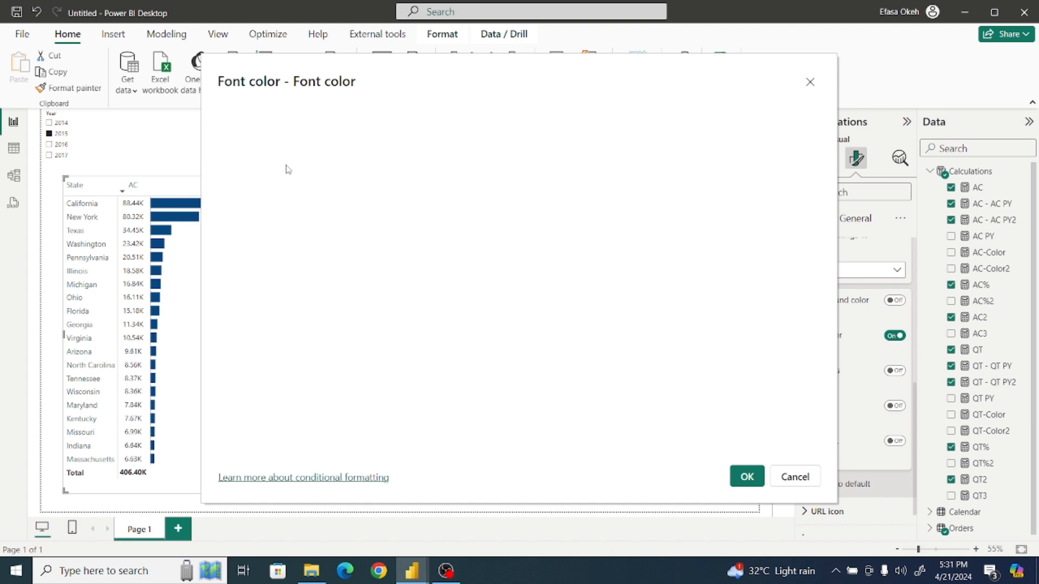
pyautogui.click(275, 135)
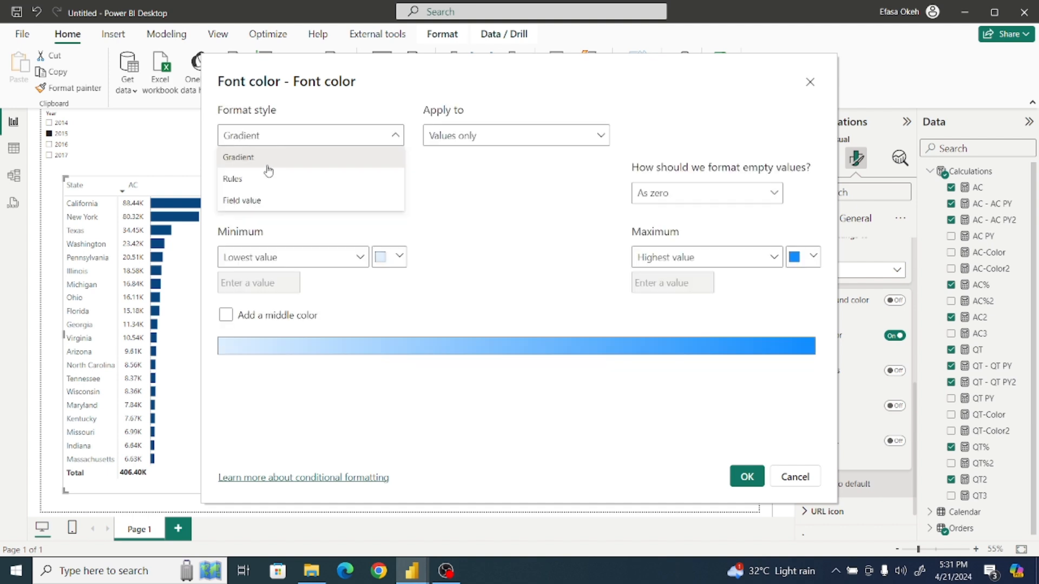
pyautogui.click(255, 201)
pyautogui.click(249, 191)
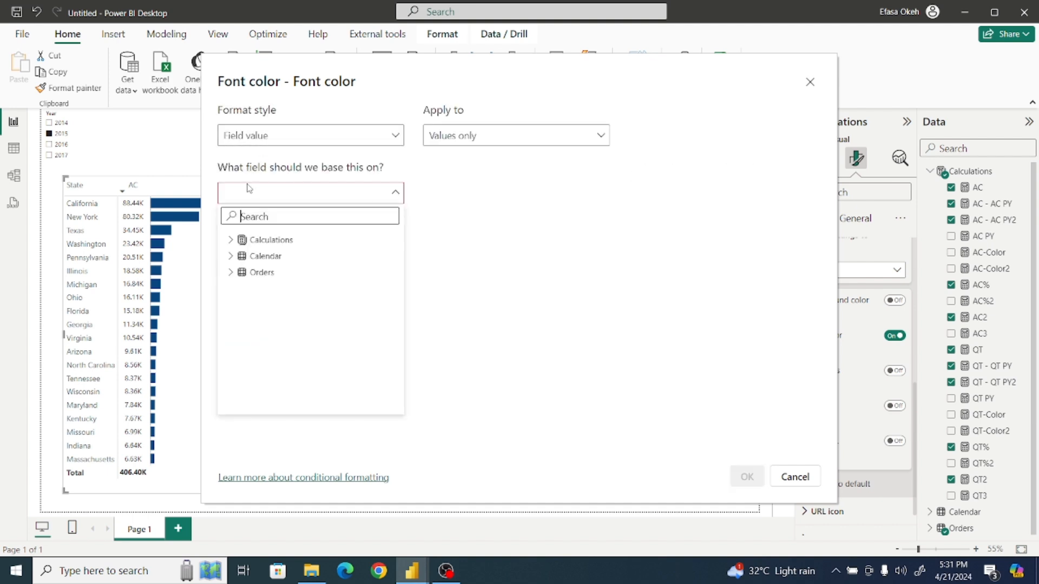
pyautogui.click(244, 239)
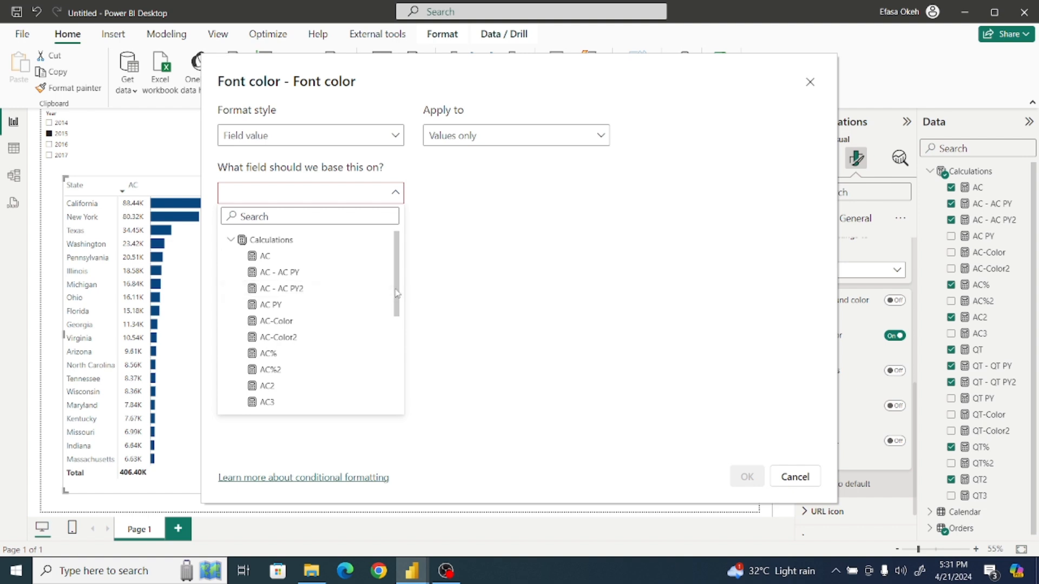
pyautogui.moveTo(397, 293); pyautogui.dragTo(398, 352)
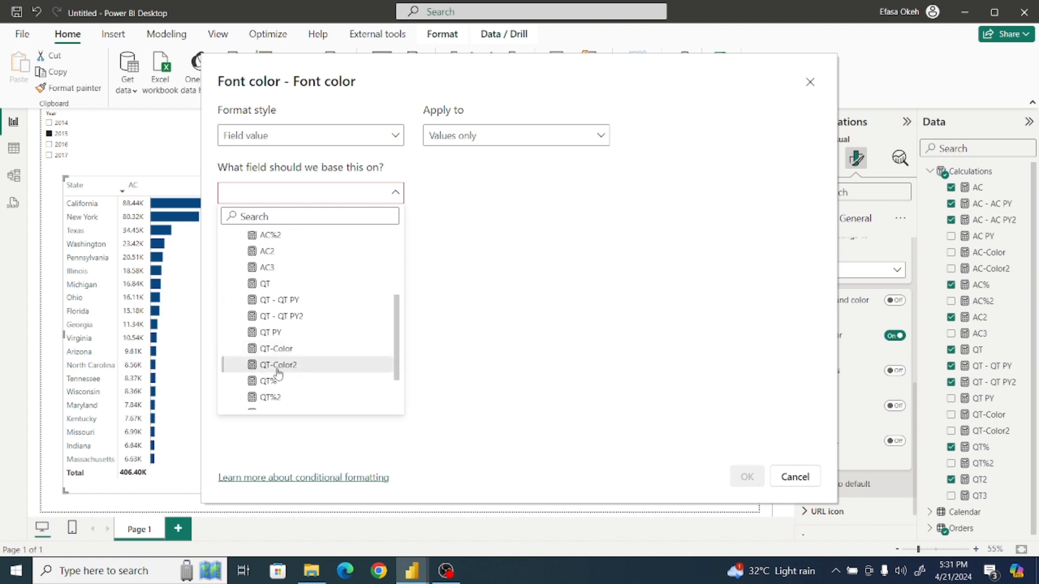
pyautogui.click(280, 365)
pyautogui.click(747, 476)
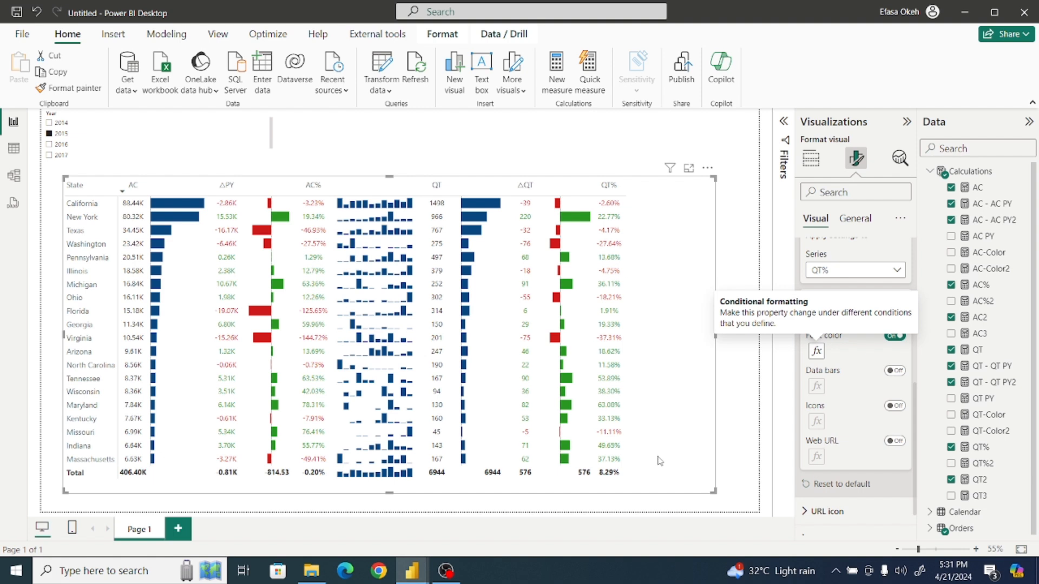
# Step: Add a QT3 sparkline to the matrix with the calendar Month on its X-axis, and remove the plain QT3 value field
pyautogui.click(733, 371)
pyautogui.click(700, 359)
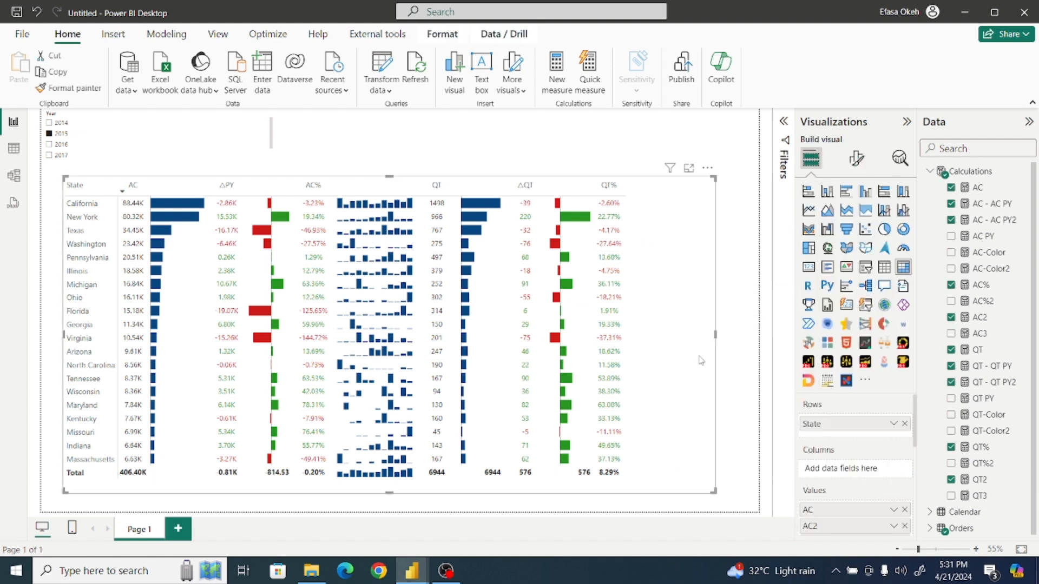
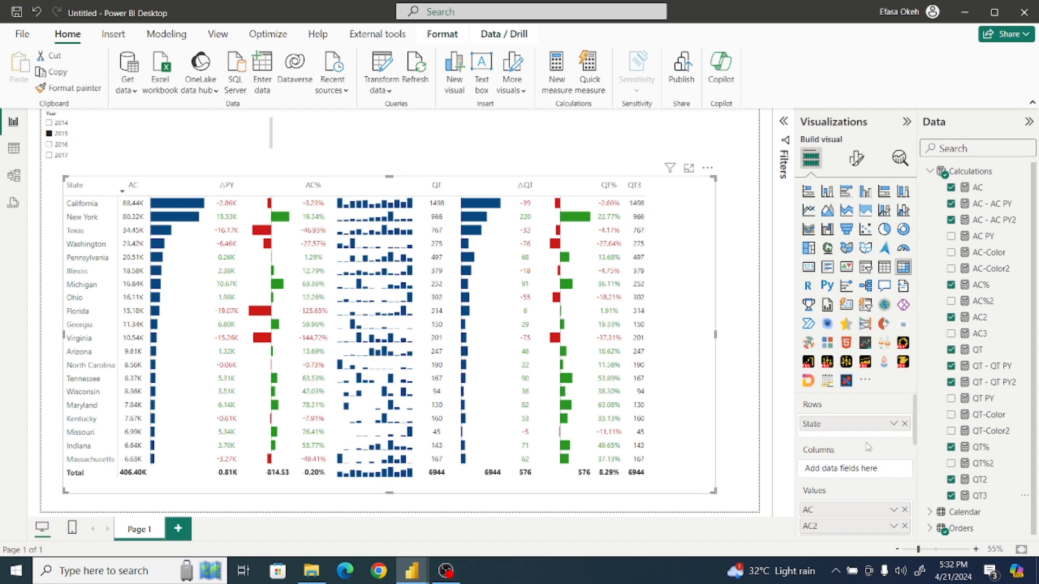
pyautogui.scroll(-10, 844, 444)
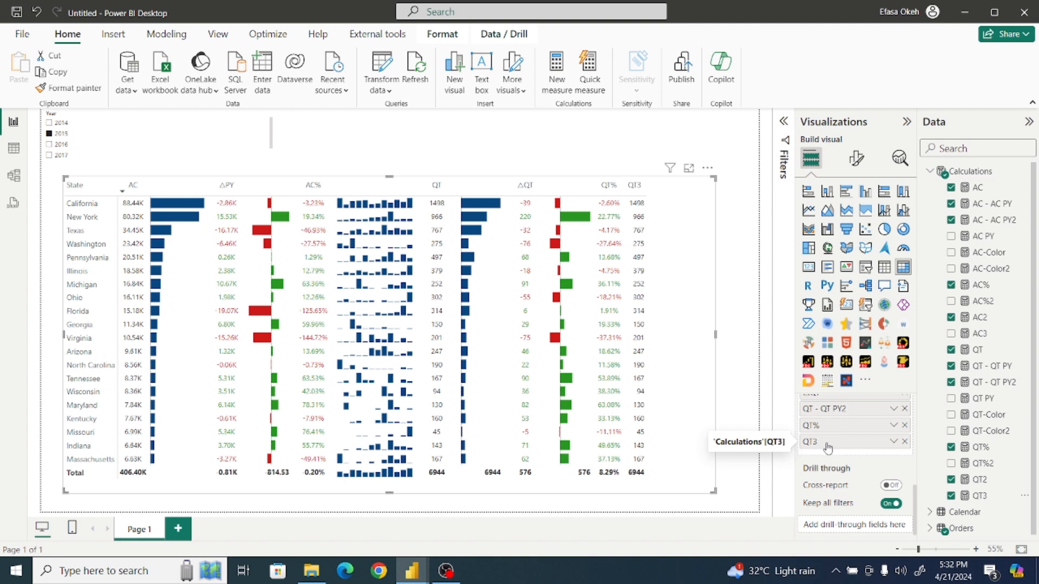
pyautogui.click(893, 442)
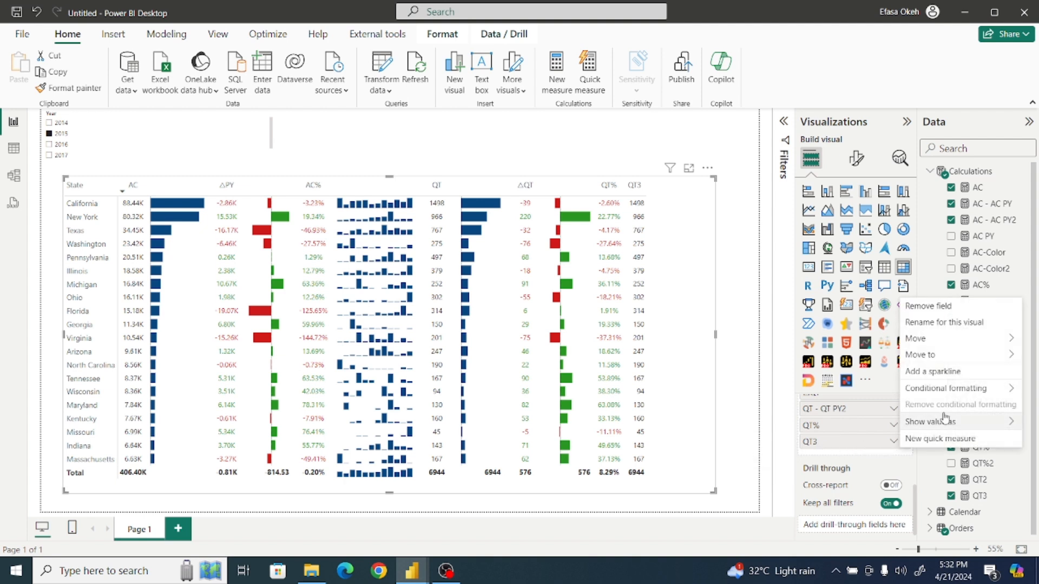
pyautogui.click(937, 373)
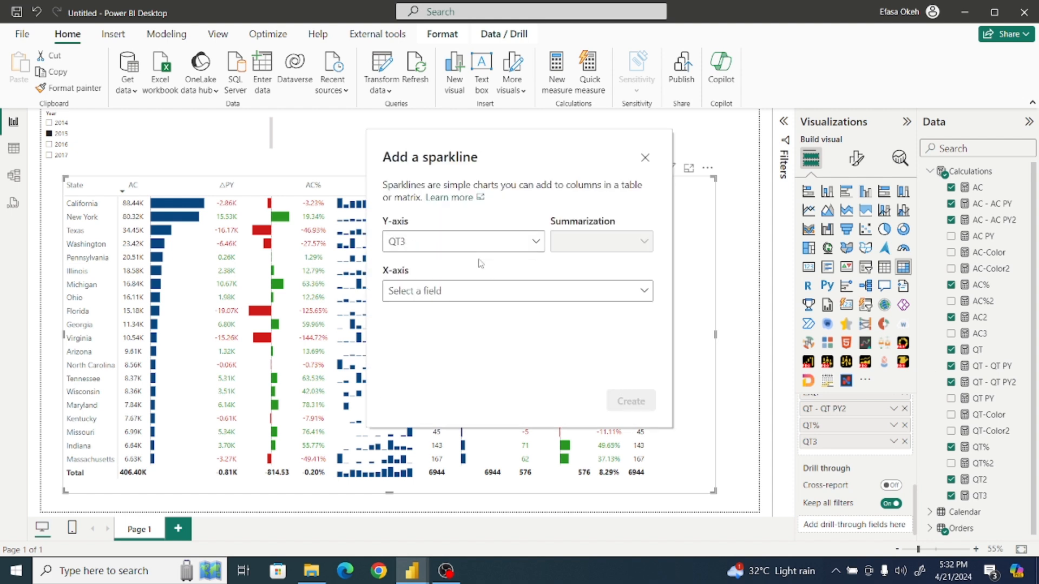
pyautogui.click(477, 290)
pyautogui.click(395, 353)
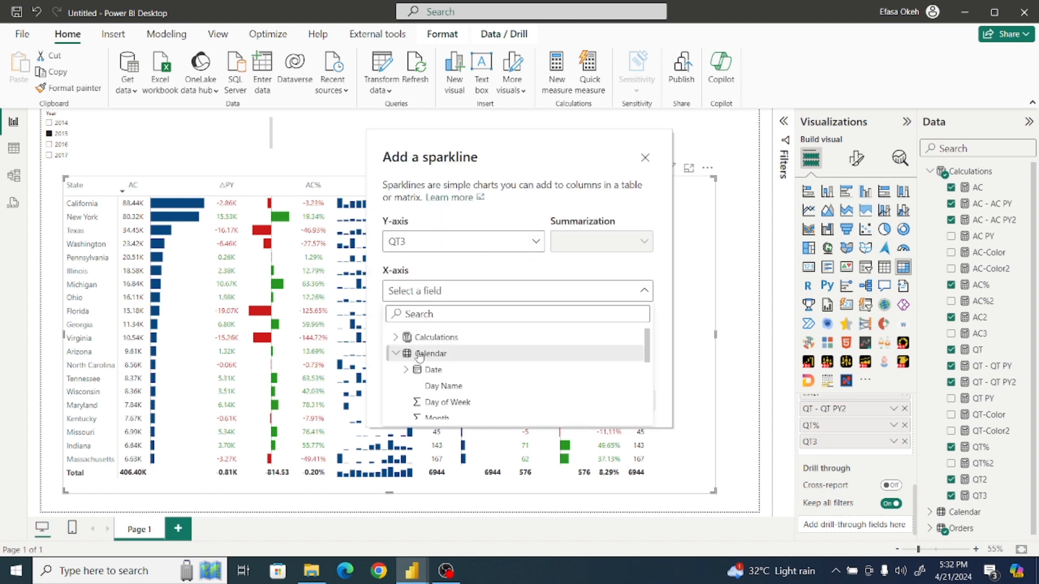
pyautogui.moveTo(649, 357); pyautogui.dragTo(643, 380)
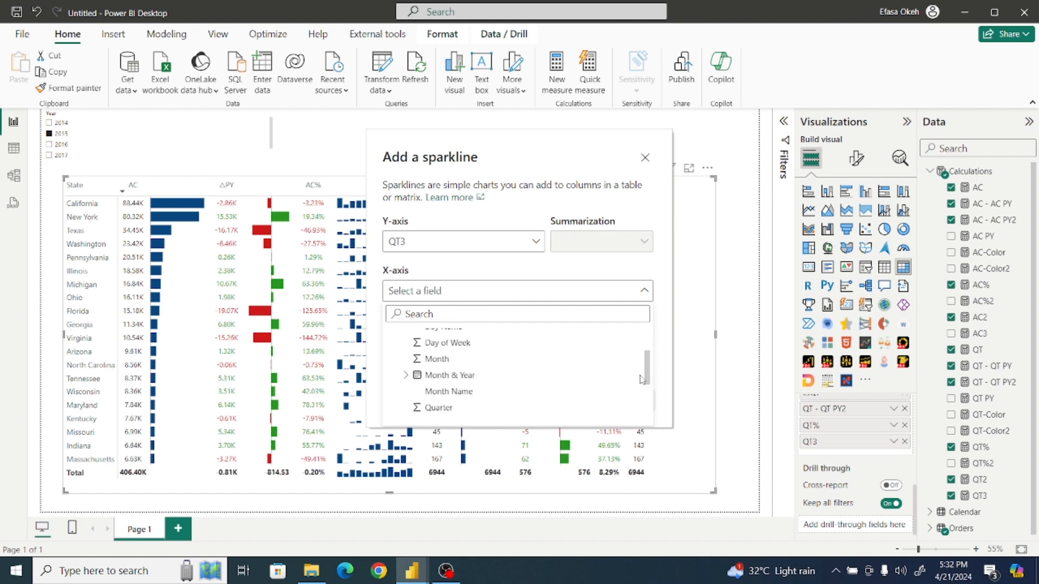
pyautogui.click(549, 359)
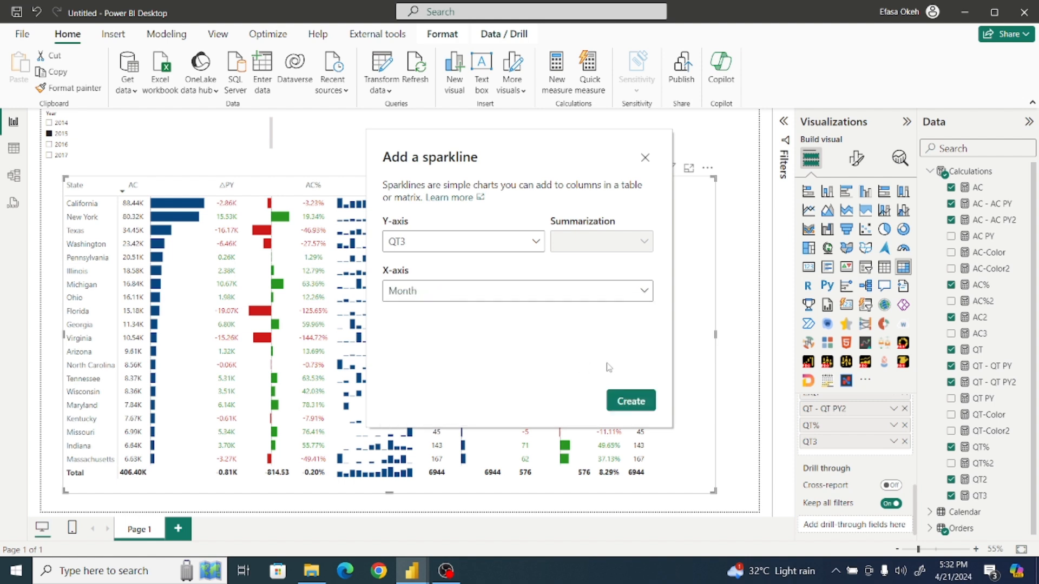
pyautogui.click(643, 403)
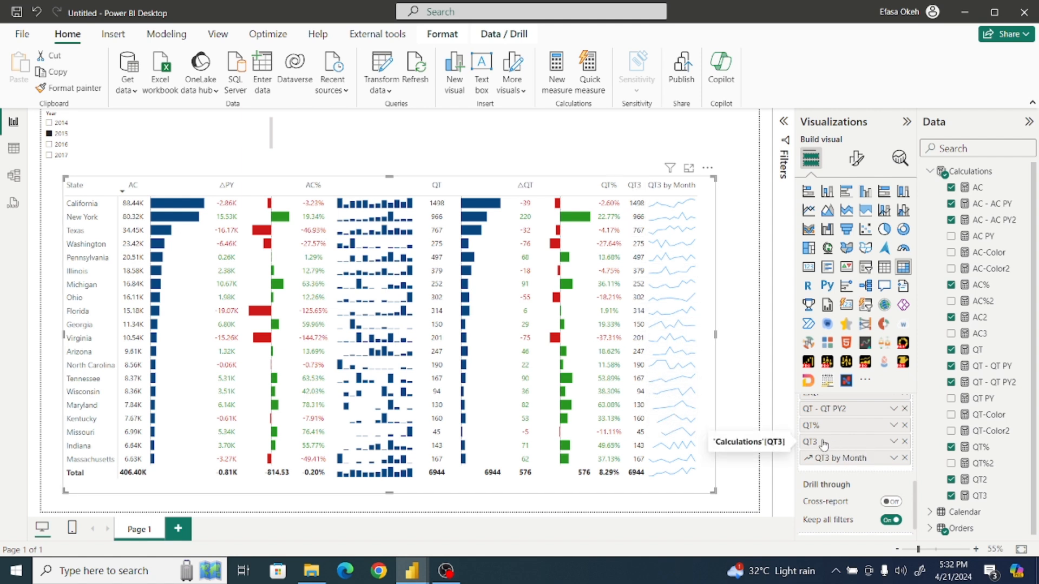
pyautogui.click(904, 442)
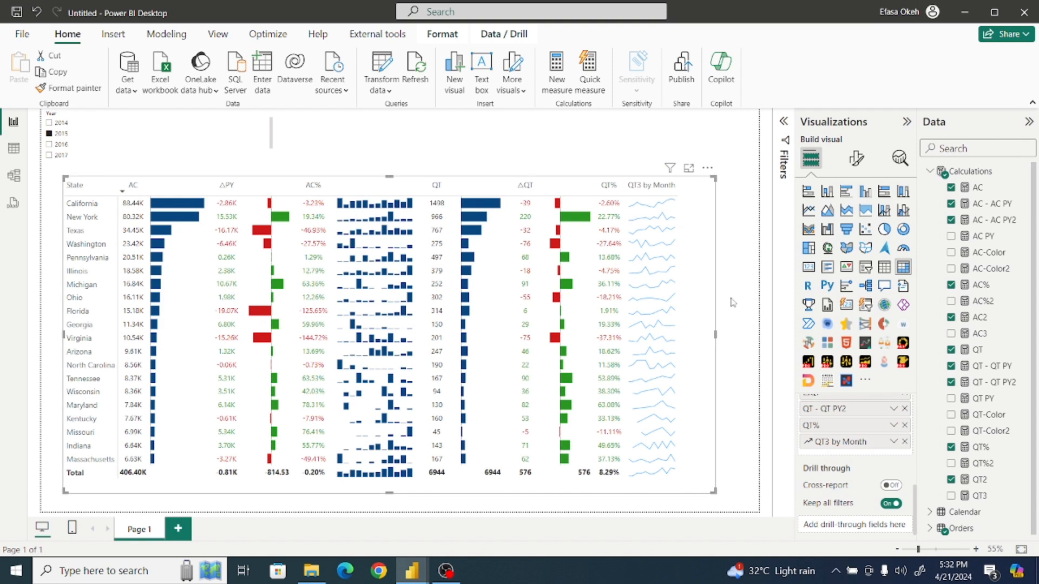
# Step: Format the QT3 by Month sparkline as a column chart with the recent dark blue as its data color
pyautogui.click(857, 159)
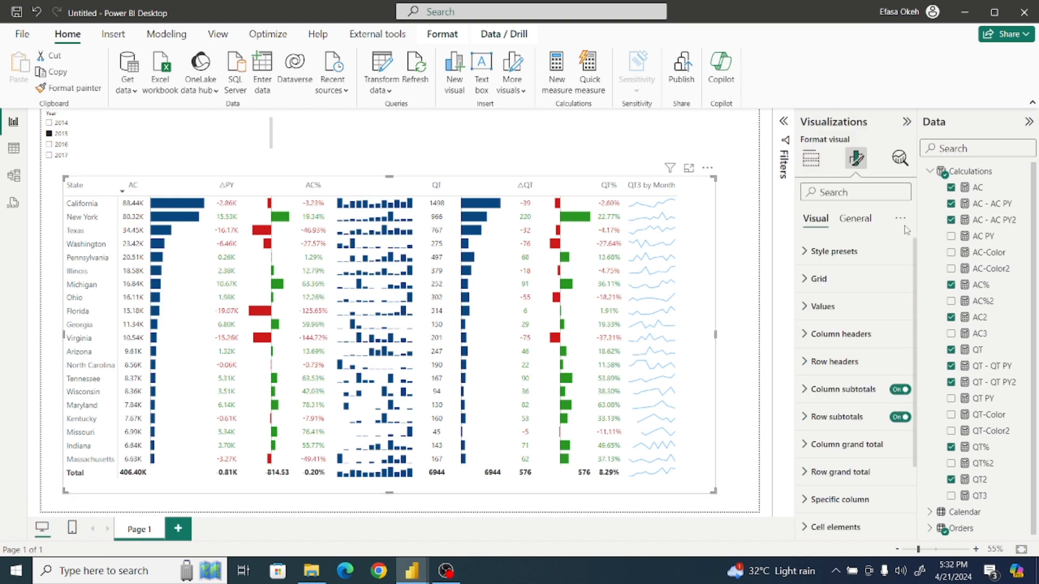
pyautogui.scroll(-2, 916, 252)
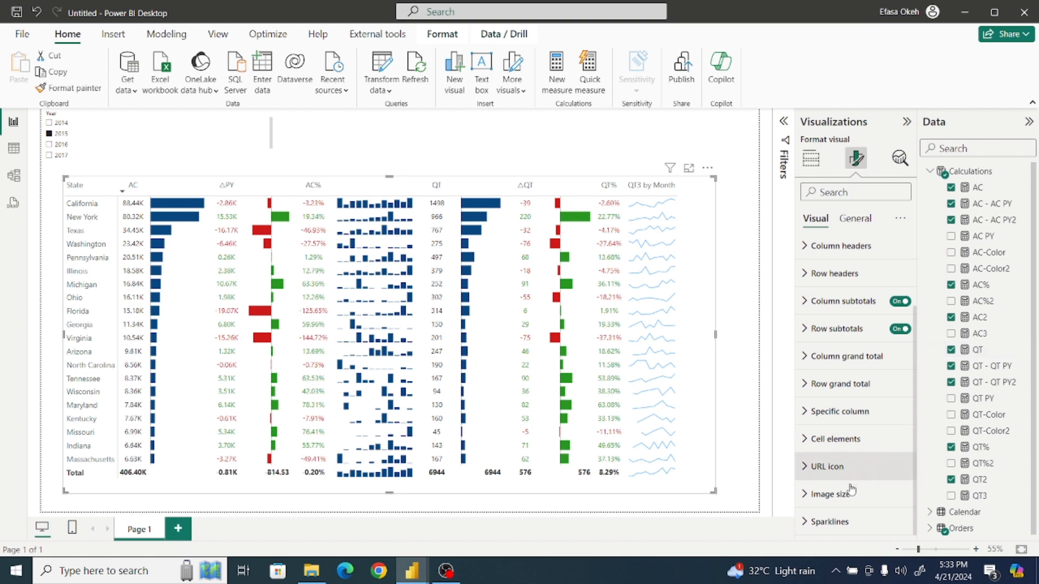
pyautogui.click(805, 523)
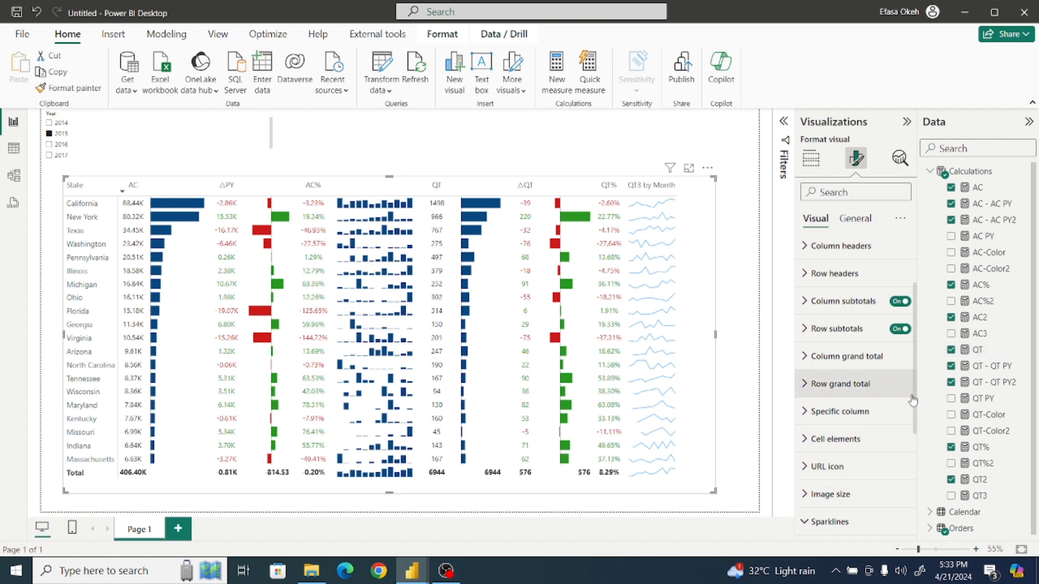
pyautogui.moveTo(913, 399); pyautogui.dragTo(928, 507)
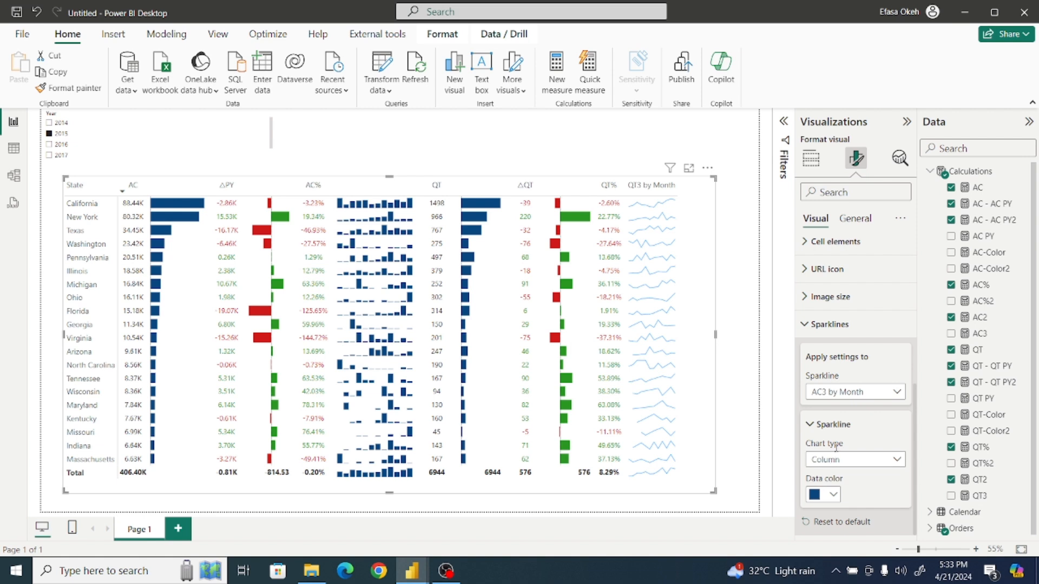
pyautogui.click(823, 394)
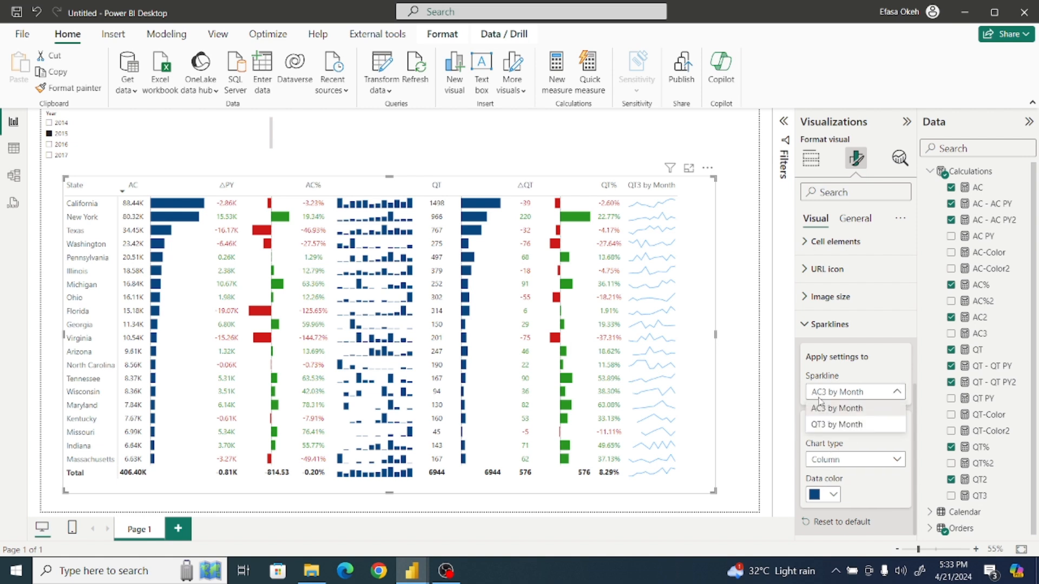
pyautogui.click(825, 426)
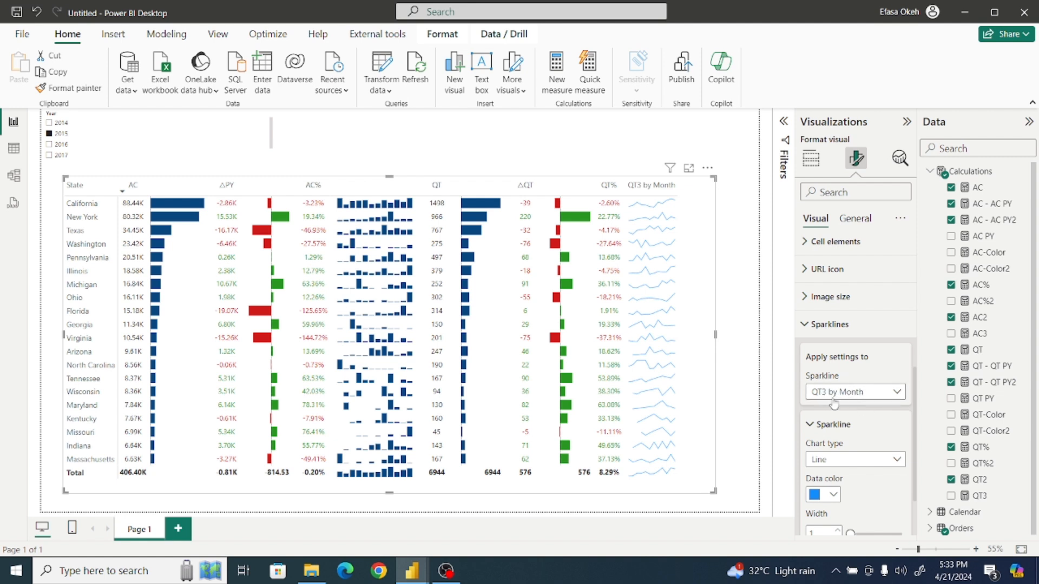
pyautogui.click(848, 466)
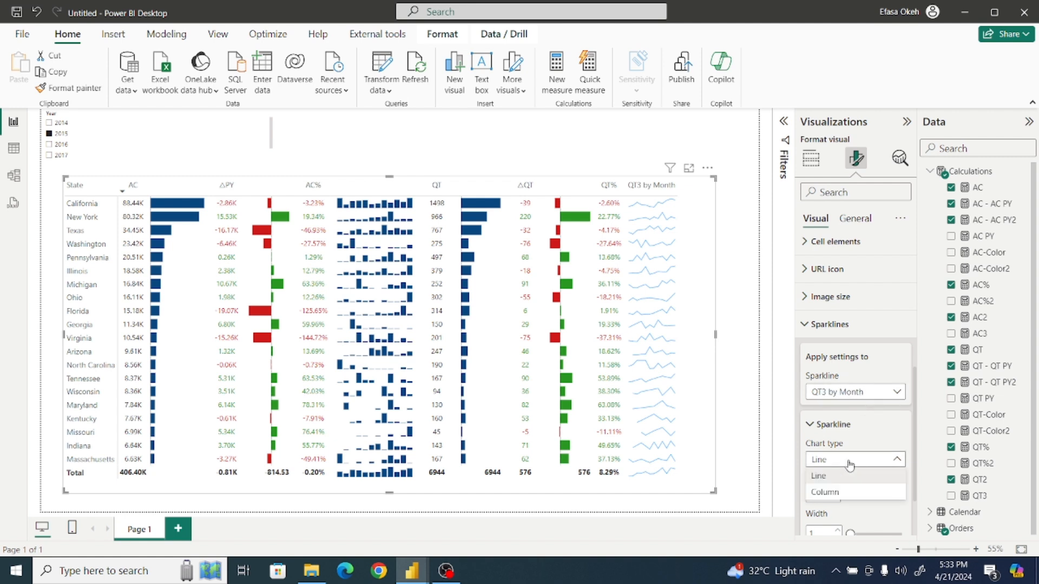
pyautogui.click(825, 492)
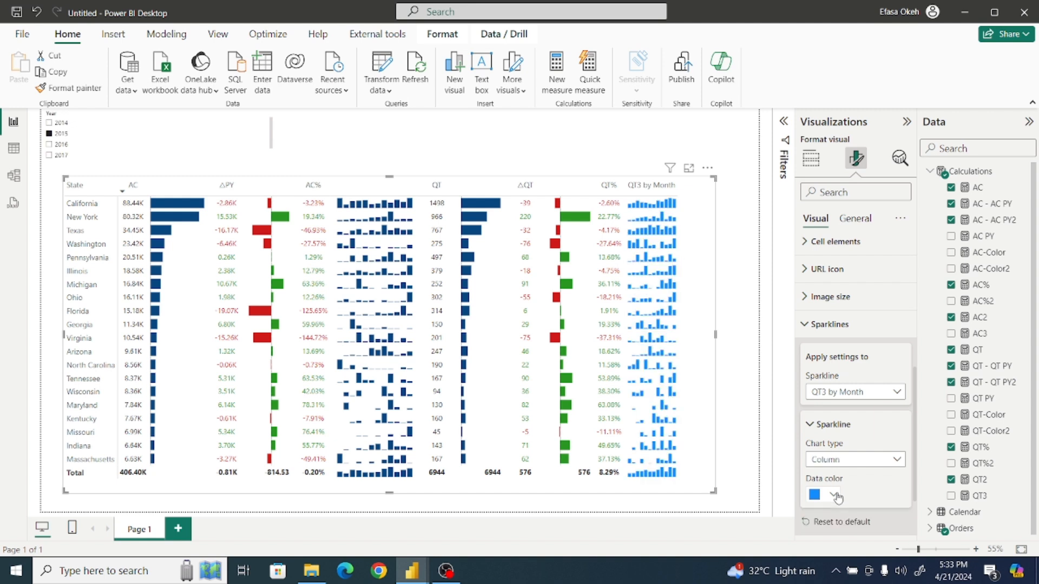
pyautogui.click(834, 495)
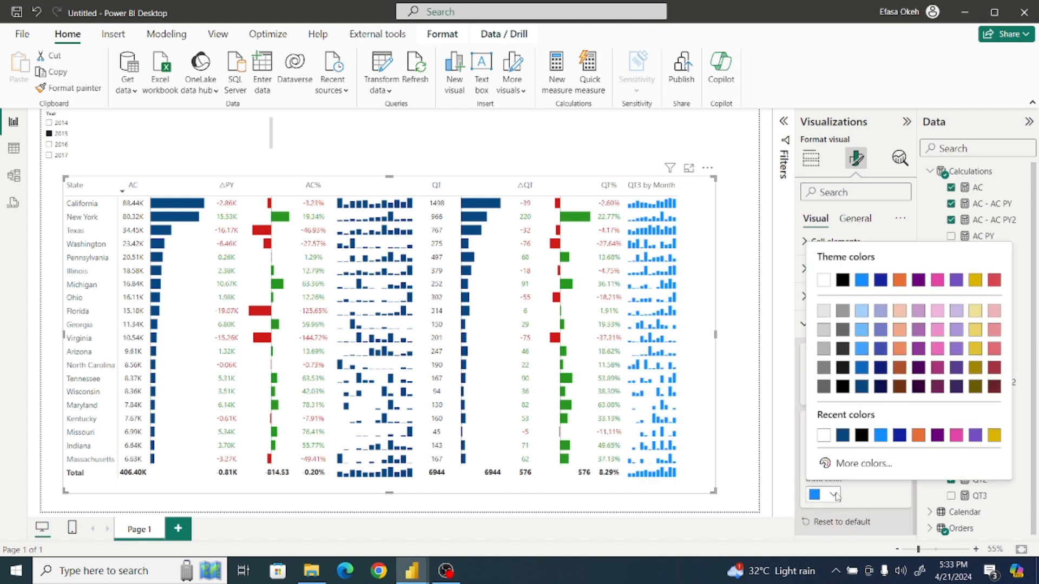
pyautogui.click(843, 436)
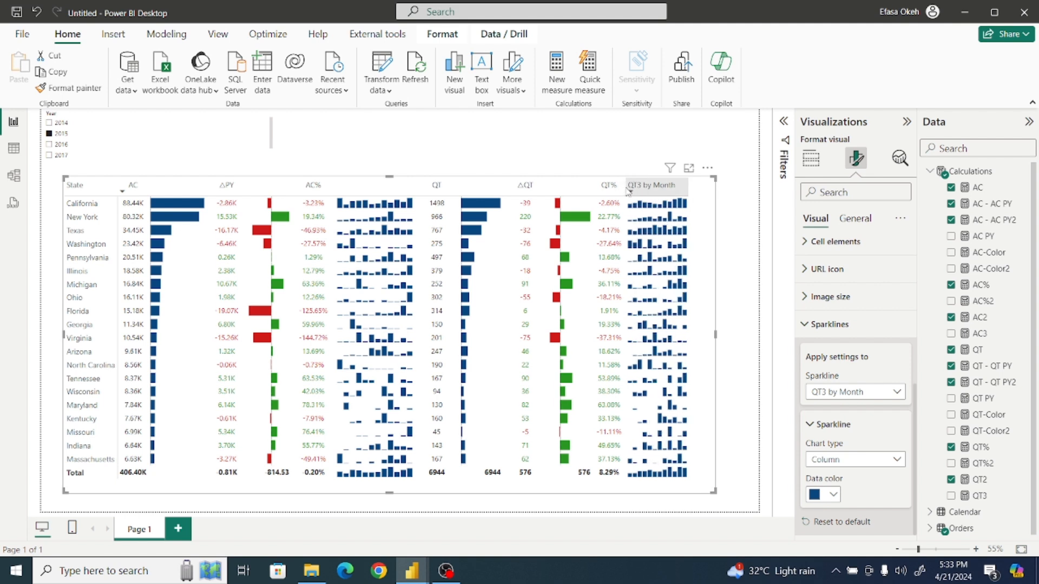
# Step: Widen the QT% and QT3 by Month columns of the matrix slightly
pyautogui.moveTo(622, 188); pyautogui.dragTo(628, 187)
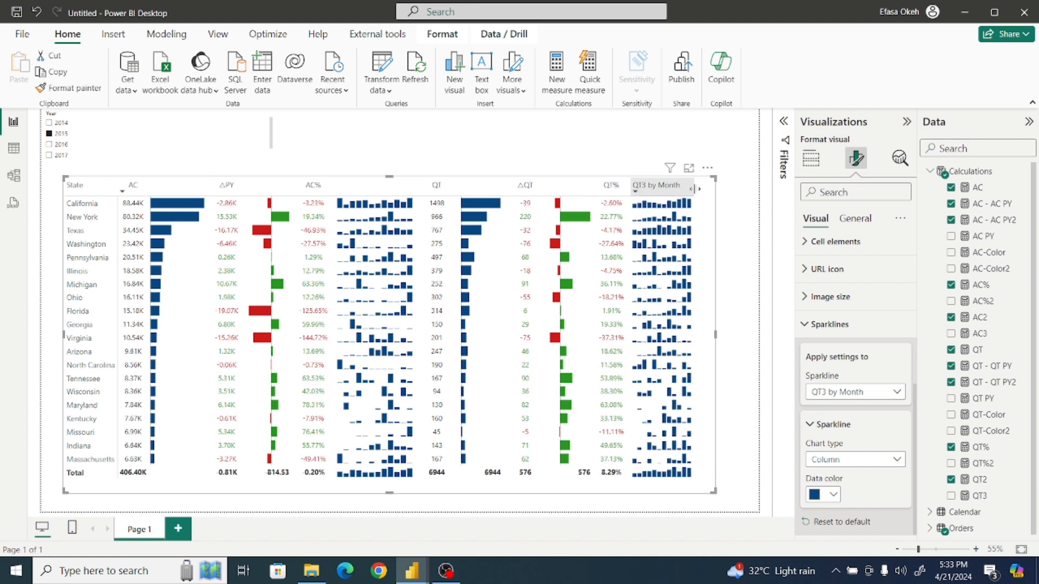
pyautogui.moveTo(698, 188); pyautogui.dragTo(701, 193)
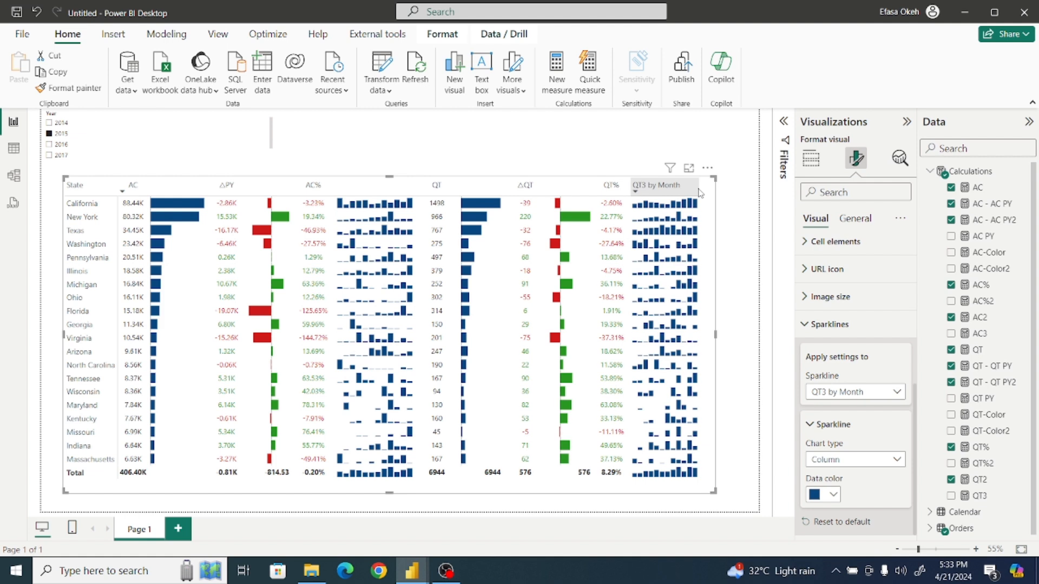
pyautogui.click(810, 326)
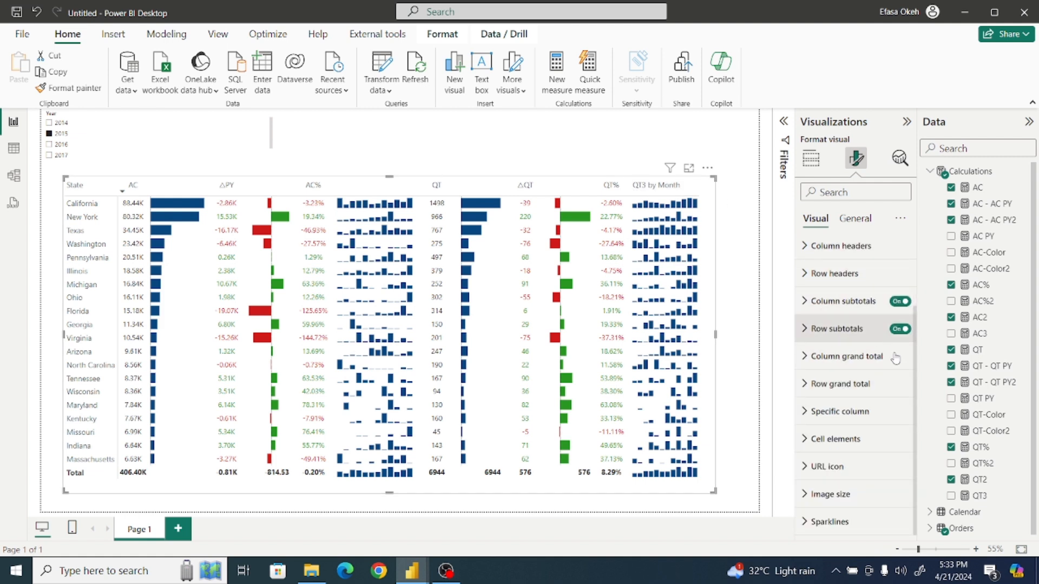
pyautogui.click(844, 447)
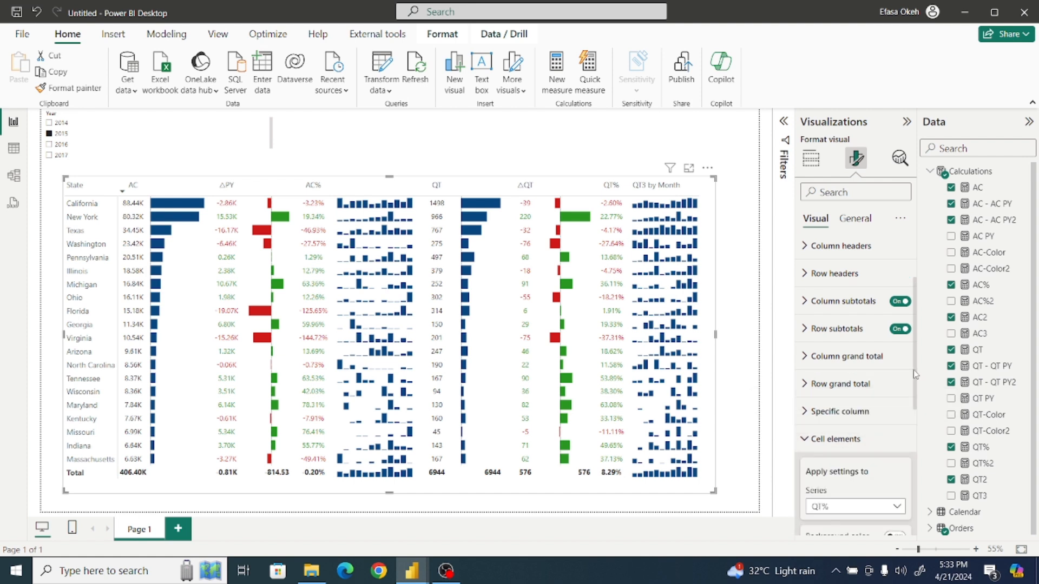
pyautogui.scroll(-1, 914, 381)
pyautogui.scroll(-4, 914, 390)
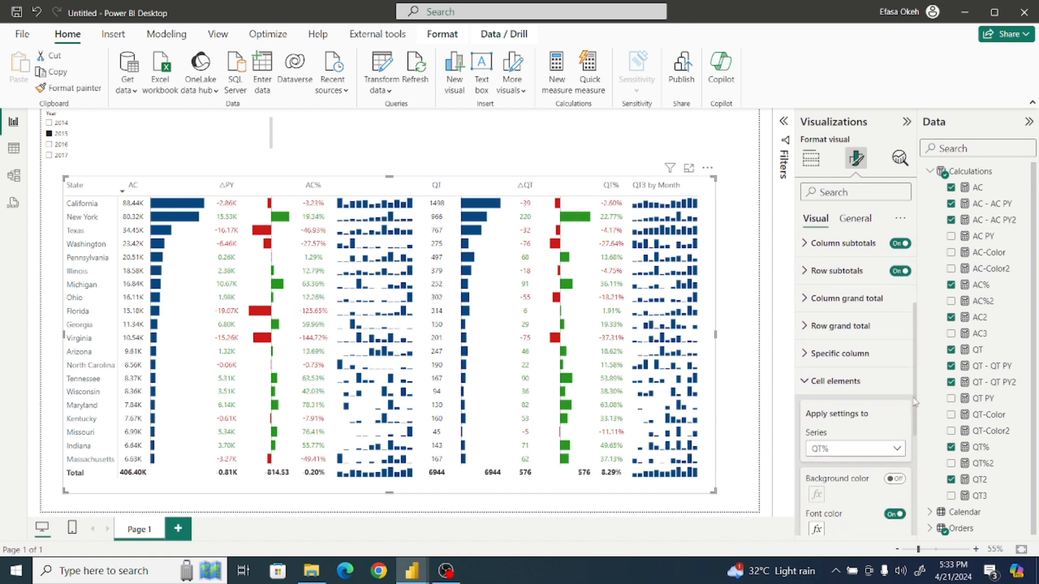
pyautogui.click(836, 324)
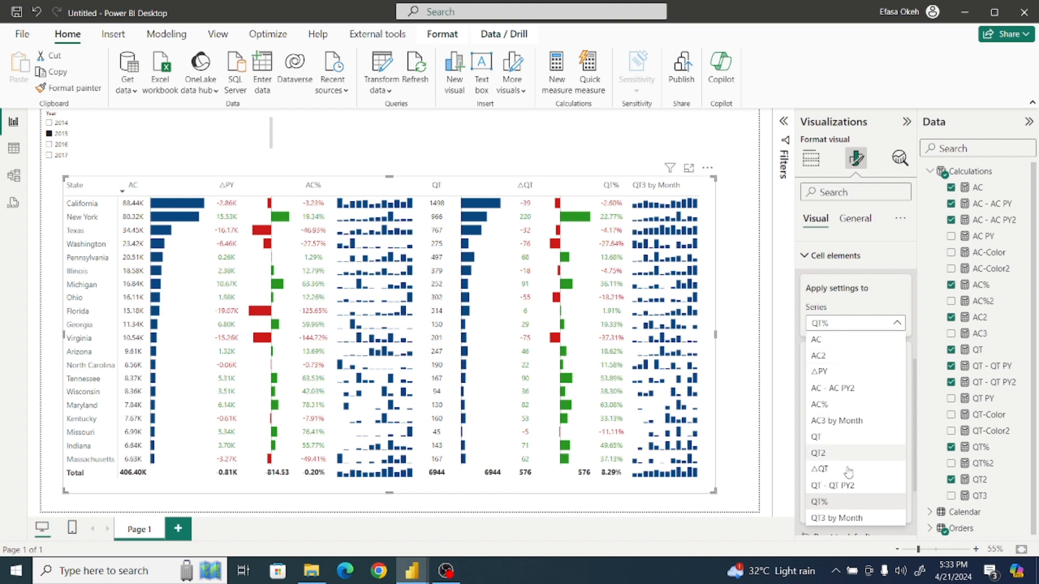
pyautogui.click(836, 518)
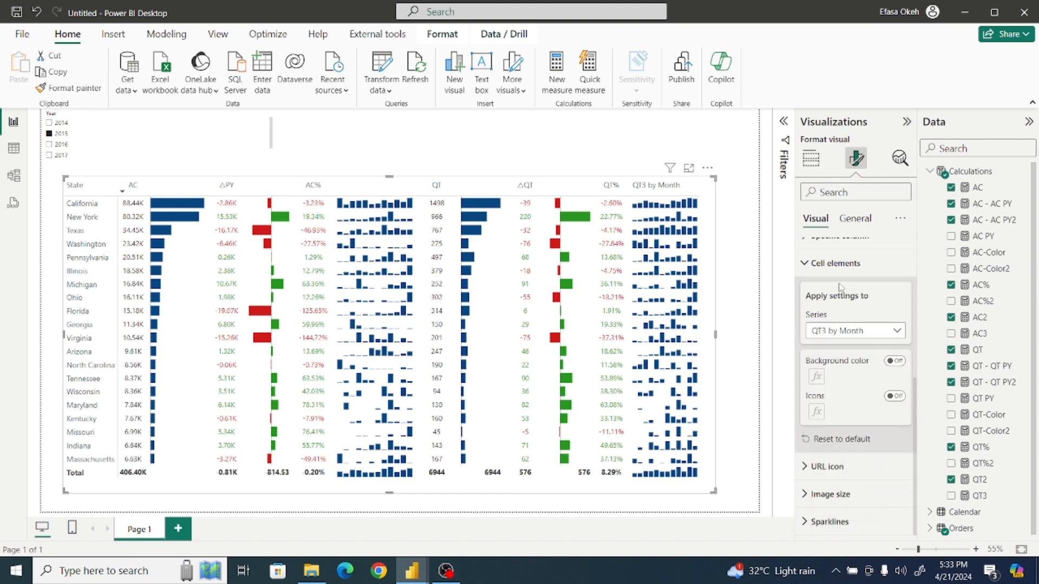
pyautogui.click(816, 265)
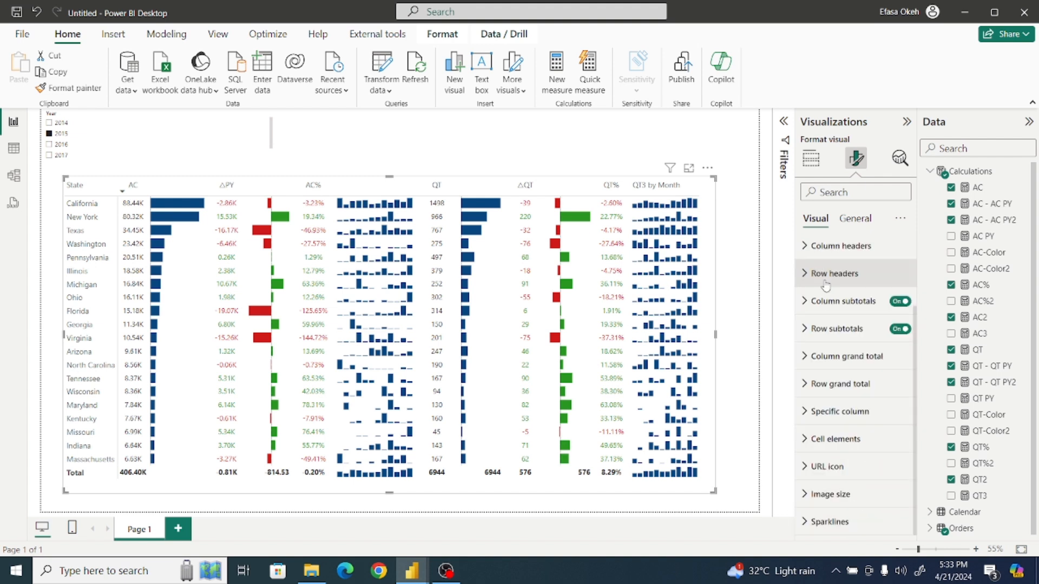
# Step: Hide the QT3 by Month column header by applying white text through the specific column settings to the header only, not the values
pyautogui.click(817, 414)
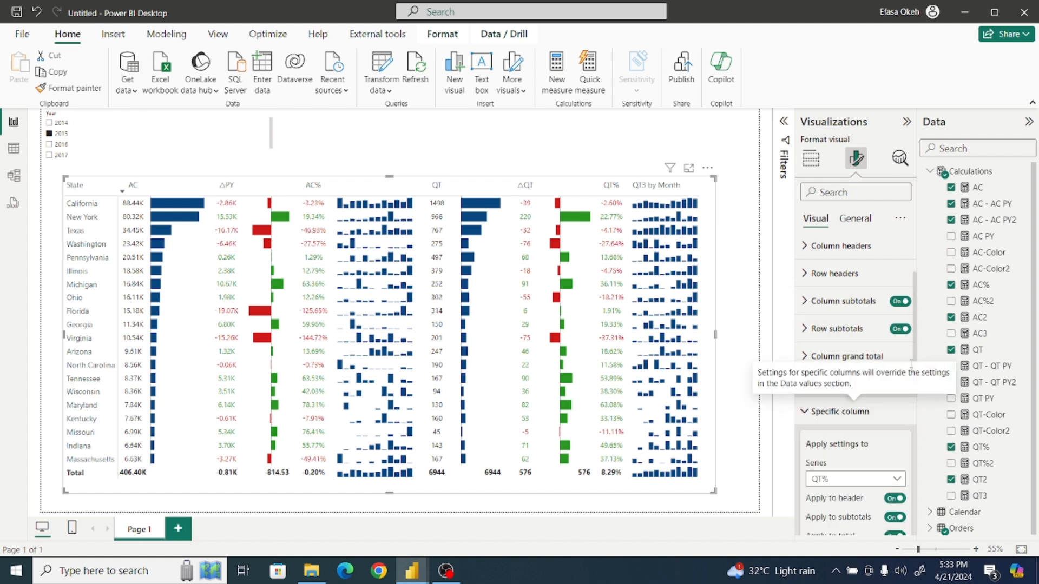
pyautogui.scroll(-4, 844, 324)
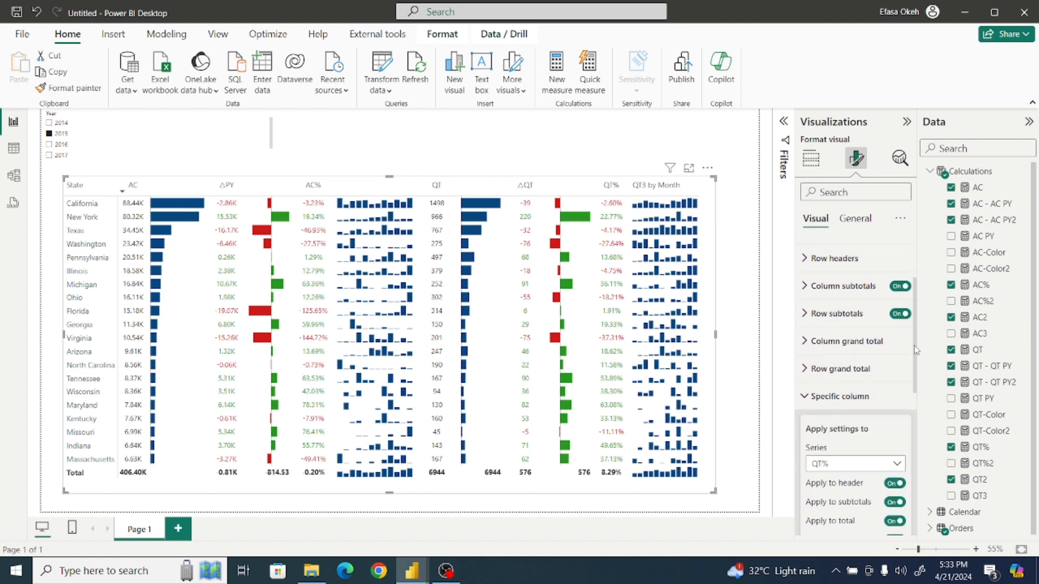
pyautogui.click(830, 292)
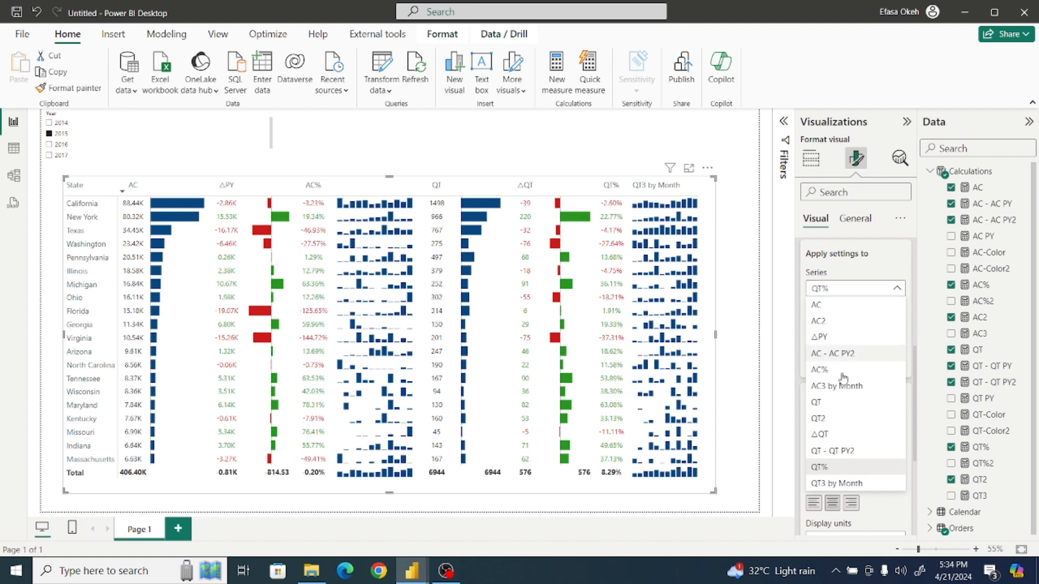
pyautogui.click(836, 484)
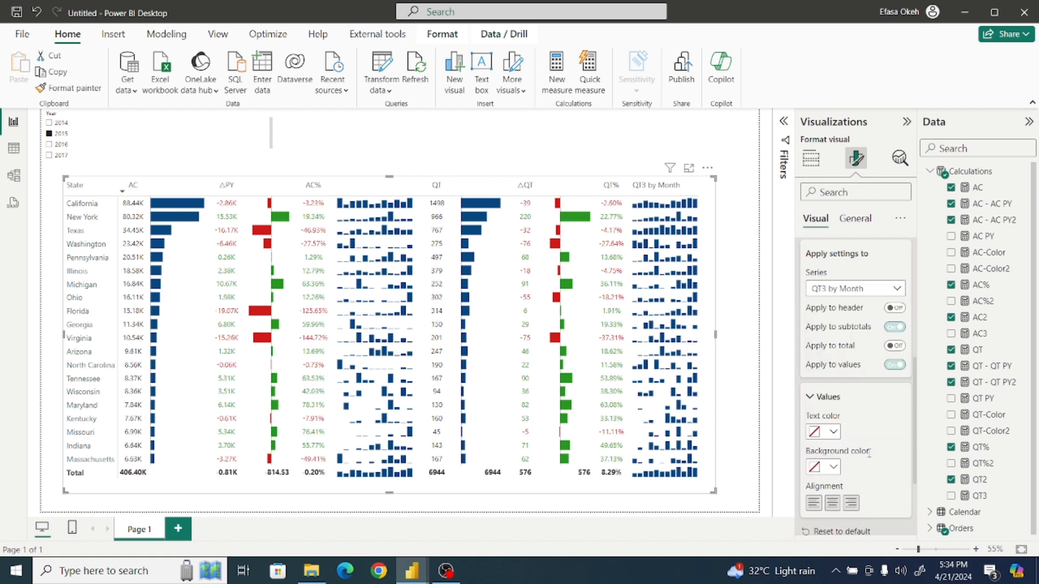
pyautogui.click(894, 364)
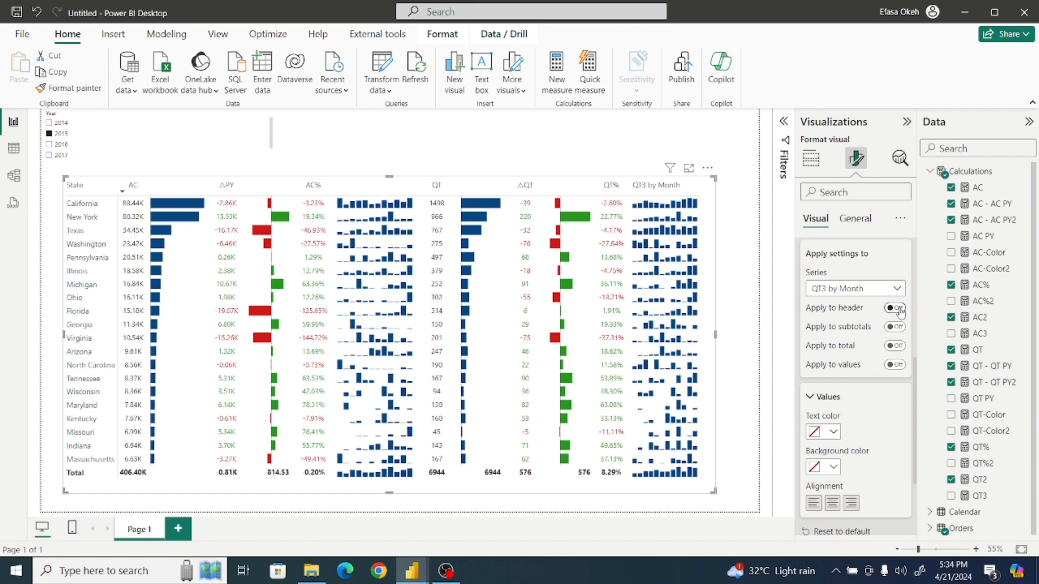
pyautogui.click(895, 308)
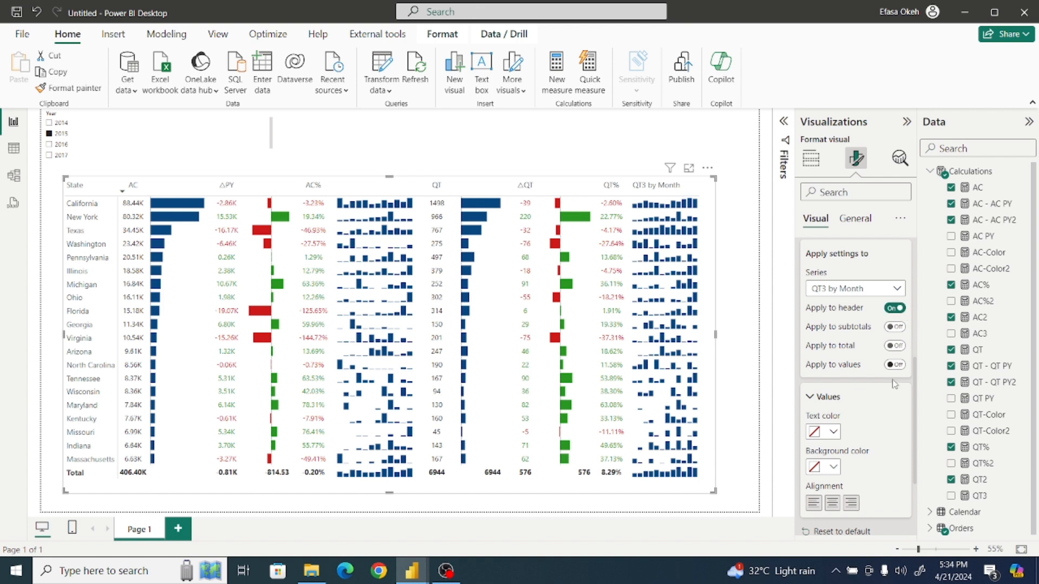
pyautogui.click(835, 433)
pyautogui.click(840, 363)
pyautogui.click(738, 335)
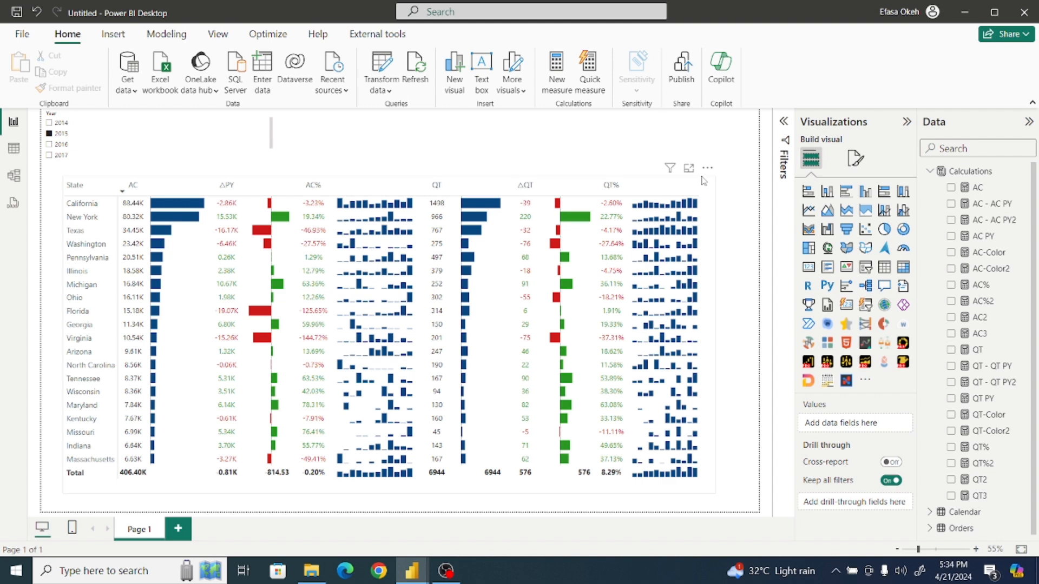
# Step: Reposition the matrix so it is centered horizontally on the report page
pyautogui.click(725, 181)
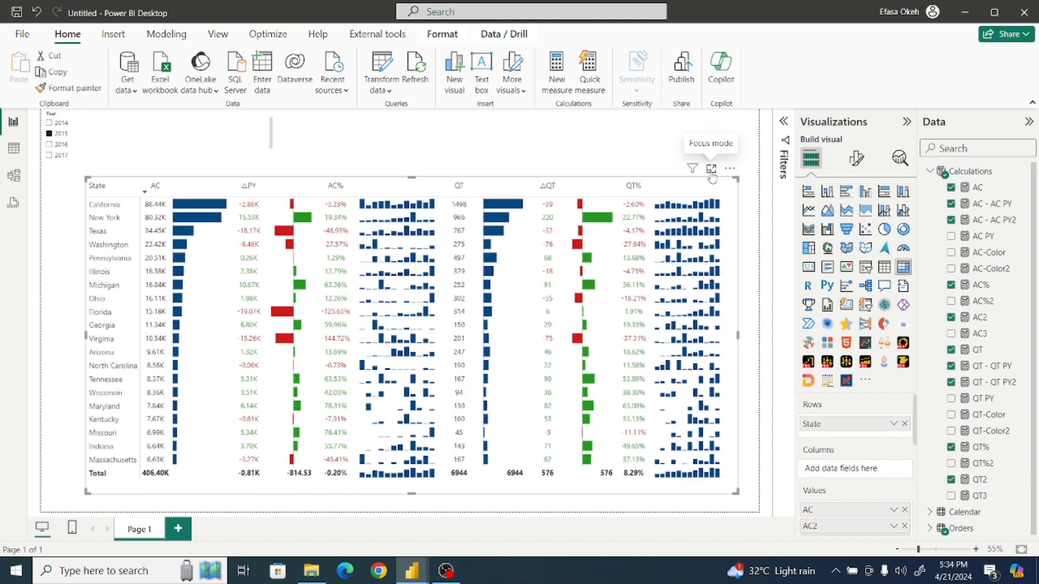
pyautogui.moveTo(722, 180); pyautogui.dragTo(710, 182)
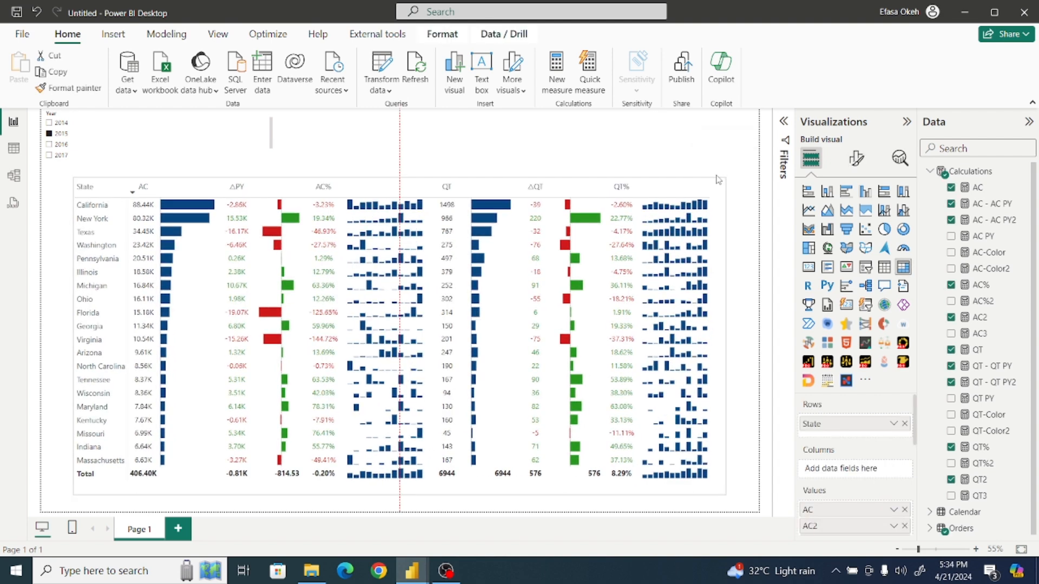
pyautogui.click(749, 239)
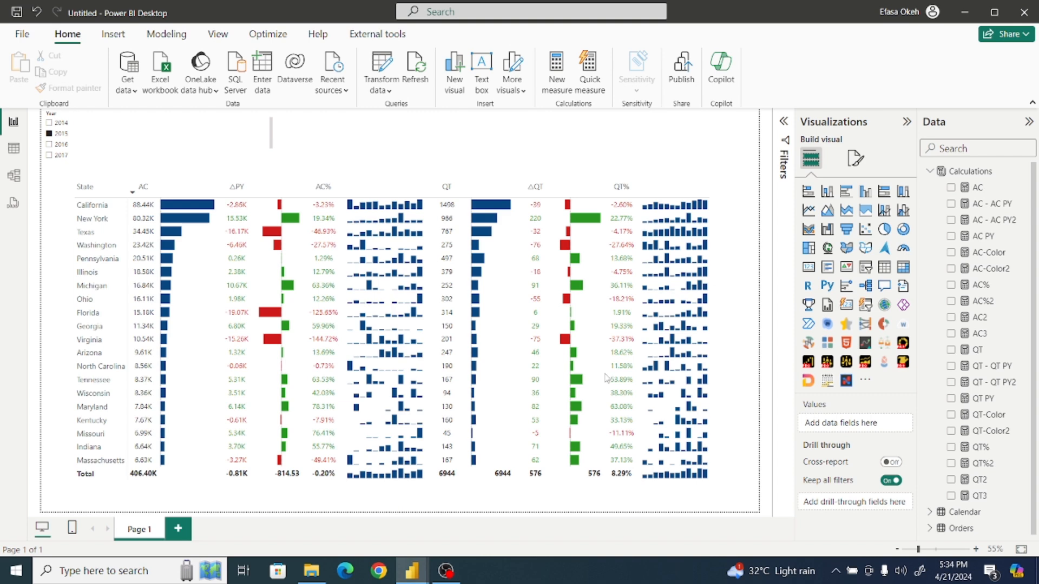
# Step: View the finished Native matrix report for comparison and return to the untitled report
pyautogui.moveTo(414, 572)
pyautogui.click(370, 525)
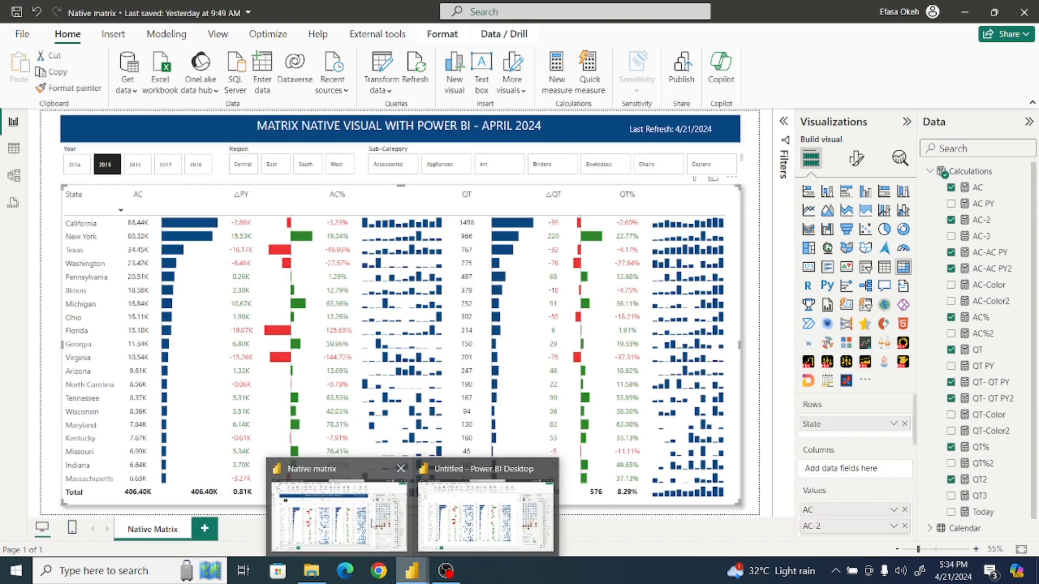
pyautogui.moveTo(453, 523)
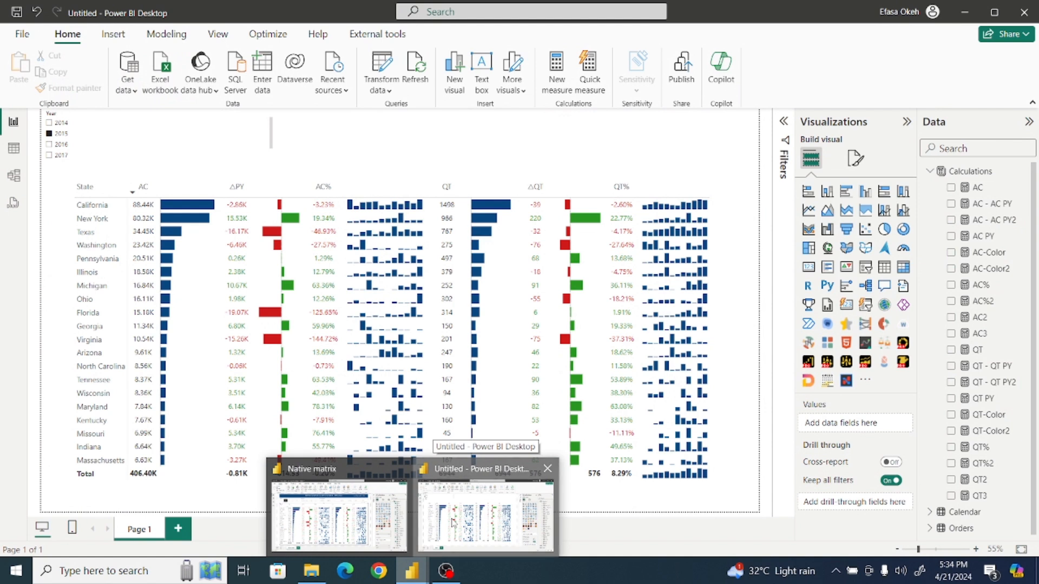
pyautogui.click(453, 522)
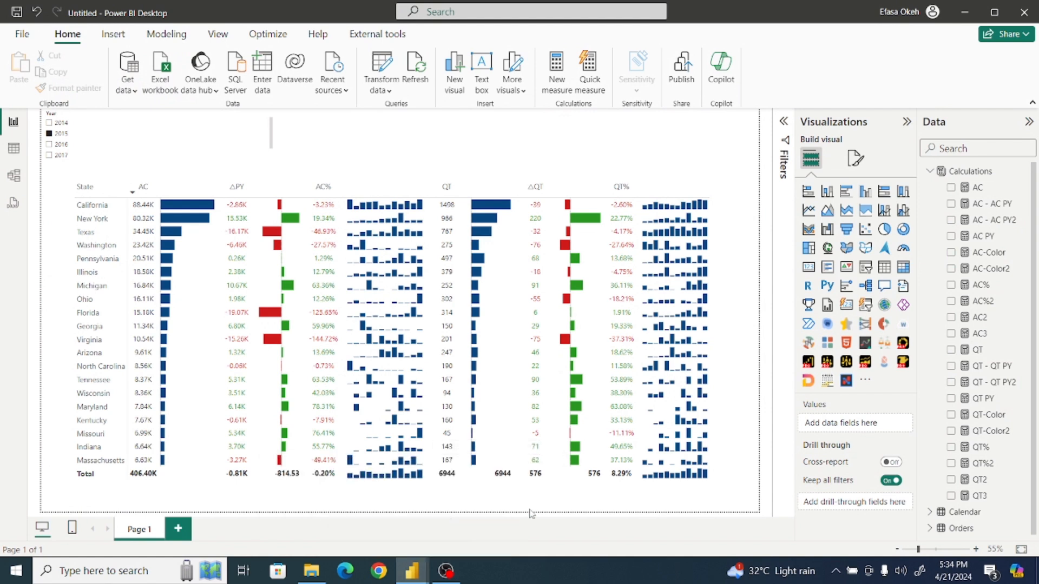
# Step: Turn on the visual border and shadow effects for the matrix
pyautogui.click(724, 459)
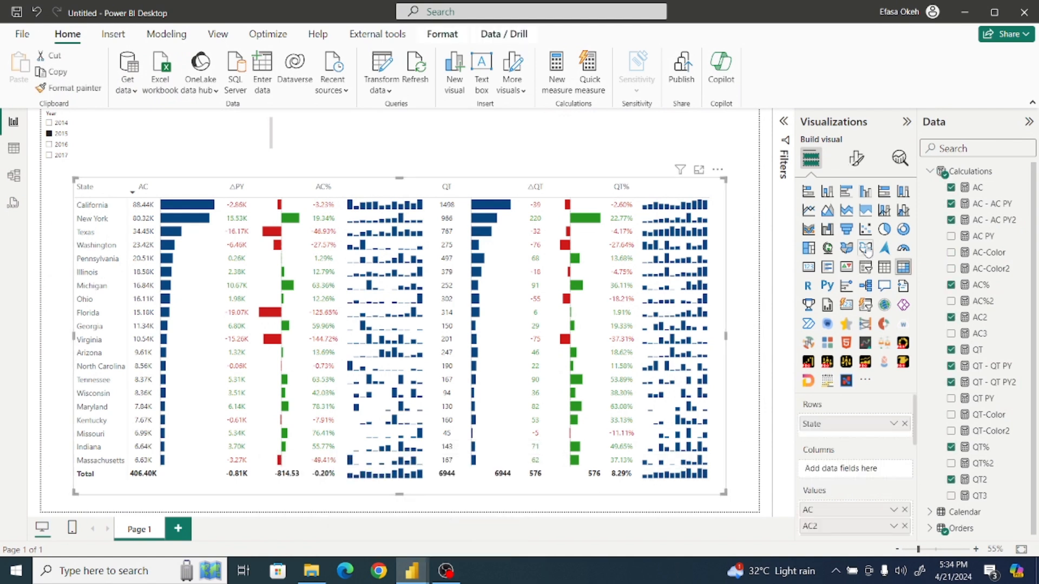
pyautogui.click(855, 157)
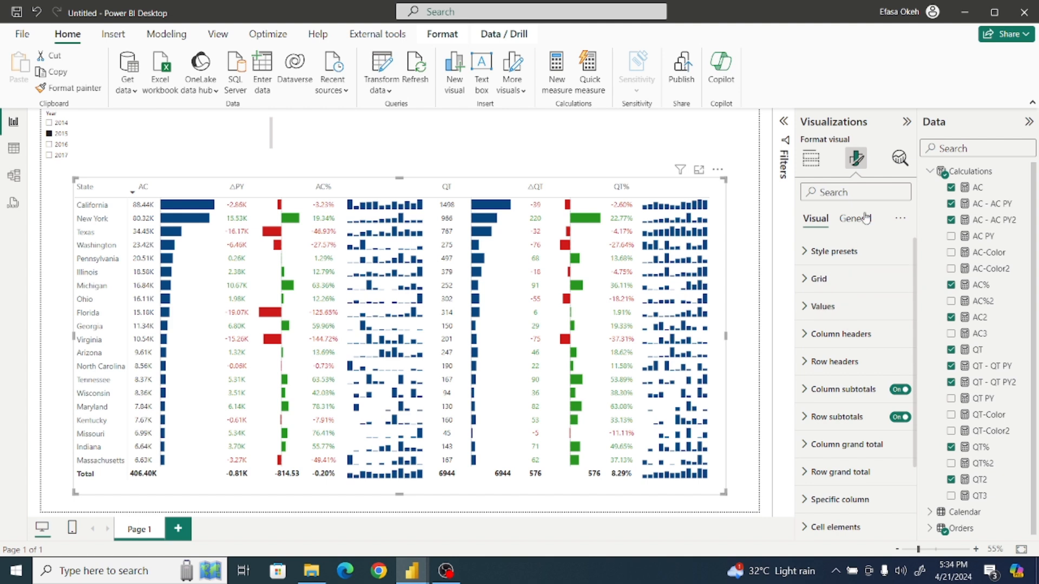
pyautogui.click(855, 218)
pyautogui.click(822, 307)
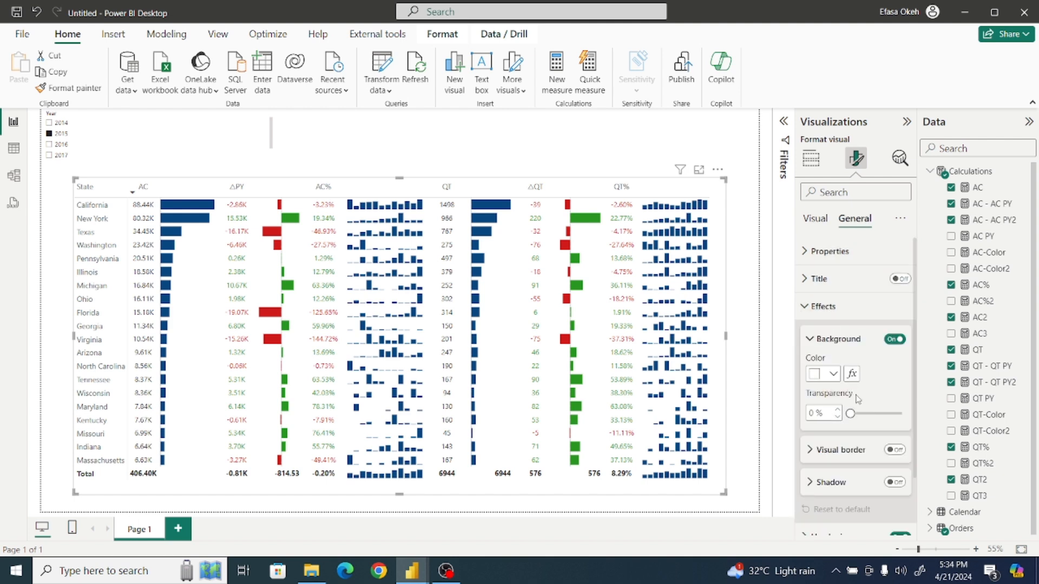
pyautogui.click(895, 451)
pyautogui.click(895, 482)
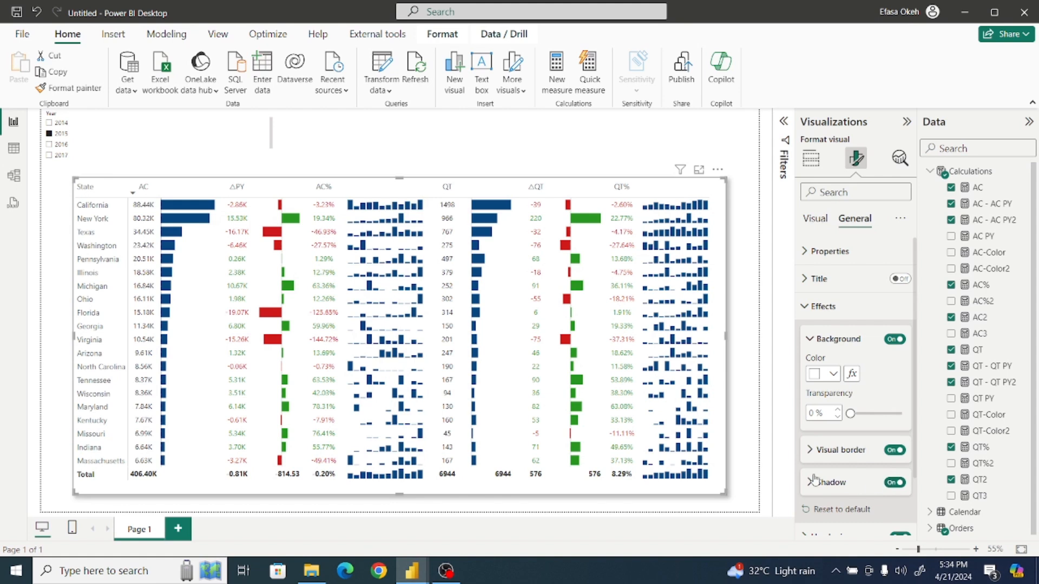
# Step: Remove the right border from the row headers section in the matrix's grid border settings
pyautogui.click(745, 469)
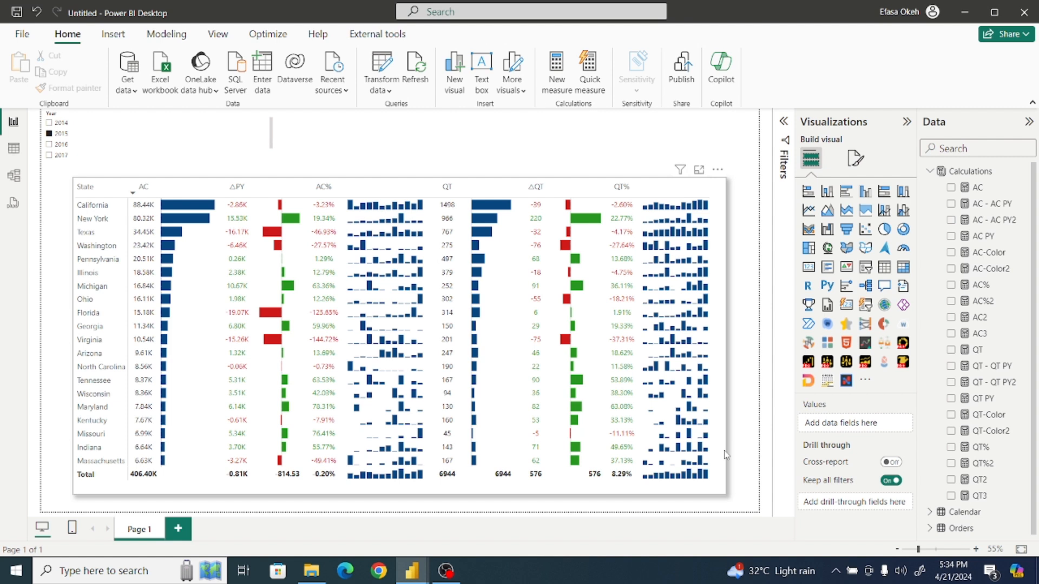
pyautogui.click(725, 455)
pyautogui.click(855, 171)
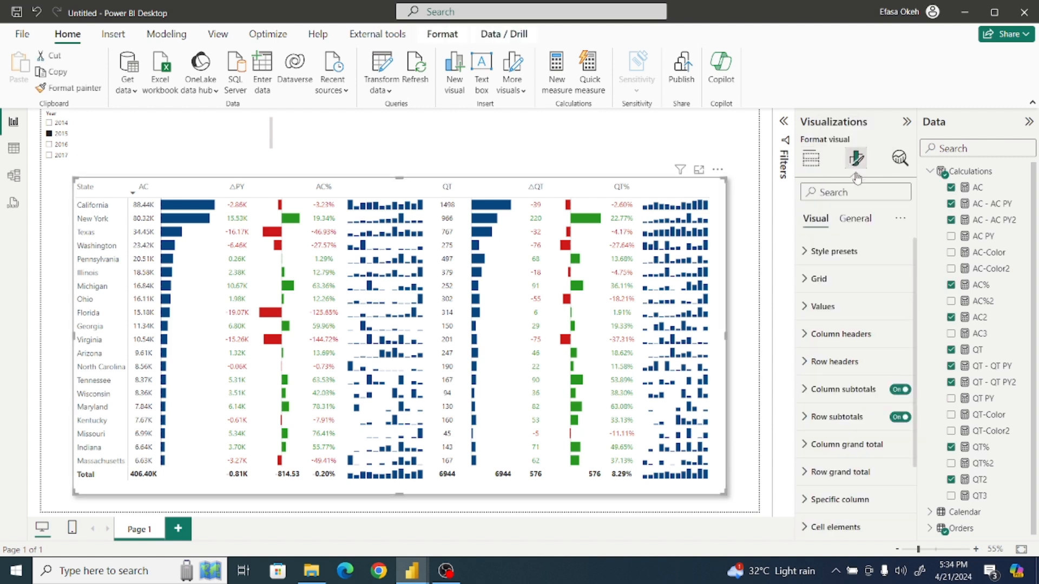
pyautogui.click(819, 278)
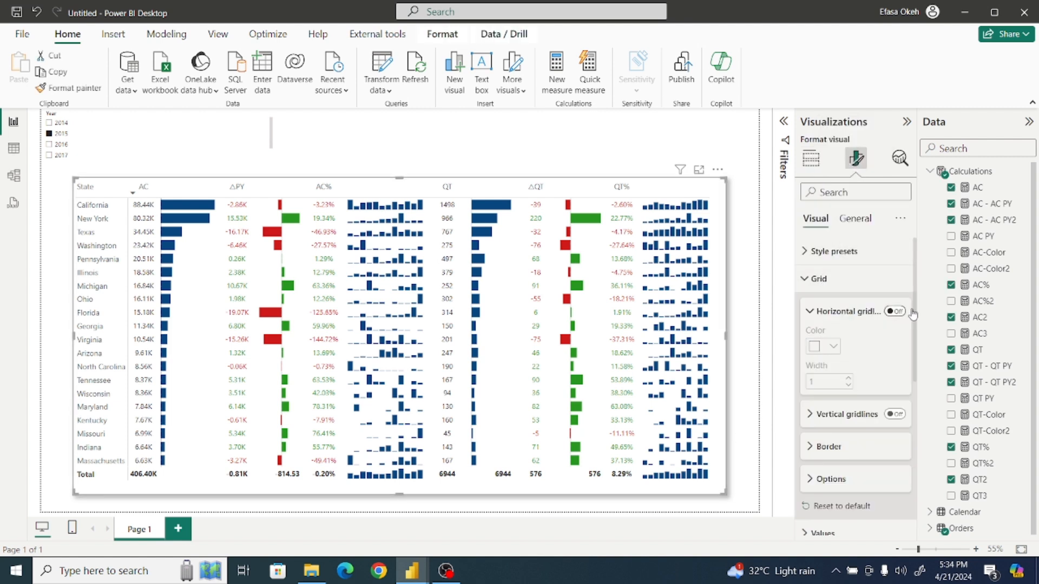
pyautogui.scroll(-3, 888, 357)
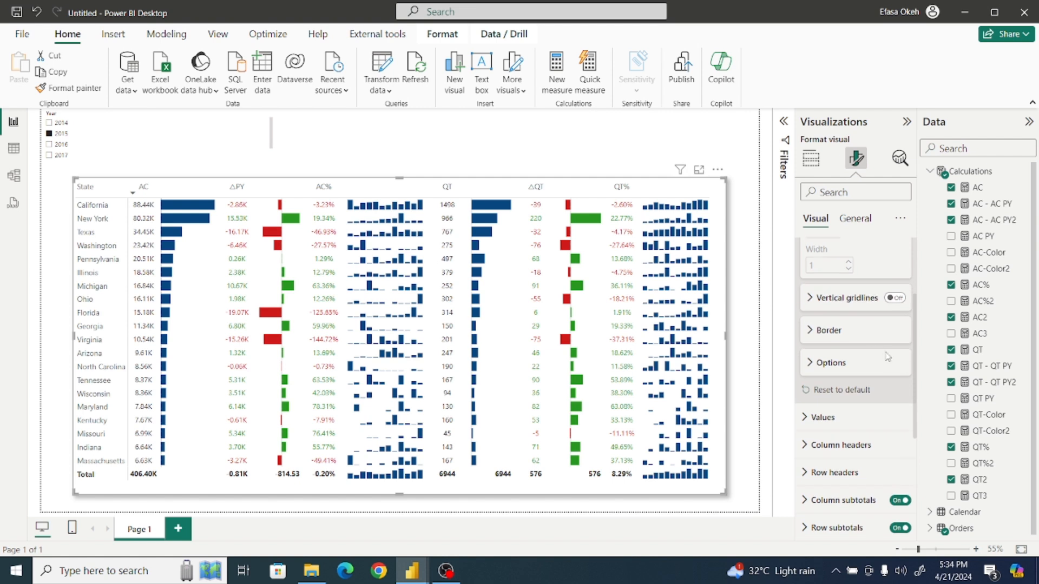
pyautogui.click(815, 334)
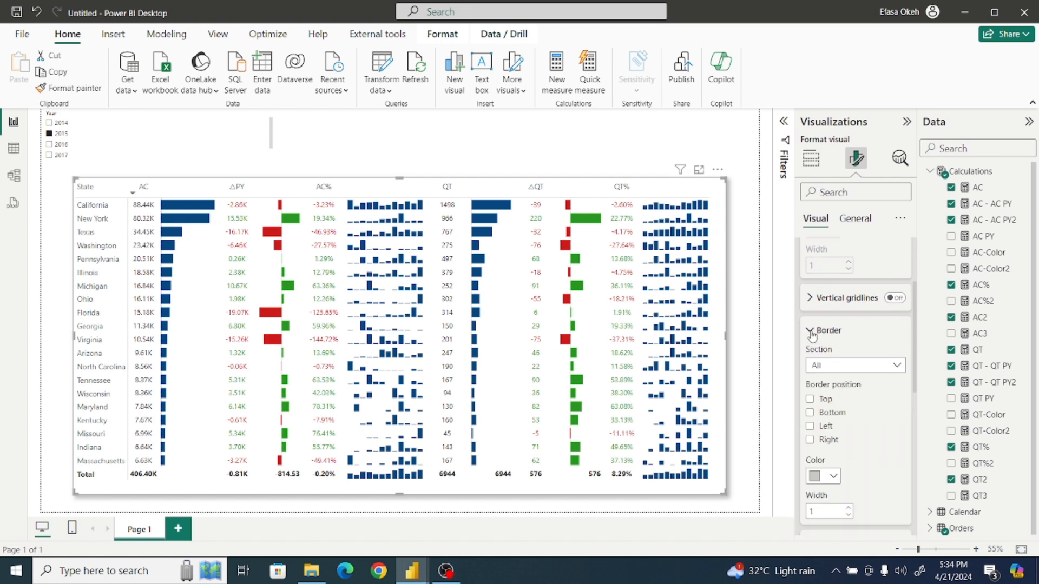
pyautogui.click(875, 373)
pyautogui.click(862, 417)
pyautogui.click(810, 441)
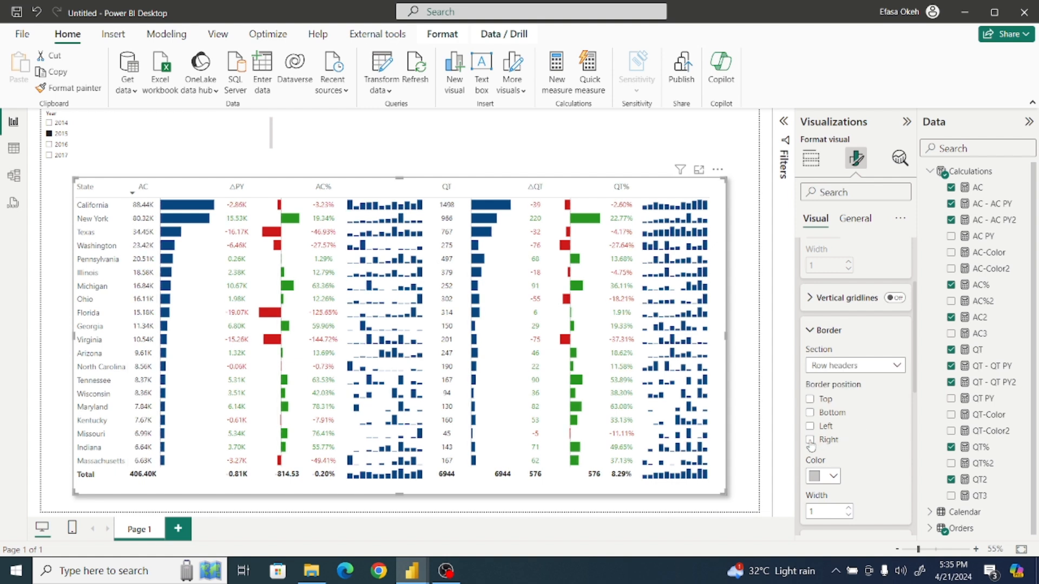
pyautogui.click(738, 386)
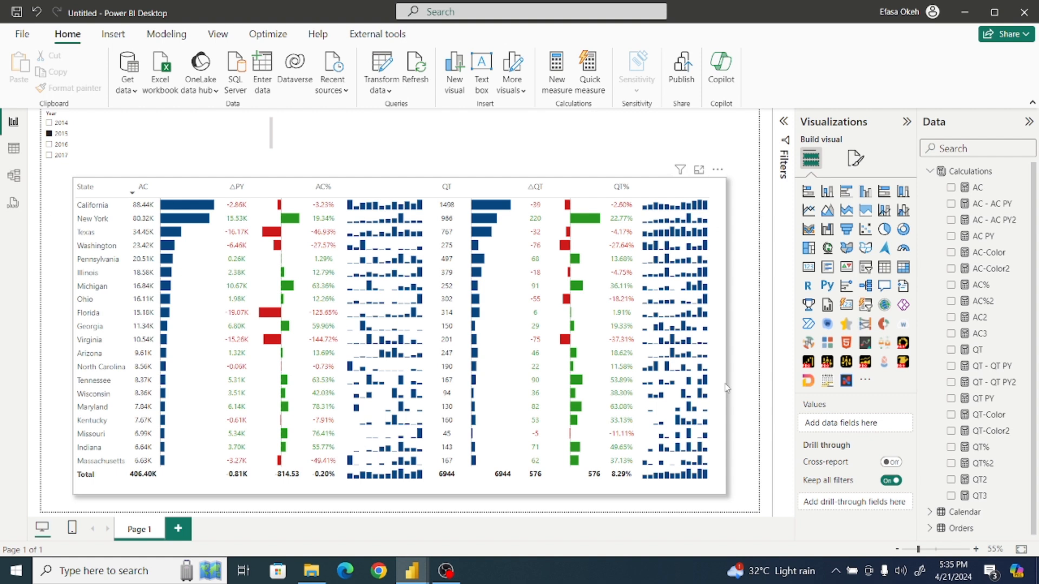
# Step: Change the matrix's visual border color to white in its effects settings
pyautogui.click(727, 387)
pyautogui.click(856, 158)
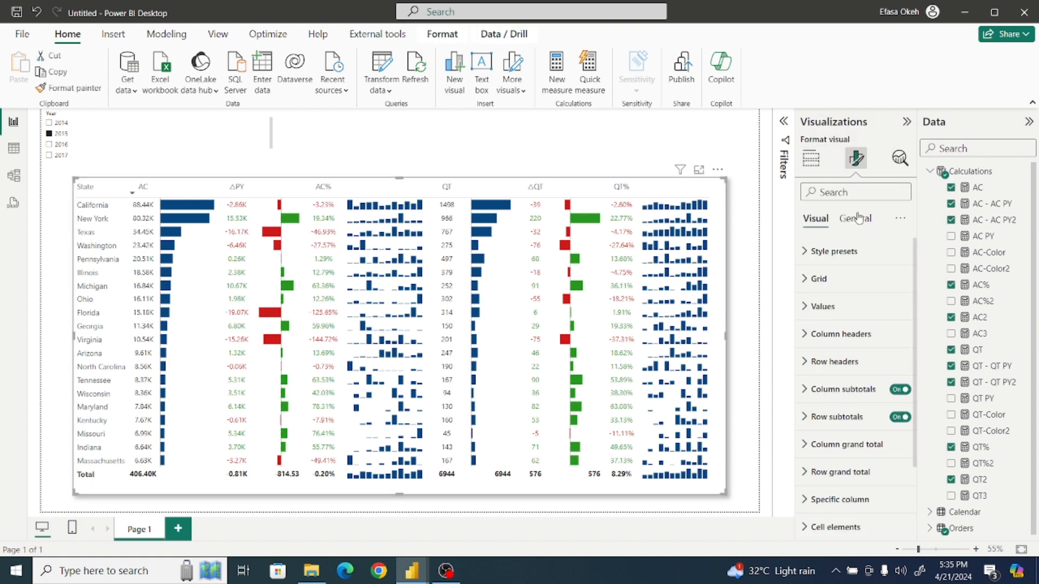
pyautogui.click(857, 218)
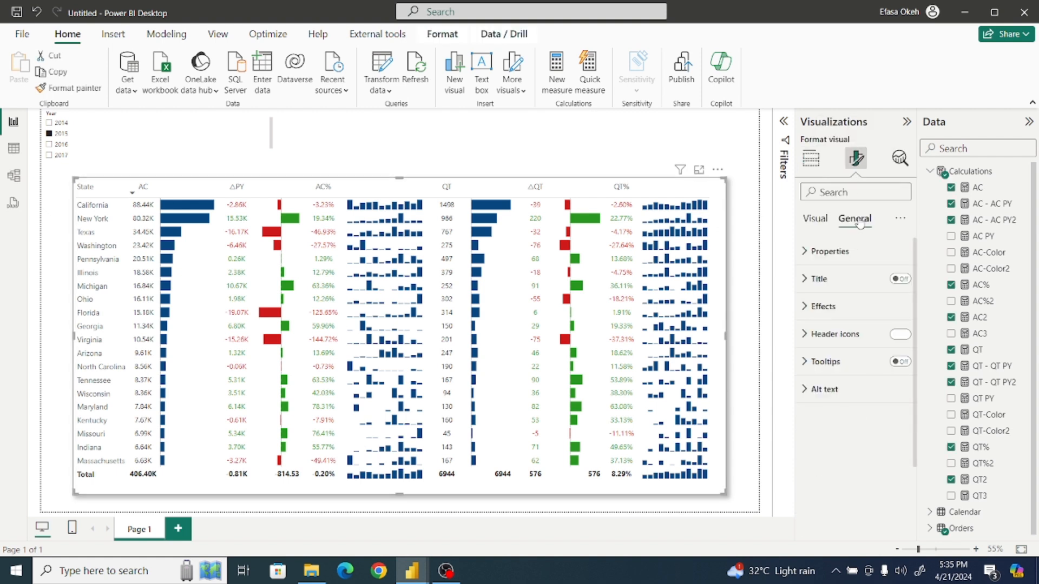
pyautogui.click(834, 307)
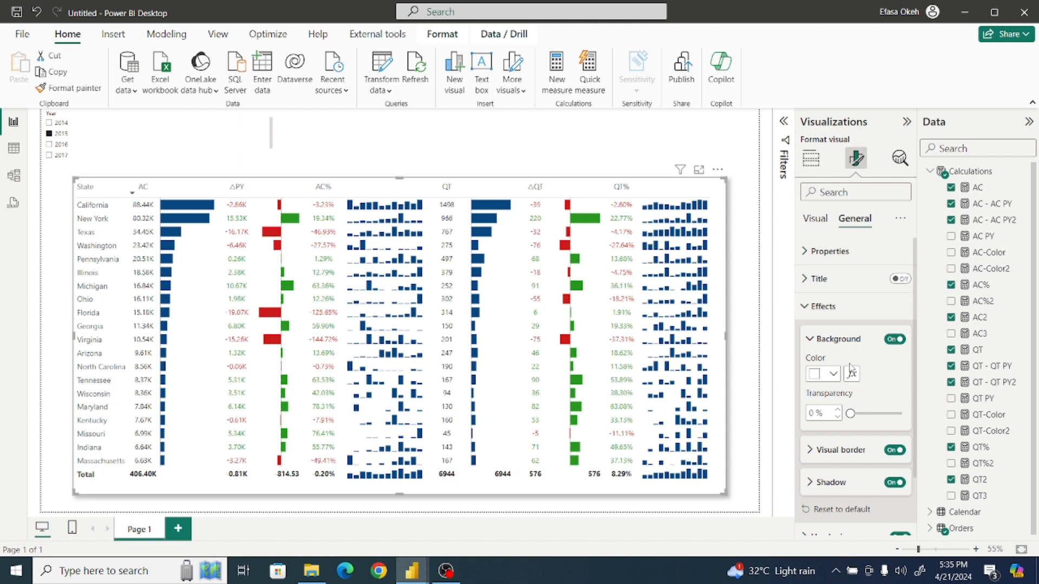
pyautogui.click(855, 451)
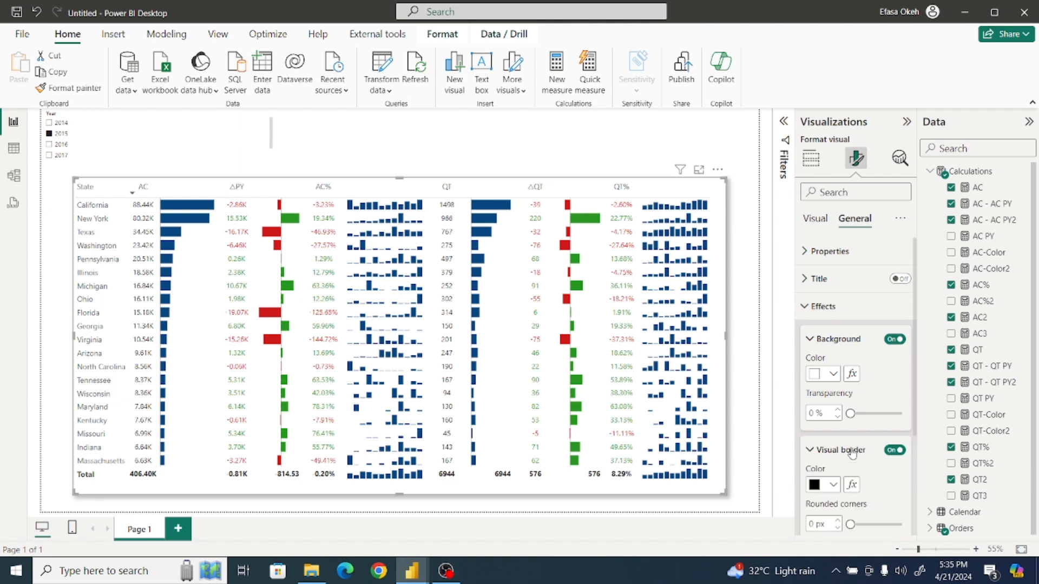
pyautogui.click(831, 485)
pyautogui.click(812, 260)
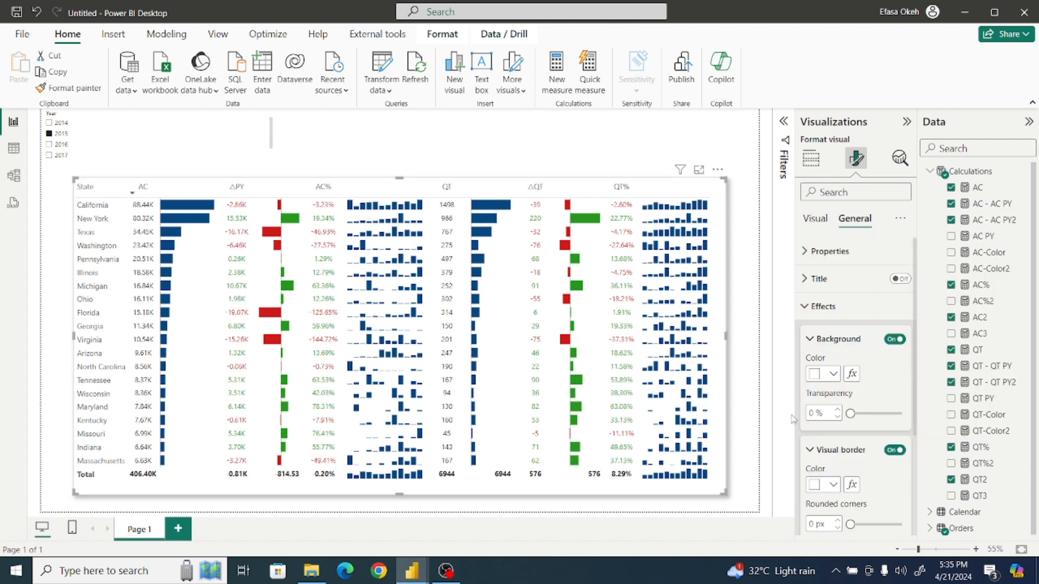
pyautogui.click(745, 393)
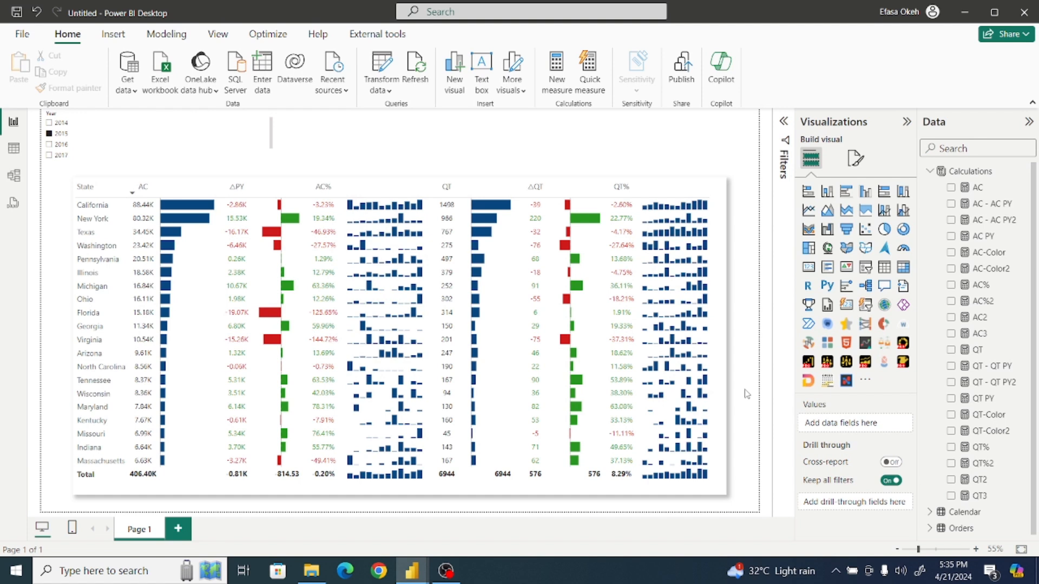
# Step: Convert the Year slicer to the new tile-style slicer and place it just above the matrix, aligned with its left edge
pyautogui.click(235, 156)
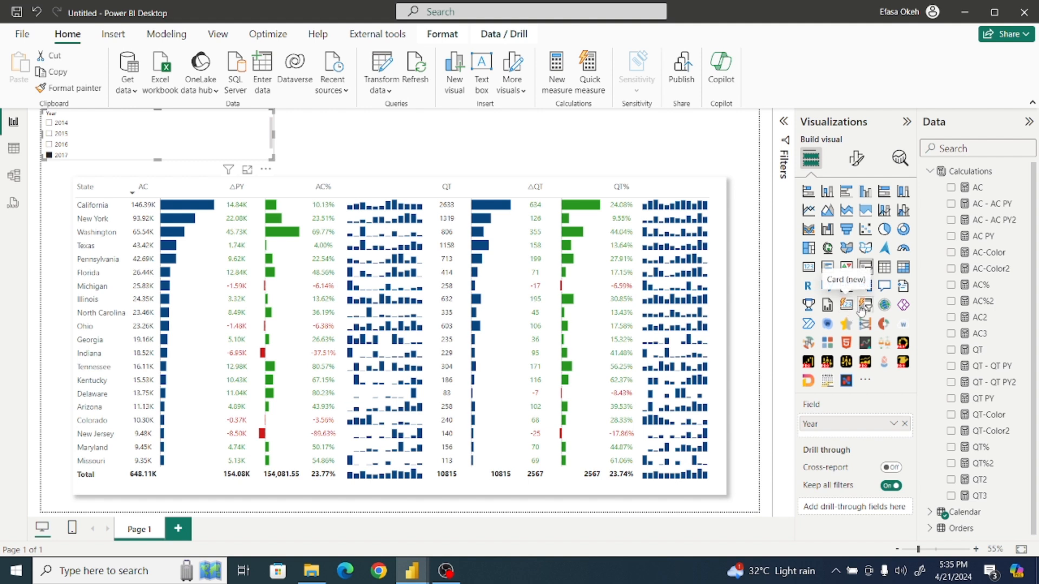
pyautogui.click(865, 305)
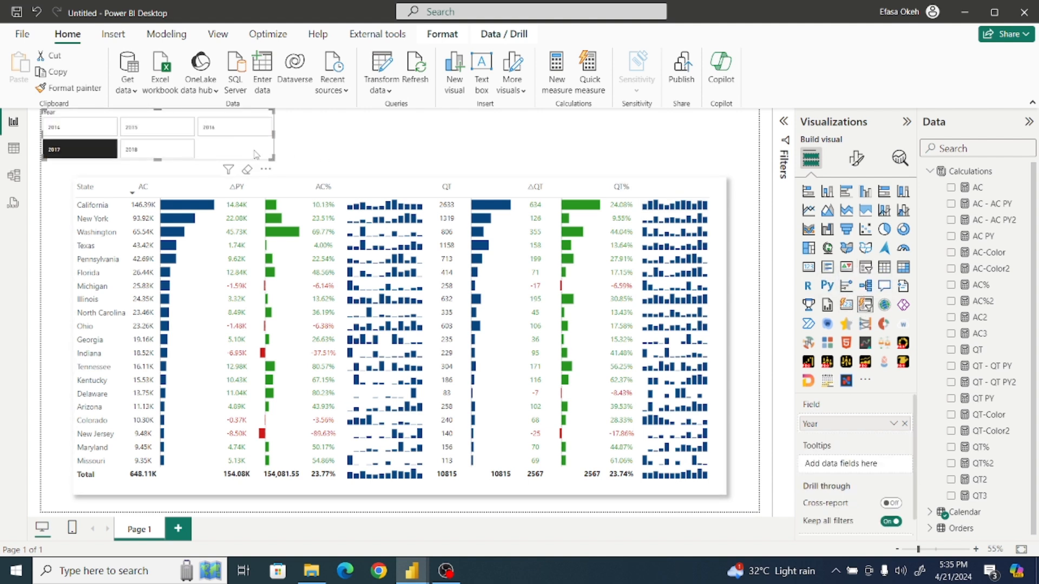
pyautogui.moveTo(255, 155); pyautogui.dragTo(287, 167)
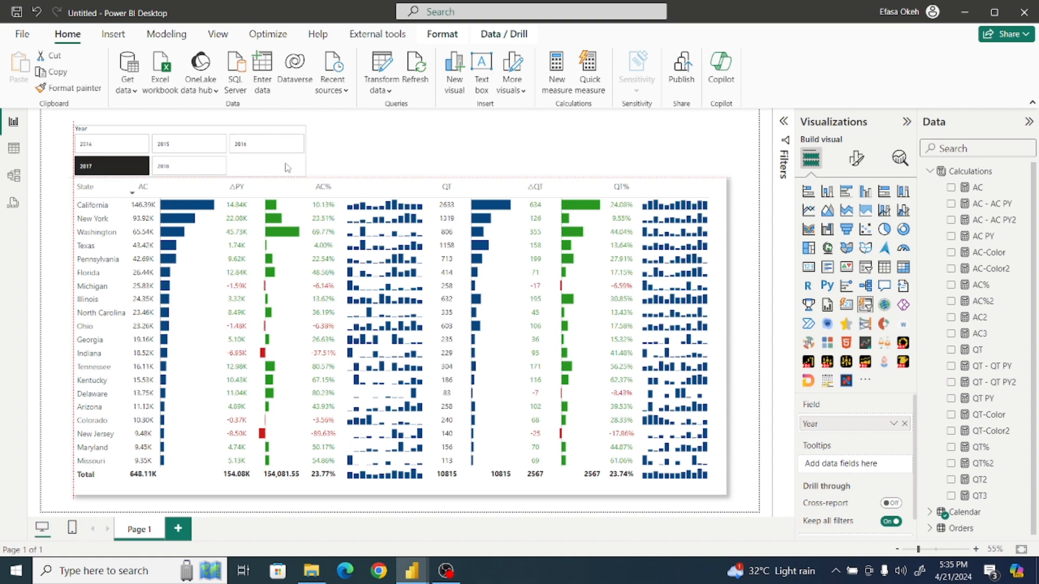
pyautogui.click(363, 133)
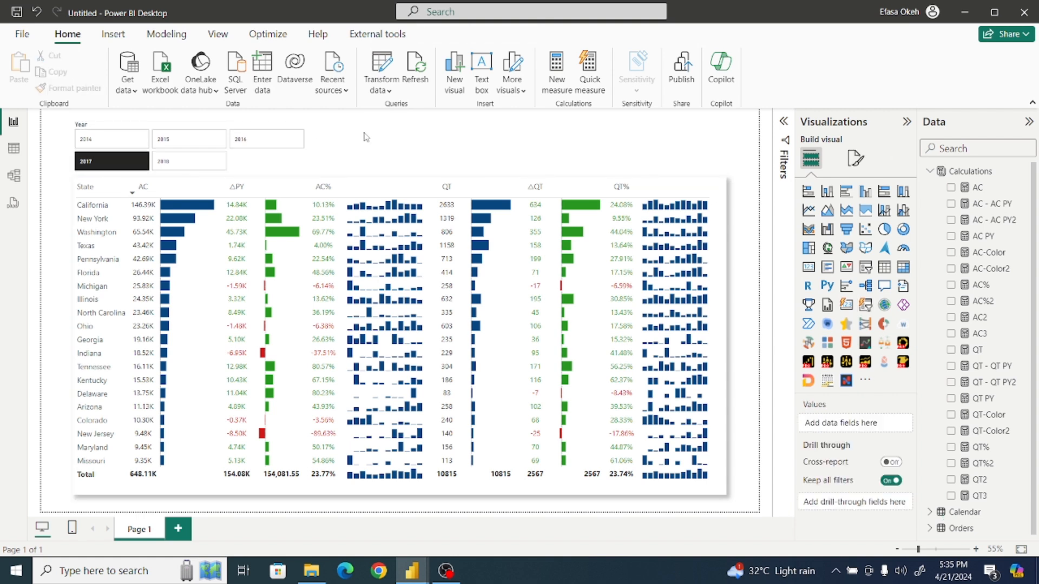
# Step: Check how the matrix responds to the Year slicer by switching between 2015, 2016 and 2014
pyautogui.click(179, 141)
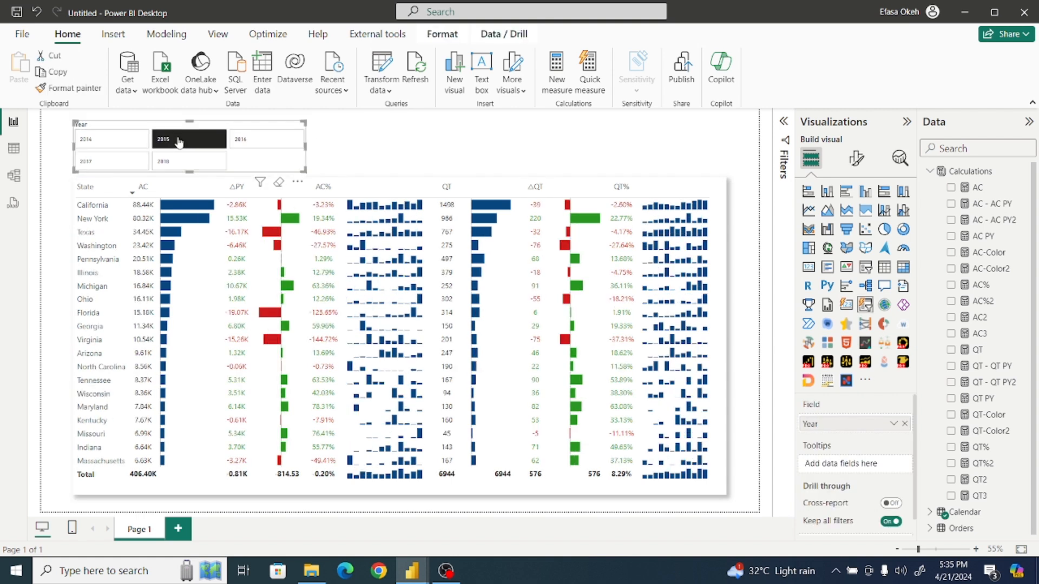
pyautogui.click(252, 136)
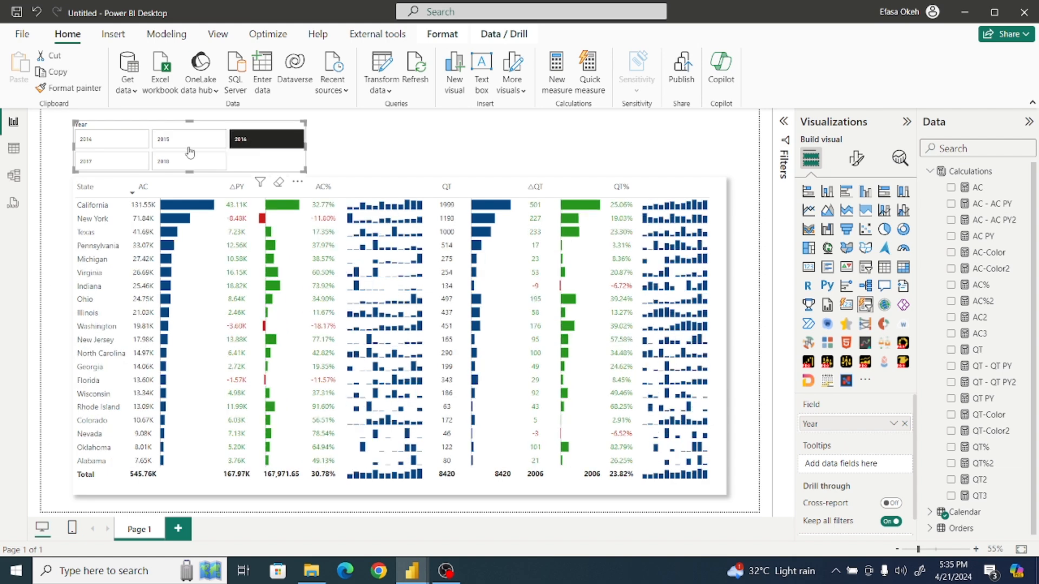
pyautogui.click(123, 150)
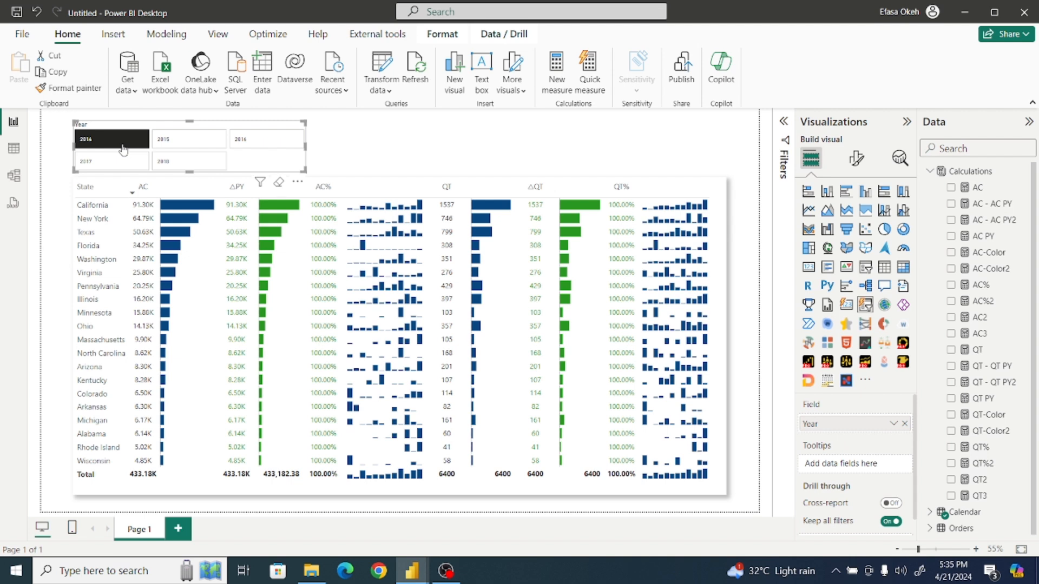
pyautogui.click(173, 146)
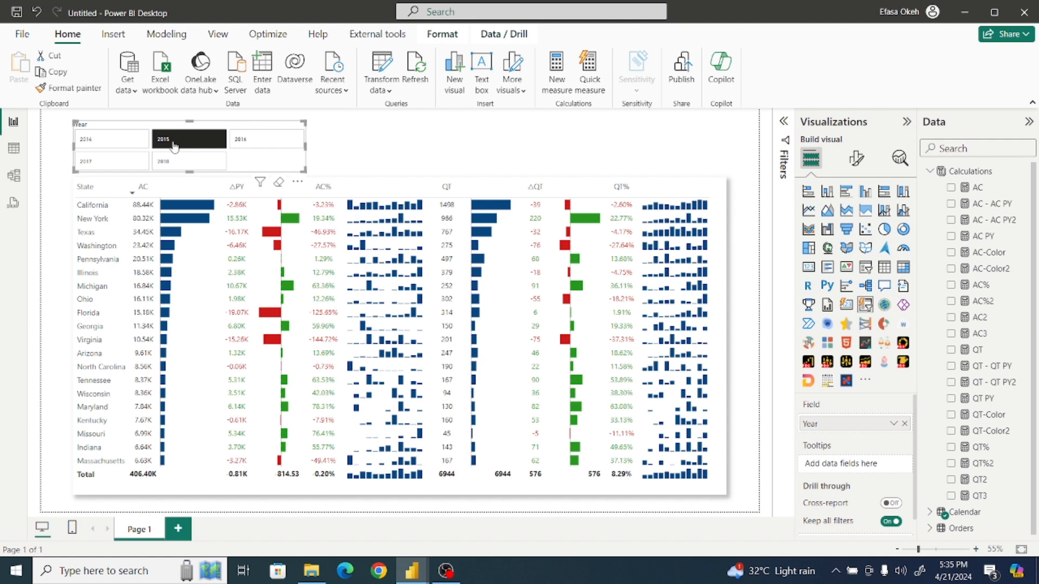
pyautogui.click(244, 145)
# Step: Add a new tile-style slicer beside the Year slicer using the Region field from the Orders table
pyautogui.click(383, 140)
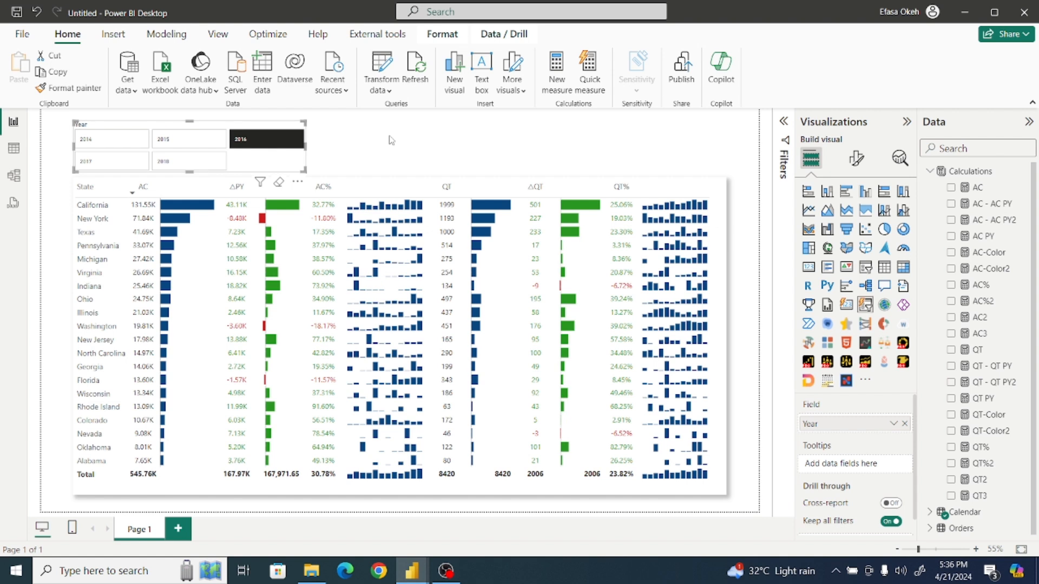
pyautogui.click(930, 171)
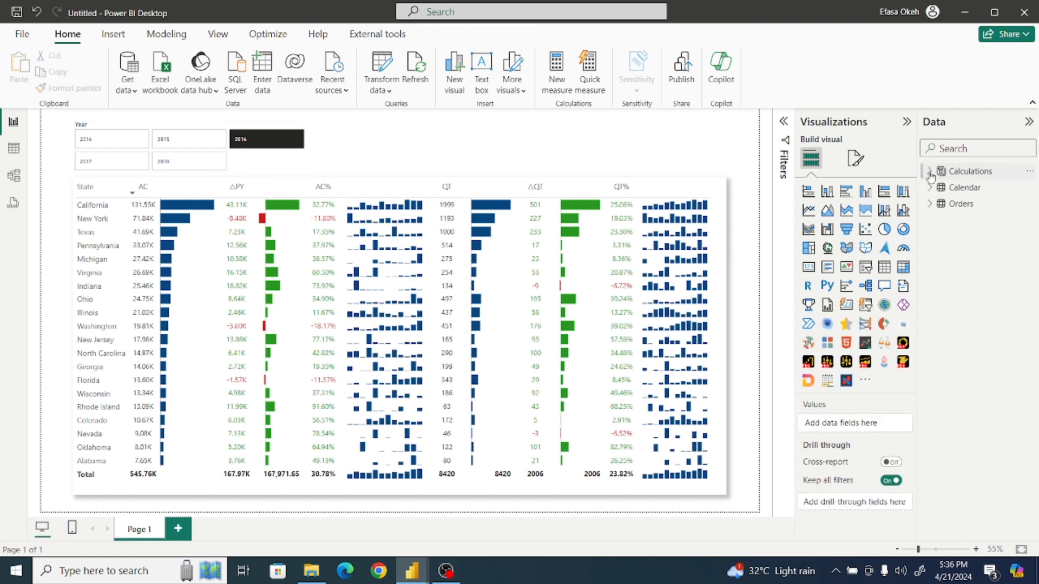
pyautogui.click(933, 205)
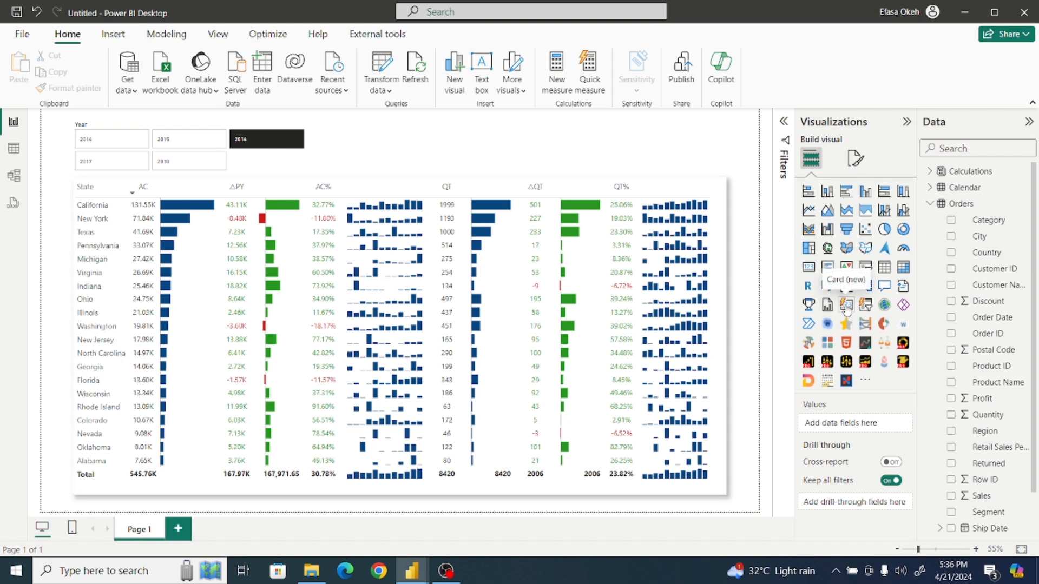
pyautogui.click(866, 306)
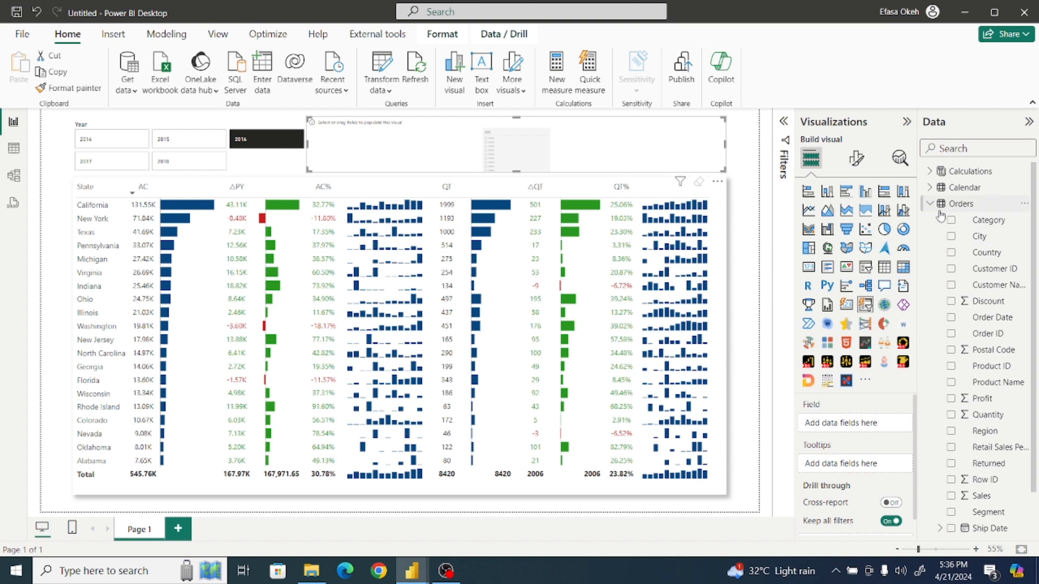
pyautogui.scroll(-1, 1031, 281)
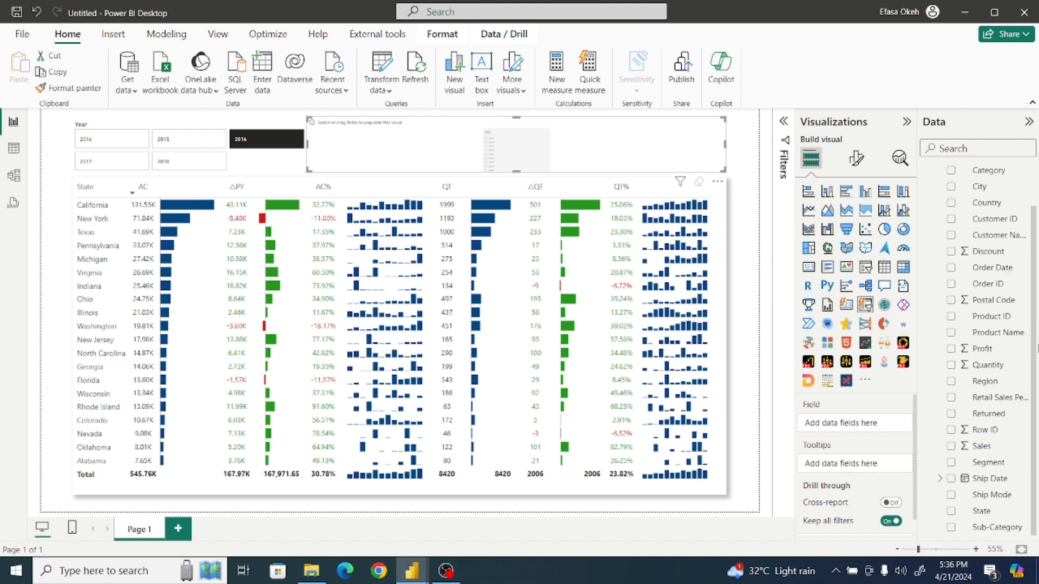
pyautogui.click(981, 382)
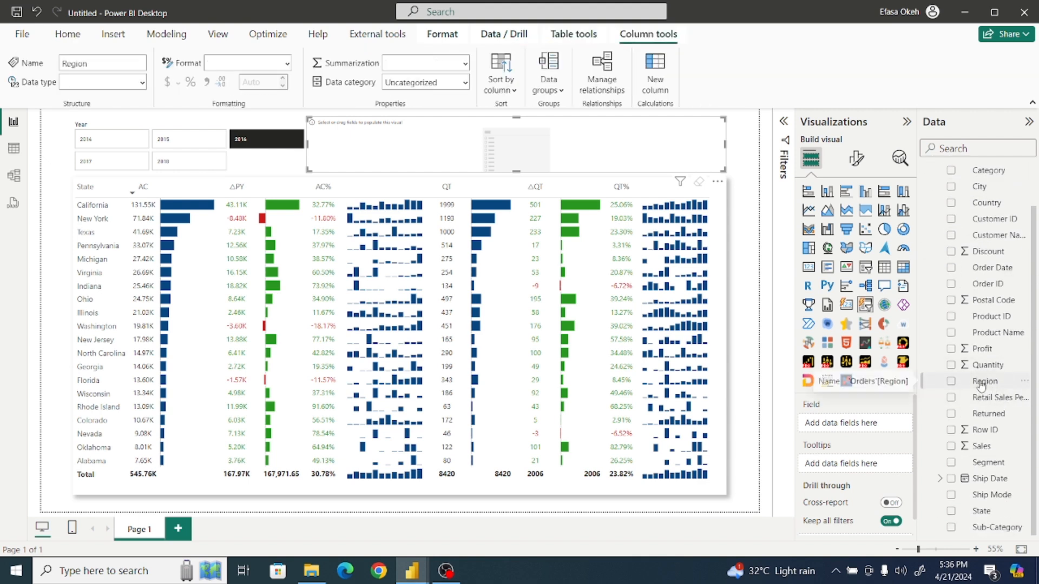
pyautogui.click(953, 383)
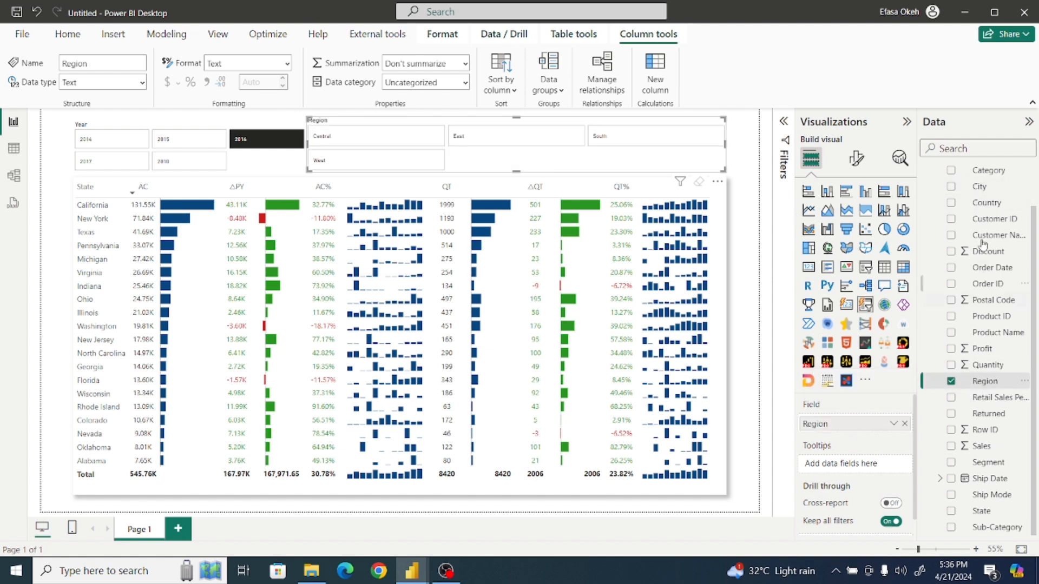
pyautogui.scroll(5, 1035, 262)
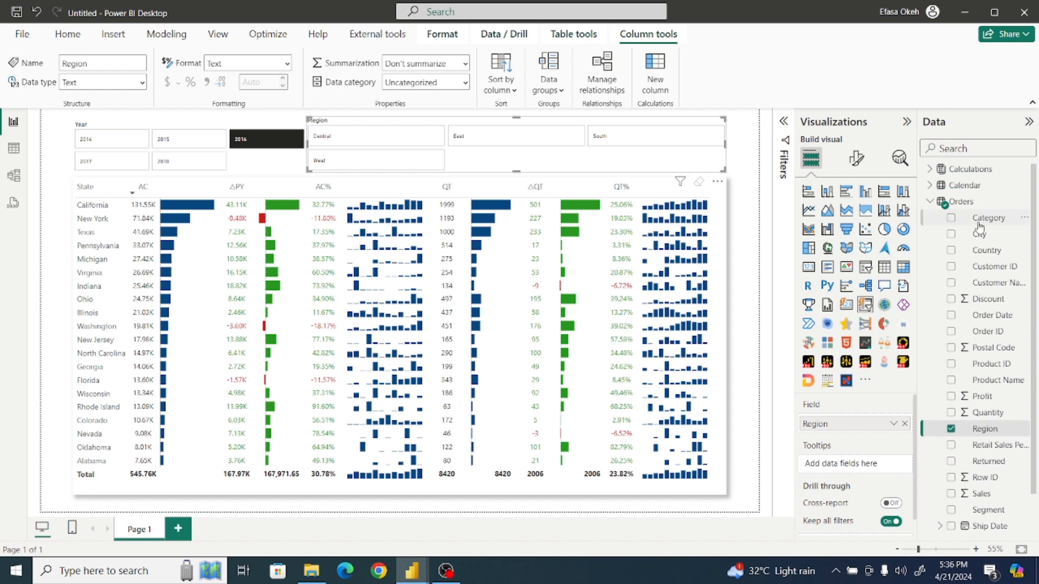
pyautogui.click(930, 204)
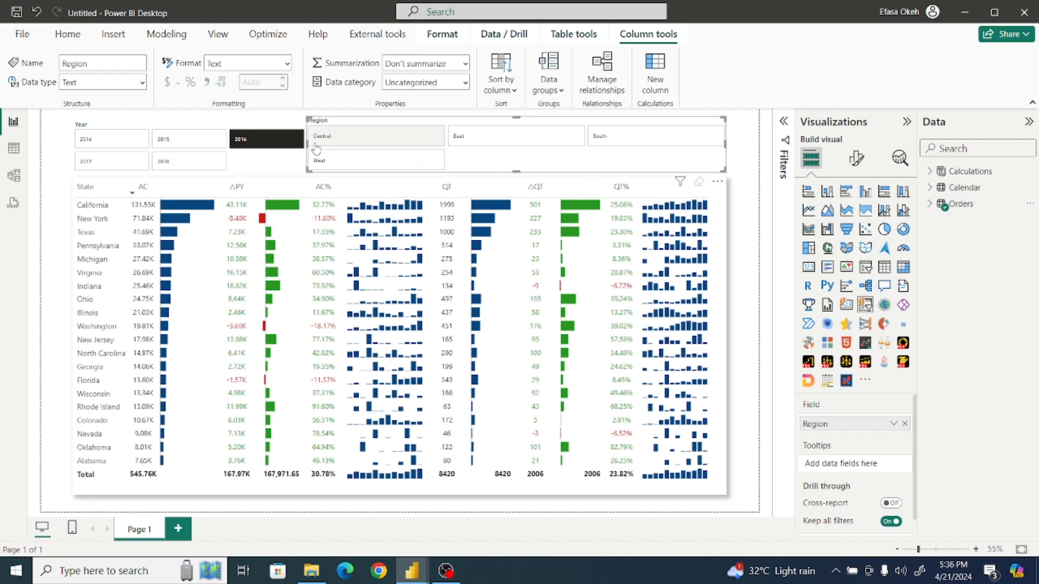
# Step: Filter the report to 2015 and check the matrix for the East, Central, South and West regions, ending with no region selected
pyautogui.click(187, 142)
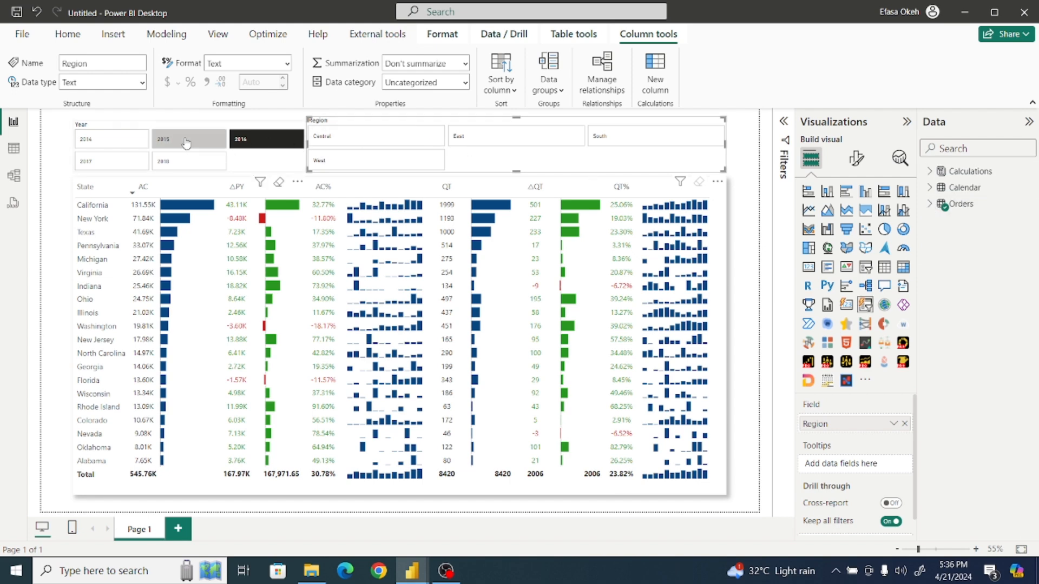
pyautogui.click(478, 142)
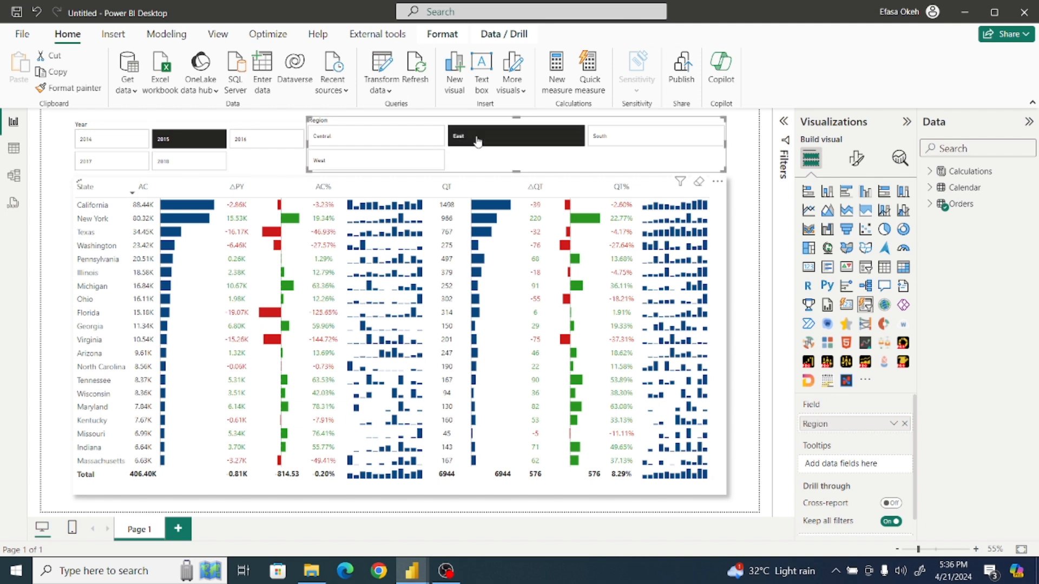
pyautogui.click(403, 136)
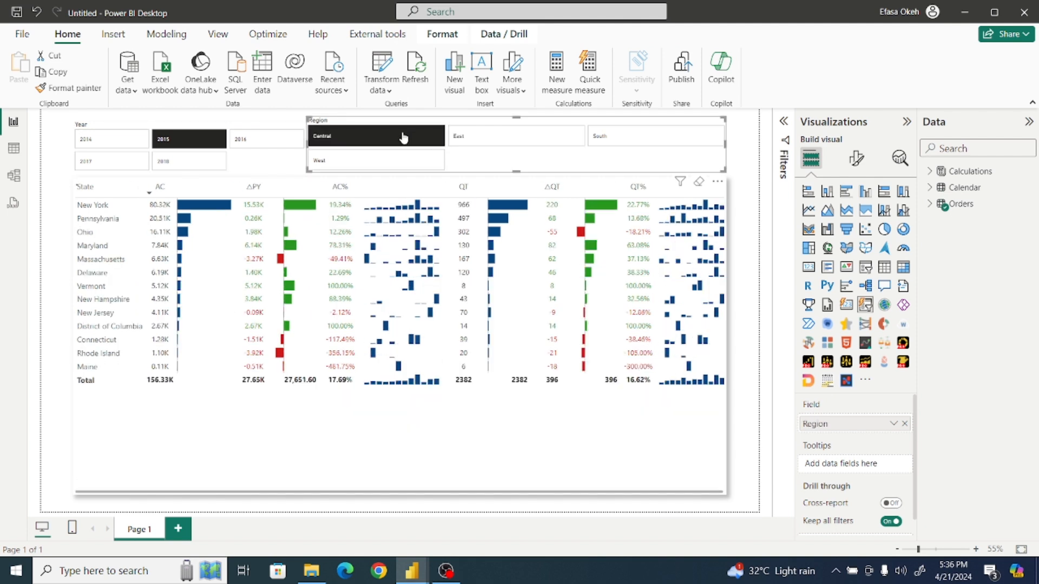
pyautogui.click(610, 141)
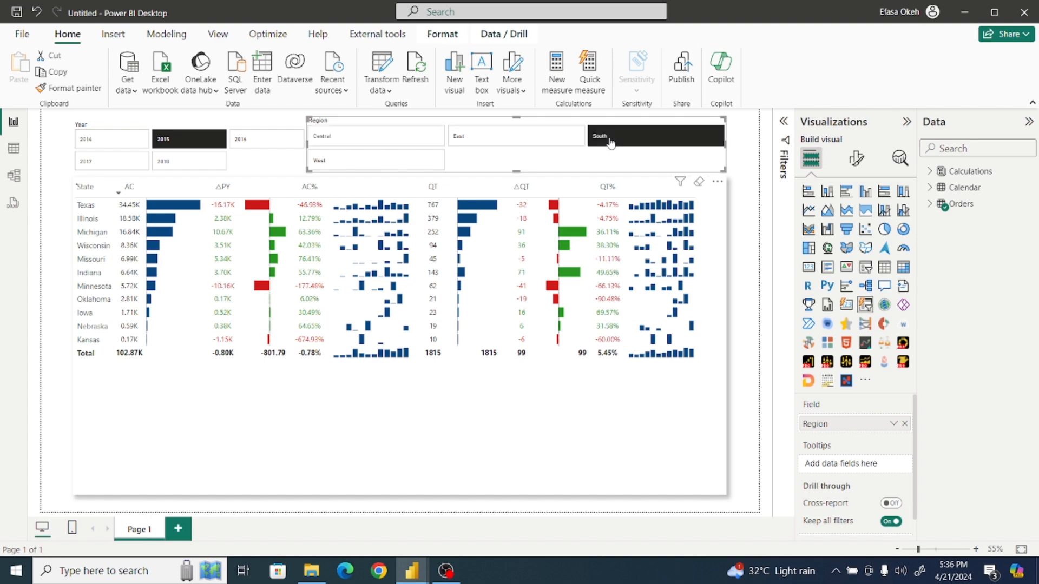
pyautogui.click(410, 170)
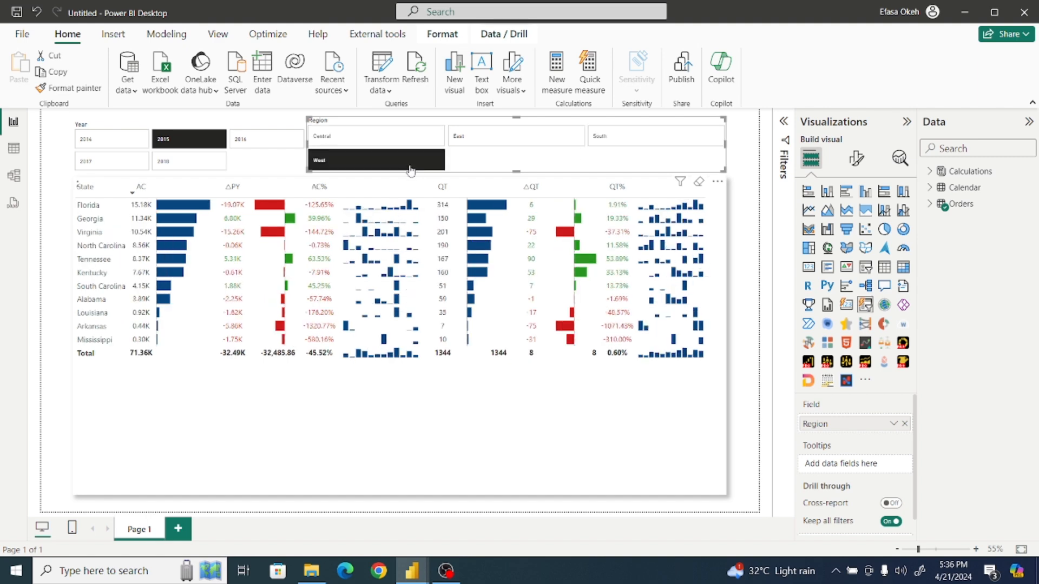
pyautogui.click(371, 165)
pyautogui.click(204, 143)
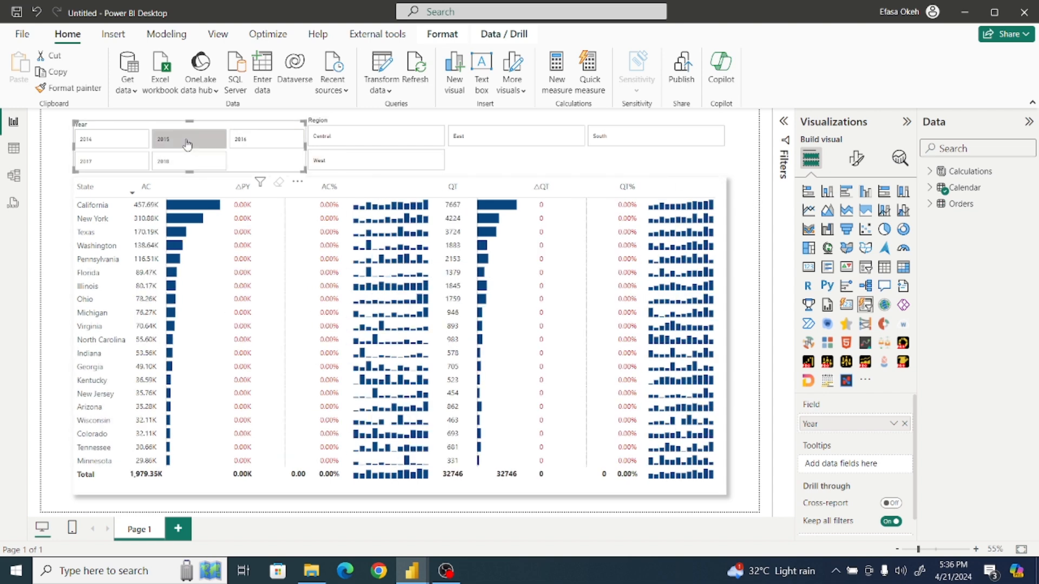
pyautogui.click(219, 144)
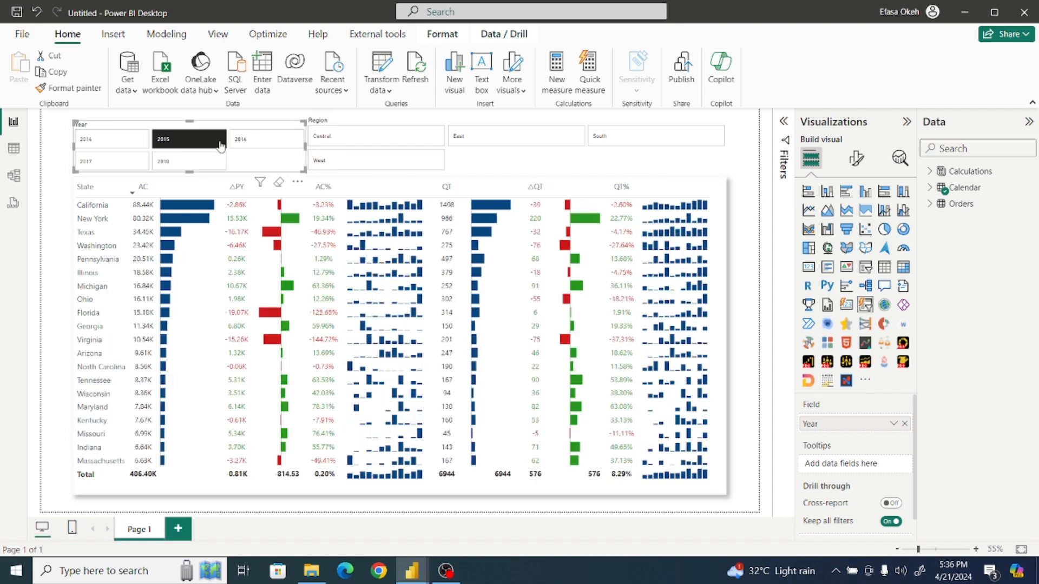
pyautogui.click(745, 193)
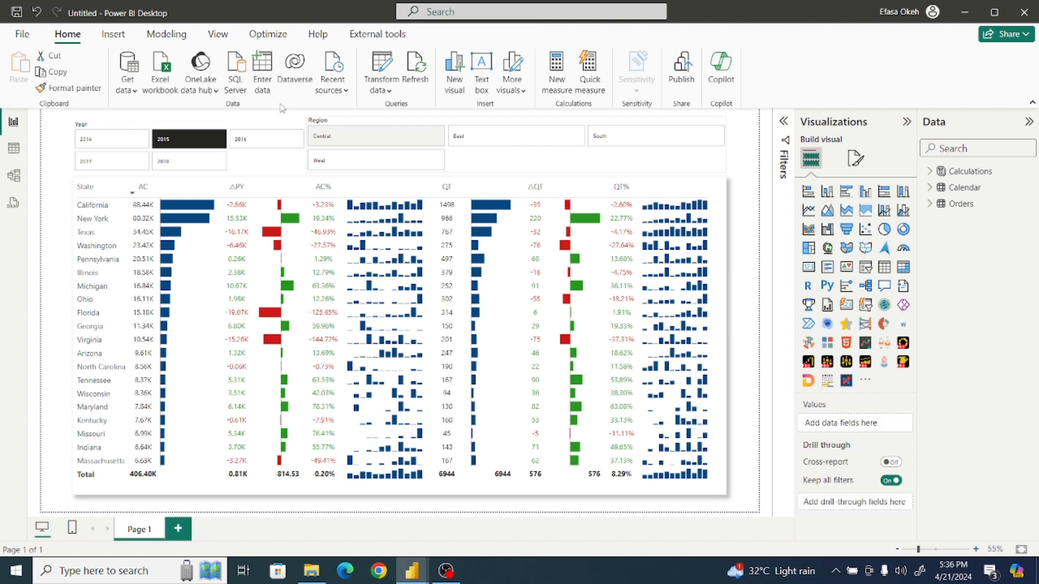